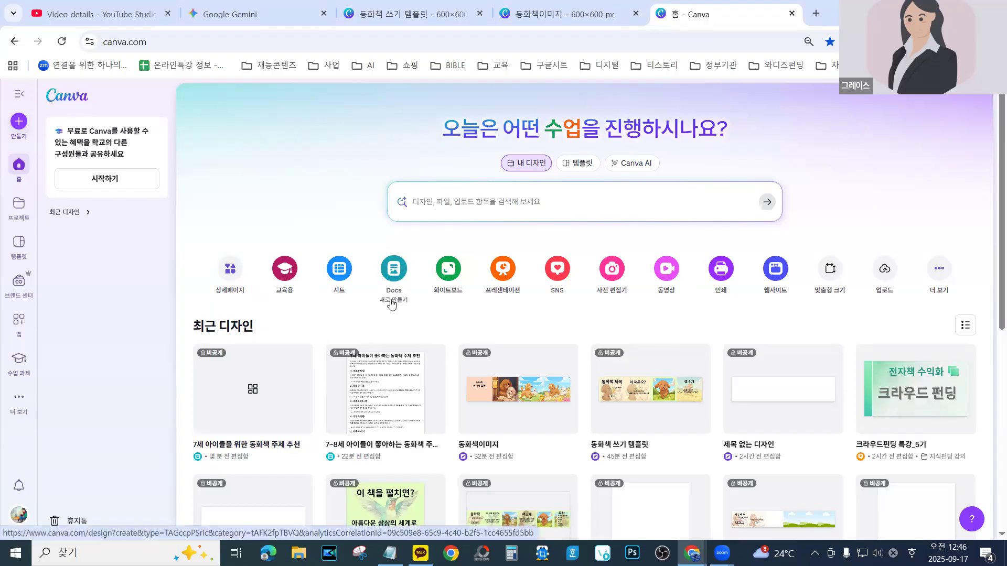
# Create a new Doc and start a Magic Write prompt with "나는 7세 아이들을 위한 덩화책을 쓸려고해."
pyautogui.click(391, 302)
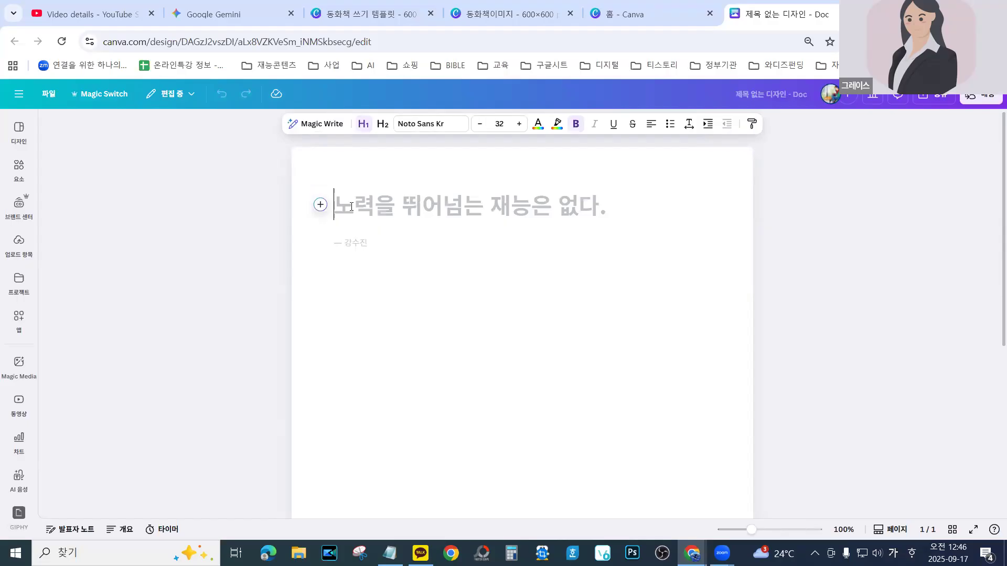
pyautogui.click(313, 127)
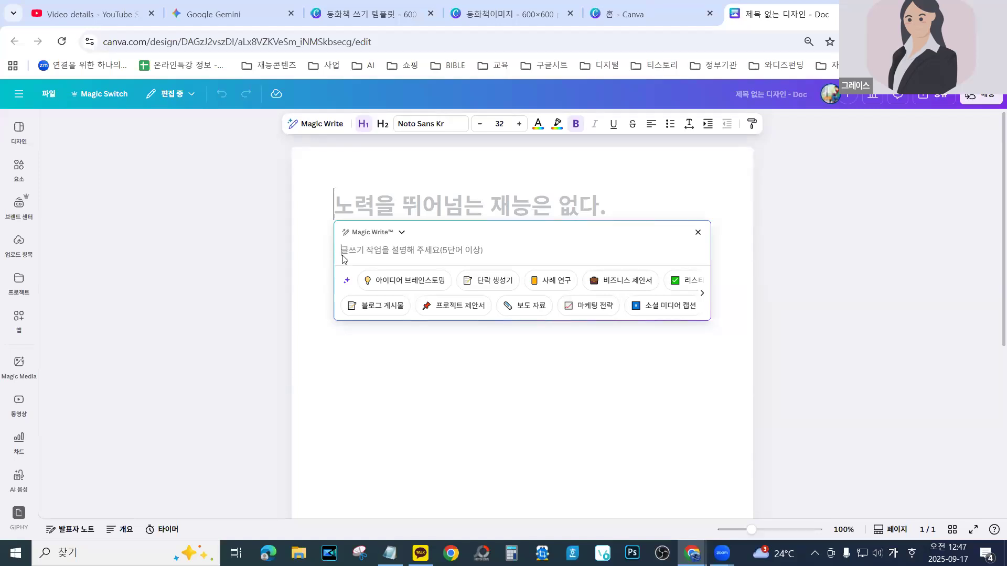
pyautogui.write('나는 ')
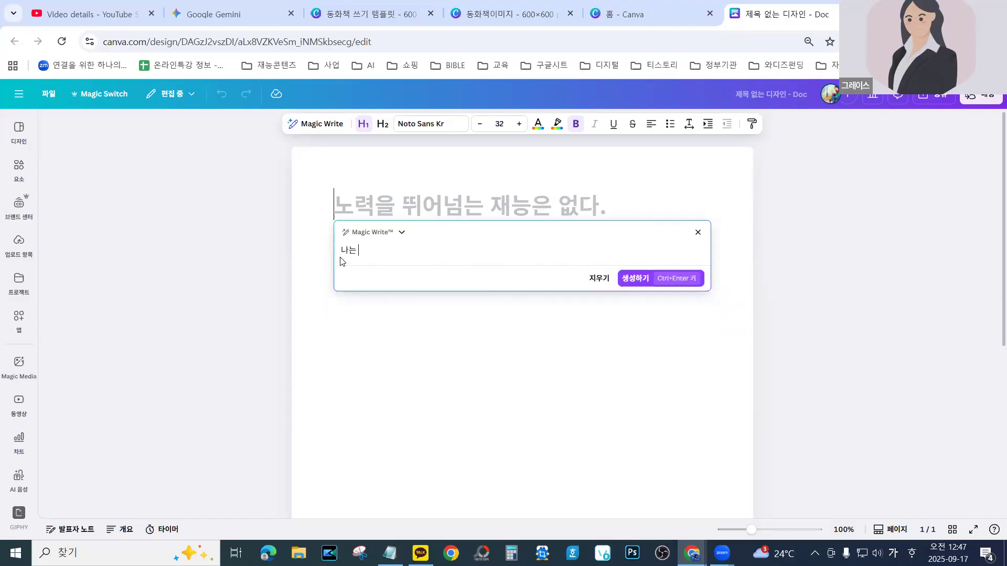
pyautogui.write('7세 아이들을 ')
pyautogui.write('우')
pyautogui.write('한 ')
pyautogui.write('덩호')
pyautogui.write('책을 만들')
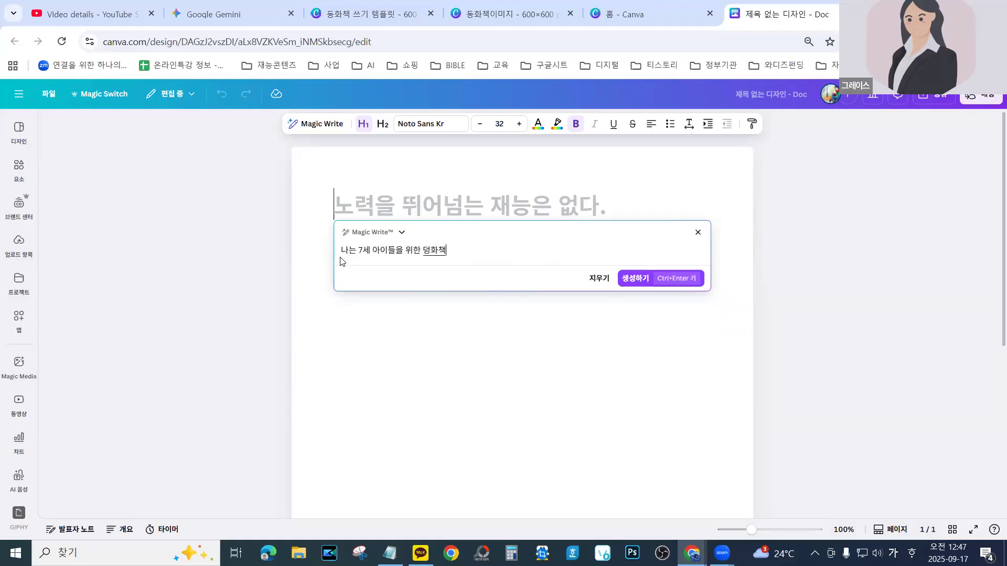
pyautogui.press('BackSpace')
pyautogui.press('BackSpace')
pyautogui.press('BackSpace')
pyautogui.press('BackSpace')
pyautogui.write('쓸려고해. 7세 아이')
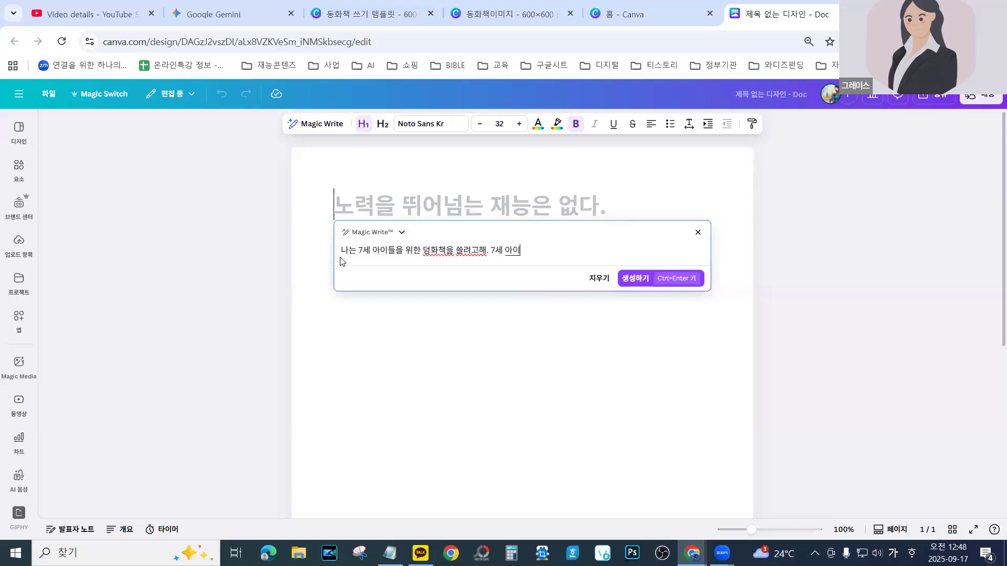
# Finish the Magic Write prompt with "7세 아이들은 어던 주제의 동화책을 좋아하는지 추천해줘." and generate the text
pyautogui.write('들은 어떤 지')
pyautogui.press('BackSpace')
pyautogui.press('BackSpace')
pyautogui.write('지')
pyautogui.write('제의 동호')
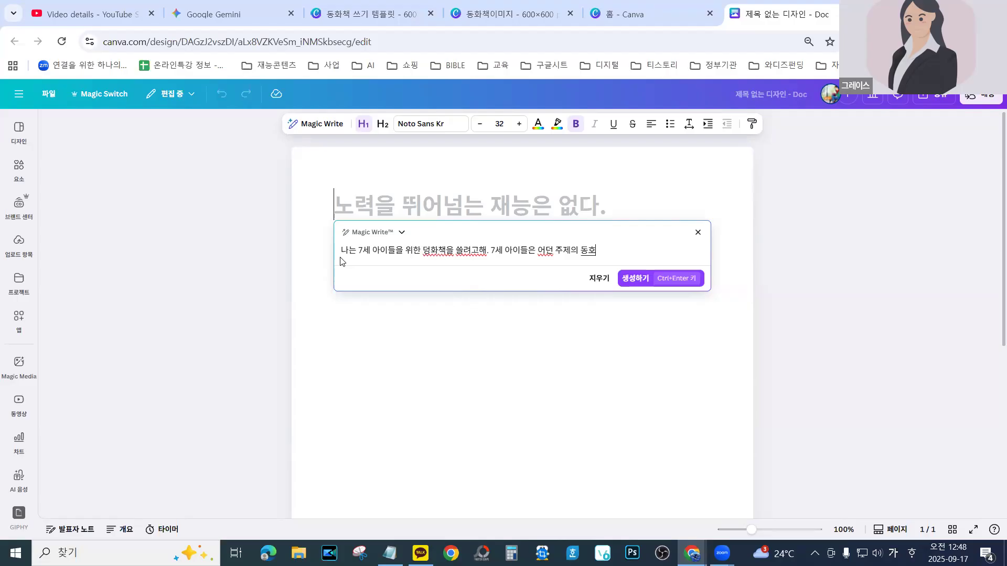
pyautogui.press('BackSpace')
pyautogui.write('화책을 좋아하는지 추천해줘.')
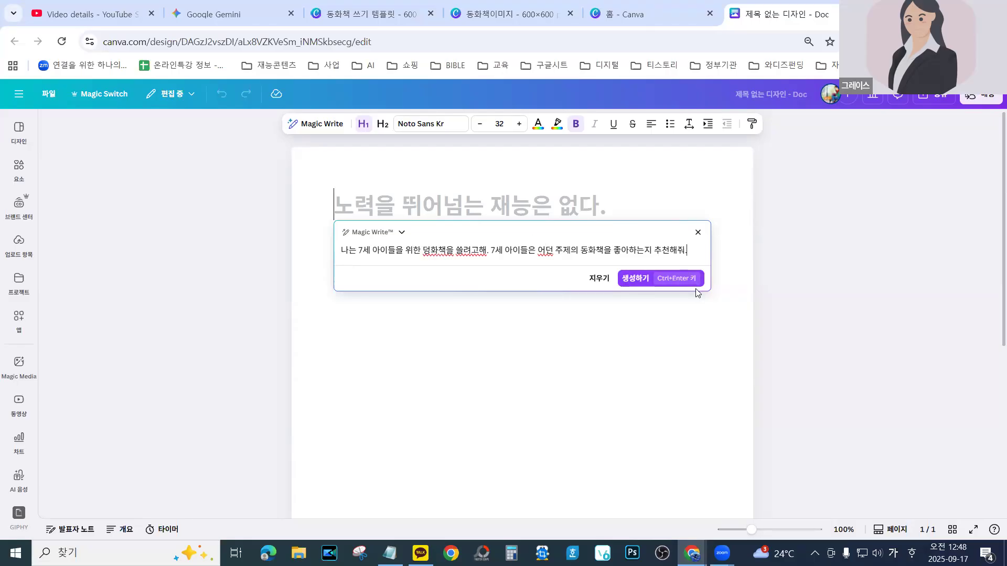
pyautogui.click(632, 283)
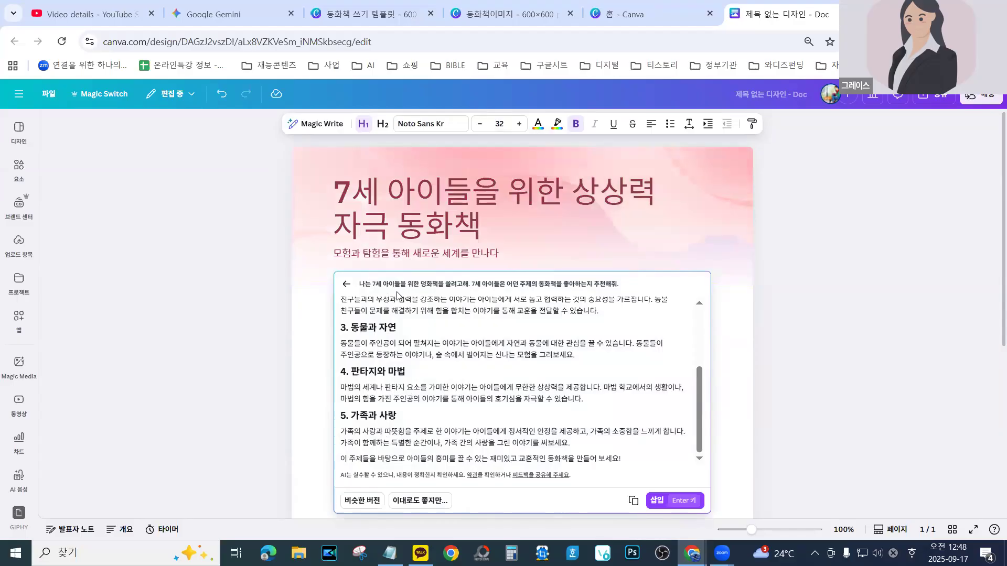
# Review the generated story themes, highlighting the 모험과 탐험 suggestion, and insert the full text into the document
pyautogui.scroll(2, 402, 340)
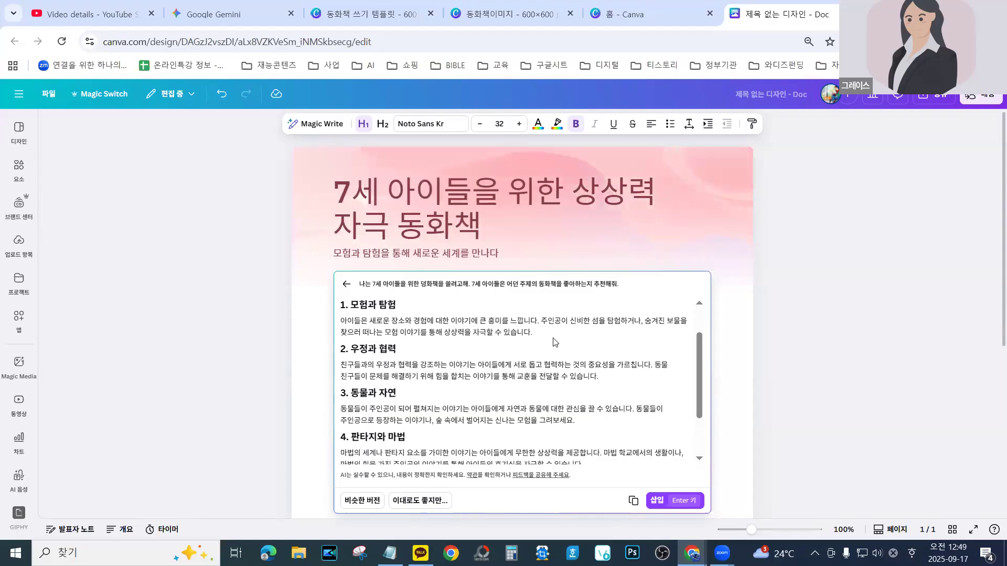
pyautogui.moveTo(555, 342); pyautogui.dragTo(337, 347)
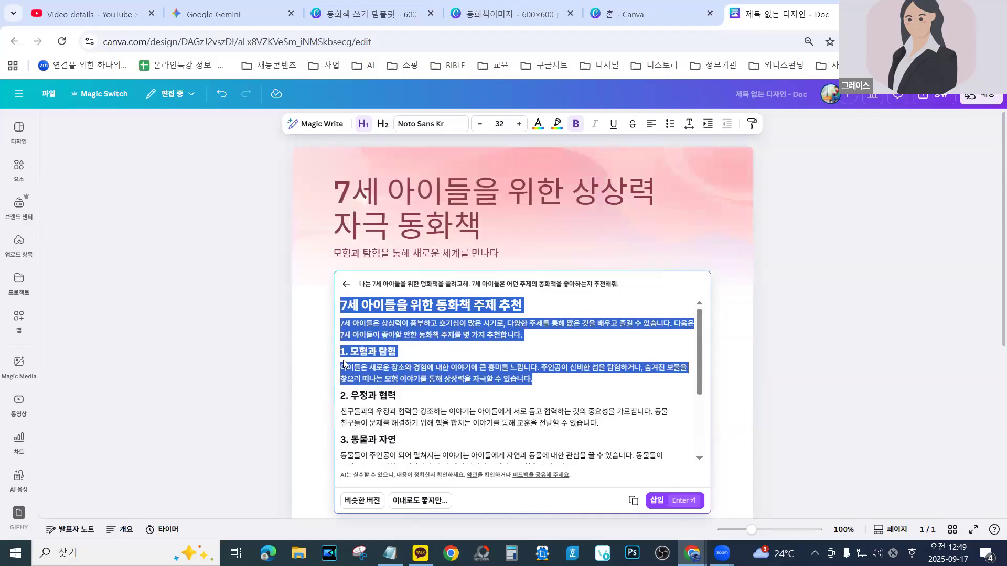
pyautogui.click(418, 355)
pyautogui.moveTo(533, 380); pyautogui.dragTo(341, 350)
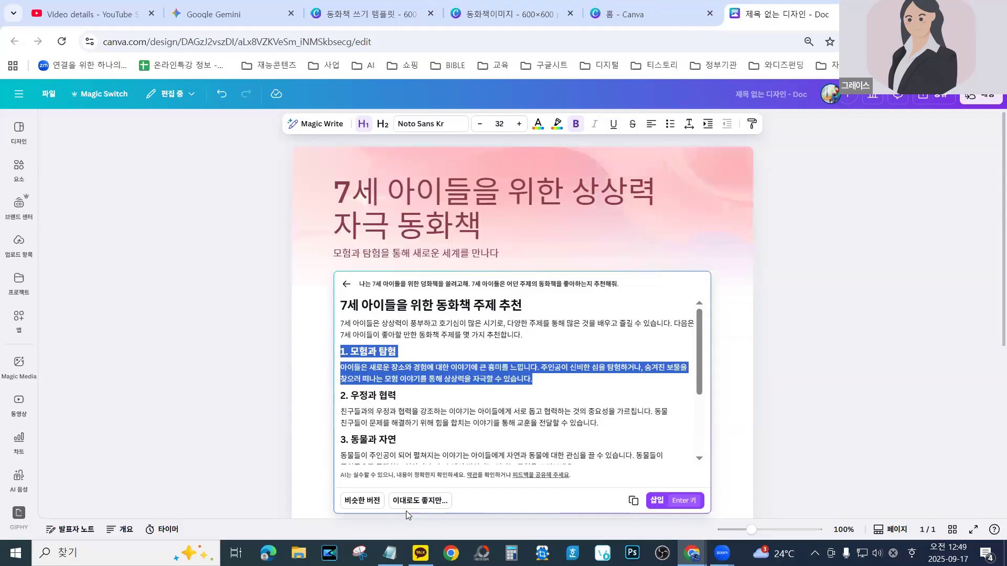
pyautogui.scroll(-1, 412, 444)
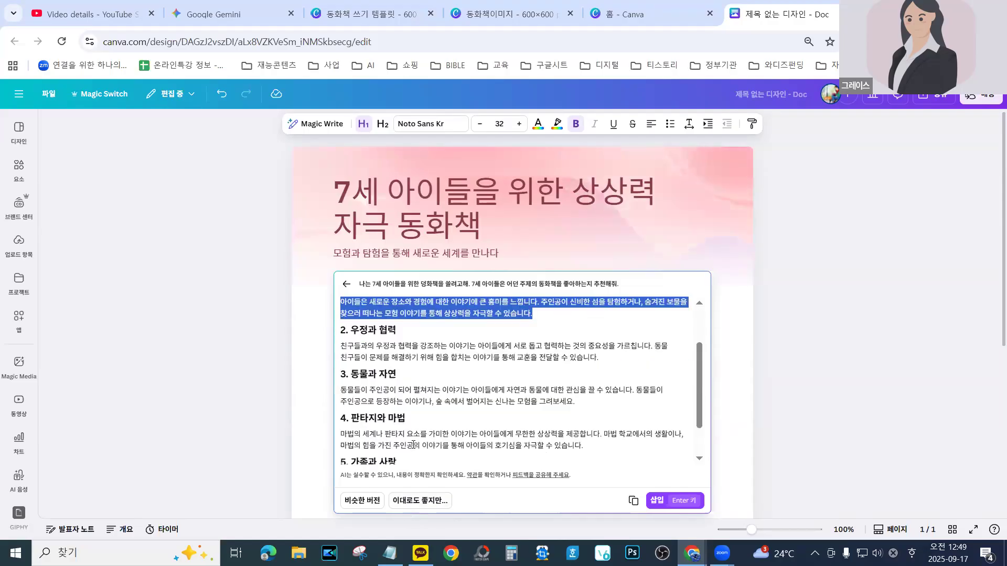
pyautogui.click(658, 501)
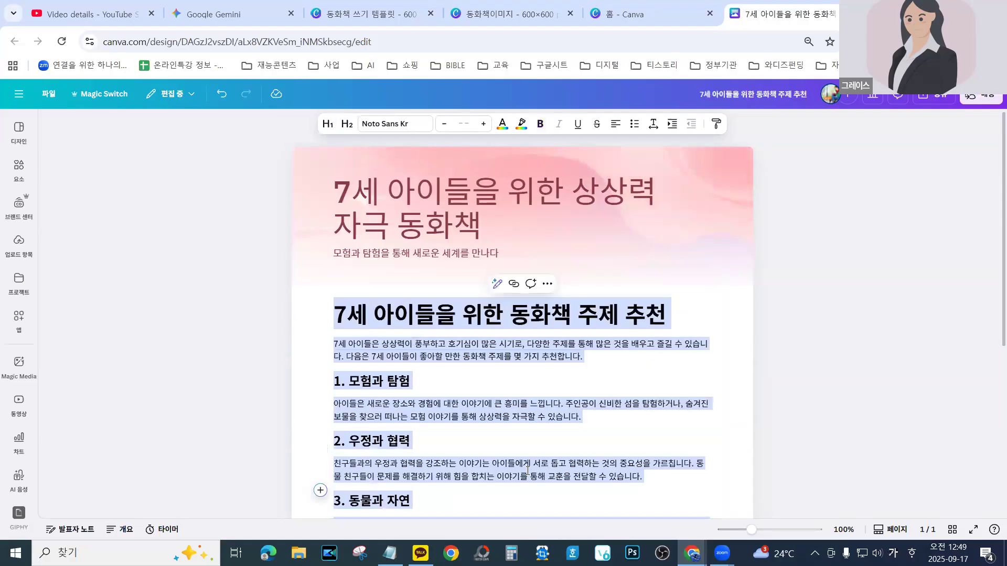
# Read through the inserted theme recommendations from the title banner to the closing line
pyautogui.scroll(-5, 477, 426)
pyautogui.scroll(6, 425, 316)
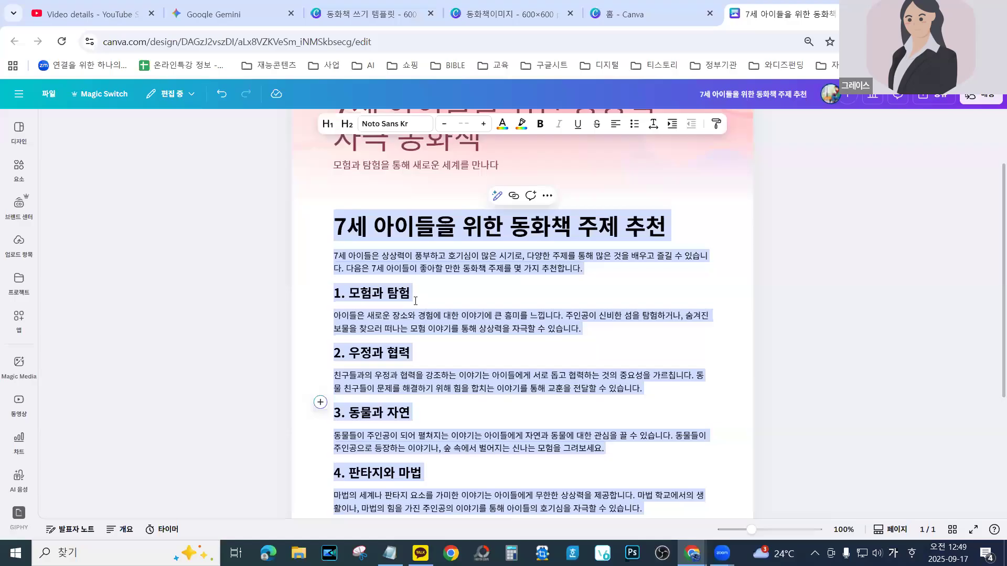
pyautogui.scroll(-6, 494, 370)
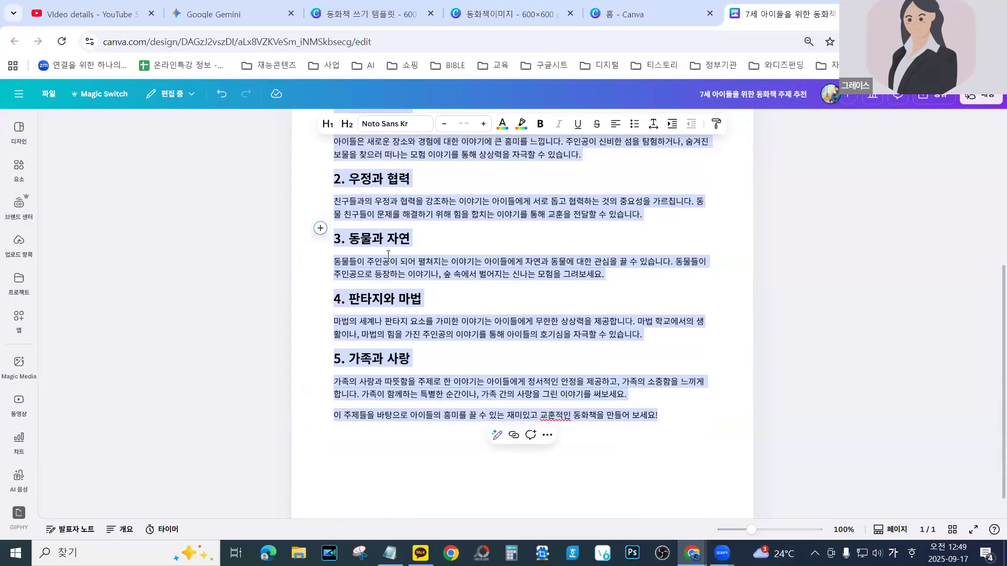
pyautogui.scroll(3, 389, 255)
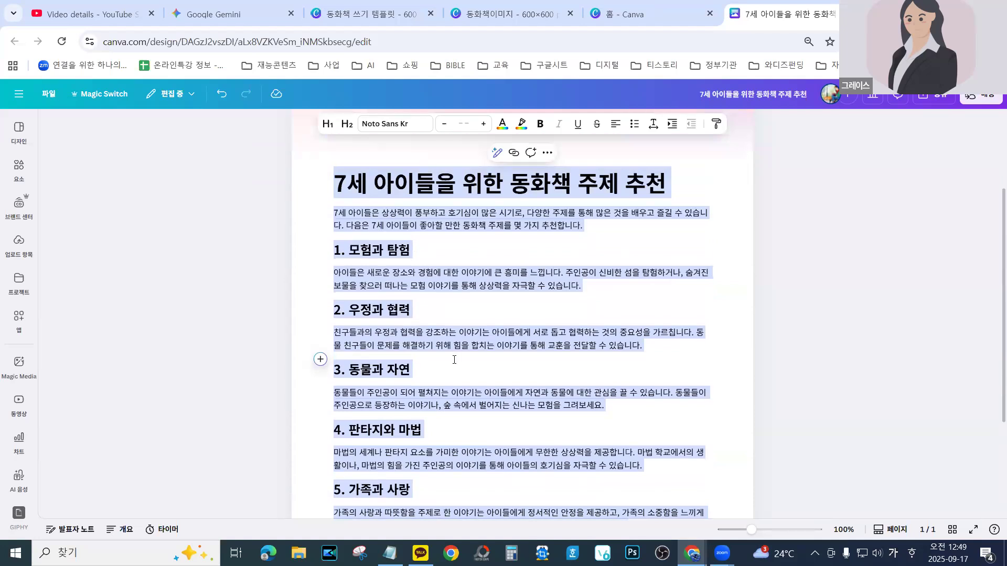
pyautogui.scroll(3, 454, 360)
pyautogui.scroll(-10, 415, 504)
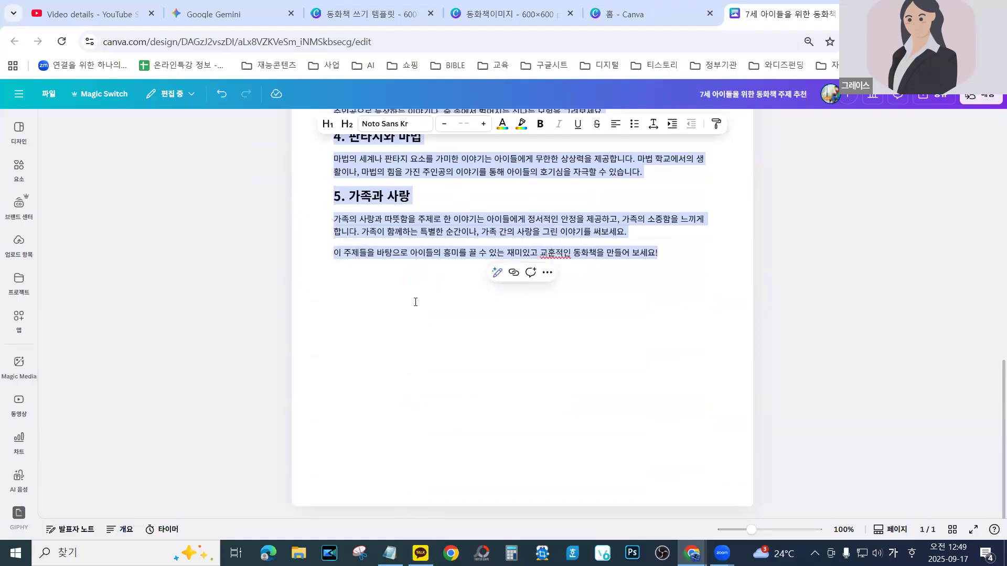
pyautogui.scroll(5, 389, 368)
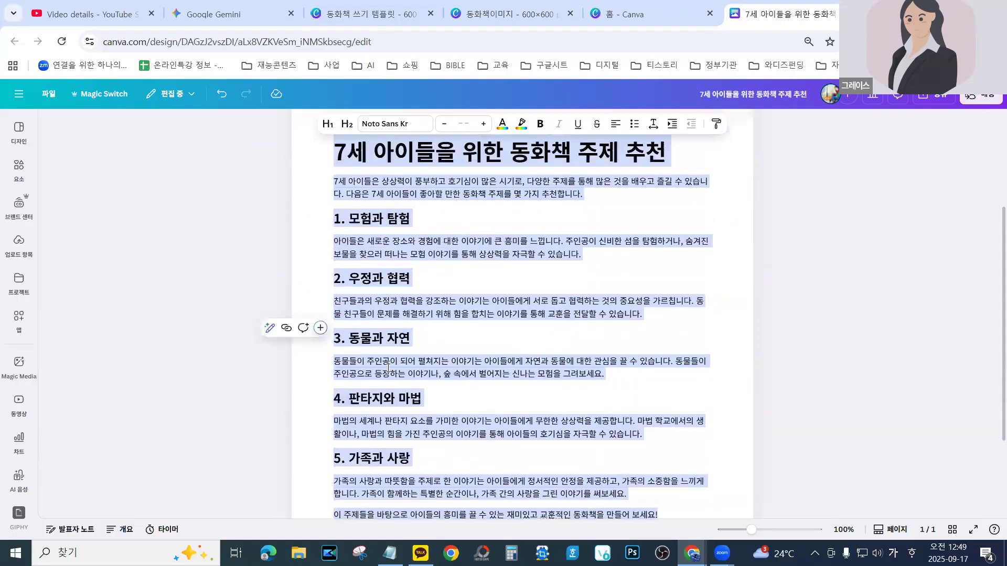
pyautogui.scroll(-3, 457, 465)
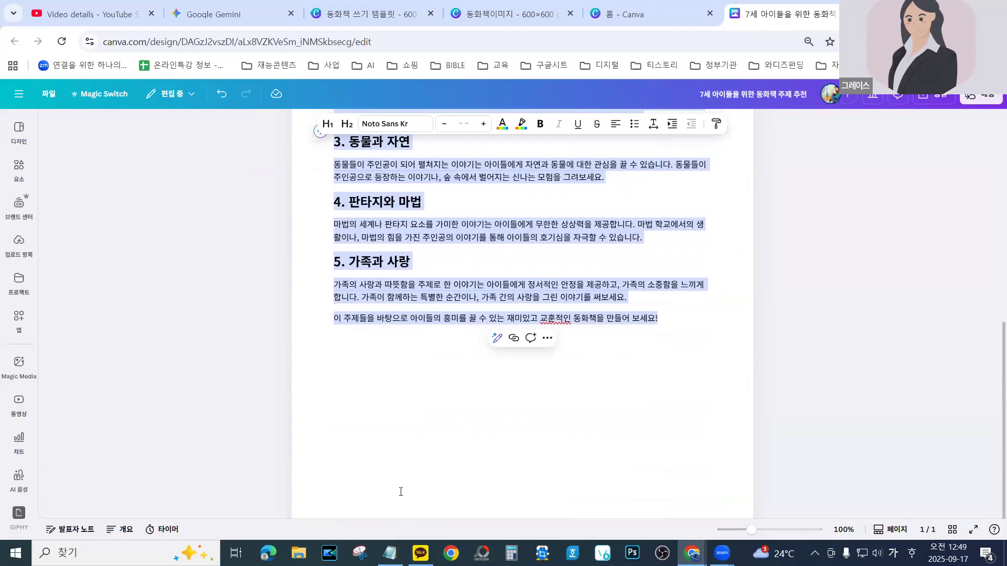
pyautogui.scroll(6, 367, 409)
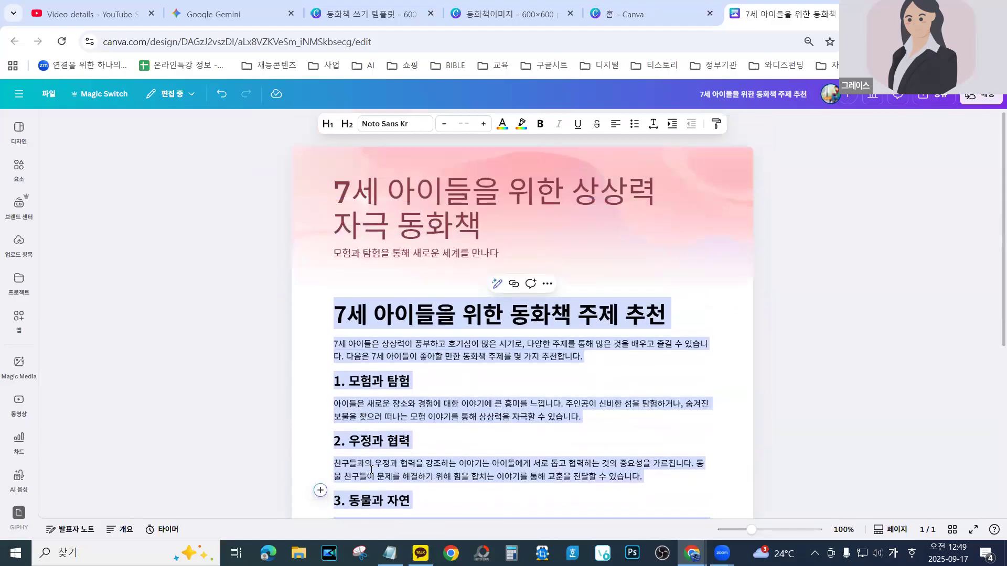
pyautogui.scroll(-3, 372, 424)
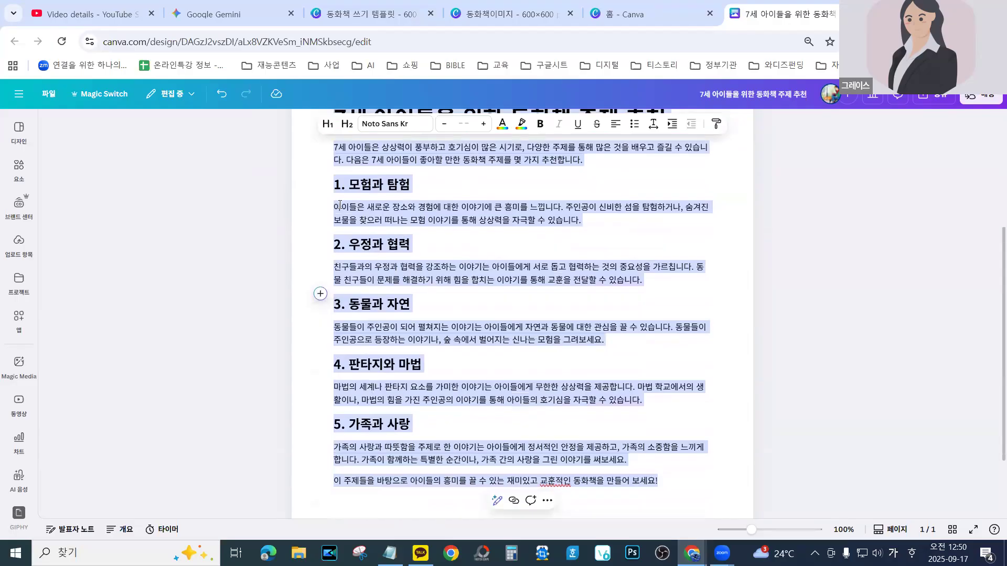
pyautogui.click(245, 227)
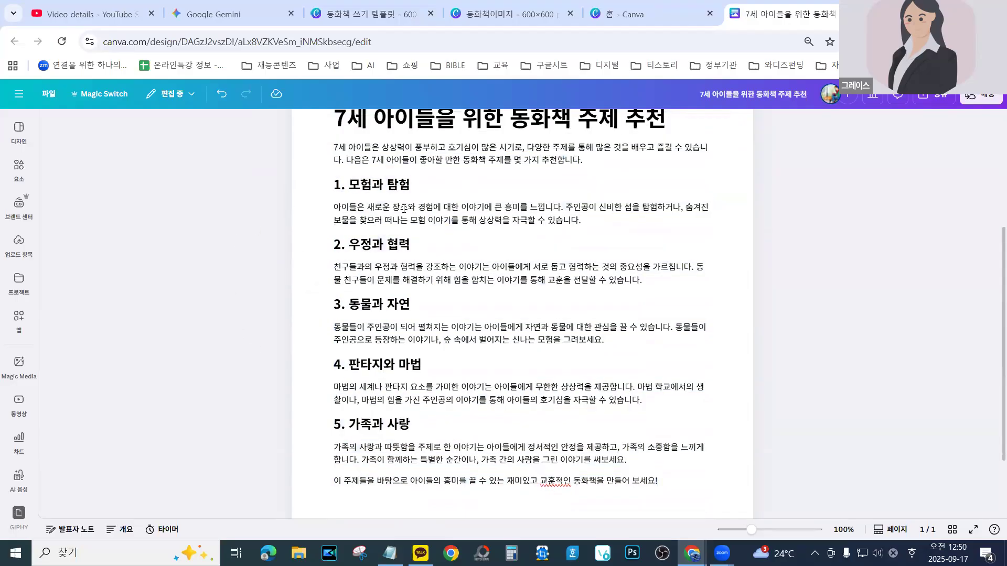
pyautogui.scroll(-4, 370, 273)
pyautogui.scroll(8, 368, 268)
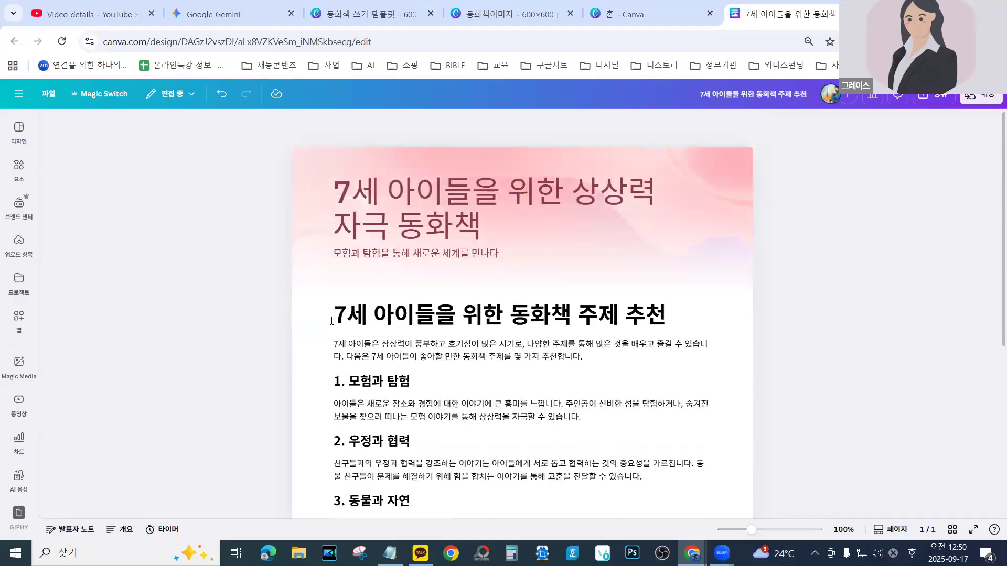
pyautogui.click(98, 97)
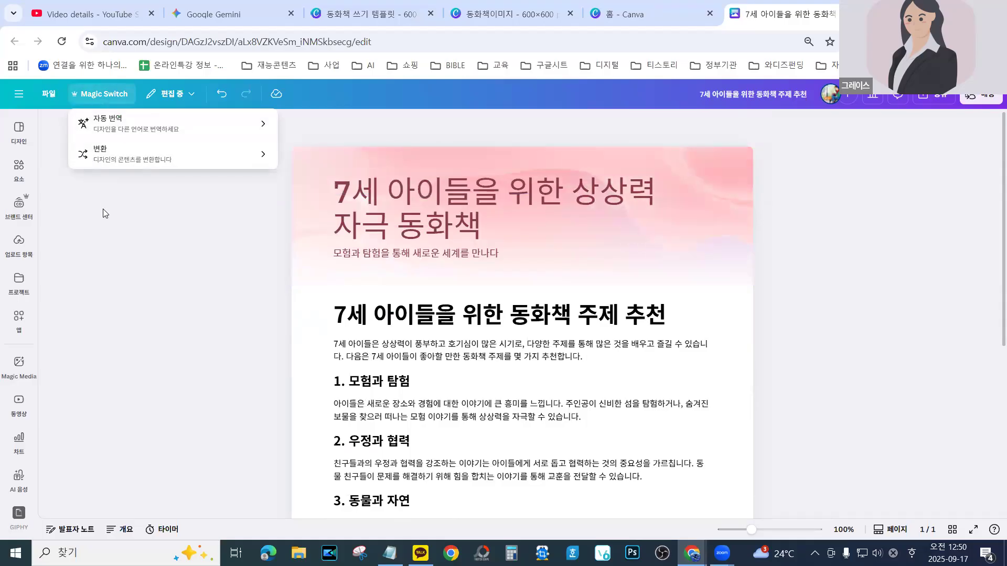
pyautogui.click(105, 160)
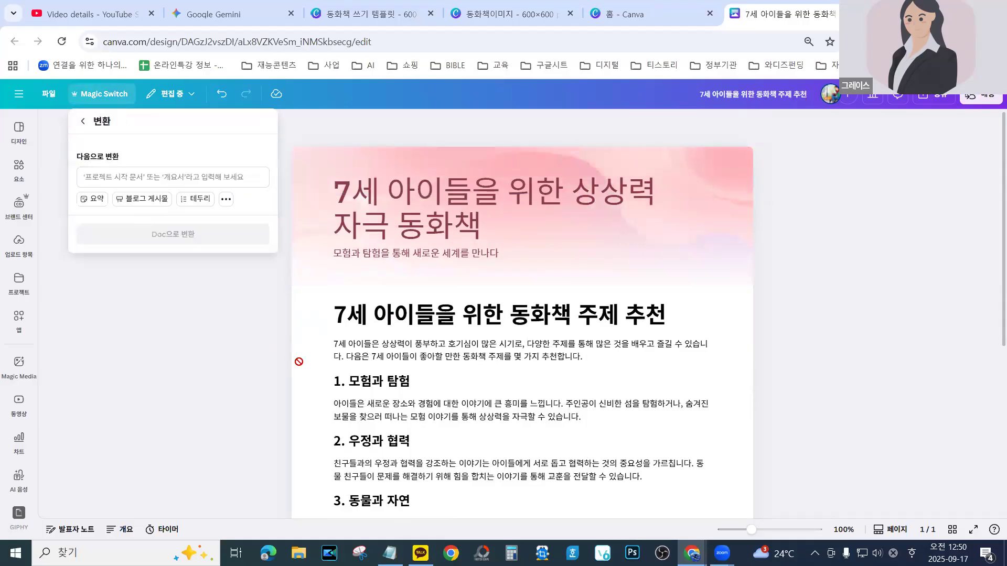
pyautogui.click(182, 387)
# Open Magic Write at the end of the paragraph under the "1. 모험과 탐험" heading
pyautogui.scroll(-8, 397, 387)
pyautogui.scroll(5, 397, 386)
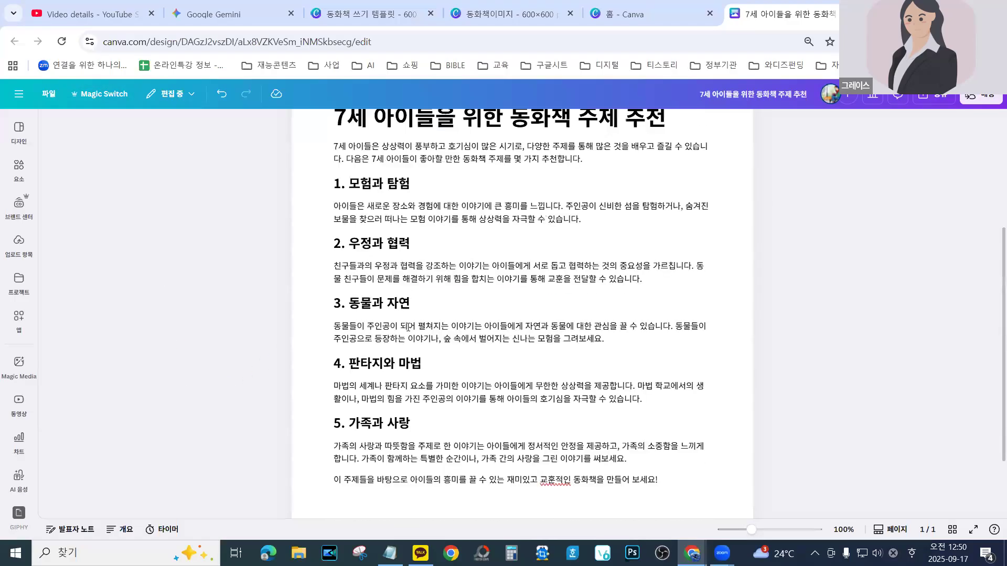
pyautogui.click(312, 189)
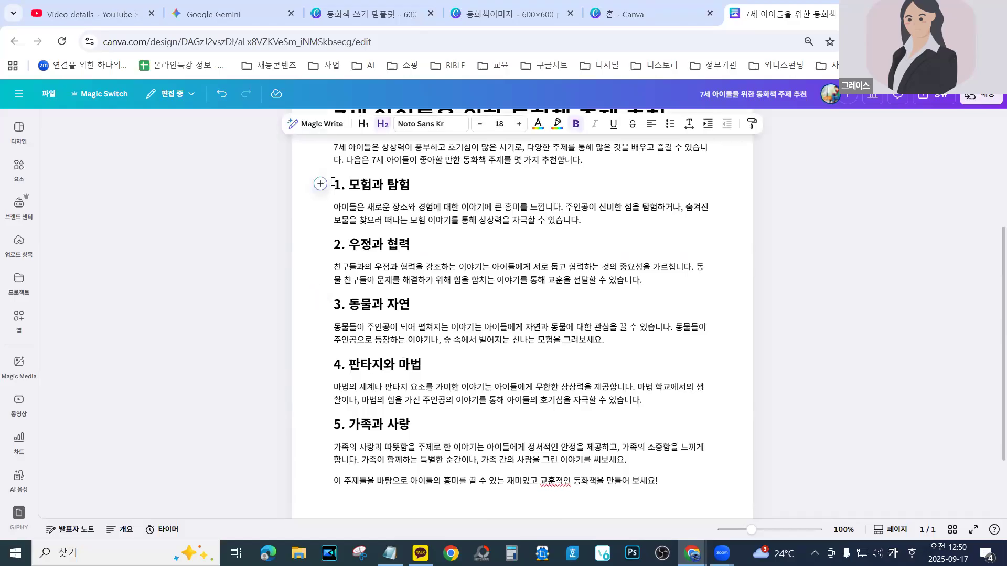
pyautogui.moveTo(333, 182); pyautogui.dragTo(594, 219)
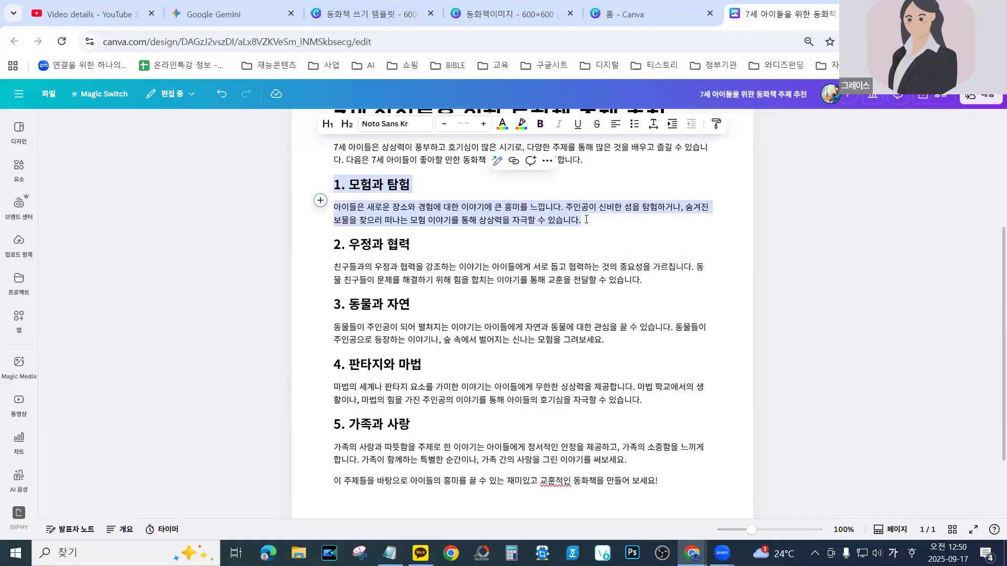
pyautogui.click(594, 221)
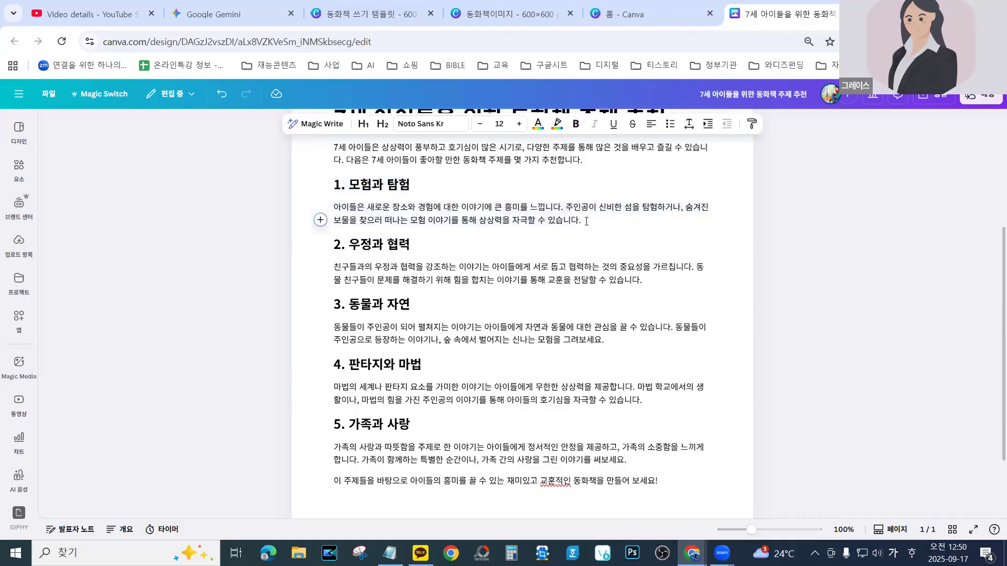
pyautogui.click(316, 126)
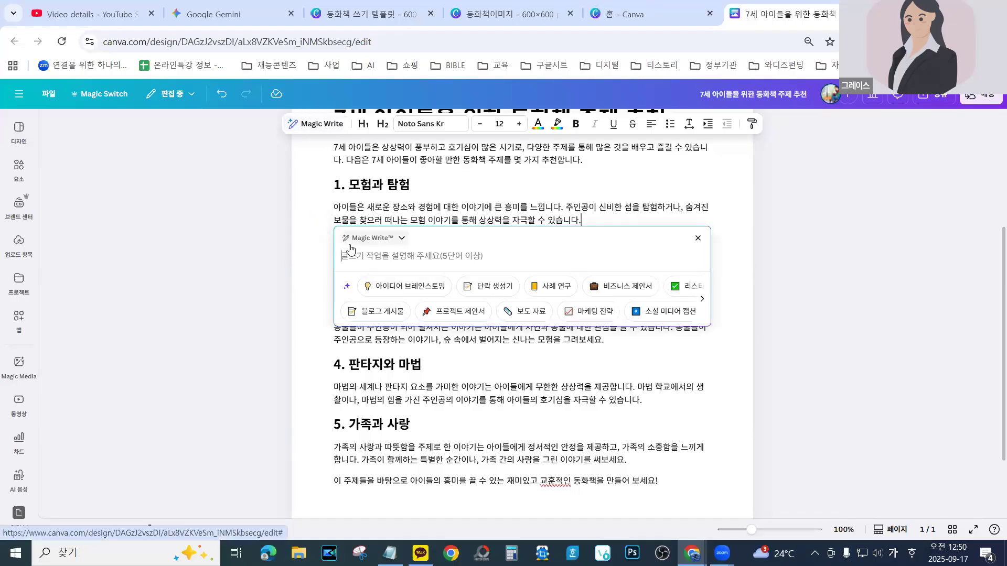
# Generate title ideas with the prompt "모험과 탐헙으로 정했어. 이 책의 제목을5개 추천해줘." and highlight the title 보물지도를 찾아서
pyautogui.write('동험과 탐')
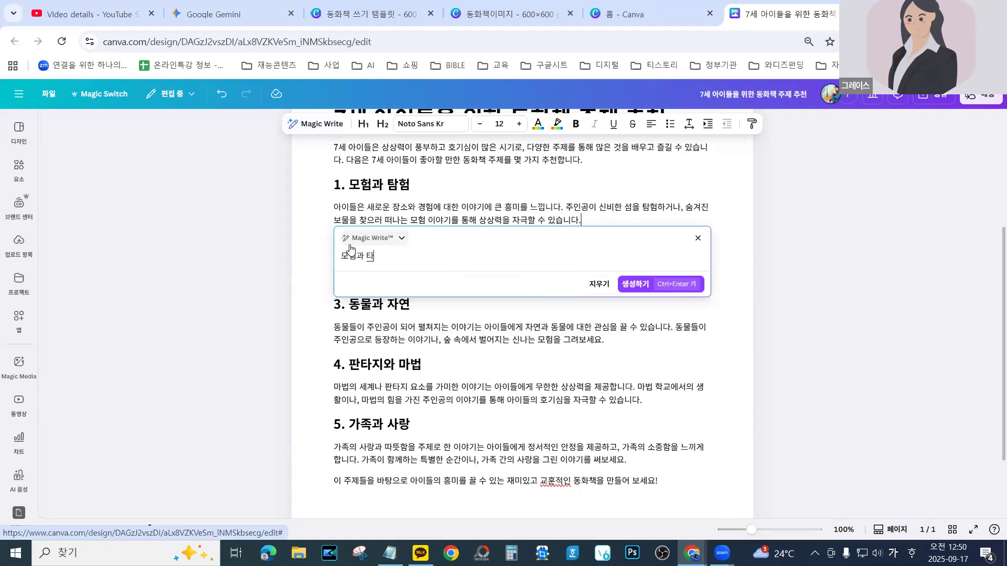
pyautogui.write('험으로')
pyautogui.write(' 정해')
pyautogui.write('했어.')
pyautogui.write(' 이 책')
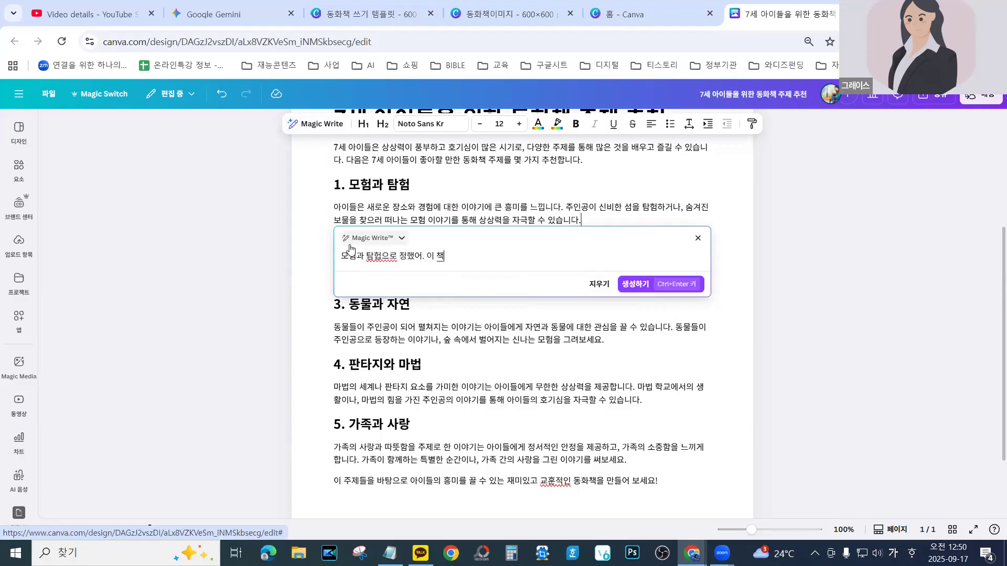
pyautogui.write('의 제목을')
pyautogui.write('5')
pyautogui.write('개')
pyautogui.write(' 추천해줘')
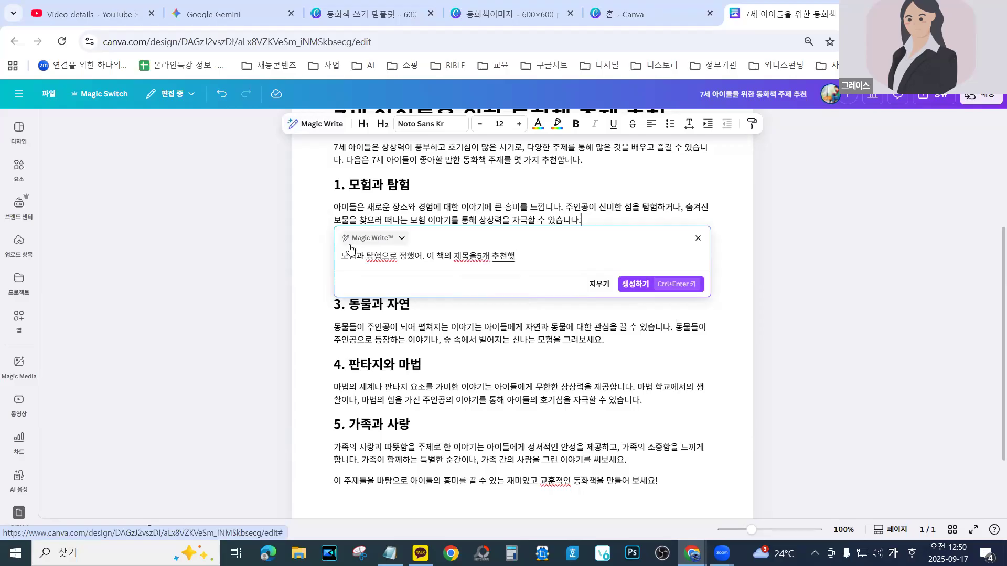
pyautogui.write('.')
pyautogui.click(652, 284)
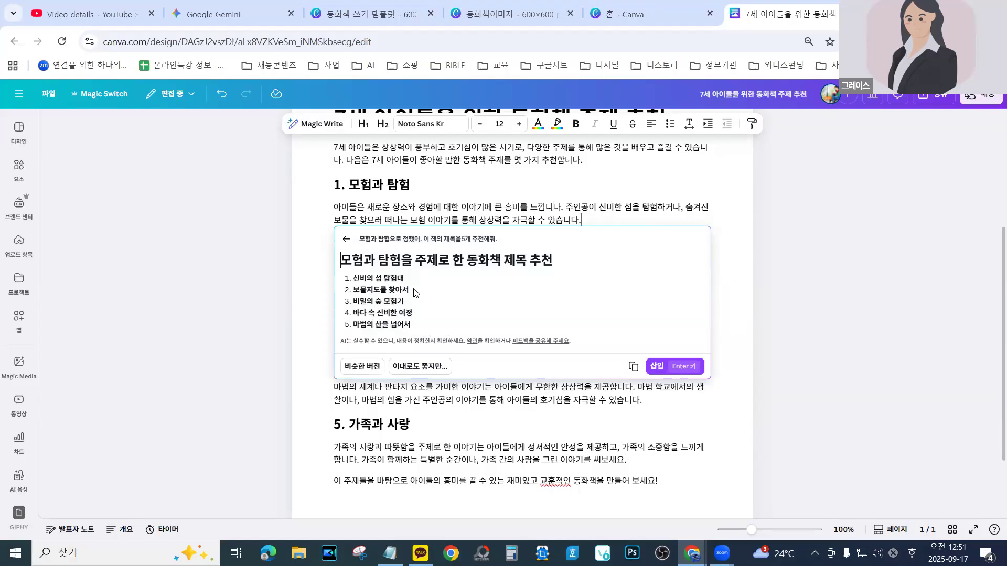
pyautogui.moveTo(409, 291); pyautogui.dragTo(350, 292)
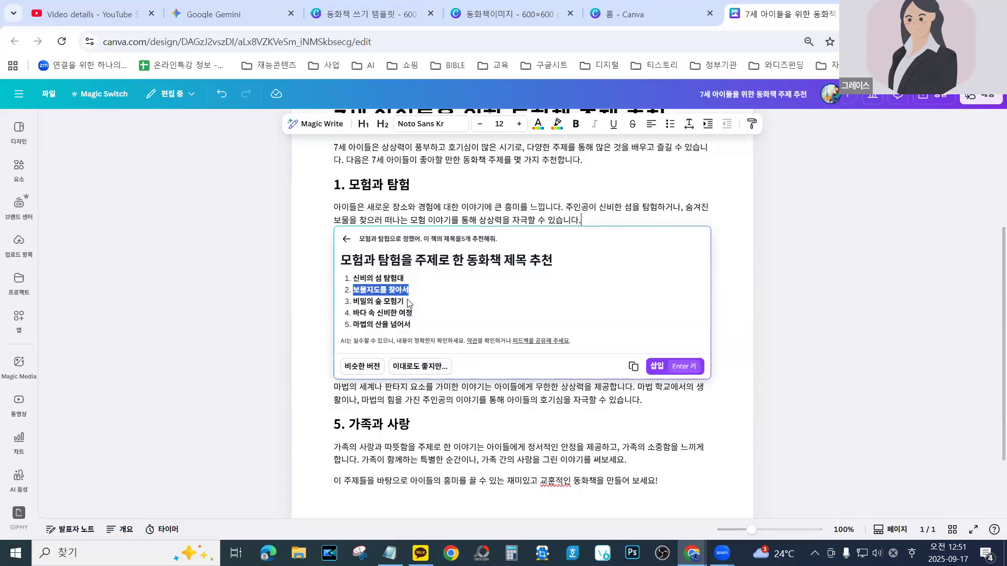
# Insert the generated title suggestions into the document and place the text cursor after 보물지도를 찾아서 in the list
pyautogui.click(659, 367)
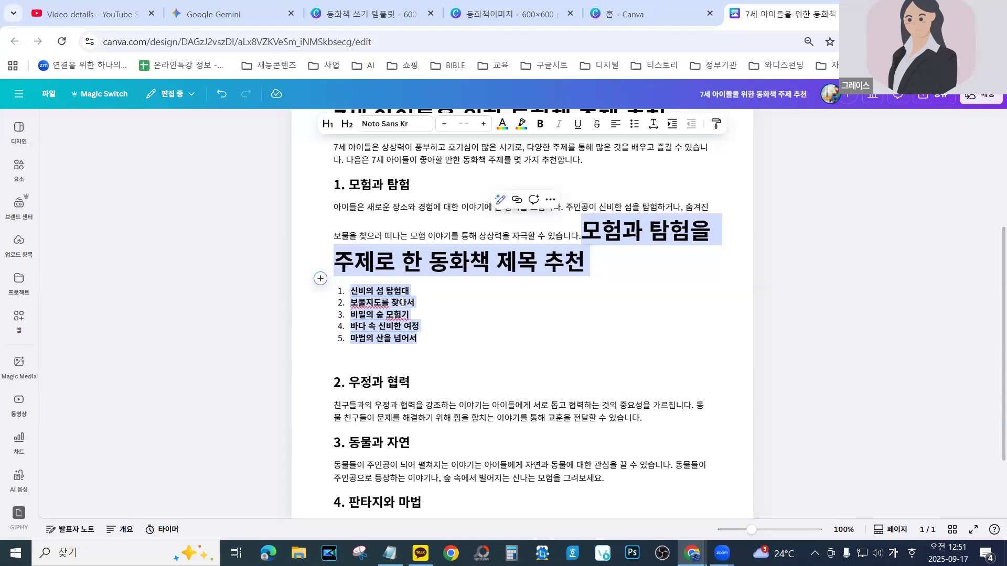
pyautogui.click(424, 302)
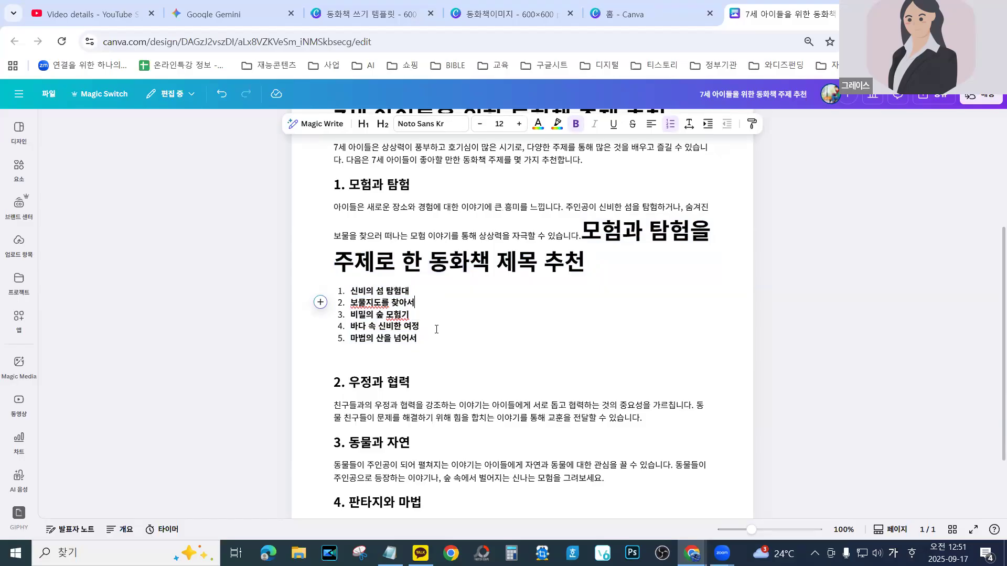
pyautogui.scroll(-4, 430, 339)
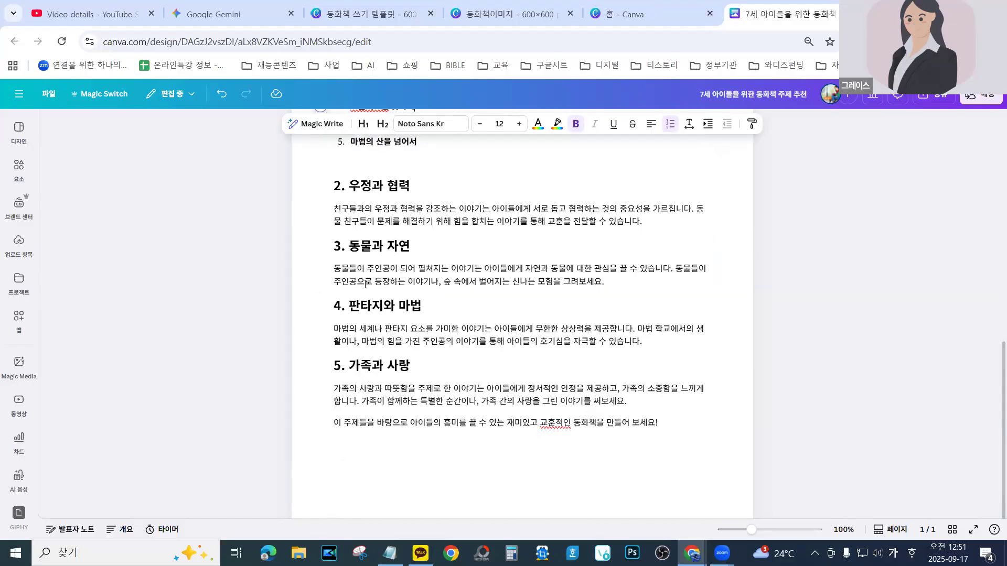
pyautogui.scroll(5, 366, 285)
pyautogui.scroll(2, 366, 284)
pyautogui.scroll(-4, 344, 324)
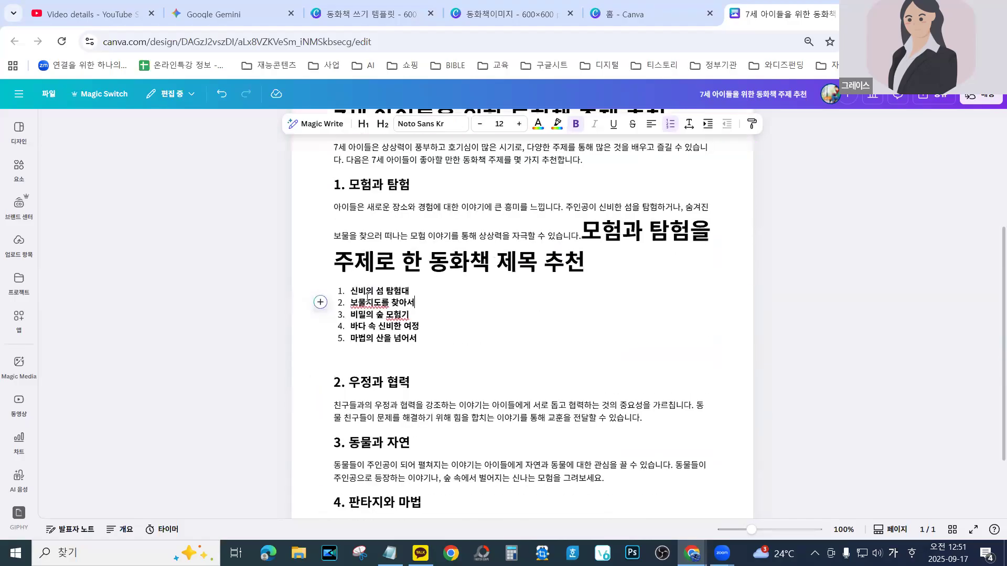
# Start a Magic Write prompt after 보물지도를 찾아서 with the premise "제목은 두 아이가 보물지도 손에 넣게됐어."
pyautogui.click(313, 125)
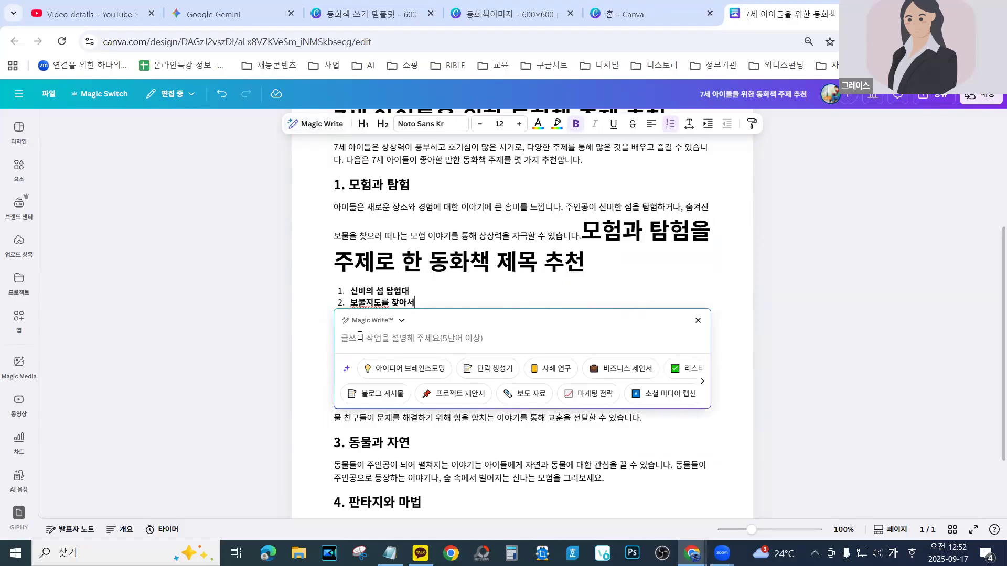
pyautogui.write('제')
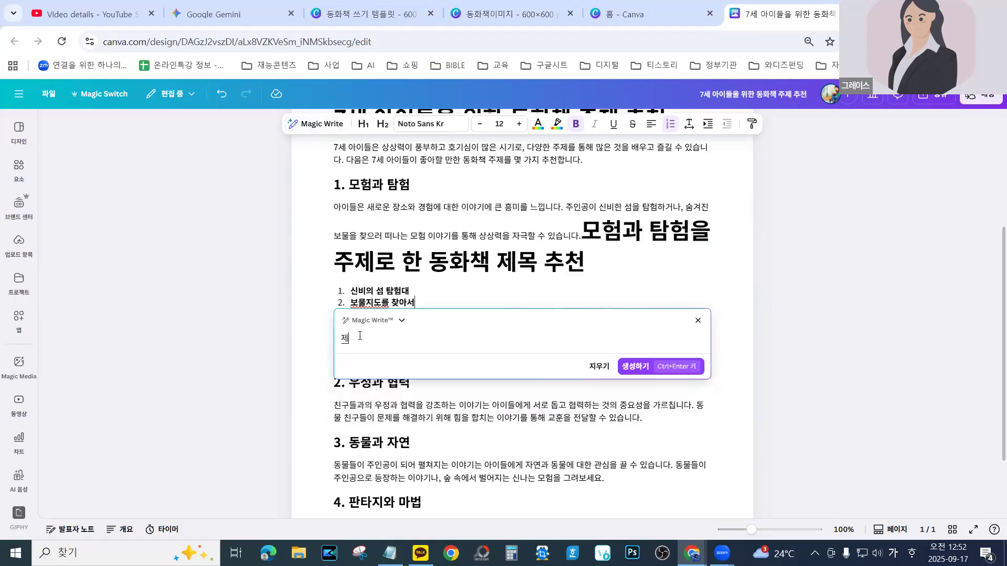
pyautogui.write('목 ㅎ은')
pyautogui.write('두')
pyautogui.write(' 아이가')
pyautogui.write(' 봄')
pyautogui.write('물지도 ')
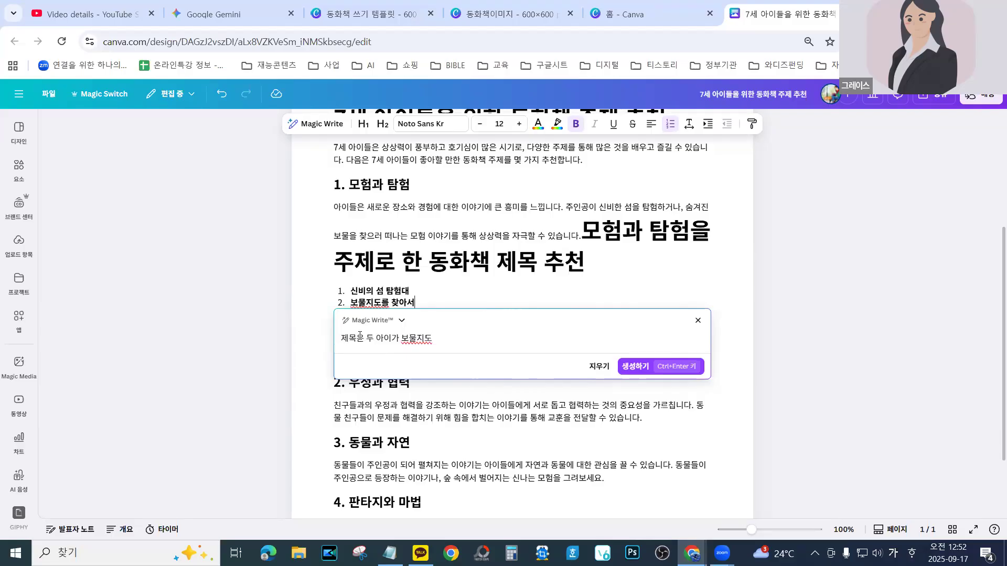
pyautogui.write('손에 너')
pyautogui.write('ㅎ게도')
pyautogui.write('ㅐ')
pyautogui.write('ㅆ어')
pyautogui.write('.')
# Continue the prompt with the plot and chapter count: "두 아이가 보물을 찾아 무인도에 정착해서 겪게되는 일들을 10장 쓸거야."
pyautogui.write(' 두 아이가')
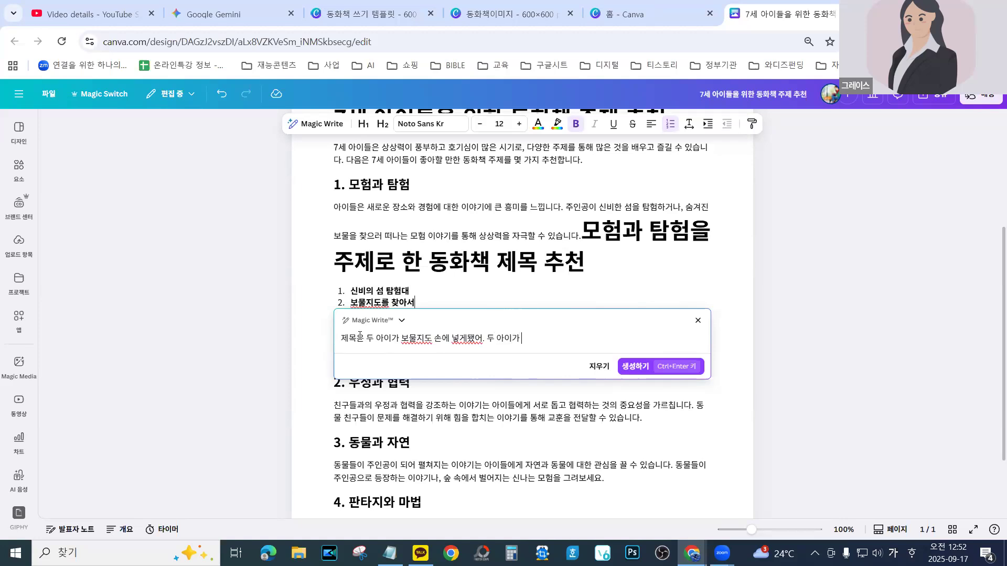
pyautogui.write(' 보물이을 찾아 무인도로')
pyautogui.press('BackSpace')
pyautogui.write('에 정착해서')
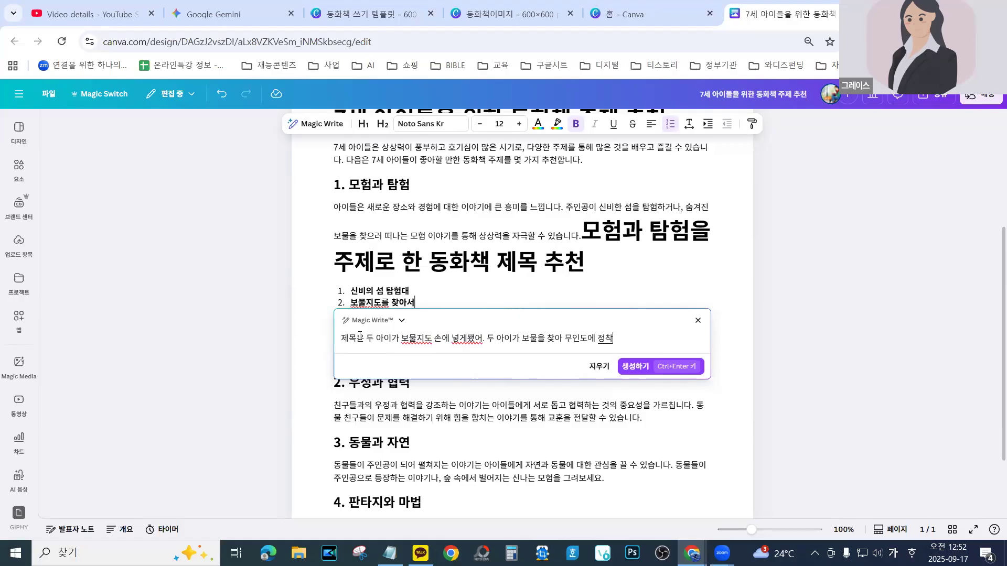
pyautogui.write('겨')
pyautogui.write('게되')
pyautogui.write('는 일들을 ')
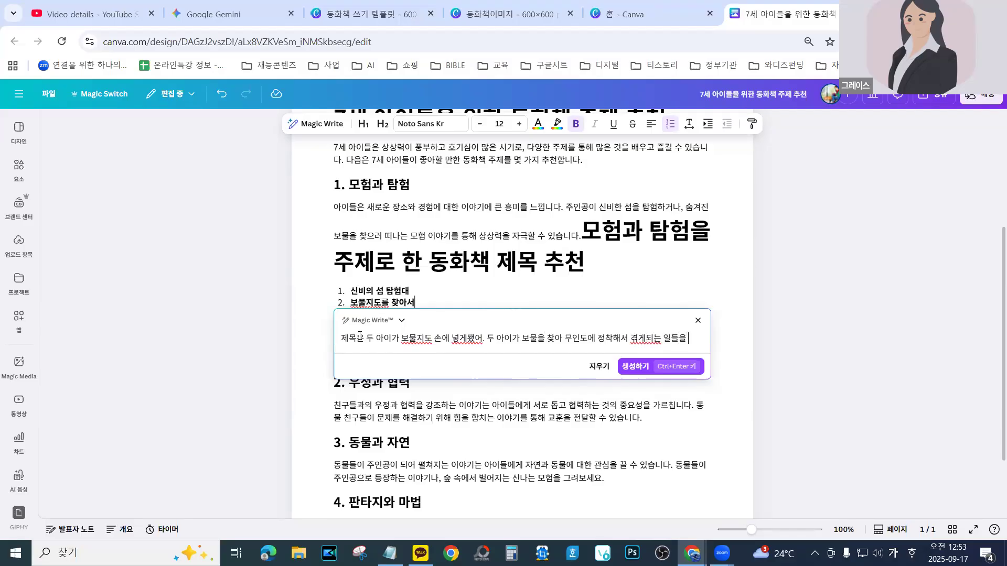
pyautogui.write('10장')
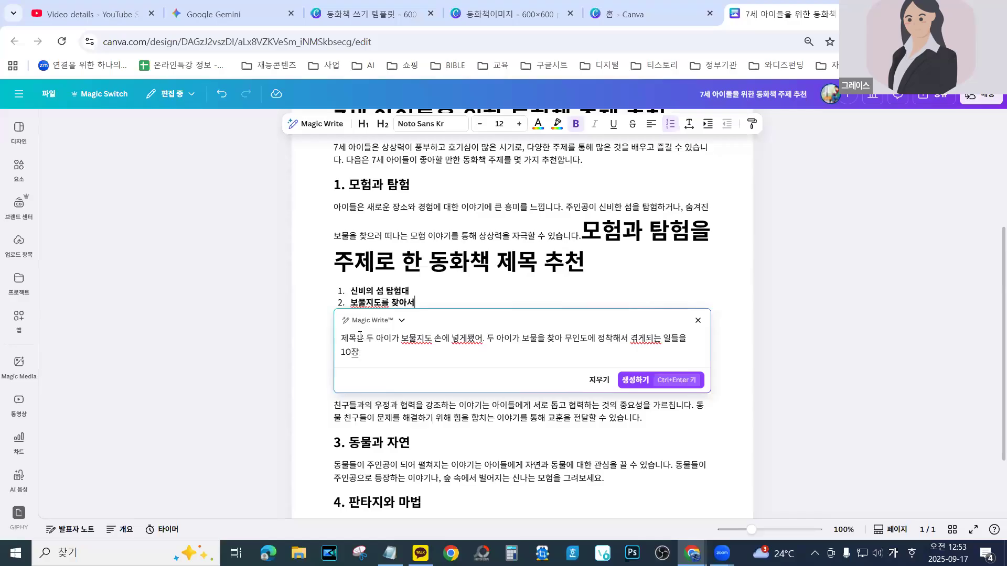
pyautogui.write(' 쓸겅')
pyautogui.write('야.')
# Add the length limit "500자 이내로 써줘" to the prompt and generate the story
pyautogui.write('500자 인')
pyautogui.write('내로')
pyautogui.write(' 서줘.')
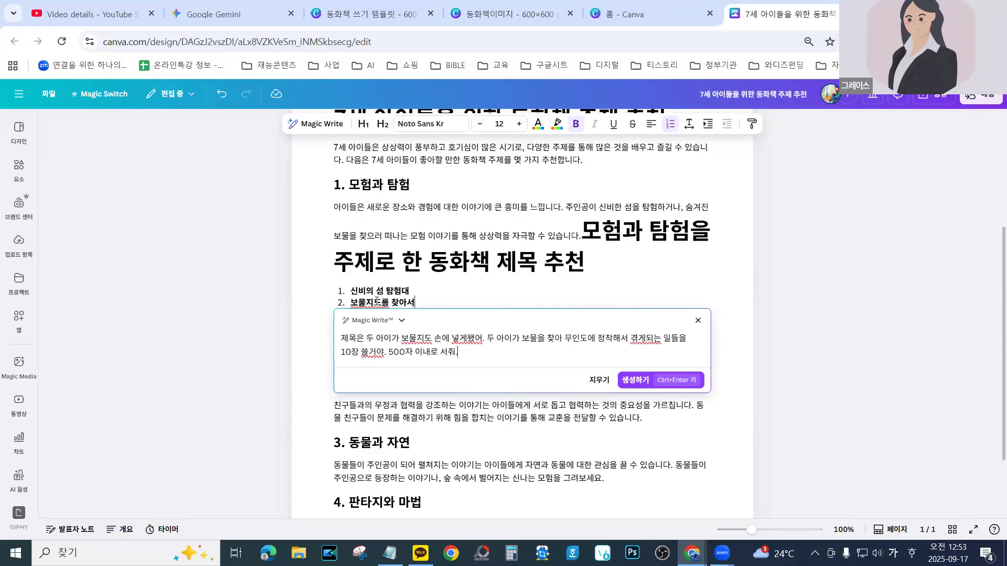
pyautogui.press('BackSpace')
pyautogui.press('BackSpace')
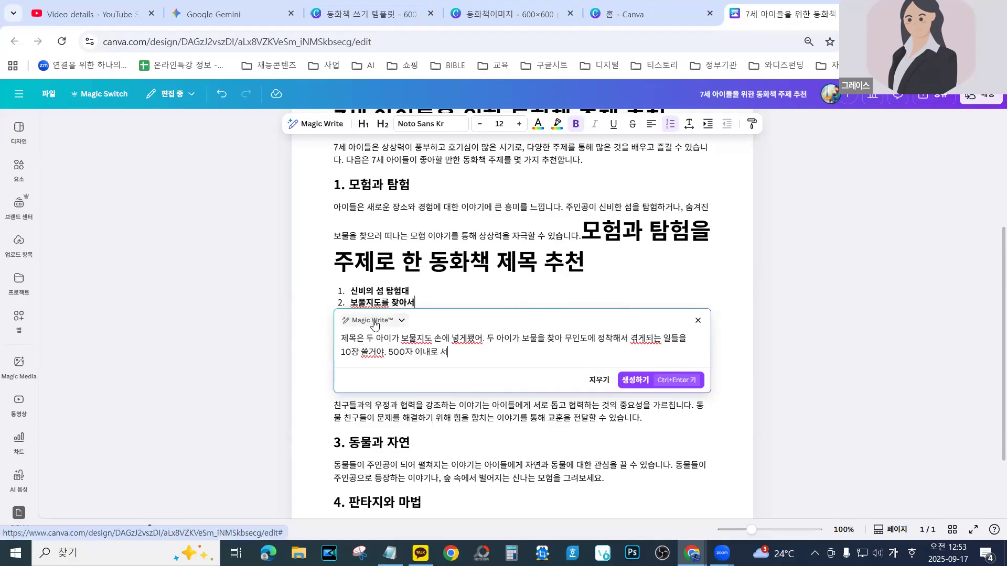
pyautogui.press('BackSpace')
pyautogui.write('써줘')
pyautogui.click(635, 378)
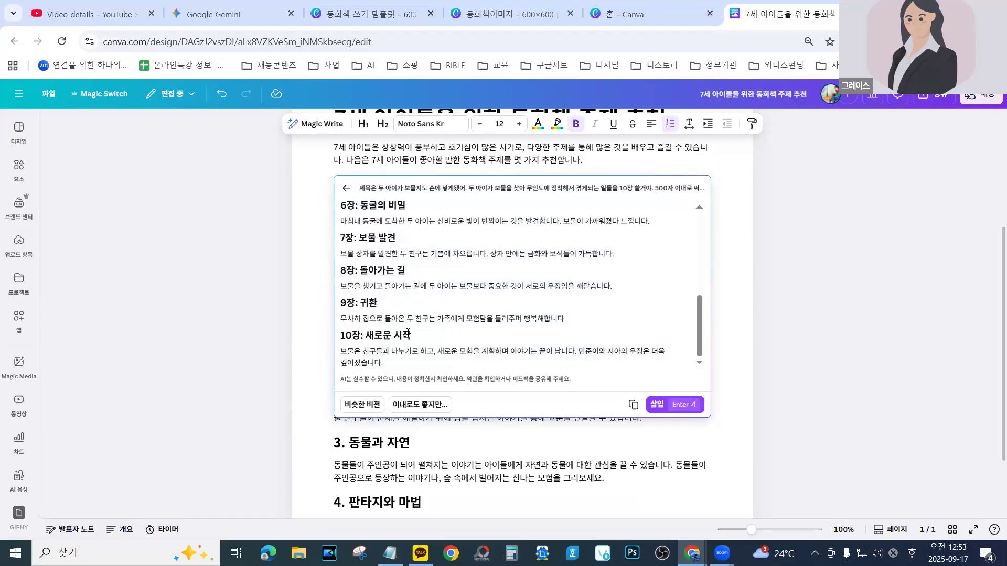
# Return to the start of the generated story and request a revision with "제목이 좀 안맞는거 같아 다시 써줘."
pyautogui.scroll(10, 408, 335)
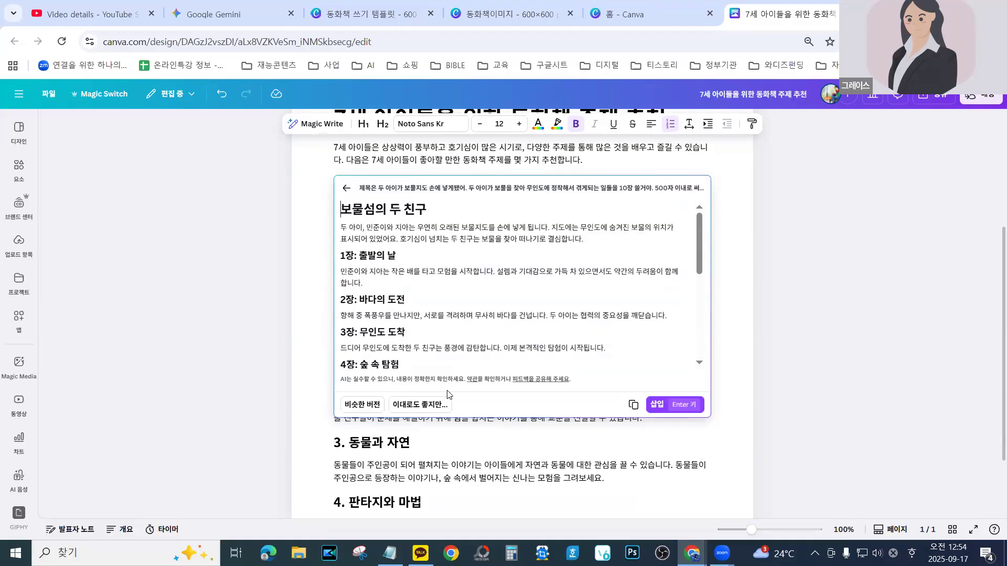
pyautogui.click(416, 408)
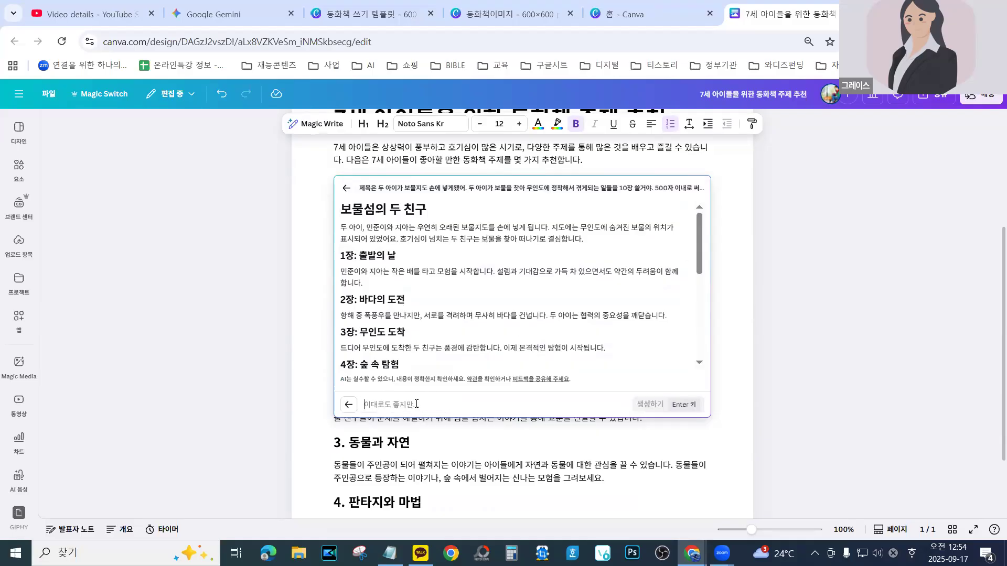
pyautogui.write('제목이')
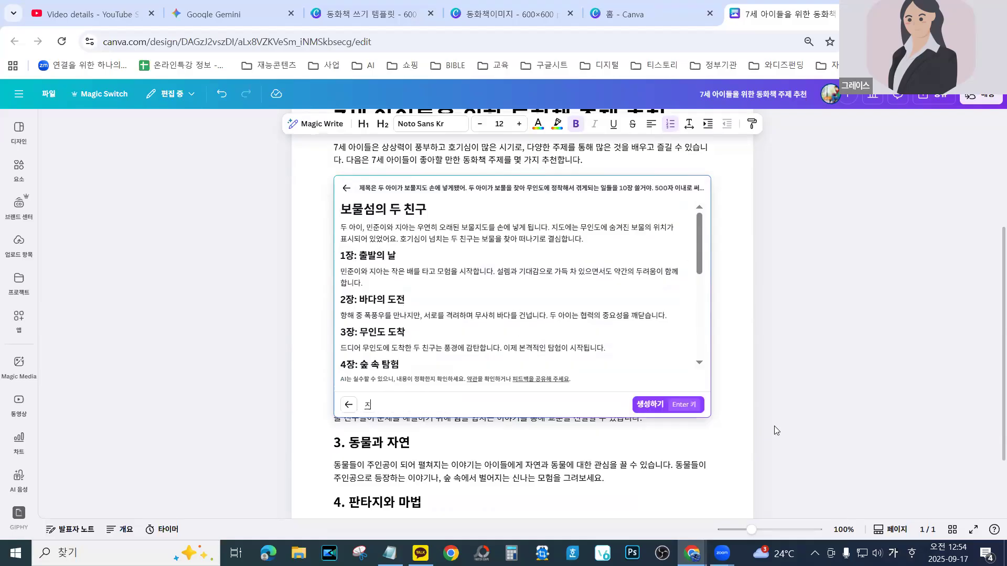
pyautogui.write(' 좀 앤')
pyautogui.write('맞는거 개')
pyautogui.write('같아')
pyautogui.write(' 다시')
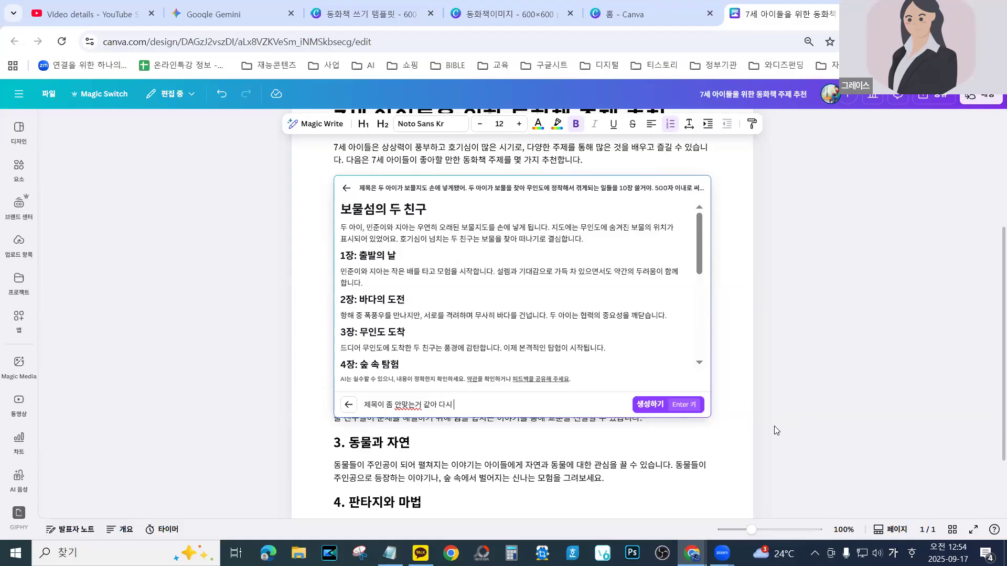
pyautogui.write(' 써줘.')
pyautogui.click(651, 406)
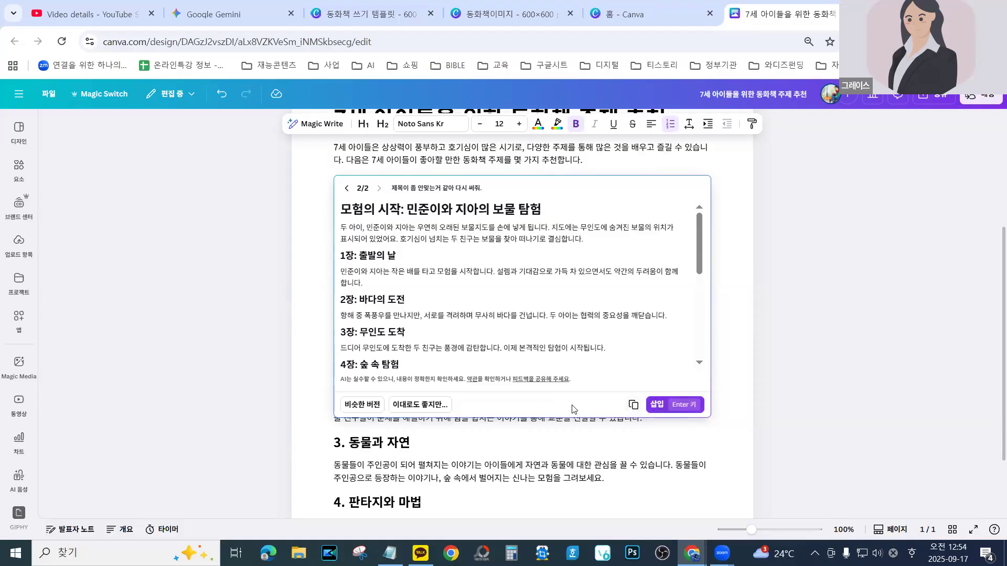
# Refine the story again with the follow-up request "두 소년이 무인도로 간거야. 이름 바꿔줘."
pyautogui.click(414, 406)
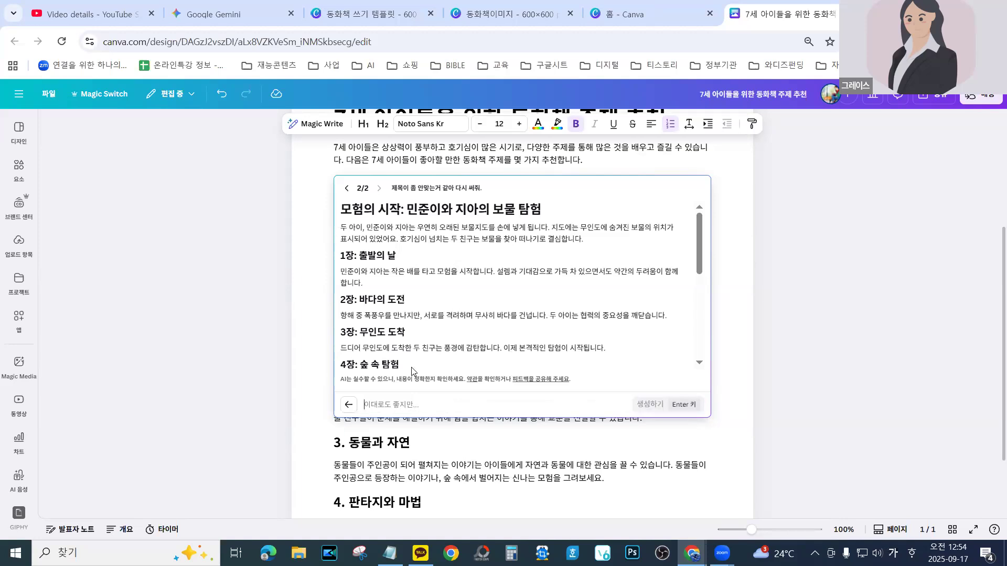
pyautogui.write('두 소년이')
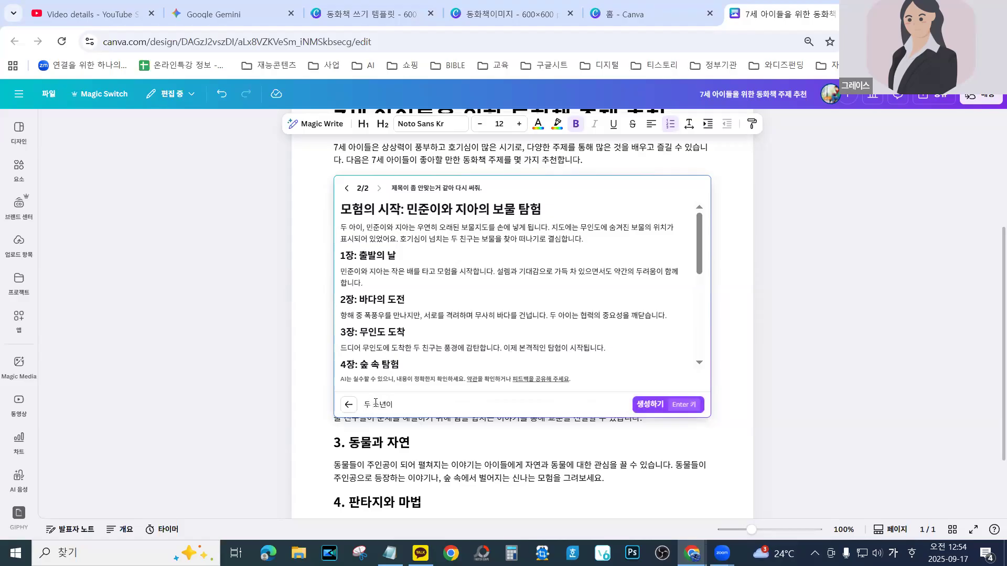
pyautogui.write(' 무인도로 간거야. 이름 배')
pyautogui.write('꿔줘.')
pyautogui.click(644, 404)
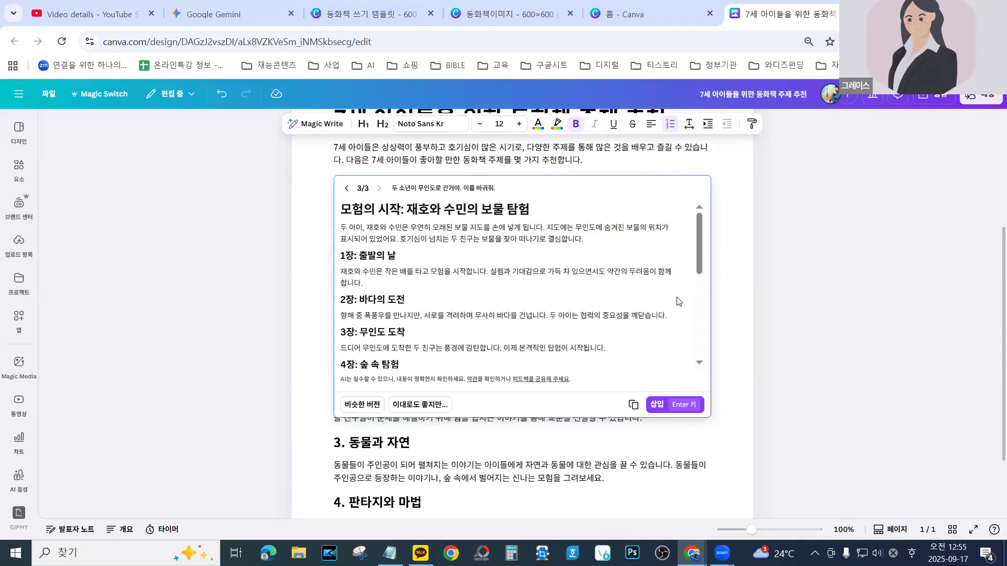
# Insert the revised story into the document and look through it down to chapter 10
pyautogui.click(650, 405)
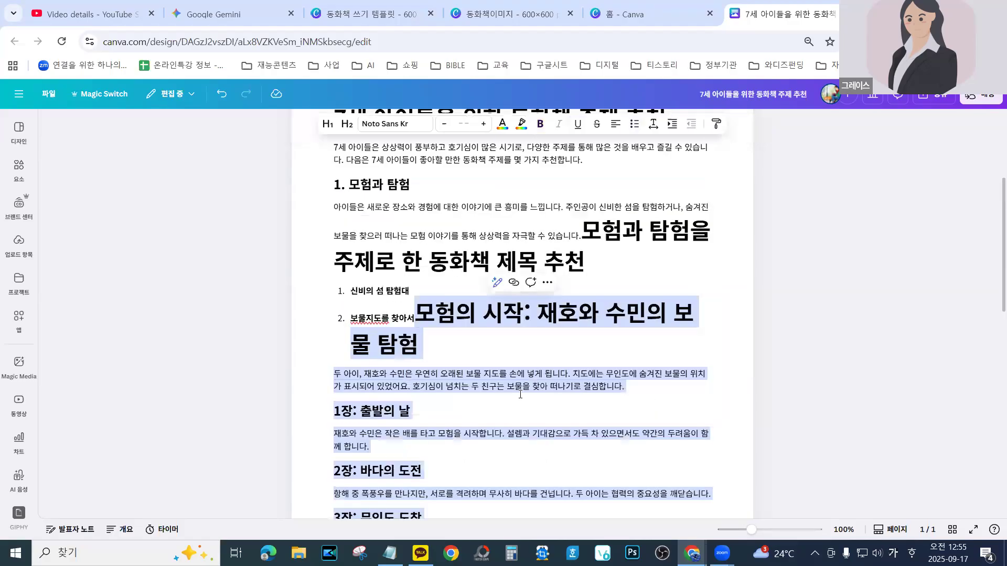
pyautogui.scroll(-1, 446, 288)
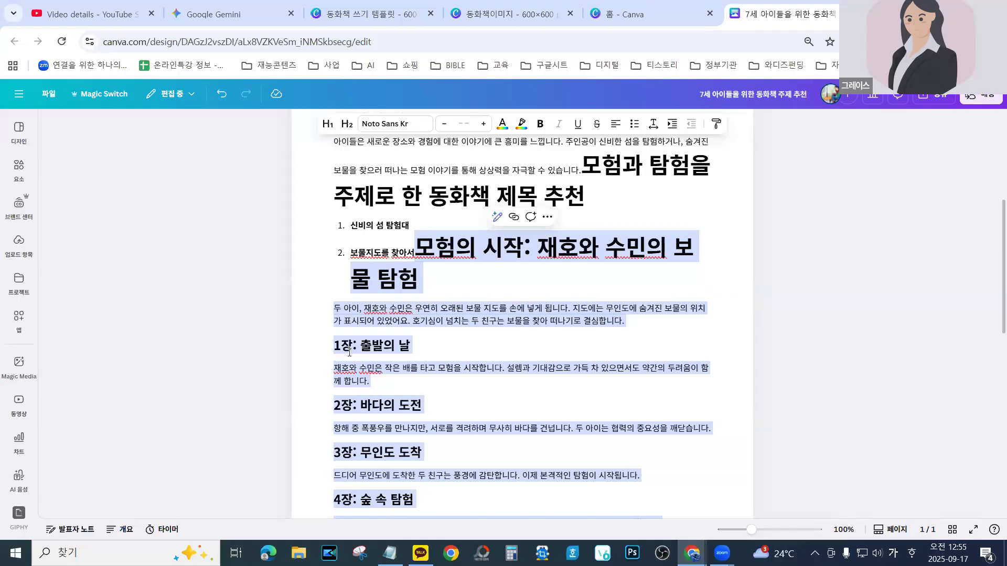
pyautogui.scroll(-6, 351, 341)
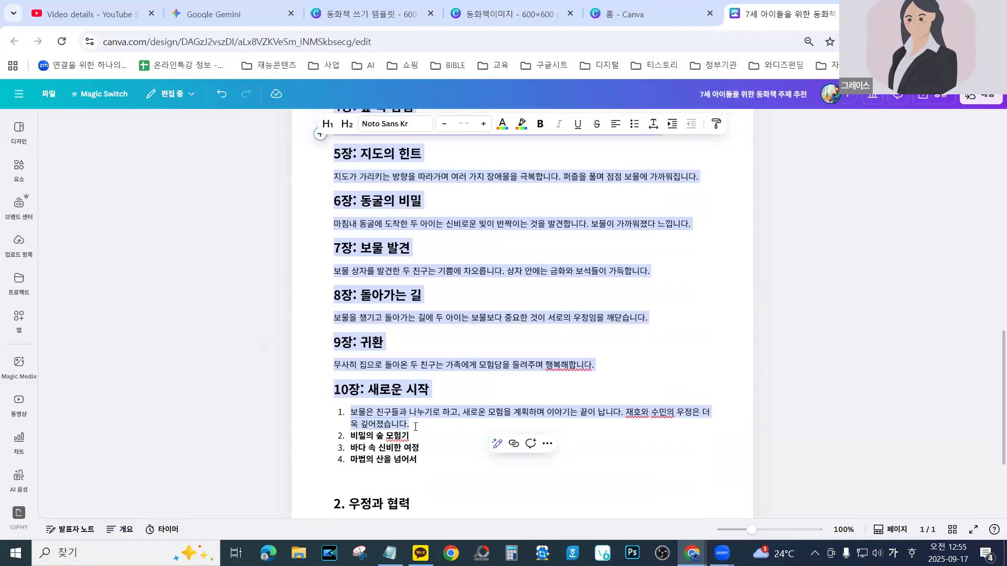
# Start a custom text transformation (텍스트 변환) of the selected story with the prompt "그림을 그려야해 .그림 그리는 프롬프트 작성해"
pyautogui.click(496, 446)
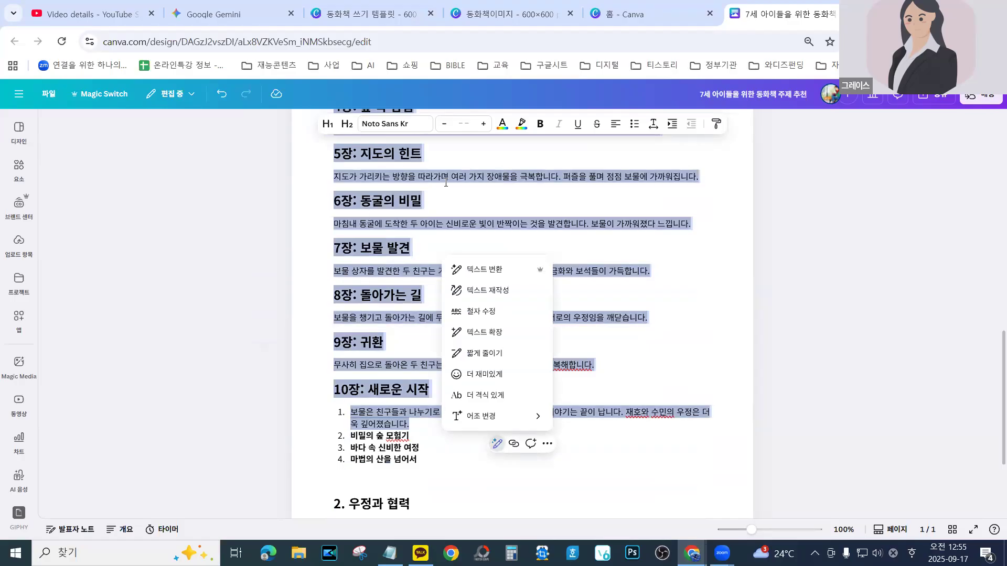
pyautogui.click(493, 271)
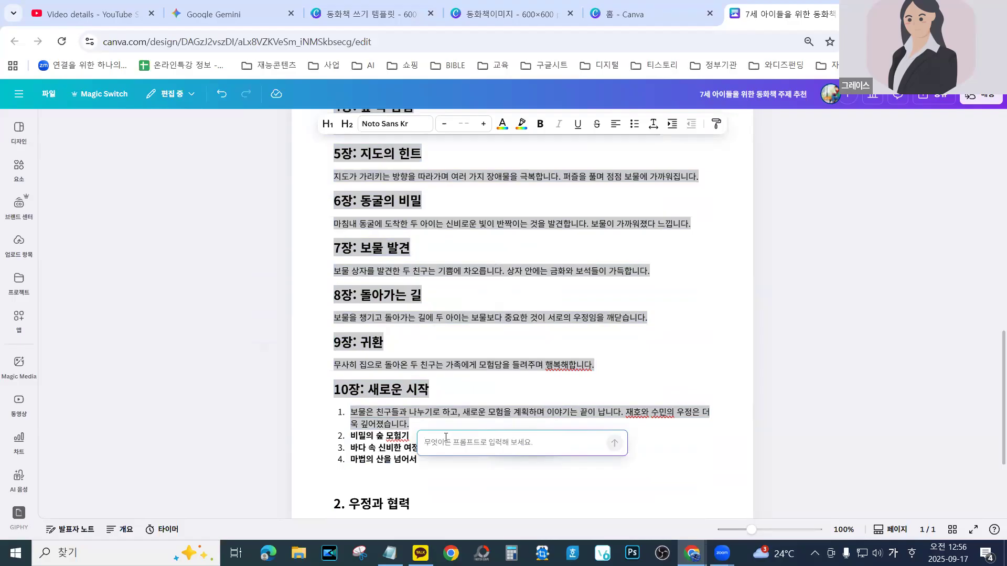
pyautogui.write('그림을')
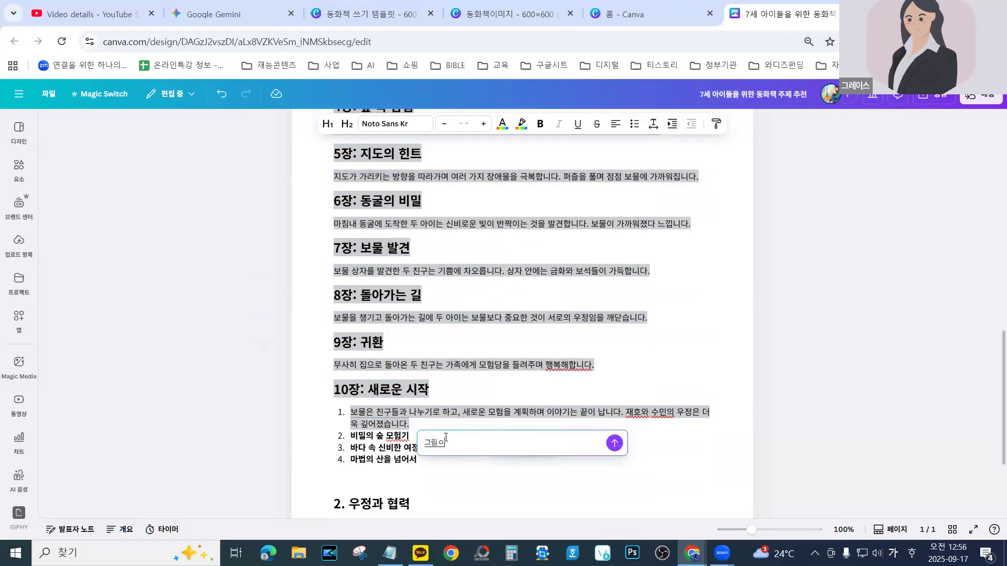
pyautogui.write(' 그')
pyautogui.write('려')
pyautogui.write('야해')
pyautogui.write(' .그림 그')
pyautogui.write('리는 ㅍ')
pyautogui.write('로')
pyautogui.write('트')
pyautogui.press('BackSpace')
pyautogui.write('프트 작성해')
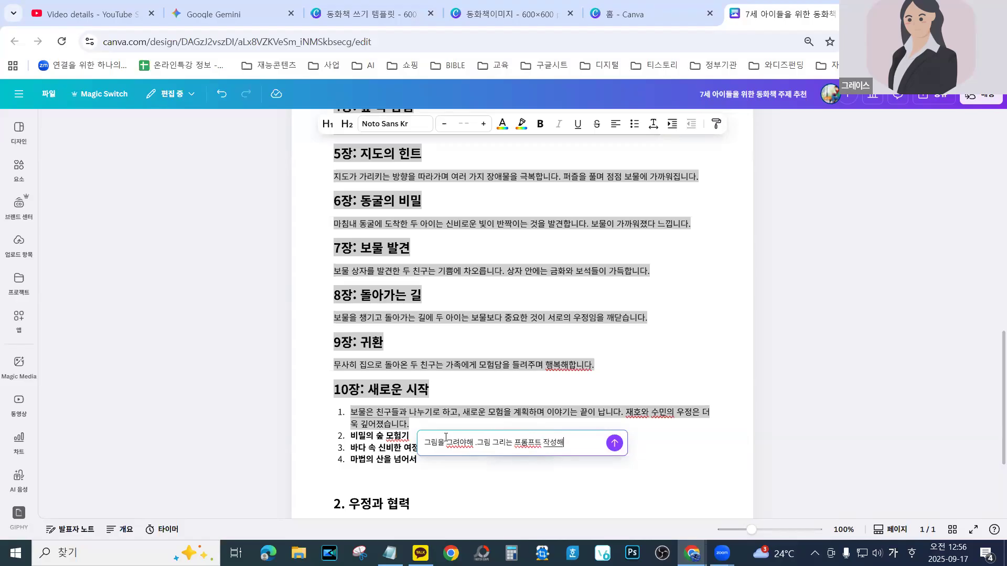
# Extend the illustration request with "줘. 그런데 인물의 얼굴 일관성을 유지하도록 프롬프트 작성해줘.", generate the text and review it from its beginning
pyautogui.write('줘. 그런데 인물의')
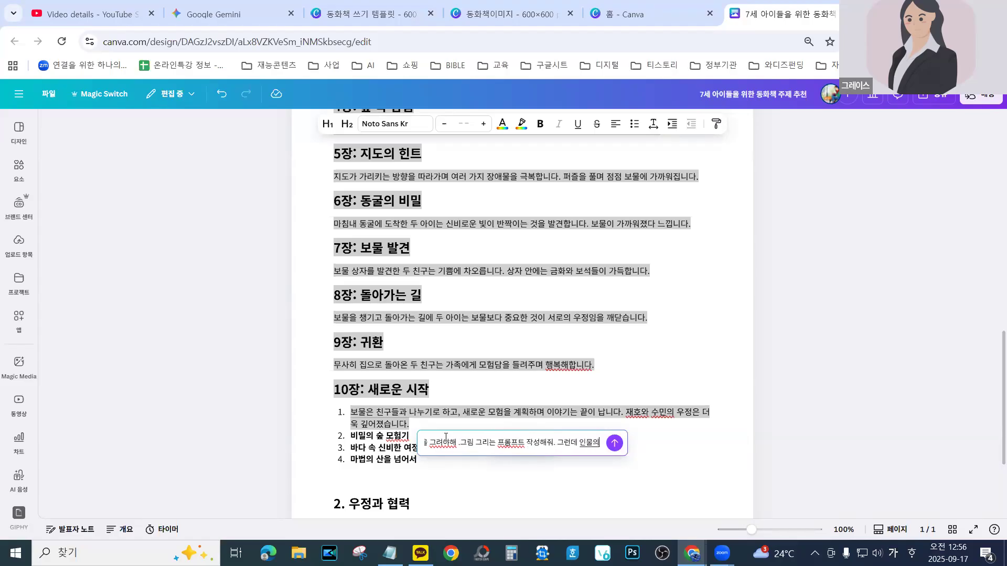
pyautogui.write(' 얼굴 일')
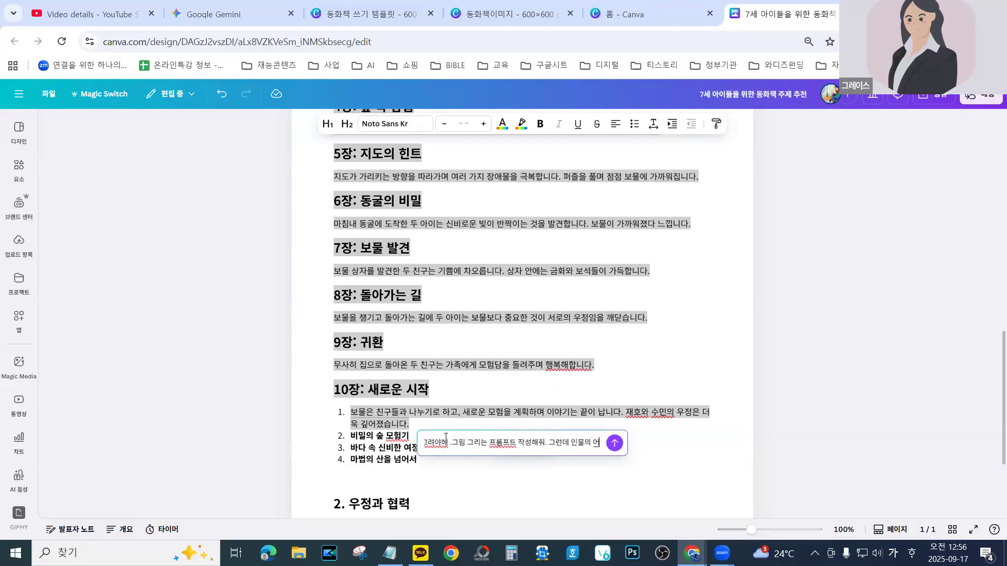
pyautogui.write('과')
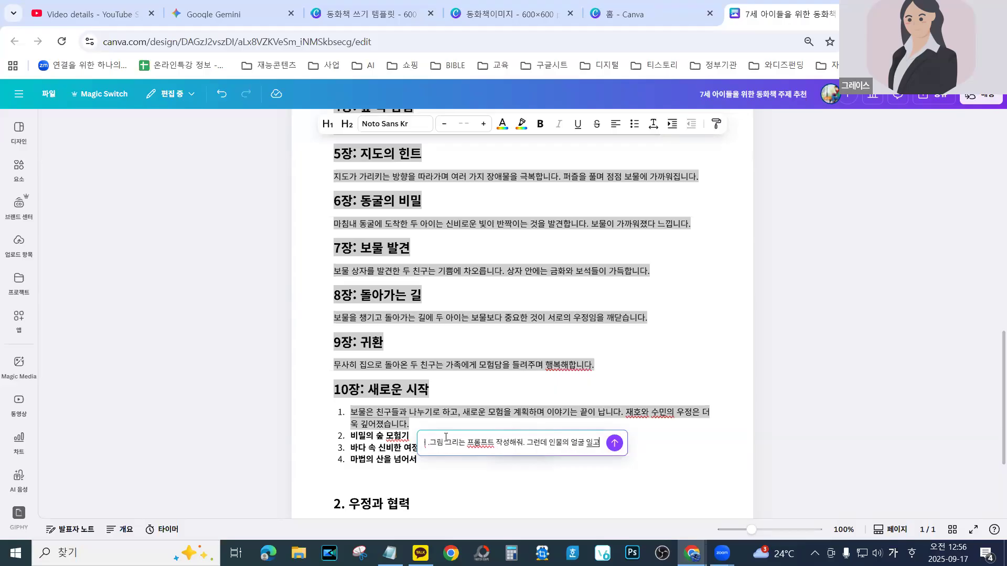
pyautogui.write('서')
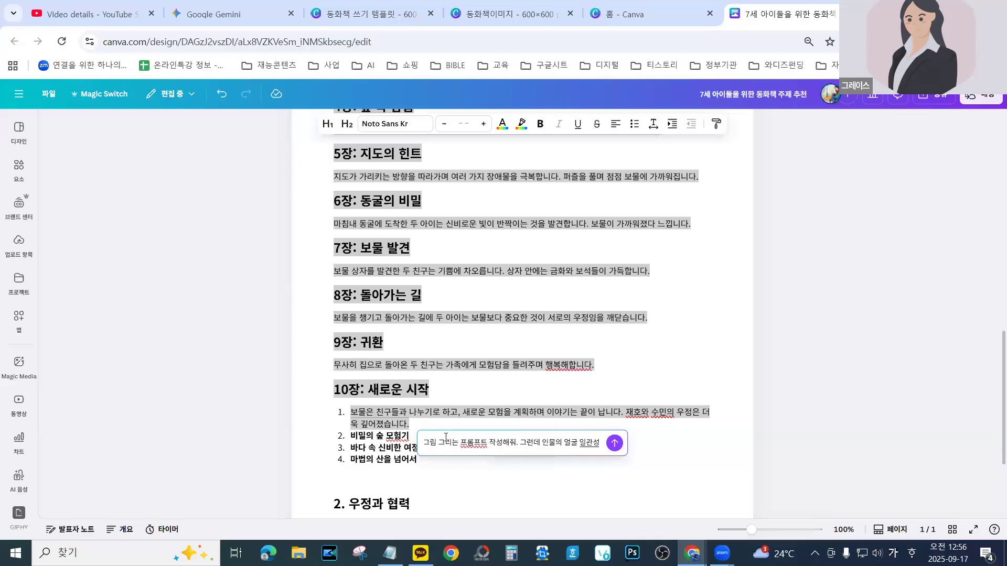
pyautogui.write('을 유지하도록 프롬프')
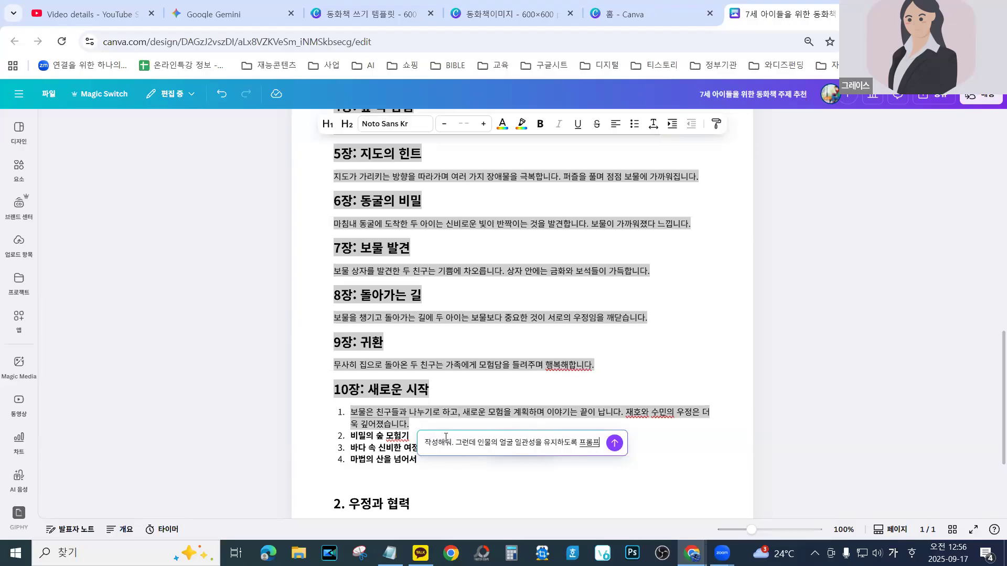
pyautogui.write('트 작서해')
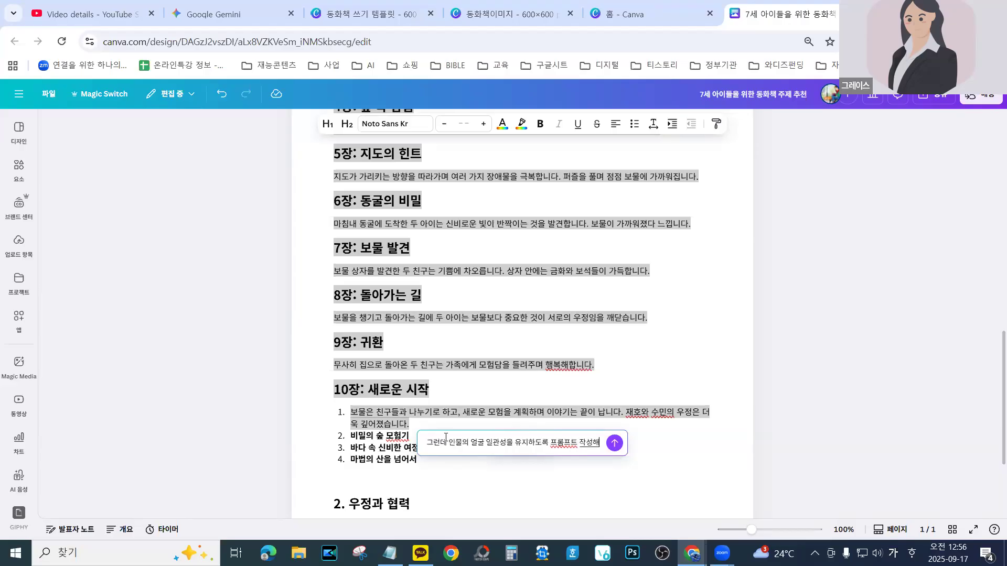
pyautogui.write('줘.')
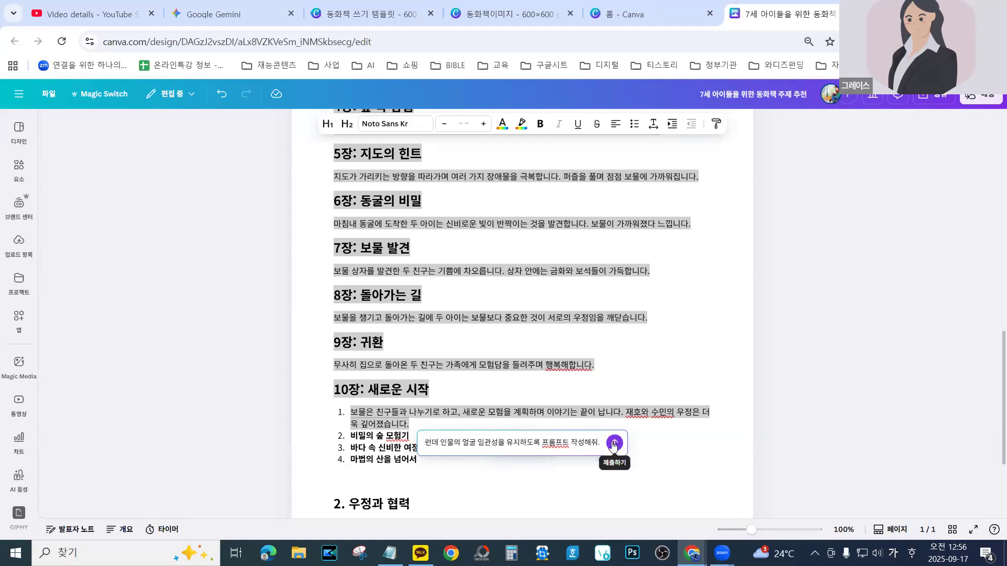
pyautogui.click(615, 444)
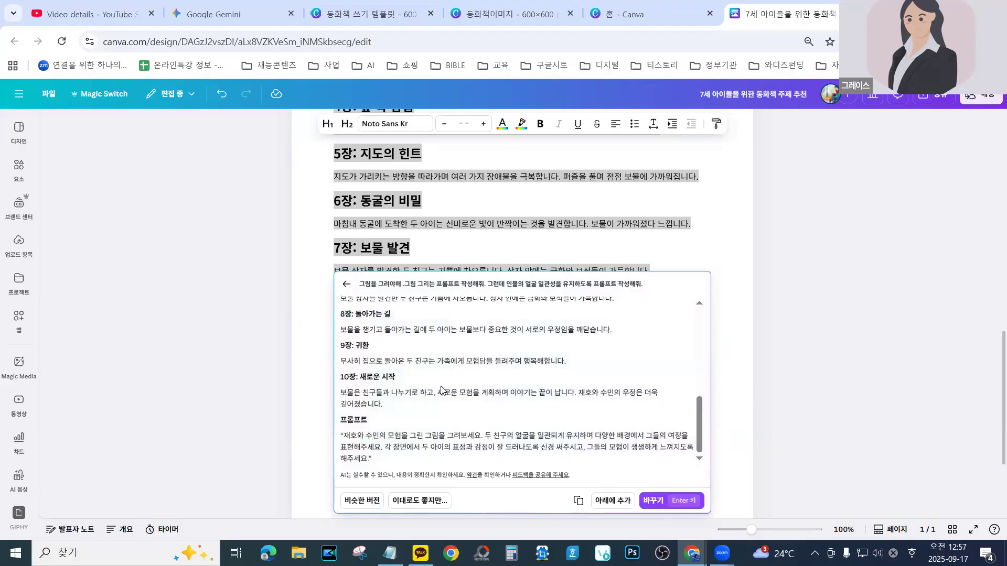
pyautogui.scroll(10, 446, 419)
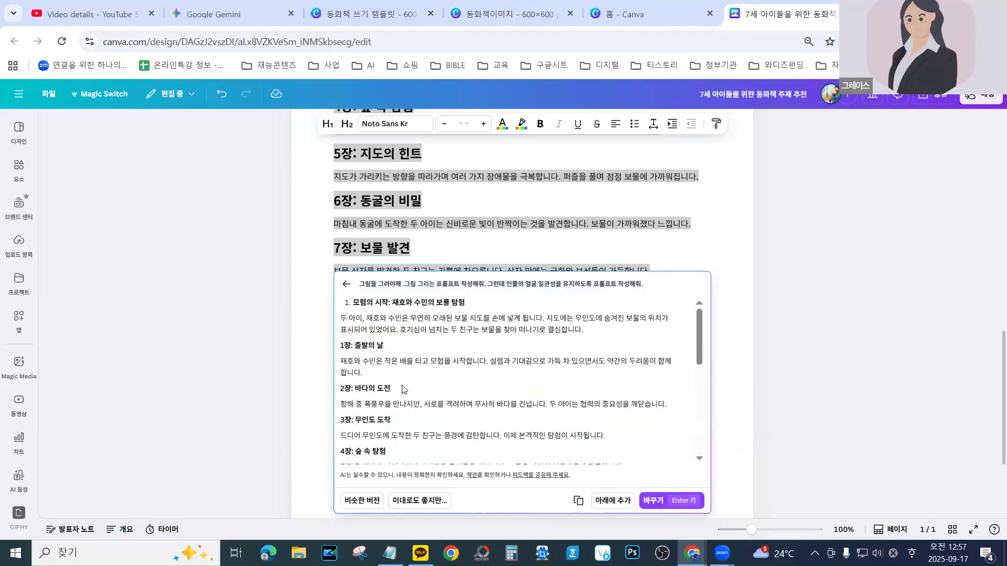
pyautogui.click(354, 303)
# Refine the generated text with a follow-up naming both boys and asking "7세 남자 아이들인데 어던 모습인지 프롬프트 작성해줘."
pyautogui.click(410, 504)
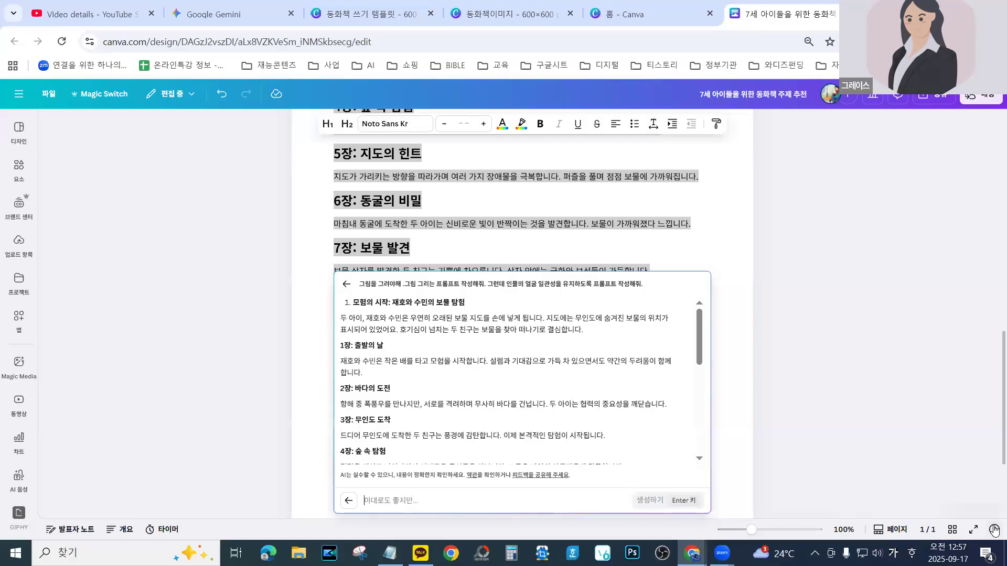
pyautogui.write('젤호와 쉬')
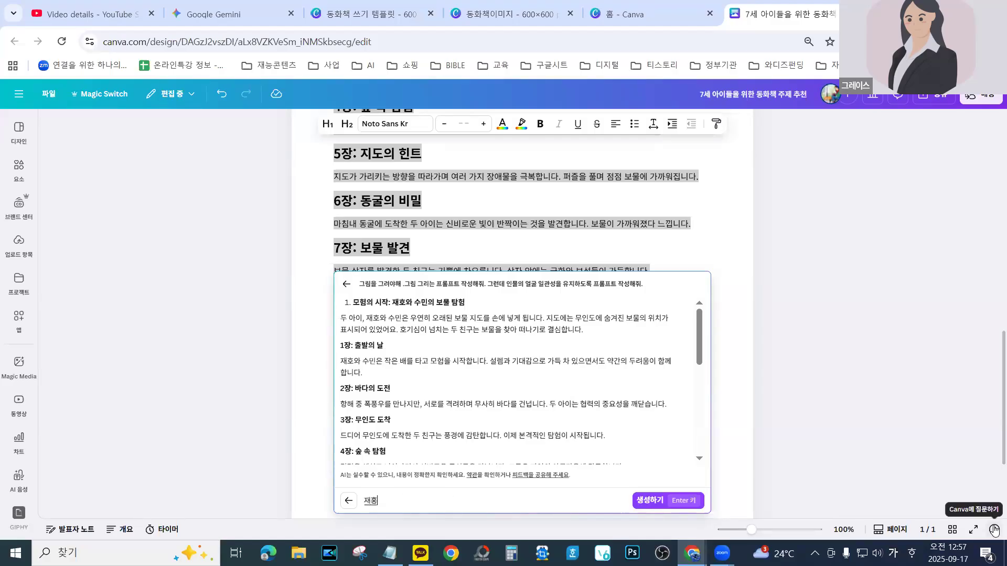
pyautogui.press('BackSpace')
pyautogui.write('민')
pyautogui.write('이는')
pyautogui.write(' ㄱ')
pyautogui.write('세 남재')
pyautogui.press('BackSpace')
pyautogui.write('자 아이들인데')
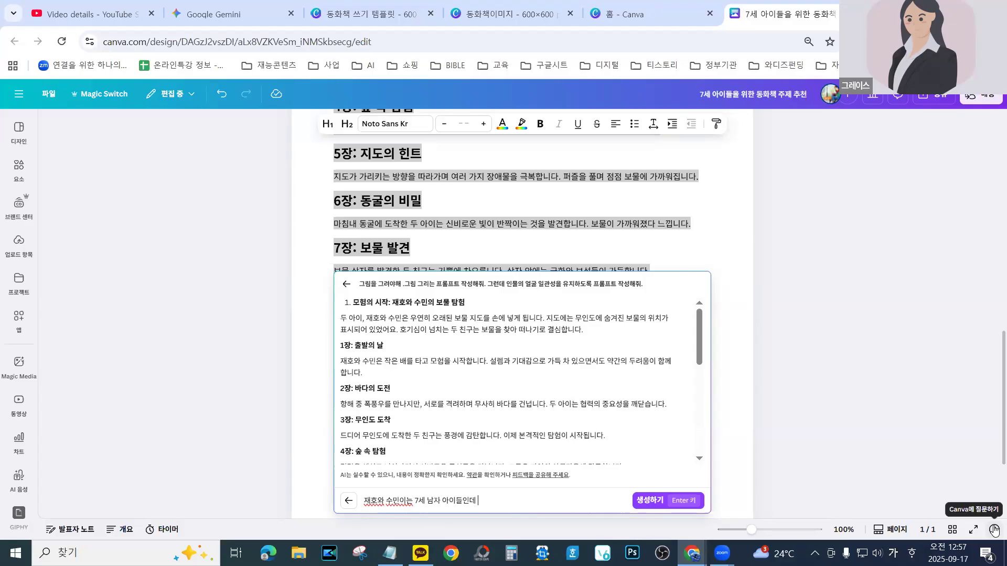
pyautogui.write(' 어던')
pyautogui.write(' 모습이')
pyautogui.write('ㄴ지')
pyautogui.write(' 프롬플')
pyautogui.write('트 작성햊')
pyautogui.write('줘.')
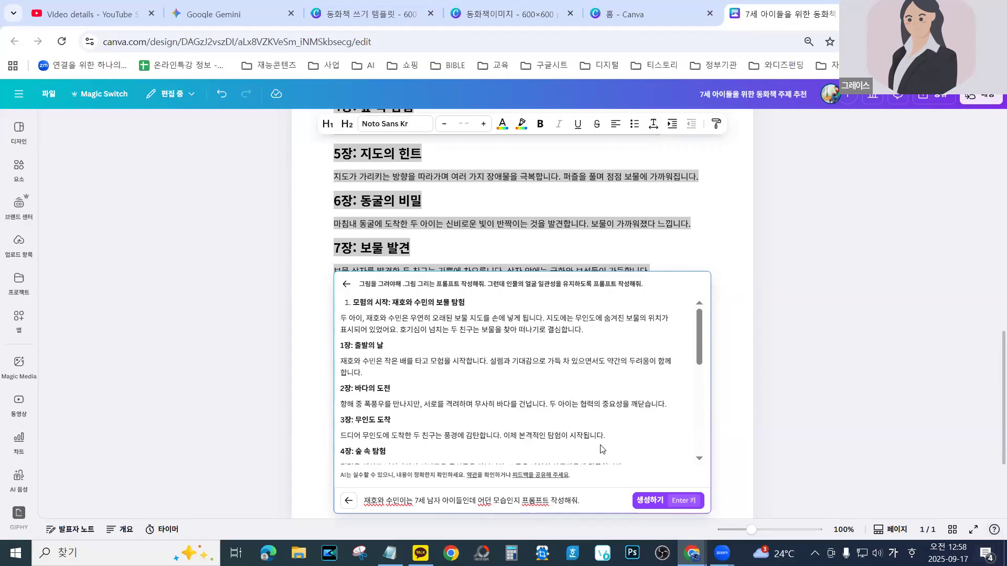
pyautogui.click(651, 501)
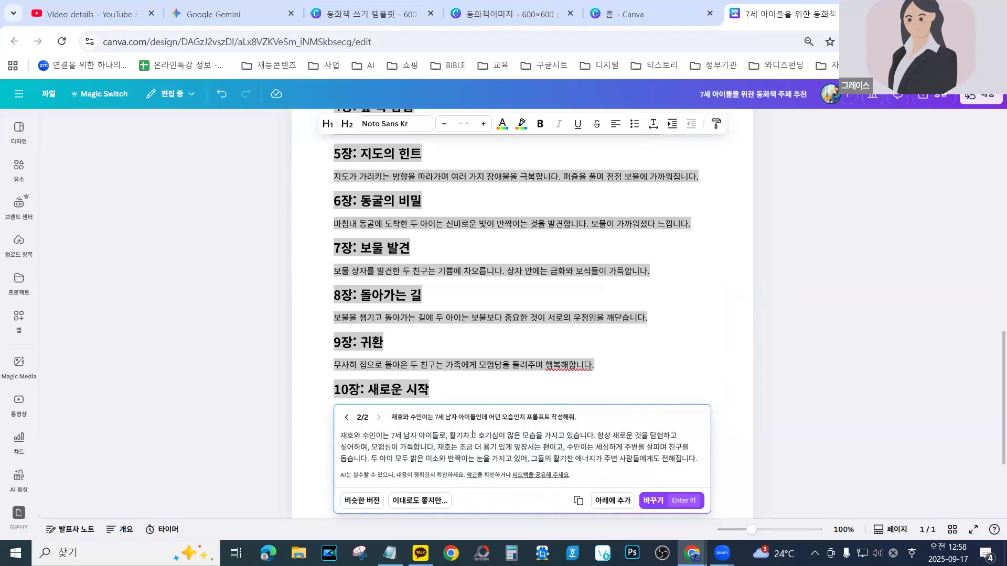
# Refine the character description again with the follow-up request "두 아이의 모습을 그릴 수 있게 프롬프트 작성해줘."
pyautogui.click(428, 502)
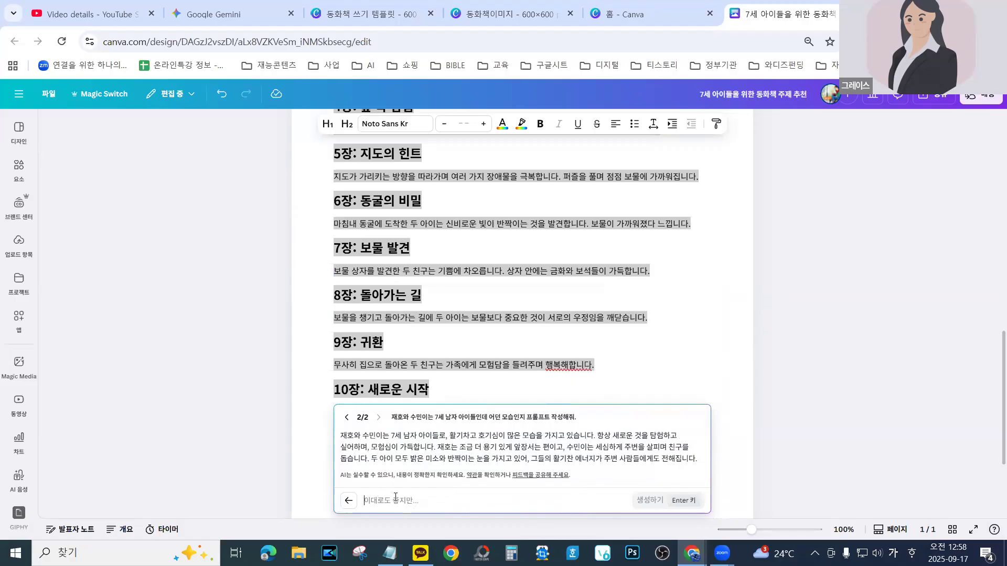
pyautogui.write('두 아이')
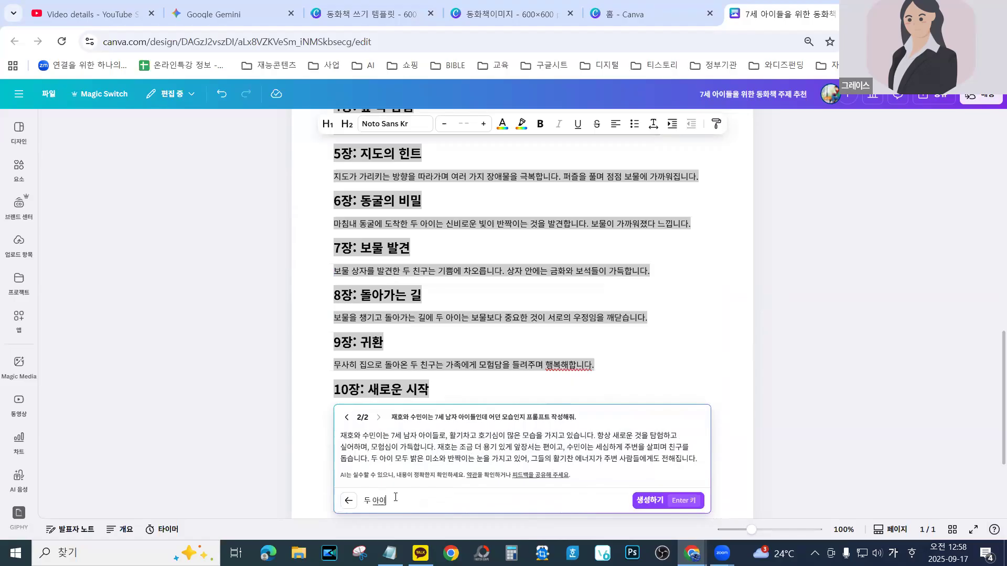
pyautogui.write('의 모스')
pyautogui.write('습을 그릴')
pyautogui.write(' 수 이')
pyautogui.write('게 프롬')
pyautogui.write('프트 작')
pyautogui.write('ㅓ')
pyautogui.press('BackSpace')
pyautogui.press('BackSpace')
pyautogui.press('BackSpace')
pyautogui.press('BackSpace')
pyautogui.write('재')
pyautogui.write('작성해줘.')
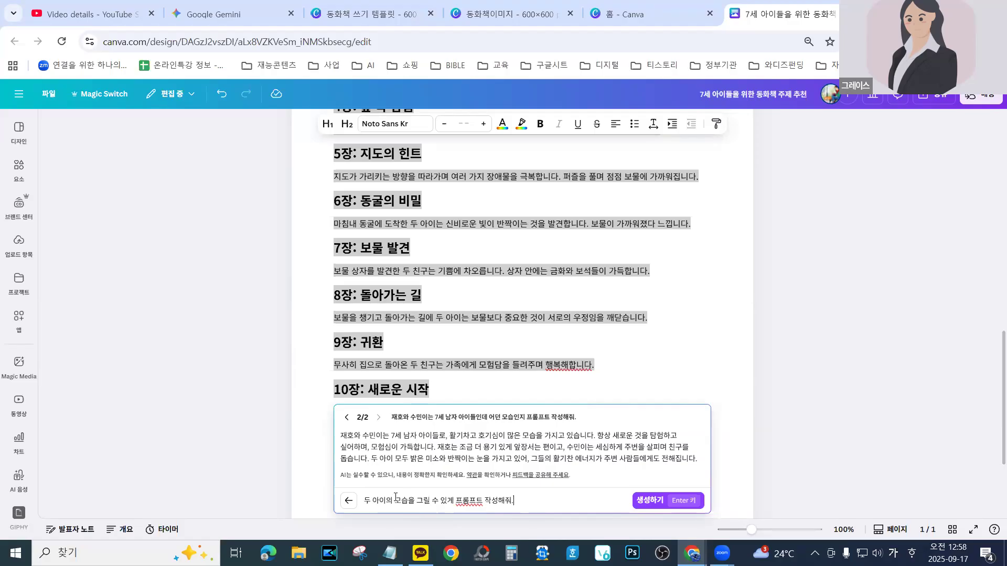
pyautogui.click(660, 503)
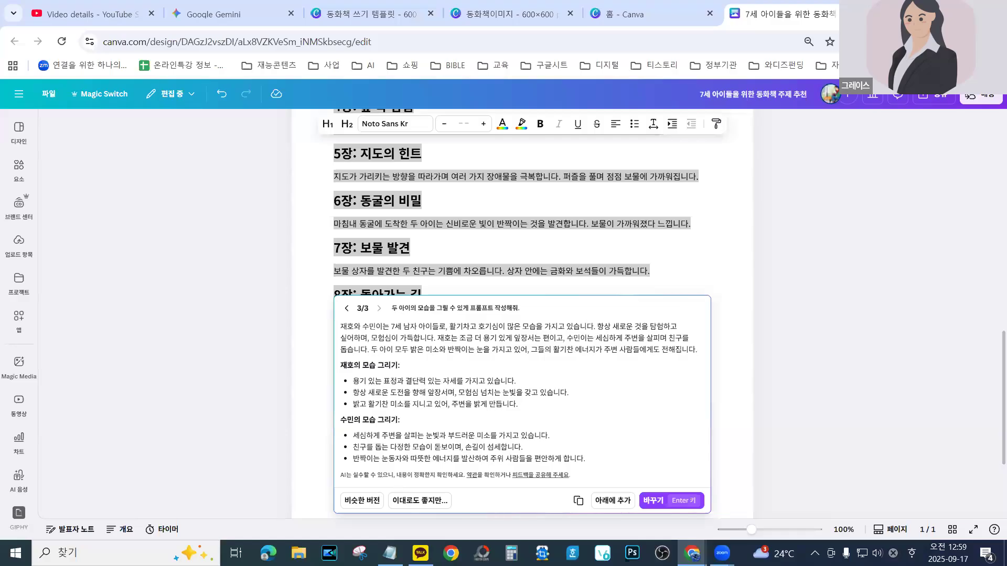
# Add the generated character drawing descriptions below the chapter 10 text and look through them
pyautogui.click(614, 502)
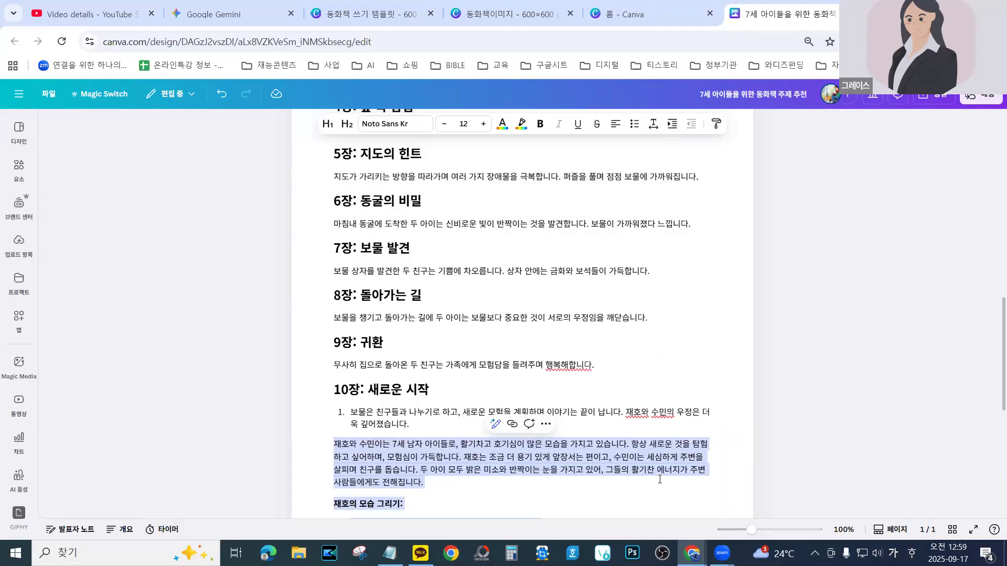
pyautogui.scroll(-1, 445, 489)
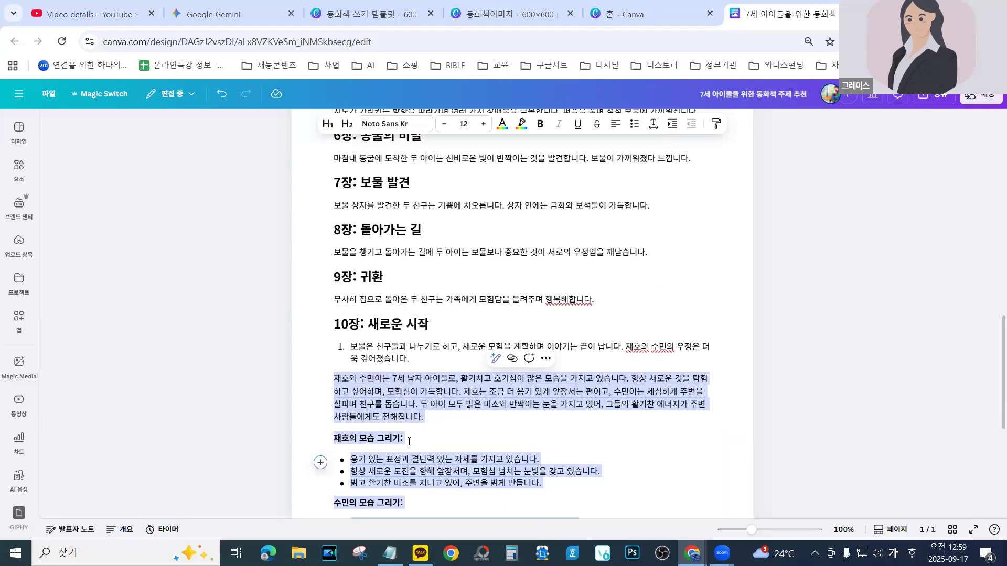
pyautogui.scroll(-1, 409, 441)
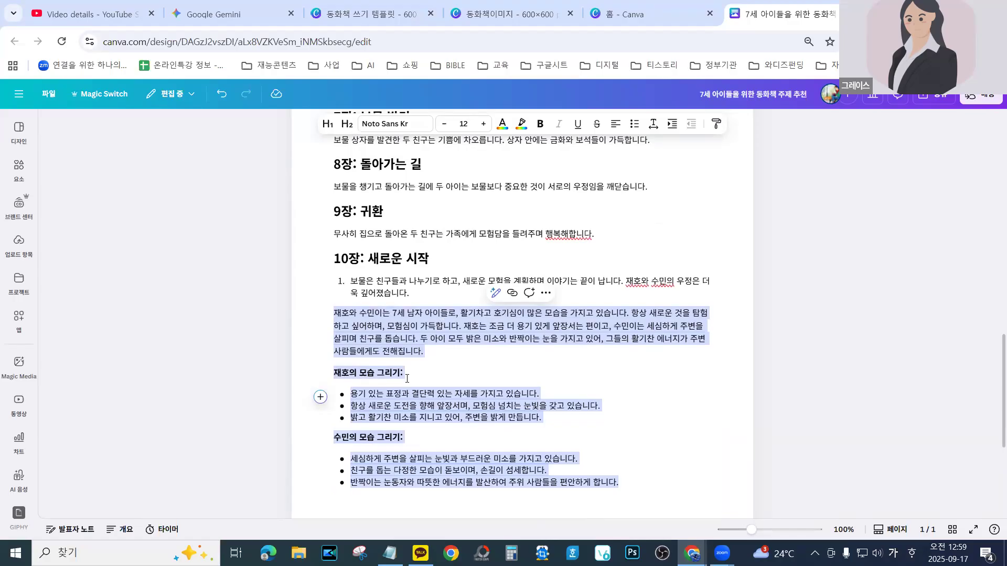
pyautogui.scroll(-2, 407, 378)
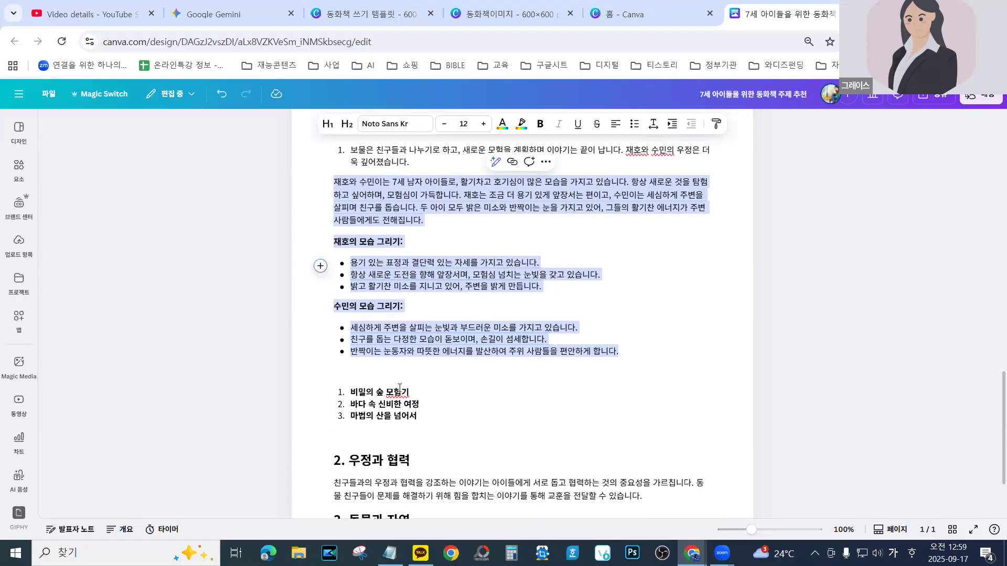
pyautogui.scroll(2, 468, 368)
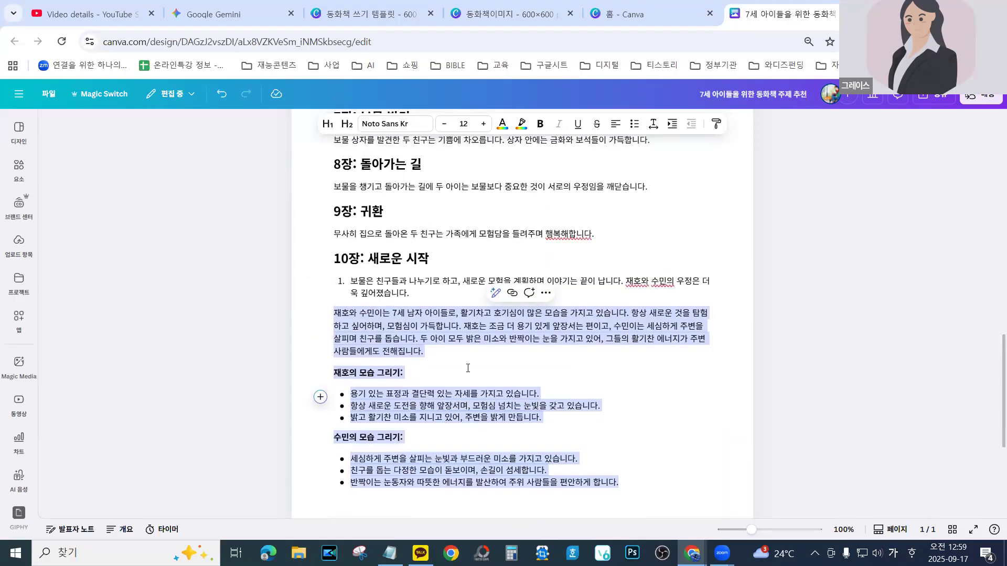
# Transform the inserted character descriptions with the prompt "책소개 글을 500자 정도로 써줘" and add the resulting book introduction below them
pyautogui.click(496, 294)
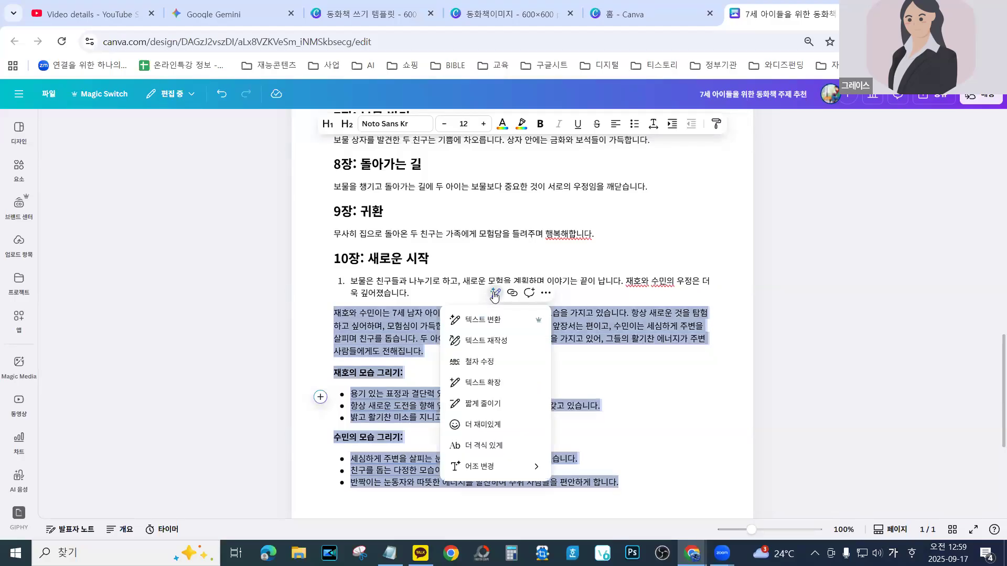
pyautogui.click(478, 320)
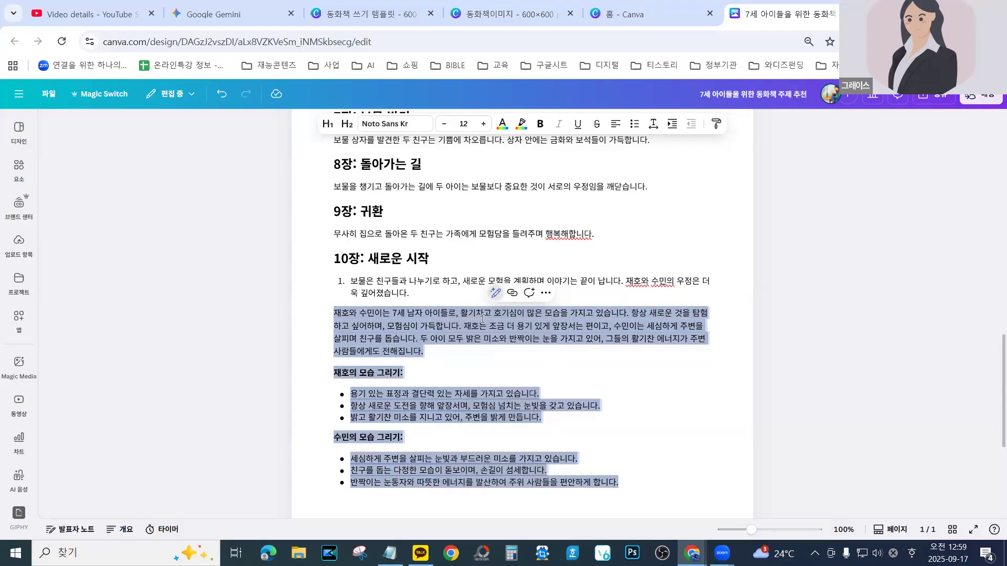
pyautogui.scroll(-3, 446, 376)
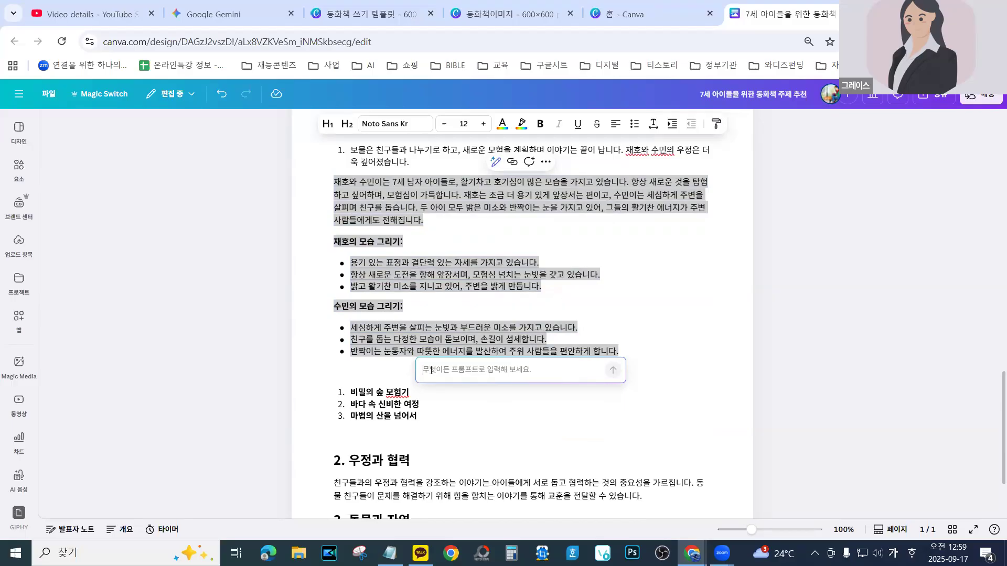
pyautogui.write('책소개 글을 ')
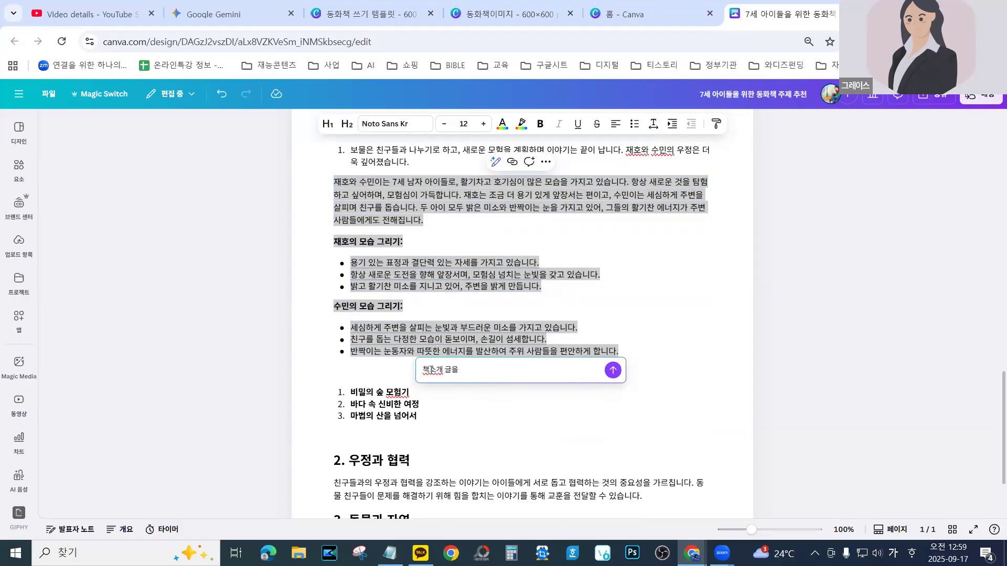
pyautogui.write('2')
pyautogui.press('BackSpace')
pyautogui.write('500자 정도로 써줘')
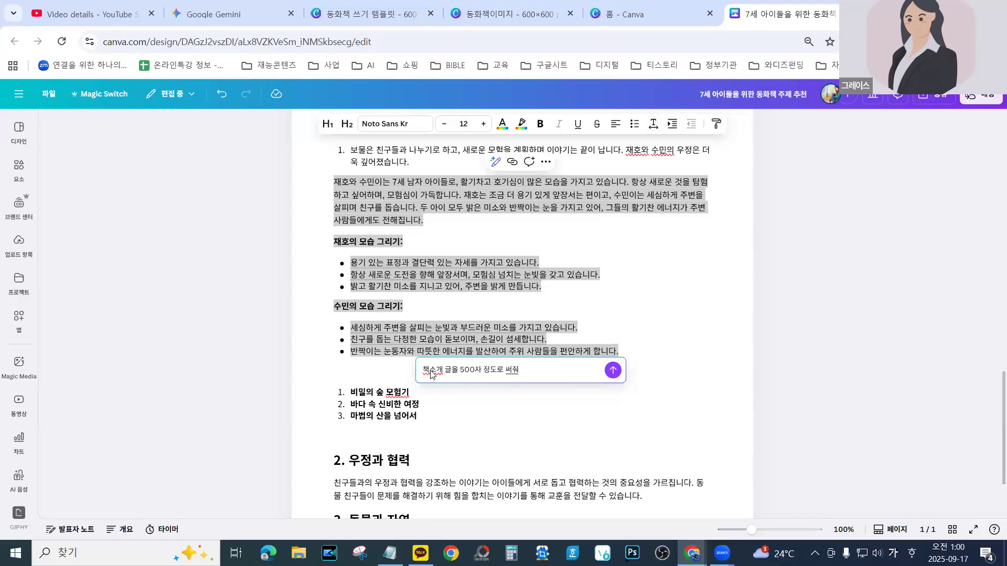
pyautogui.press('Return')
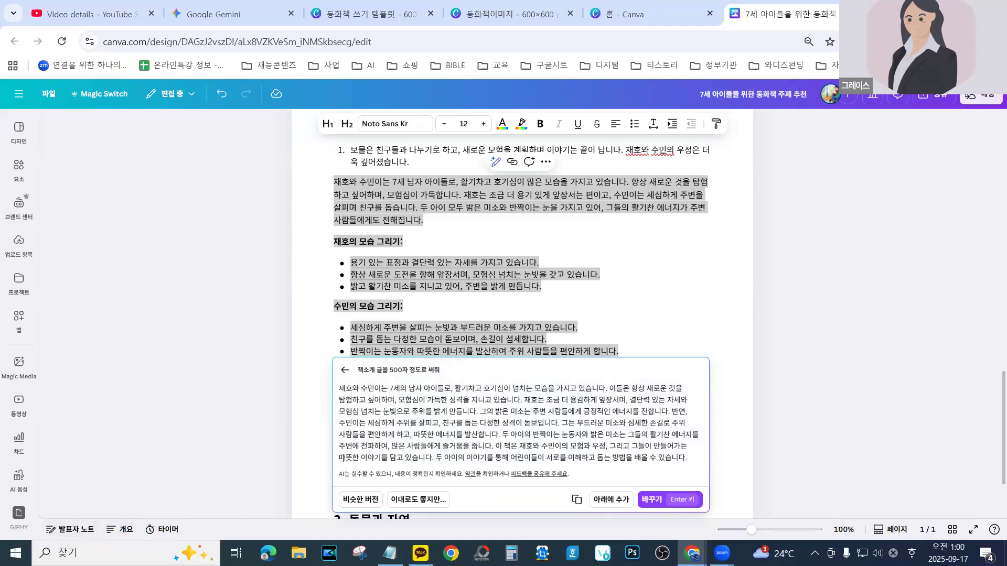
pyautogui.click(609, 500)
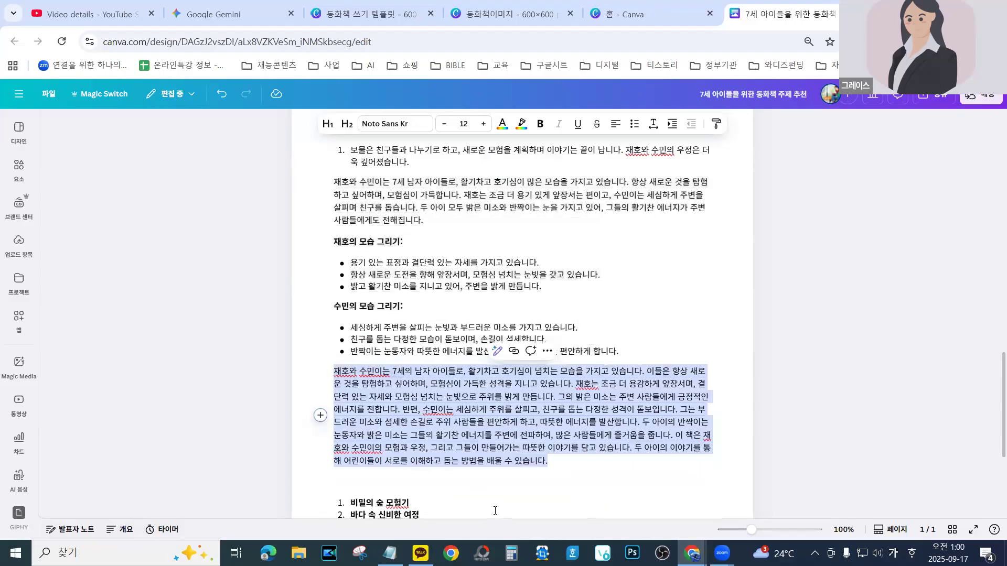
# Transform the added book introduction with the prompt "책을 펼치기 전에 호기심을 자극해서 독자가 망설임 없이 책을 넘기도록 후킹한 글을 300자 정도 써줘."
pyautogui.scroll(-3, 472, 480)
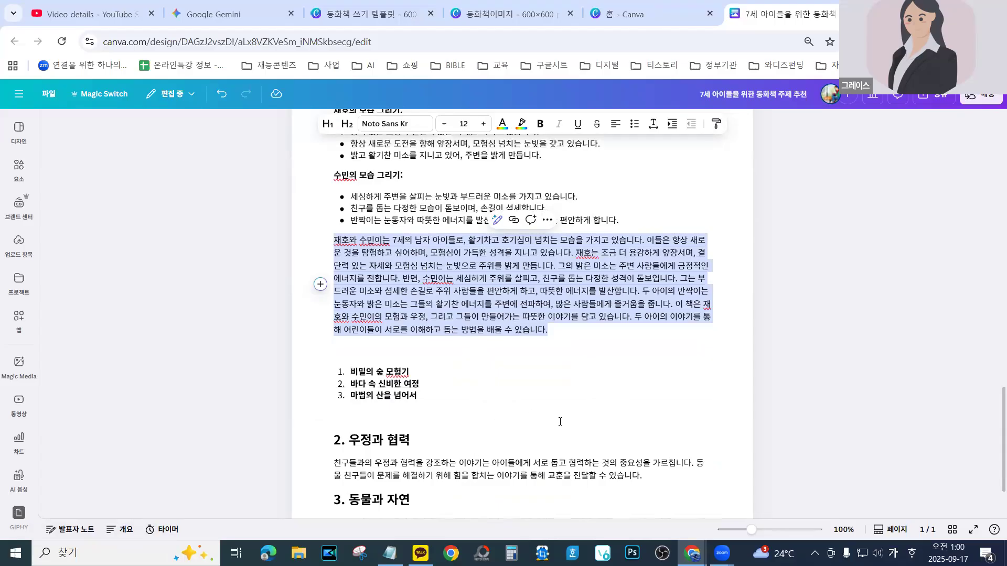
pyautogui.click(496, 220)
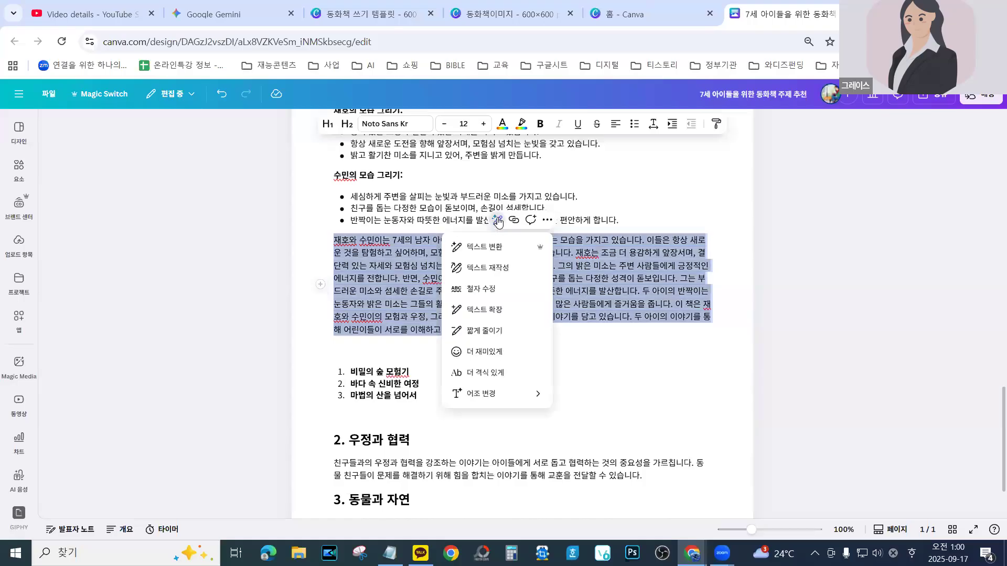
pyautogui.click(475, 247)
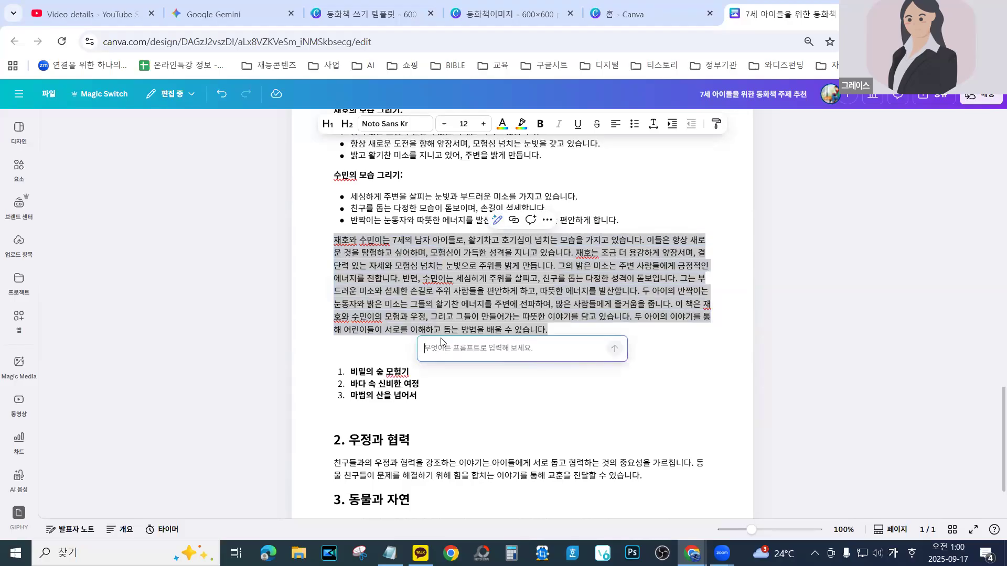
pyautogui.write('책을 ')
pyautogui.write('설')
pyautogui.write('치기 전에')
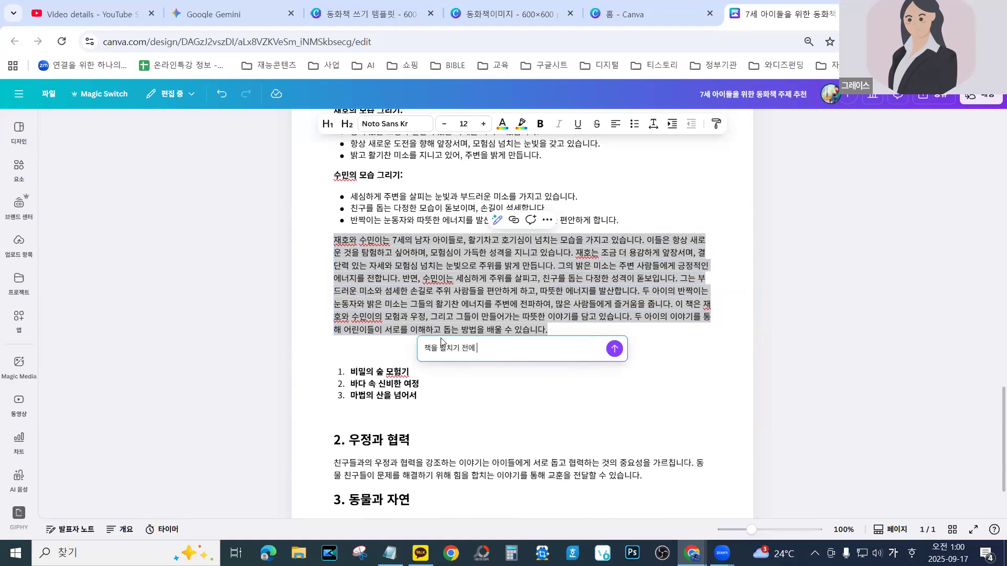
pyautogui.write(' 호기심을 자극해서 ㅁ')
pyautogui.press('BackSpace')
pyautogui.write('독자가 망설임 없이')
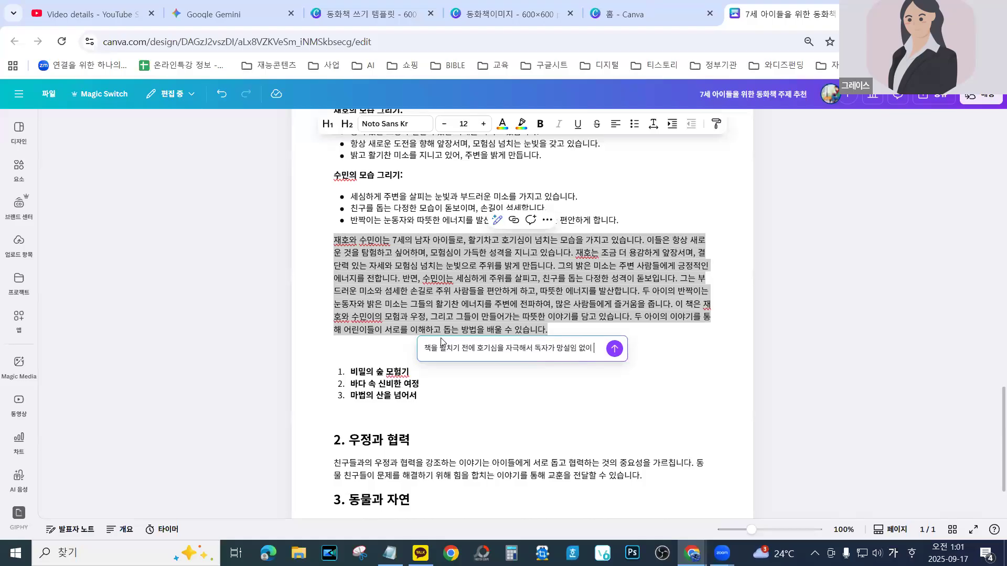
pyautogui.write(' 책')
pyautogui.write('을 ㄴ')
pyautogui.write('기도록')
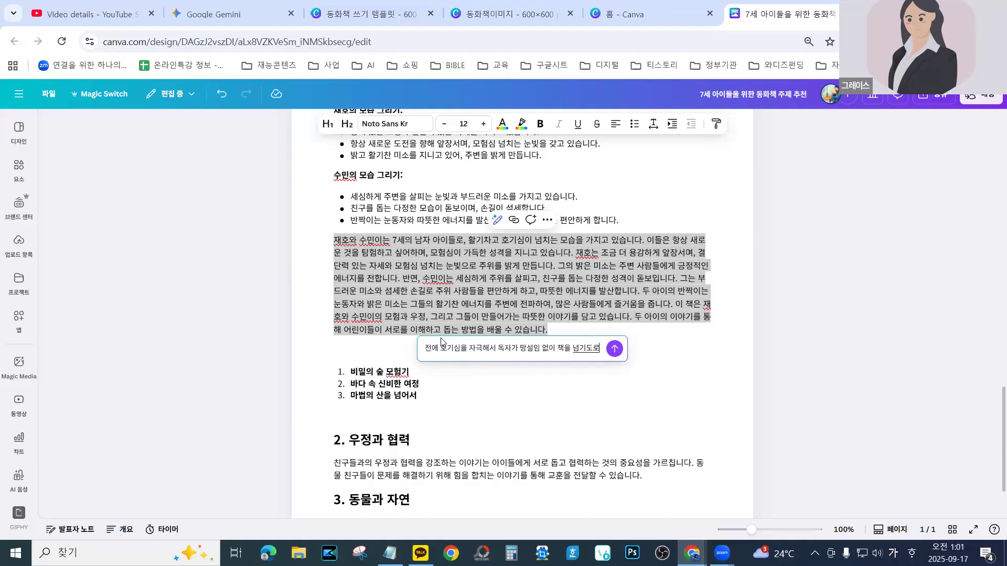
pyautogui.write(' 후킹')
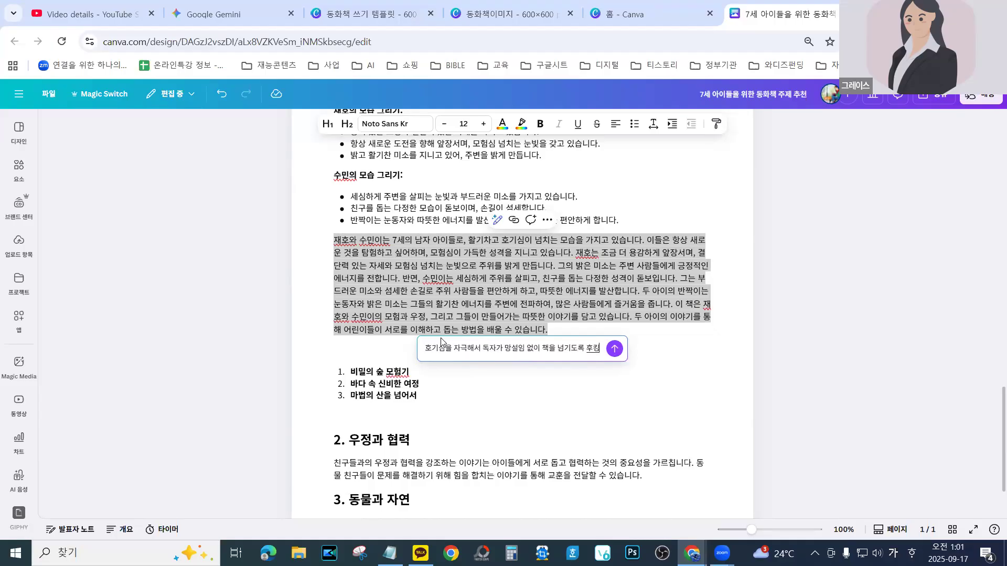
pyautogui.write('한 글을 ㅆ')
pyautogui.write('00자')
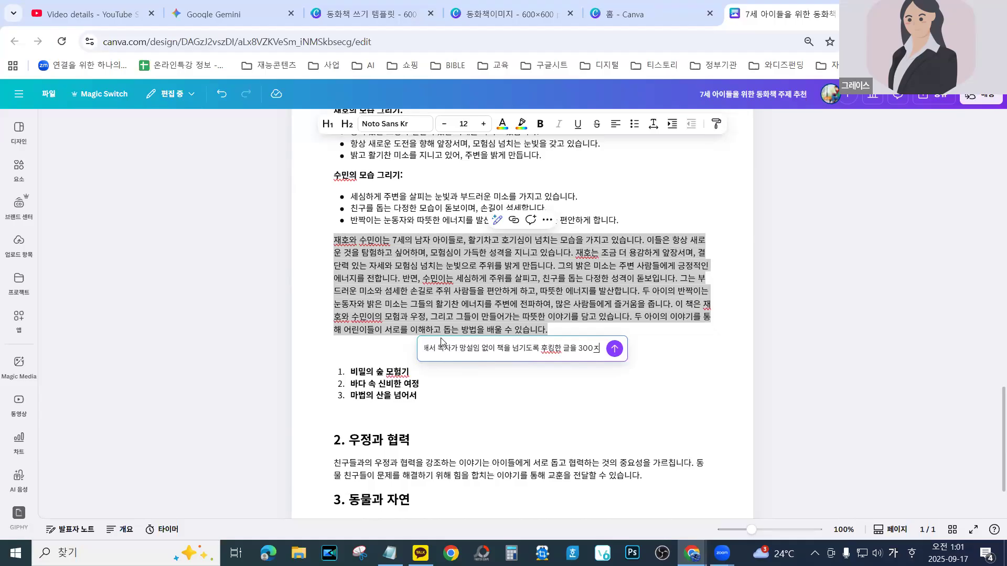
pyautogui.write(' 정도 ㅅ')
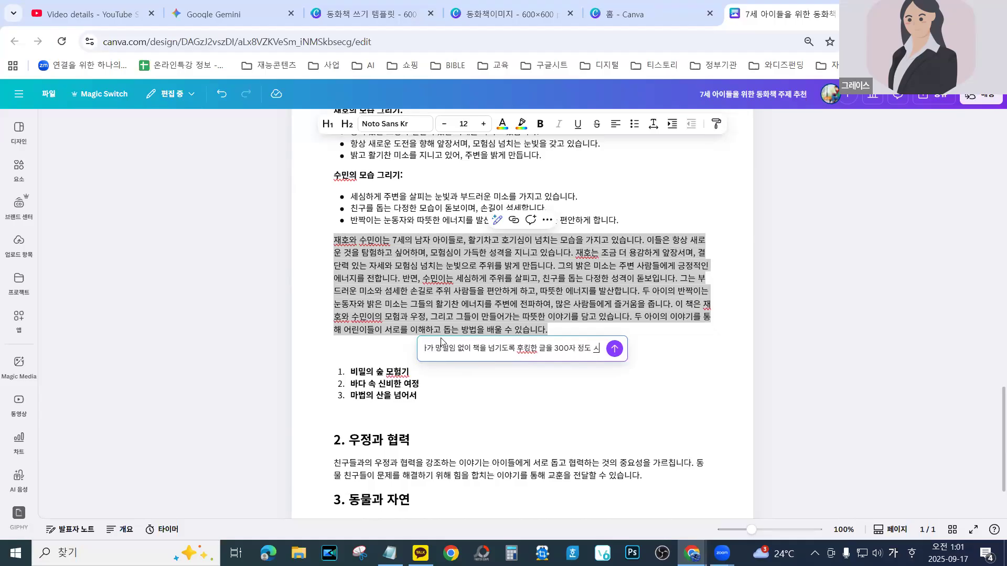
pyautogui.write('줘')
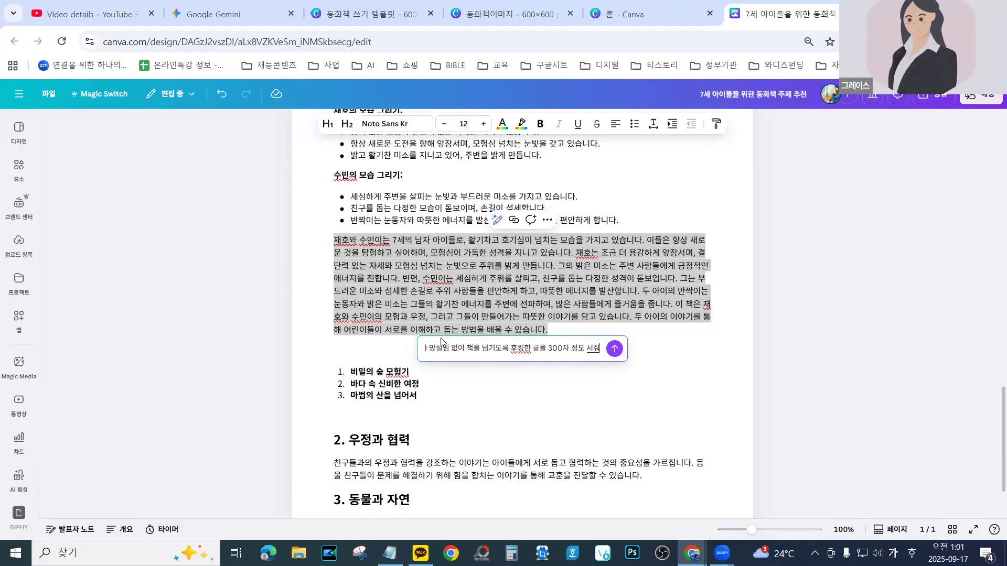
pyautogui.press('Return')
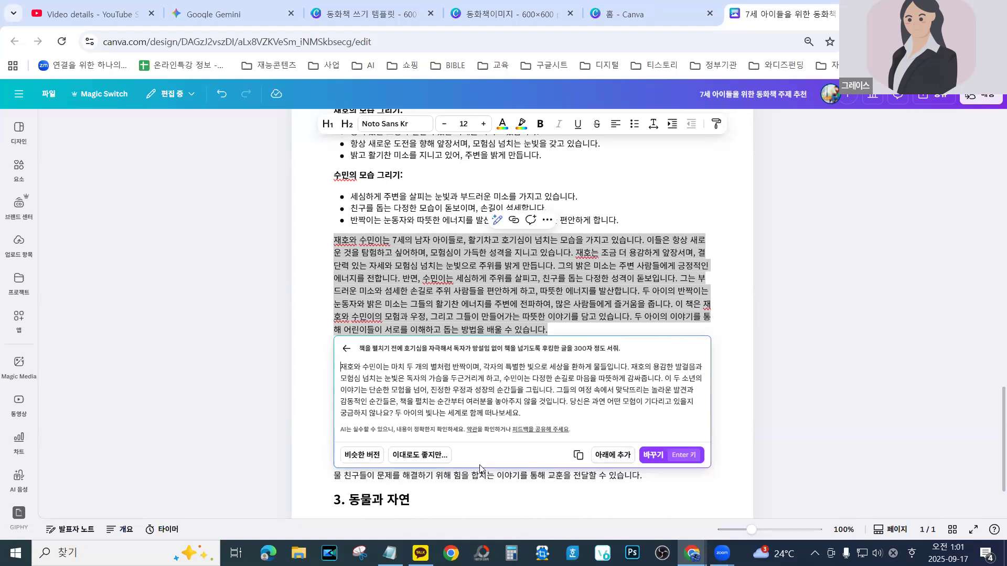
# Refine the hook text with the follow-up "너무 영웅처럼 ㅅ지 말고 현실감 있게 써줘." and add the result below the book introduction
pyautogui.click(409, 465)
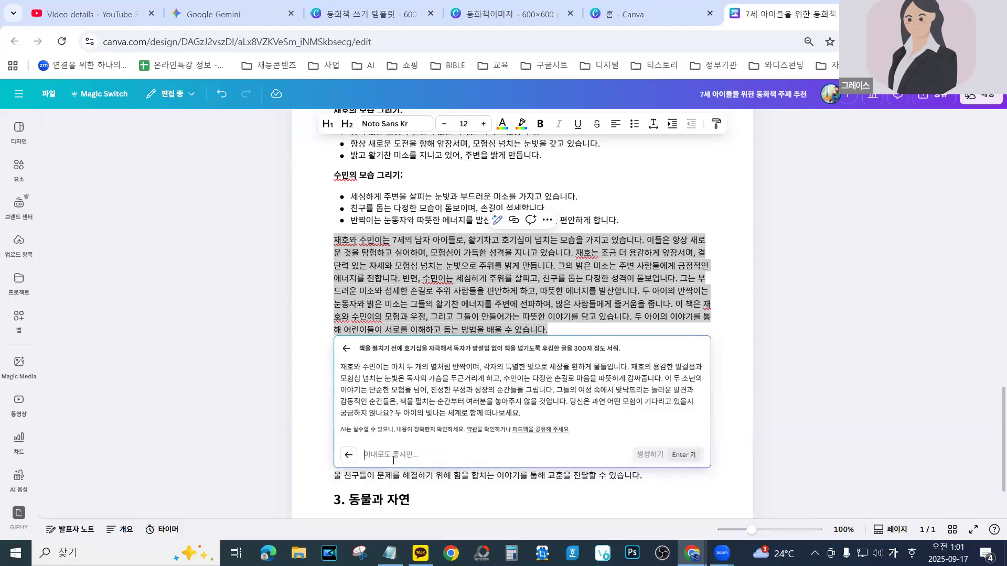
pyautogui.write('너무 열')
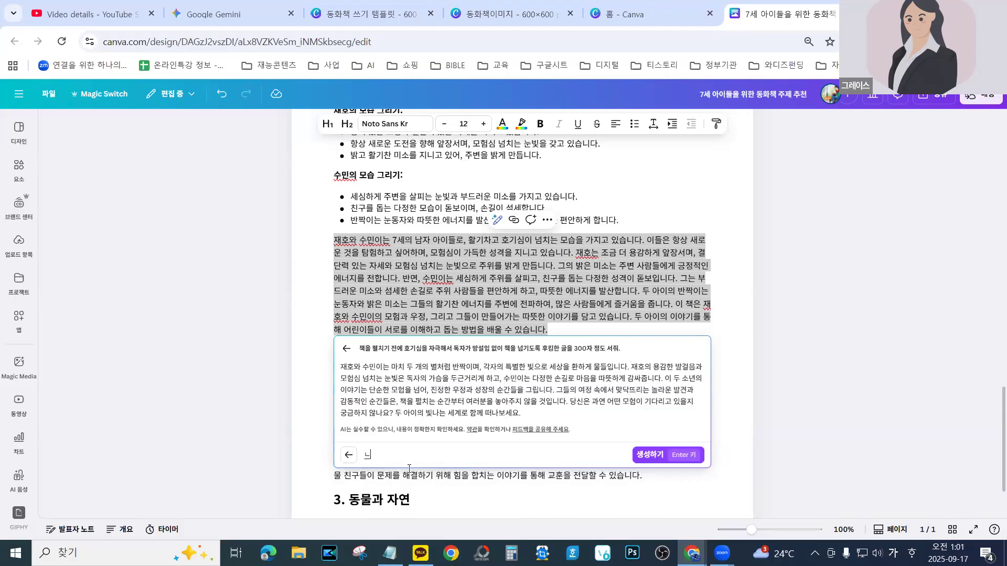
pyautogui.write('웅처럼 ㅅ지 말고 현실감 이ㅆ')
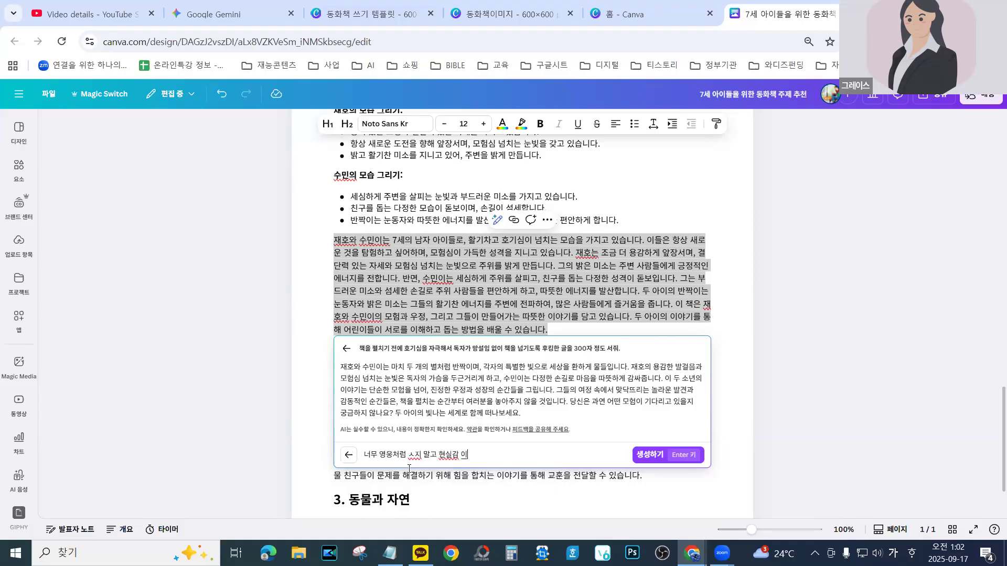
pyautogui.write('게 써줘.')
pyautogui.press('Return')
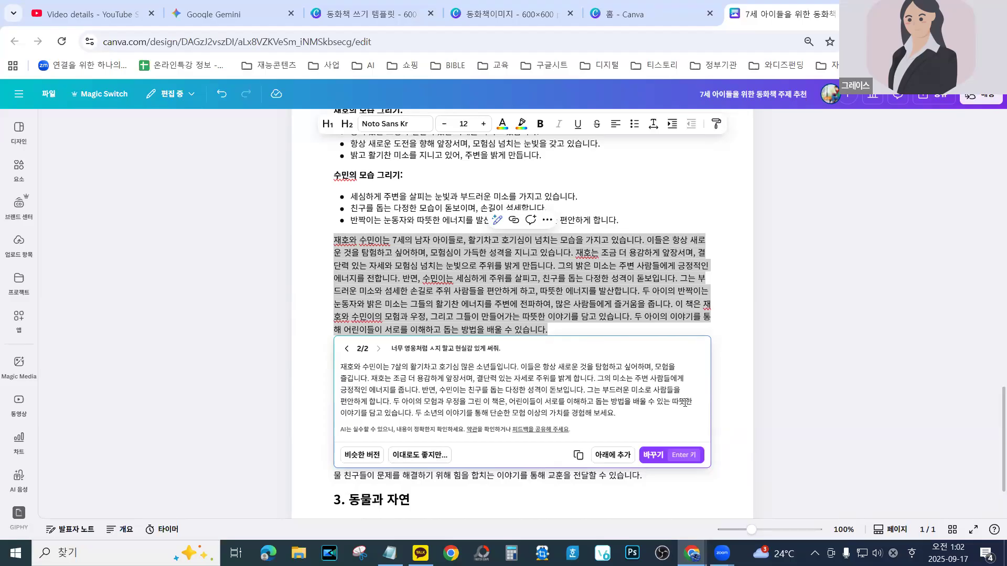
pyautogui.click(602, 461)
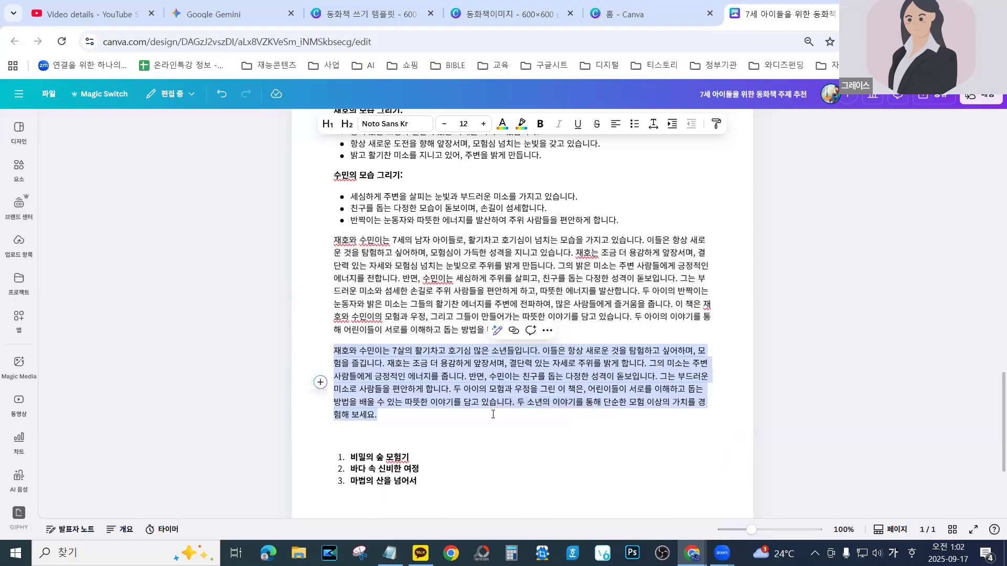
# Generate an author introduction with Magic Write on the empty line below the hook text, using "작가소개서를 써줘. 500자 이내로"
pyautogui.click(380, 416)
pyautogui.scroll(-3, 410, 305)
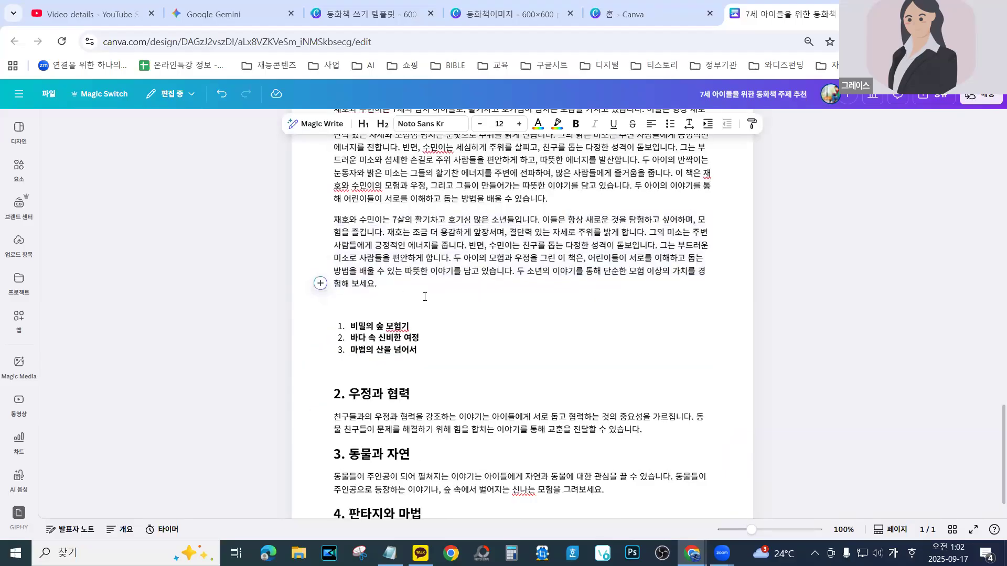
pyautogui.scroll(2, 420, 157)
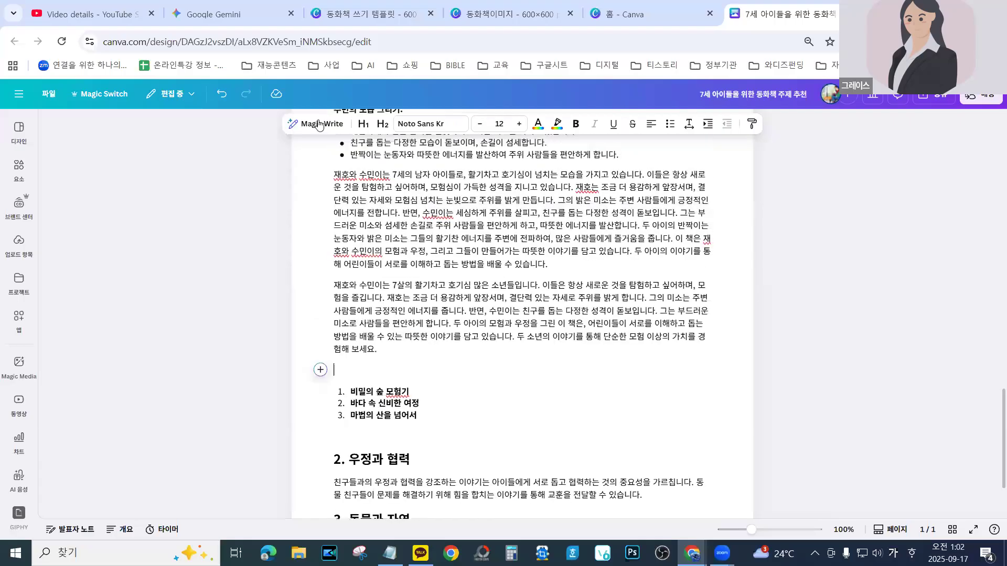
pyautogui.click(315, 126)
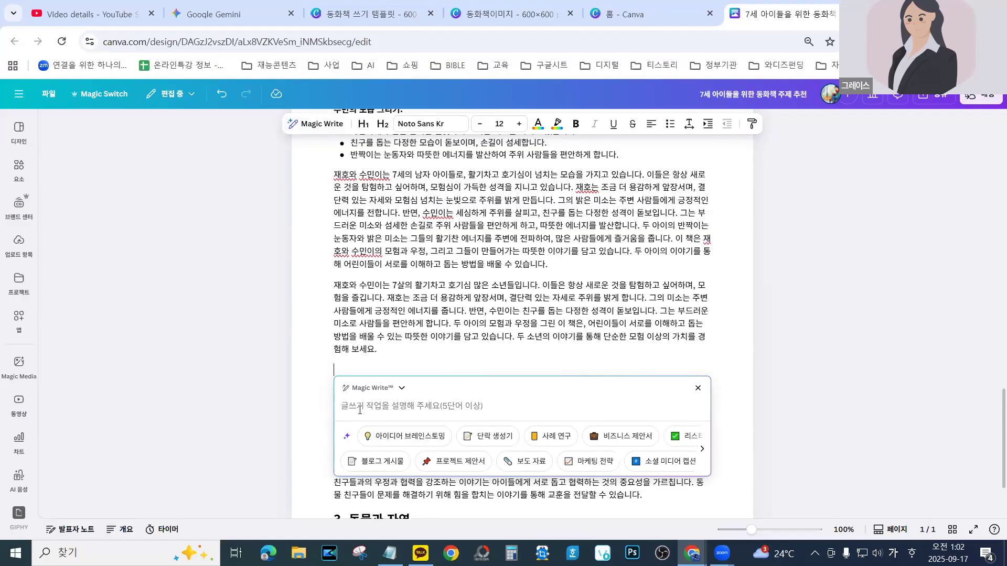
pyautogui.write('적가소')
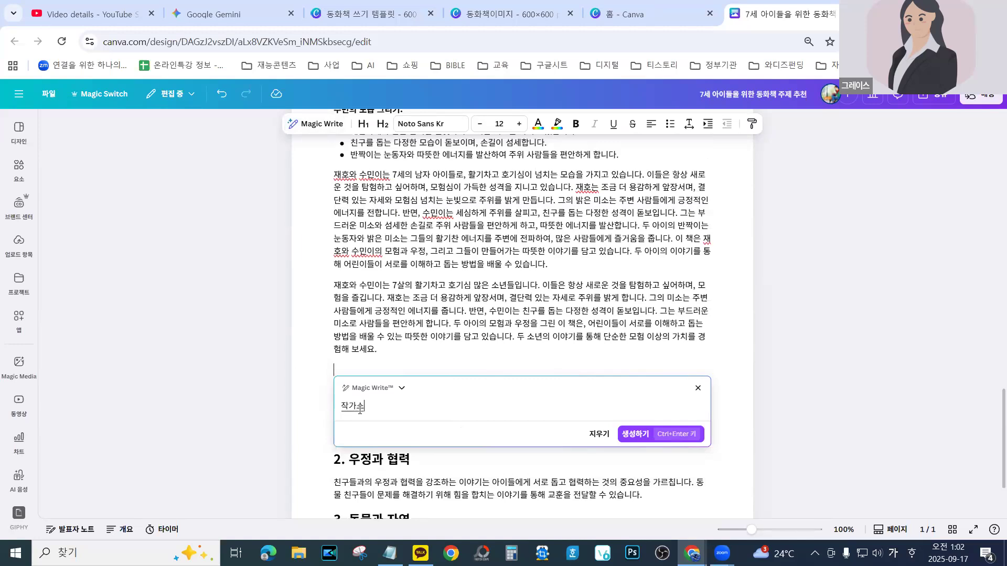
pyautogui.write('개서를 써줘. 500자 이')
pyautogui.write('내로')
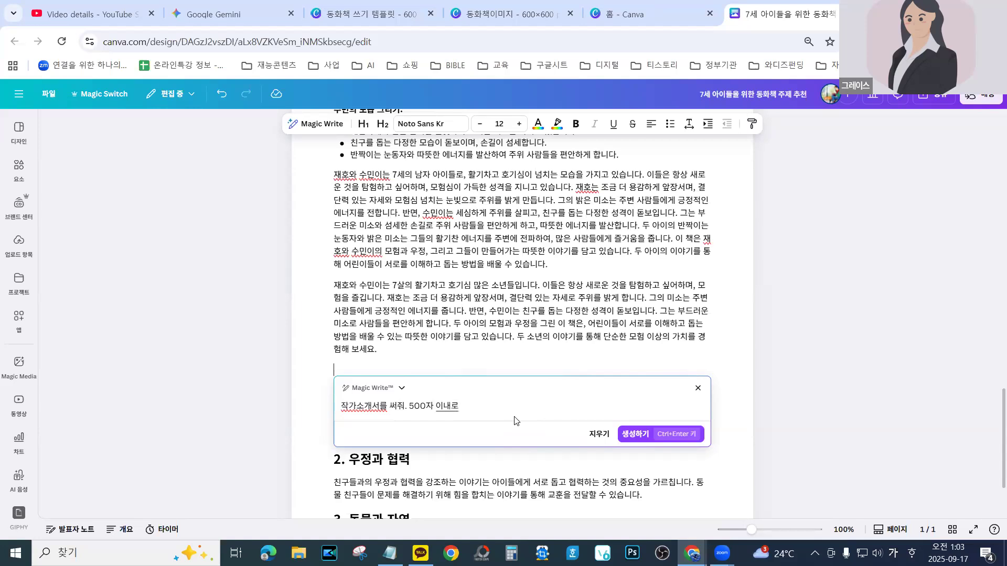
pyautogui.click(635, 436)
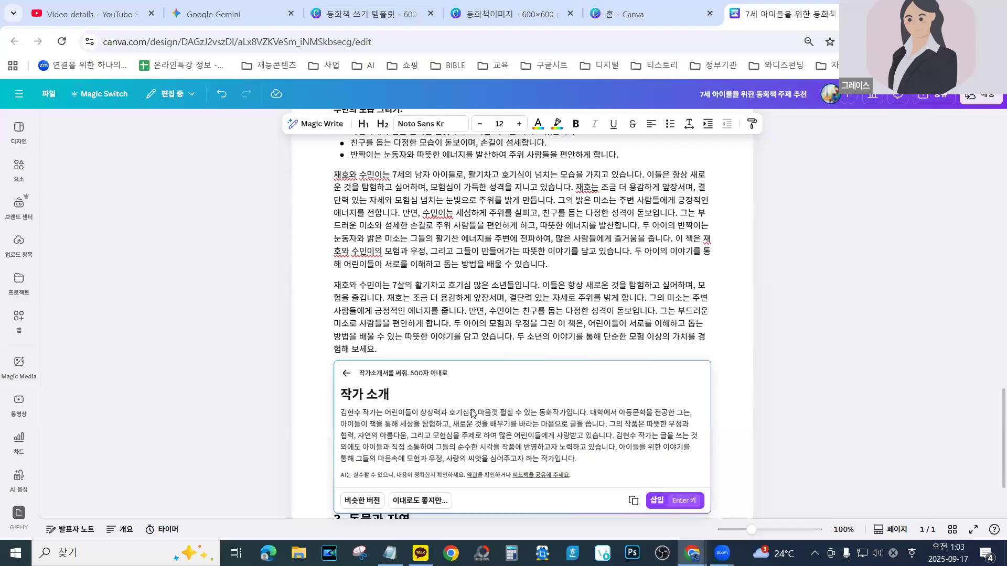
# Refine the author introduction with the author's name and "아동문학 한적없어. 어린이들을 좋아해서 동화책을 스고 있는 작가야.", and insert the result
pyautogui.click(405, 503)
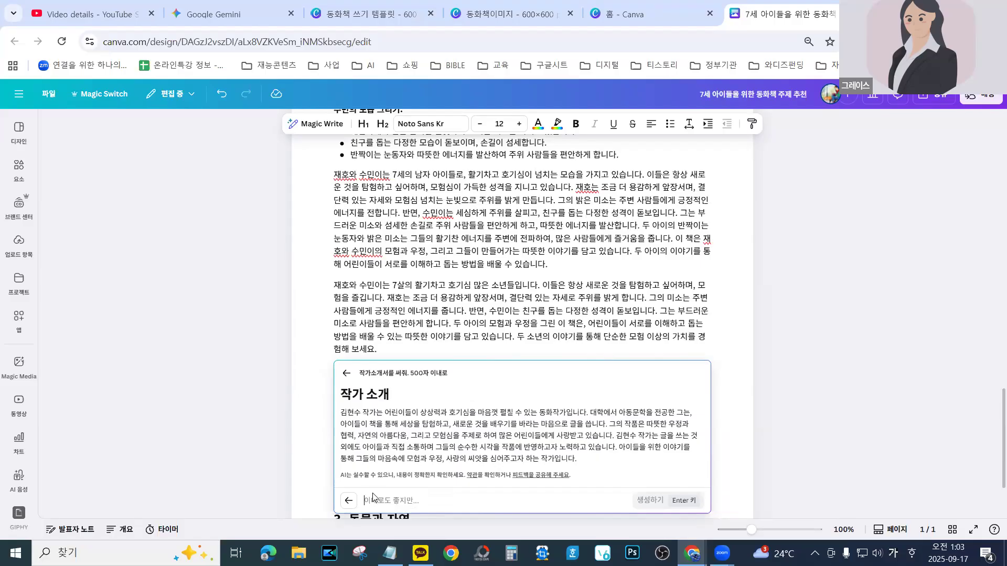
pyautogui.write('작가는 그')
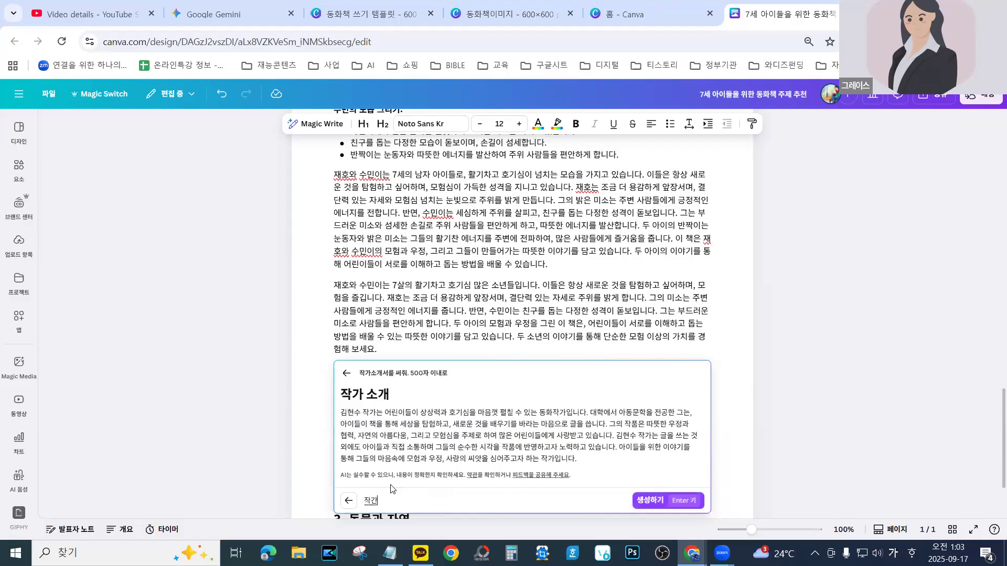
pyautogui.write('레')
pyautogui.write('이스아')
pyautogui.write(',')
pyautogui.write(' 아동무')
pyautogui.write('학 한저')
pyautogui.write('에')
pyautogui.write('어.')
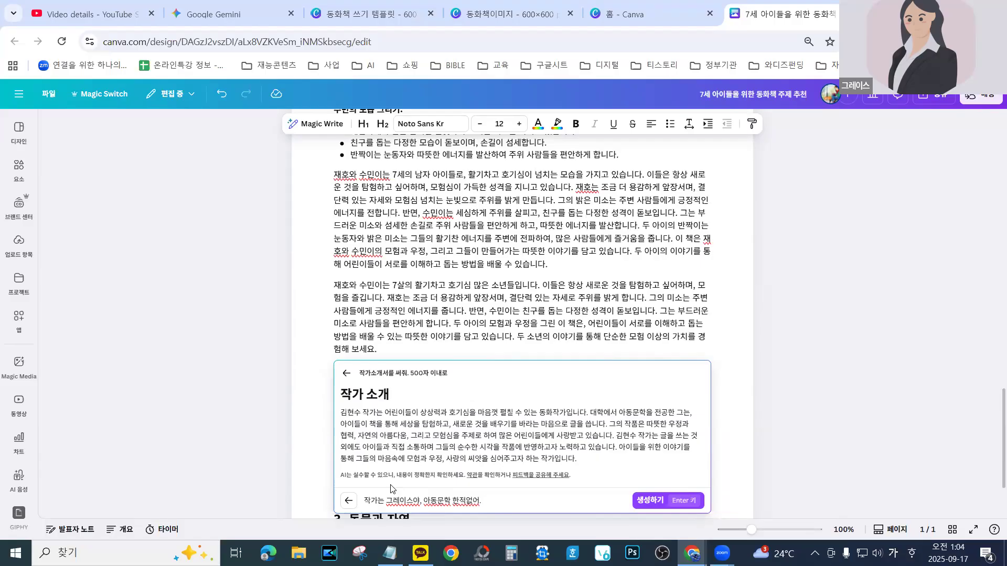
pyautogui.write('어린이')
pyautogui.write('들을 좋아')
pyautogui.write('해서 동')
pyautogui.write('화책을')
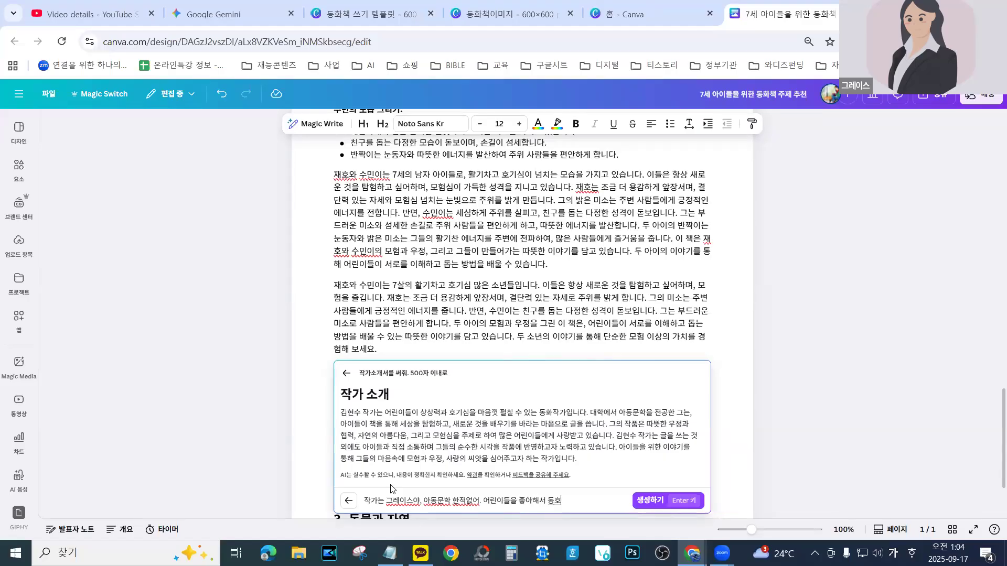
pyautogui.write(' 스고 이')
pyautogui.write('는 작가')
pyautogui.write('이')
pyautogui.press('BackSpace')
pyautogui.write('야.')
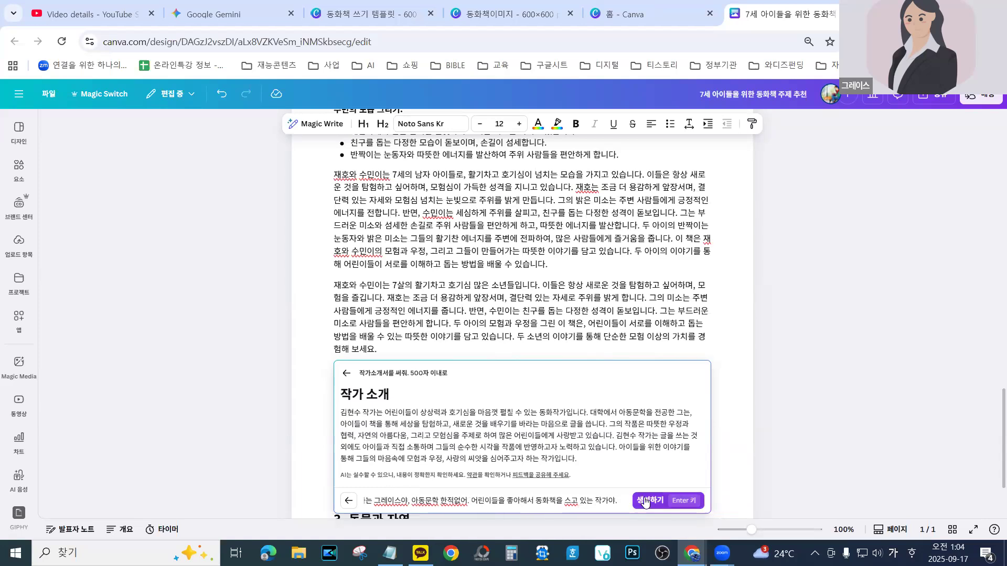
pyautogui.click(645, 501)
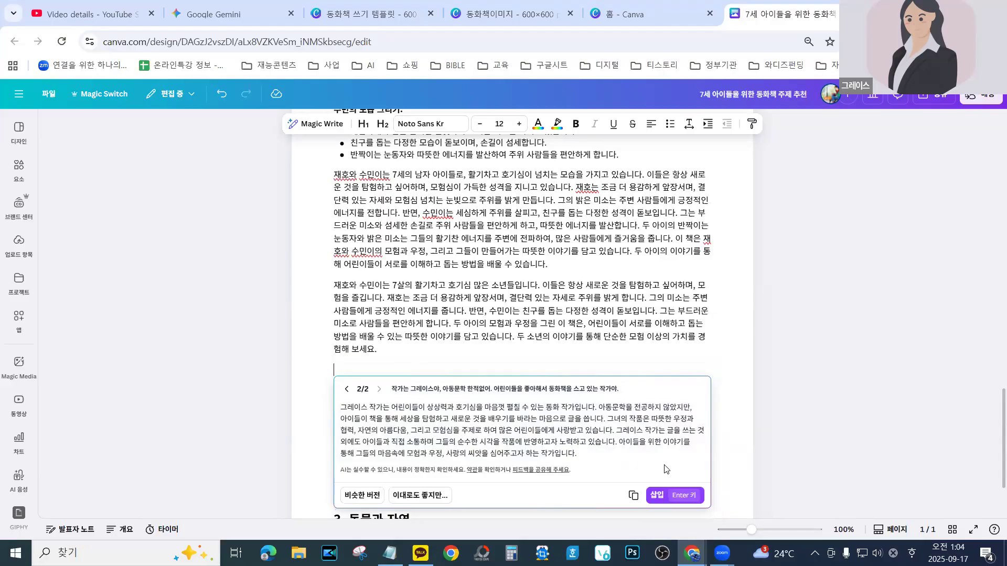
pyautogui.click(653, 497)
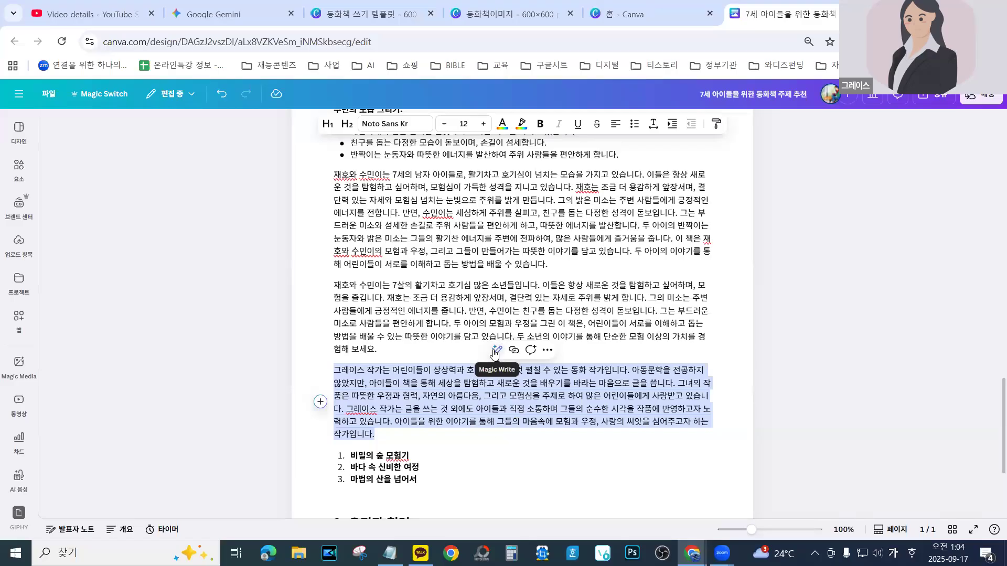
# Transform the inserted author introduction into a prologue with the prompt "프롤로그를 써줘"
pyautogui.click(495, 350)
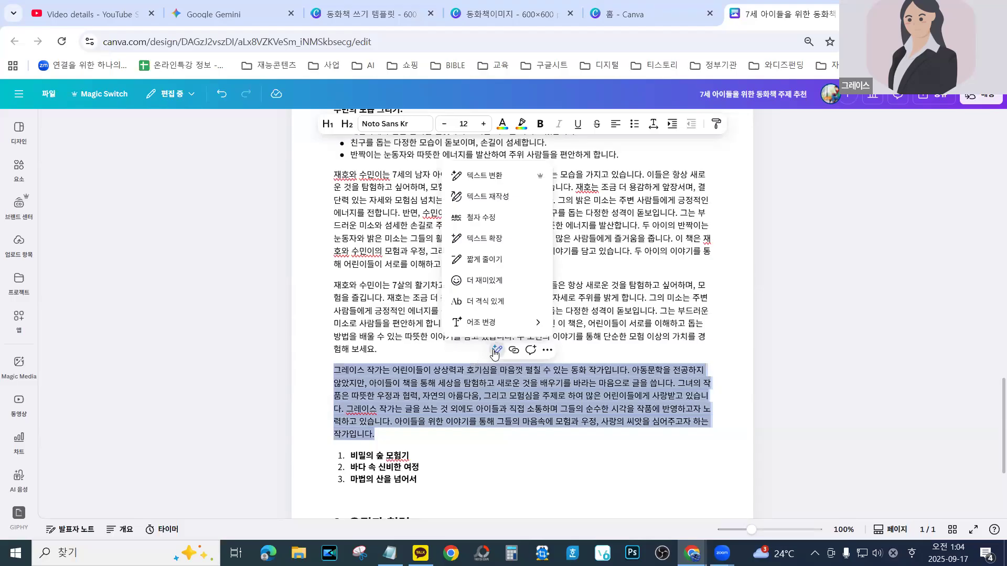
pyautogui.click(472, 175)
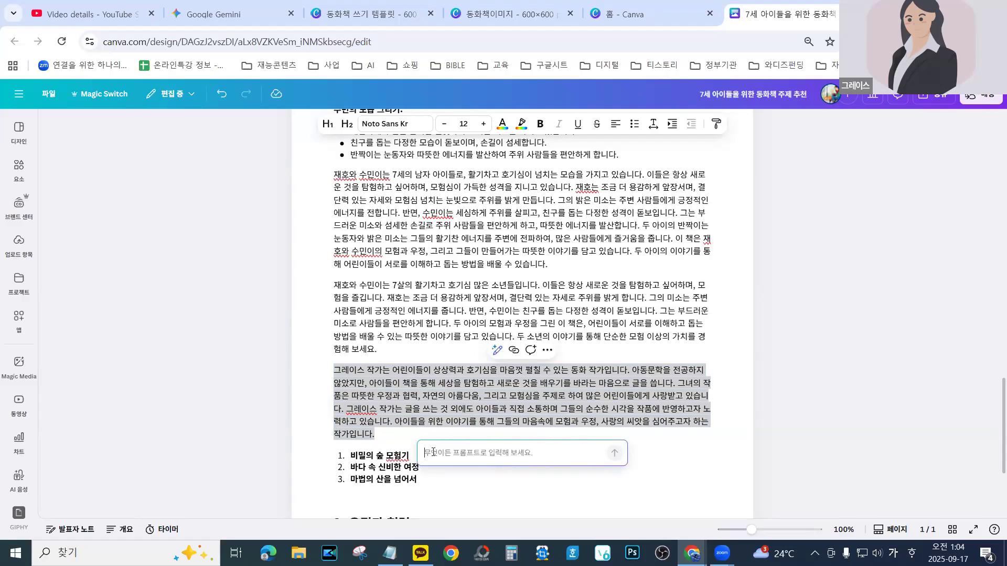
pyautogui.write('피로그')
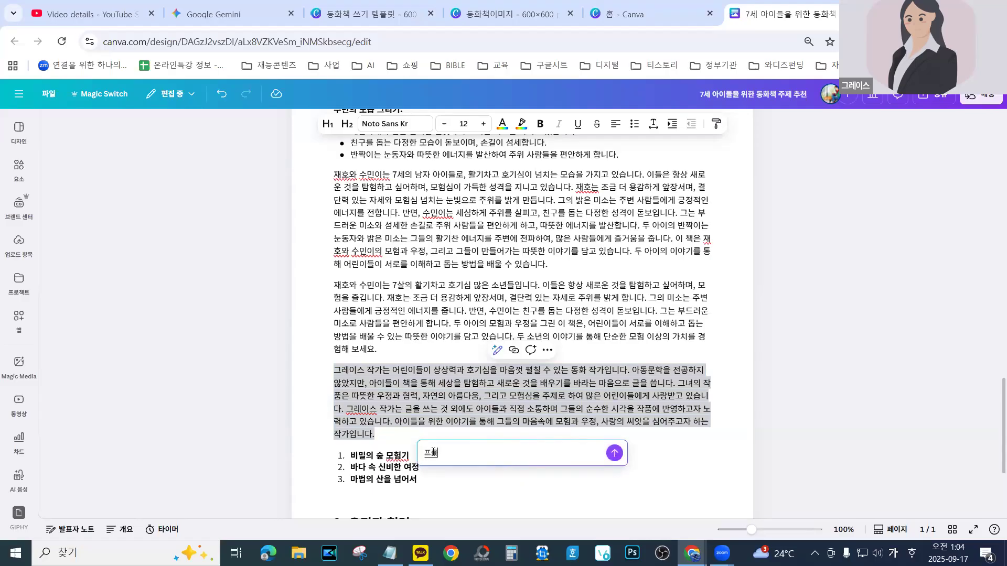
pyautogui.write('를 써줘')
pyautogui.click(615, 454)
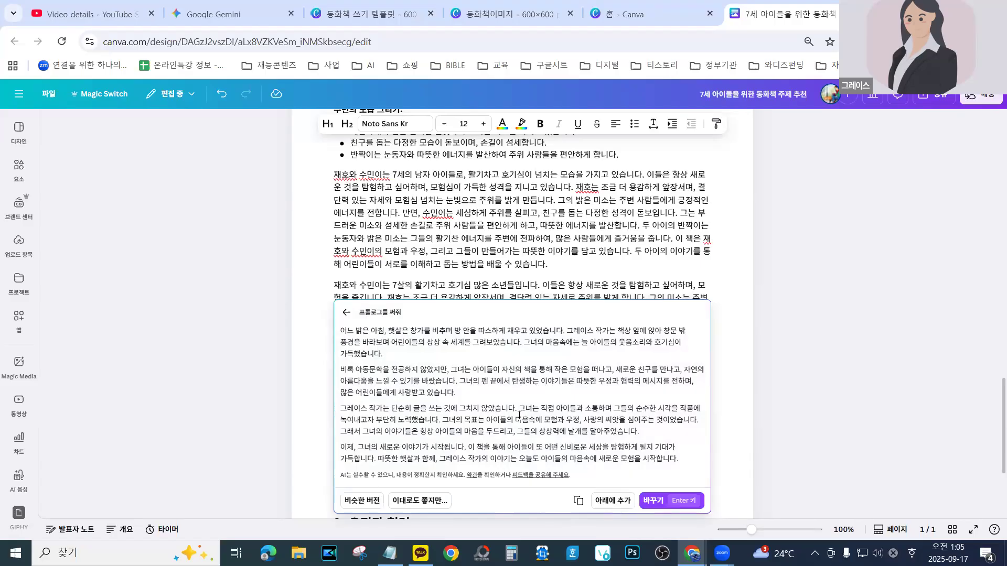
pyautogui.click(419, 502)
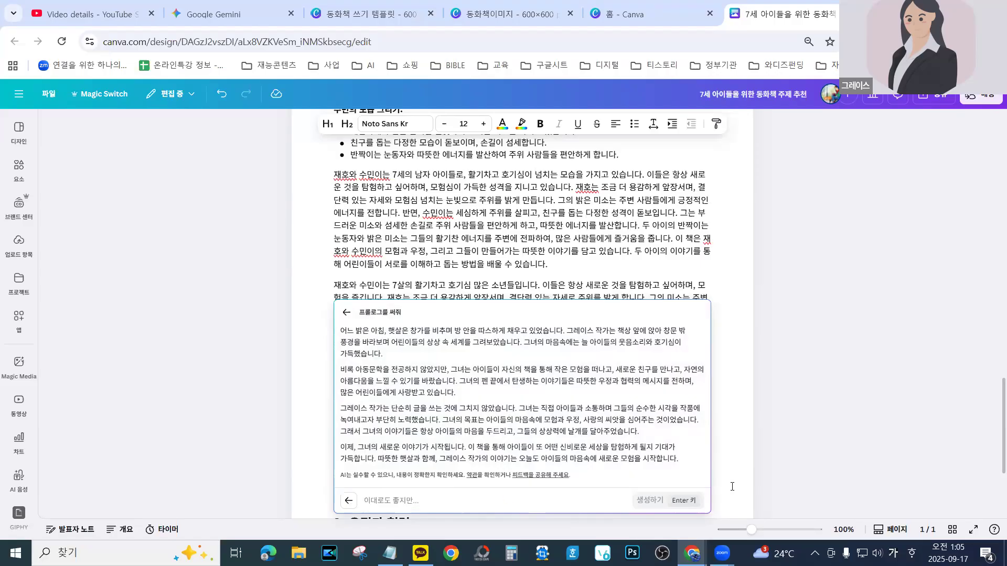
pyautogui.write('작가오')
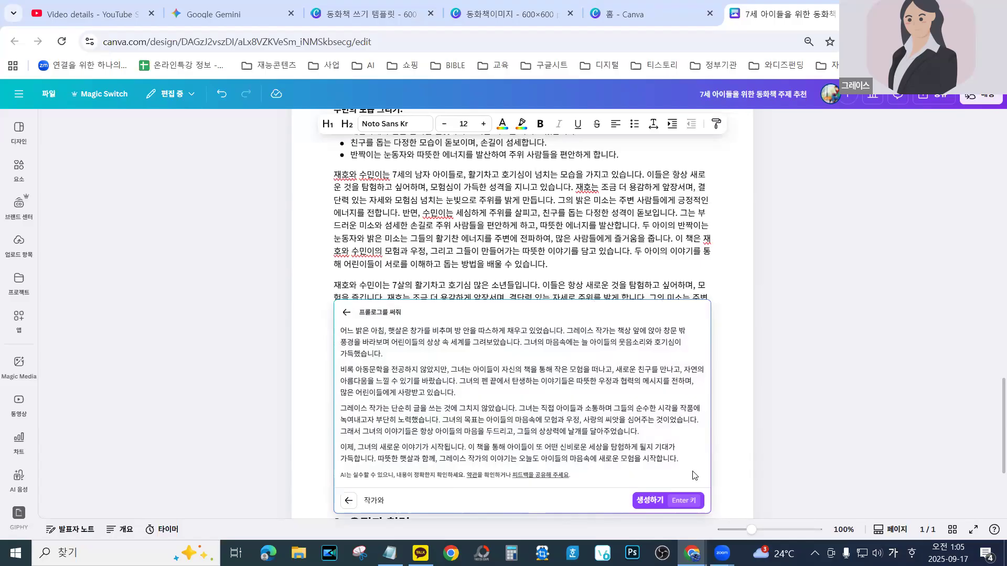
pyautogui.click(816, 379)
# Transform the selected ten-chapter story text with the prompt "이 동화책의 프롤로그를 작성해줘" and add the resulting prologue below it
pyautogui.scroll(1, 386, 391)
pyautogui.scroll(7, 386, 391)
pyautogui.scroll(10, 342, 304)
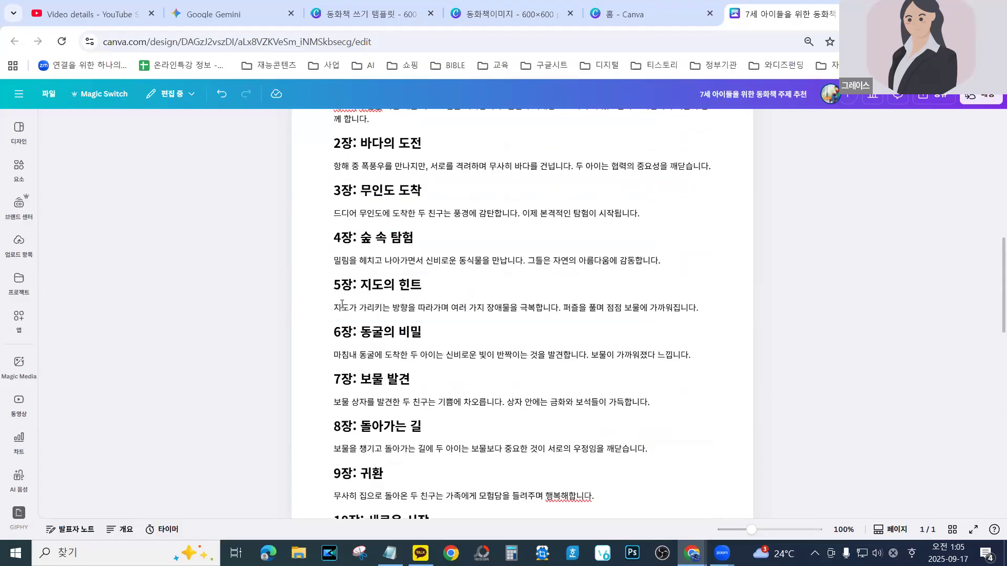
pyautogui.scroll(4, 342, 304)
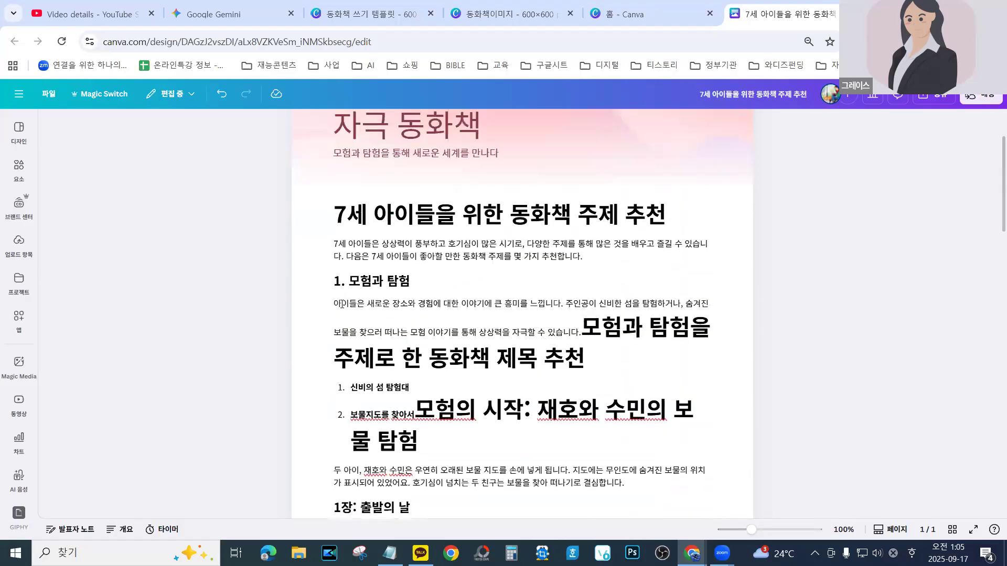
pyautogui.scroll(-8, 377, 341)
pyautogui.scroll(-9, 377, 342)
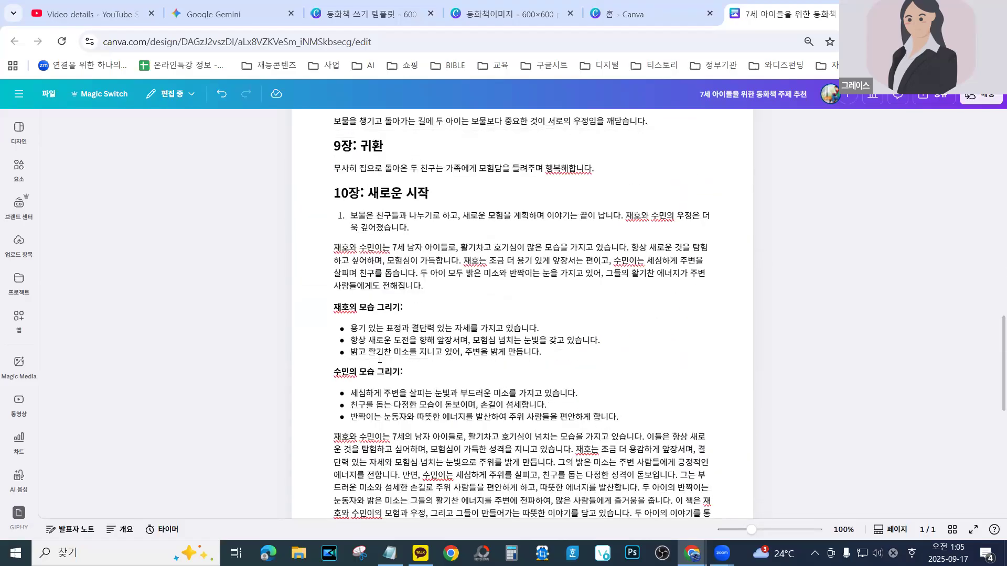
pyautogui.scroll(-8, 379, 358)
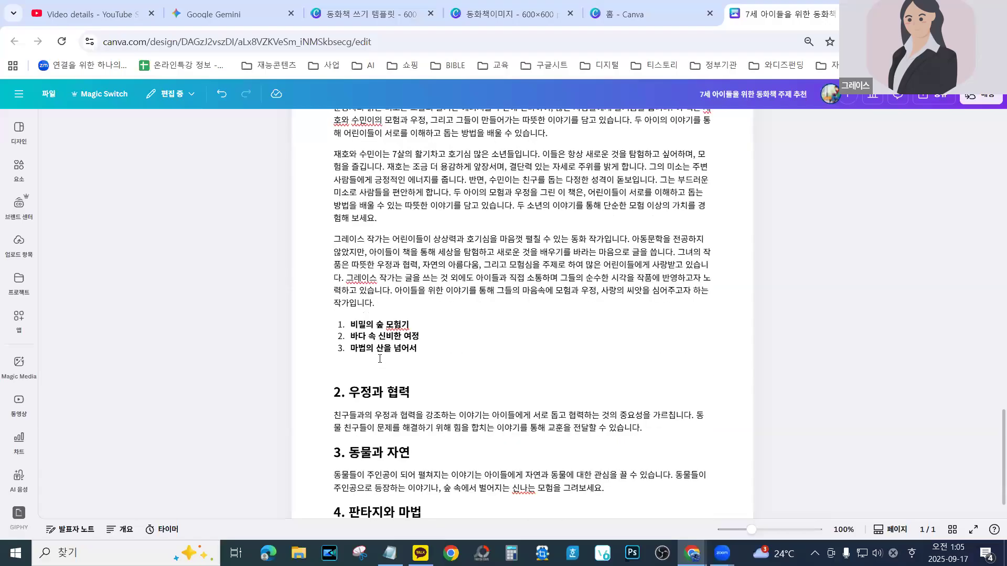
pyautogui.scroll(9, 380, 359)
pyautogui.moveTo(418, 356); pyautogui.dragTo(416, 180)
pyautogui.scroll(8, 345, 260)
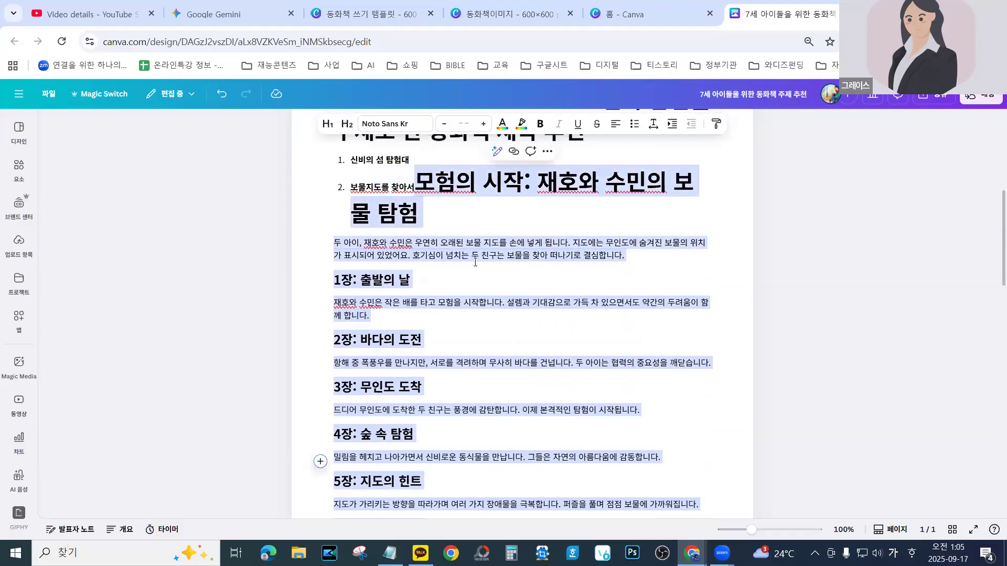
pyautogui.click(496, 152)
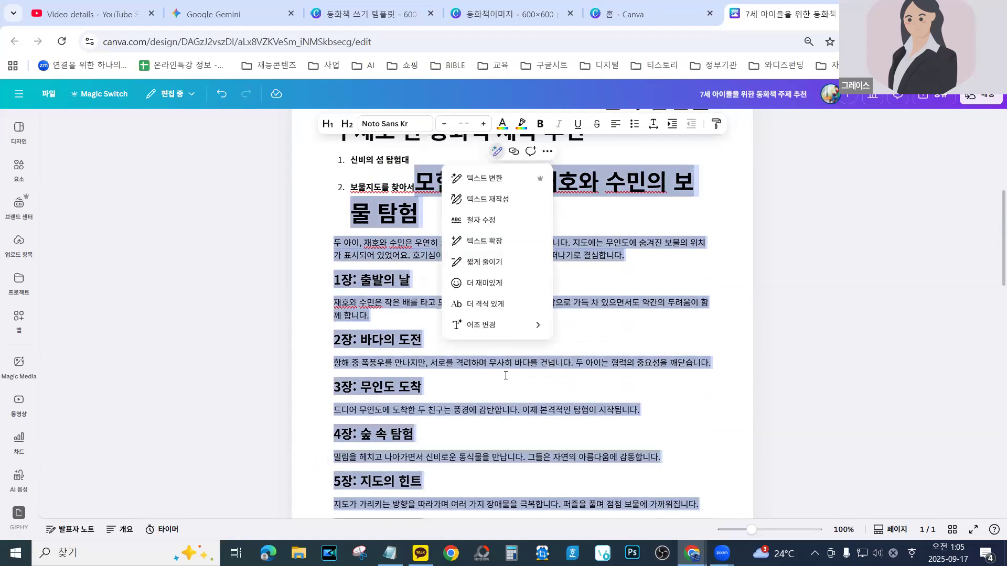
pyautogui.click(484, 180)
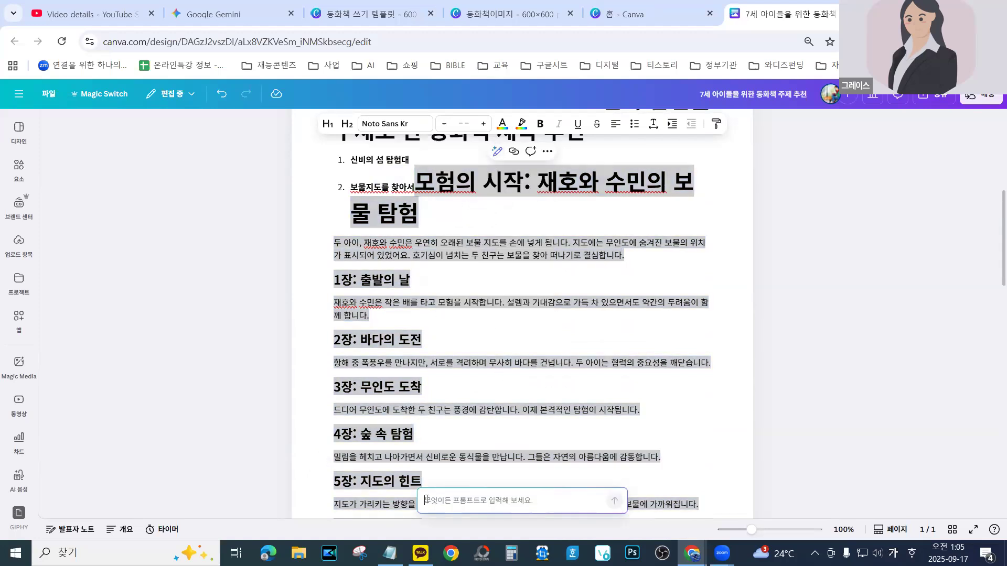
pyautogui.write('ㄷ동화책ㅇ')
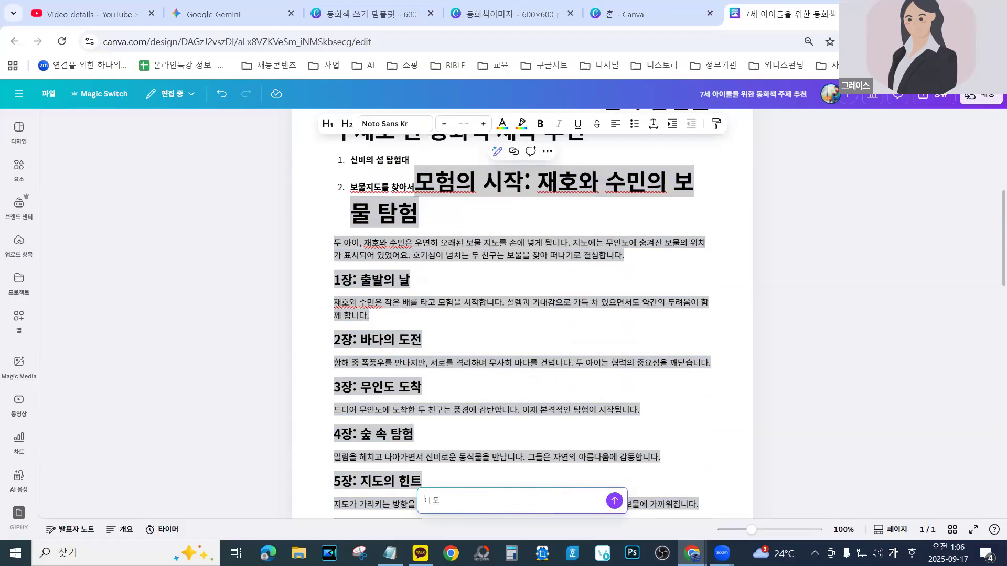
pyautogui.write('의 프롤로그를 작성해줘')
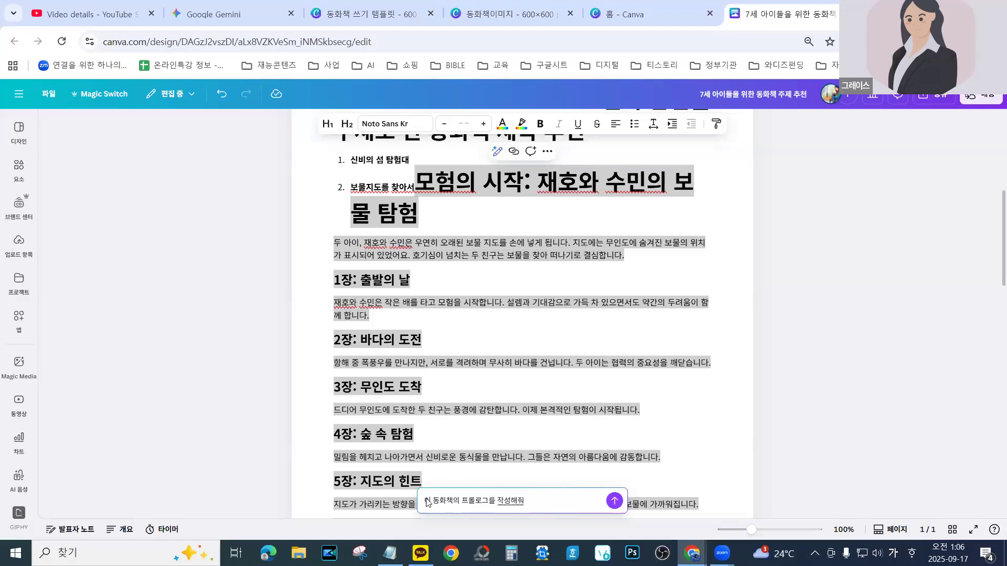
pyautogui.press('Return')
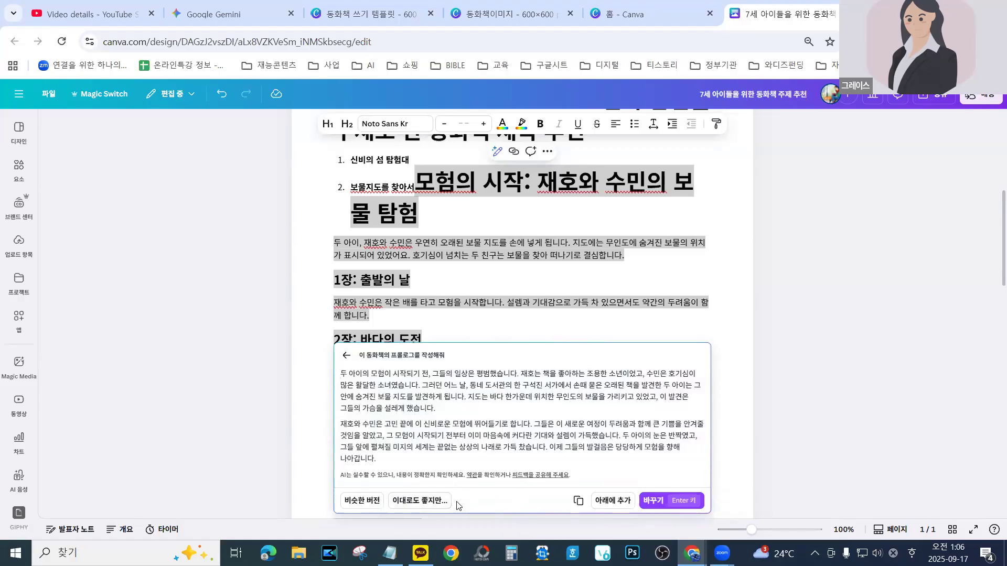
pyautogui.click(612, 501)
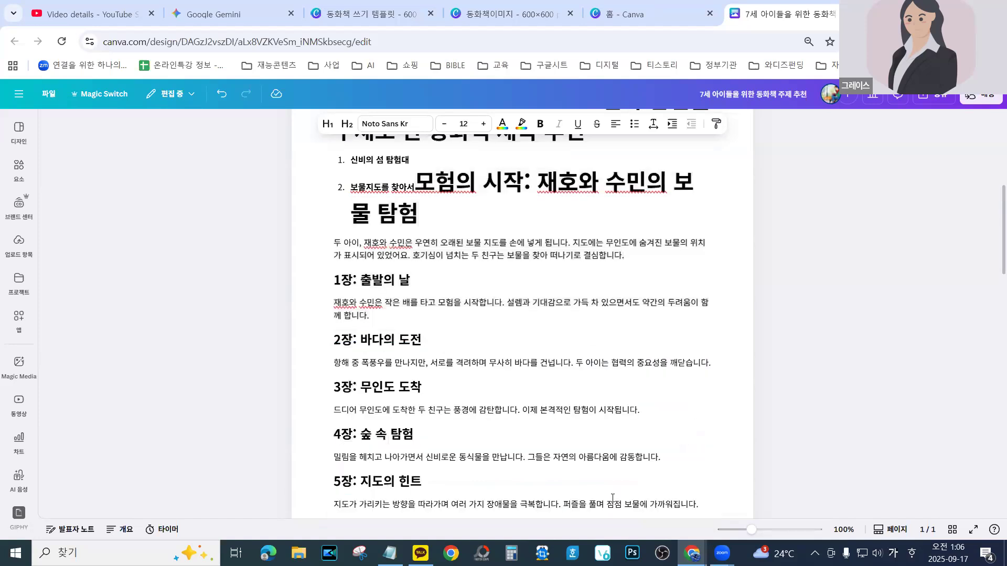
# Select the story again from the end of its chapters up to its title and start a custom Magic Write text transformation
pyautogui.scroll(-7, 572, 406)
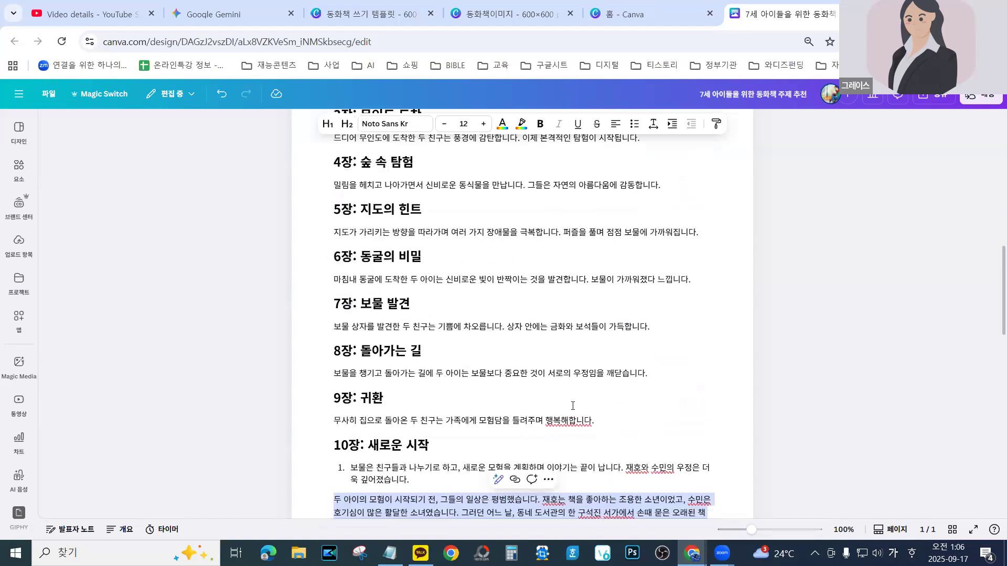
pyautogui.scroll(4, 478, 500)
pyautogui.scroll(-3, 478, 500)
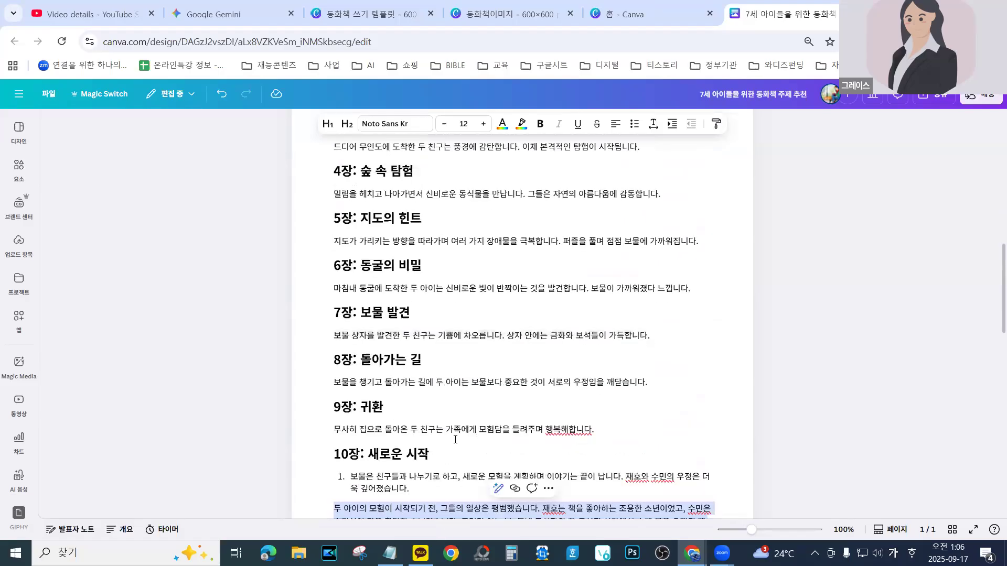
pyautogui.moveTo(416, 425); pyautogui.dragTo(419, 183)
pyautogui.scroll(3, 363, 335)
pyautogui.scroll(5, 348, 314)
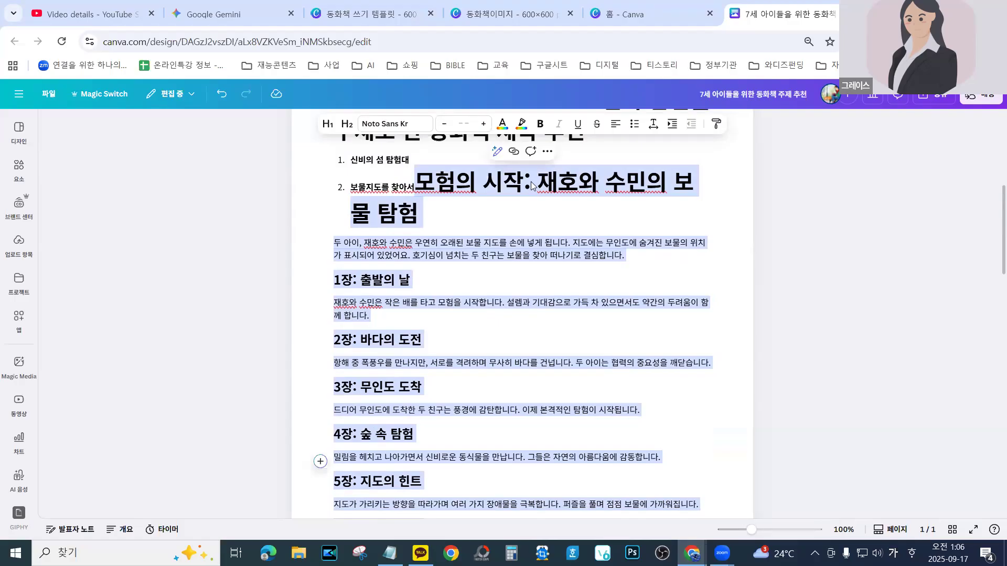
pyautogui.click(497, 151)
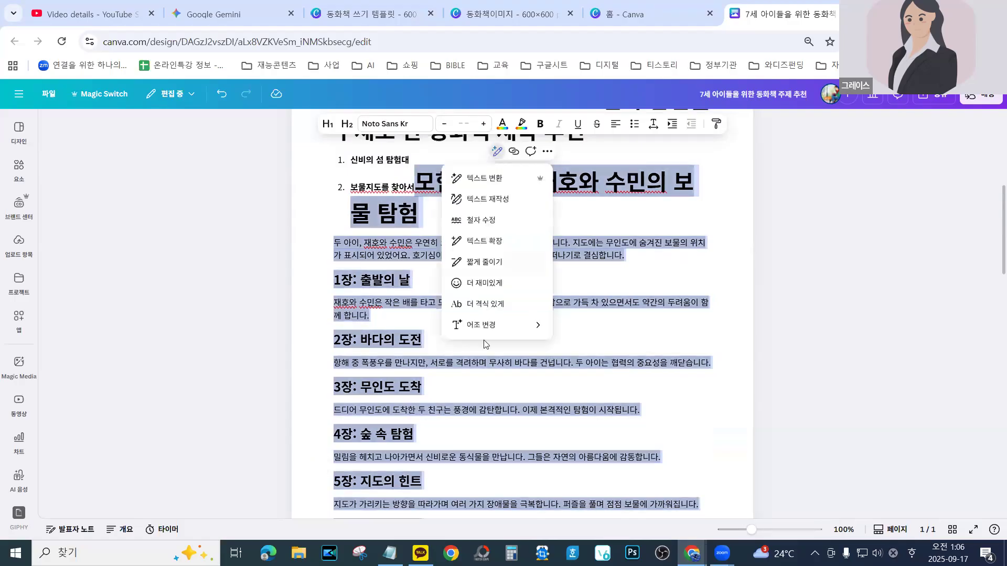
pyautogui.click(482, 181)
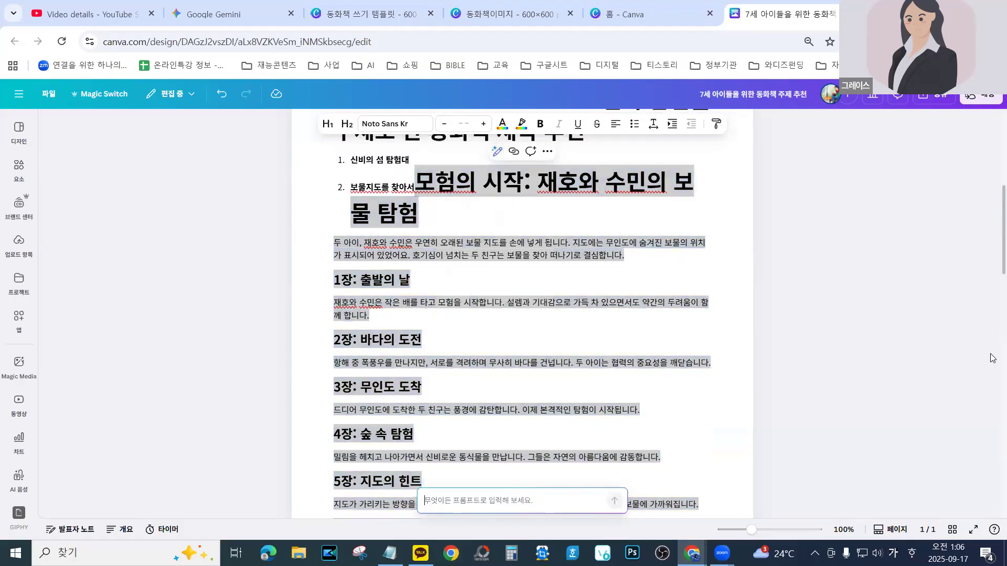
pyautogui.write('ㅇ')
pyautogui.write('필리')
pyautogui.write('그')
pyautogui.write('써')
pyautogui.write('주')
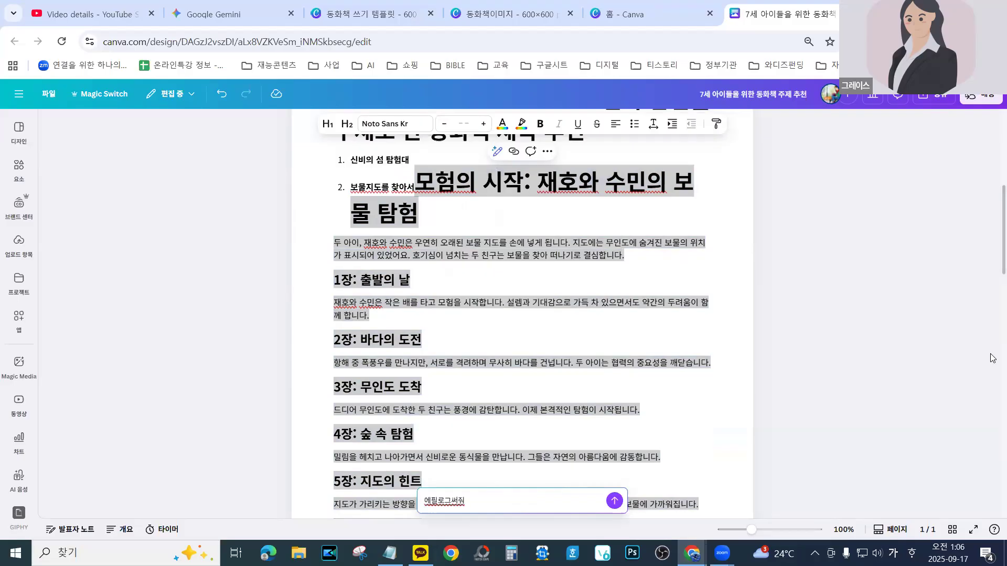
pyautogui.press('BackSpace')
pyautogui.press('BackSpace')
pyautogui.press('BackSpace')
pyautogui.press('BackSpace')
pyautogui.press('BackSpace')
pyautogui.press('BackSpace')
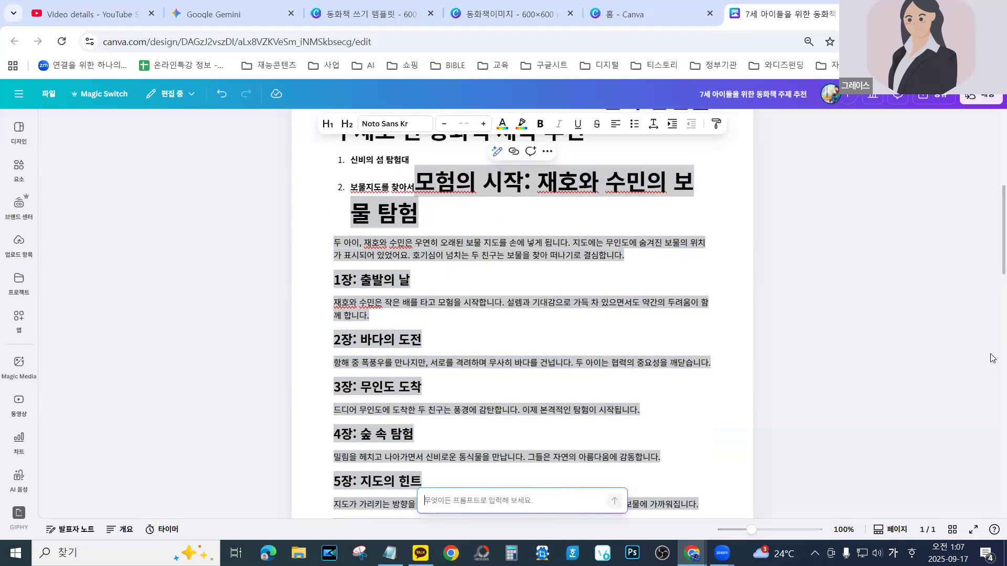
# Generate an epilogue from the selected story with the prompt "에필로그써줘" and add it below the story text
pyautogui.write('에필')
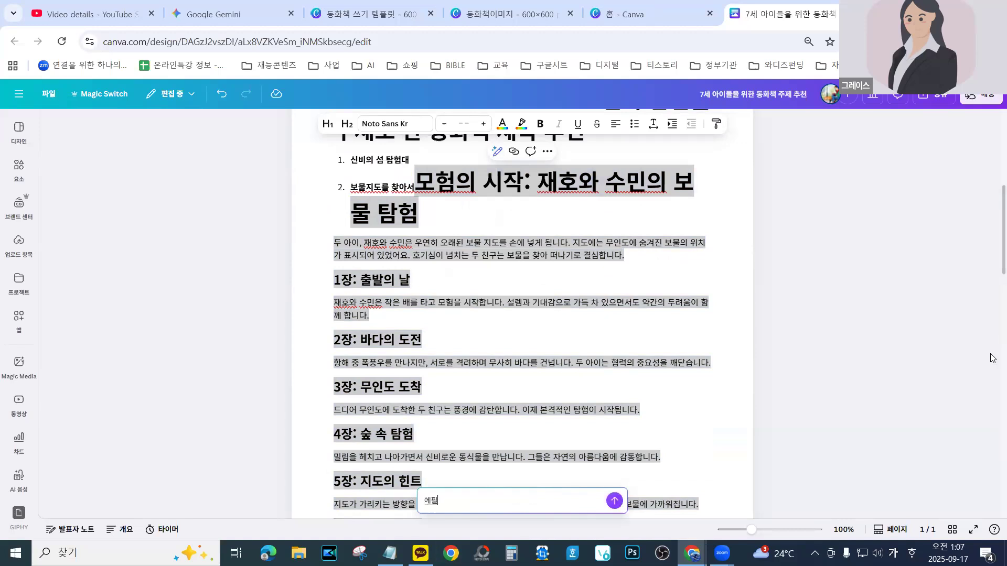
pyautogui.write('로그써줘')
pyautogui.click(614, 502)
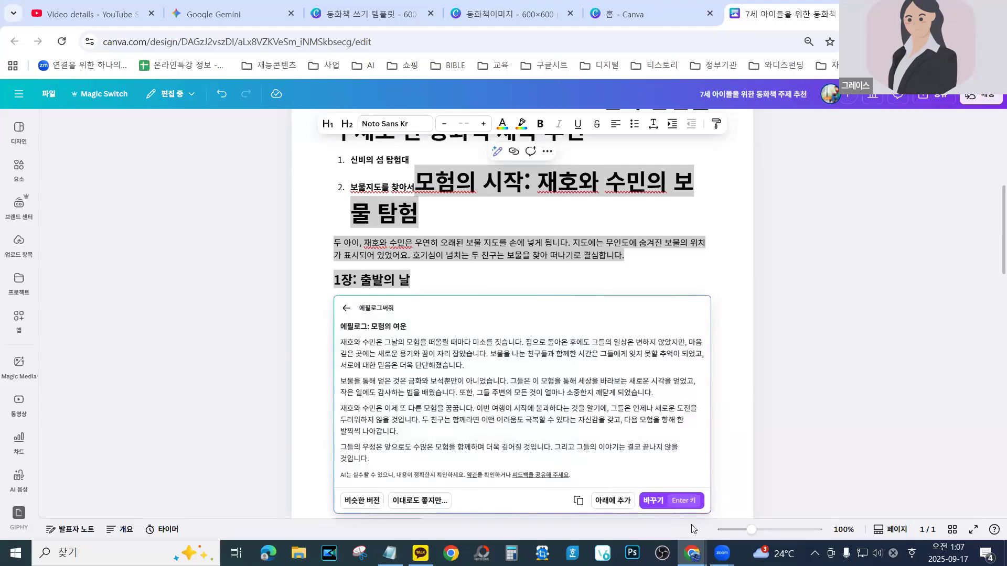
pyautogui.click(607, 502)
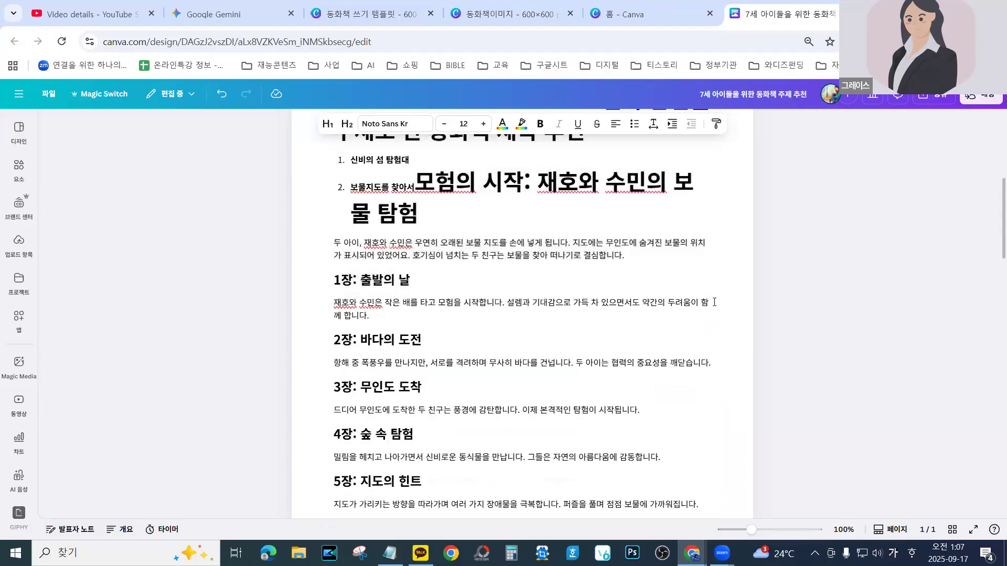
# Look through the whole document, examining the cover, story chapters, epilogue, character descriptions, book and author introductions, and remaining topic suggestions
pyautogui.scroll(-15, 714, 302)
pyautogui.scroll(-10, 598, 390)
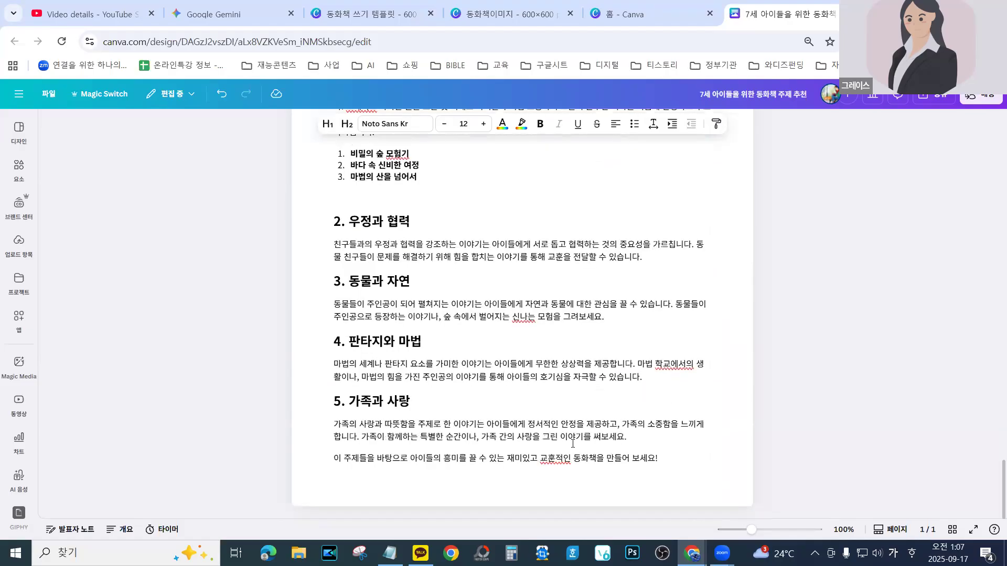
pyautogui.scroll(4, 438, 405)
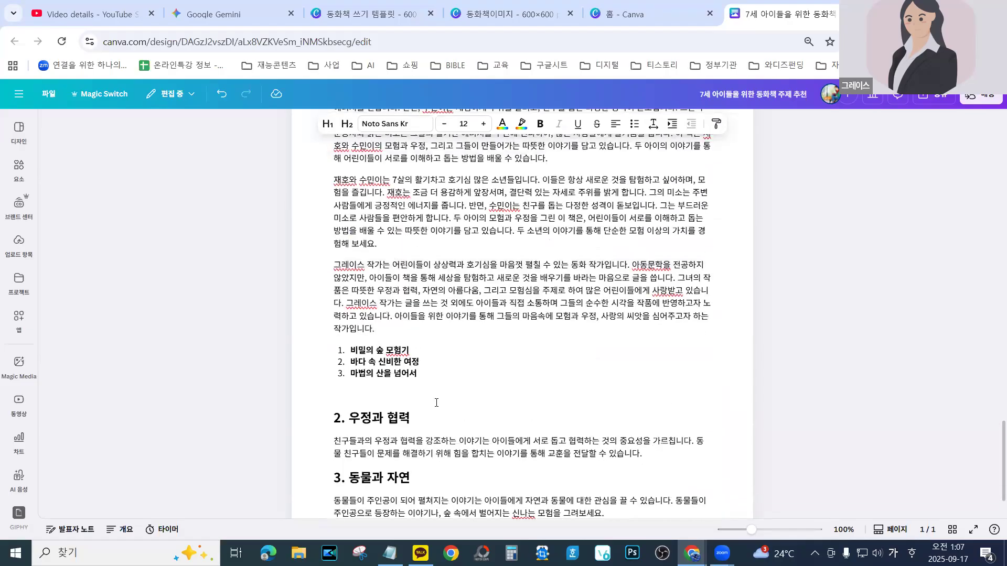
pyautogui.scroll(20, 436, 403)
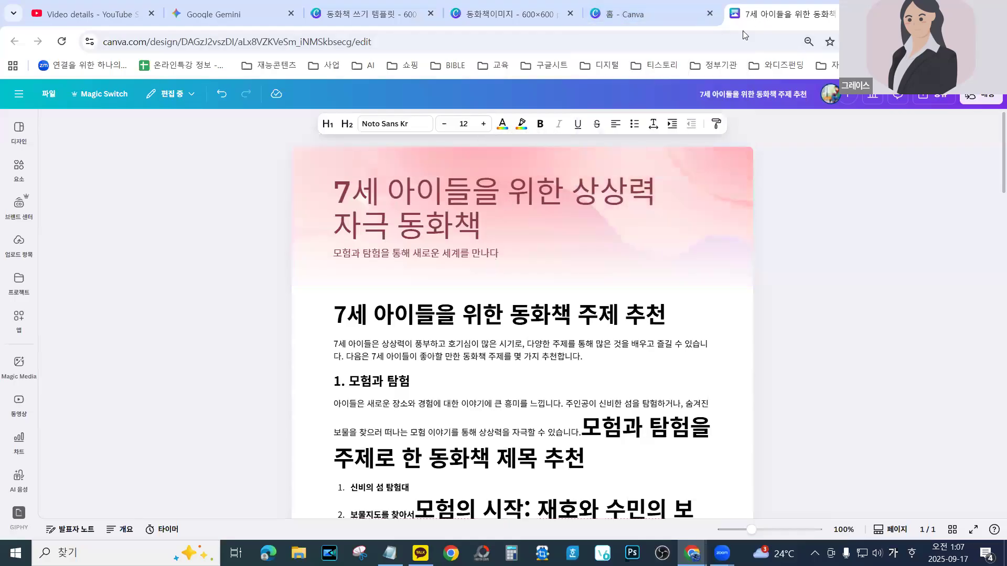
pyautogui.scroll(-10, 454, 373)
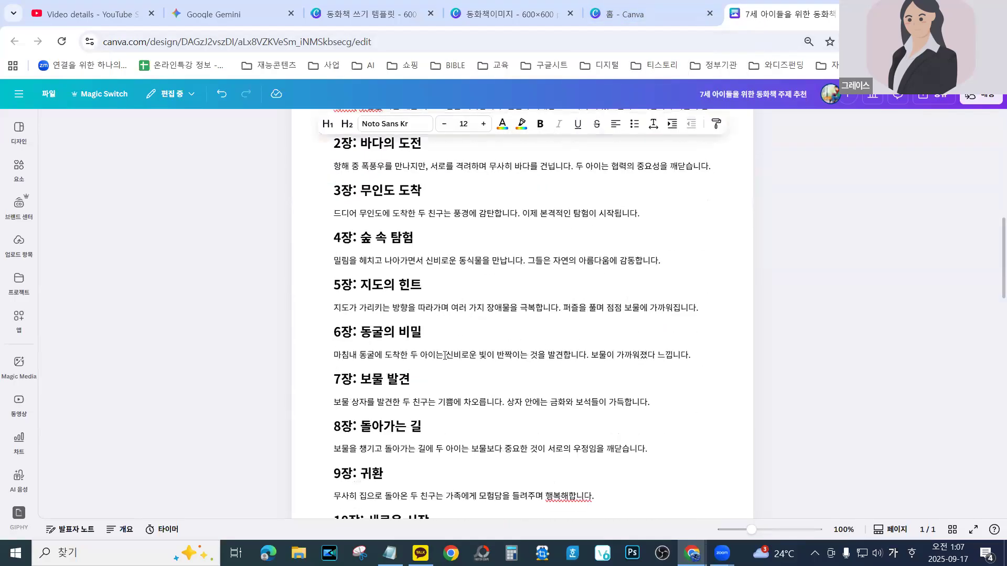
pyautogui.scroll(-4, 445, 357)
pyautogui.scroll(2, 370, 321)
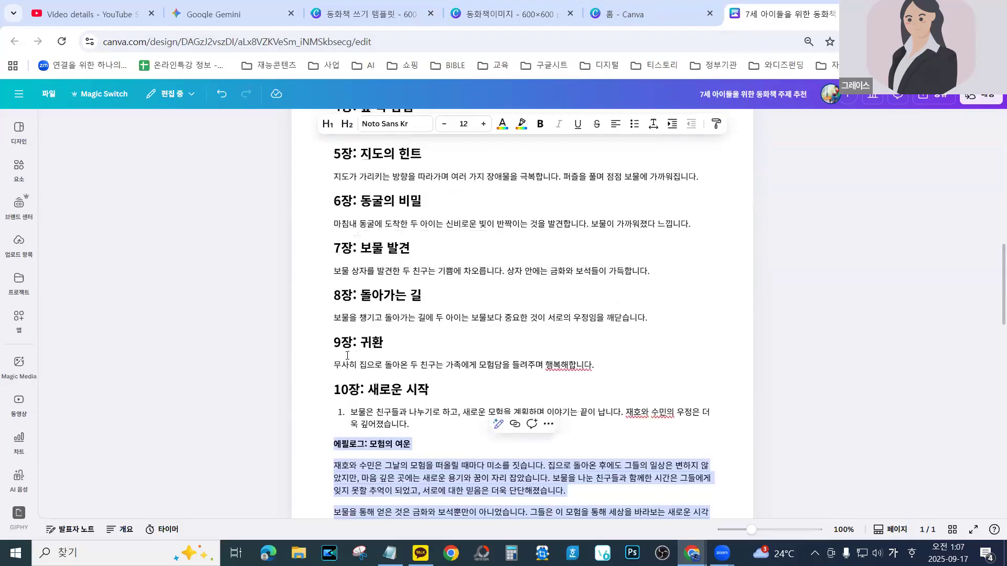
pyautogui.scroll(-15, 348, 357)
pyautogui.scroll(-6, 347, 356)
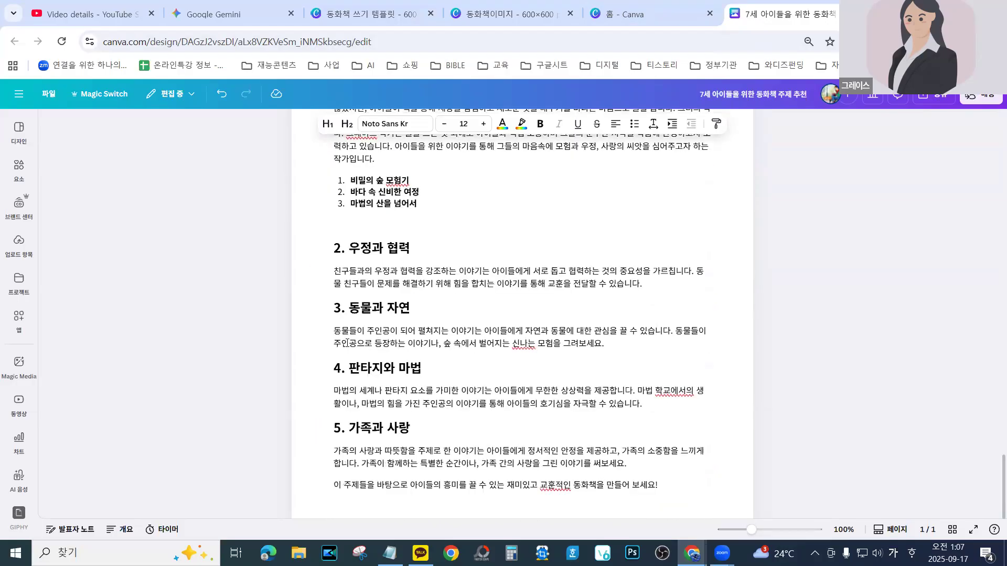
pyautogui.scroll(2, 347, 343)
pyautogui.scroll(-3, 347, 343)
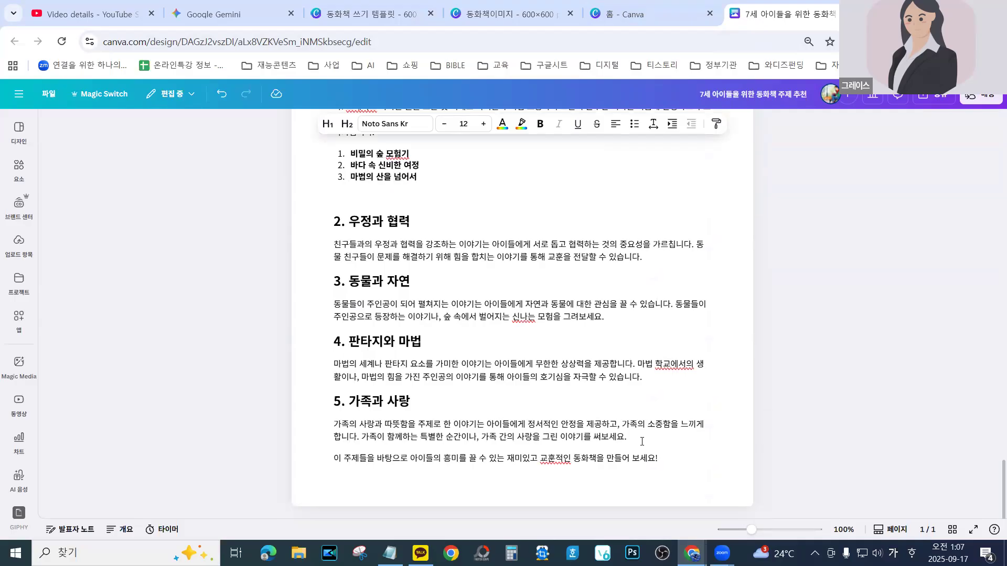
pyautogui.scroll(20, 430, 357)
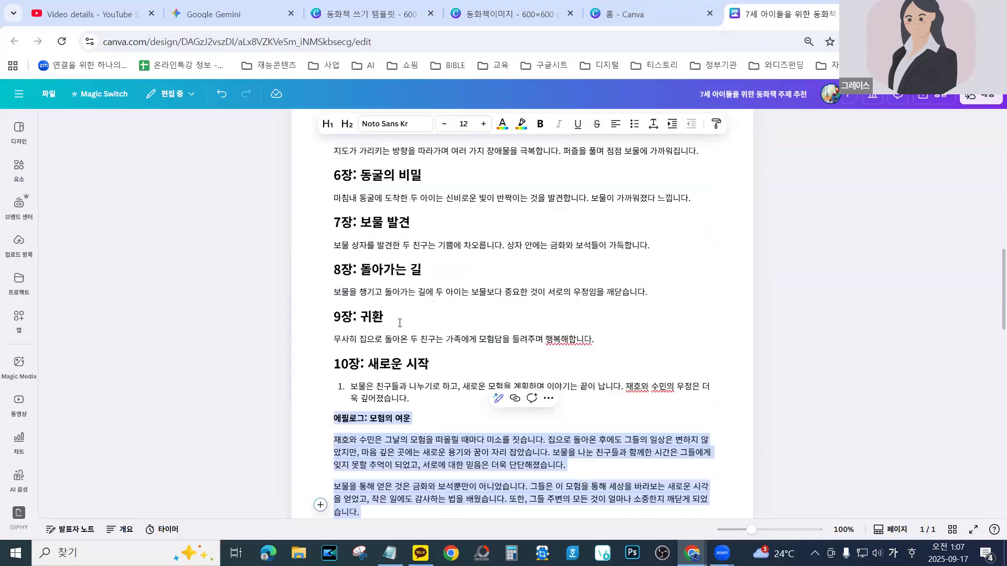
pyautogui.scroll(4, 398, 319)
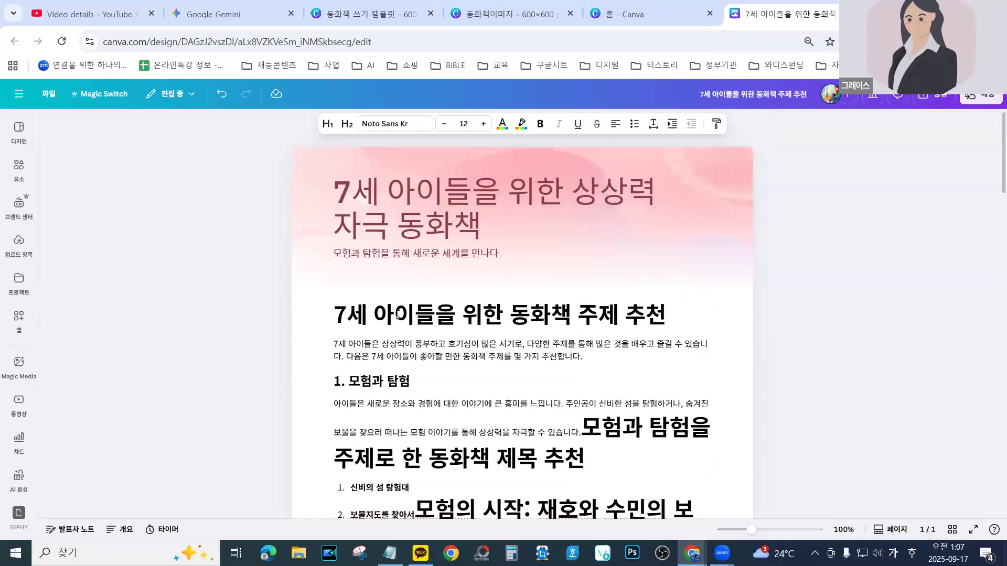
pyautogui.scroll(-5, 397, 315)
pyautogui.scroll(-4, 397, 311)
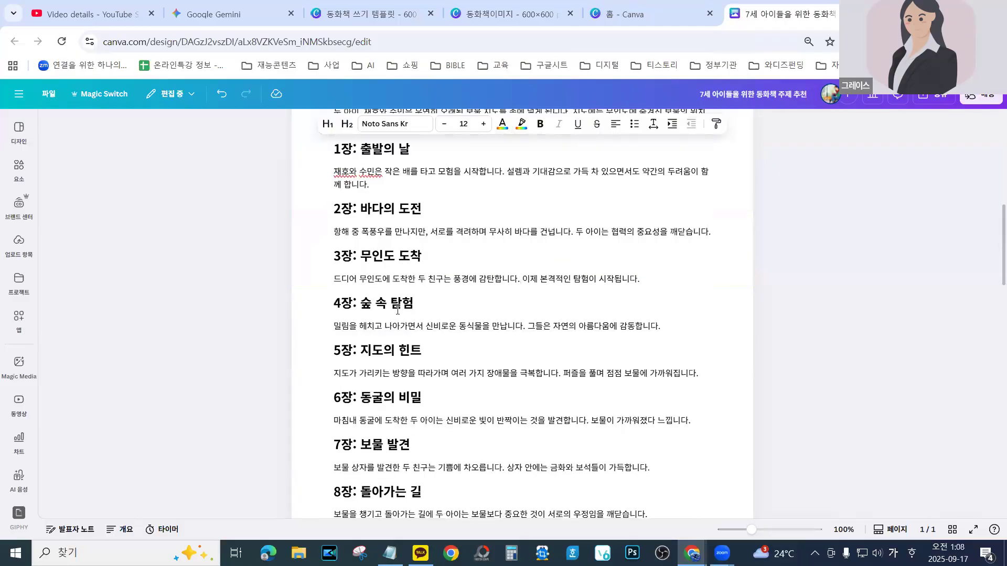
pyautogui.scroll(-5, 397, 311)
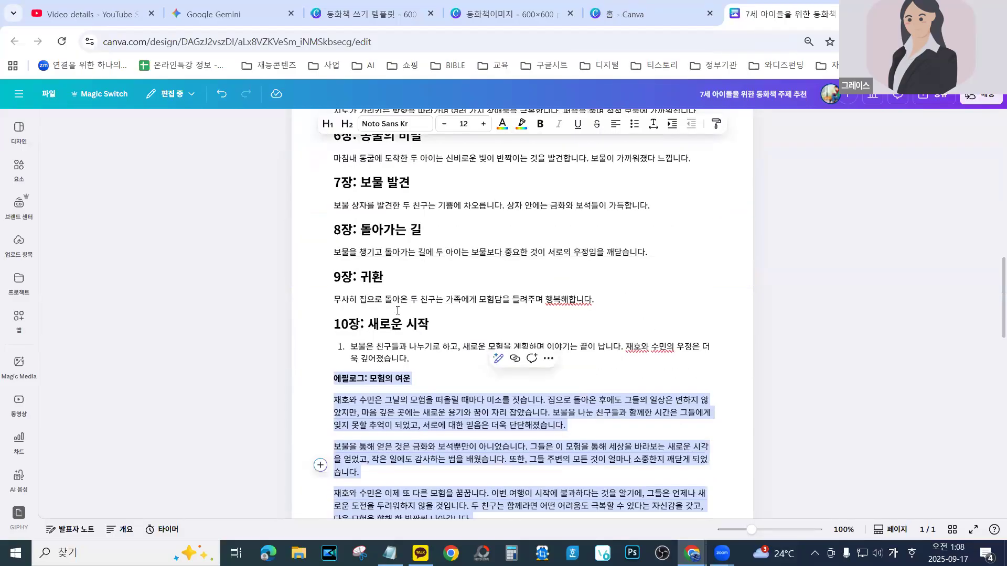
pyautogui.scroll(-13, 389, 318)
pyautogui.scroll(-6, 389, 318)
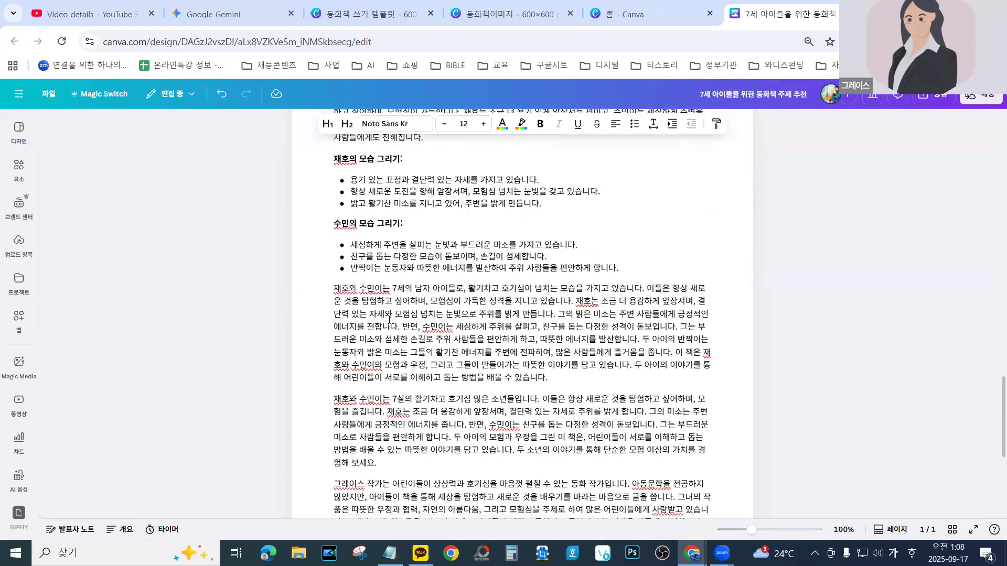
# Examine the remaining topic suggestions at the document's end, the cover and the opening adventure-topic section
pyautogui.scroll(-3, 389, 318)
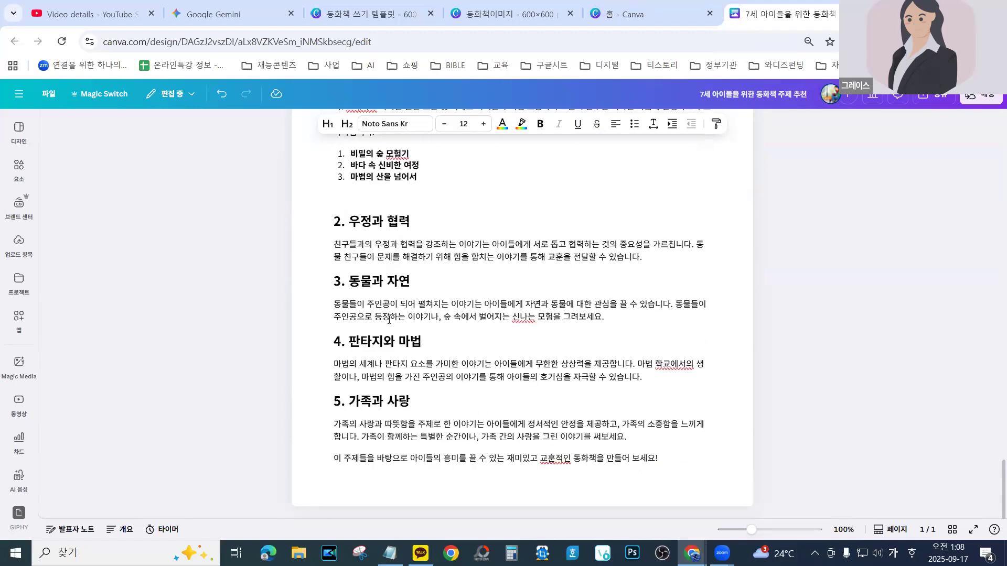
pyautogui.scroll(10, 398, 373)
pyautogui.scroll(20, 398, 374)
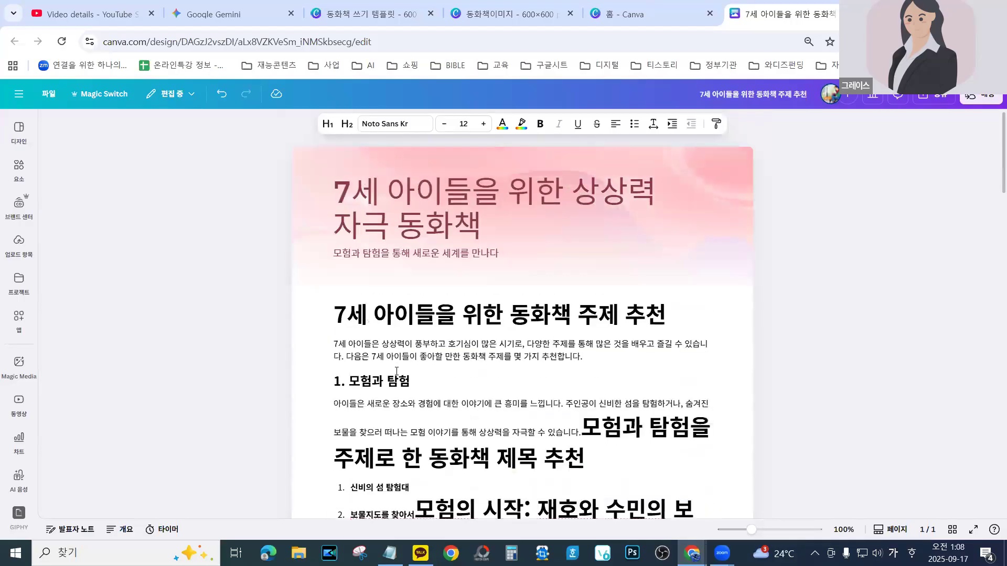
pyautogui.click(412, 380)
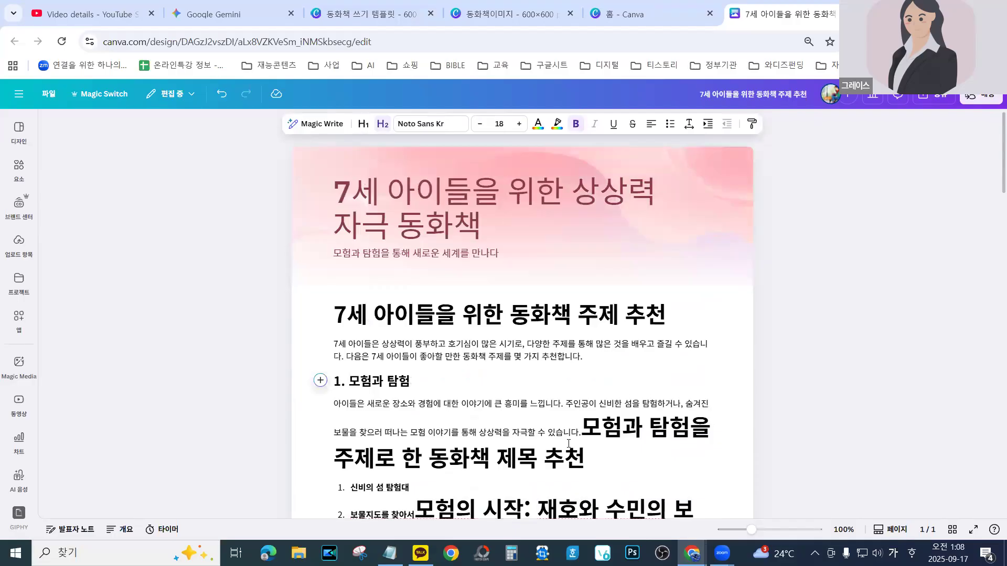
pyautogui.scroll(-5, 569, 444)
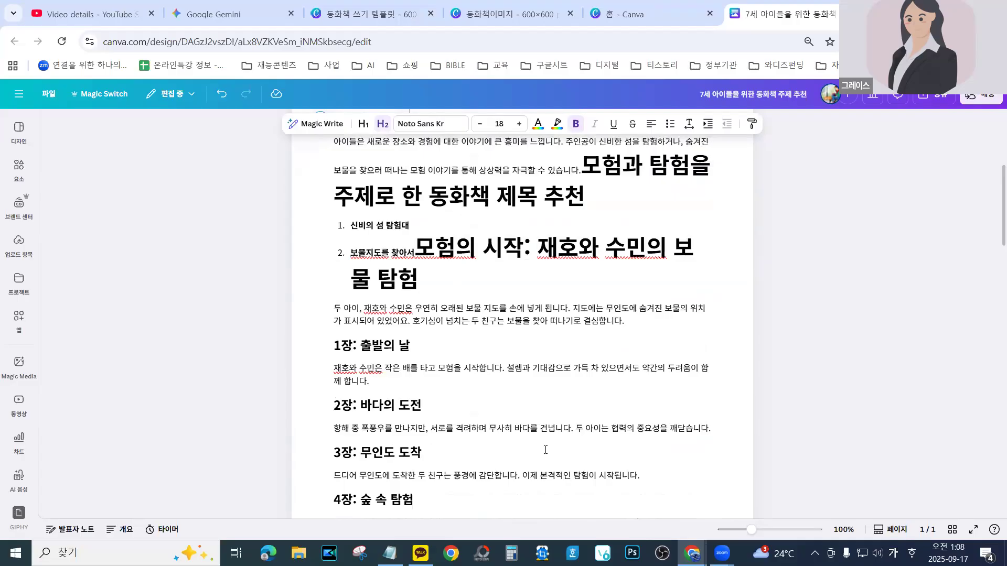
pyautogui.scroll(5, 438, 415)
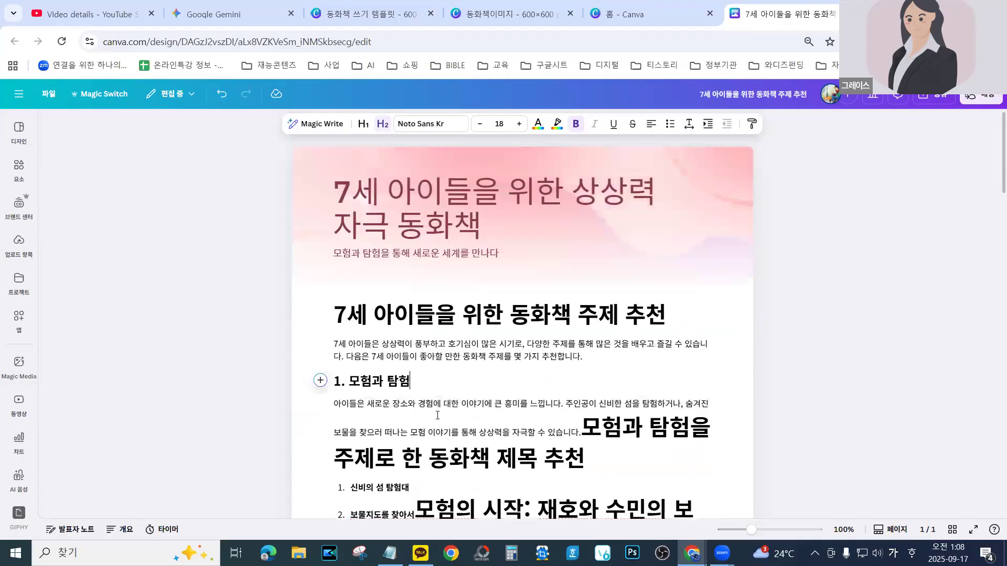
# Select the story text from the end of chapter 10 up to the chapter 1 heading and start a custom Magic Write text transformation
pyautogui.scroll(-3, 425, 379)
pyautogui.scroll(-7, 425, 380)
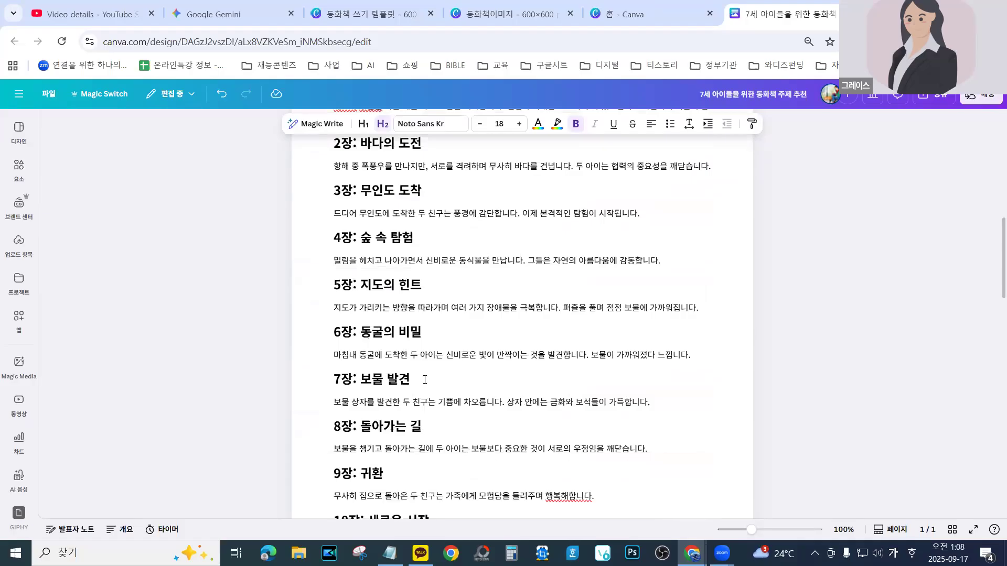
pyautogui.scroll(-1, 409, 404)
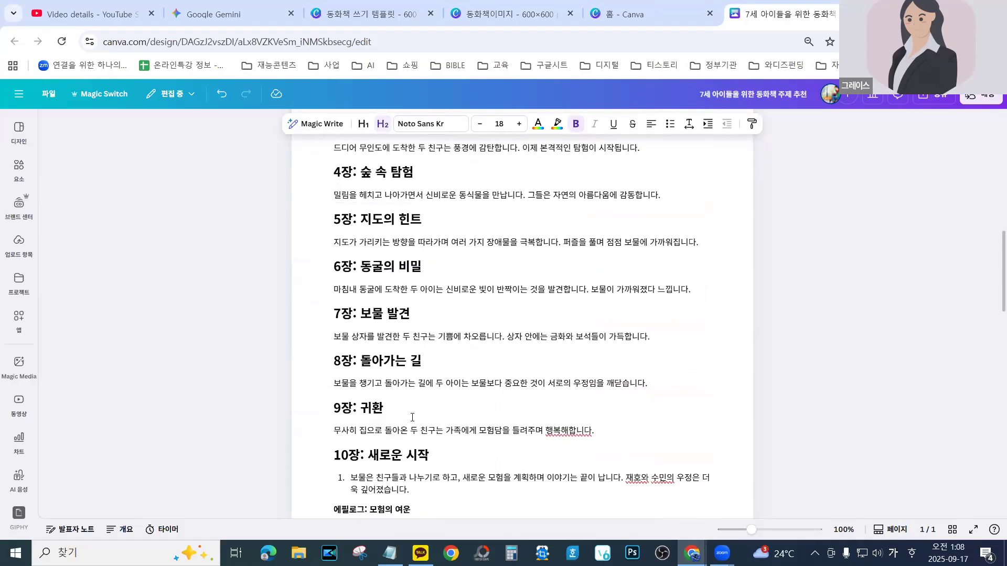
pyautogui.scroll(-1, 412, 417)
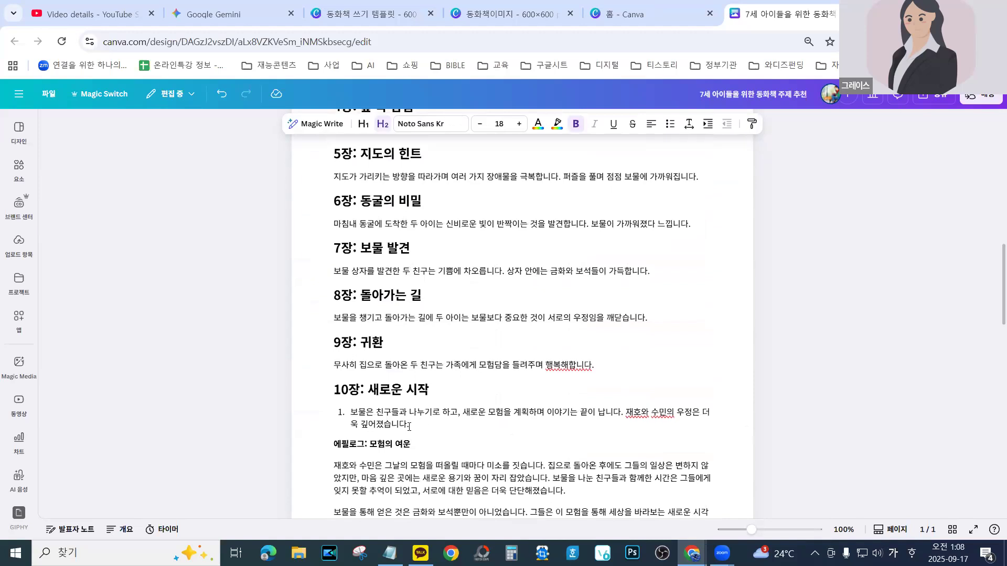
pyautogui.moveTo(423, 427); pyautogui.dragTo(334, 215)
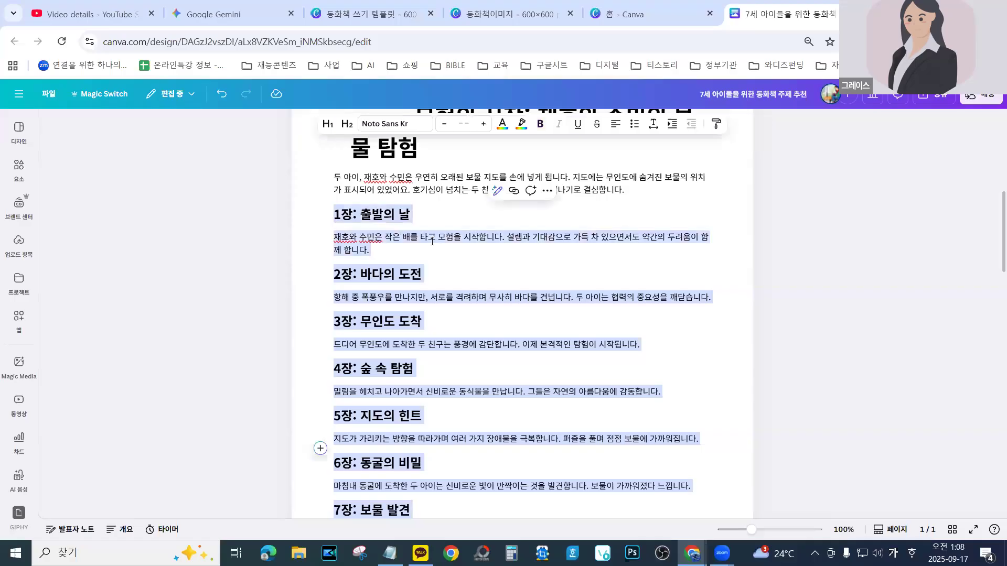
pyautogui.click(496, 190)
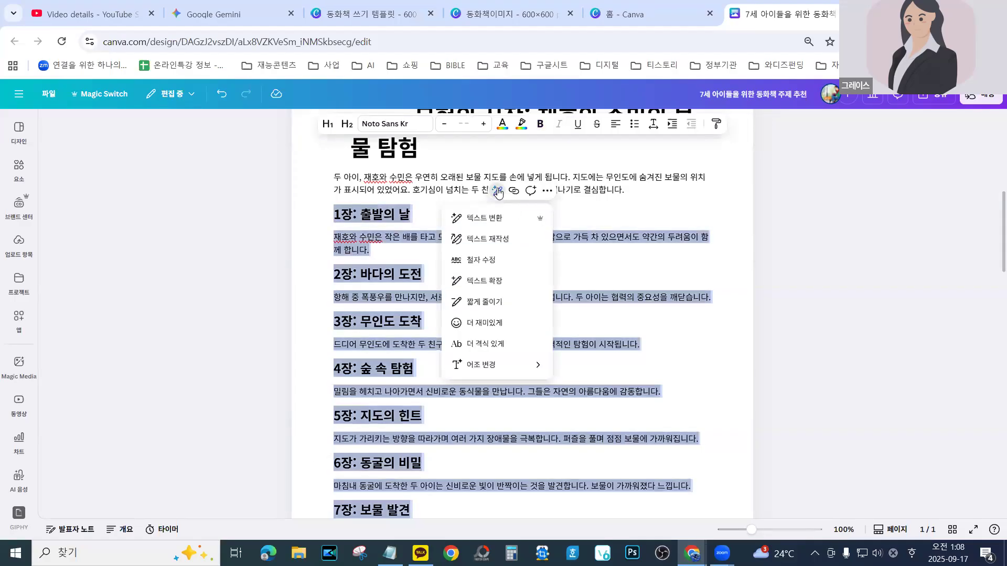
pyautogui.click(484, 218)
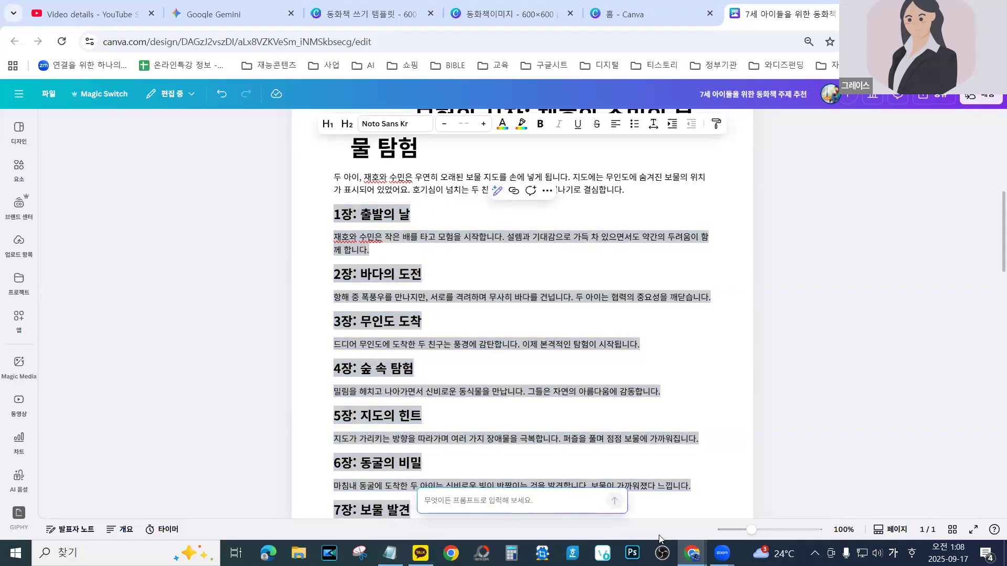
# Generate chapter illustration prompts with the prompt "이 동화책의 내용에 맞는 그림을 그리기 위한 프롬프트 작성해줘." and add them below the chapters
pyautogui.write('이 동화책의')
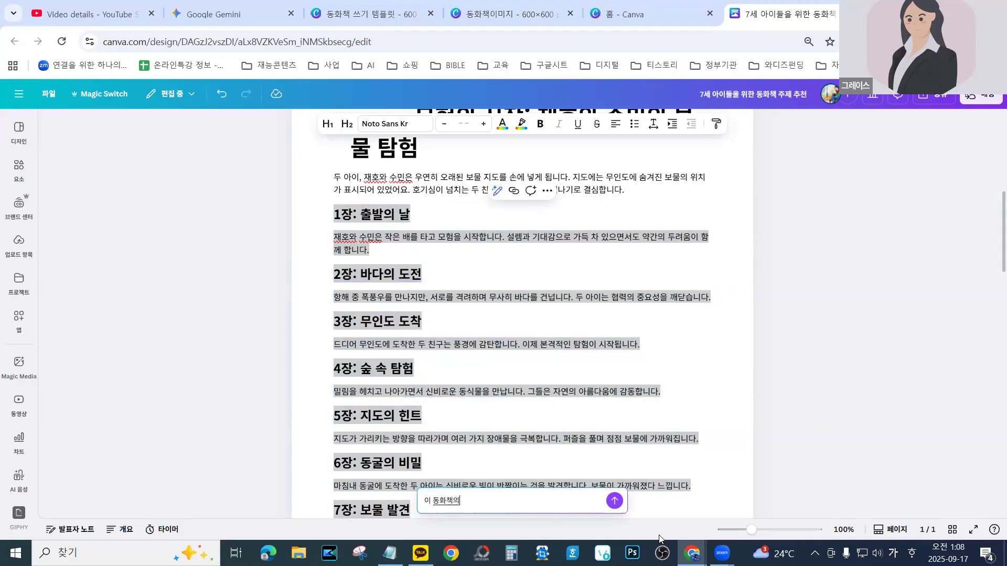
pyautogui.write(' 내요에 ㅁ는 프로')
pyautogui.press('BackSpace')
pyautogui.press('BackSpace')
pyautogui.write('프로')
pyautogui.write('프트 작')
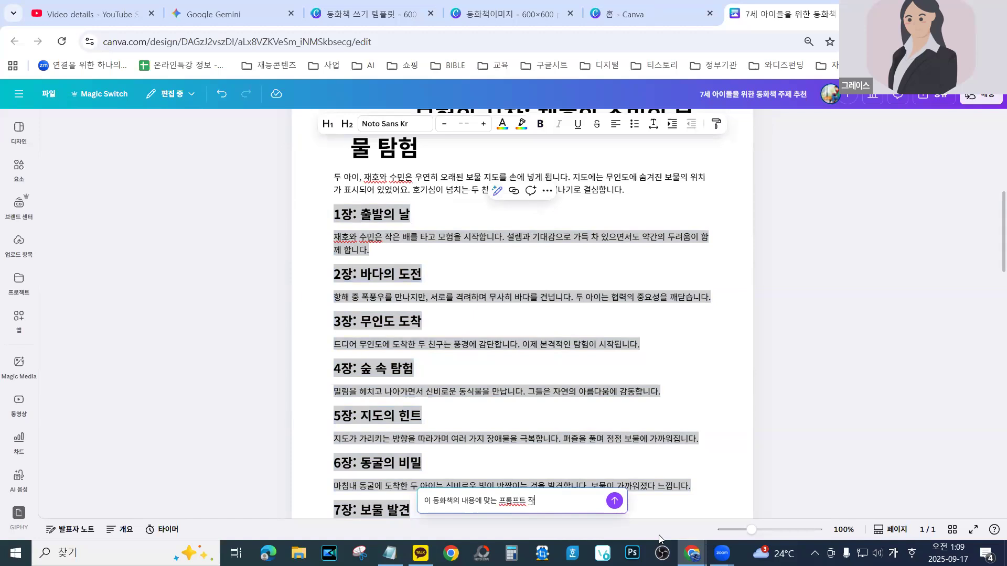
pyautogui.write('세ㅇ해주ㅓ.')
pyautogui.click(500, 501)
pyautogui.write('그림을 그리')
pyautogui.write('기 위해')
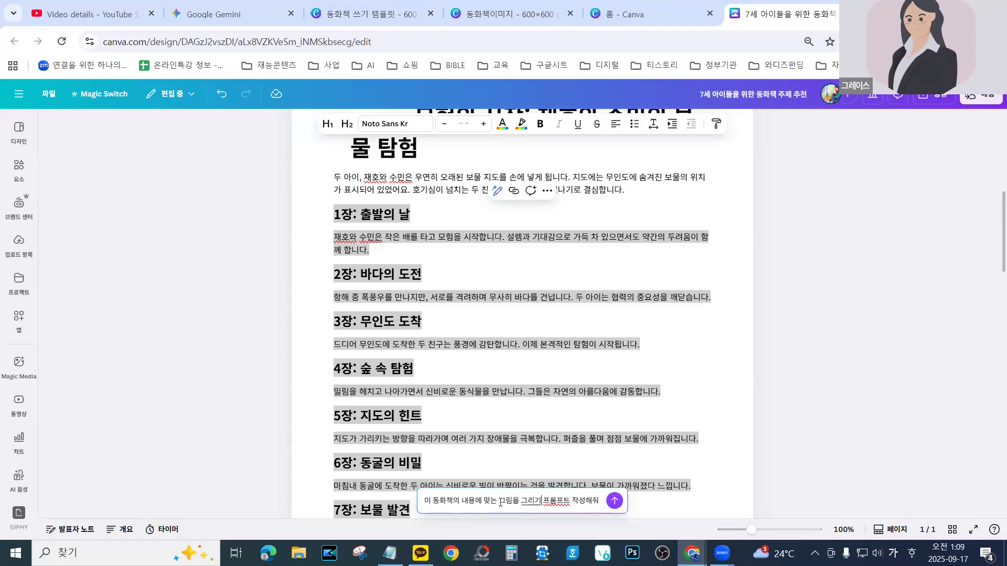
pyautogui.press('BackSpace')
pyautogui.press('BackSpace')
pyautogui.write('한')
pyautogui.click(615, 502)
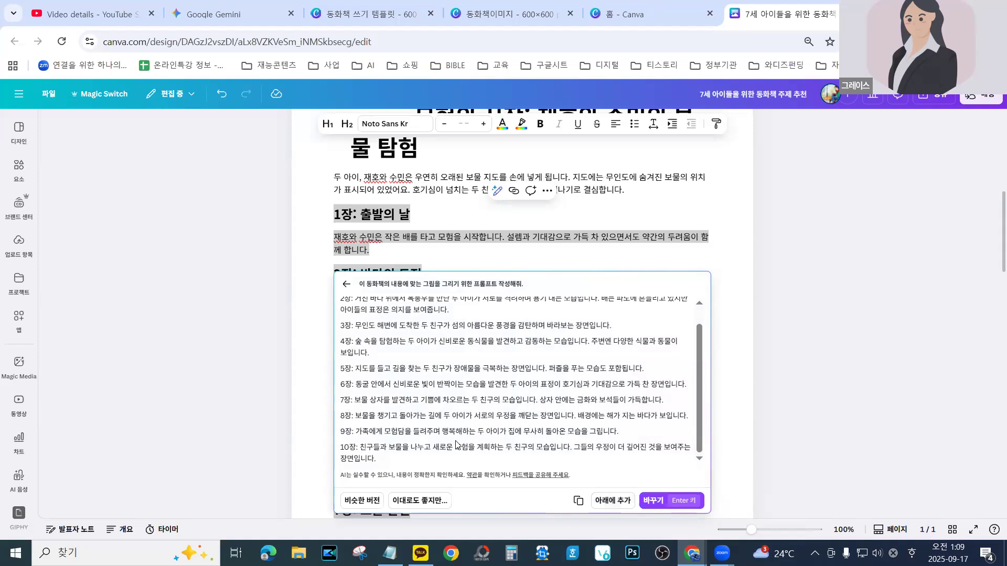
pyautogui.click(612, 502)
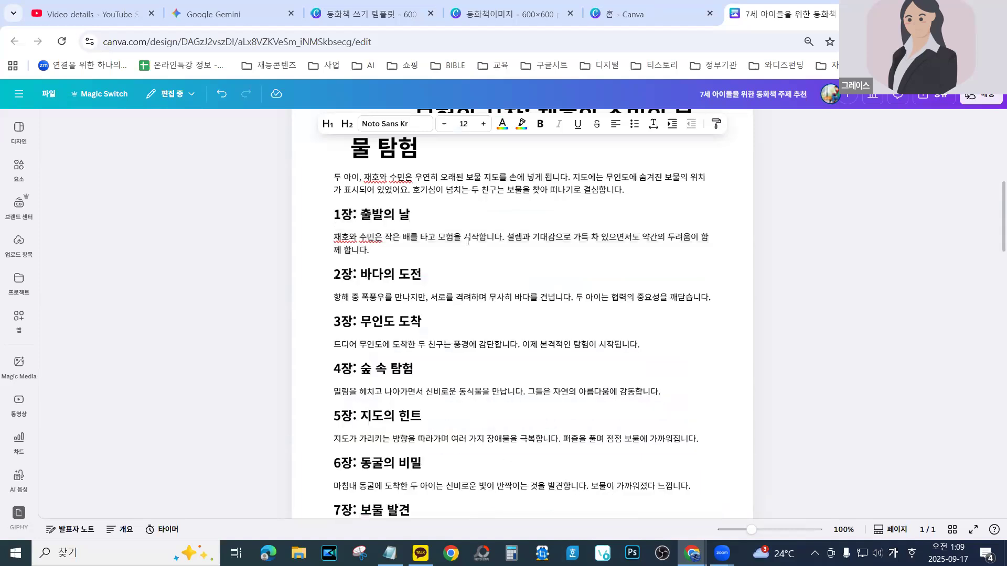
# Locate the newly added illustration prompts for chapters 1 to 10 between the story and the epilogue and copy them
pyautogui.scroll(-20, 468, 241)
pyautogui.scroll(-12, 459, 242)
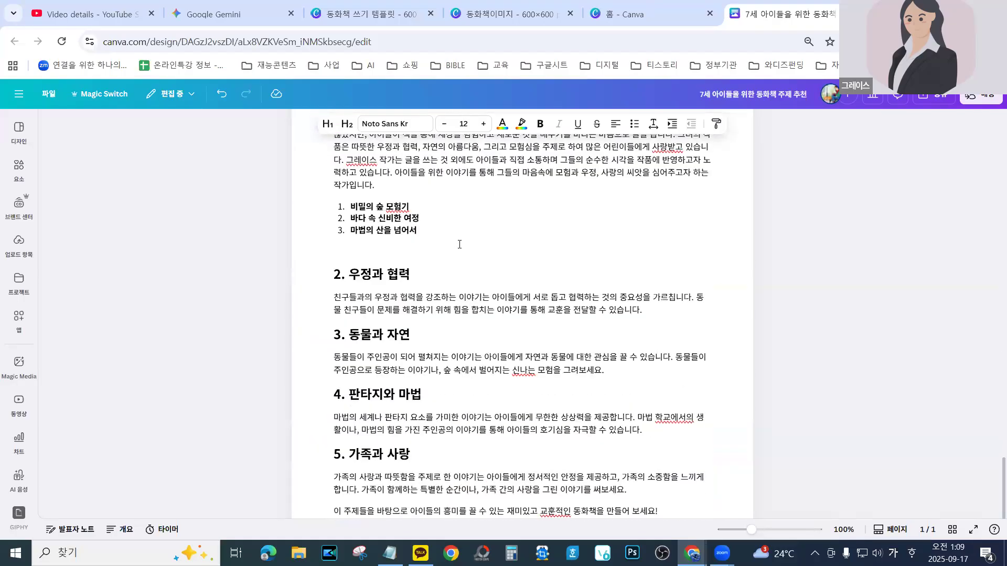
pyautogui.scroll(-2, 460, 245)
pyautogui.scroll(10, 405, 360)
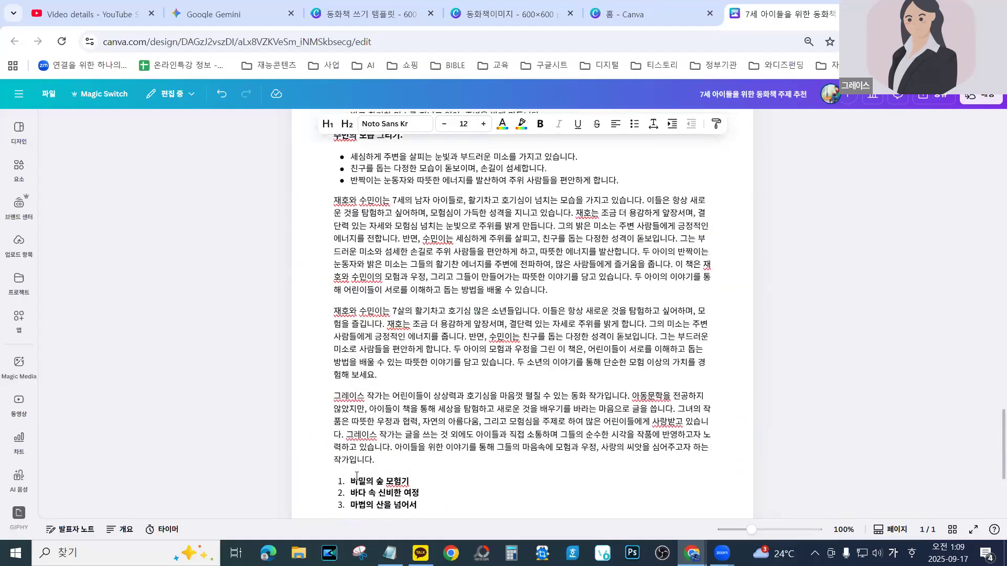
pyautogui.scroll(4, 366, 349)
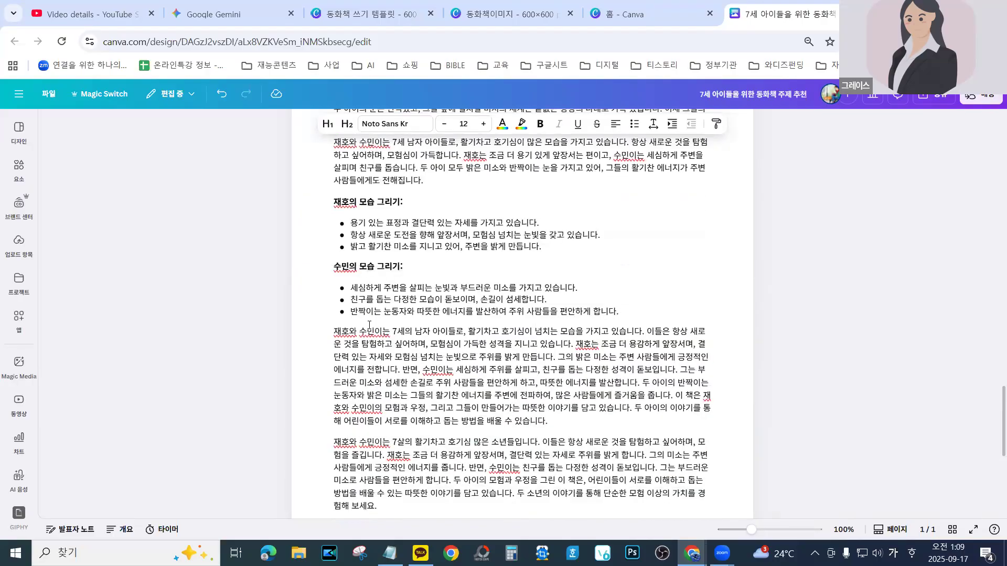
pyautogui.scroll(15, 369, 325)
pyautogui.scroll(6, 370, 328)
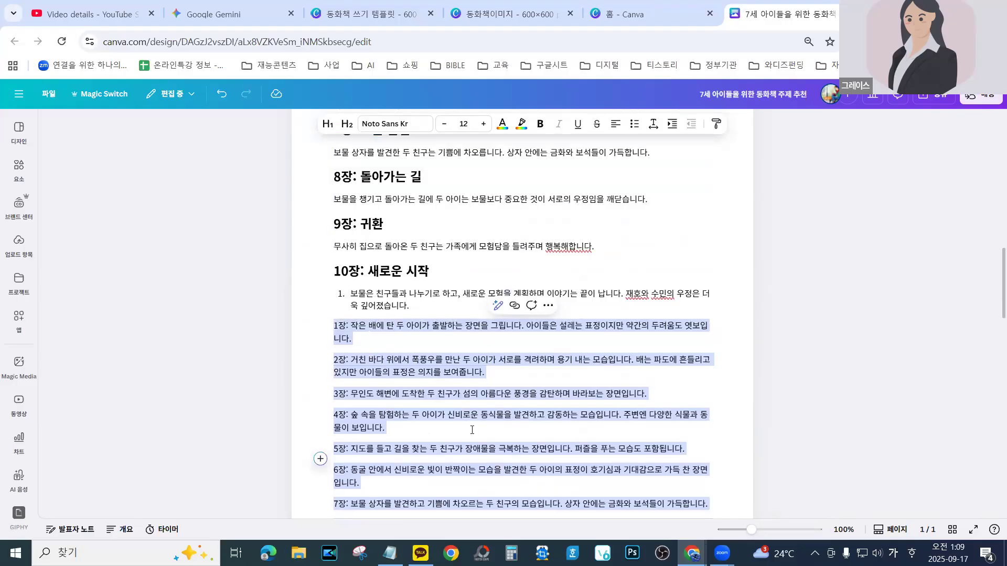
pyautogui.scroll(-3, 472, 430)
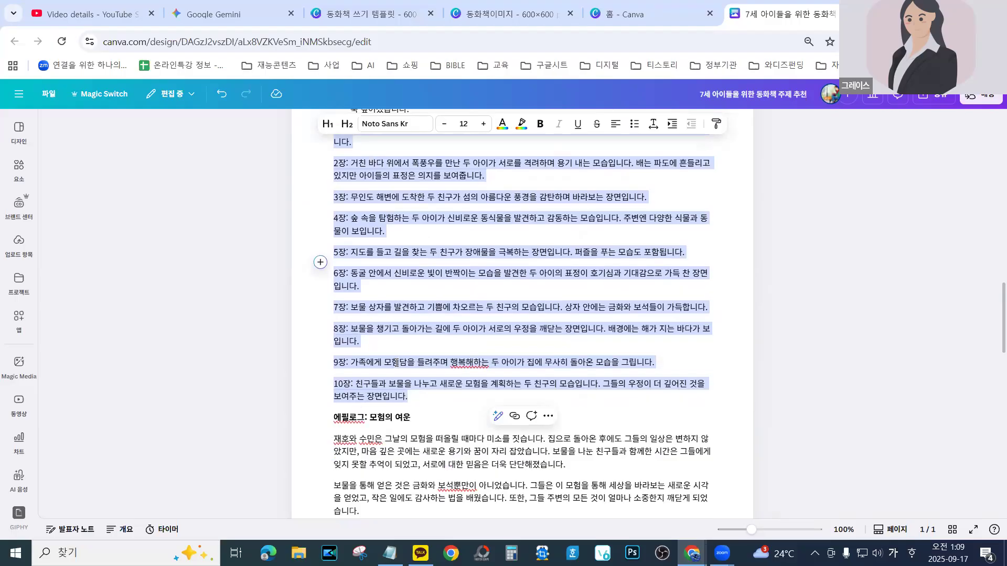
pyautogui.rightClick(396, 362)
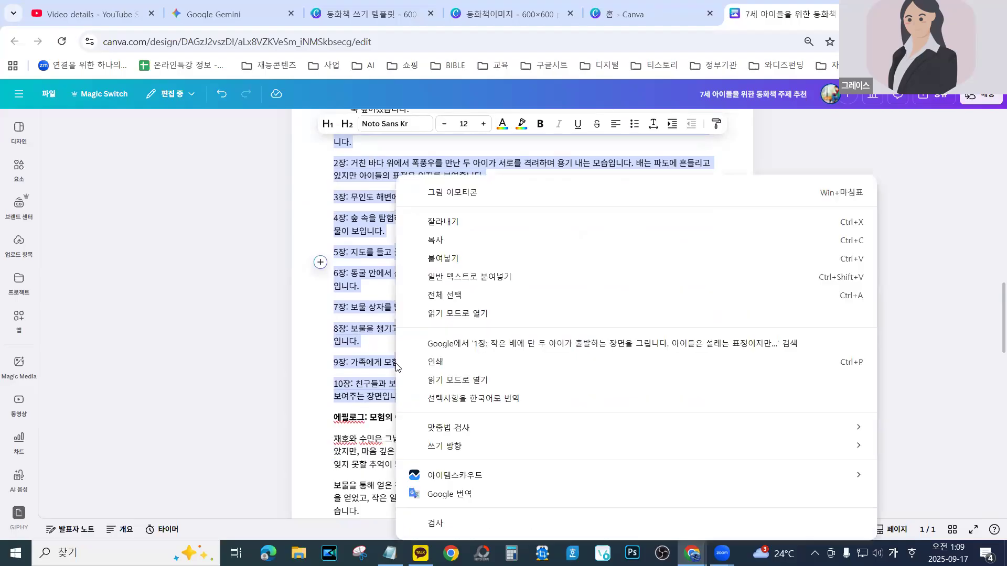
pyautogui.click(438, 240)
# Insert blank lines after the author introduction and paste the copied chapter illustration prompts there
pyautogui.scroll(-15, 422, 463)
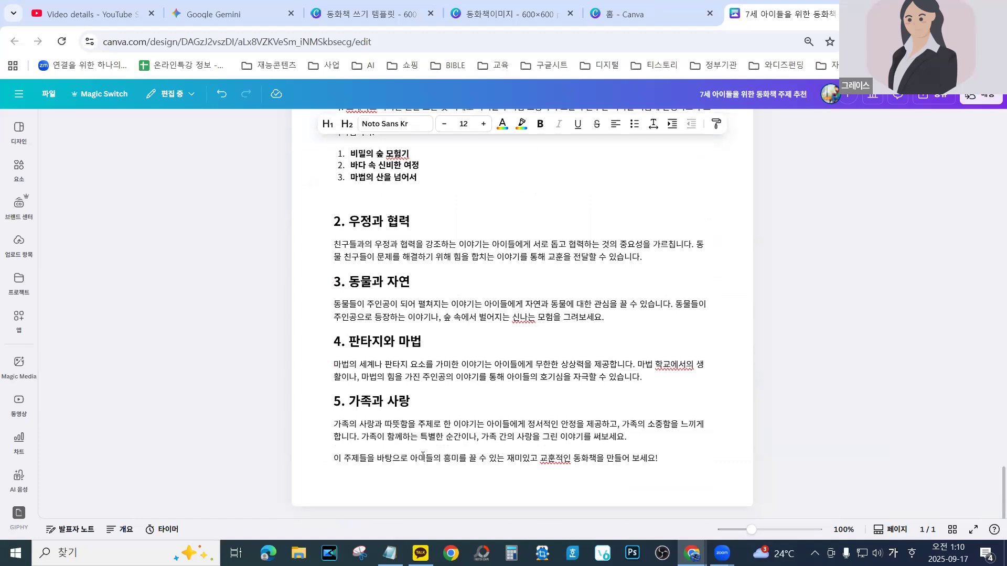
pyautogui.click(673, 459)
pyautogui.press('Return')
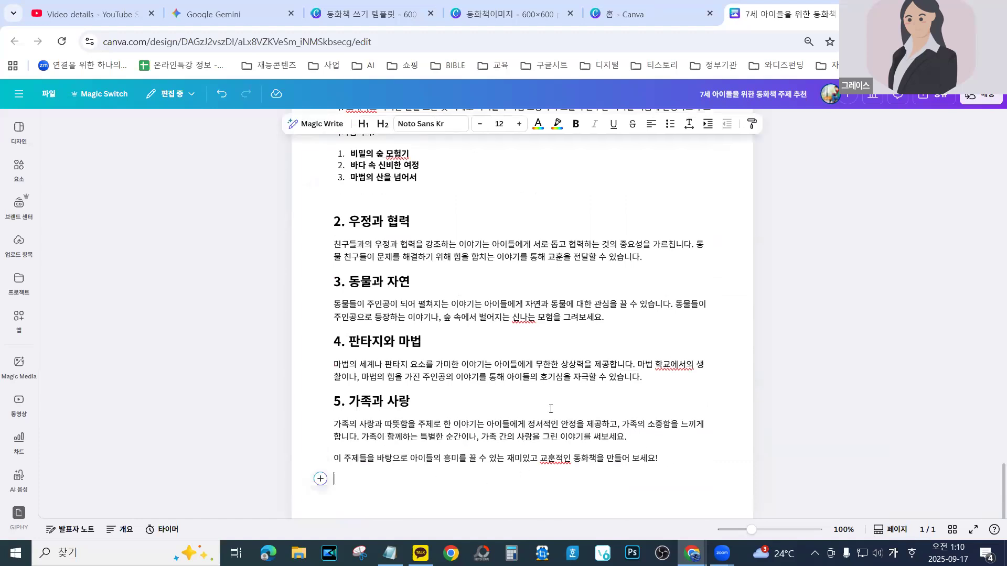
pyautogui.scroll(4, 550, 409)
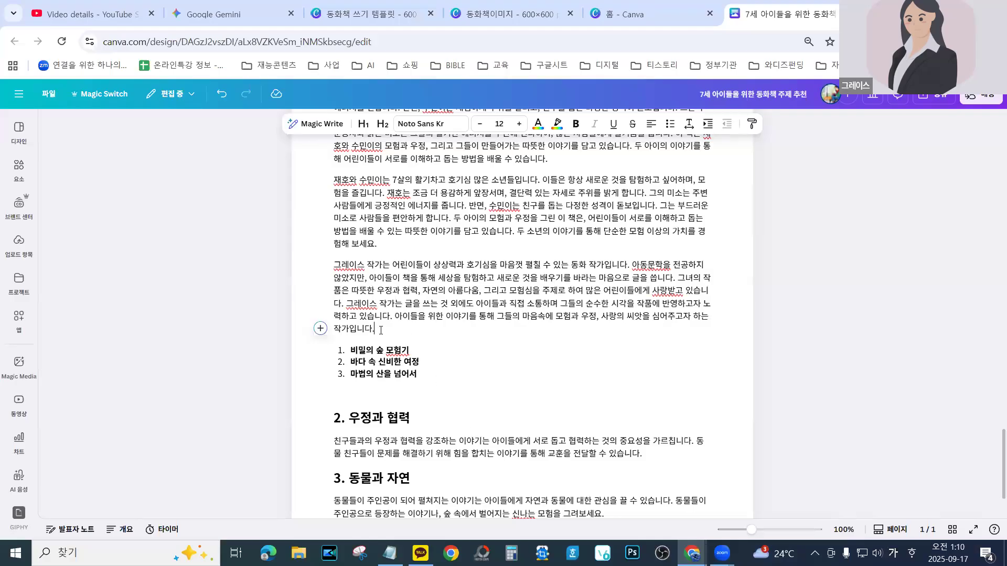
pyautogui.press('Return')
pyautogui.press('Return')
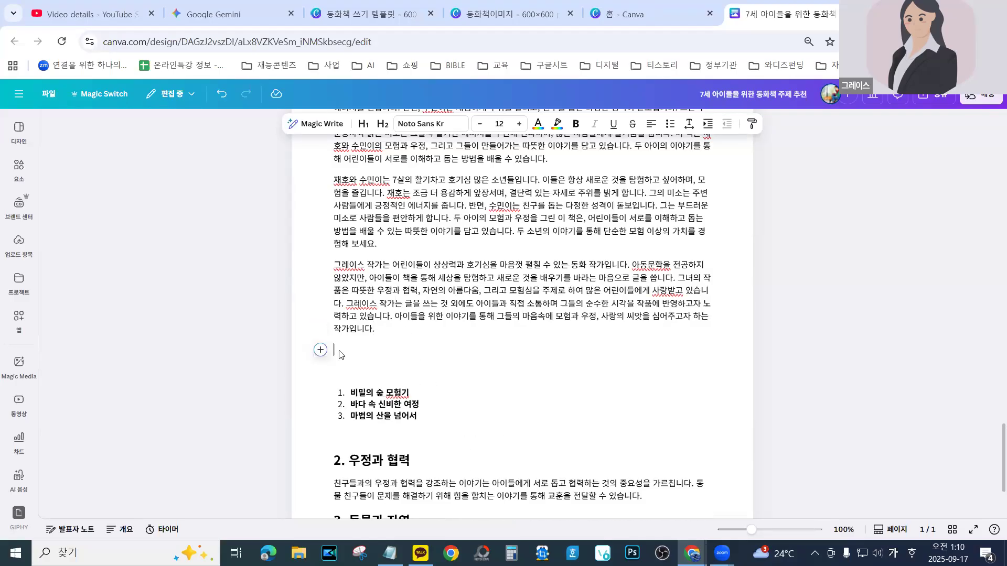
pyautogui.rightClick(340, 350)
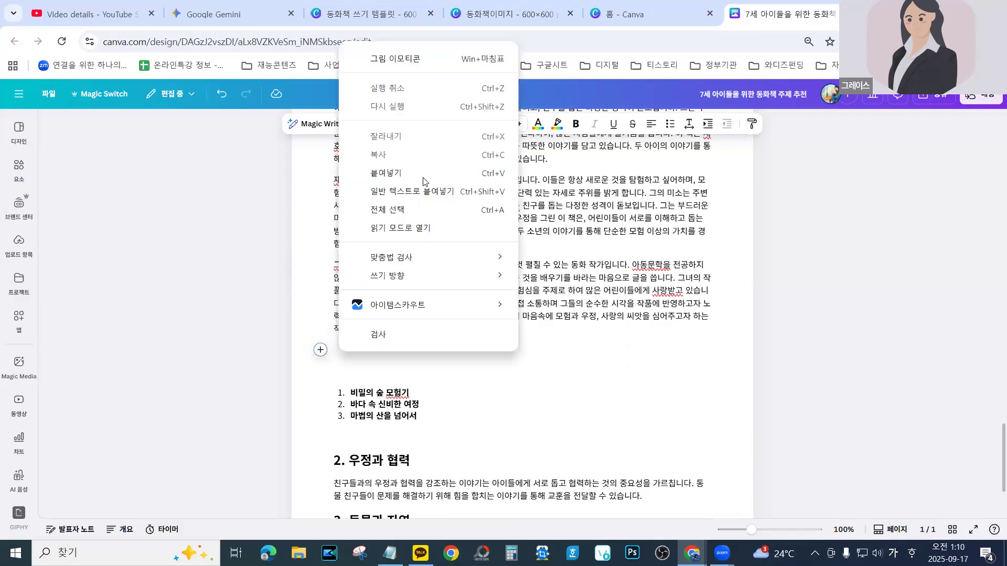
pyautogui.click(385, 173)
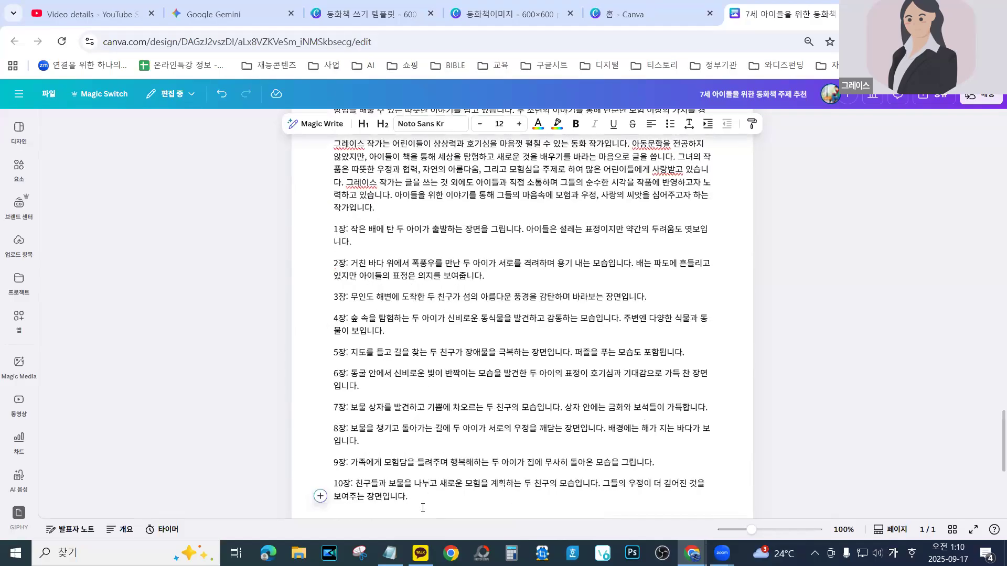
# Select the pasted illustration prompts for chapters 1 to 10, start a custom Magic Write transformation and check the character descriptions above
pyautogui.moveTo(411, 497); pyautogui.dragTo(332, 230)
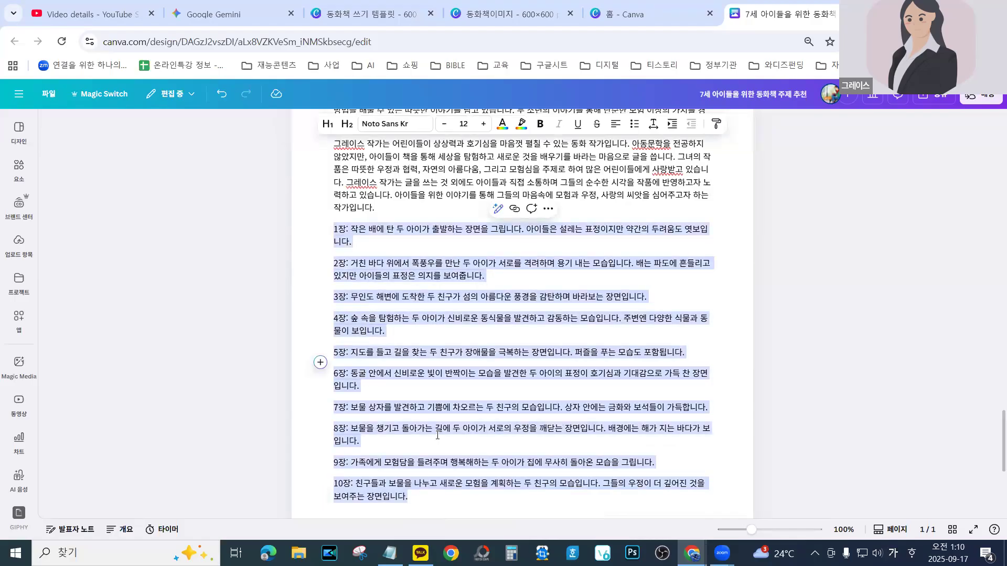
pyautogui.click(495, 210)
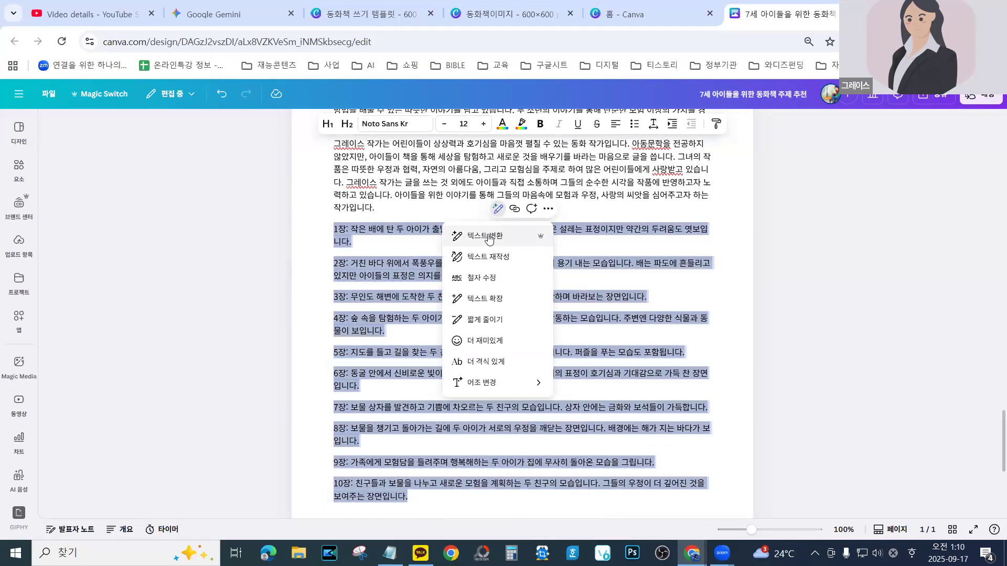
pyautogui.click(472, 234)
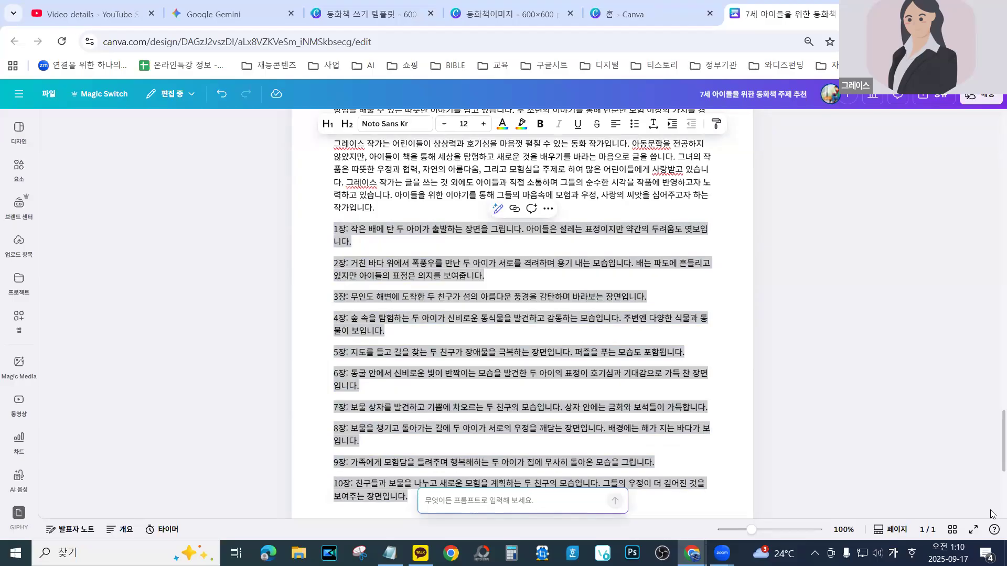
pyautogui.scroll(6, 355, 348)
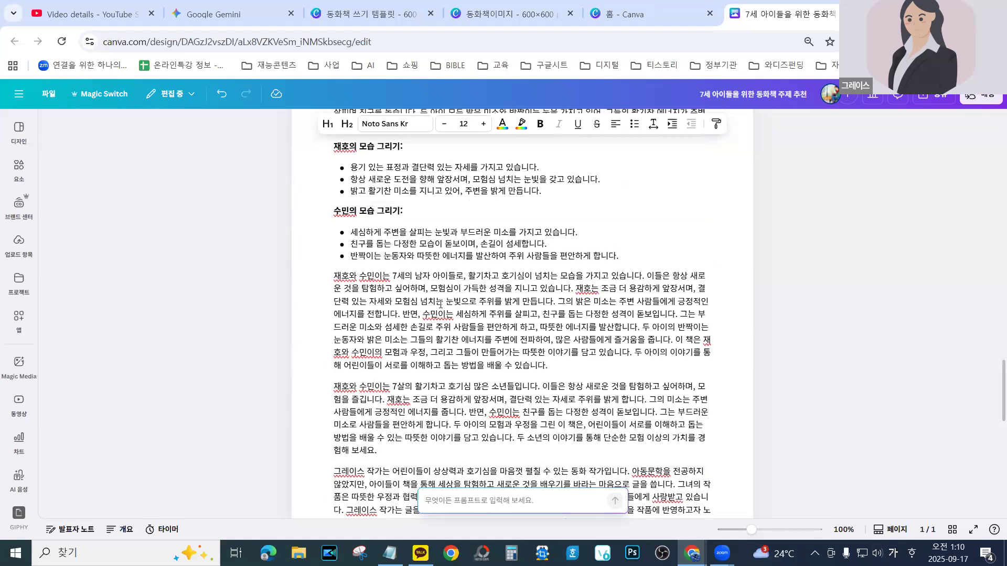
pyautogui.scroll(-8, 448, 383)
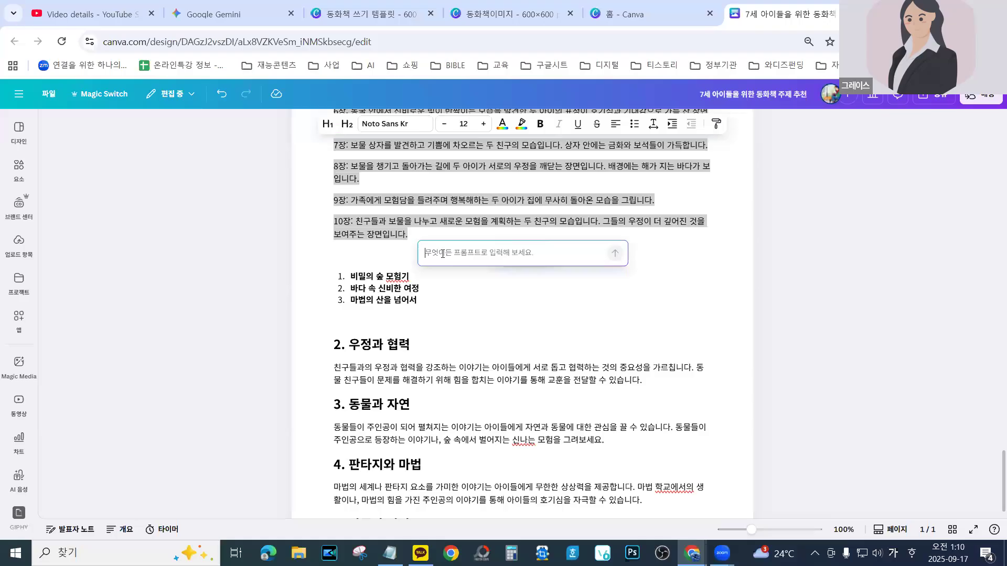
# Generate prompts drawing the two main characters consistently, with the ending "일관성을 유지하도록 두 인물을 그리는 프롬프트 작성해줘.", and add them below the existing chapter prompts
pyautogui.write('재')
pyautogui.write('호오')
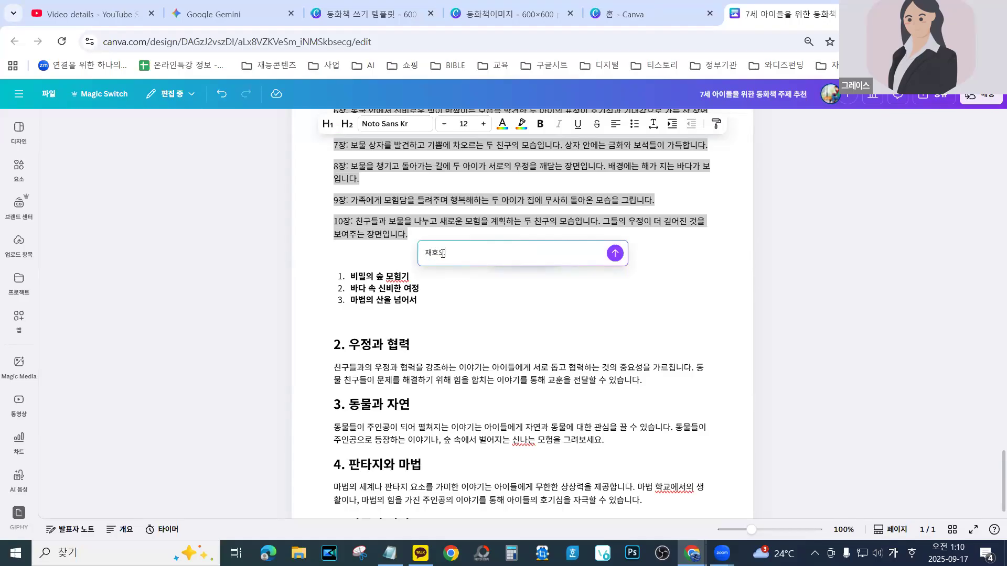
pyautogui.write(' 숲')
pyautogui.write('민이')
pyautogui.write('의 그림')
pyautogui.press('BackSpace')
pyautogui.write('모습이 일관성을 ㅇ')
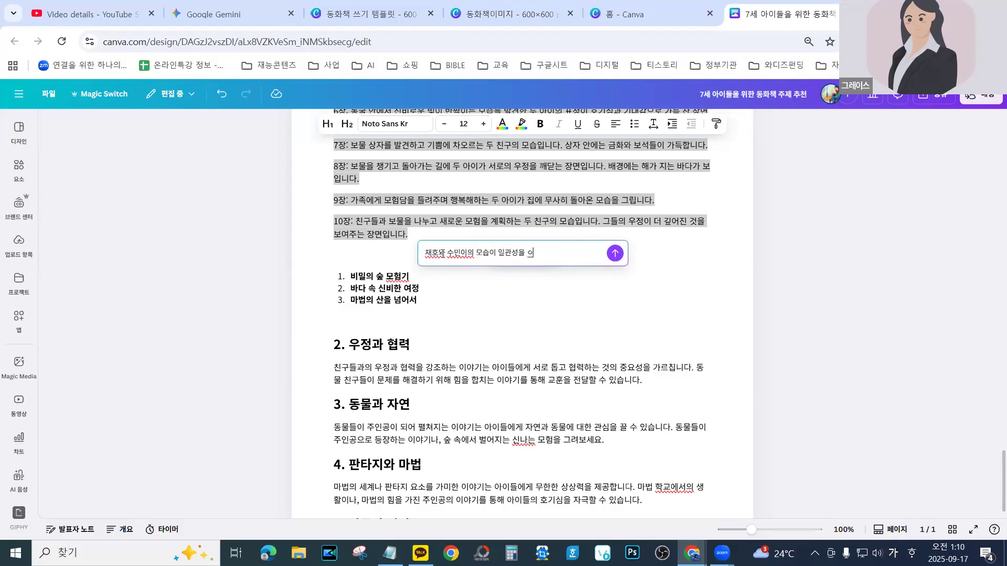
pyautogui.write('ㅜ')
pyautogui.write('지하도록')
pyautogui.write(' 두 인물을')
pyautogui.write(' ㄱ')
pyautogui.write('리는')
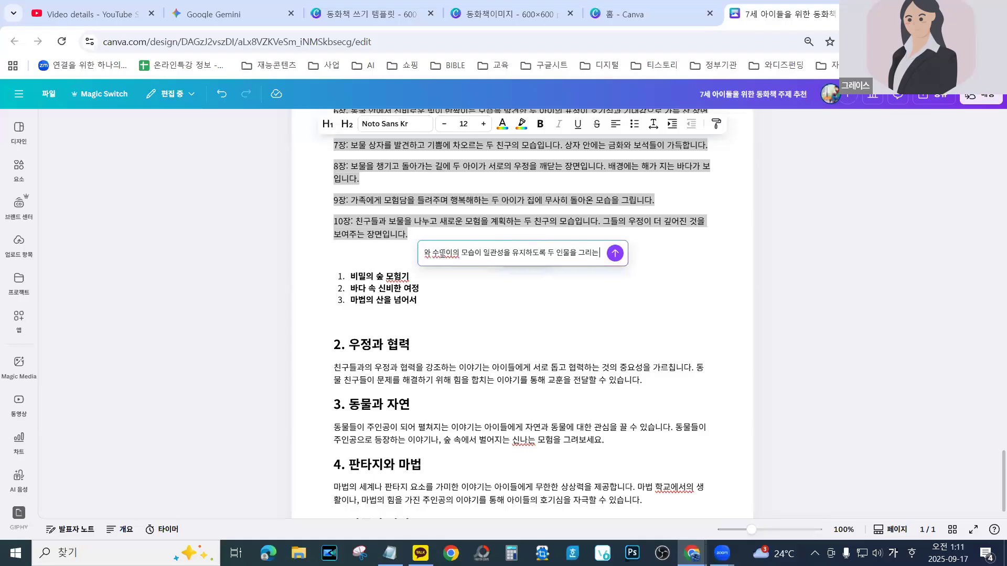
pyautogui.write(' 프로프트 자')
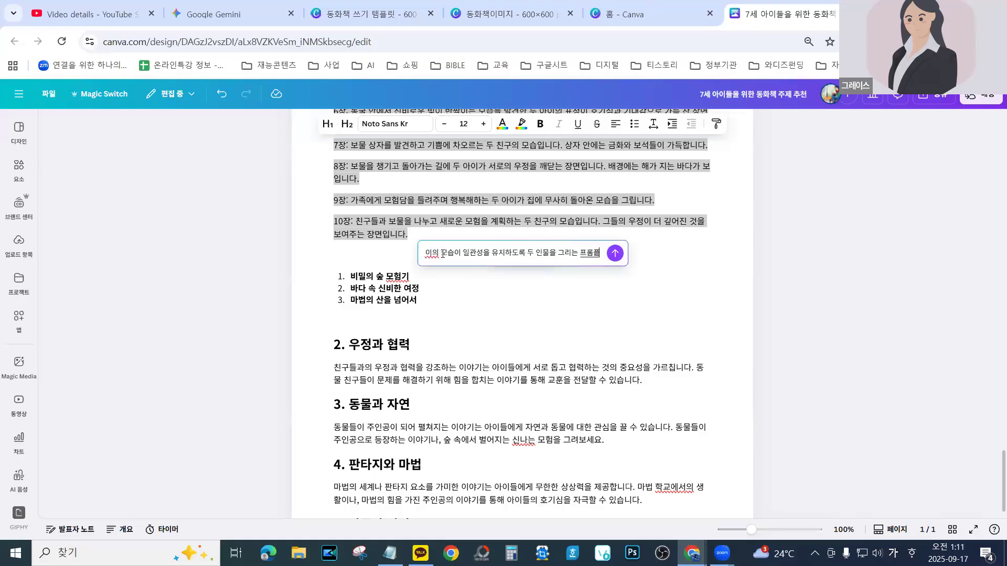
pyautogui.write('성해줘')
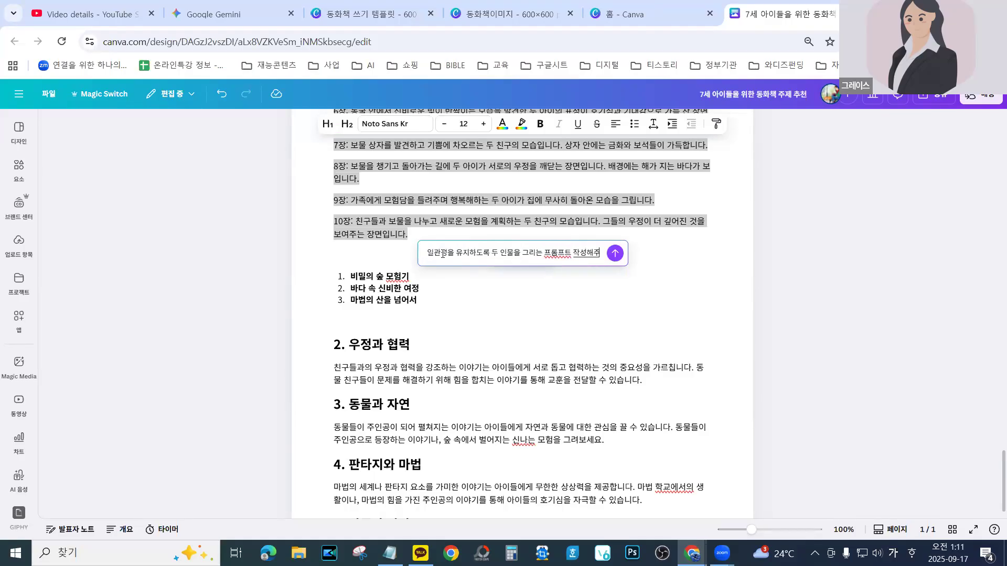
pyautogui.write('.')
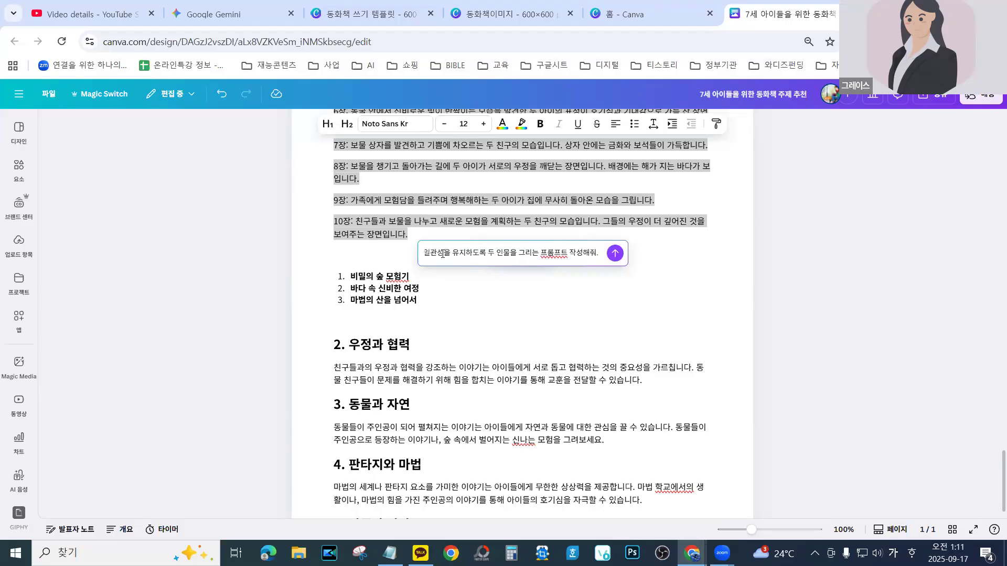
pyautogui.press('Return')
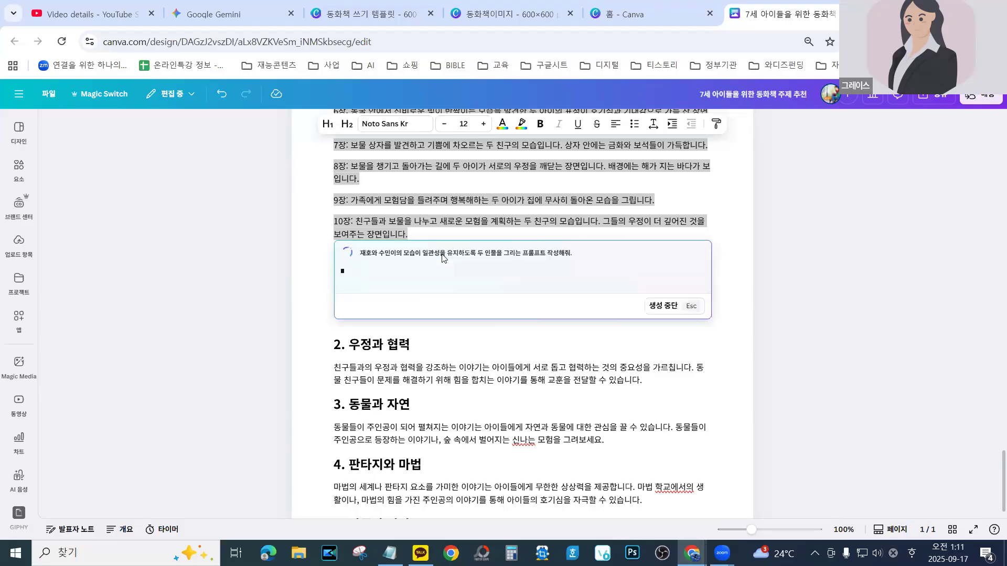
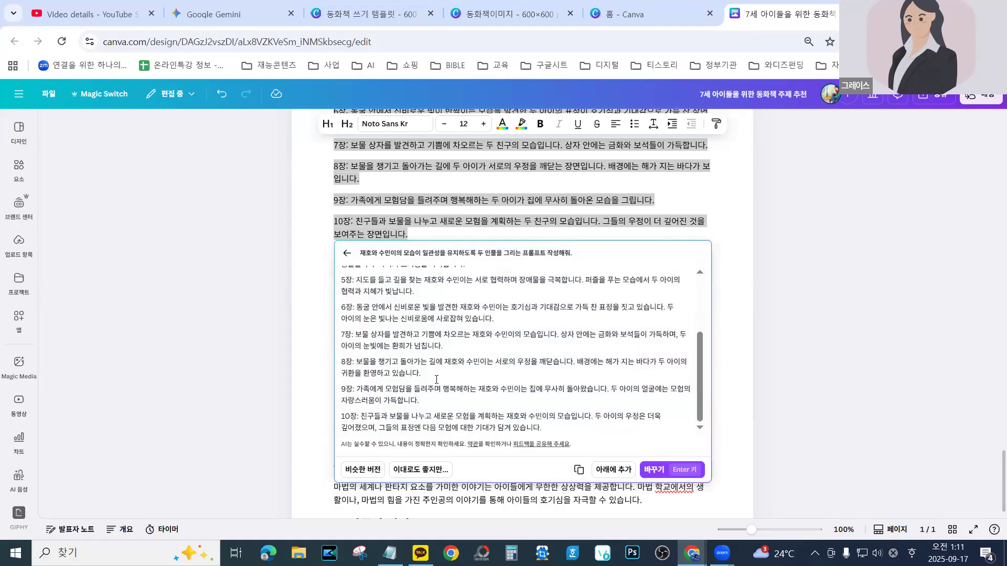
pyautogui.click(606, 474)
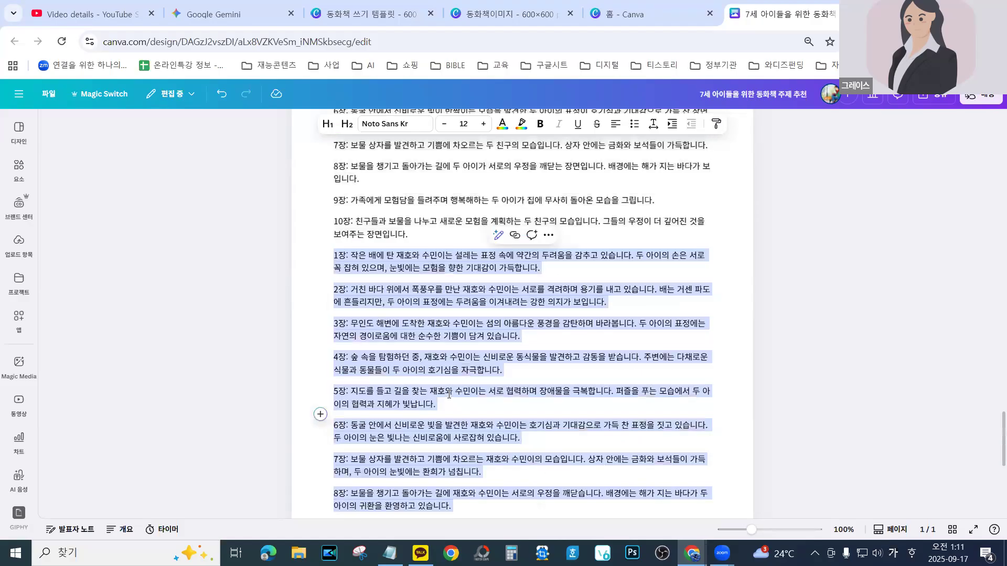
# Transform the newly added chapter prompts with the custom request "등장인물 그리는 프롬프트 작성해줘." and review the generated text for all ten chapters
pyautogui.scroll(-5, 448, 394)
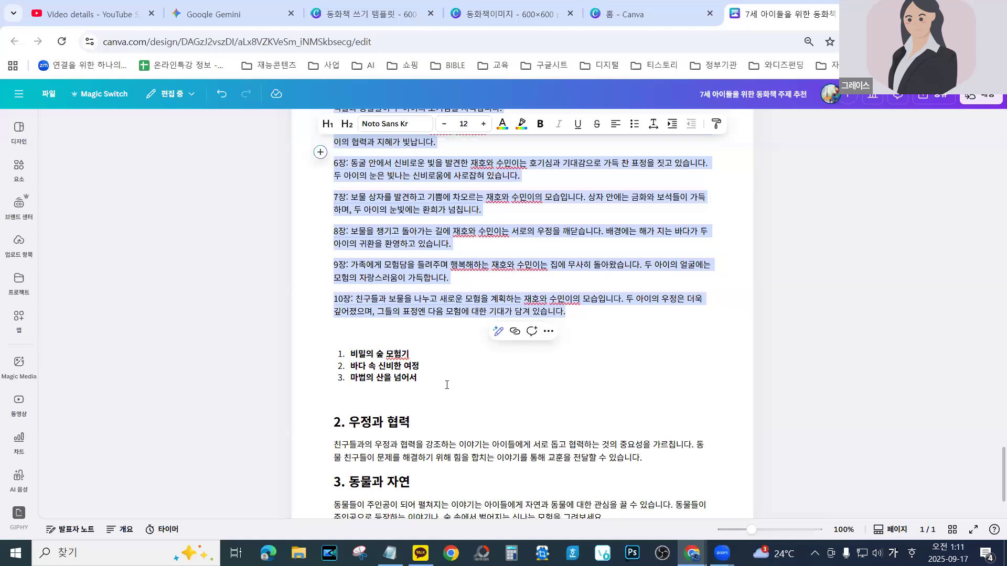
pyautogui.scroll(-4, 447, 385)
pyautogui.scroll(5, 446, 382)
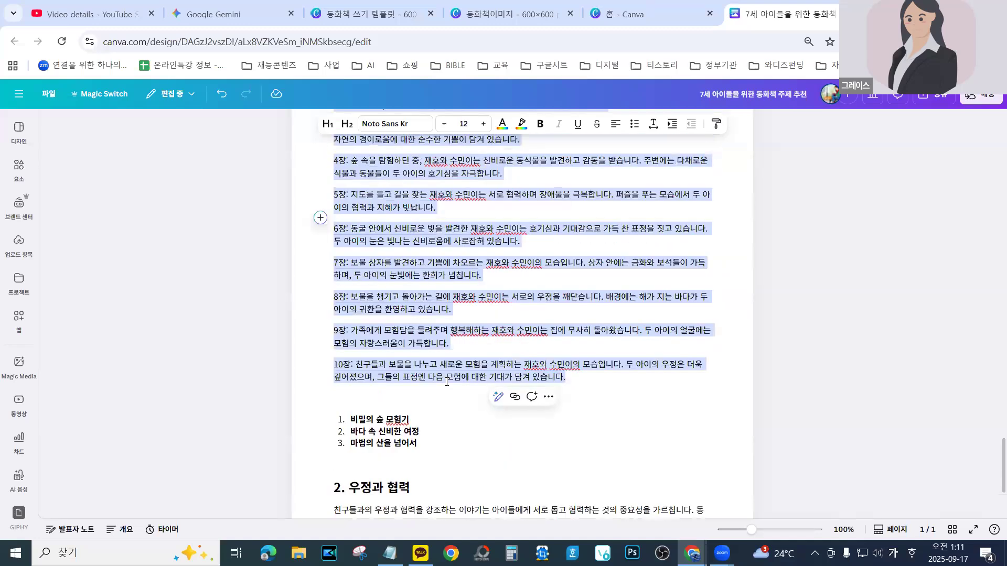
pyautogui.click(499, 399)
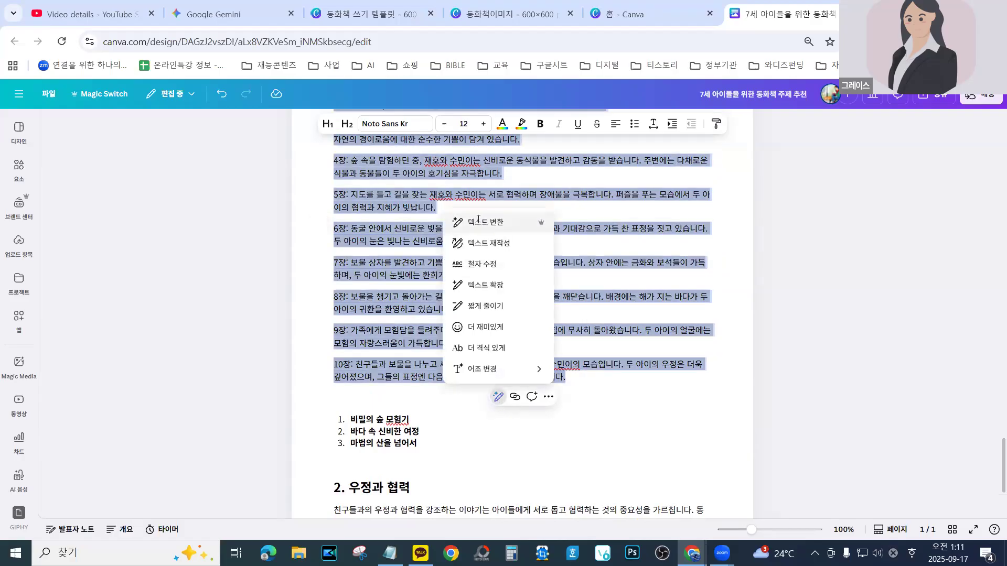
pyautogui.click(479, 223)
pyautogui.write('등장에')
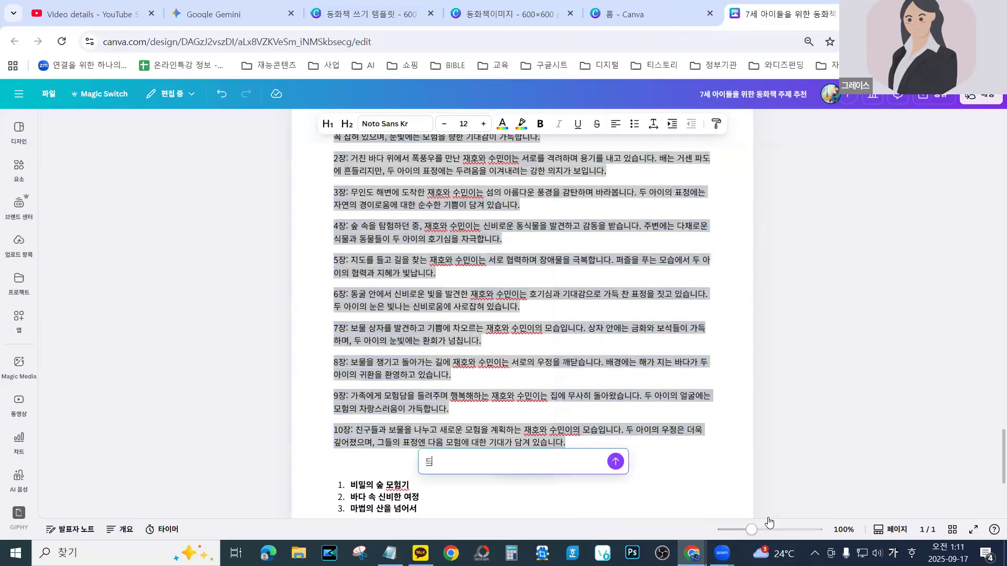
pyautogui.write('물 그리는 프롬프트 재')
pyautogui.press('BackSpace')
pyautogui.write('작성해줘')
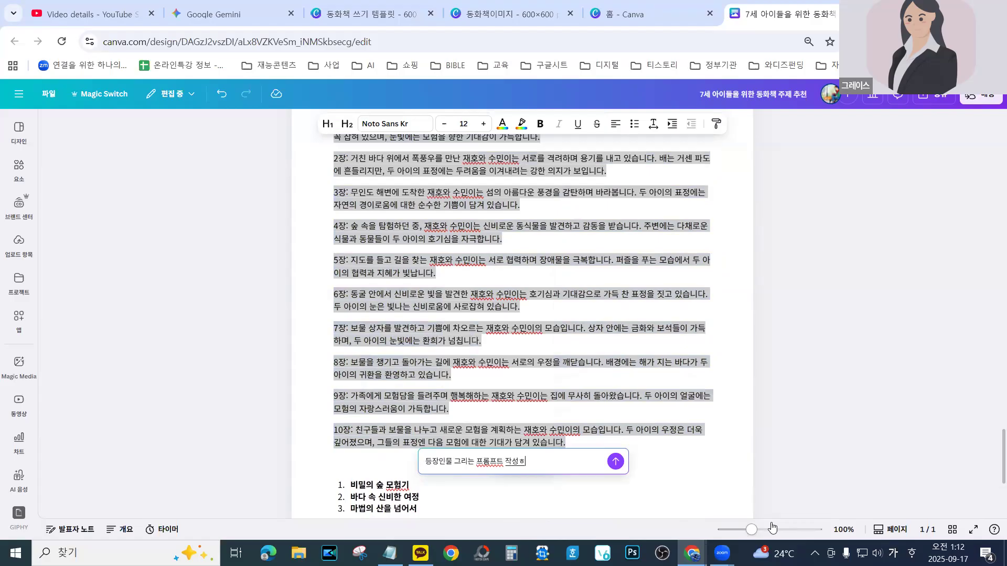
pyautogui.write('.')
pyautogui.press('Return')
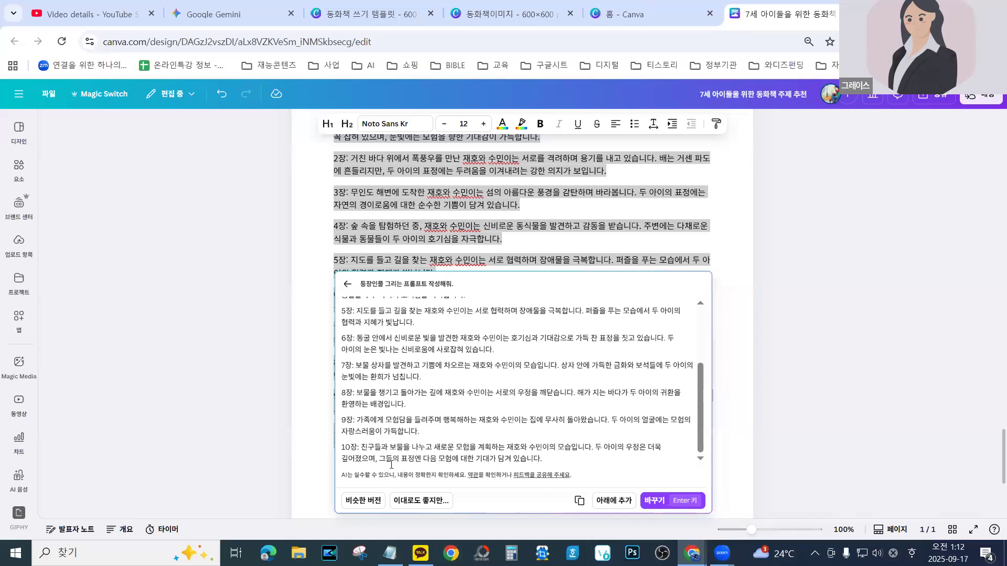
pyautogui.scroll(3, 399, 465)
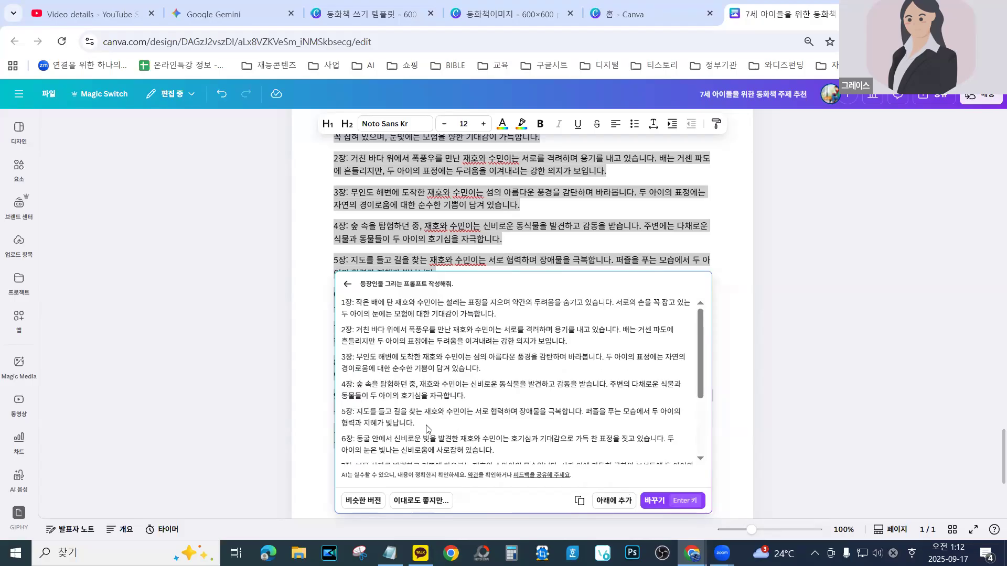
pyautogui.scroll(-2, 430, 405)
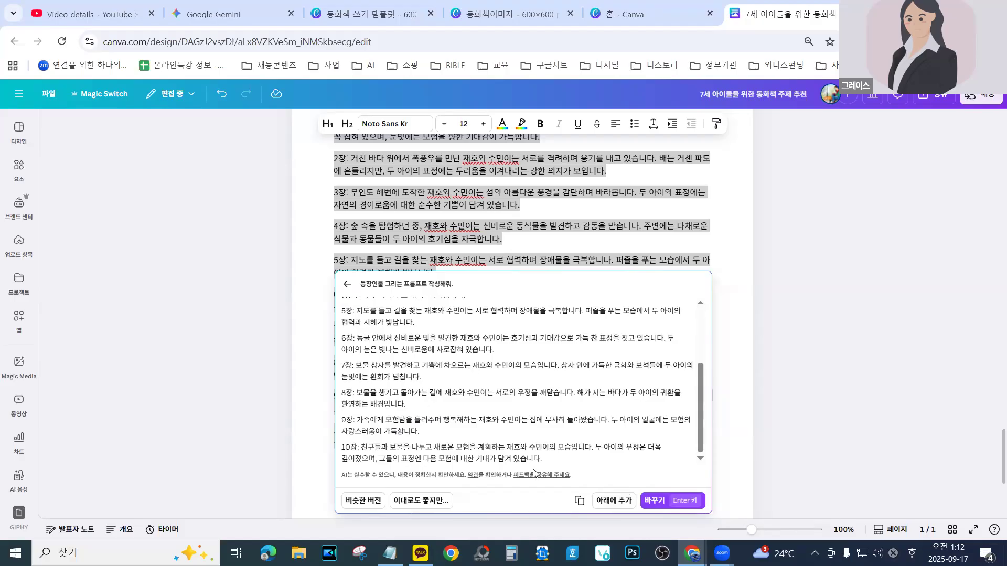
# Refine the generated prompts with "프롬프트가 너무 길어 좀더 간략하게 자성해줘." and copy the shortened version
pyautogui.click(411, 502)
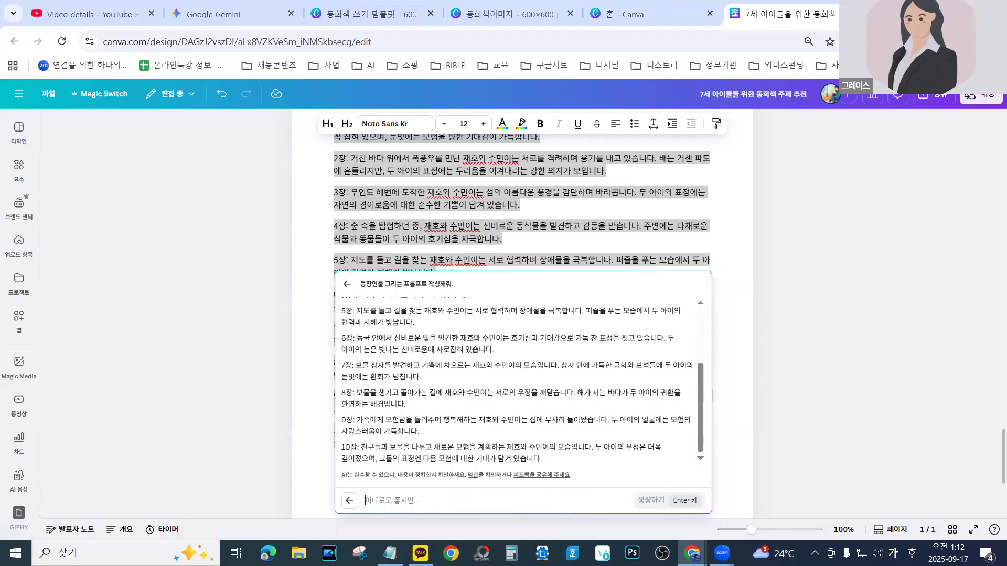
pyautogui.write('프롬프트가 너무 길어')
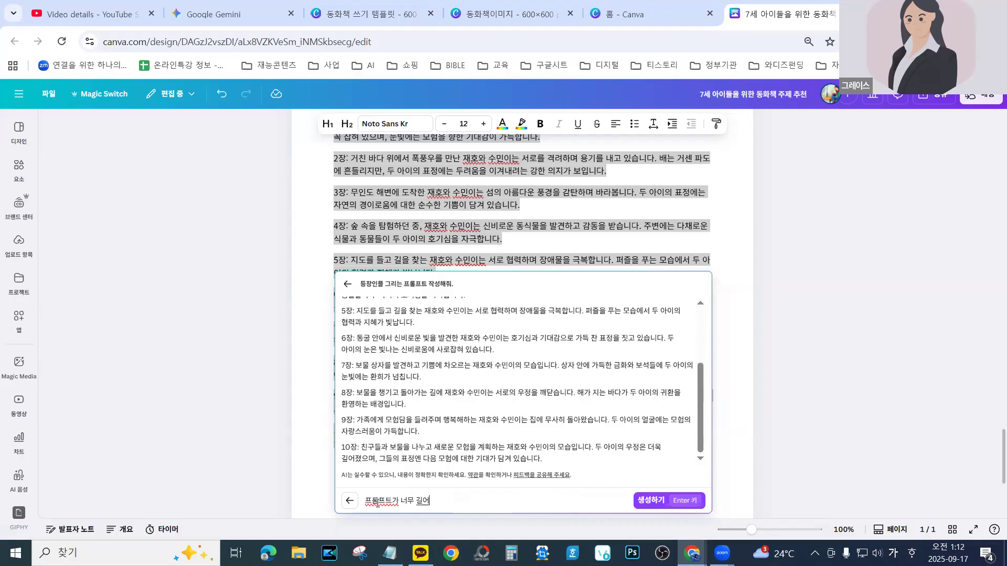
pyautogui.press('BackSpace')
pyautogui.write('좀더')
pyautogui.write(' 개')
pyautogui.write('략하게')
pyautogui.write(' 자성햬')
pyautogui.write('줘')
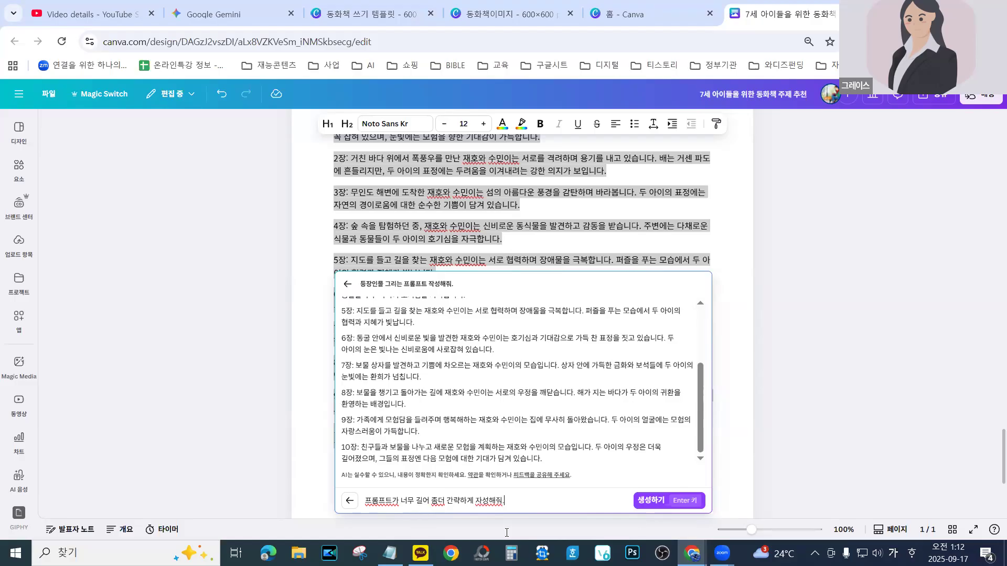
pyautogui.click(649, 502)
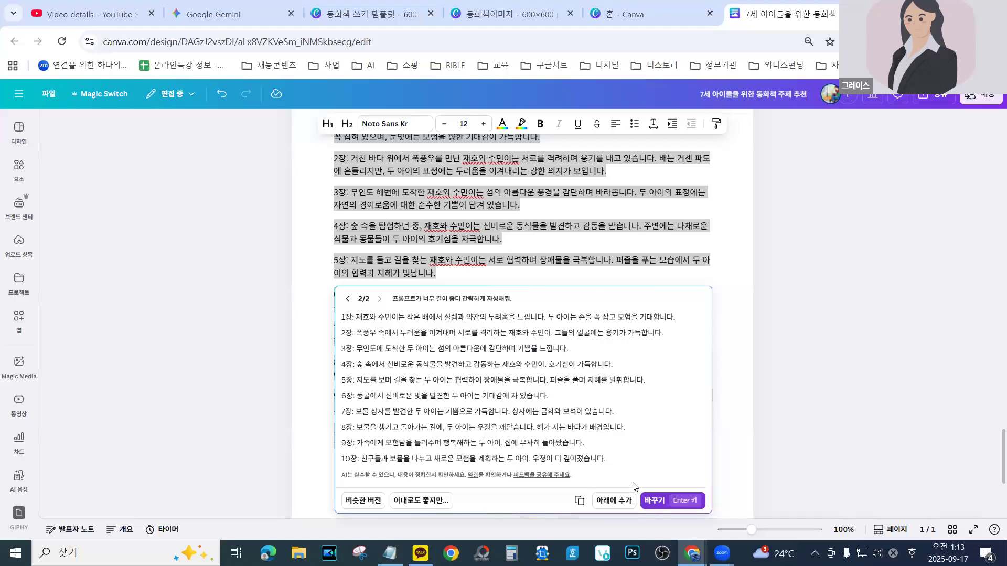
pyautogui.click(579, 501)
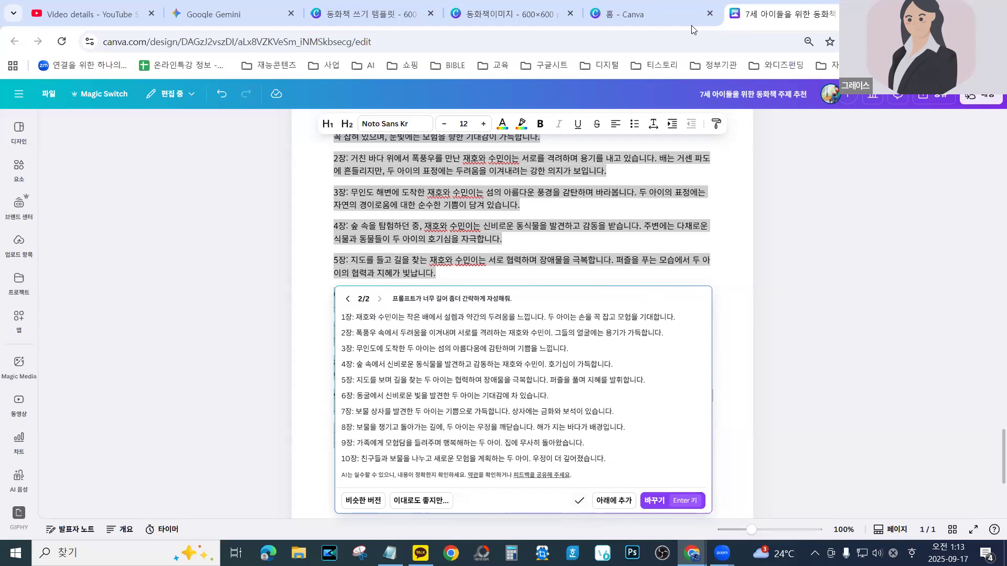
# Switch to ChatGPT by opening the bookmarked chat "성경 구절 그림화" in place of the Canva home page
pyautogui.click(635, 14)
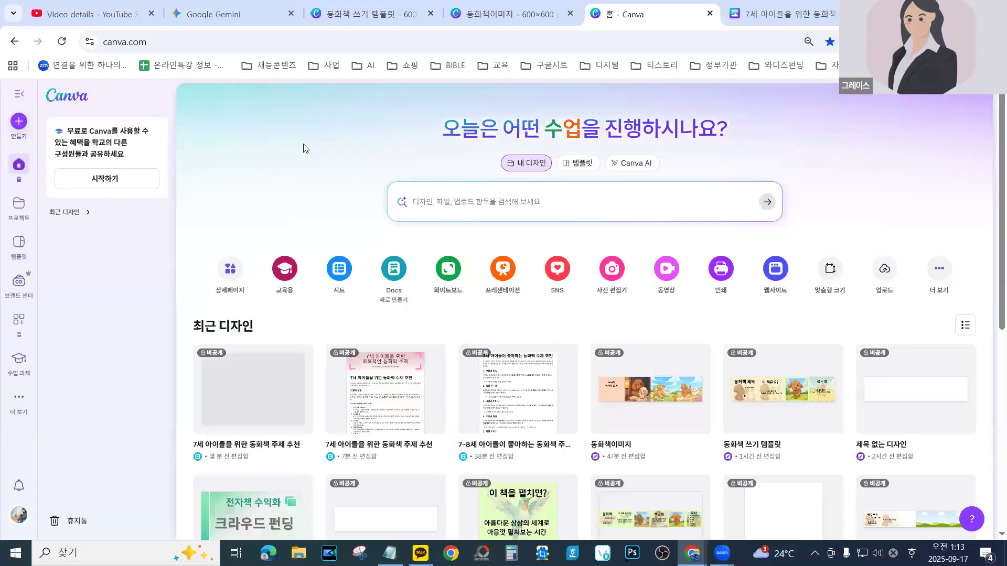
pyautogui.click(271, 65)
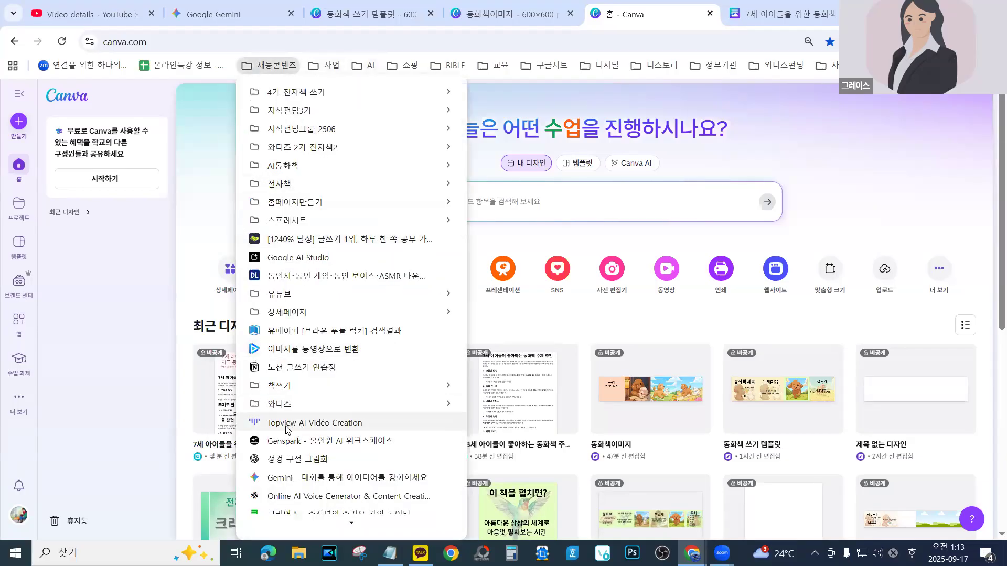
pyautogui.click(275, 461)
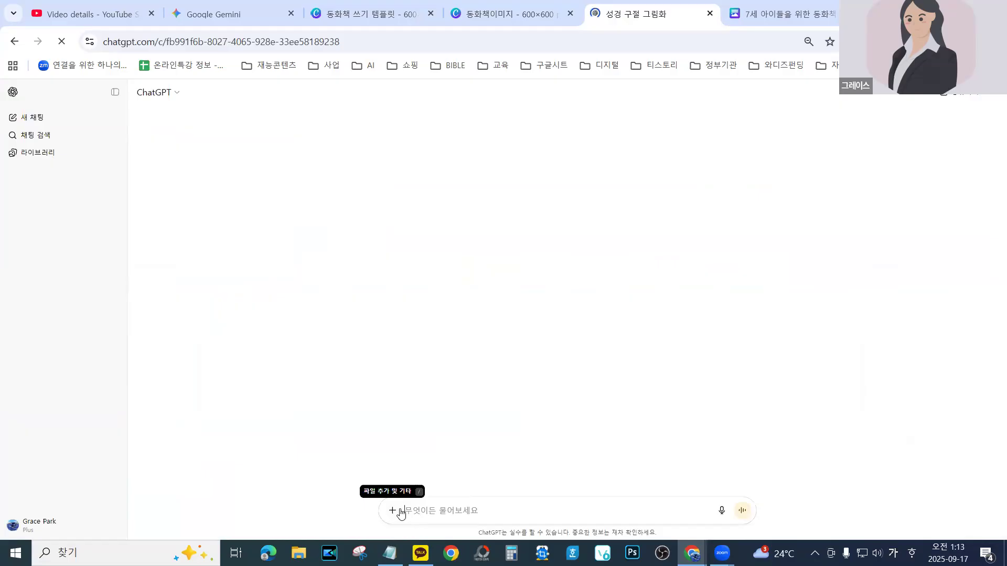
# Write the message "다음 글의 그림을 그리도록 프롬프트 가략하게 작성해줘." and paste the copied ten-chapter text after it
pyautogui.write('다의 글이')
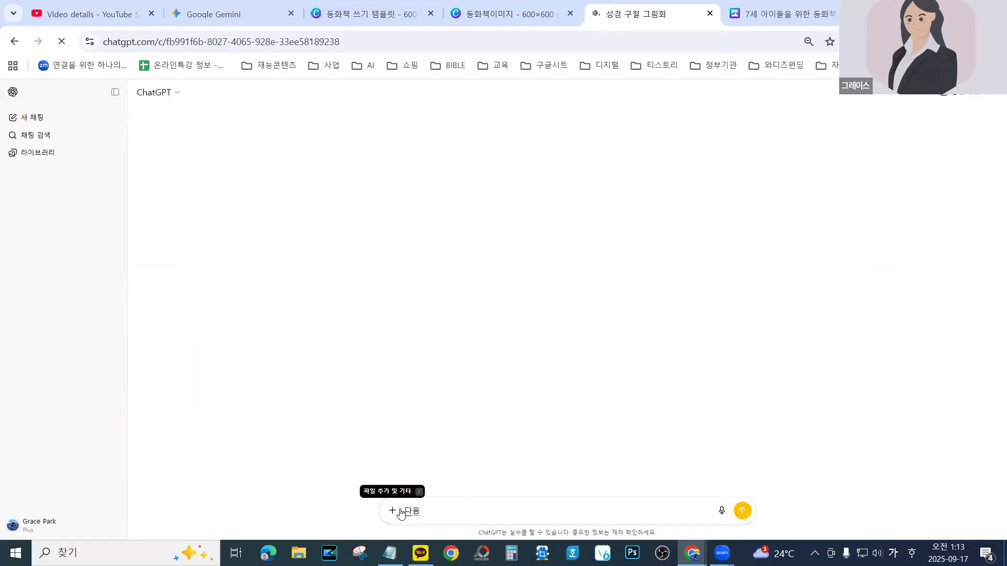
pyautogui.press('BackSpace')
pyautogui.write('의')
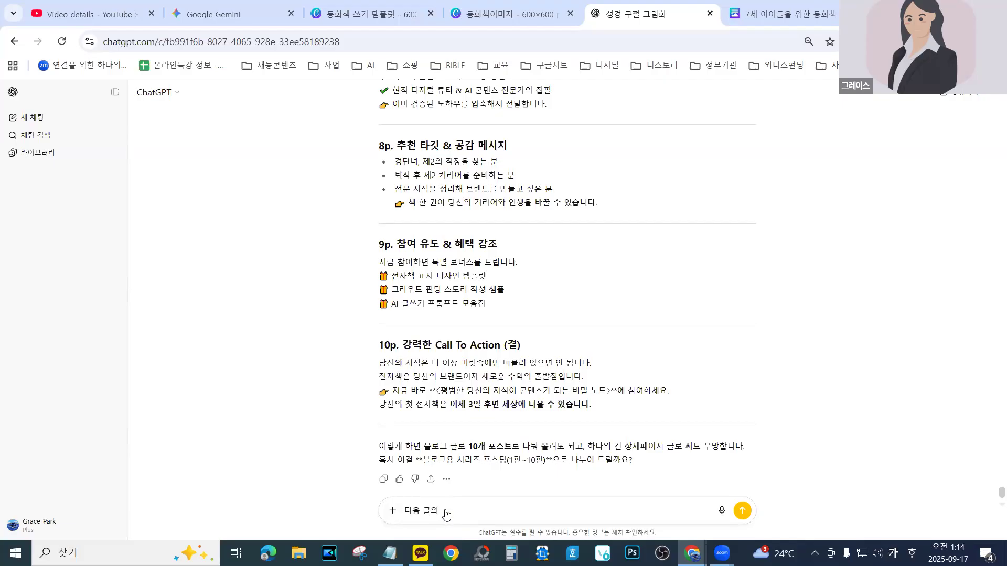
pyautogui.write('rmfa')
pyautogui.press('BackSpace')
pyautogui.press('BackSpace')
pyautogui.press('BackSpace')
pyautogui.press('BackSpace')
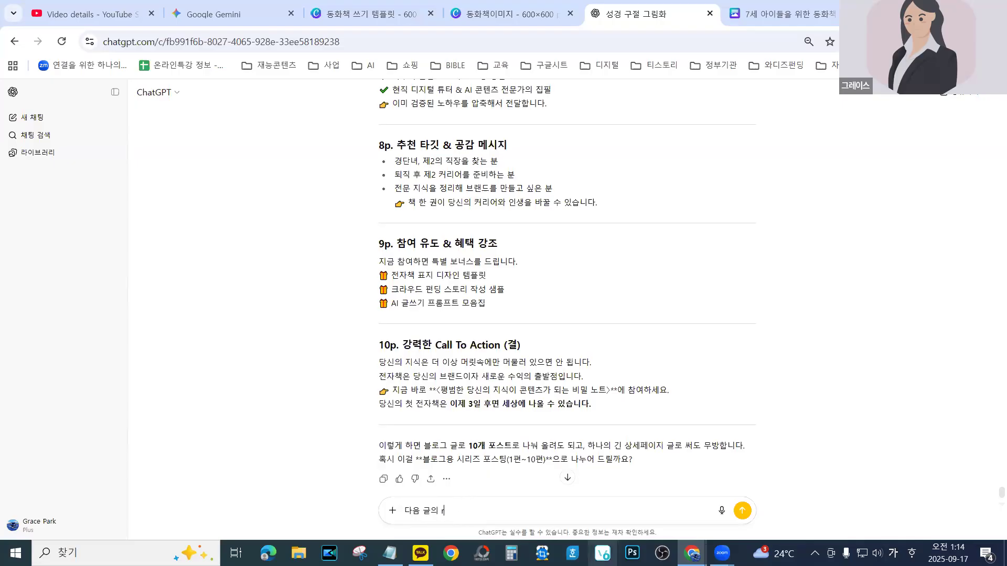
pyautogui.press('BackSpace')
pyautogui.write('그림')
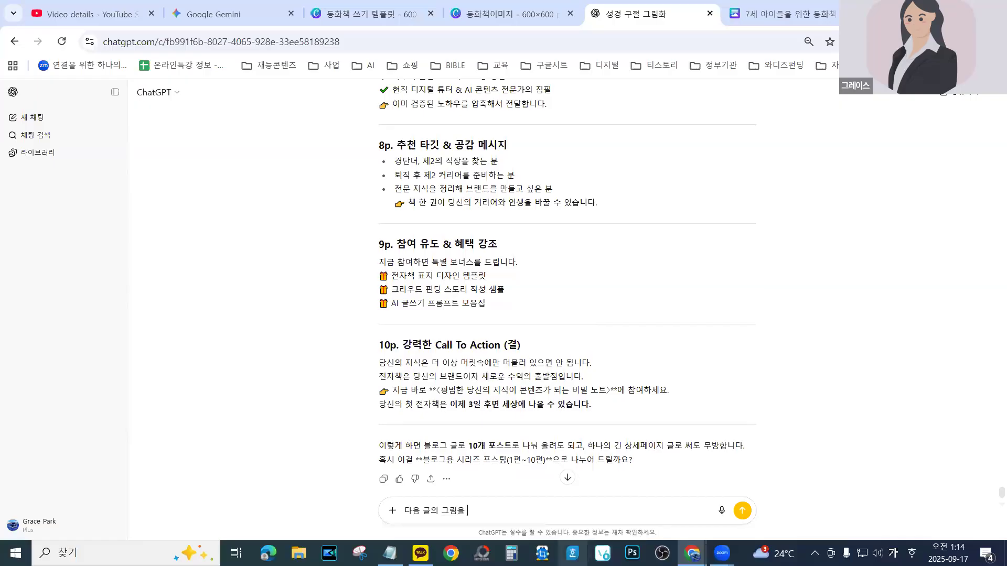
pyautogui.write('을 ')
pyautogui.write('그리도록 ㅍ')
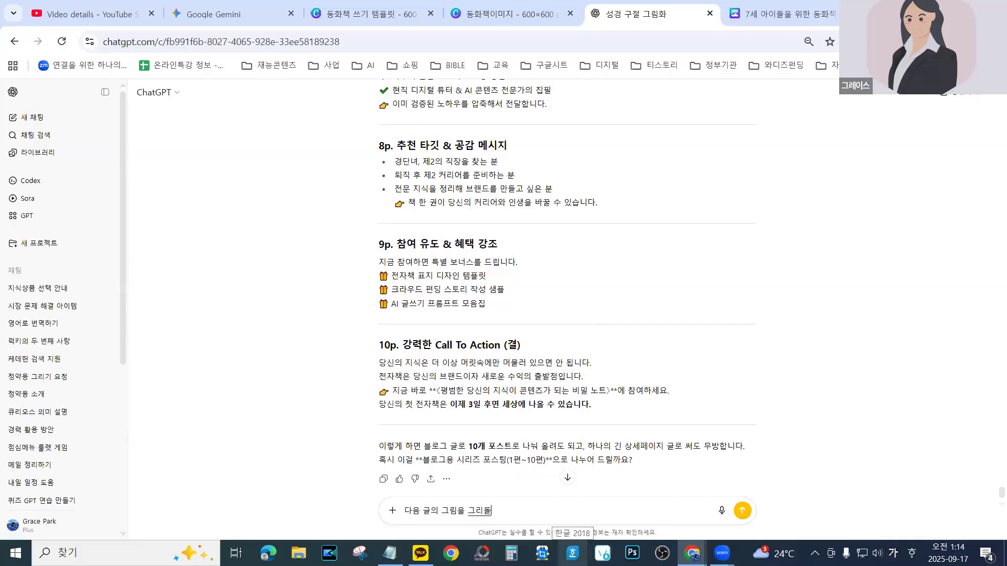
pyautogui.write('ㅡㄹㅗㅁㅍㅡㅌㅡ ')
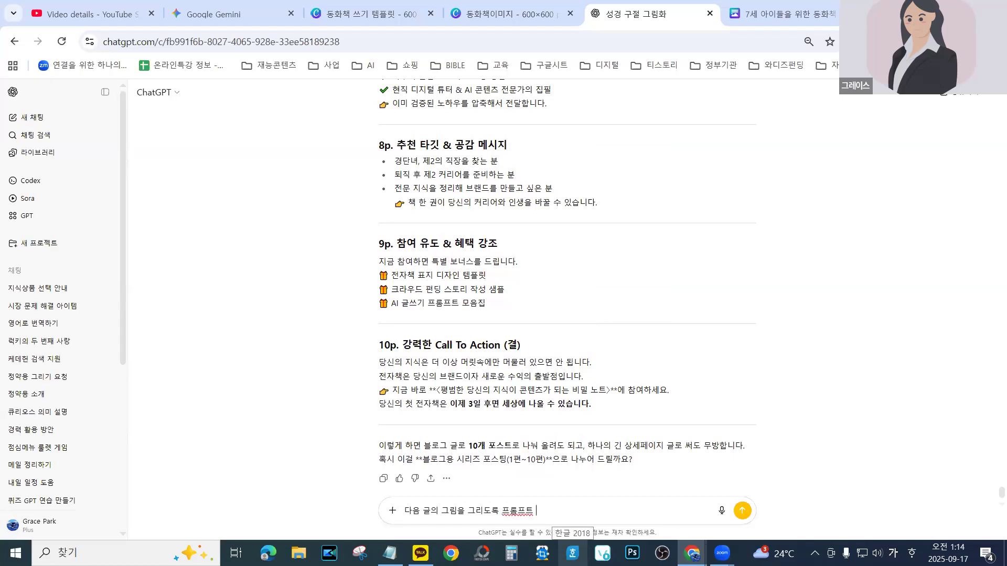
pyautogui.write('ㄱㅏㄹㅐㄱㅎㅏㄱㅔ ')
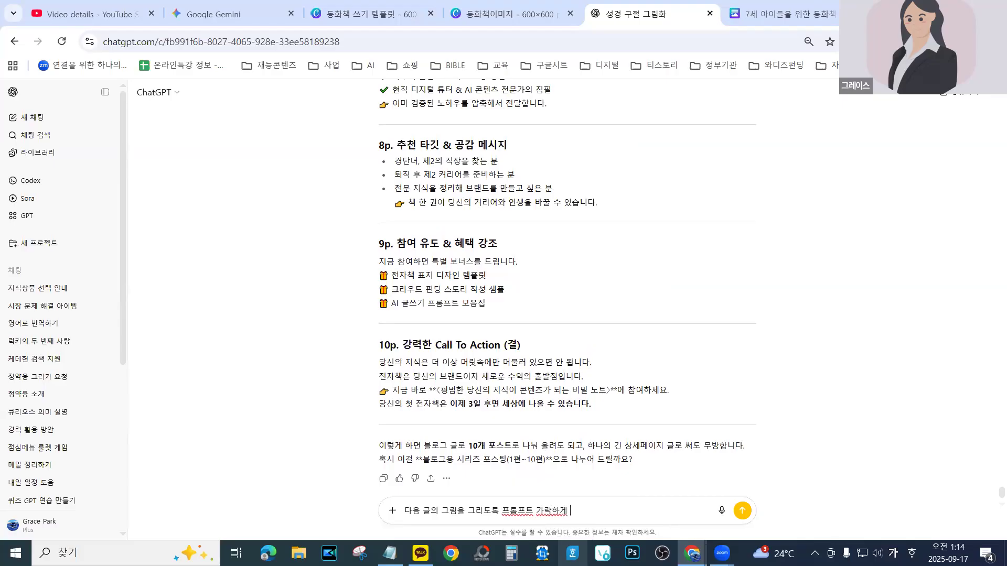
pyautogui.write('작성해줘.')
pyautogui.hotkey('ctrl', 'v')
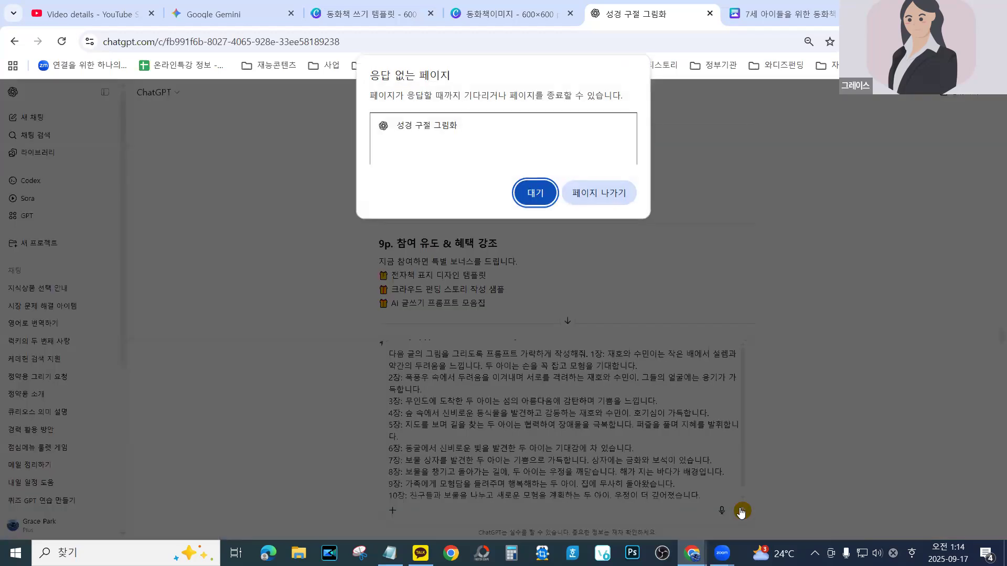
# Choose to keep waiting for the unresponsive chat page and reload it to get the illustration prompt request processed
pyautogui.click(547, 197)
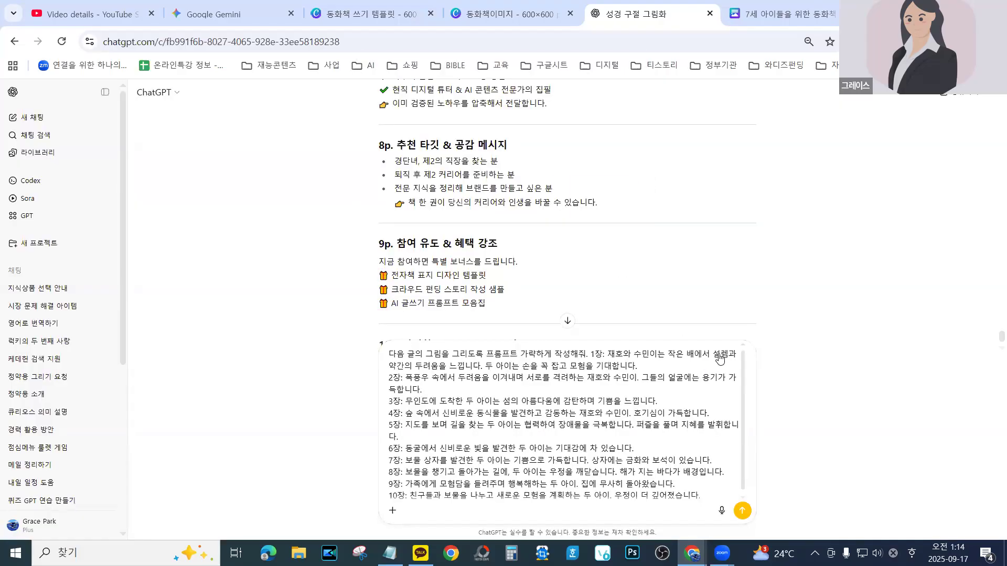
pyautogui.click(62, 42)
pyautogui.press('Return')
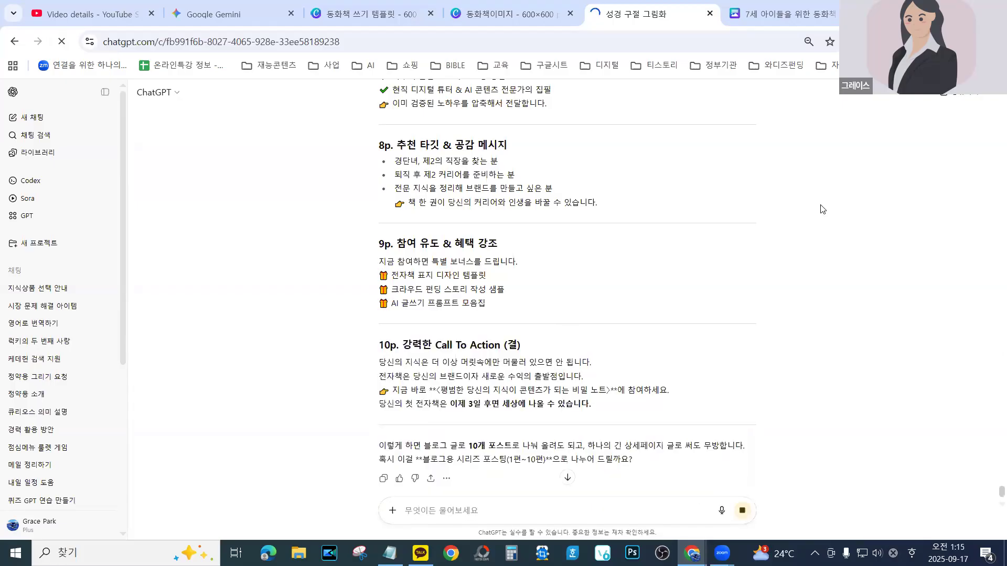
# Close the ChatGPT chat and examine the finished illustrations and empty frame pages in the 동화책이미지 design
pyautogui.middleClick(635, 16)
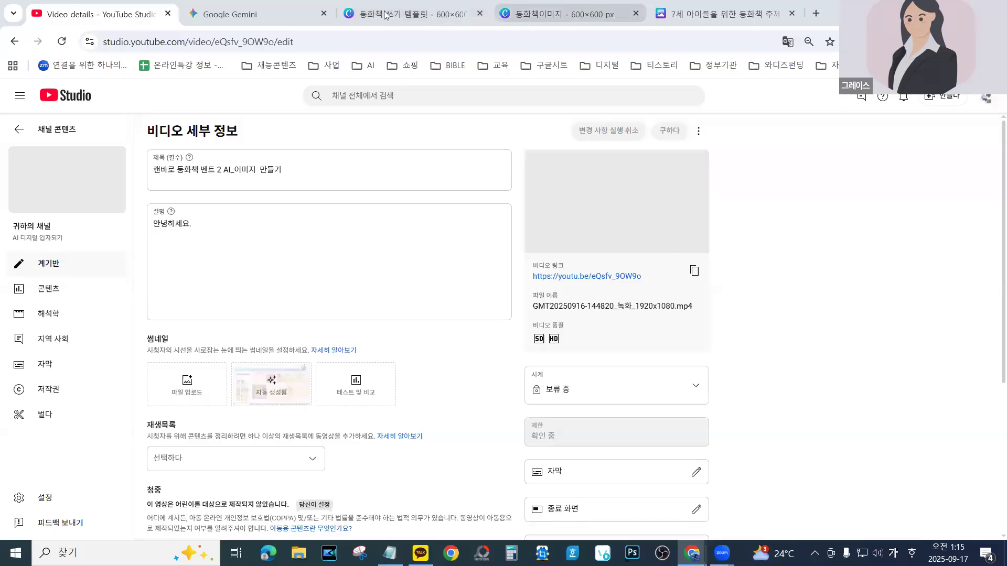
pyautogui.click(550, 13)
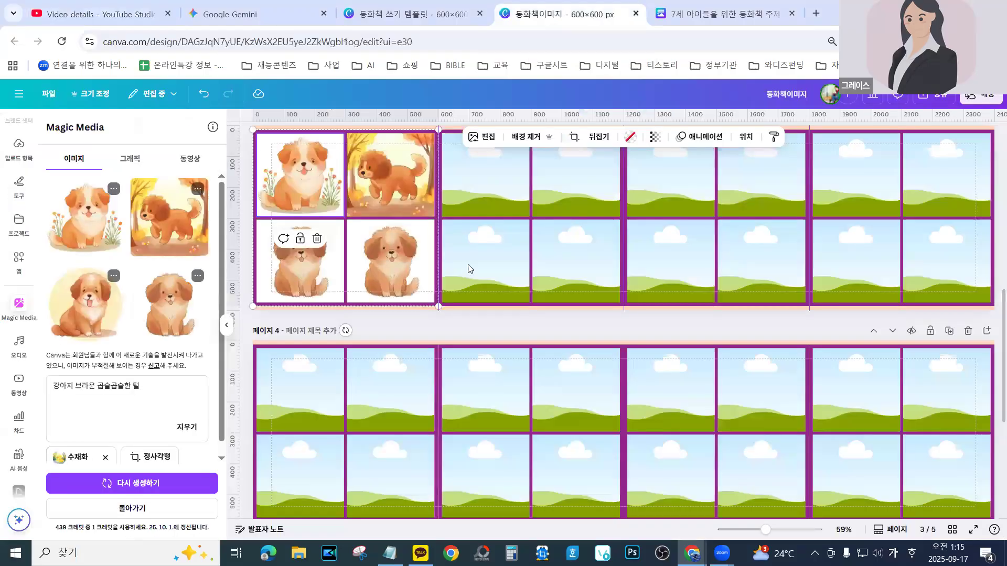
pyautogui.scroll(3, 529, 278)
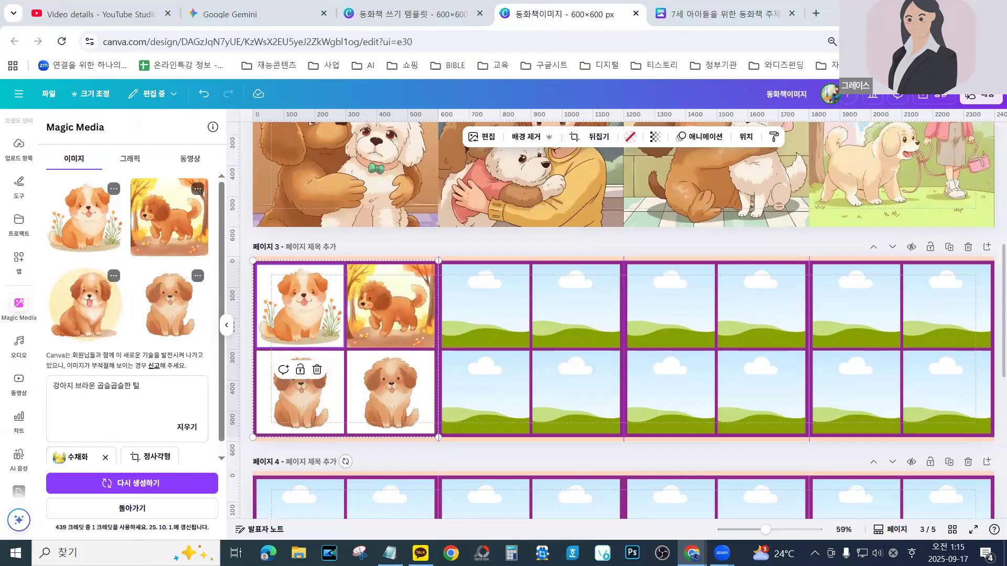
pyautogui.click(710, 11)
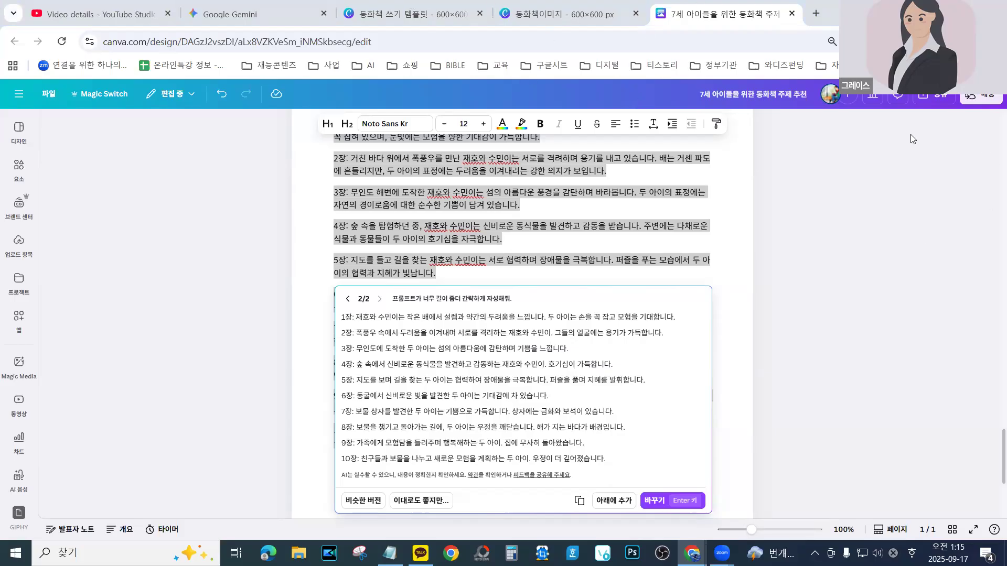
pyautogui.click(580, 13)
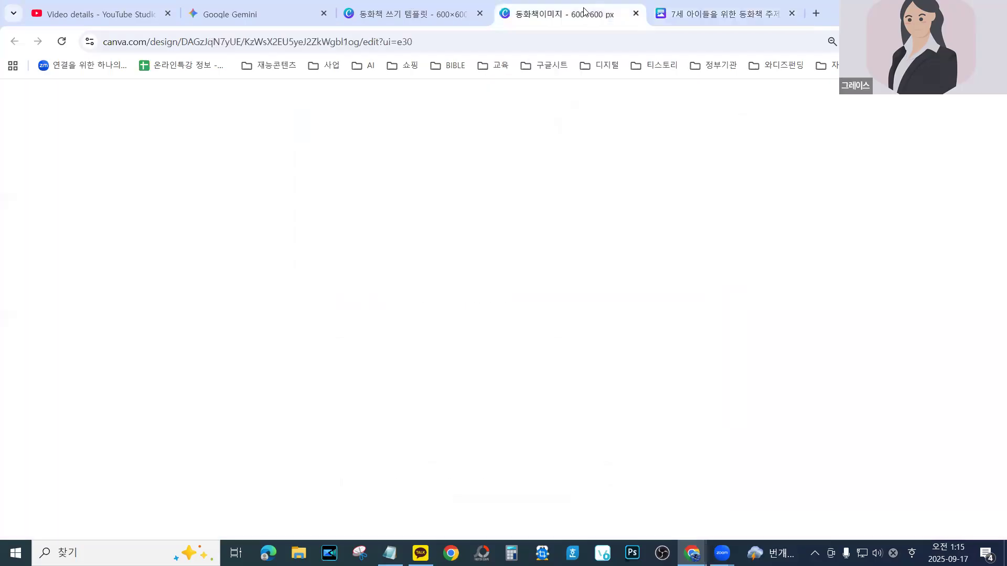
pyautogui.scroll(3, 556, 265)
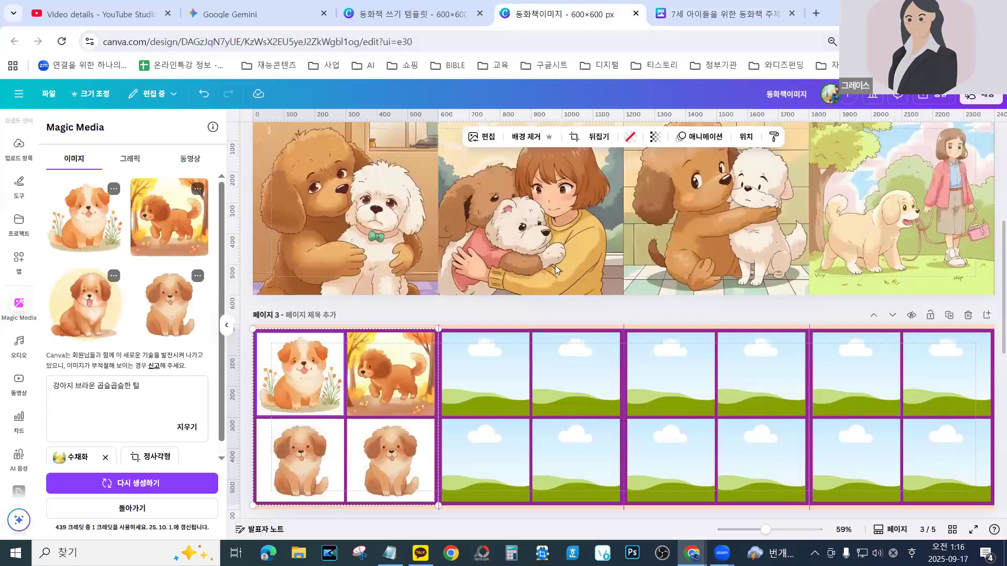
pyautogui.scroll(3, 555, 264)
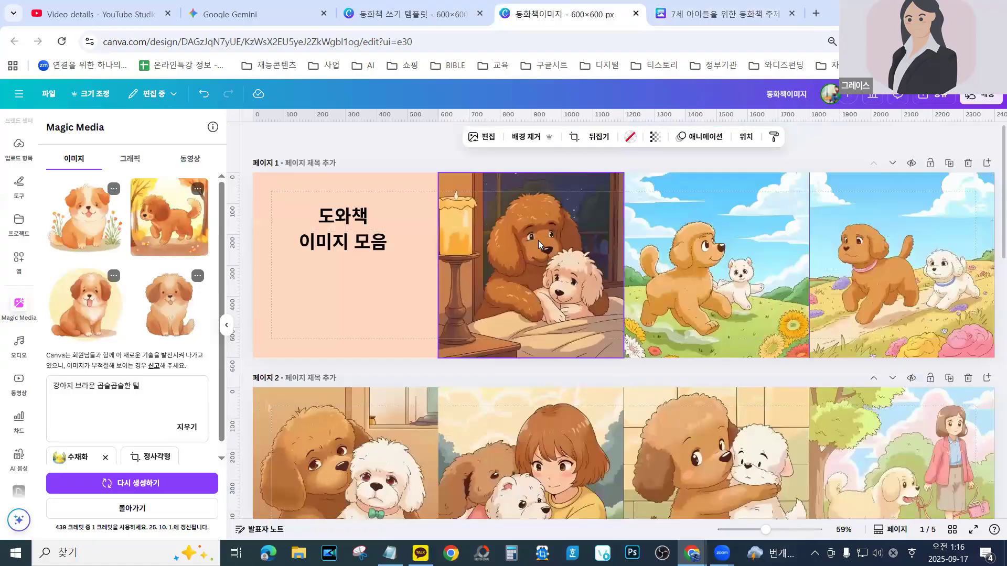
pyautogui.scroll(-4, 538, 241)
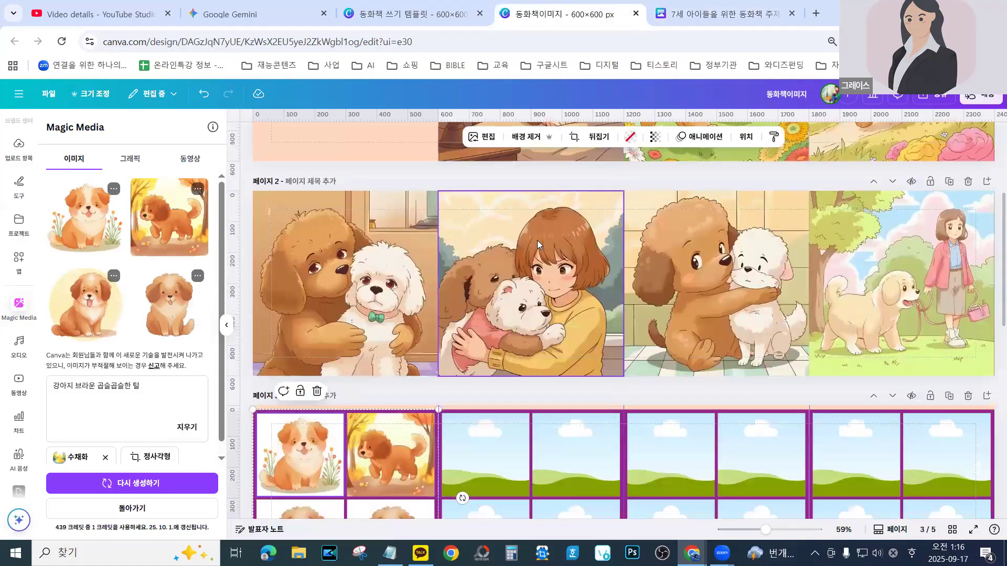
pyautogui.scroll(-5, 537, 241)
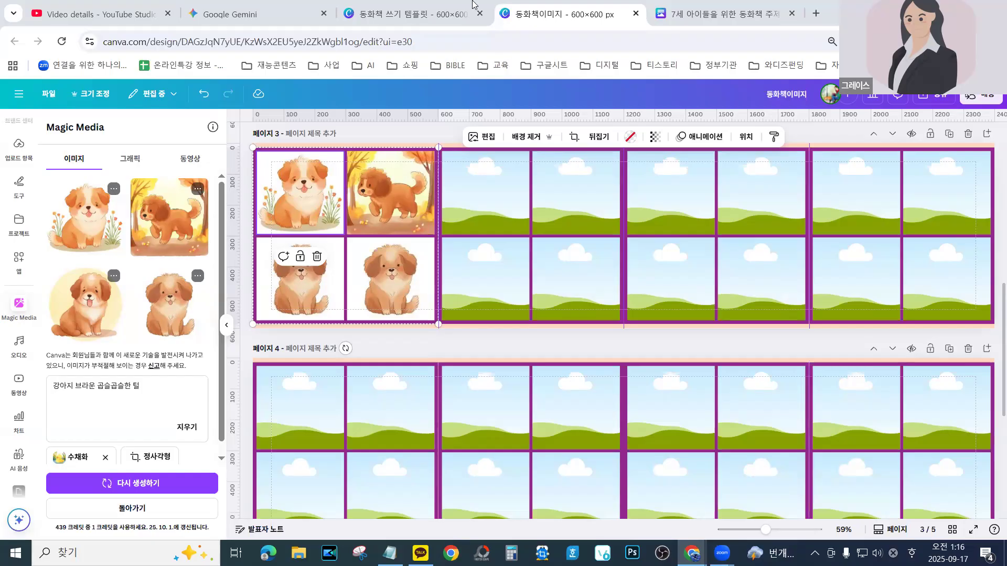
pyautogui.click(688, 14)
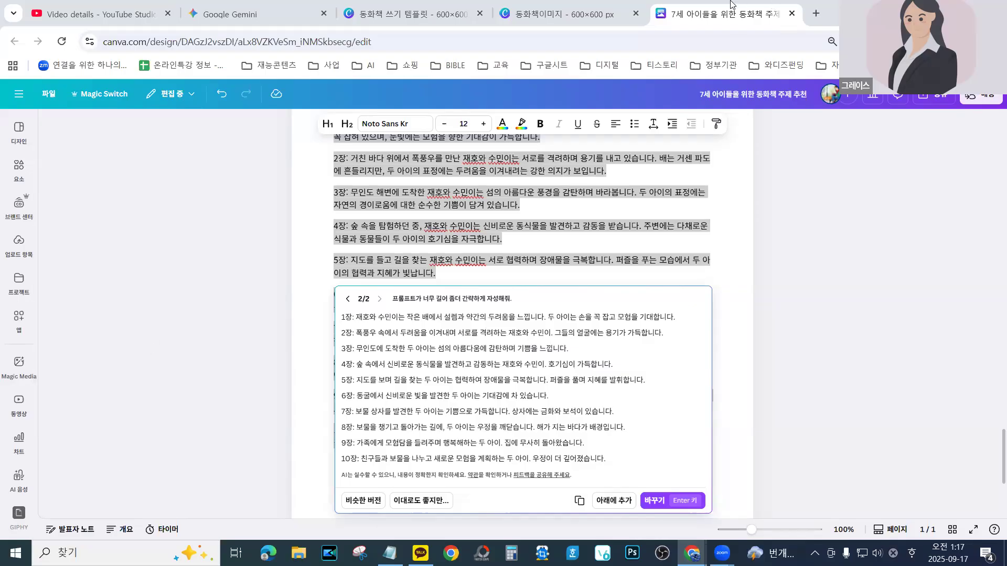
pyautogui.moveTo(582, 12)
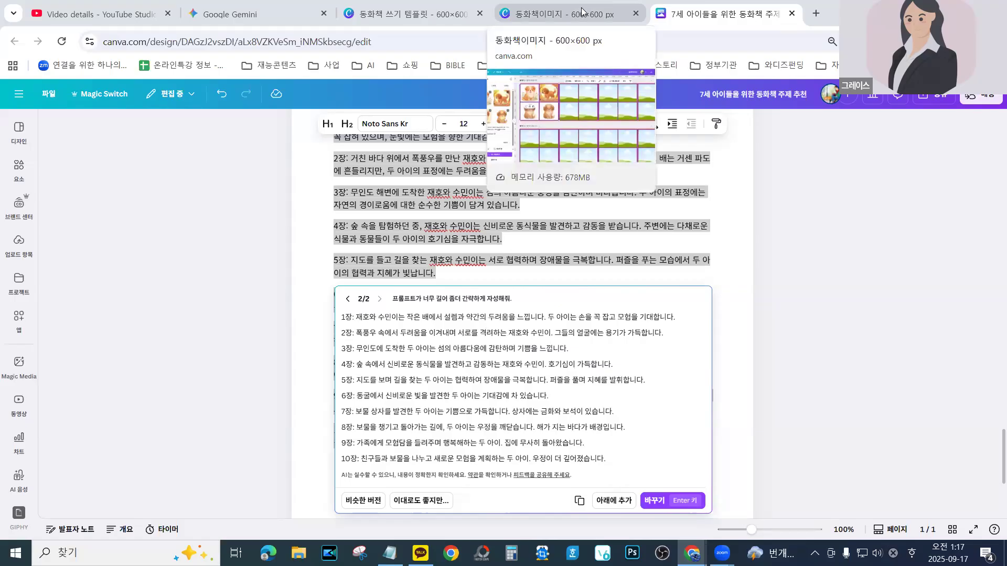
pyautogui.click(582, 12)
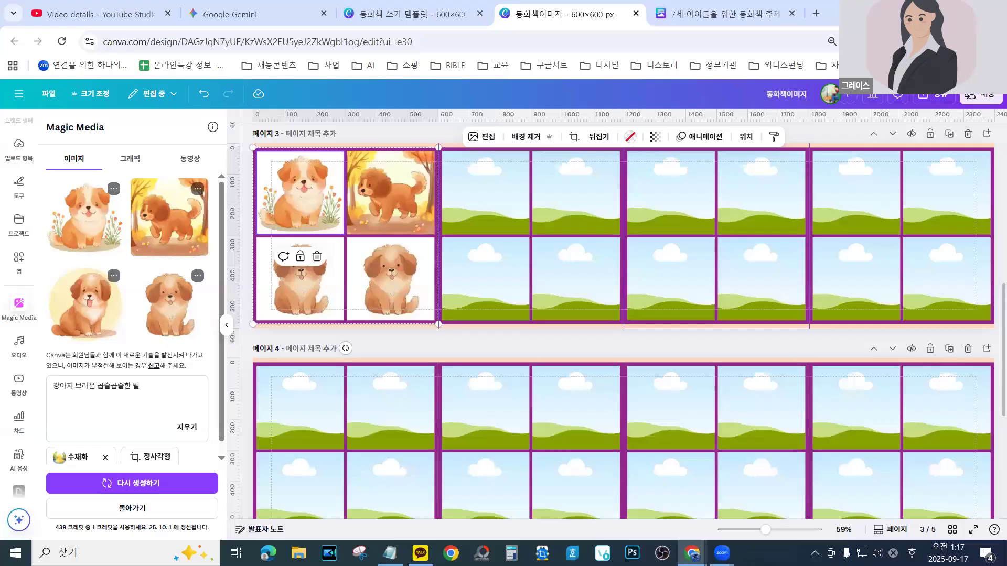
pyautogui.click(20, 313)
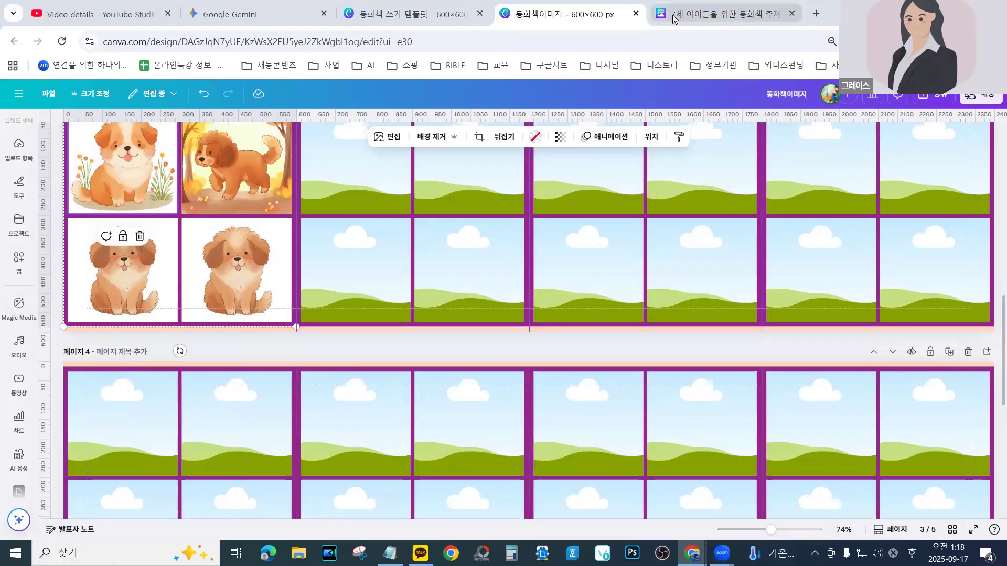
# Dismiss the Magic Write suggestion in the storybook Doc and paste the copied ChatGPT illustration prompts on a new line below the chapter 10 text
pyautogui.click(702, 12)
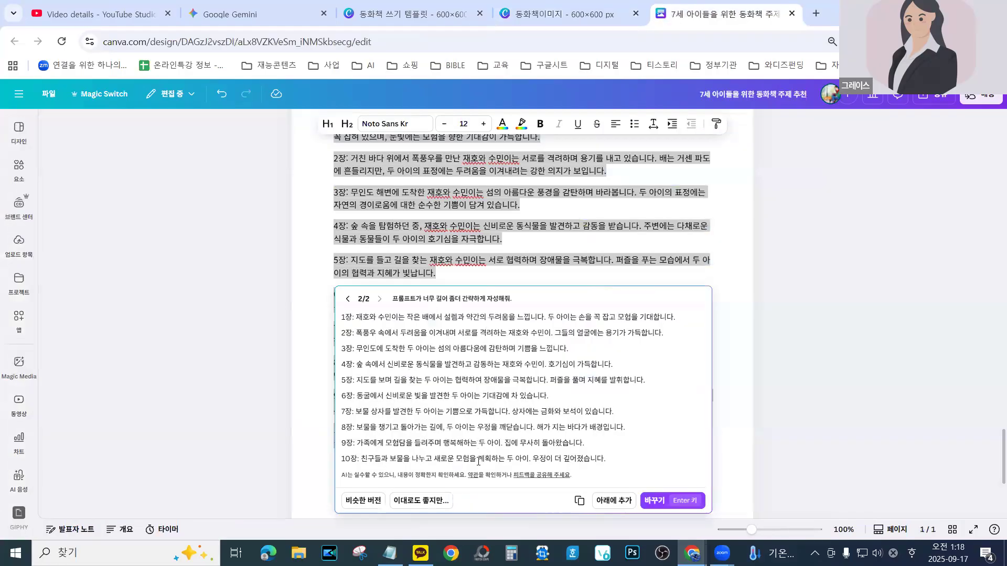
pyautogui.click(772, 405)
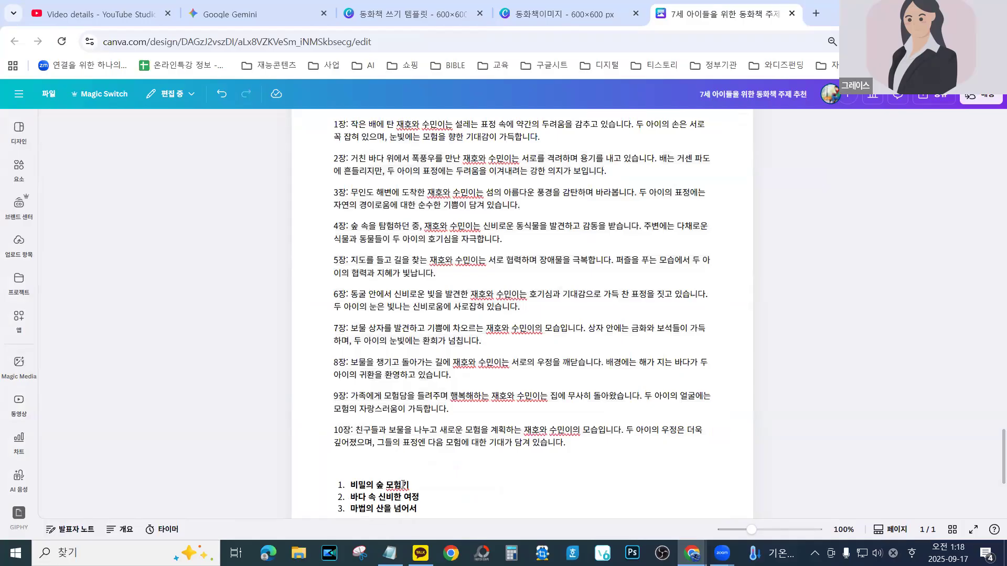
pyautogui.scroll(1, 425, 467)
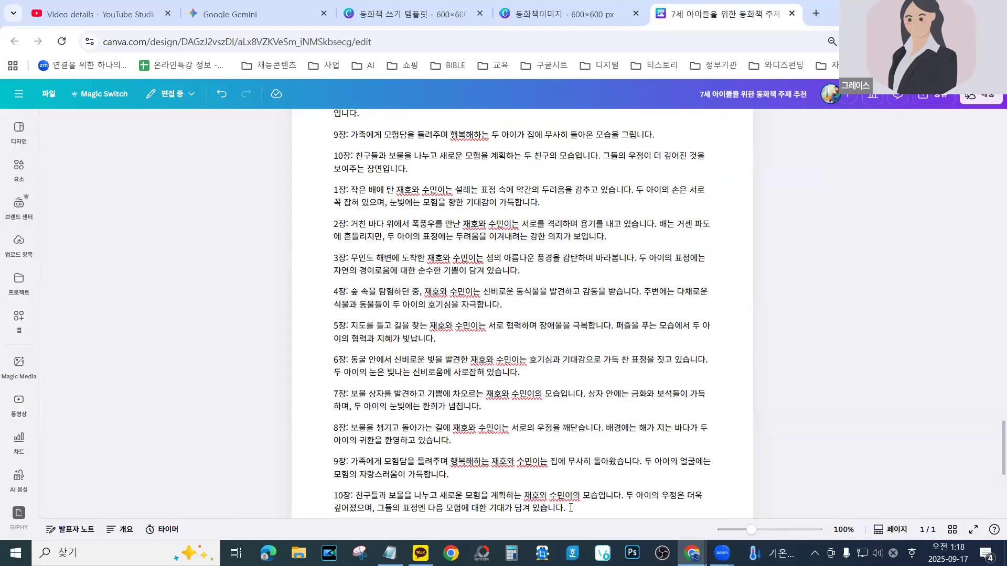
pyautogui.scroll(15, 489, 332)
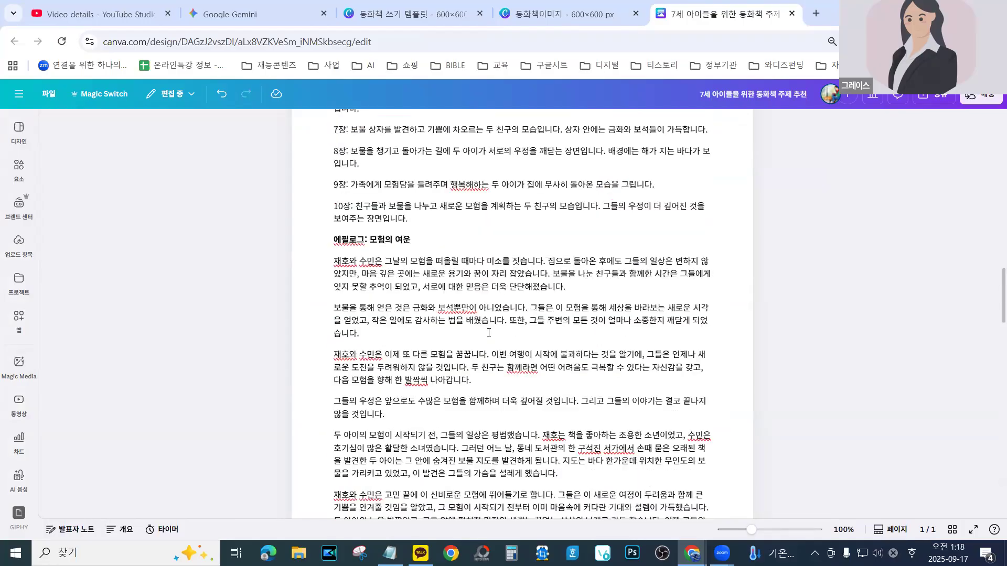
pyautogui.scroll(10, 488, 332)
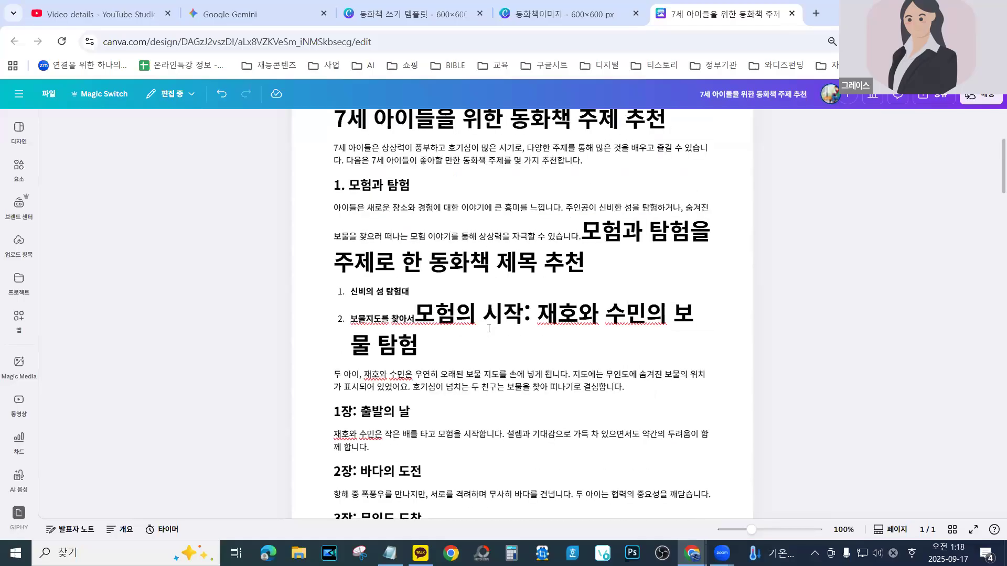
pyautogui.scroll(-20, 488, 323)
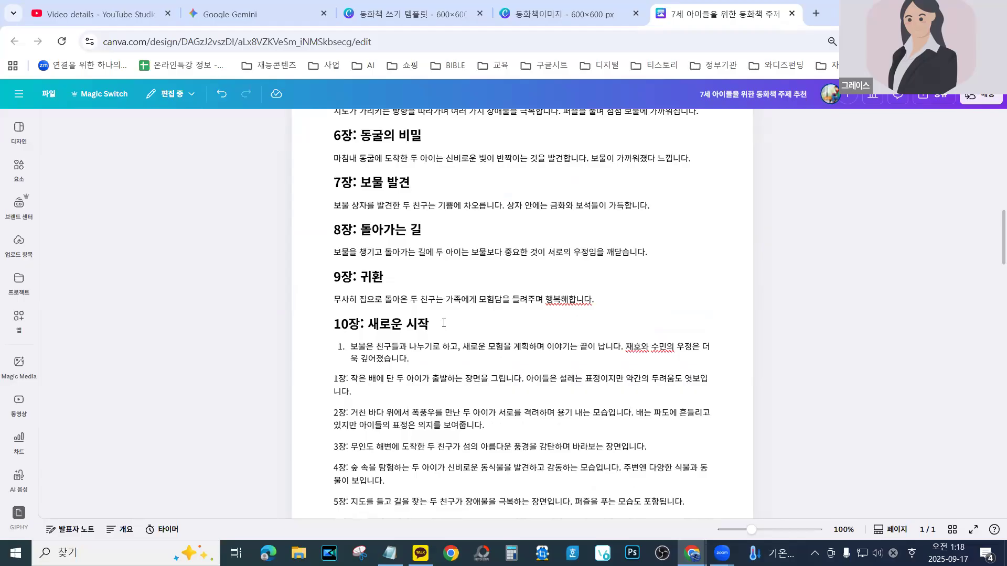
pyautogui.click(413, 361)
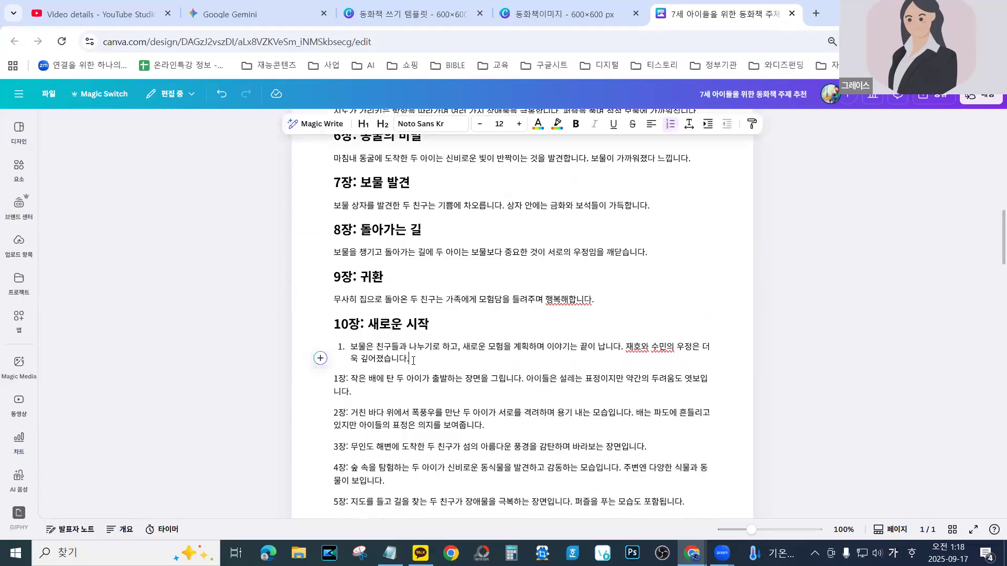
pyautogui.press('Return')
pyautogui.press('Return')
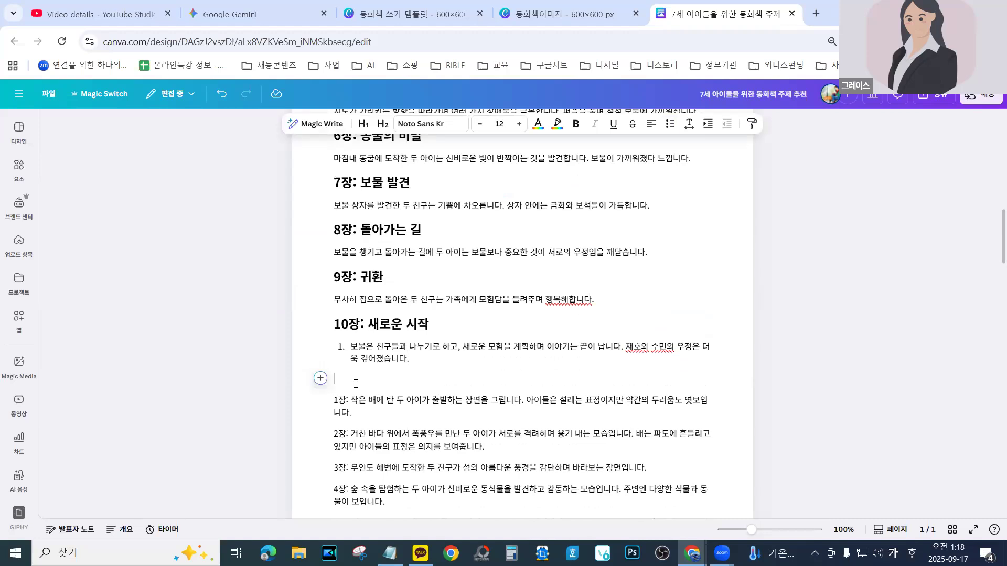
pyautogui.rightClick(354, 383)
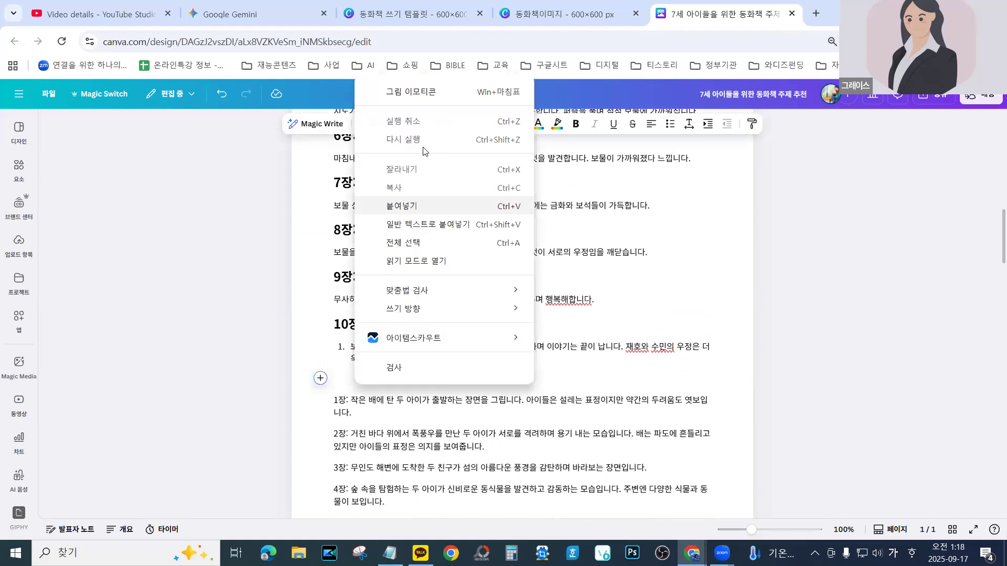
pyautogui.click(390, 205)
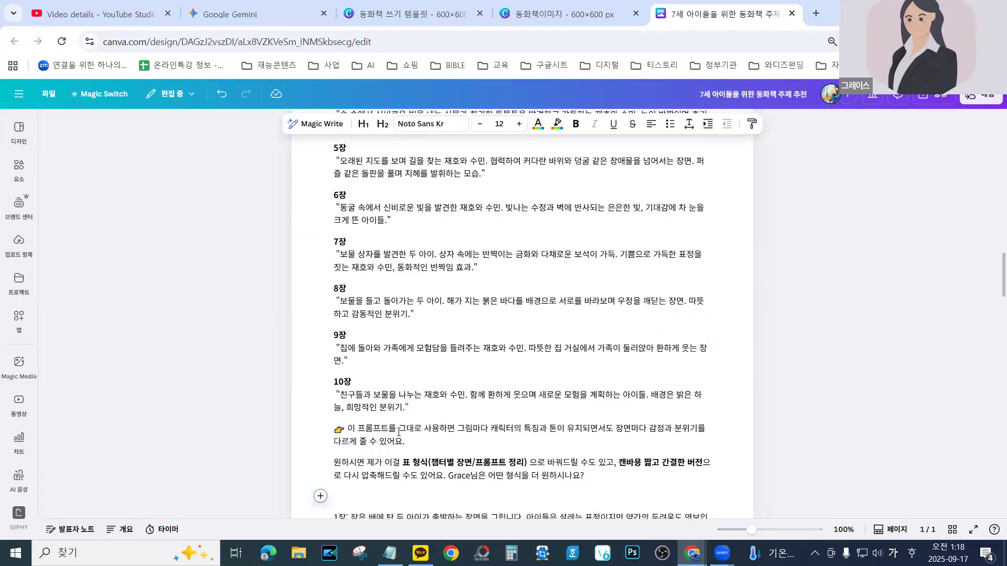
# Copy the 8-year-old boy's full description line from the basic character settings at the start of the pasted prompts
pyautogui.scroll(8, 412, 404)
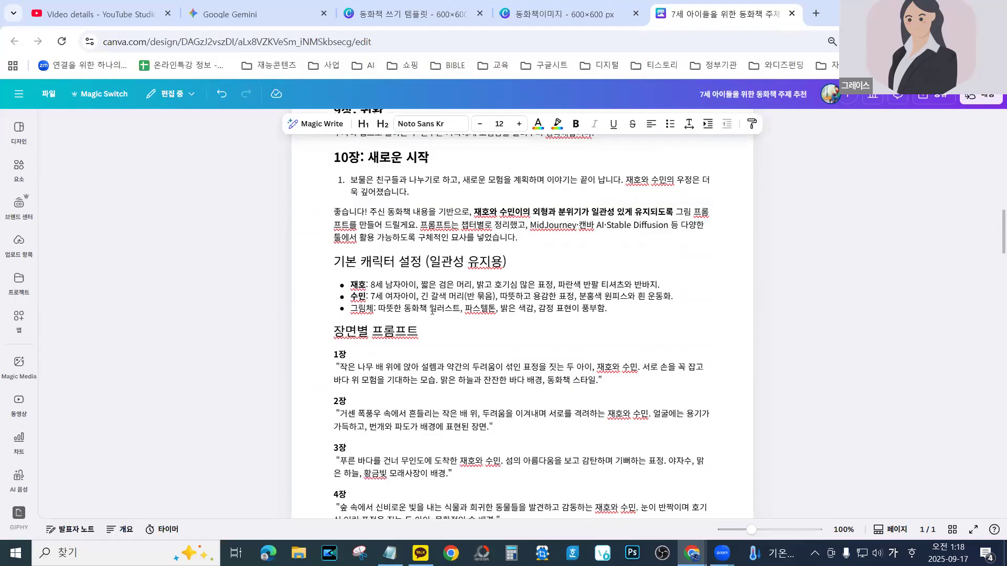
pyautogui.moveTo(660, 285); pyautogui.dragTo(372, 284)
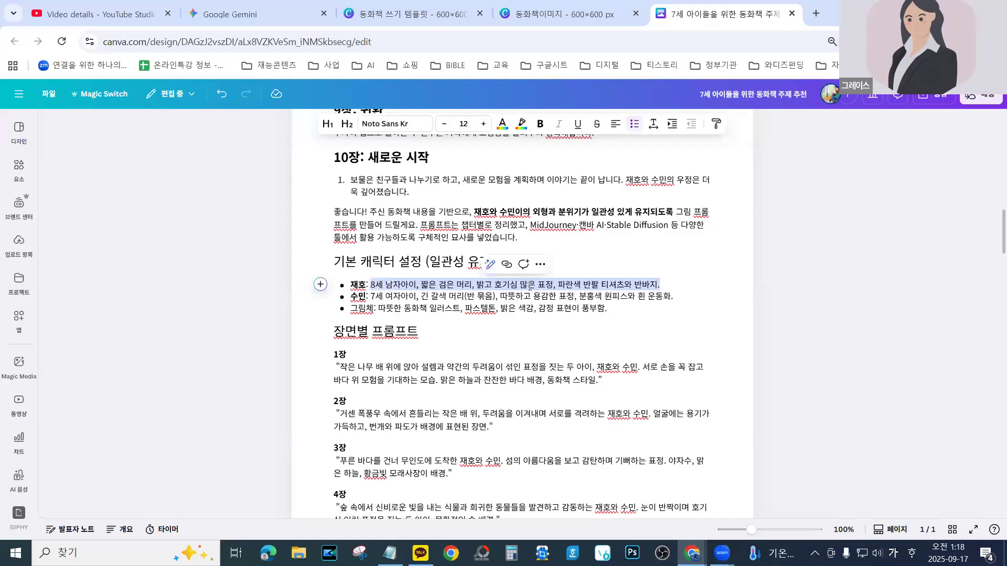
pyautogui.moveTo(664, 286); pyautogui.dragTo(350, 281)
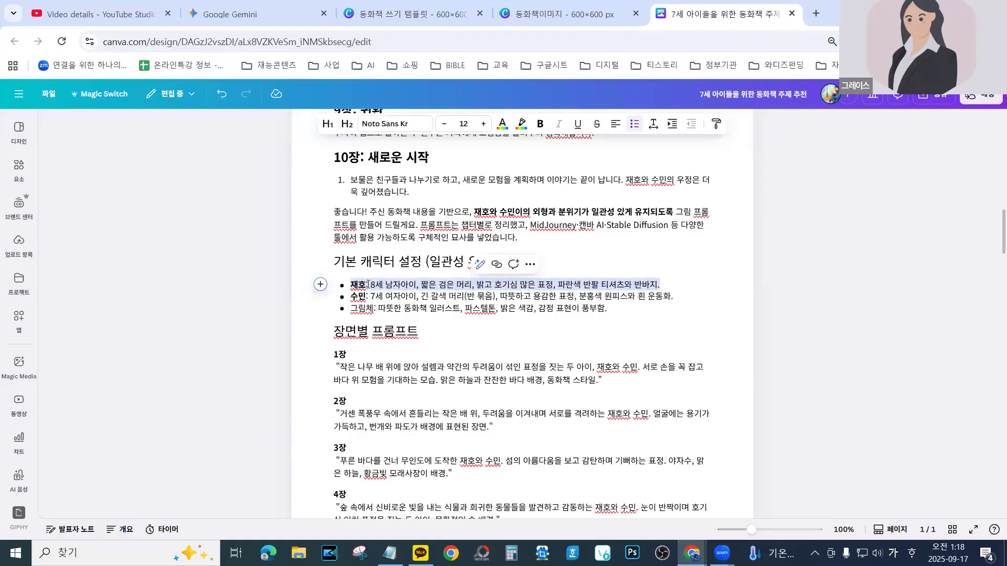
pyautogui.rightClick(369, 284)
pyautogui.click(415, 240)
# Switch to the 동화책이미지 design and replace the Magic Media image prompt with the copied description of the 8-year-old boy
pyautogui.click(559, 12)
pyautogui.scroll(3, 30, 336)
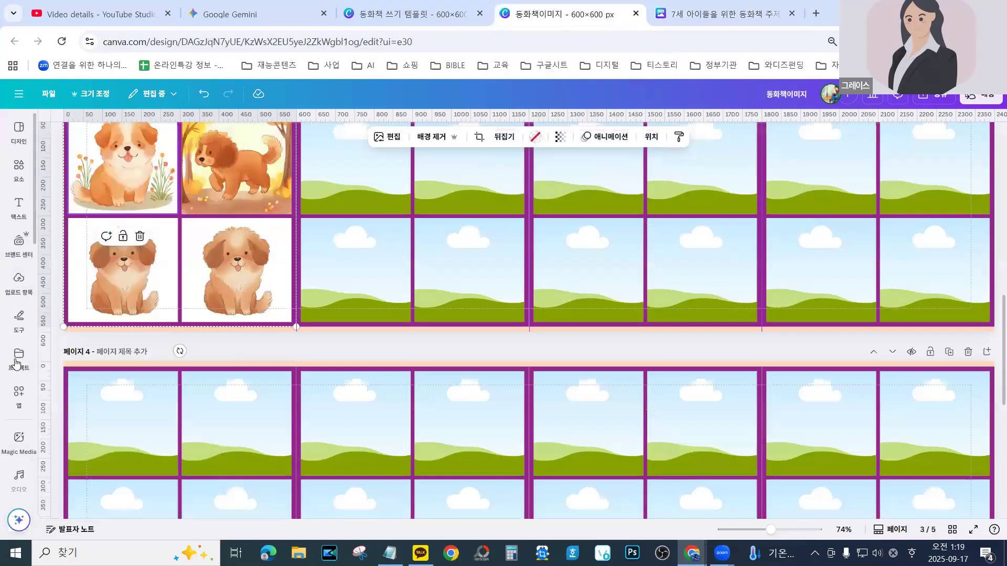
pyautogui.click(14, 452)
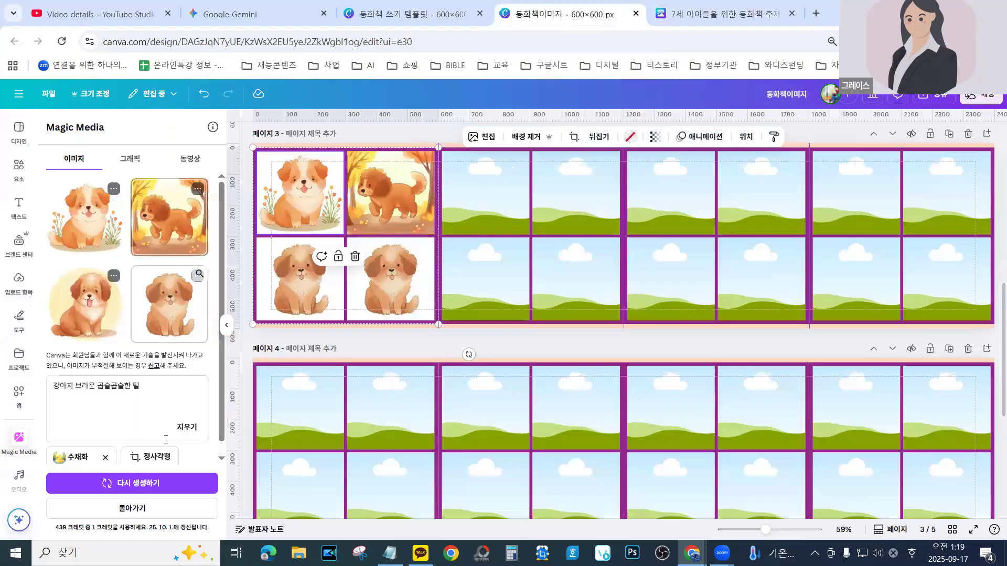
pyautogui.click(190, 430)
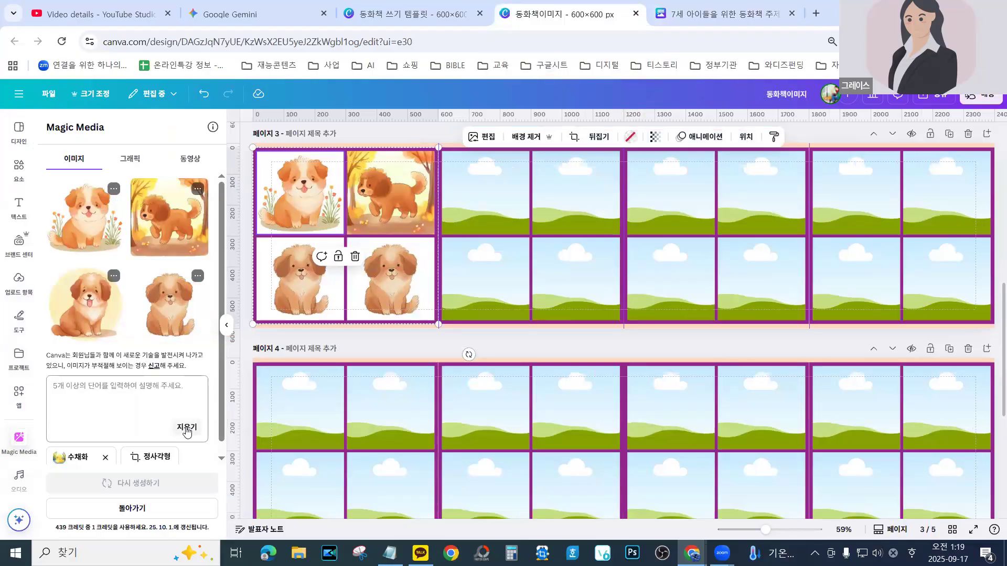
pyautogui.rightClick(74, 391)
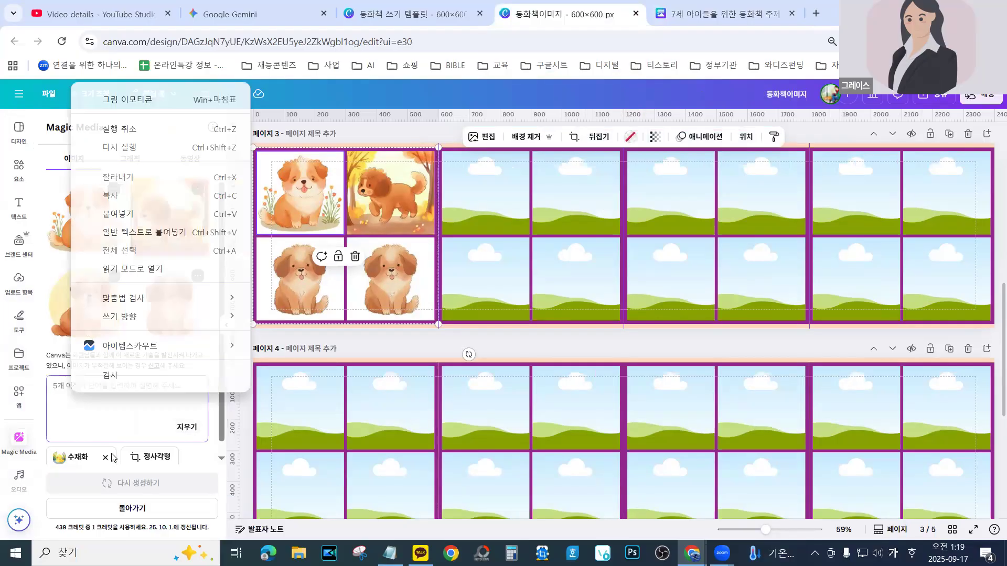
pyautogui.click(119, 224)
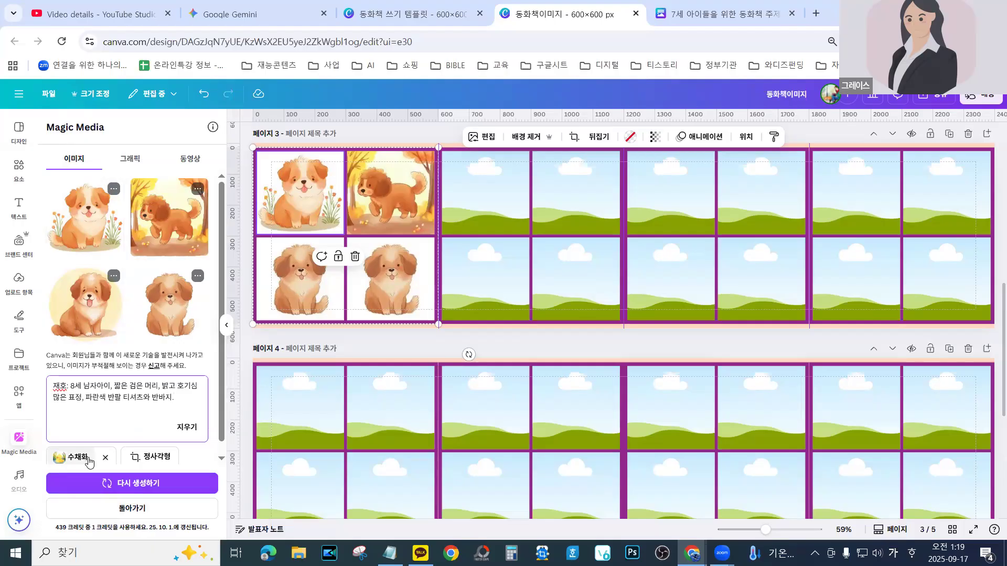
# Remove the current Magic Media image style and choose the 유화 (oil painting) style from the art styles instead
pyautogui.click(105, 460)
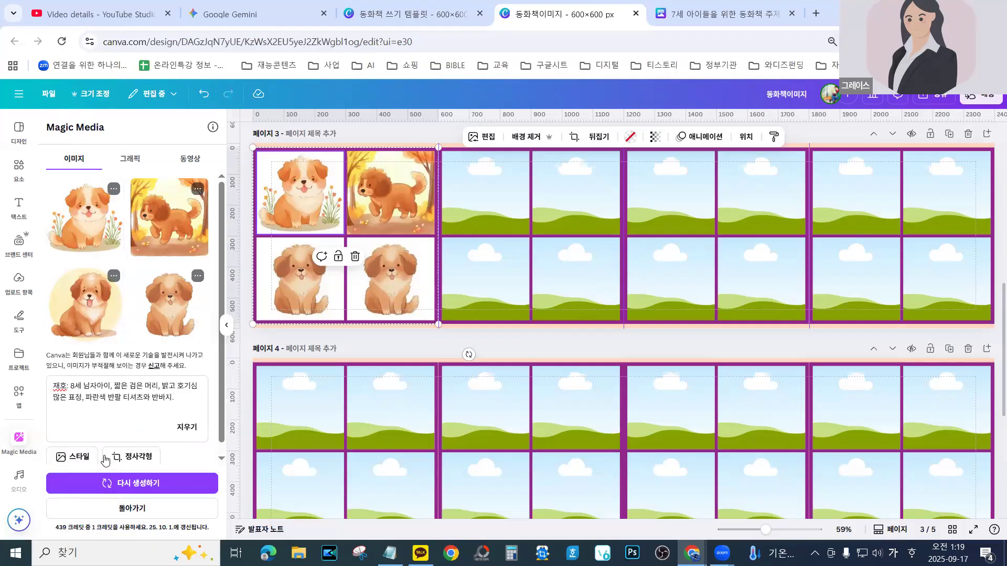
pyautogui.click(84, 457)
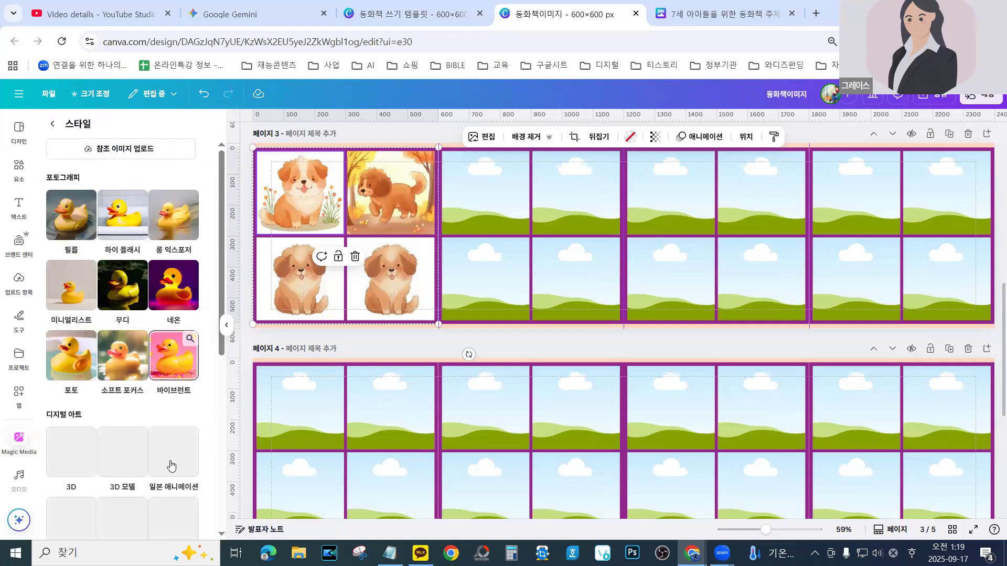
pyautogui.scroll(-3, 171, 445)
pyautogui.scroll(-3, 173, 417)
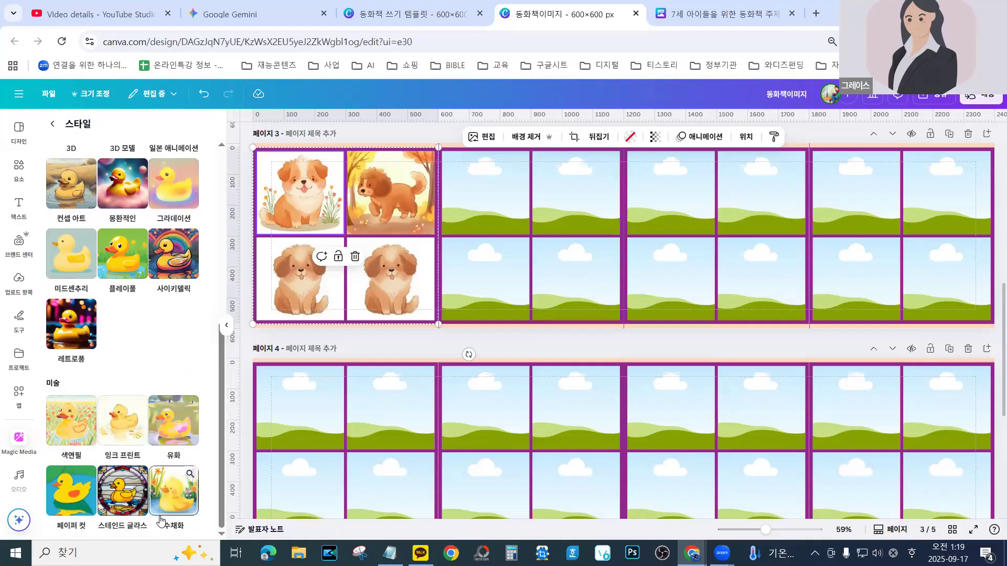
pyautogui.click(170, 412)
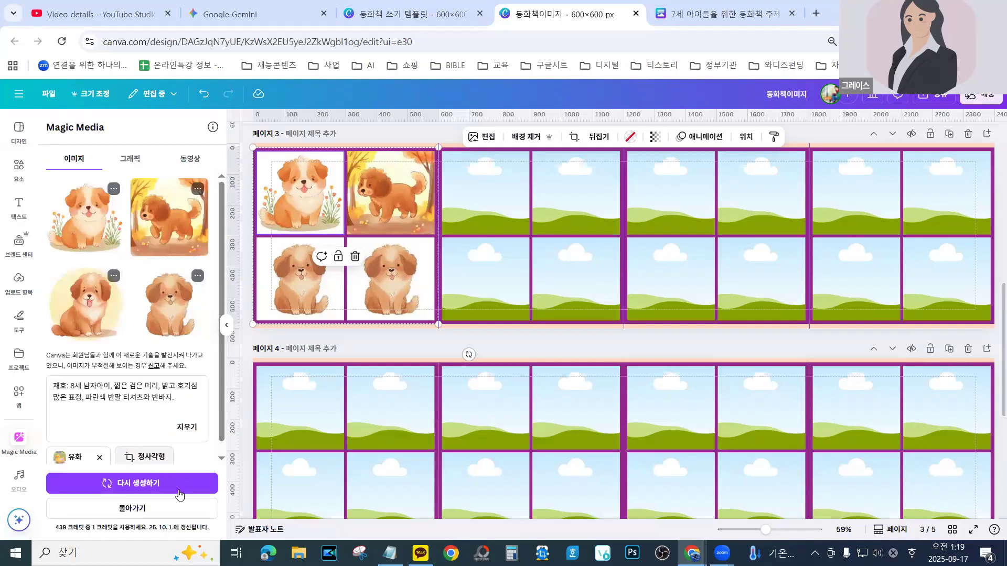
# Generate the 8-year-old boy's images and place the waving boy in the image frame beside the title on page 1
pyautogui.click(107, 485)
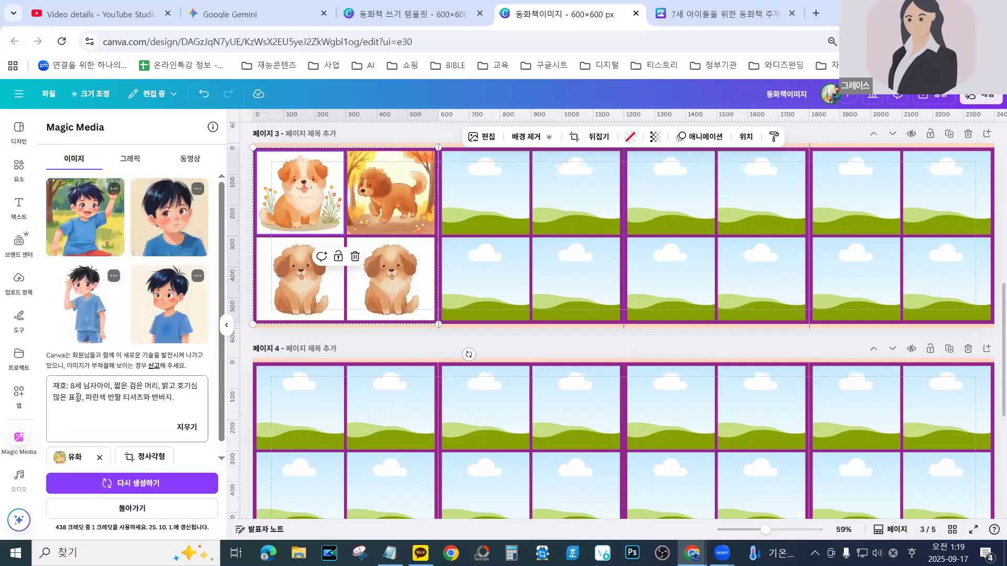
pyautogui.scroll(8, 401, 276)
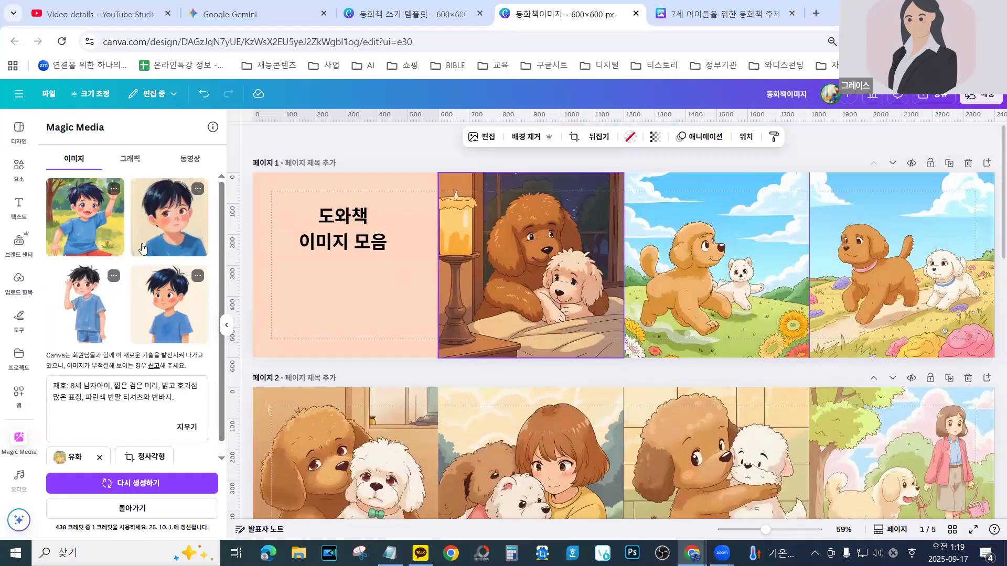
pyautogui.moveTo(88, 219); pyautogui.dragTo(581, 258)
# Correct the first line of the page 1 title to read 동화책
pyautogui.click(334, 221)
pyautogui.moveTo(351, 217); pyautogui.dragTo(319, 218)
pyautogui.write('도ㅇ화')
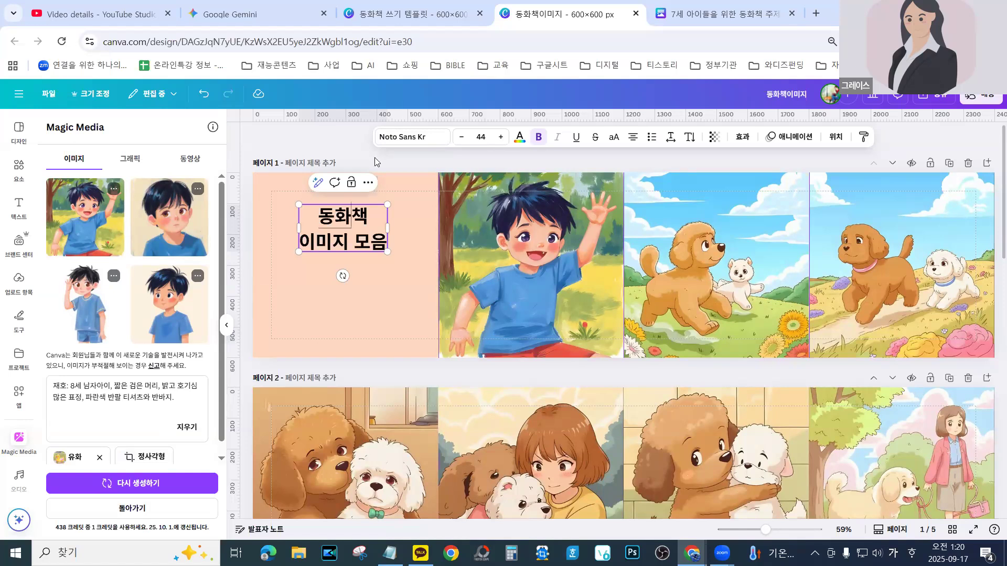
# In the storybook Doc, replace the old illustration prompt section below chapter 10 with the revised prompts featuring two boys
pyautogui.click(724, 14)
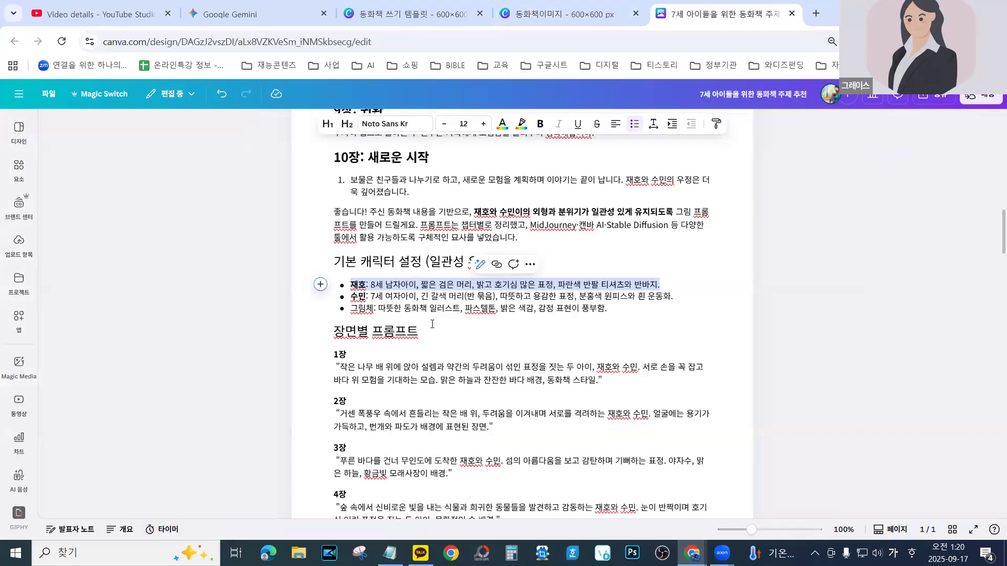
pyautogui.click(683, 296)
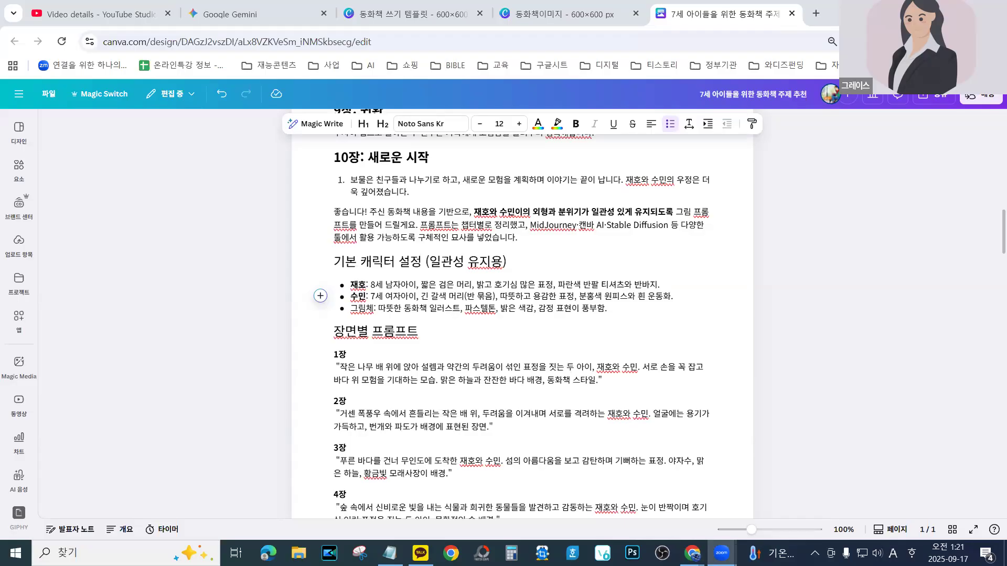
pyautogui.scroll(-6, 420, 377)
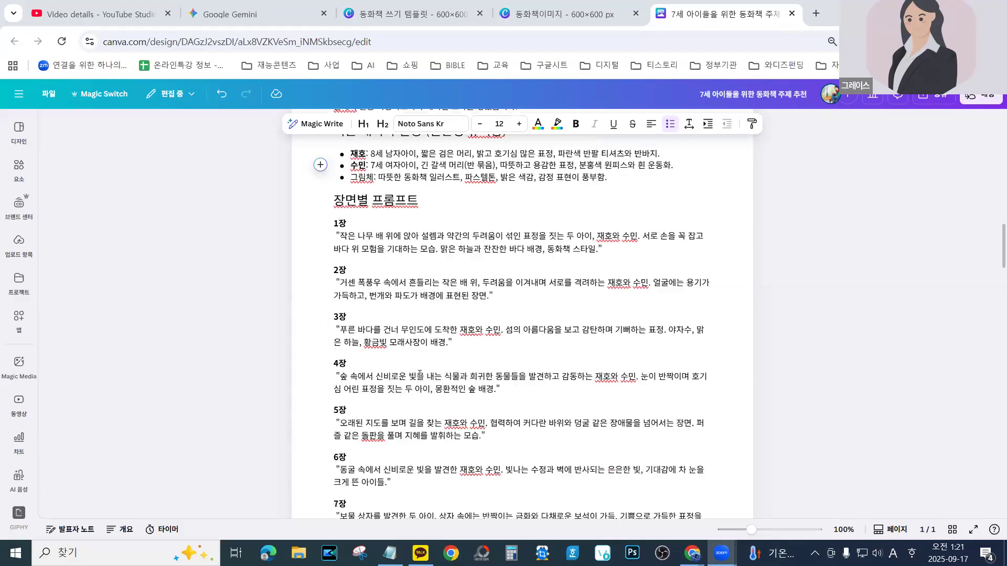
pyautogui.scroll(-2, 421, 378)
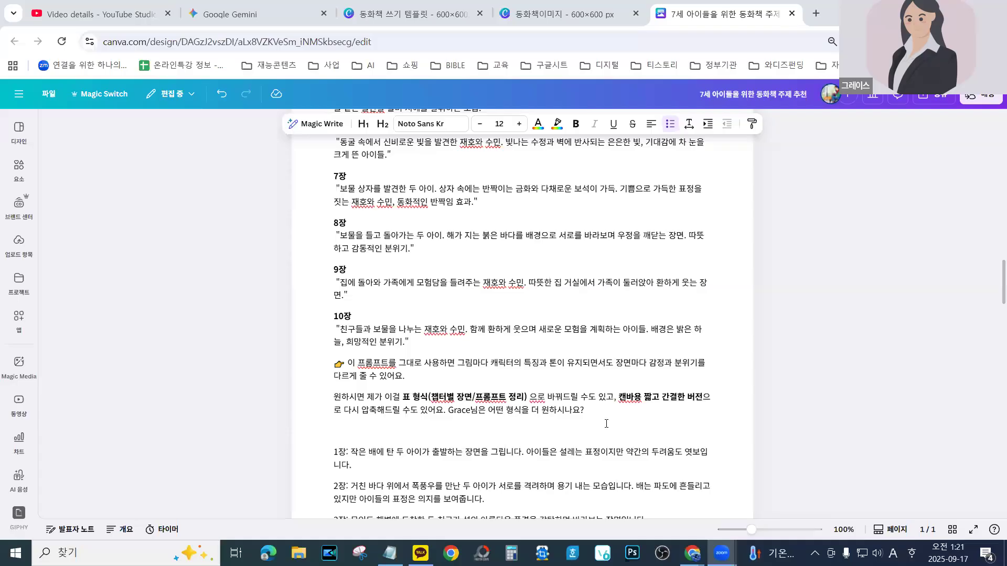
pyautogui.moveTo(585, 412); pyautogui.dragTo(325, 214)
pyautogui.scroll(5, 323, 301)
pyautogui.scroll(1, 338, 272)
pyautogui.scroll(1, 342, 214)
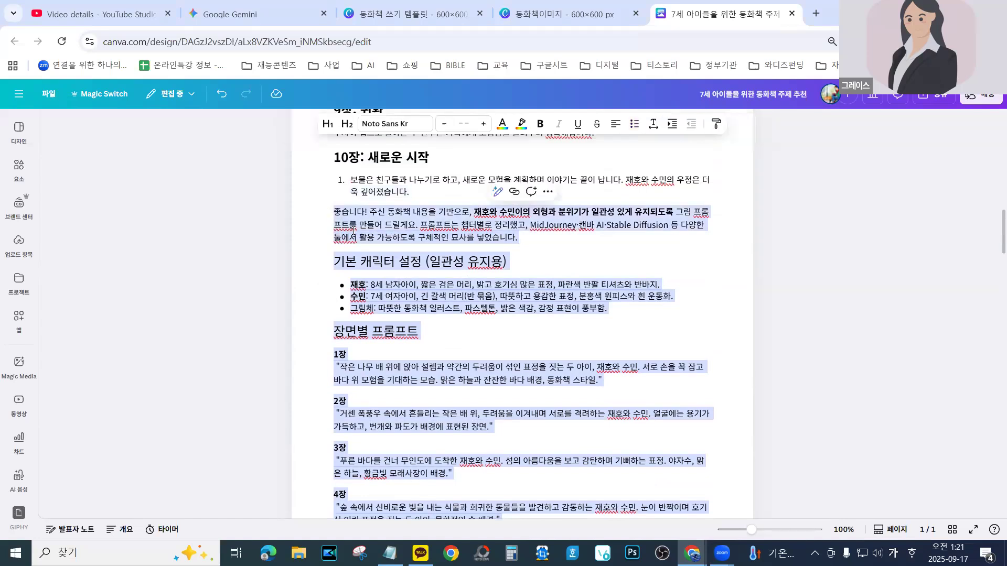
pyautogui.hotkey('ctrl', 'v')
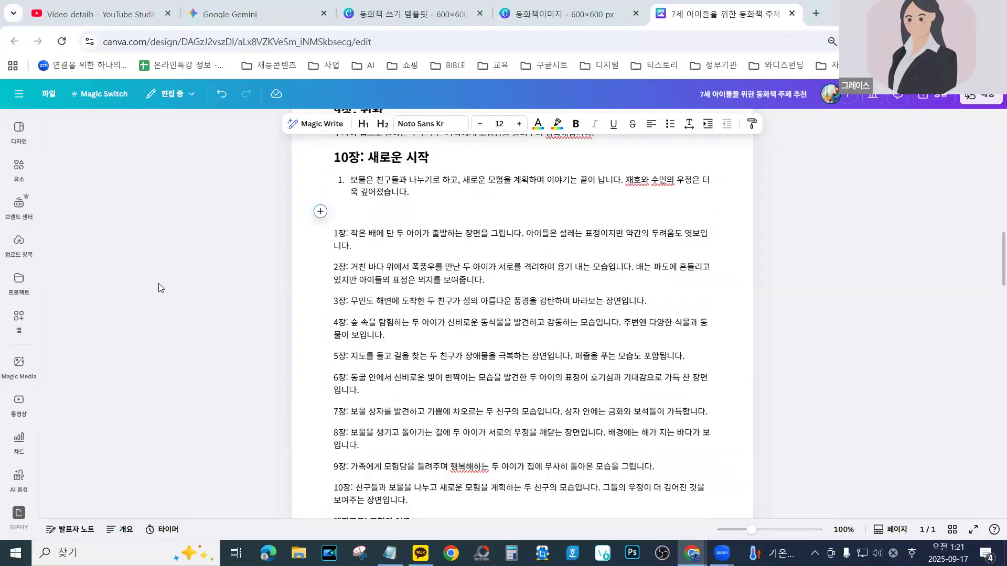
pyautogui.rightClick(353, 213)
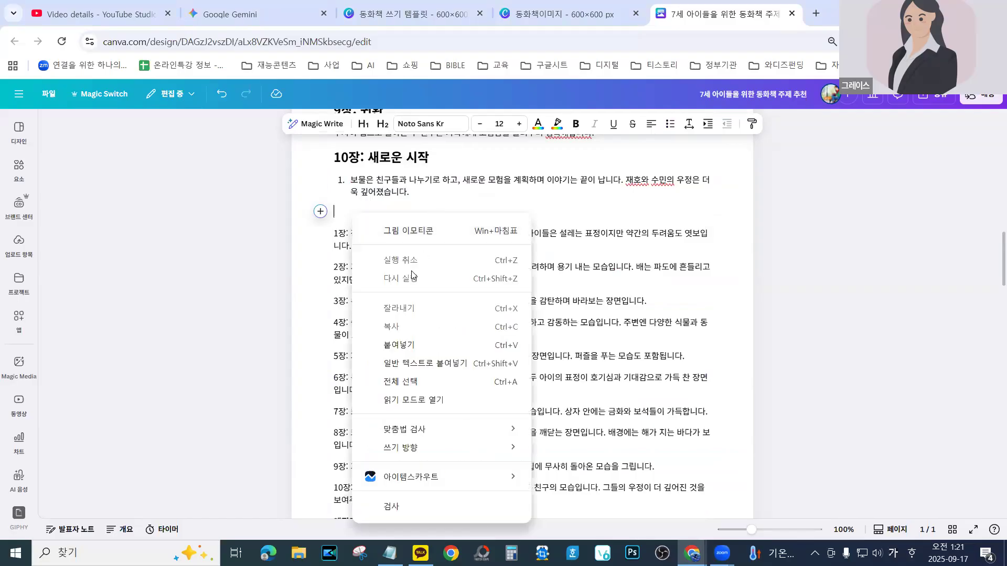
pyautogui.click(399, 346)
# Copy the 7-year-old boy's full description line from the basic character settings in the revised prompts
pyautogui.scroll(4, 331, 315)
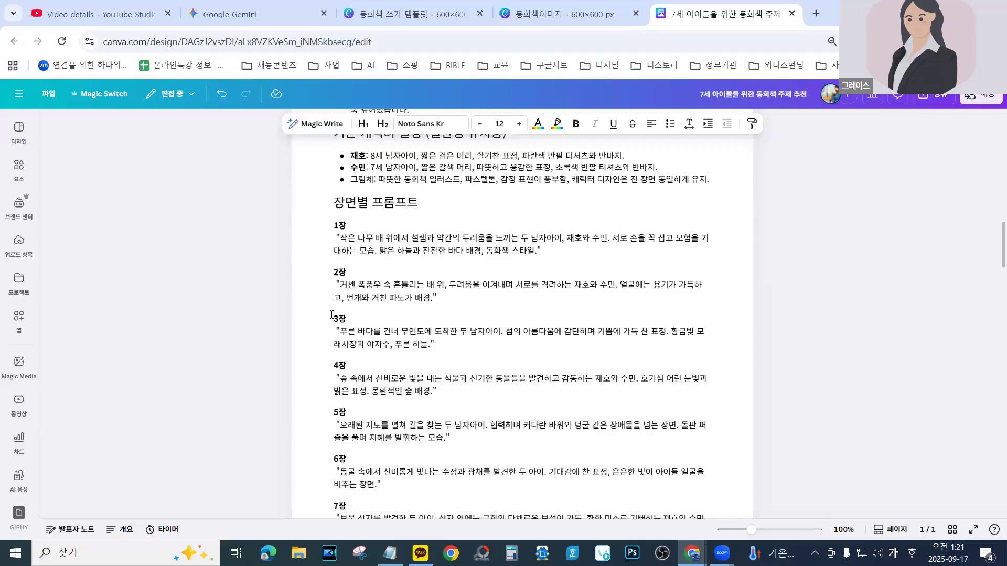
pyautogui.scroll(5, 331, 314)
pyautogui.scroll(-3, 352, 404)
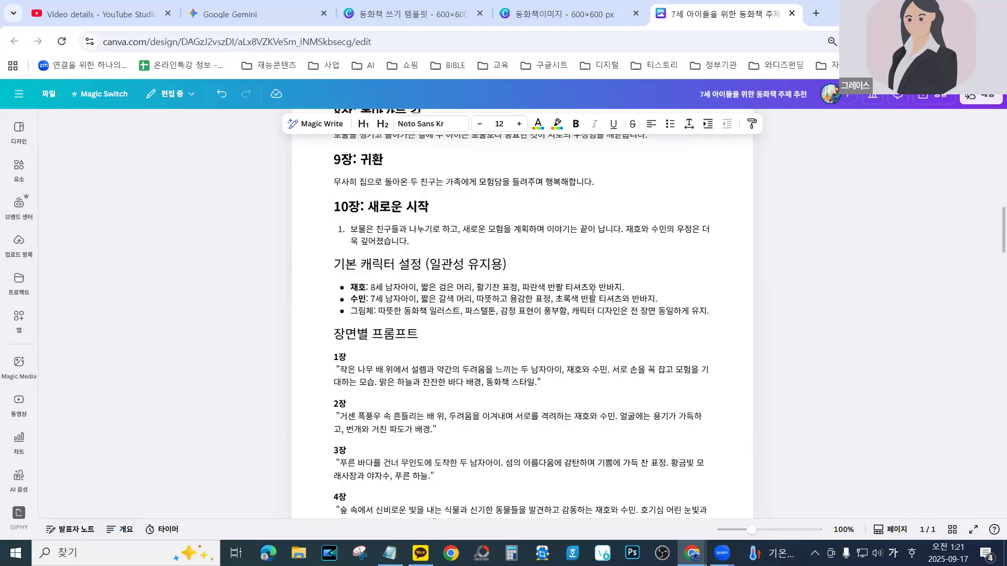
pyautogui.moveTo(666, 296); pyautogui.dragTo(348, 299)
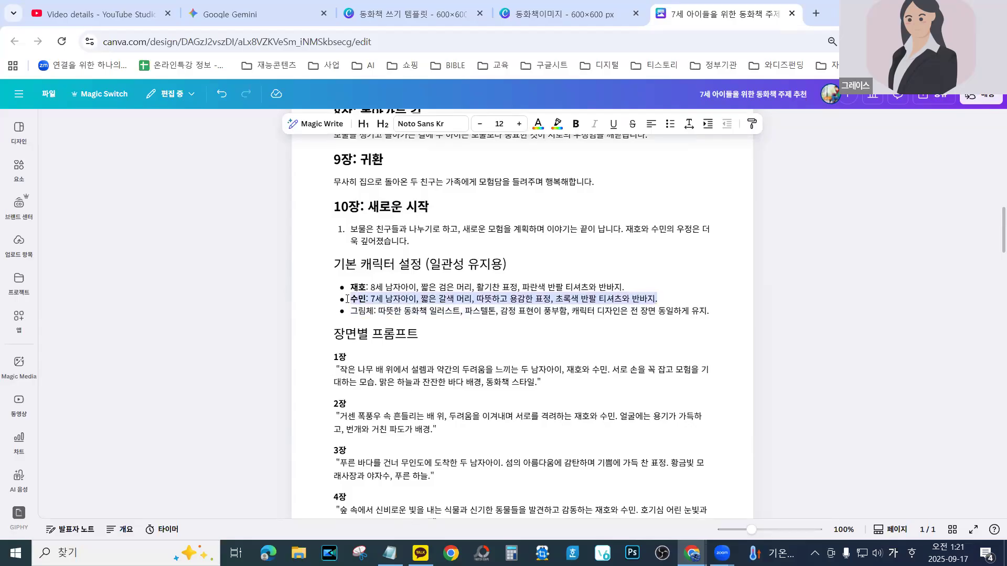
pyautogui.rightClick(384, 299)
pyautogui.click(418, 242)
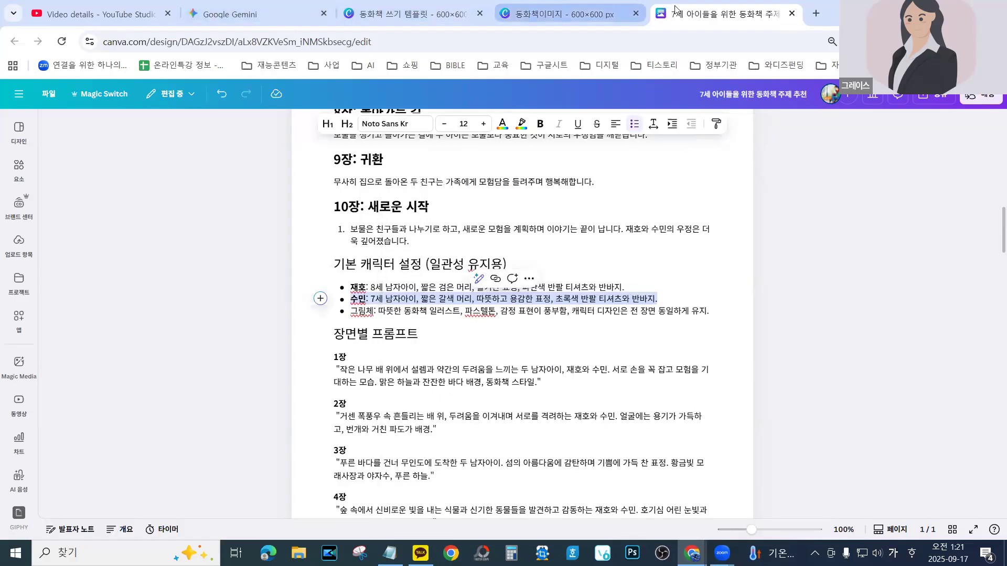
# In the 동화책이미지 design, generate images from the copied 7-year-old boy description and place the first two in page 1's third and fourth frames
pyautogui.click(535, 14)
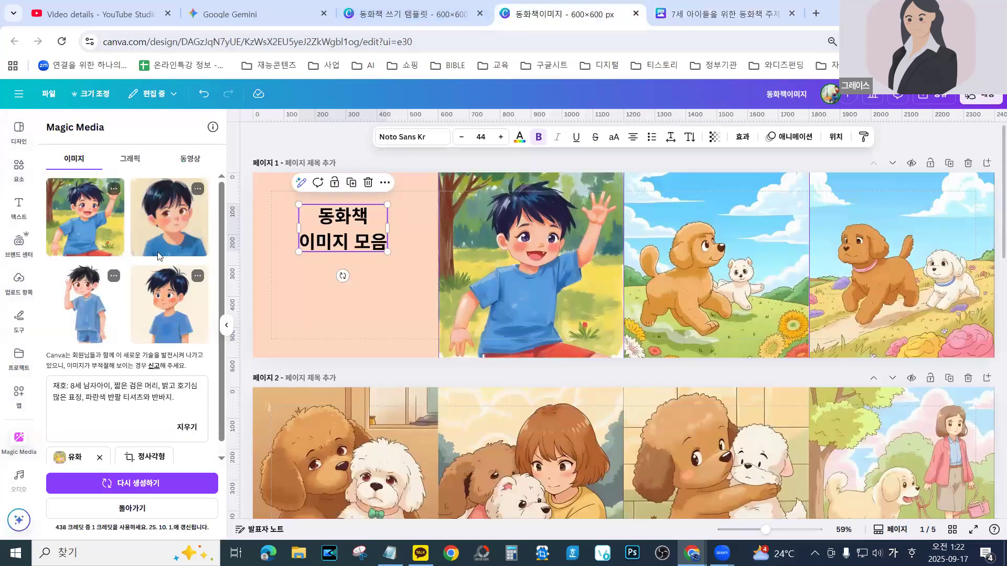
pyautogui.click(175, 424)
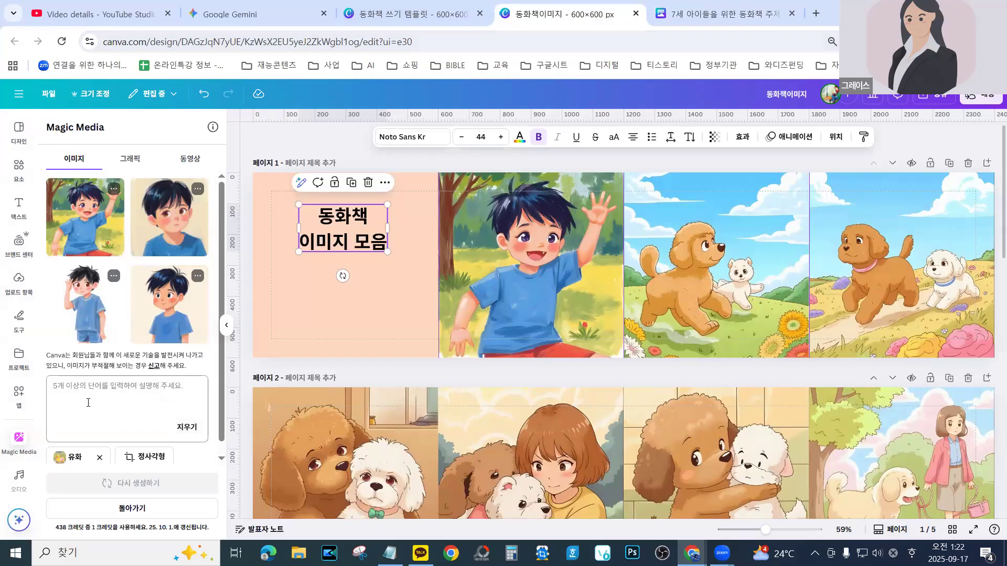
pyautogui.rightClick(89, 403)
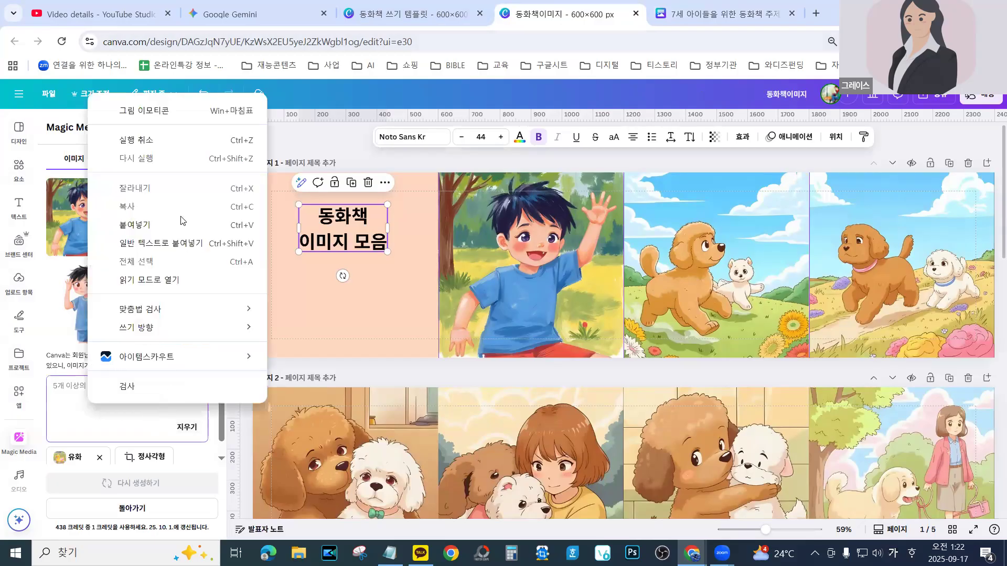
pyautogui.click(144, 227)
pyautogui.click(115, 487)
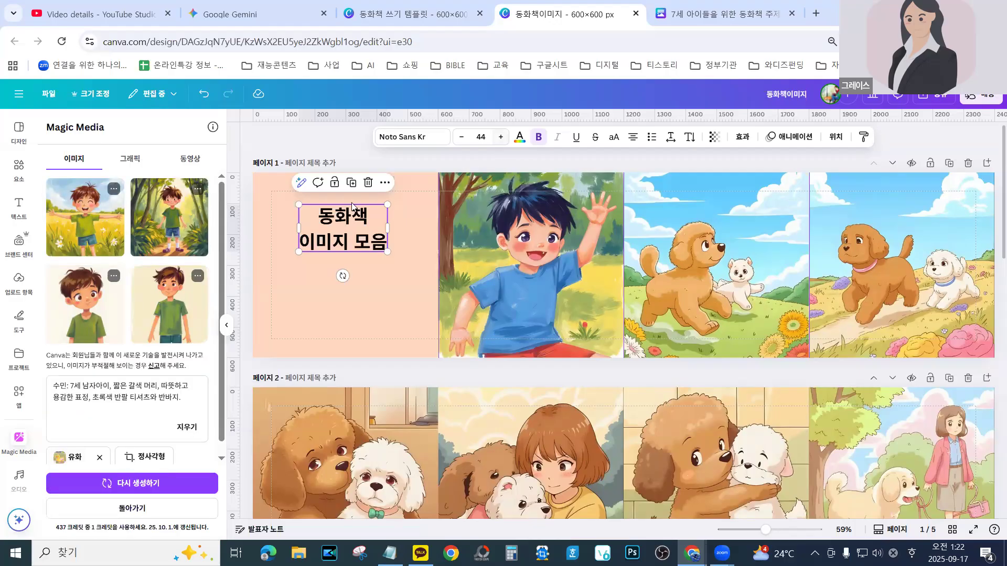
pyautogui.moveTo(75, 231); pyautogui.dragTo(717, 286)
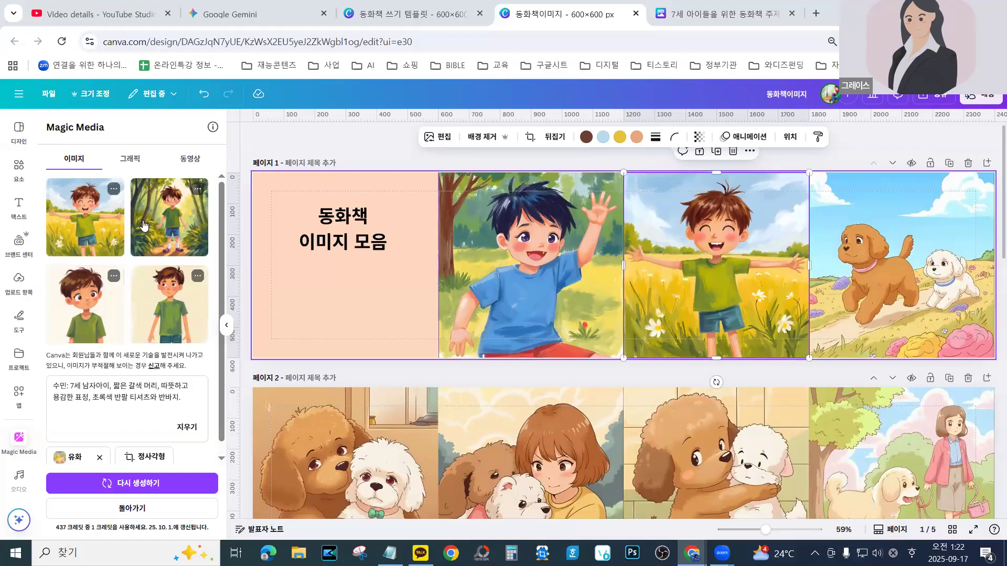
pyautogui.moveTo(168, 219); pyautogui.dragTo(867, 309)
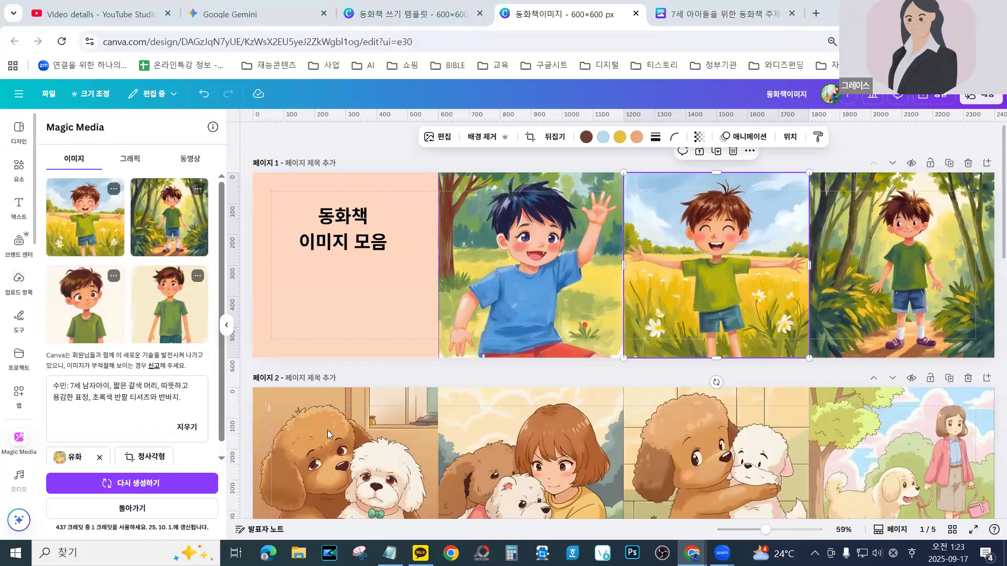
# Replace the Magic Media prompt with the copied character settings for both boys and the art style, and regenerate the images
pyautogui.click(197, 430)
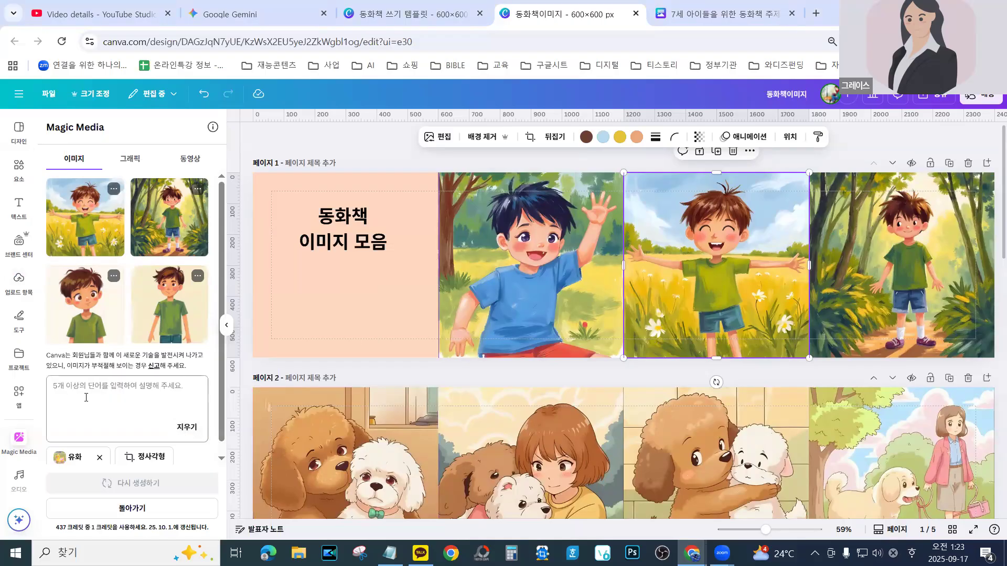
pyautogui.rightClick(85, 397)
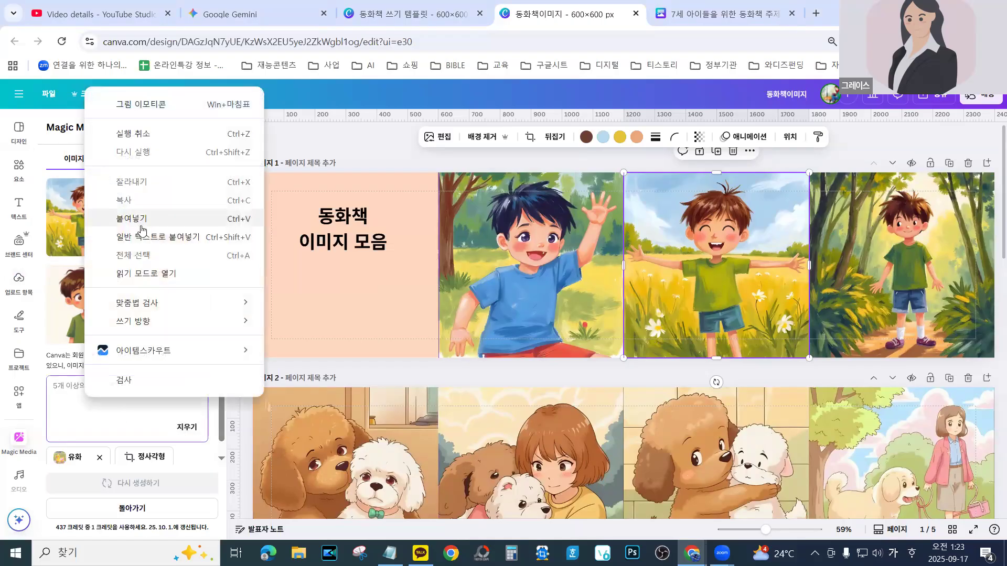
pyautogui.click(141, 218)
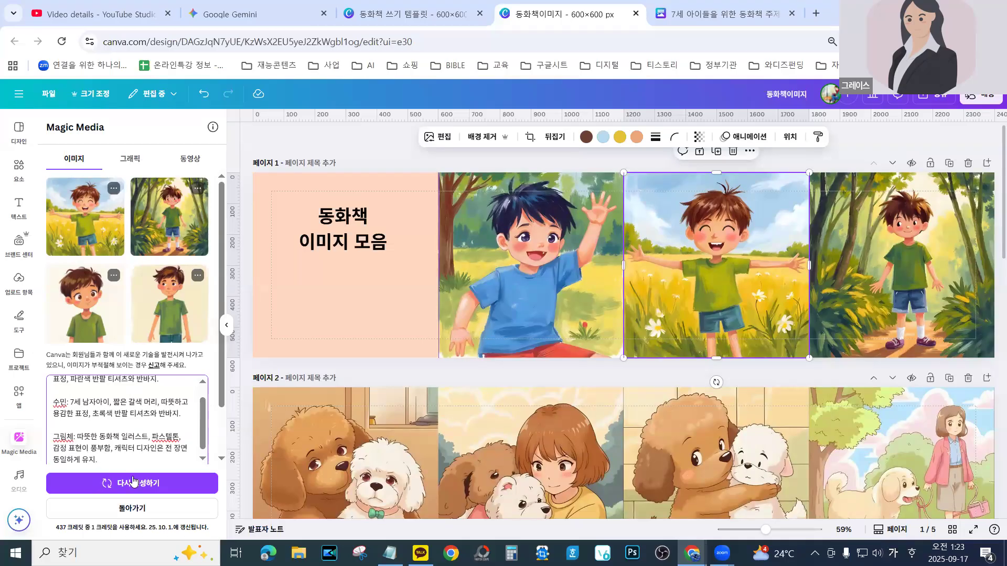
pyautogui.click(117, 484)
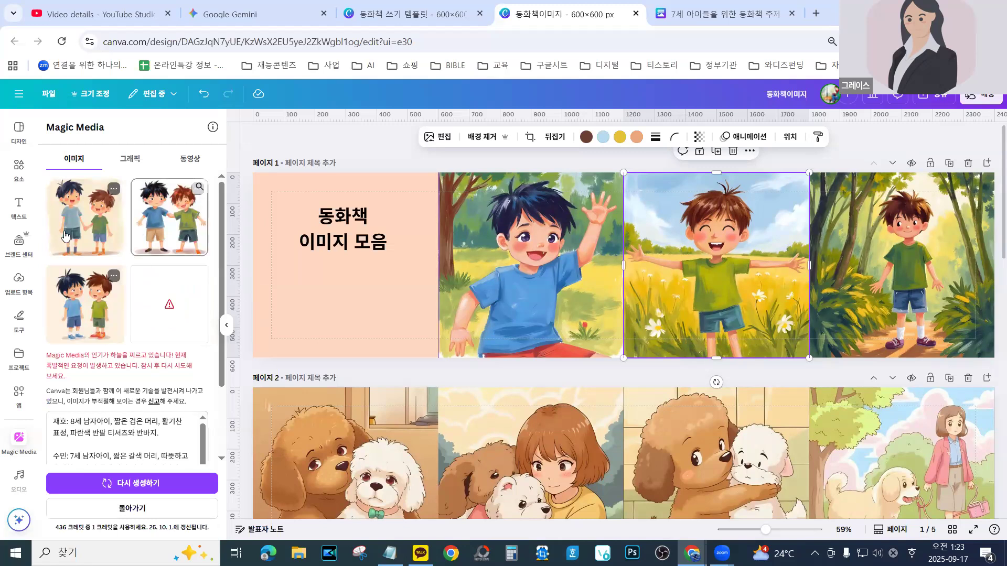
# Place the first generated image of both boys in page 1's last frame and the second in page 2's first frame
pyautogui.moveTo(66, 227); pyautogui.dragTo(913, 310)
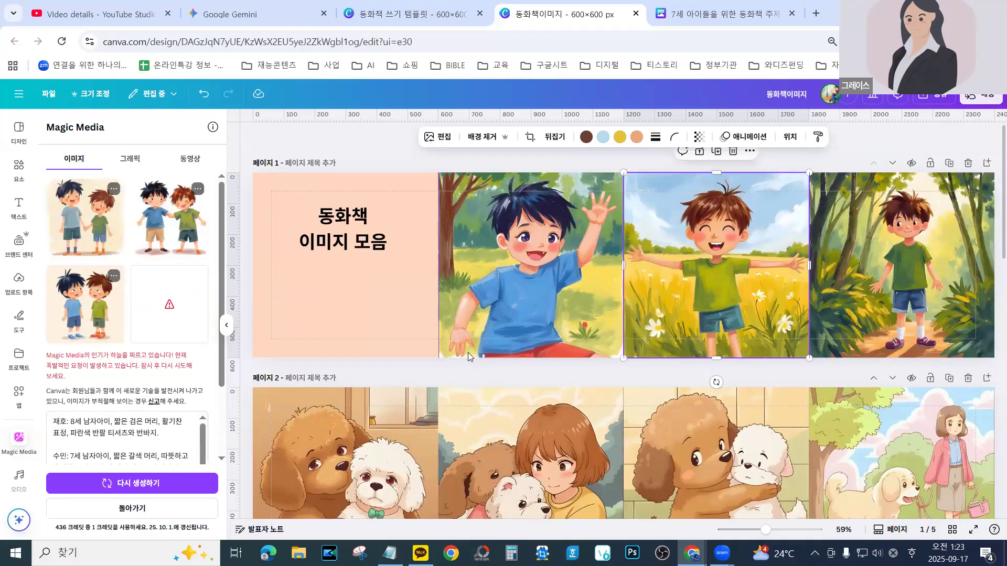
pyautogui.scroll(-5, 468, 353)
pyautogui.scroll(1, 400, 327)
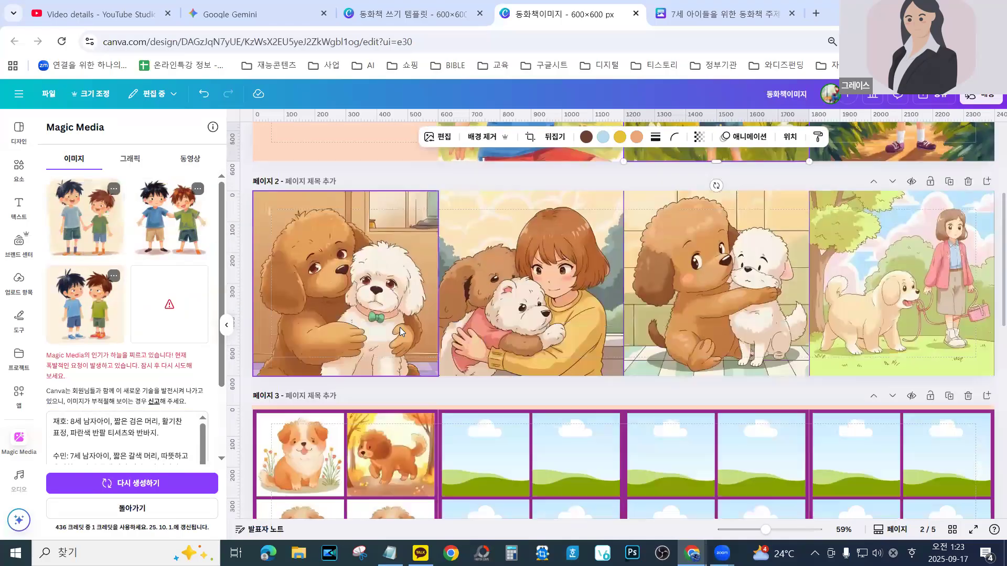
pyautogui.click(98, 236)
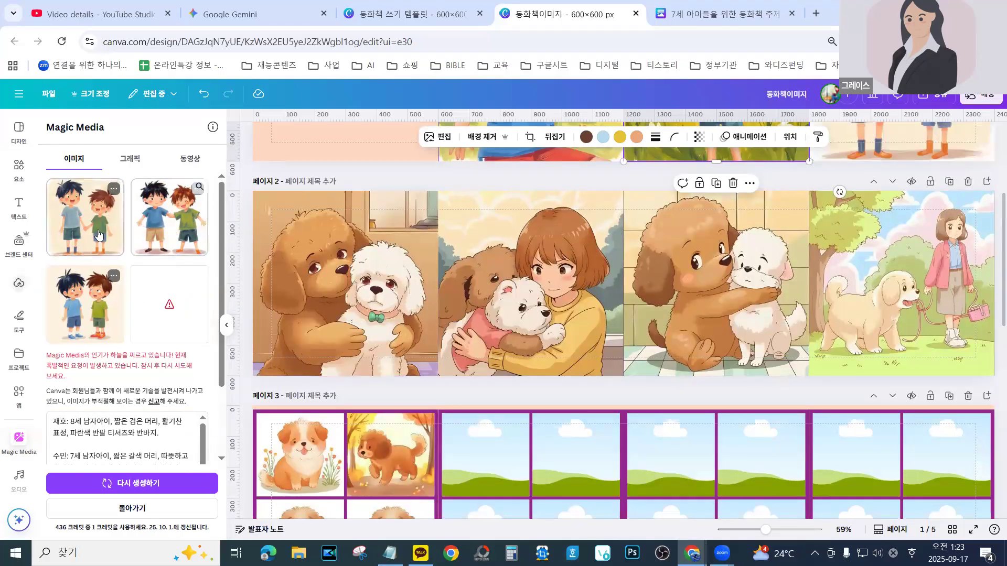
pyautogui.moveTo(180, 218); pyautogui.dragTo(324, 328)
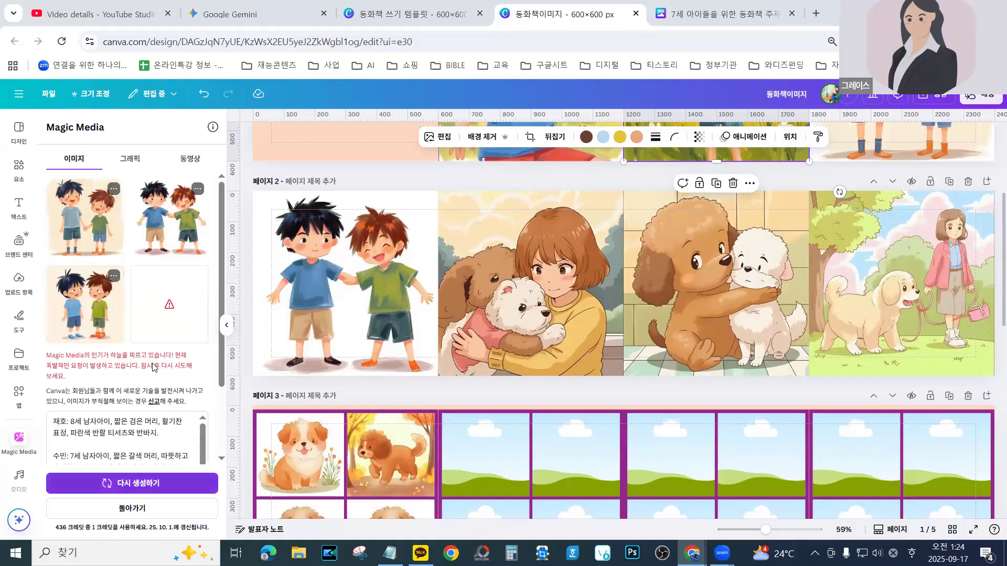
# Clear the Magic Media image prompt and ready the empty description for a new entry
pyautogui.scroll(-2, 155, 431)
pyautogui.click(186, 414)
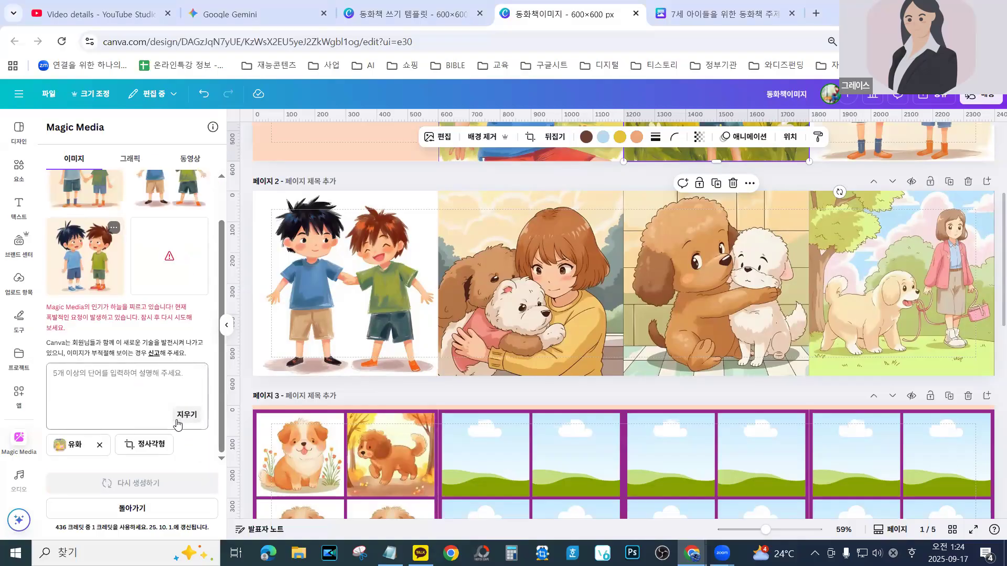
pyautogui.click(81, 388)
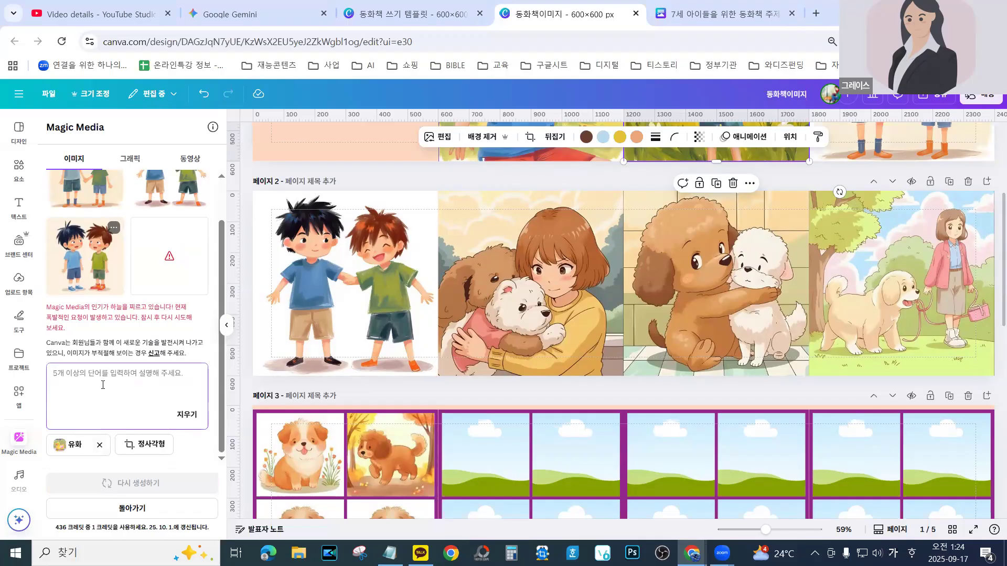
# Generate oil-painting images from the pasted book-description prompt and place two of the boat scenes in page 2's second and third frames
pyautogui.rightClick(99, 375)
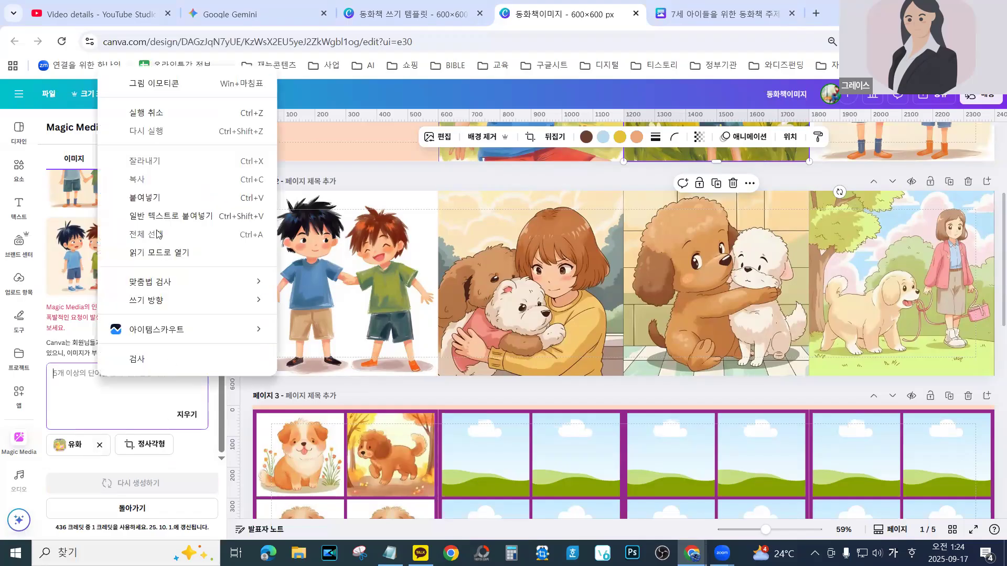
pyautogui.click(148, 202)
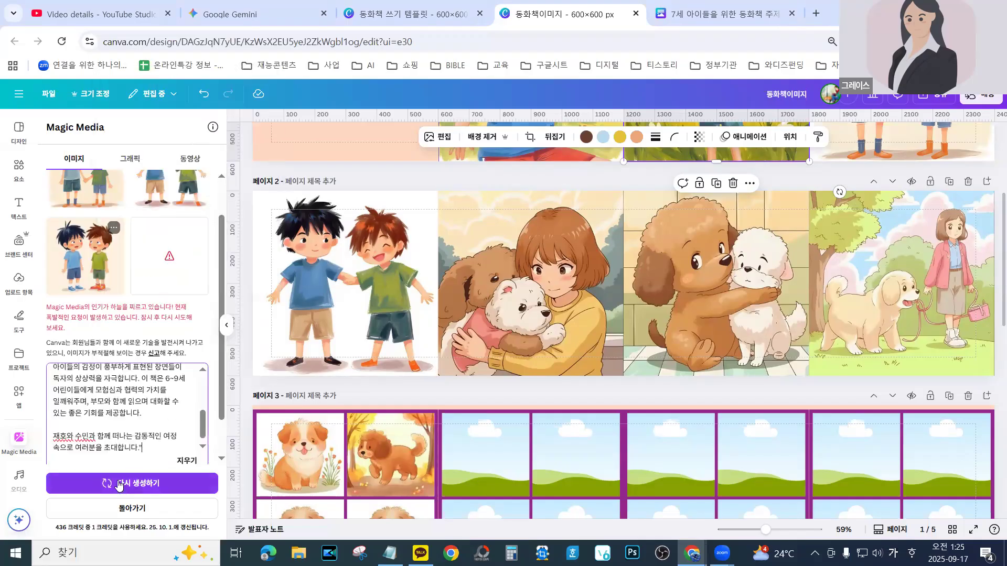
pyautogui.click(120, 484)
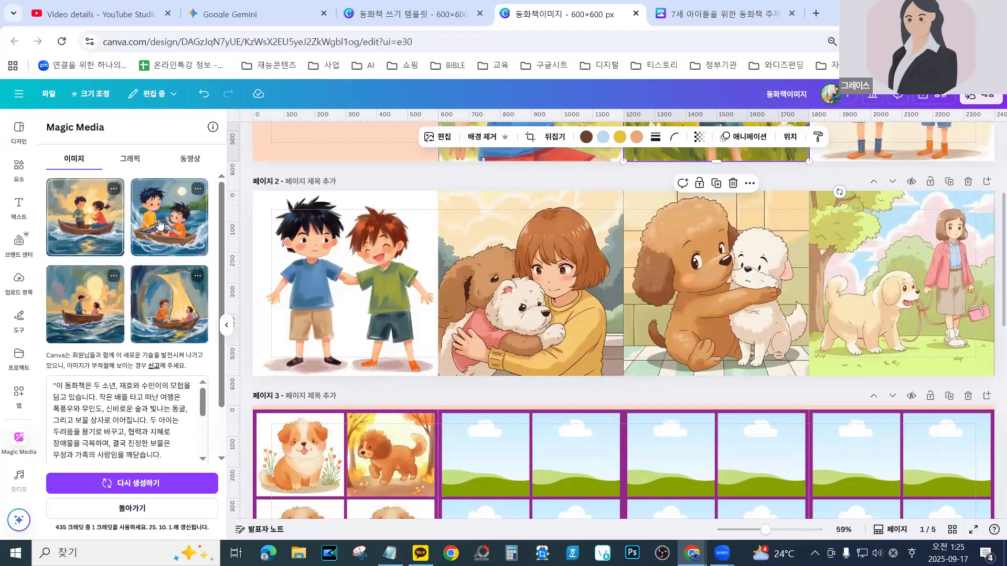
pyautogui.moveTo(159, 224); pyautogui.dragTo(488, 323)
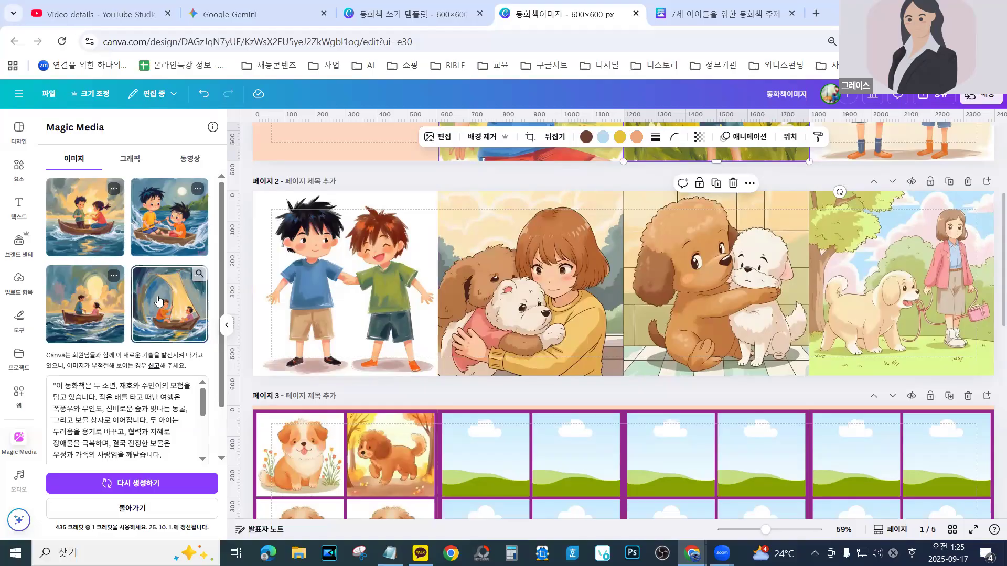
pyautogui.moveTo(159, 301); pyautogui.dragTo(680, 297)
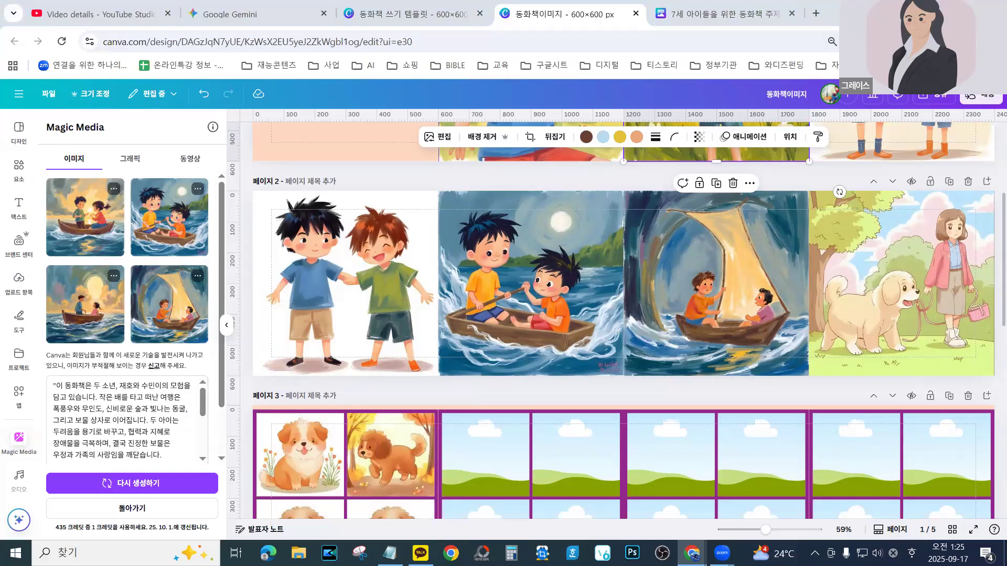
# Replace the image prompt with the copied author-introduction text and generate new images from it
pyautogui.scroll(-5, 137, 414)
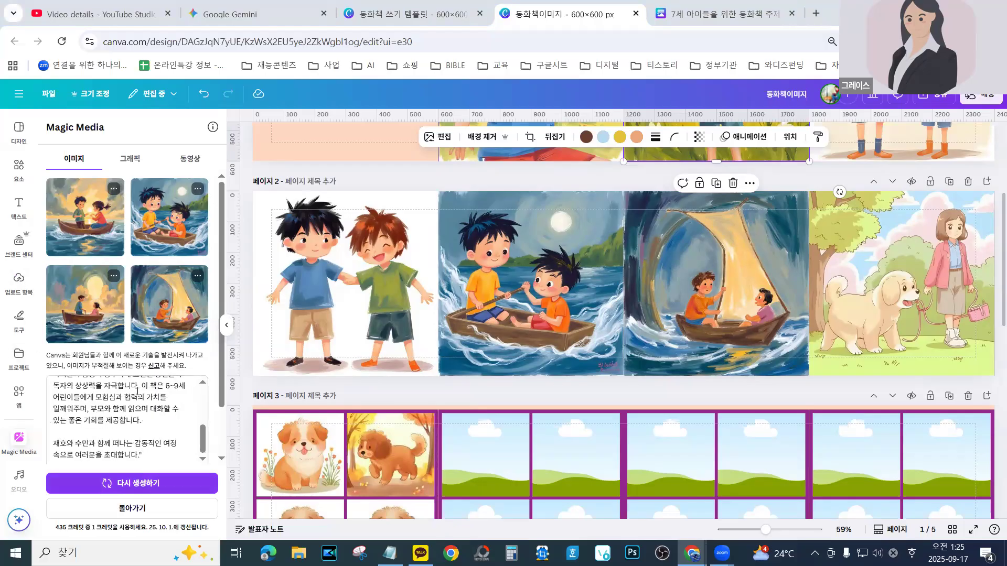
pyautogui.scroll(-1, 137, 392)
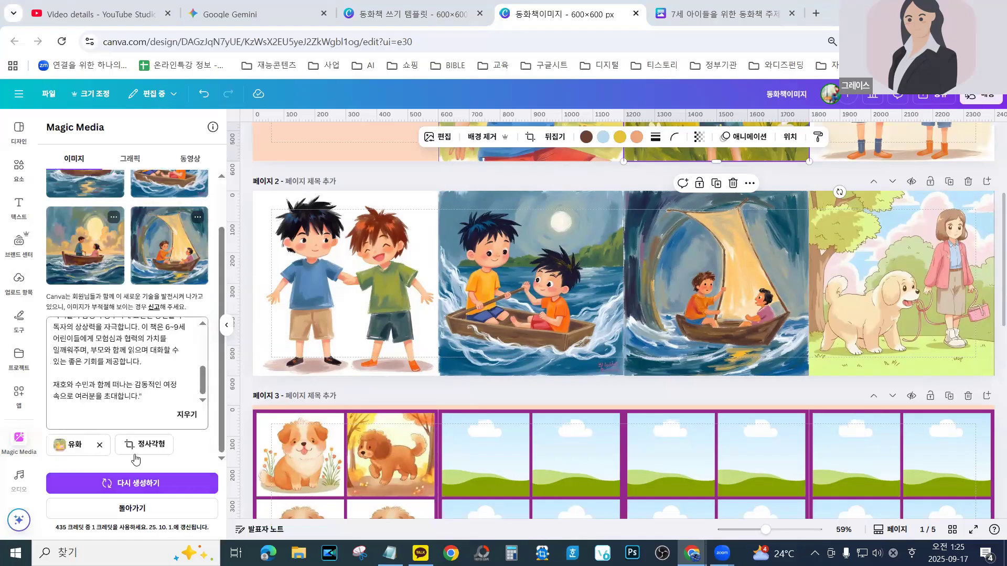
pyautogui.click(183, 423)
pyautogui.rightClick(79, 394)
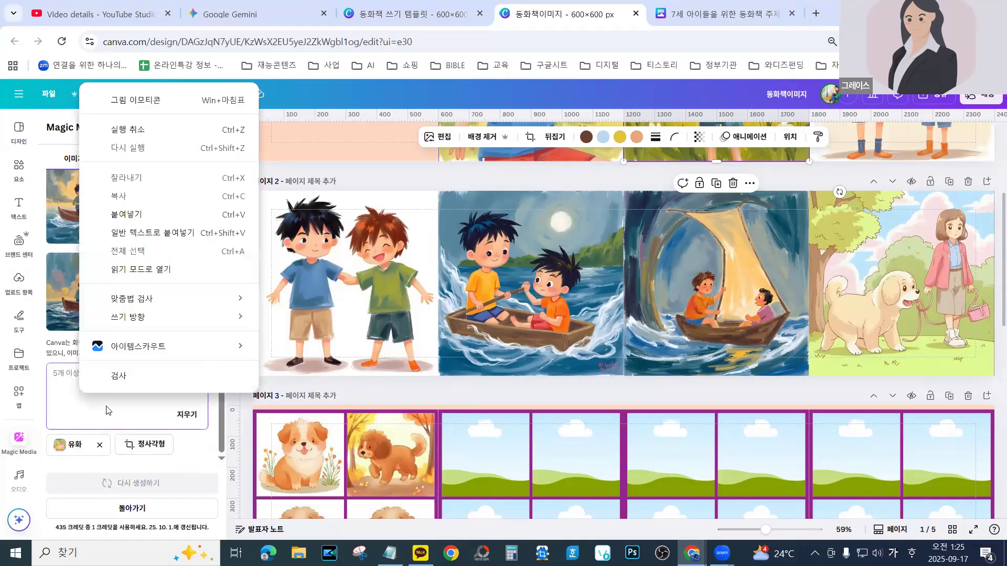
pyautogui.click(126, 215)
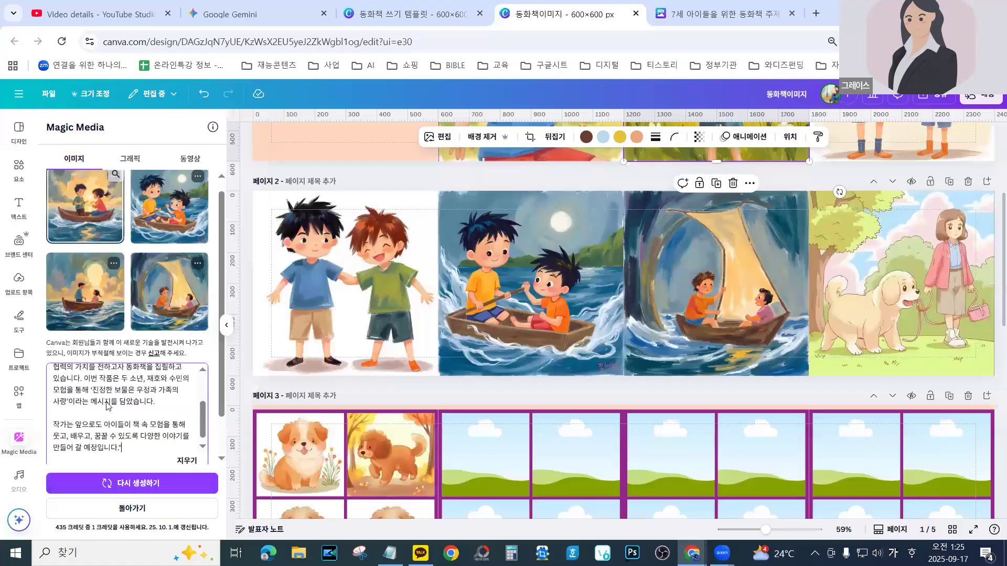
pyautogui.click(125, 485)
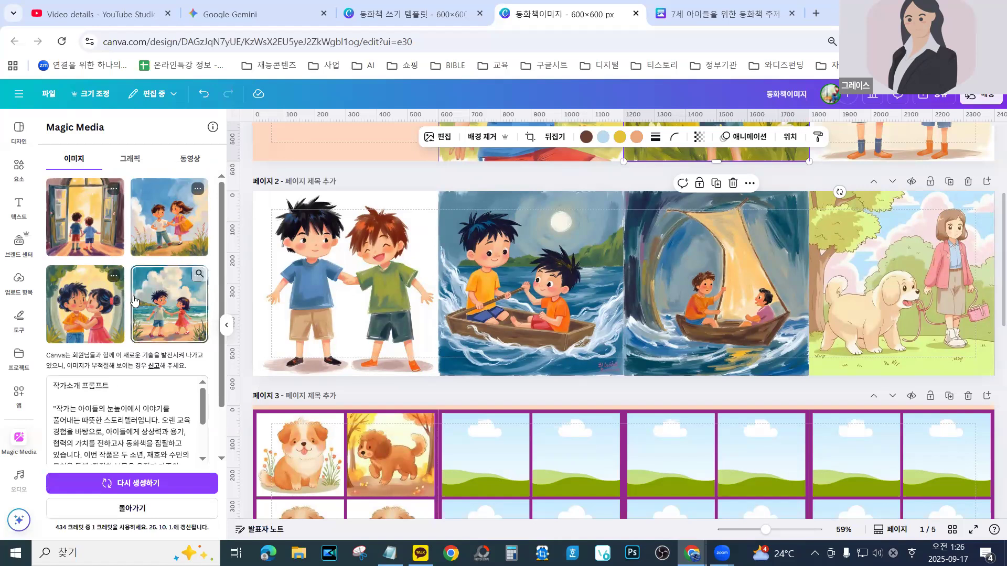
# Replace the prompt body below the "작가소개 프롬프트" line with "책상에 앉아서 글쓰는 여성 작가 그려줘"
pyautogui.scroll(-1, 135, 307)
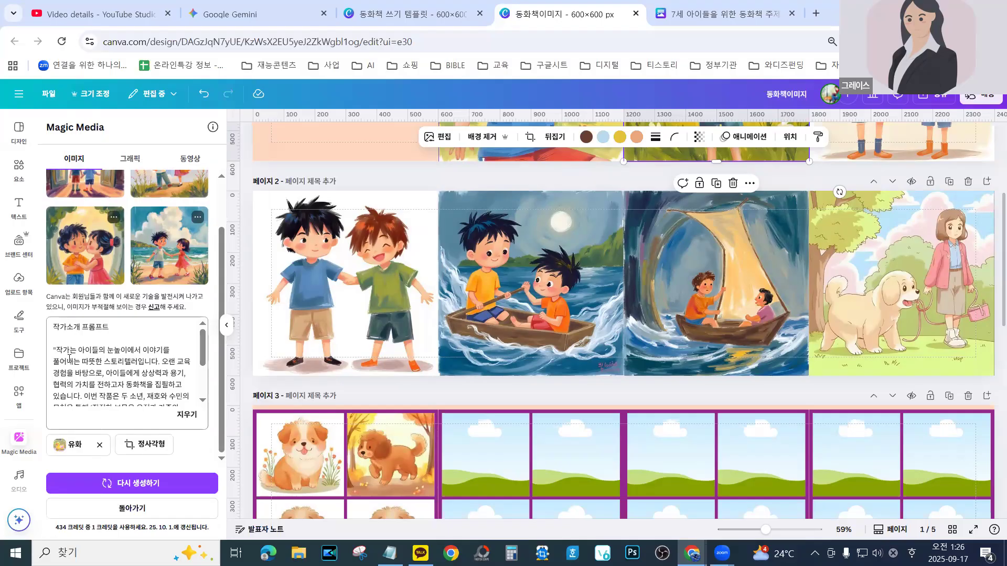
pyautogui.click(160, 362)
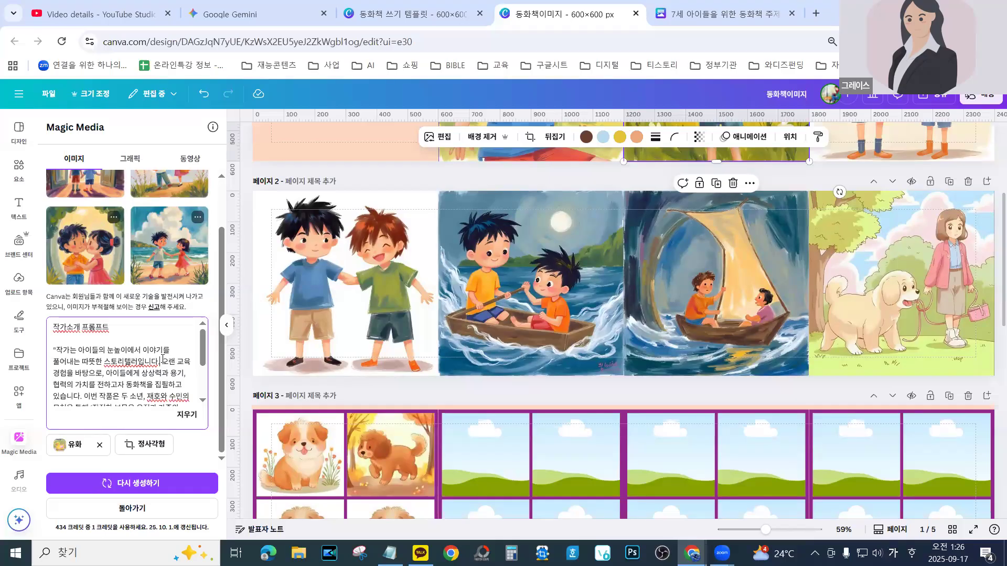
pyautogui.scroll(-3, 167, 355)
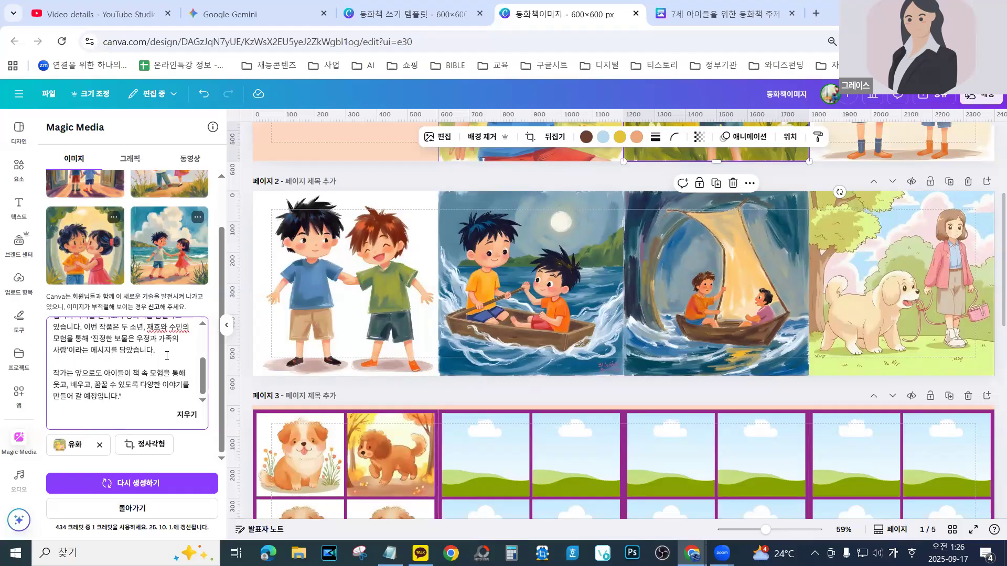
pyautogui.moveTo(120, 403); pyautogui.dragTo(48, 339)
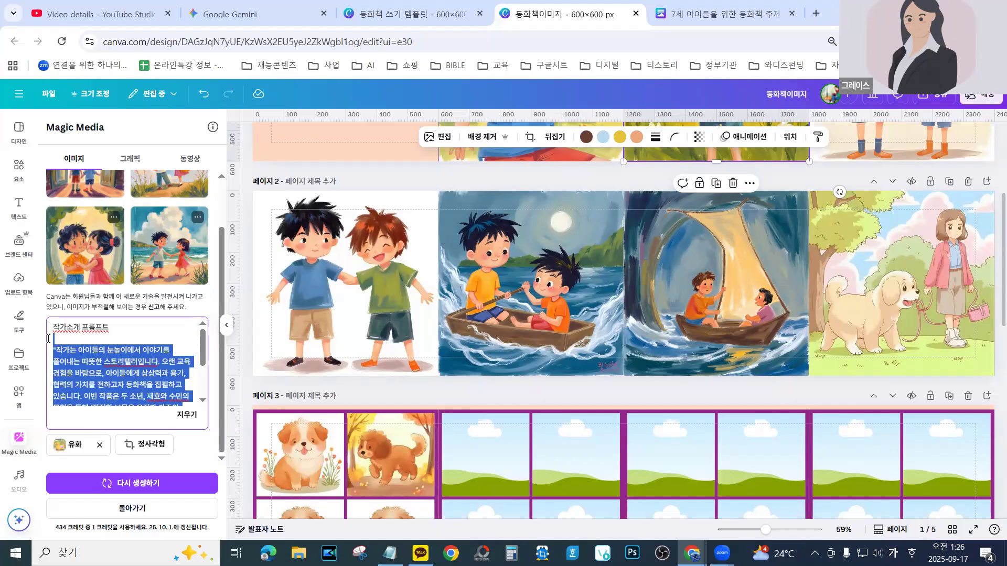
pyautogui.moveTo(48, 339); pyautogui.dragTo(48, 343)
pyautogui.write('채')
pyautogui.write('상에 앤')
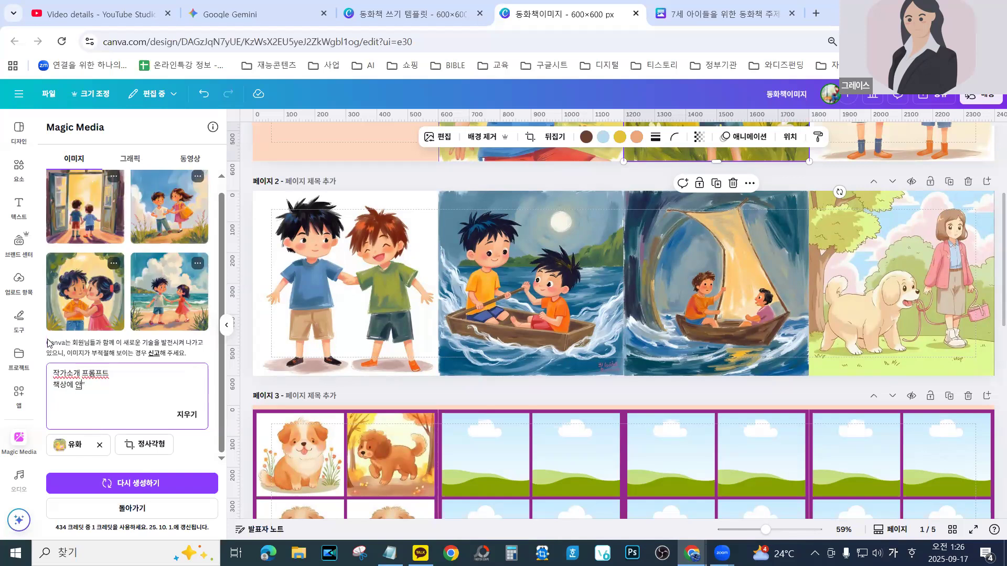
pyautogui.write('아서 그')
pyautogui.write('쓰는 으')
pyautogui.write('성 작가')
pyautogui.write(' 글')
pyautogui.write('려')
pyautogui.write('줘')
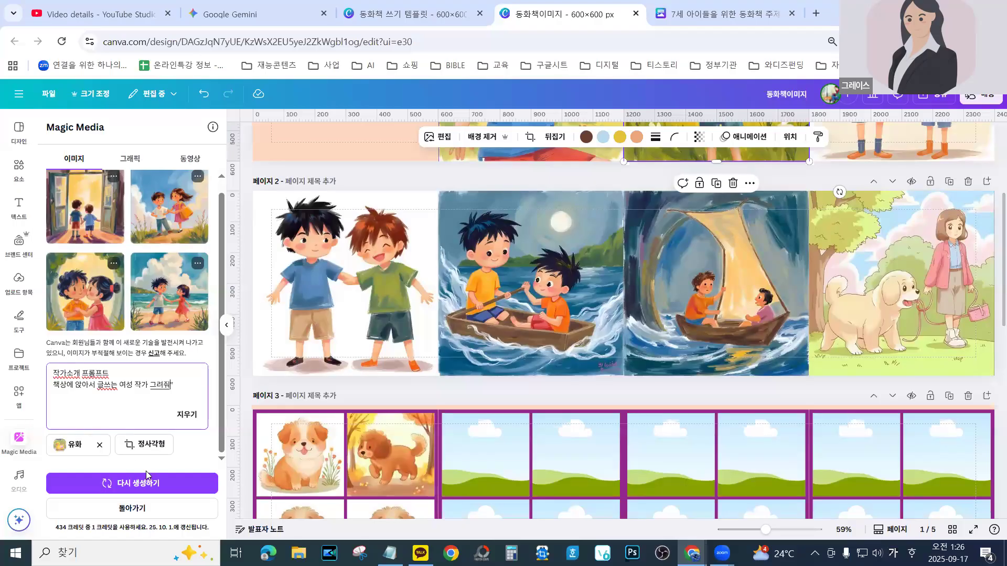
# Generate the author images and place the one of the woman with glasses writing in page 2's fourth frame
pyautogui.click(136, 484)
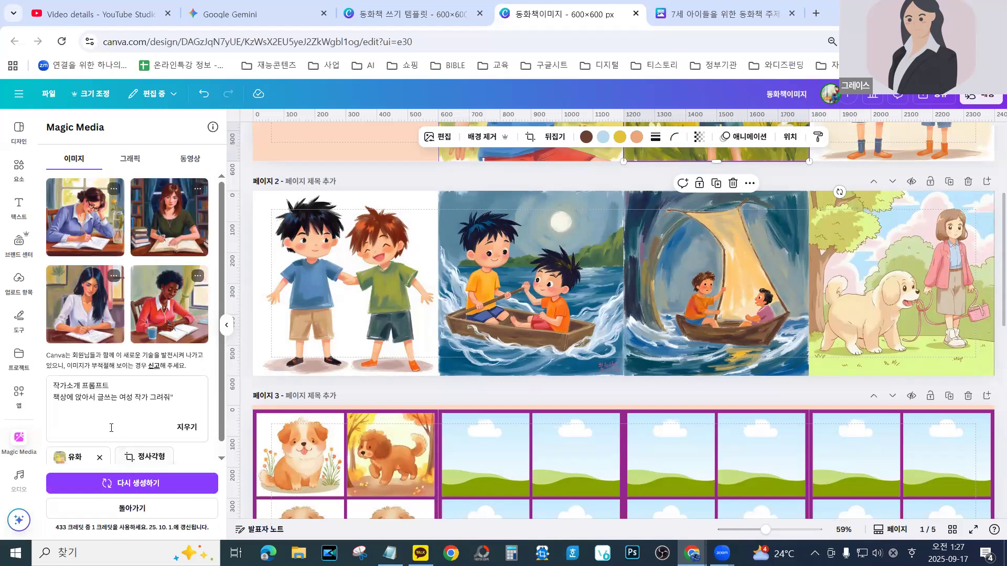
pyautogui.moveTo(77, 215); pyautogui.dragTo(886, 279)
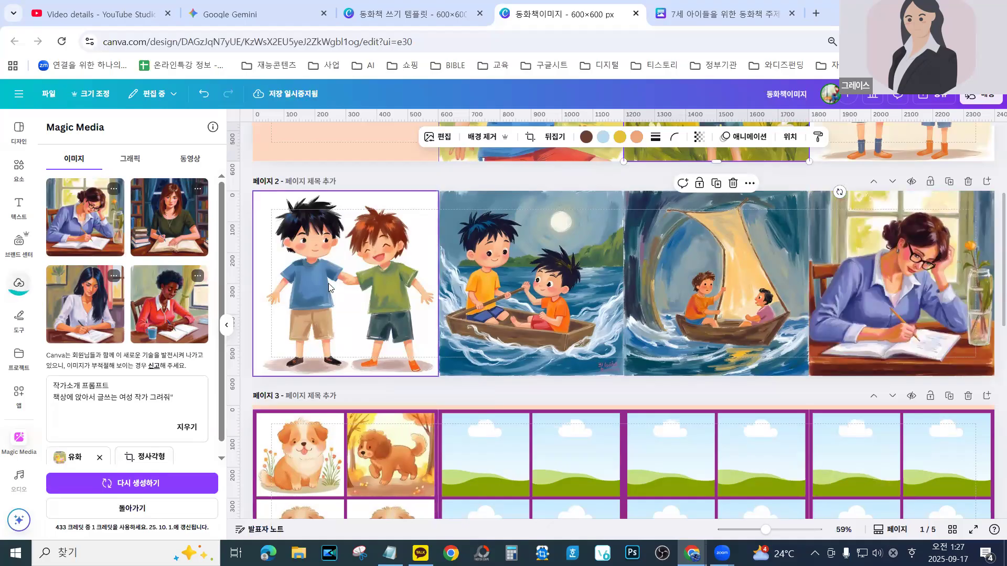
# Clear the image prompt and paste the copied "1장" scene description of two boys on a small wooden boat
pyautogui.scroll(-3, 287, 316)
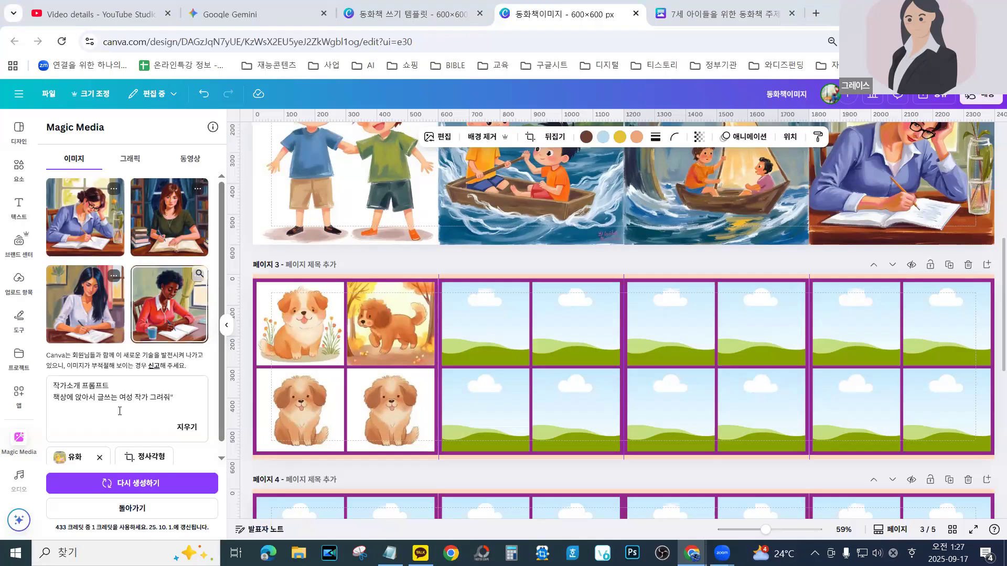
pyautogui.click(184, 428)
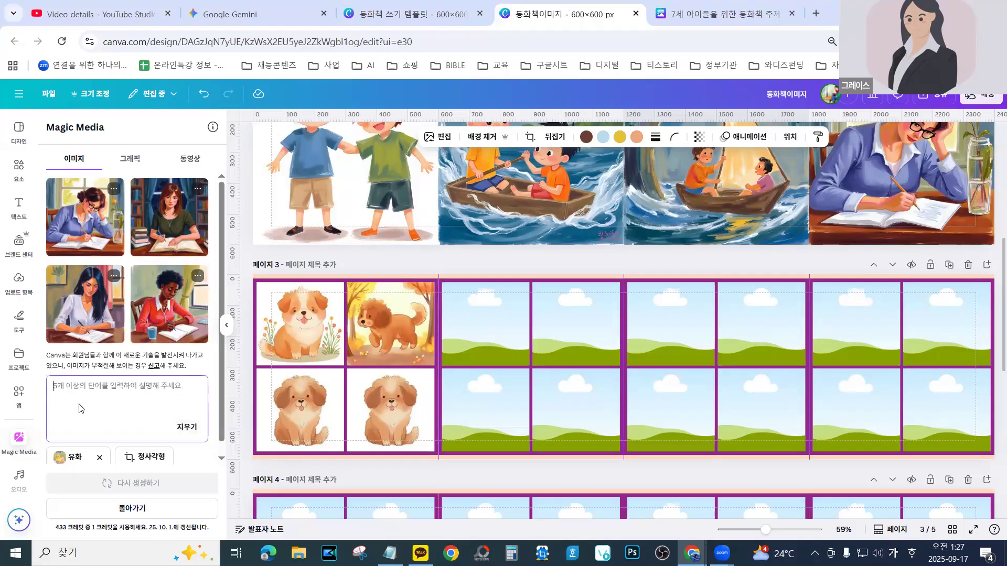
pyautogui.rightClick(79, 403)
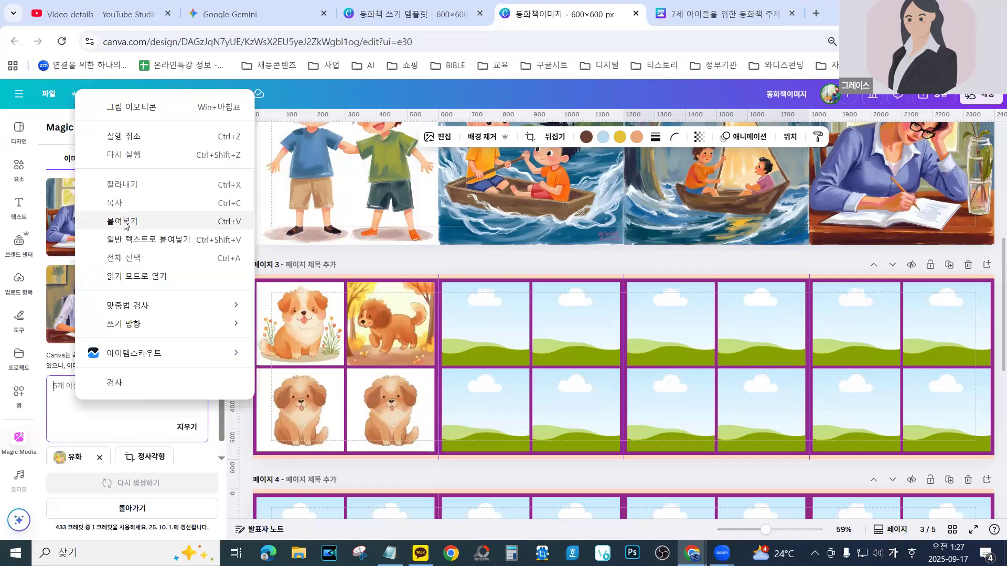
pyautogui.click(125, 222)
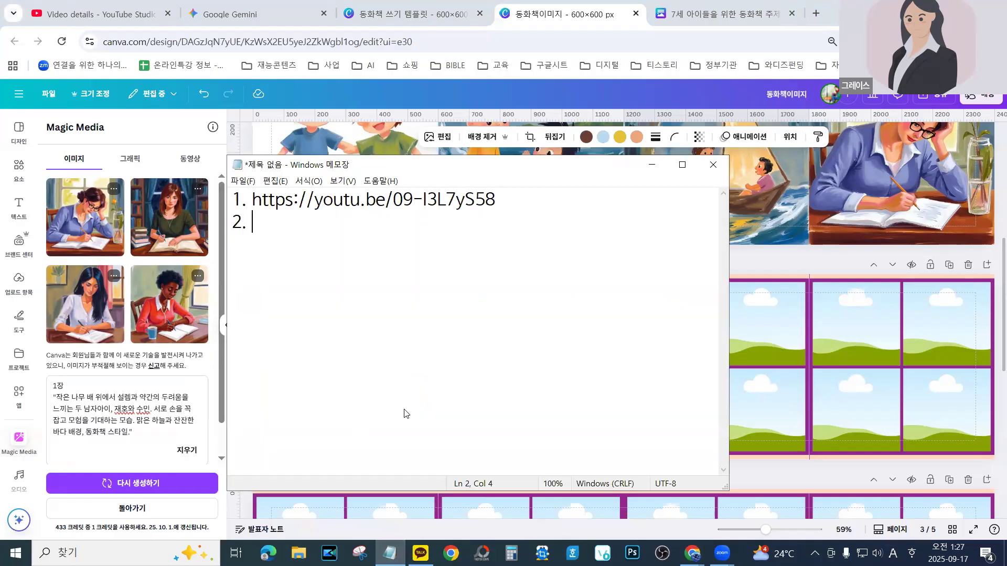
# Paste the copied basic character settings after "2." in the Notepad memo
pyautogui.rightClick(329, 369)
pyautogui.click(371, 418)
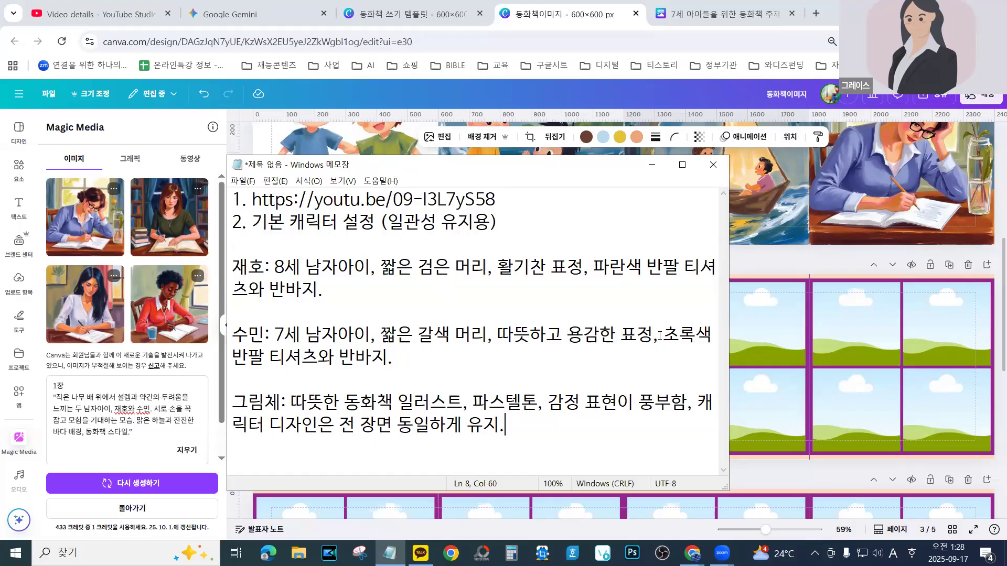
# Replace the expression phrase in the 7-year-old boy's description with "용감하다."
pyautogui.moveTo(659, 336); pyautogui.dragTo(505, 338)
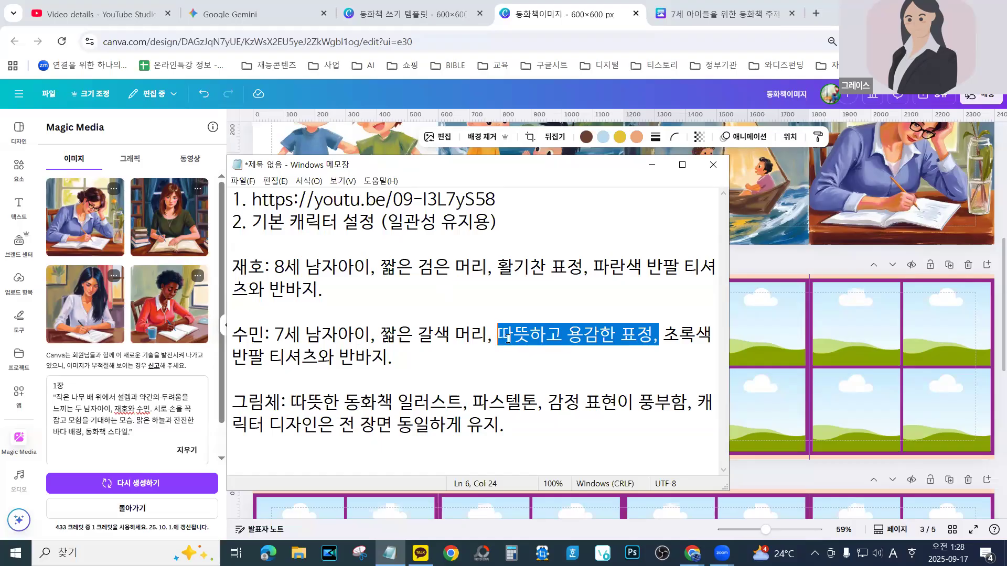
pyautogui.press('BackSpace')
pyautogui.write('dydrk')
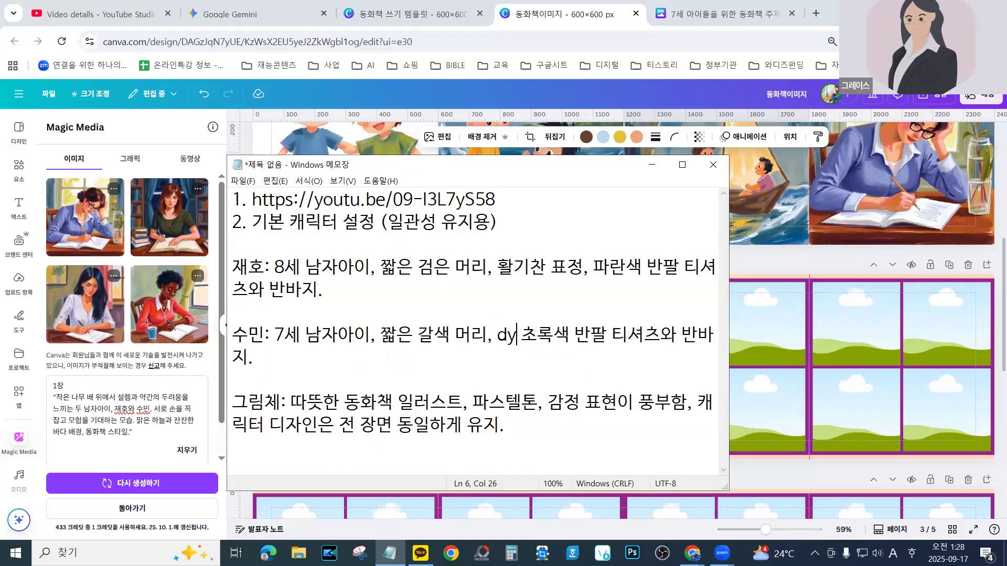
pyautogui.write('agka,')
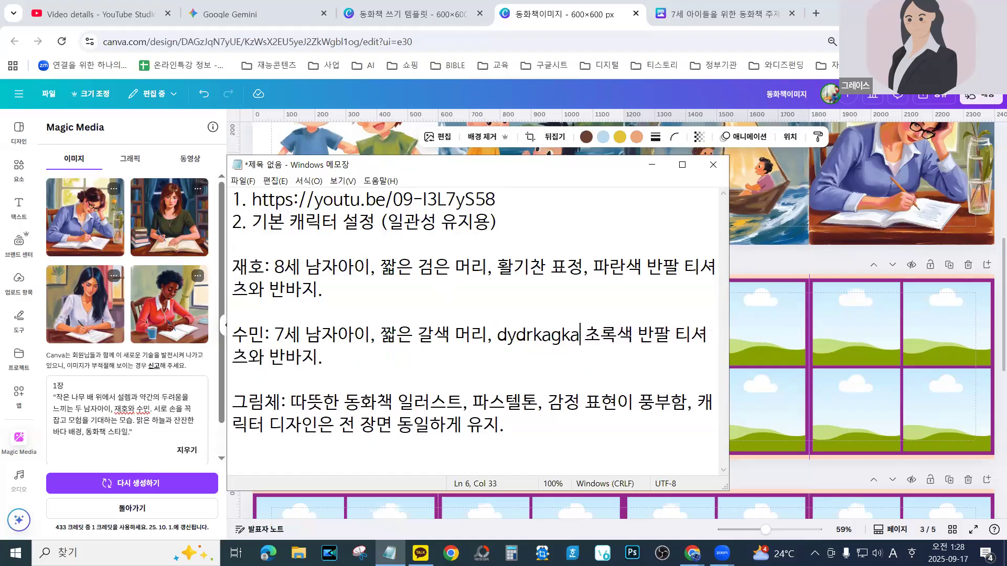
pyautogui.press('BackSpace')
pyautogui.press('BackSpace')
pyautogui.press('BackSpace')
pyautogui.press('BackSpace')
pyautogui.press('BackSpace')
pyautogui.press('BackSpace')
pyautogui.press('BackSpace')
pyautogui.press('BackSpace')
pyautogui.press('BackSpace')
pyautogui.press('BackSpace')
pyautogui.press('BackSpace')
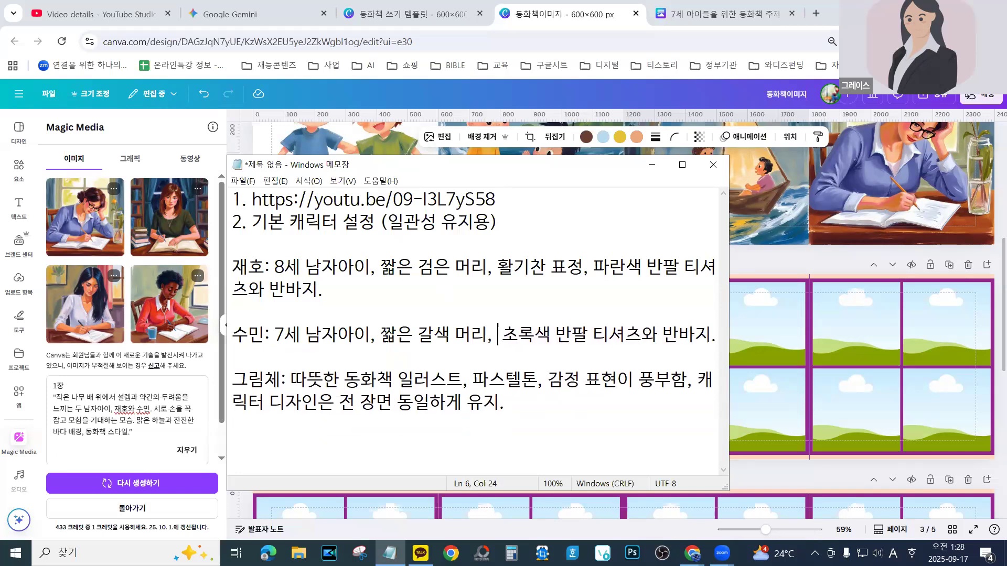
pyautogui.write('dydrkag')
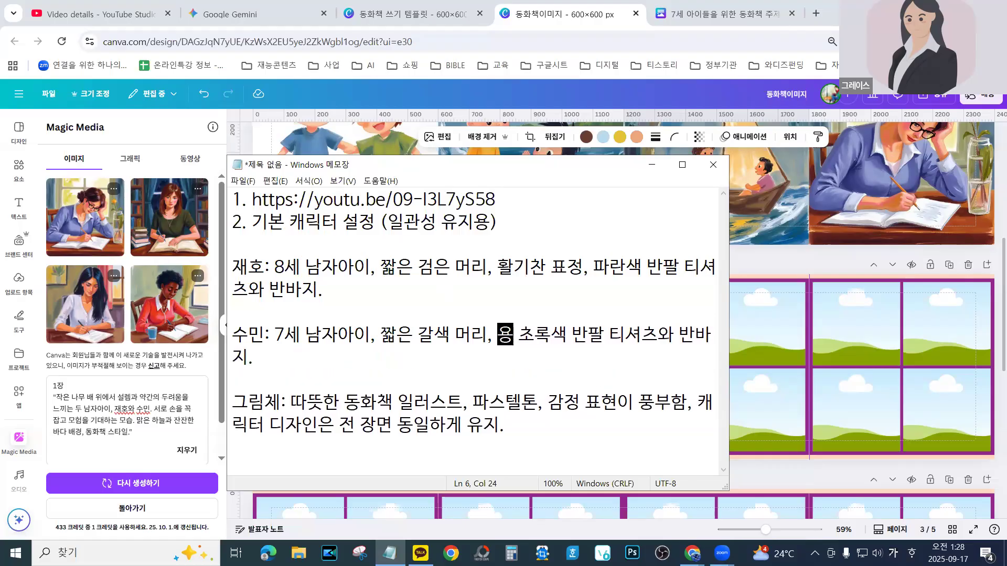
pyautogui.write('ks.')
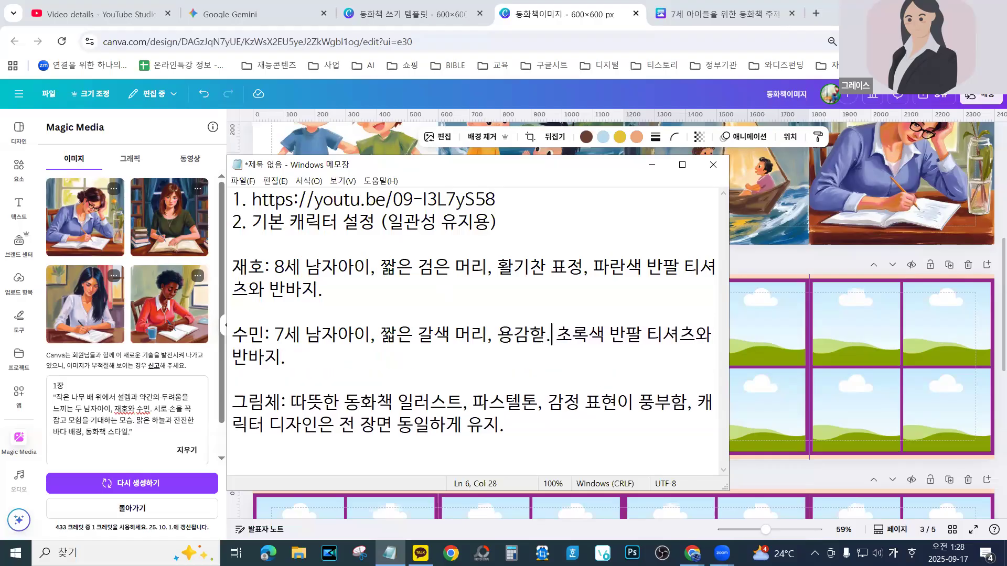
pyautogui.press('BackSpace')
pyautogui.press('BackSpace')
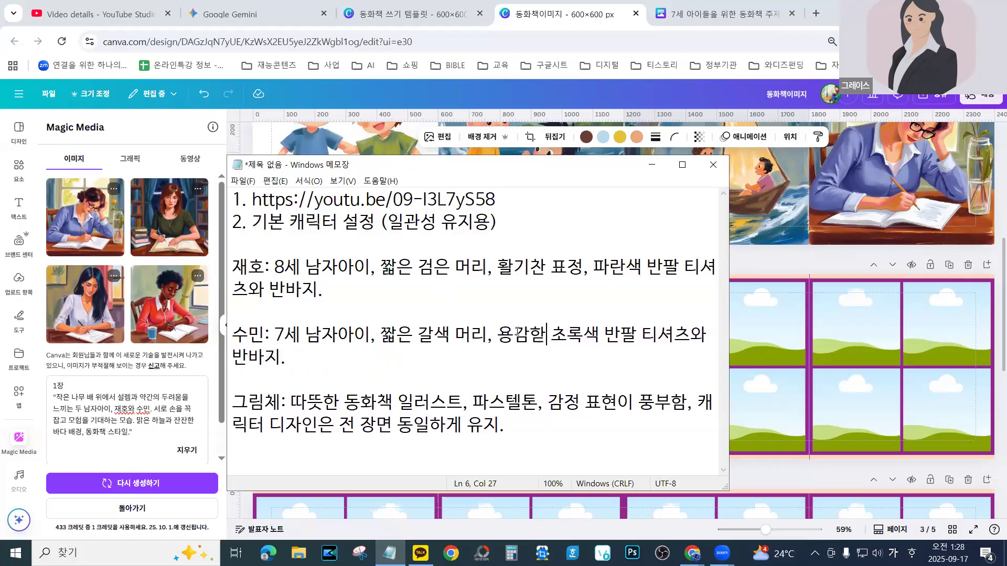
pyautogui.write('gkek.')
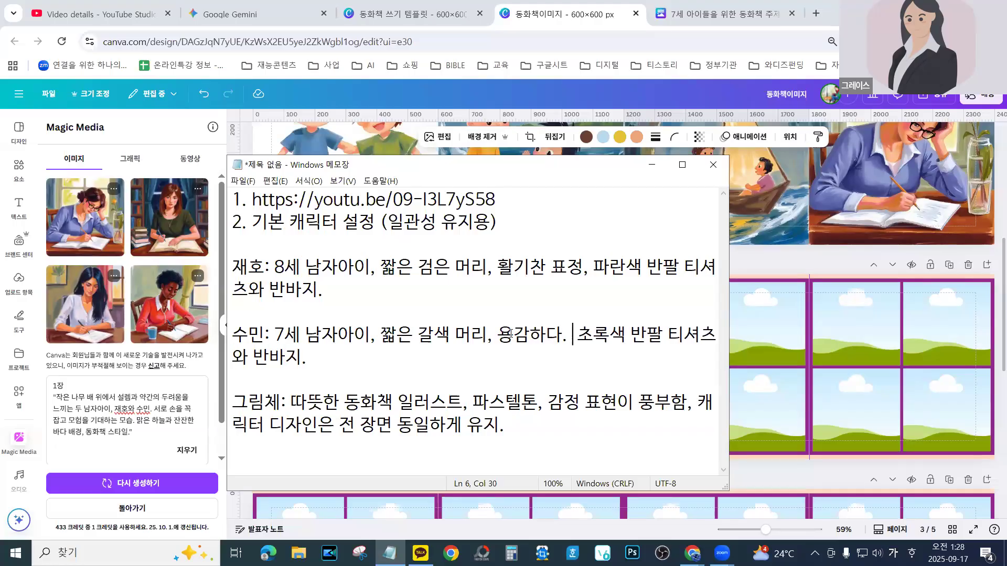
# Replace the 8-year-old boy's expression phrase with "활기차다" and delete the "기본 캐릭터 설정 (일관성 유지용)" heading after "2."
pyautogui.moveTo(589, 267); pyautogui.dragTo(495, 265)
pyautogui.write('ghkfrl')
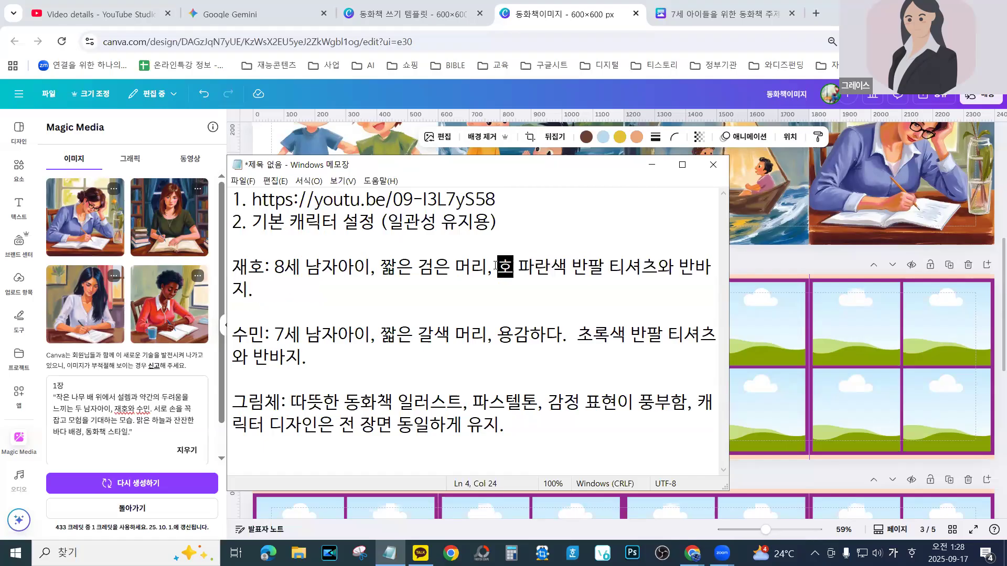
pyautogui.write('ckek')
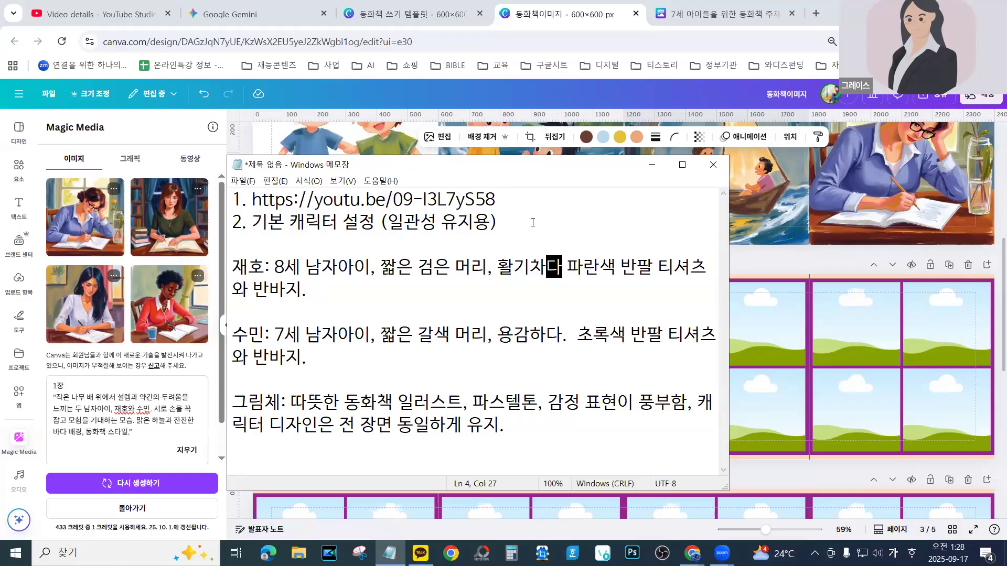
pyautogui.moveTo(498, 222); pyautogui.dragTo(251, 215)
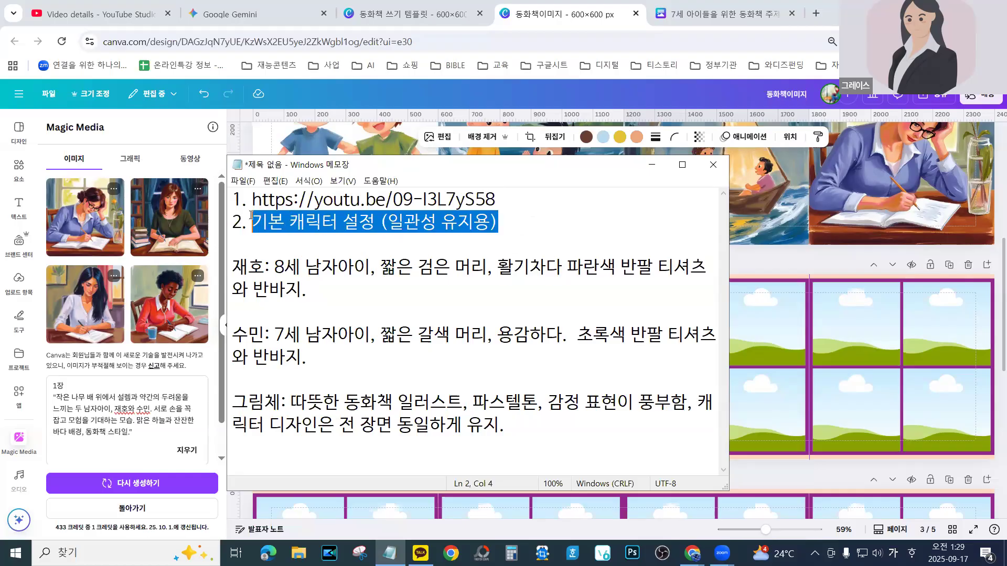
pyautogui.press('Delete')
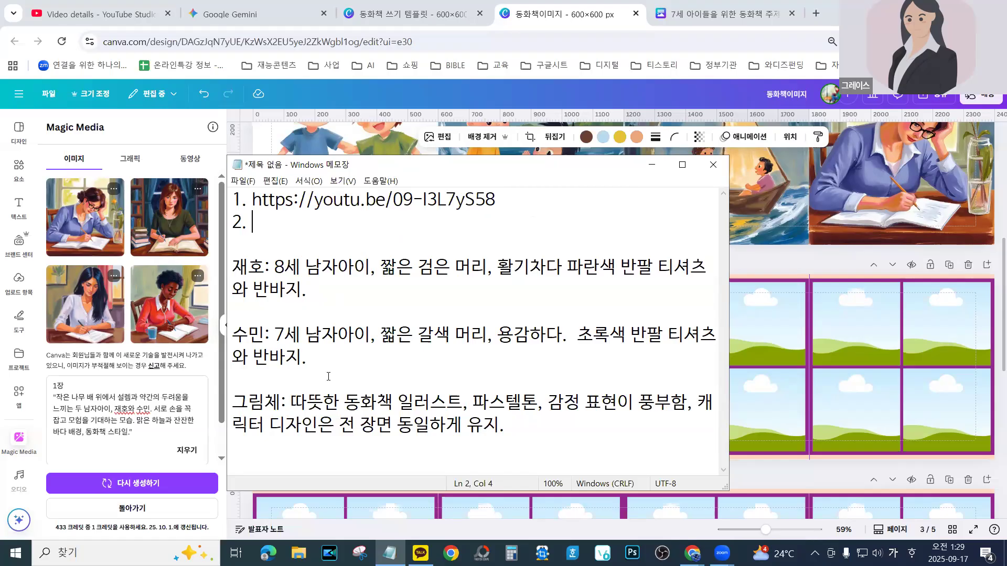
# Delete the drawing-style line from the Notepad memo, copy the two boys' character descriptions, and return to the Canva image design
pyautogui.moveTo(528, 428); pyautogui.dragTo(238, 404)
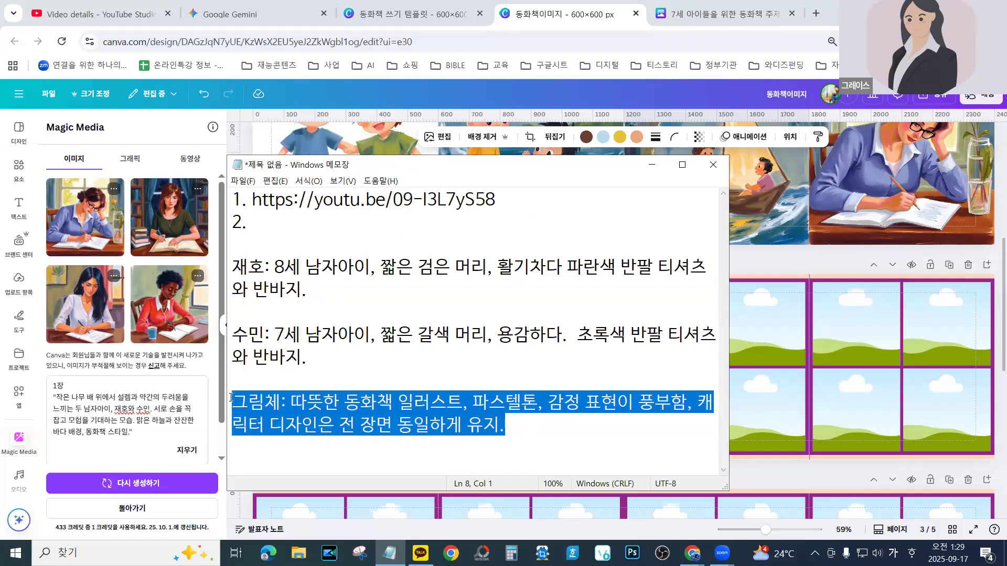
pyautogui.press('Delete')
pyautogui.moveTo(315, 361); pyautogui.dragTo(234, 267)
pyautogui.rightClick(292, 273)
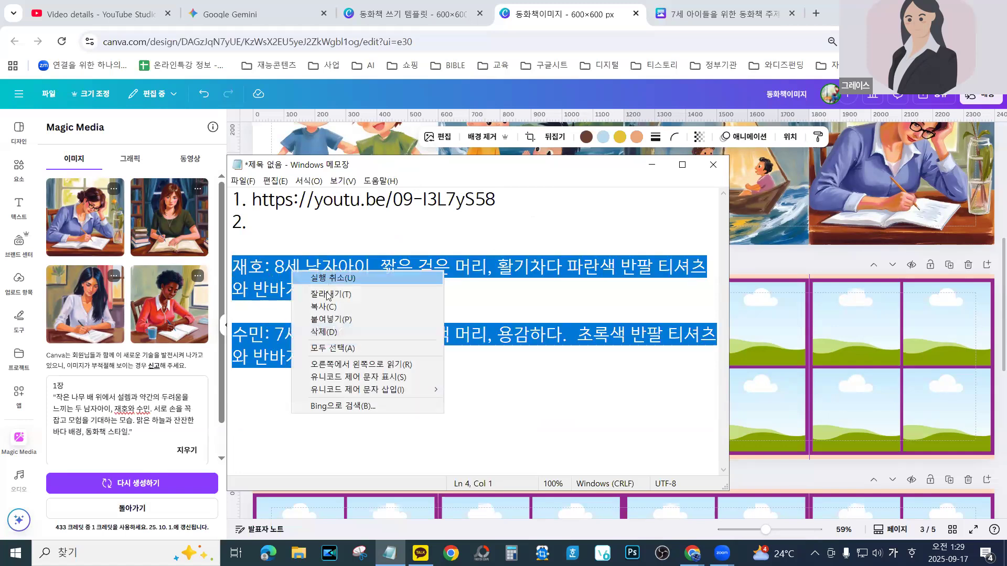
pyautogui.click(336, 308)
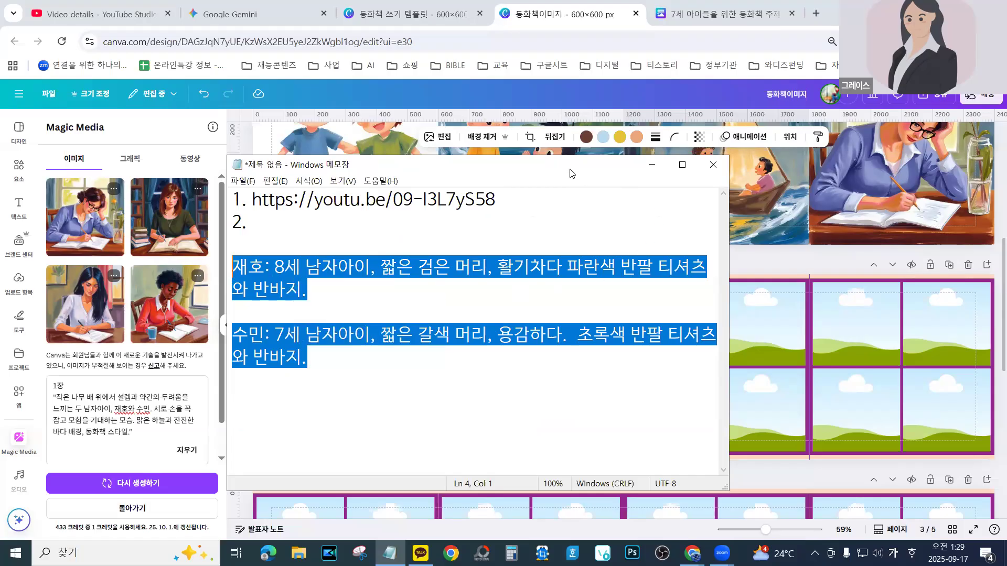
pyautogui.click(652, 164)
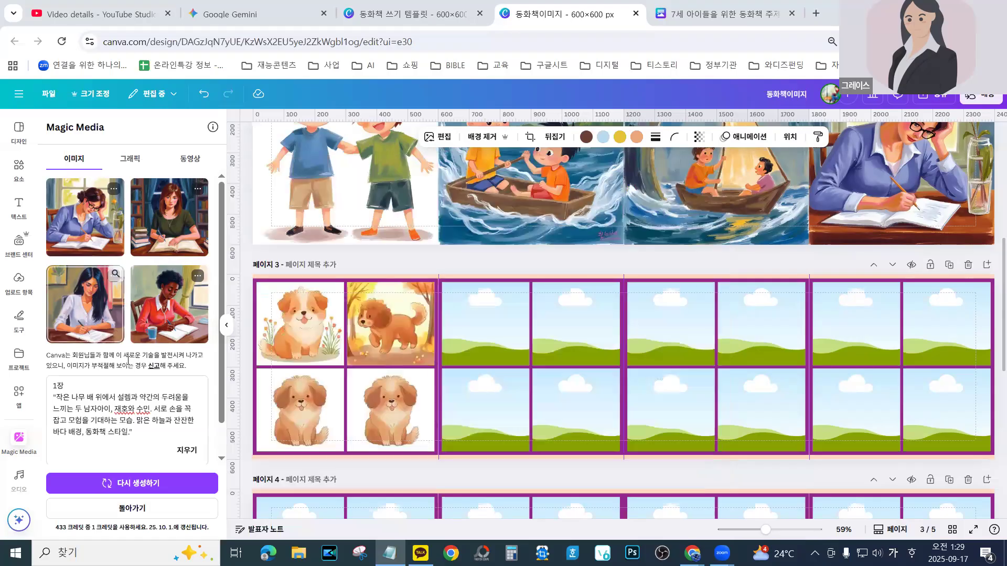
# Paste the two character descriptions ahead of the "1장" scene text in the image prompt and regenerate the images
pyautogui.click(54, 385)
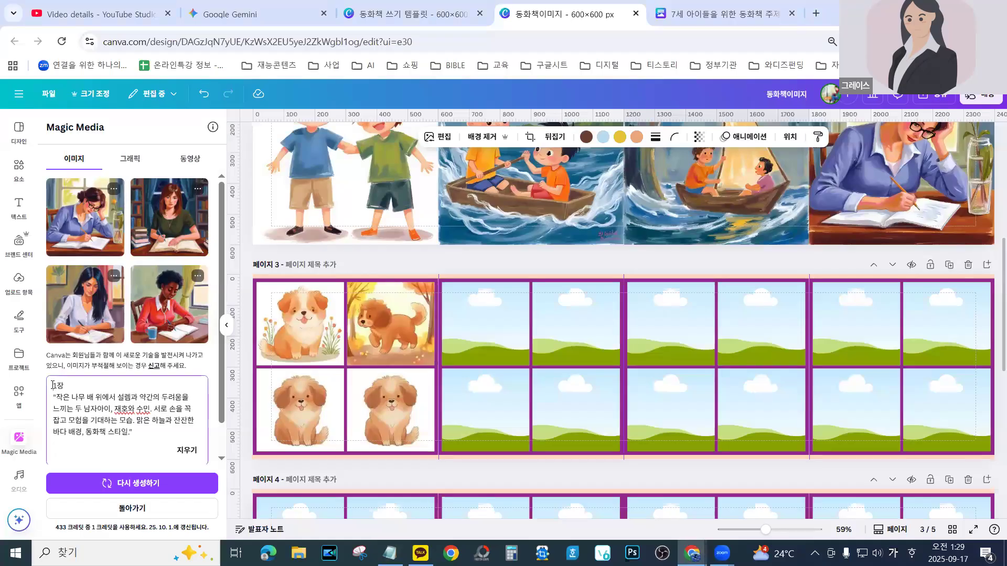
pyautogui.hotkey('ctrl', 'v')
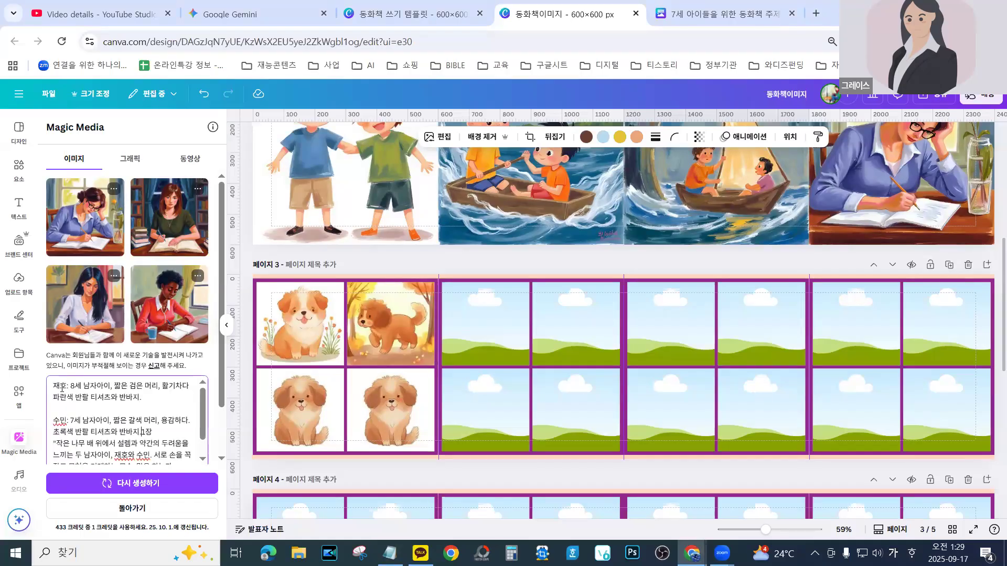
pyautogui.press('Return')
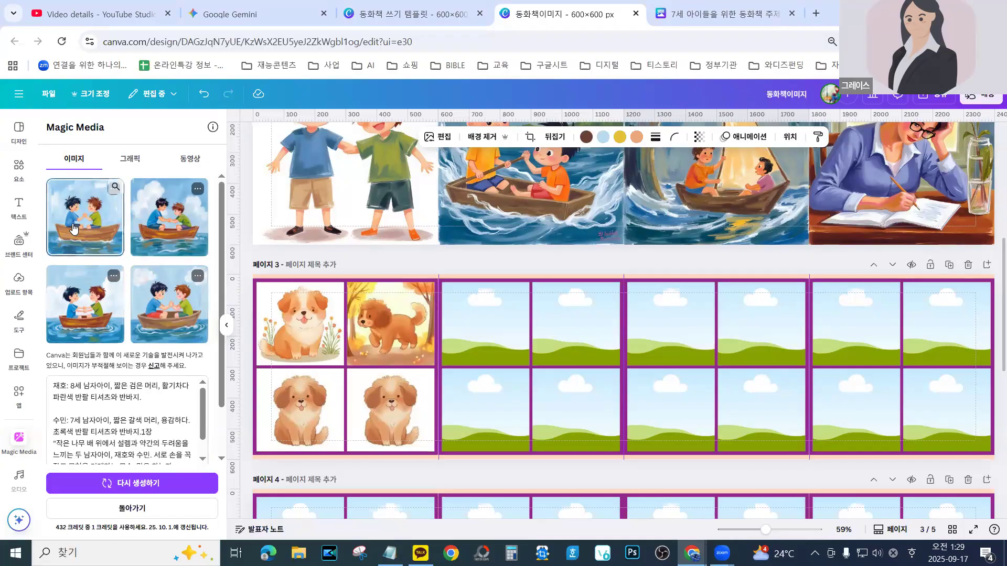
# Fill the four frames of page 3's first grid with the generated boat images, moving the stray copy into its upper-left frame
pyautogui.moveTo(73, 229); pyautogui.dragTo(266, 321)
pyautogui.moveTo(158, 225); pyautogui.dragTo(71, 298)
pyautogui.moveTo(273, 377); pyautogui.dragTo(259, 375)
pyautogui.moveTo(172, 306); pyautogui.dragTo(309, 413)
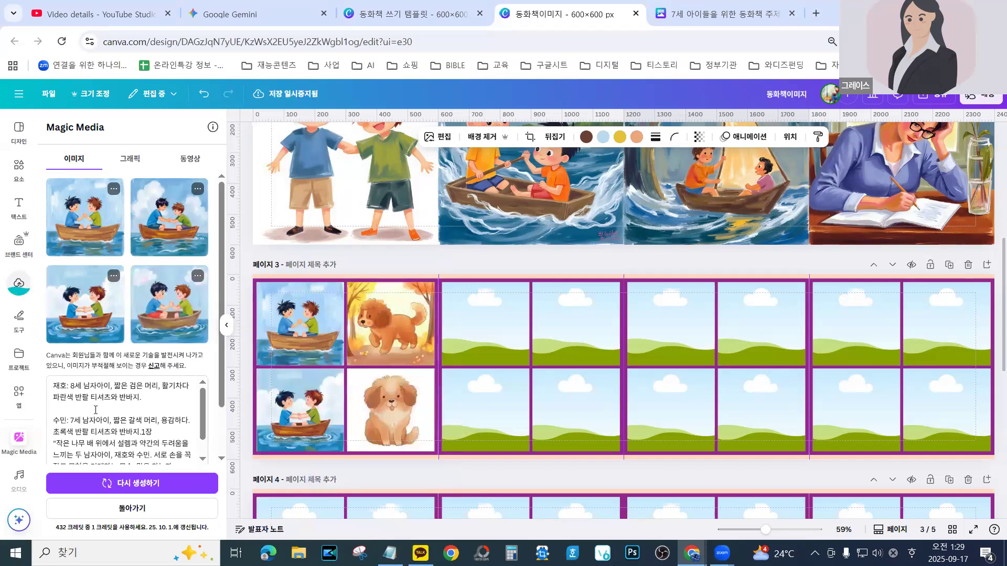
pyautogui.click(160, 215)
pyautogui.moveTo(163, 217); pyautogui.dragTo(405, 355)
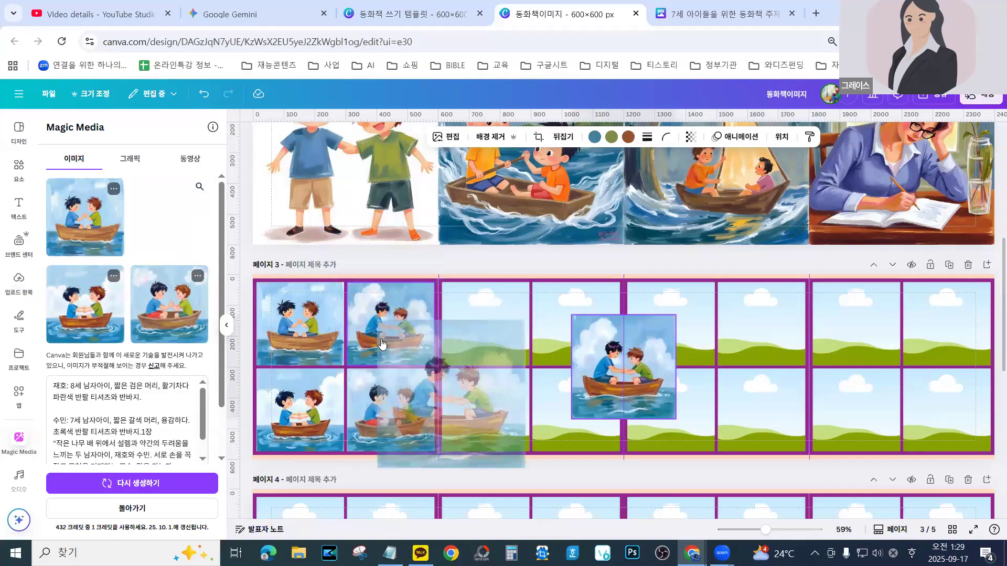
pyautogui.click(624, 367)
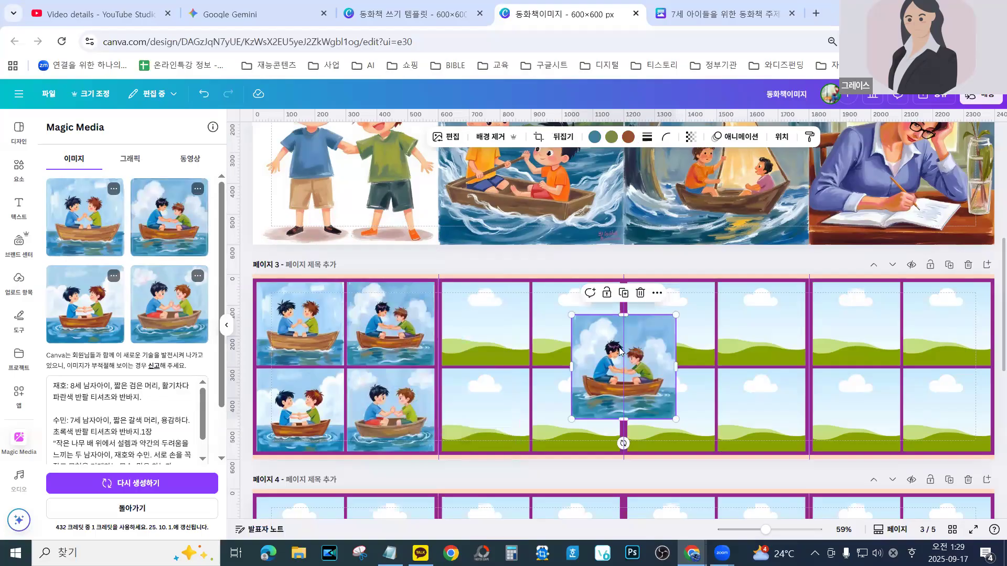
pyautogui.moveTo(572, 339); pyautogui.dragTo(331, 353)
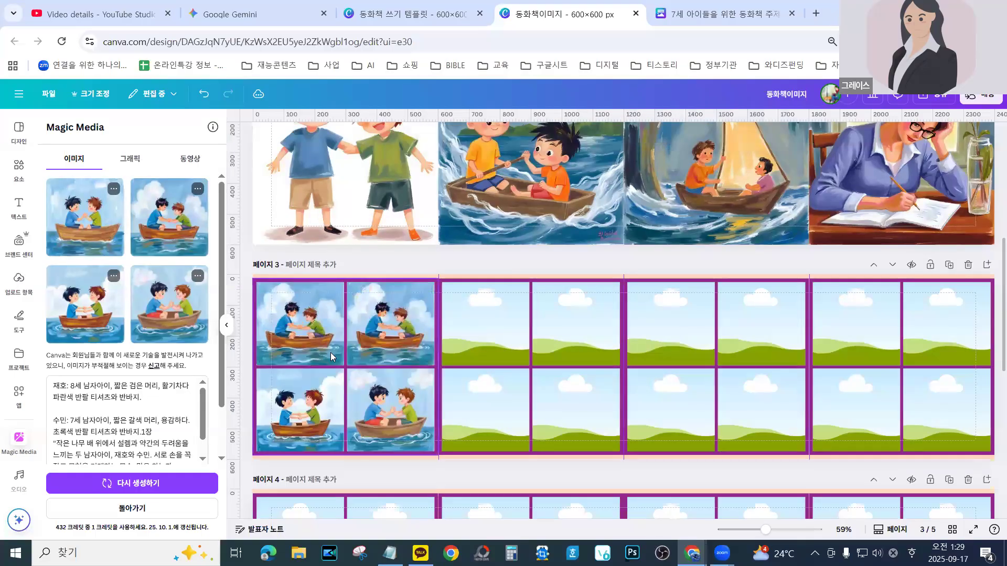
# Copy the filled four-frame grid on page 3, paste a duplicate over it, and shift the overlapping grid downward
pyautogui.click(331, 361)
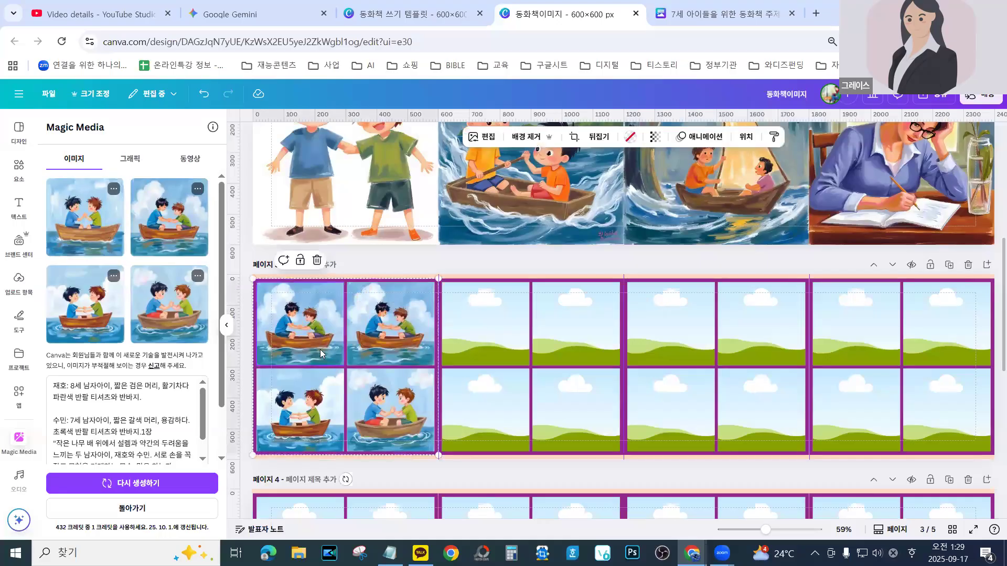
pyautogui.moveTo(313, 343)
pyautogui.mouseDown()
pyautogui.moveTo(303, 350)
pyautogui.moveTo(311, 343)
pyautogui.mouseUp()
pyautogui.rightClick(312, 342)
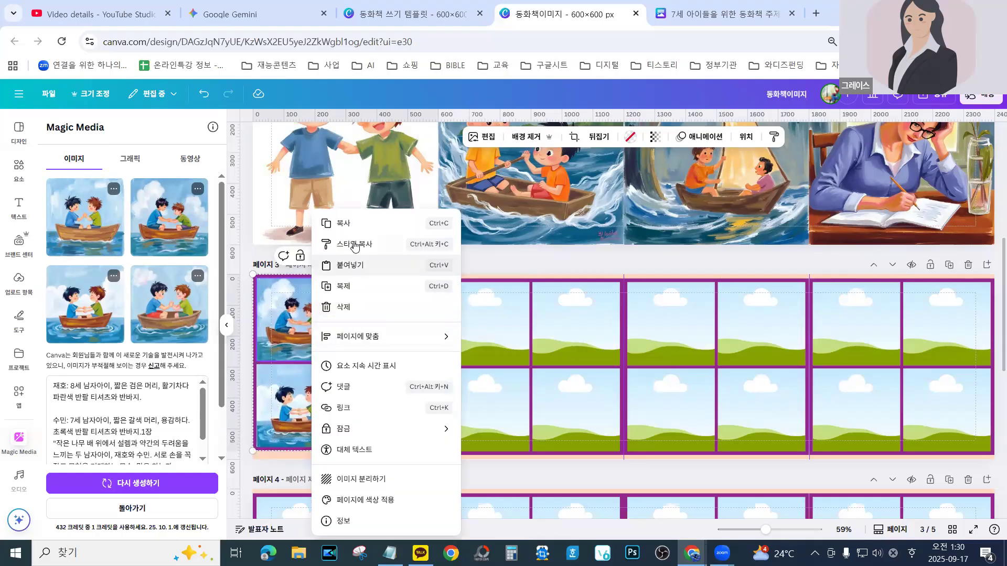
pyautogui.click(346, 224)
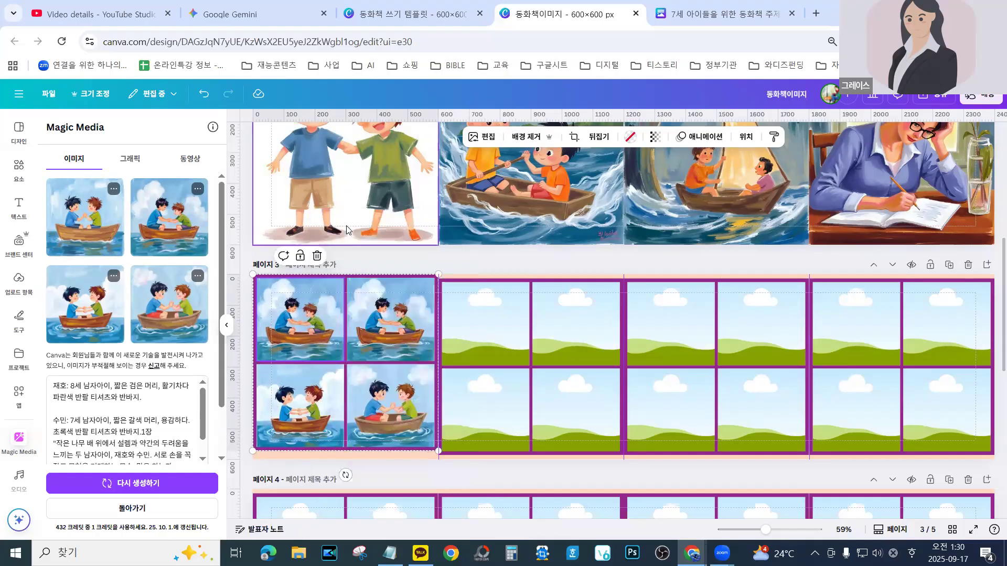
pyautogui.click(288, 319)
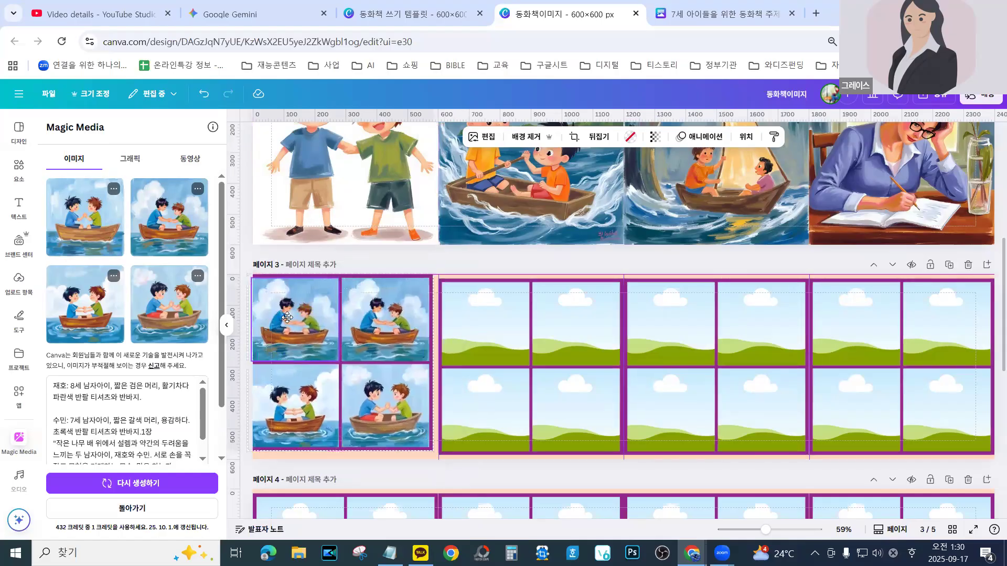
pyautogui.moveTo(287, 318); pyautogui.dragTo(290, 319)
pyautogui.rightClick(309, 338)
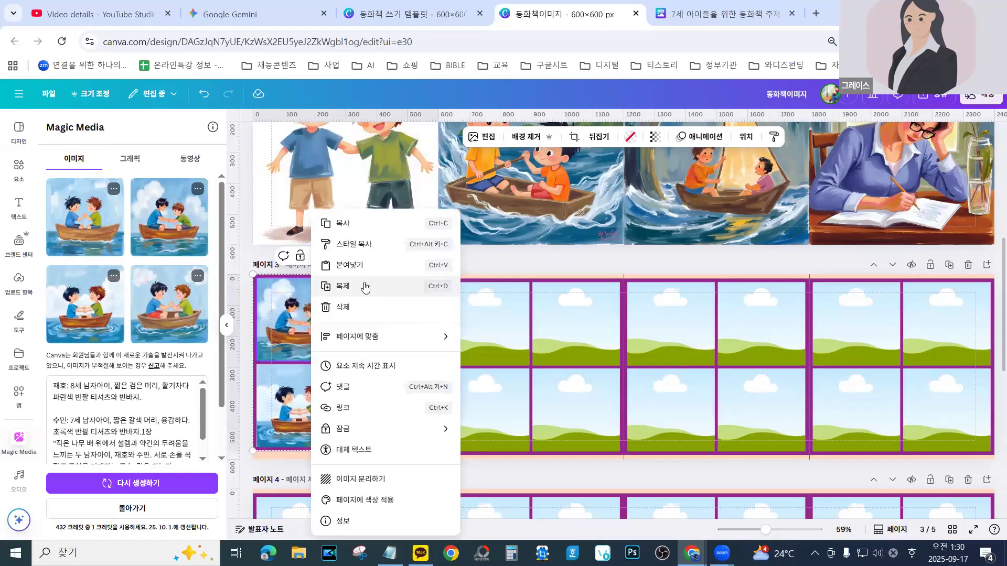
pyautogui.click(355, 266)
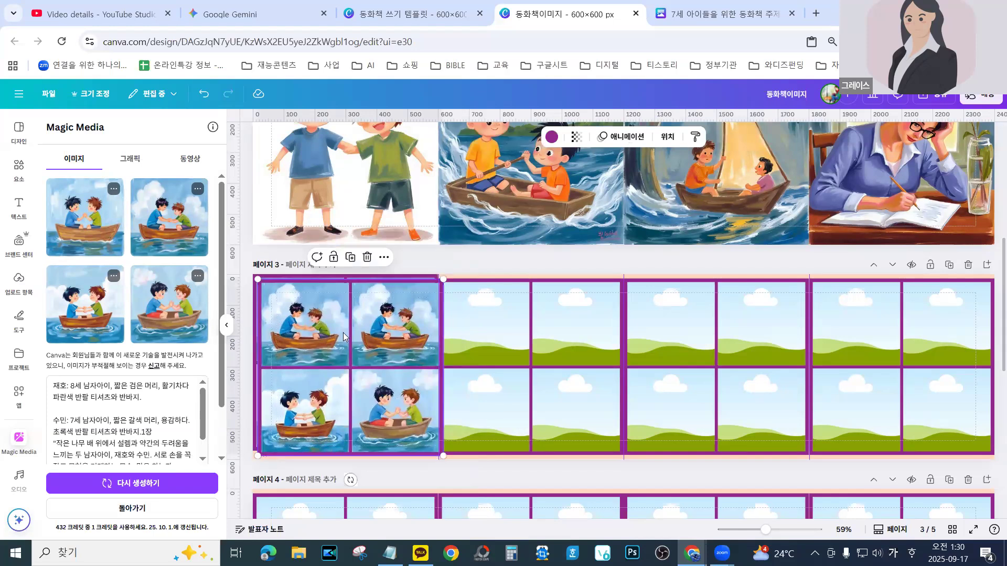
pyautogui.moveTo(296, 346); pyautogui.dragTo(291, 368)
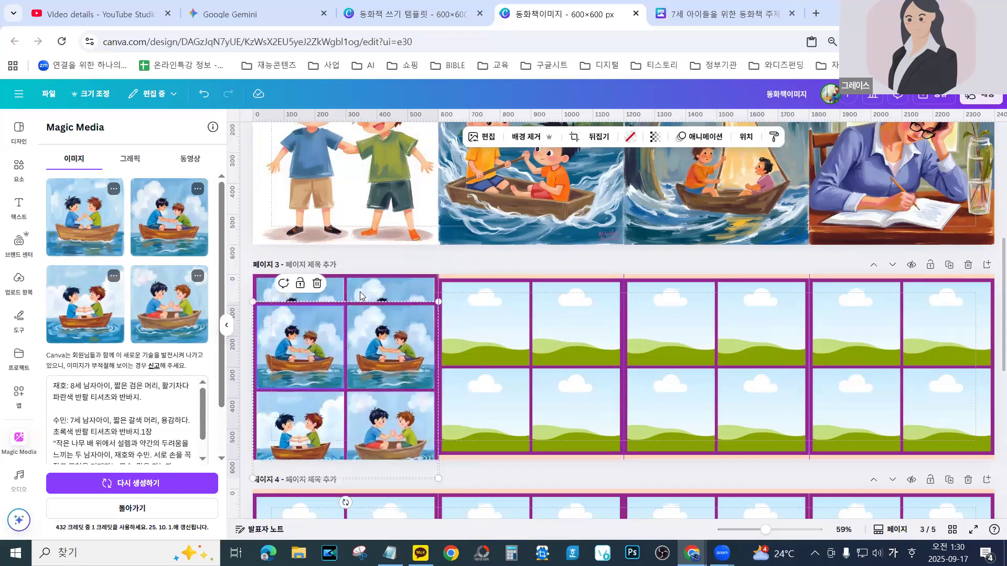
# Delete the shifted grid and move the remaining four-image grid back into line with the other grids on page 3
pyautogui.click(318, 285)
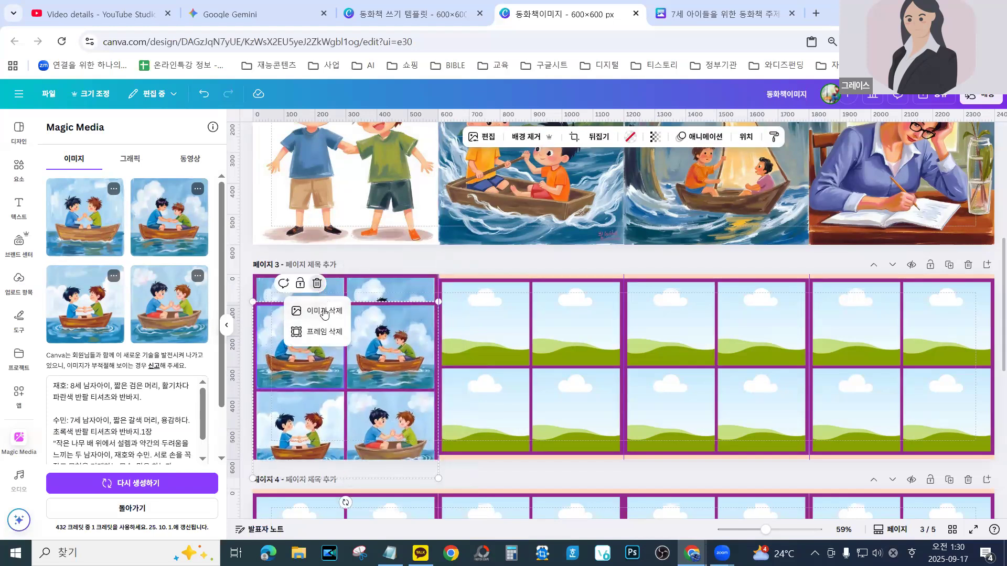
pyautogui.click(333, 336)
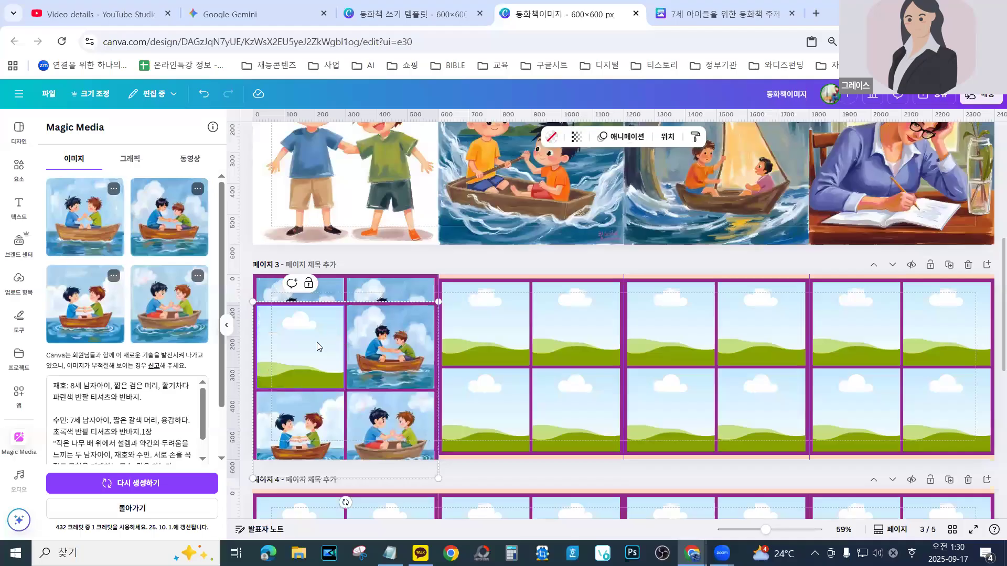
pyautogui.rightClick(383, 335)
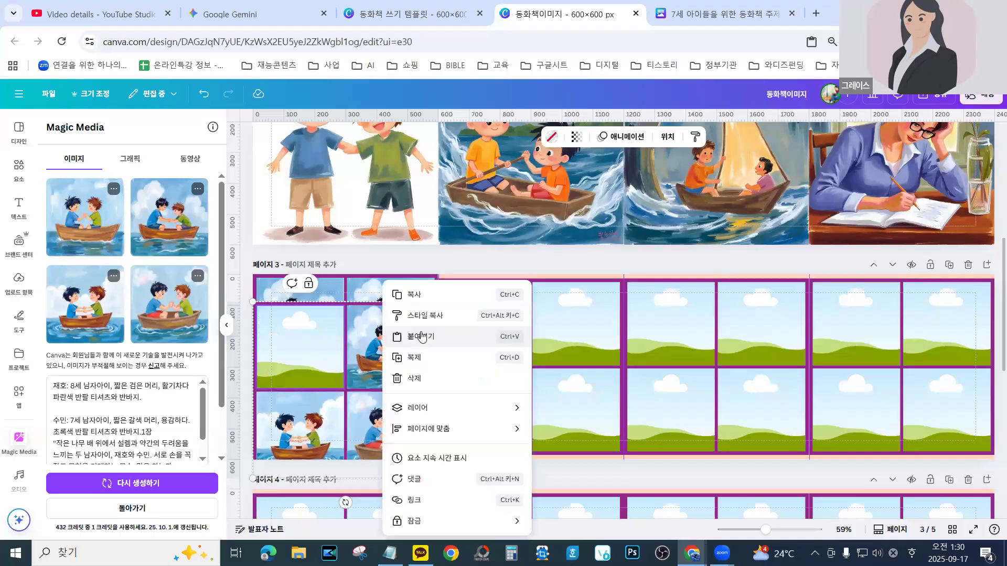
pyautogui.click(414, 378)
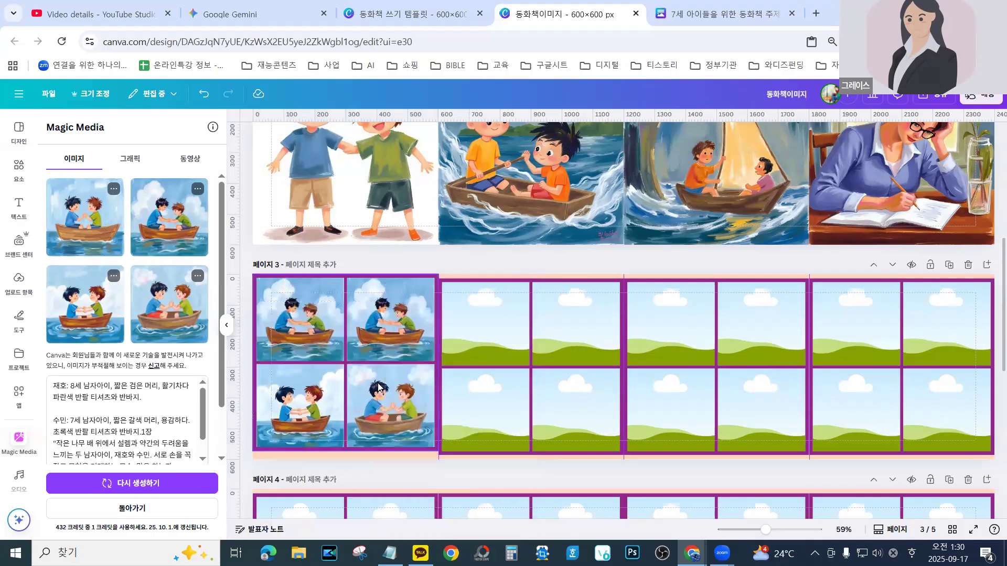
pyautogui.click(367, 332)
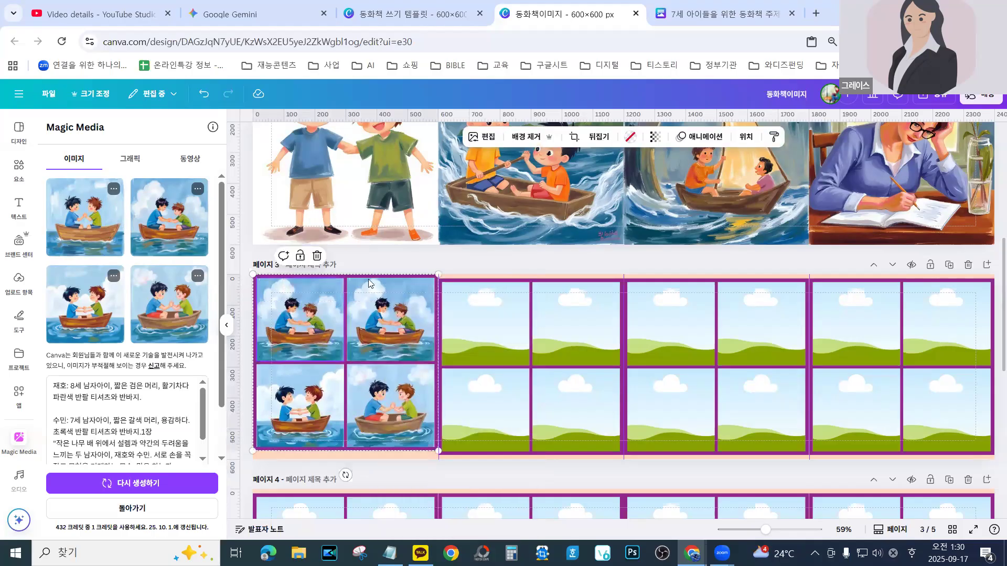
pyautogui.moveTo(360, 294); pyautogui.dragTo(362, 303)
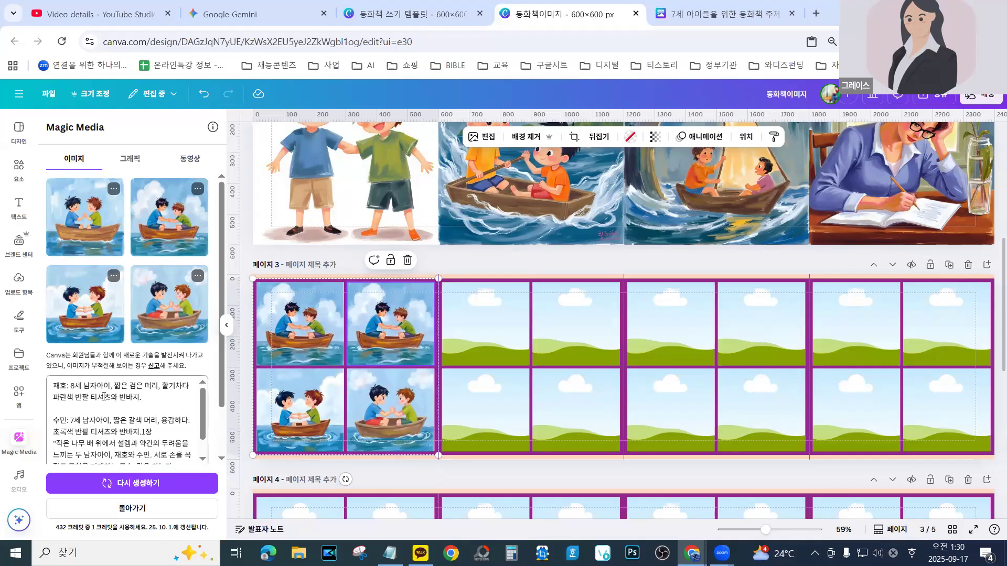
# Copy the "2장" scene description of the boat in the fierce storm from the storybook document
pyautogui.scroll(-1, 135, 425)
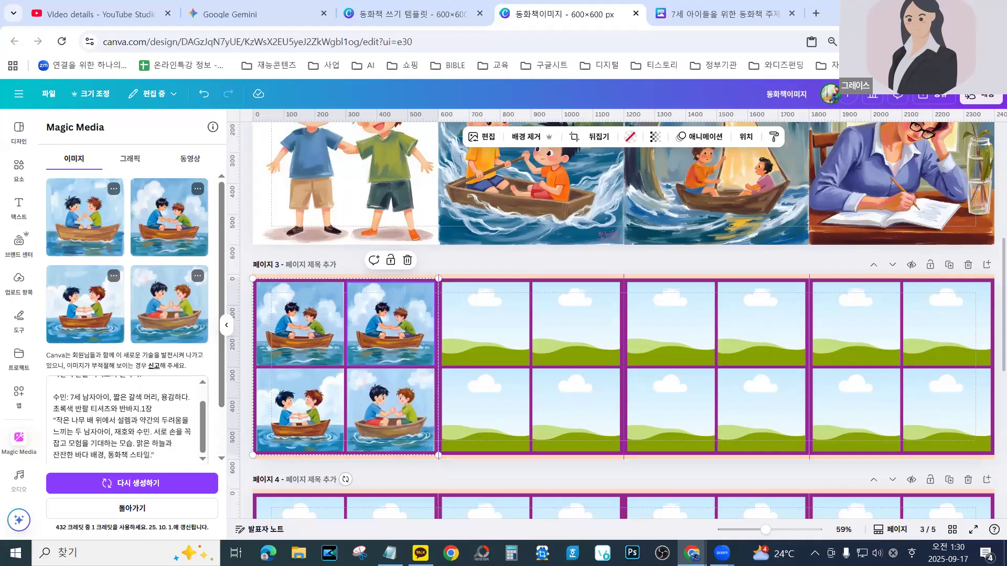
pyautogui.click(703, 18)
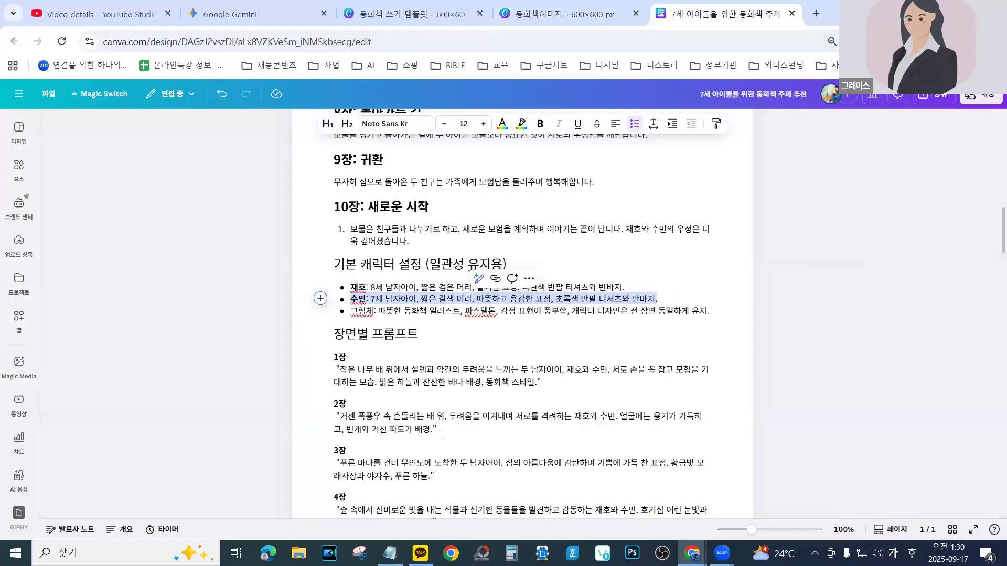
pyautogui.moveTo(447, 435); pyautogui.dragTo(337, 420)
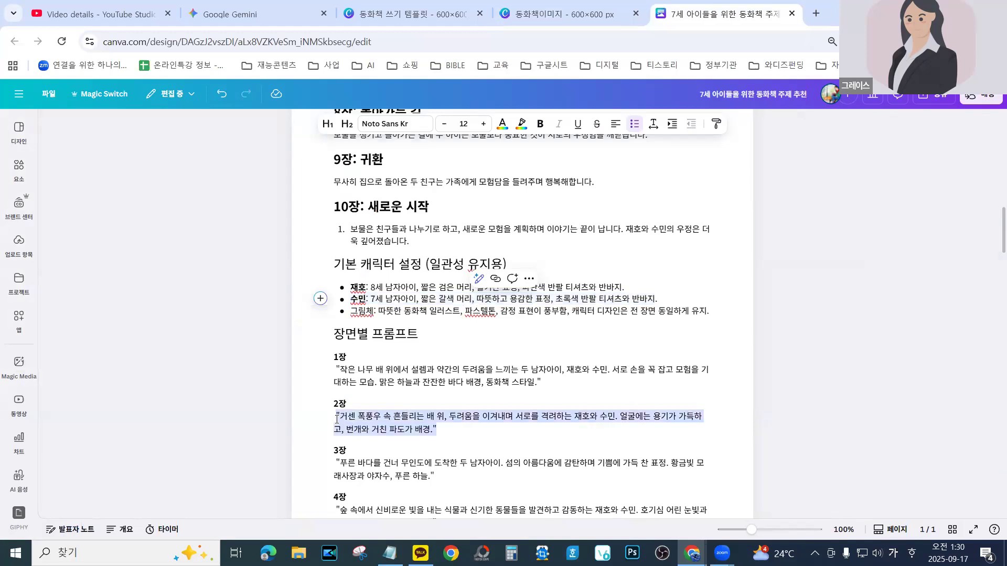
pyautogui.rightClick(416, 420)
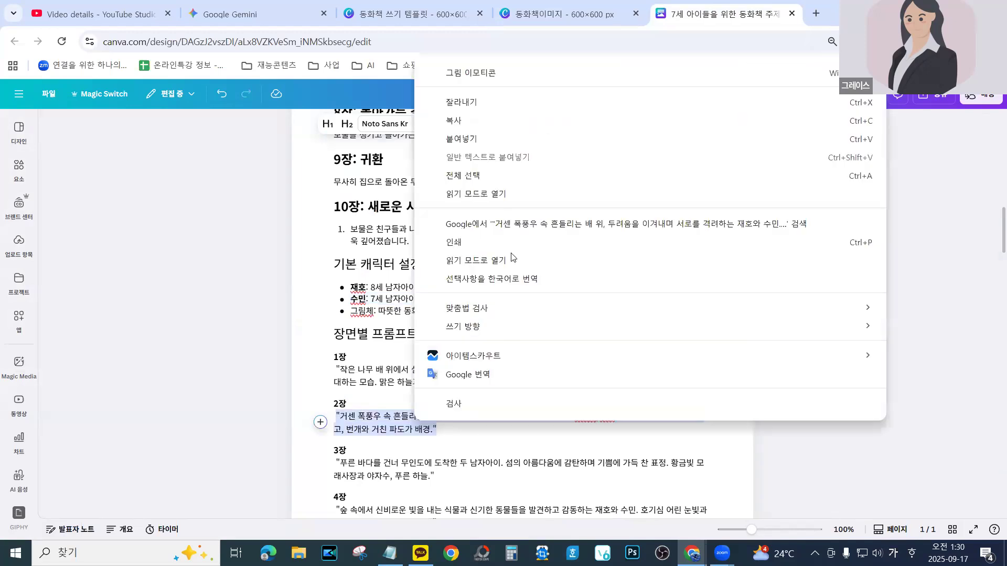
pyautogui.click(452, 121)
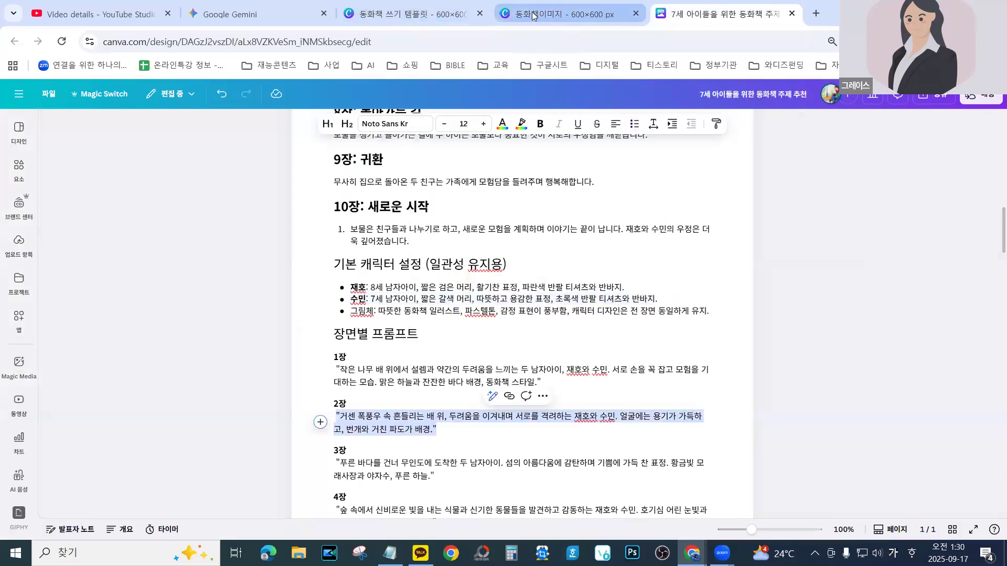
# Replace everything after the 8-year-old boy's description in the image prompt with the copied storm scene and regenerate the images
pyautogui.click(561, 14)
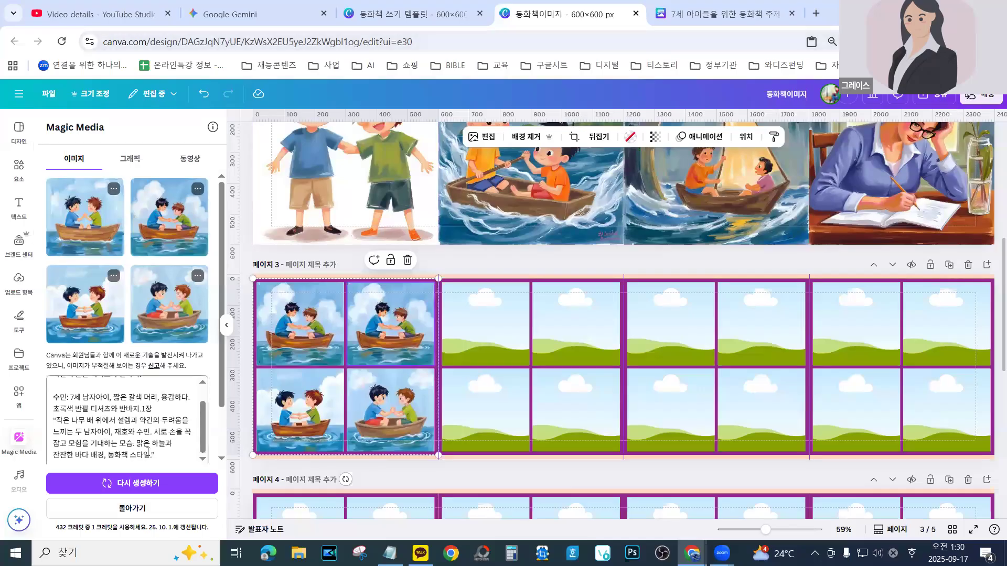
pyautogui.moveTo(108, 448); pyautogui.dragTo(57, 377)
pyautogui.hotkey('ctrl', 'v')
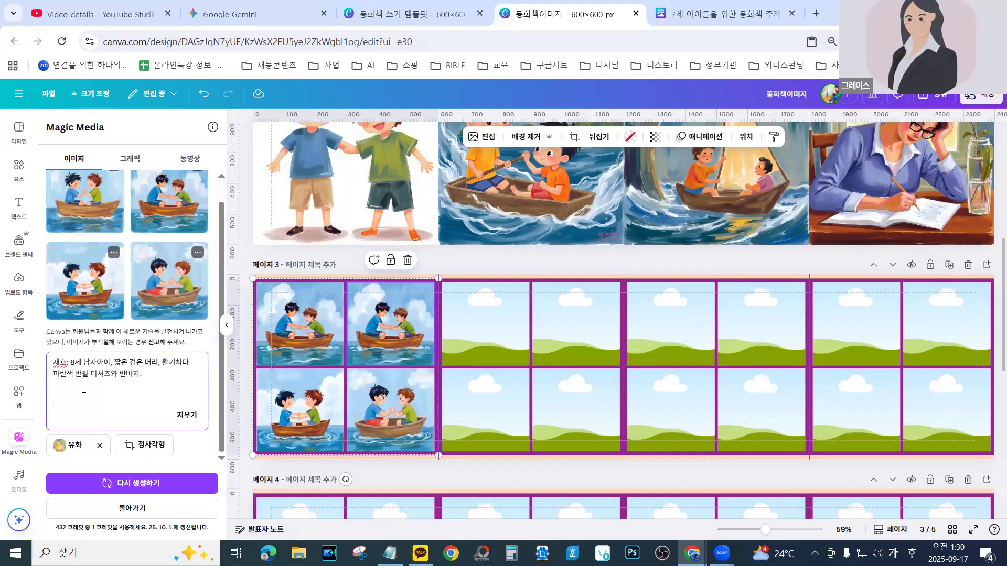
pyautogui.rightClick(84, 397)
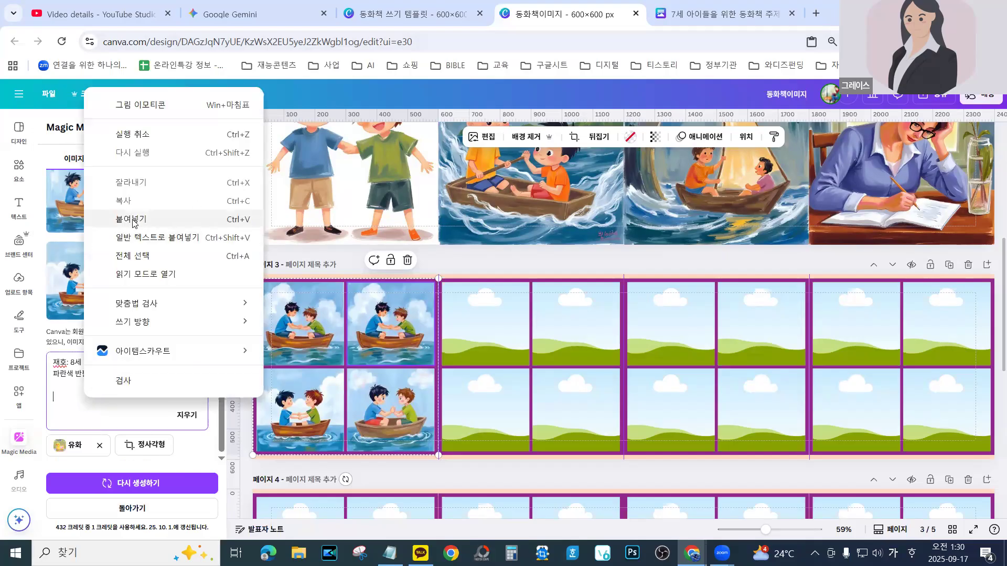
pyautogui.click(168, 218)
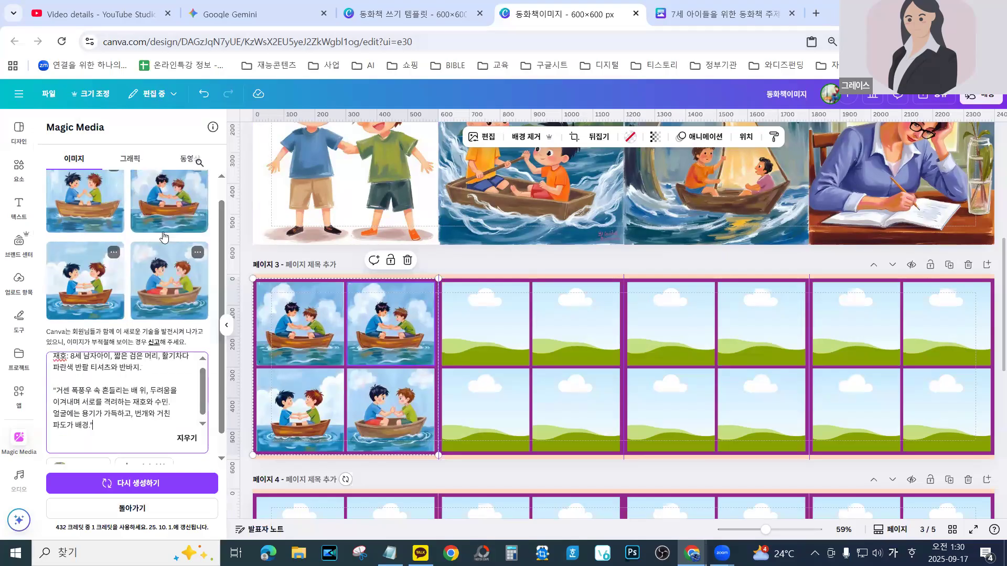
pyautogui.click(126, 485)
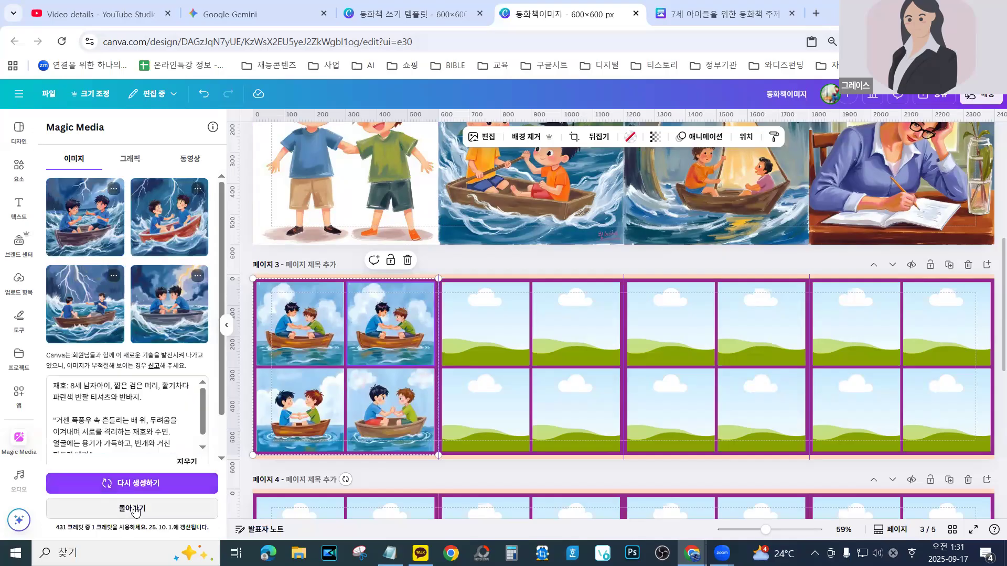
# Fill the second four-frame grid on page 3 with the four generated storm boat images
pyautogui.moveTo(121, 248); pyautogui.dragTo(442, 332)
pyautogui.moveTo(159, 208); pyautogui.dragTo(461, 336)
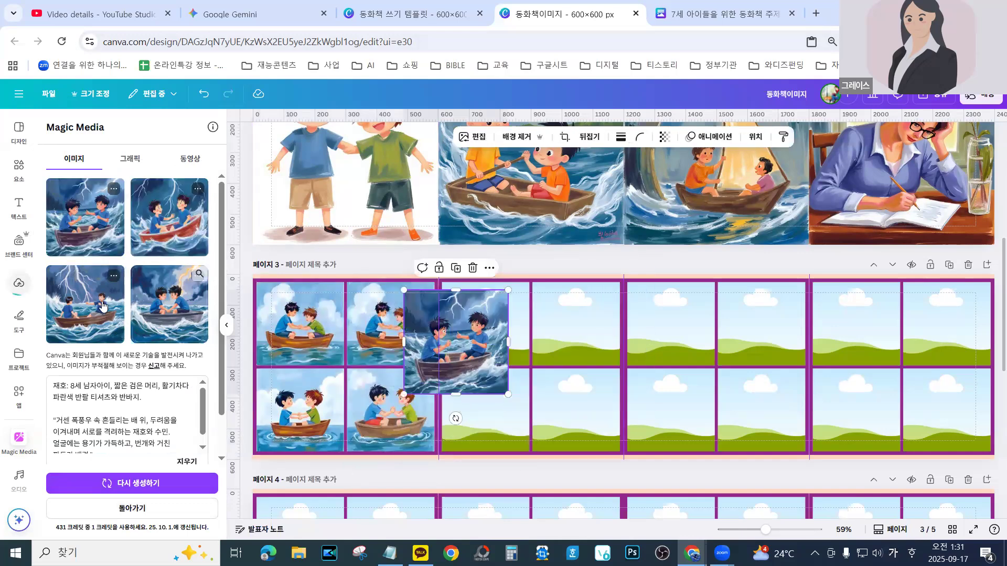
pyautogui.moveTo(72, 299); pyautogui.dragTo(581, 421)
pyautogui.moveTo(461, 334); pyautogui.dragTo(554, 385)
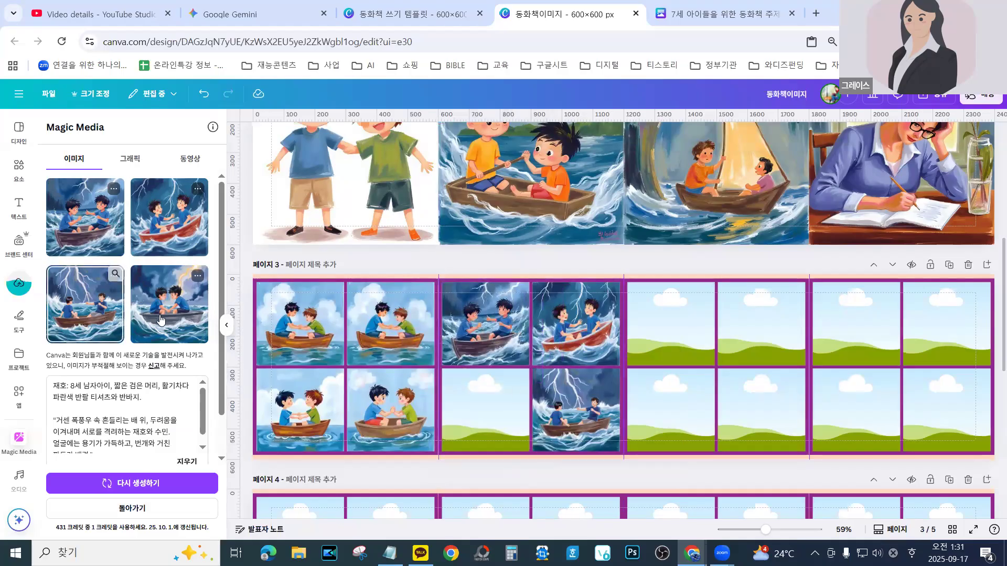
pyautogui.moveTo(178, 391); pyautogui.dragTo(431, 420)
pyautogui.moveTo(420, 554)
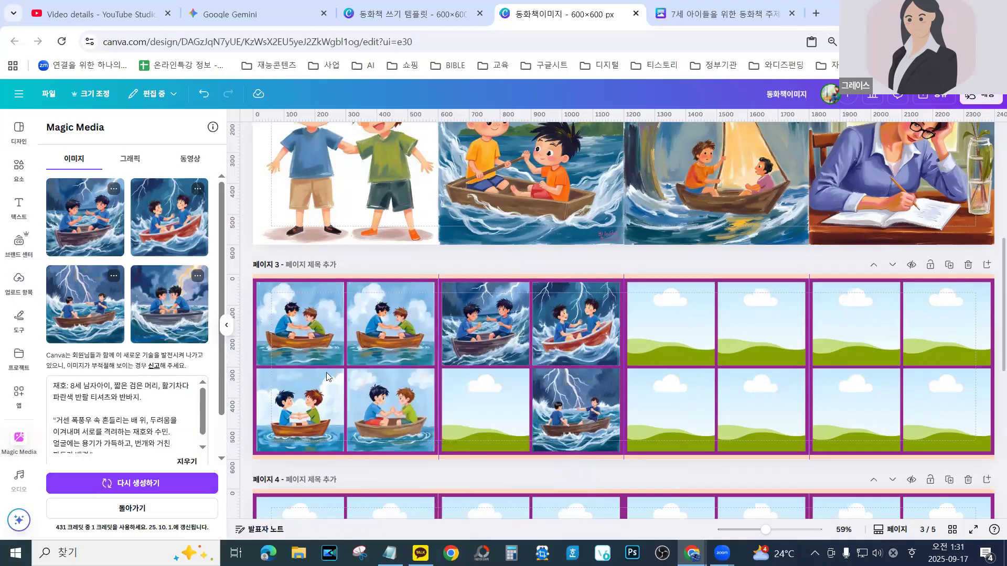
pyautogui.moveTo(164, 311); pyautogui.dragTo(465, 402)
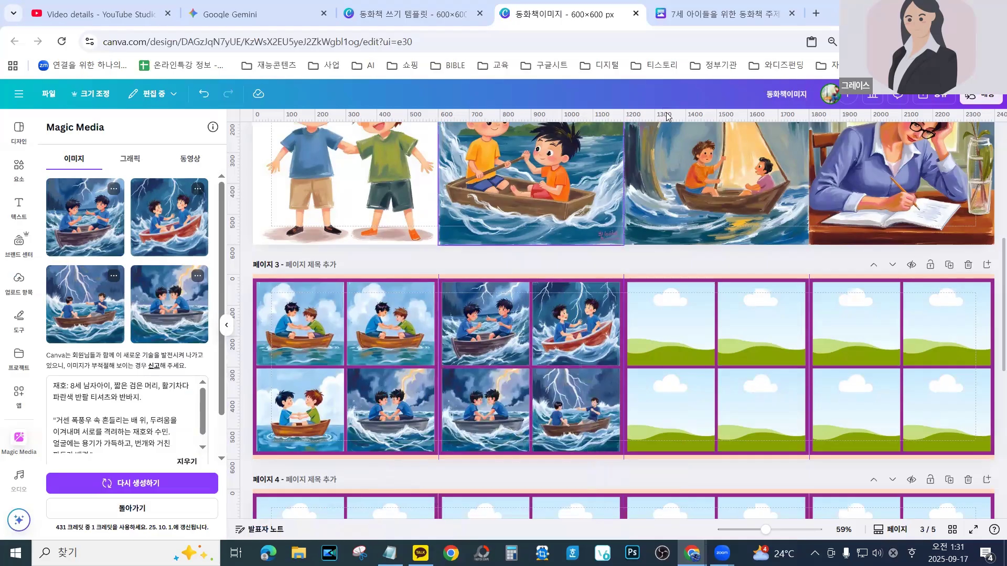
# Copy the "3장" scene description of the two boys arriving on the deserted island from the storybook document
pyautogui.click(708, 15)
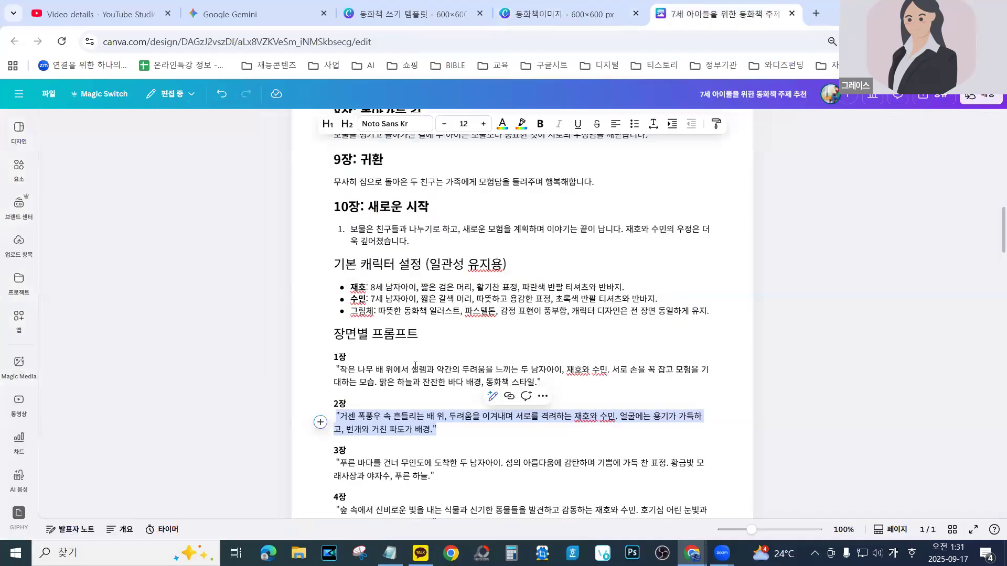
pyautogui.scroll(-3, 415, 366)
pyautogui.moveTo(447, 345); pyautogui.dragTo(336, 332)
pyautogui.hotkey('ctrl', 'c')
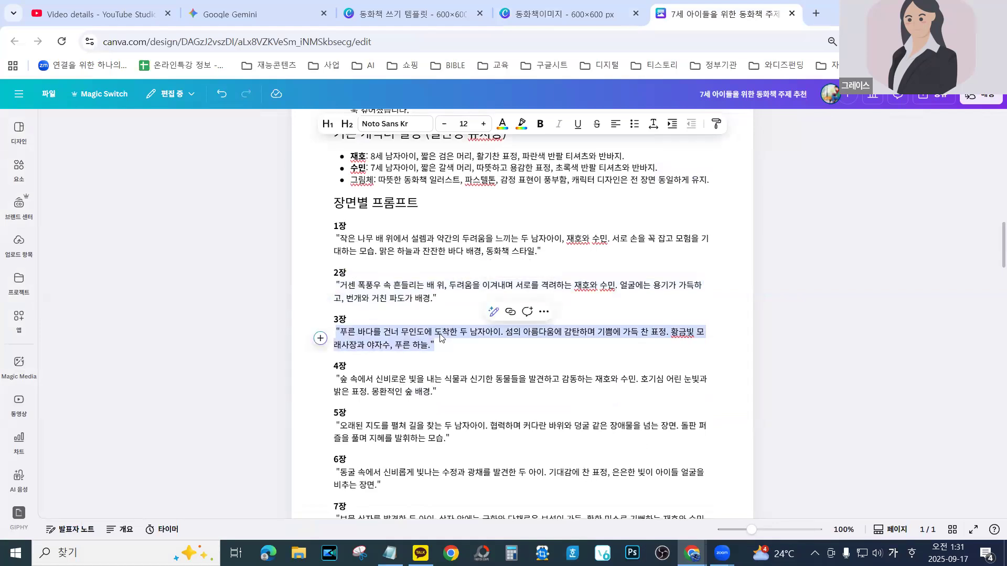
pyautogui.rightClick(405, 340)
pyautogui.click(451, 240)
# Replace the storm scene in the image prompt with the copied island scene, keeping the 8-year-old boy's description, and regenerate the images
pyautogui.hotkey('ctrl', 'shift', 'Tab')
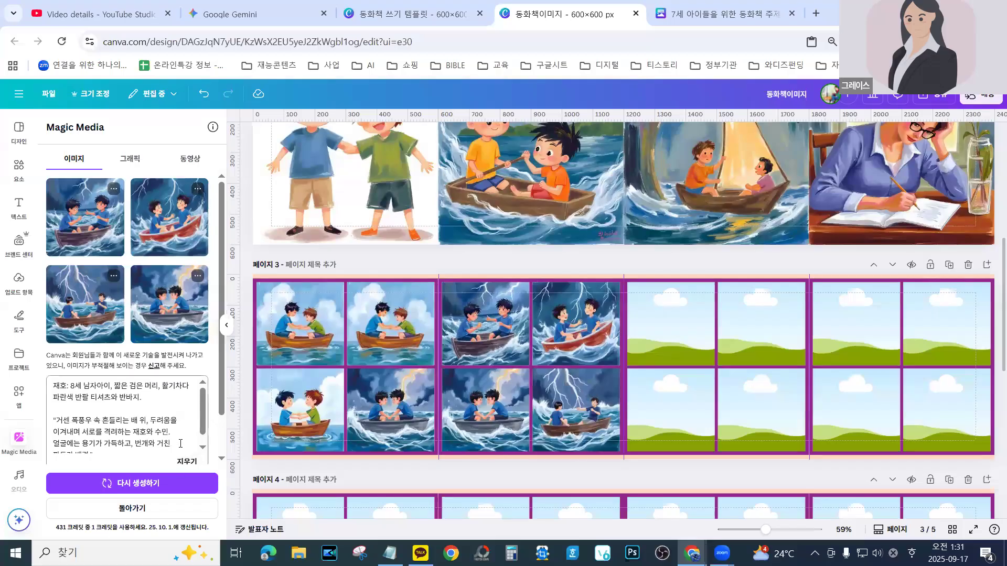
pyautogui.scroll(-1, 177, 434)
pyautogui.moveTo(99, 448); pyautogui.dragTo(55, 407)
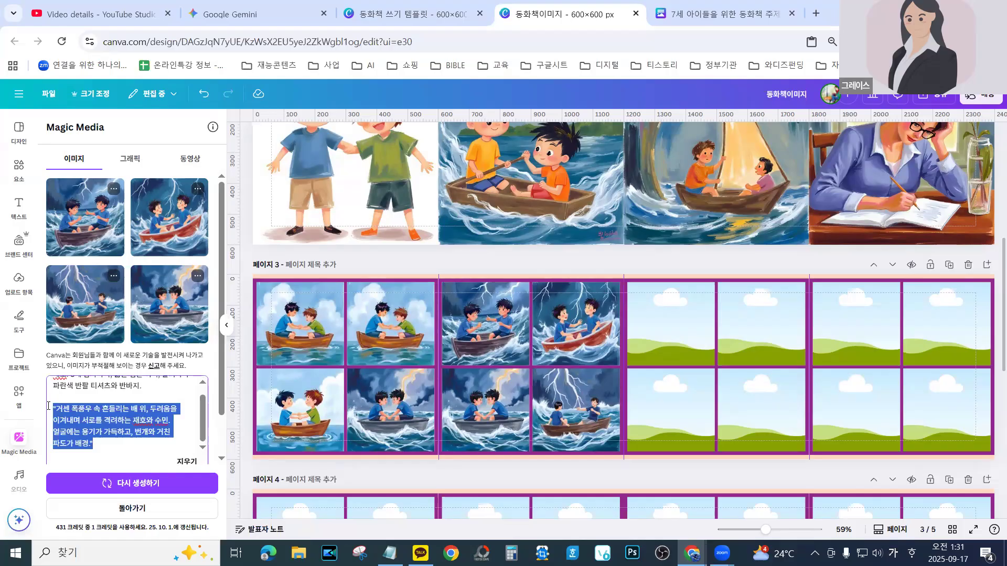
pyautogui.press('BackSpace')
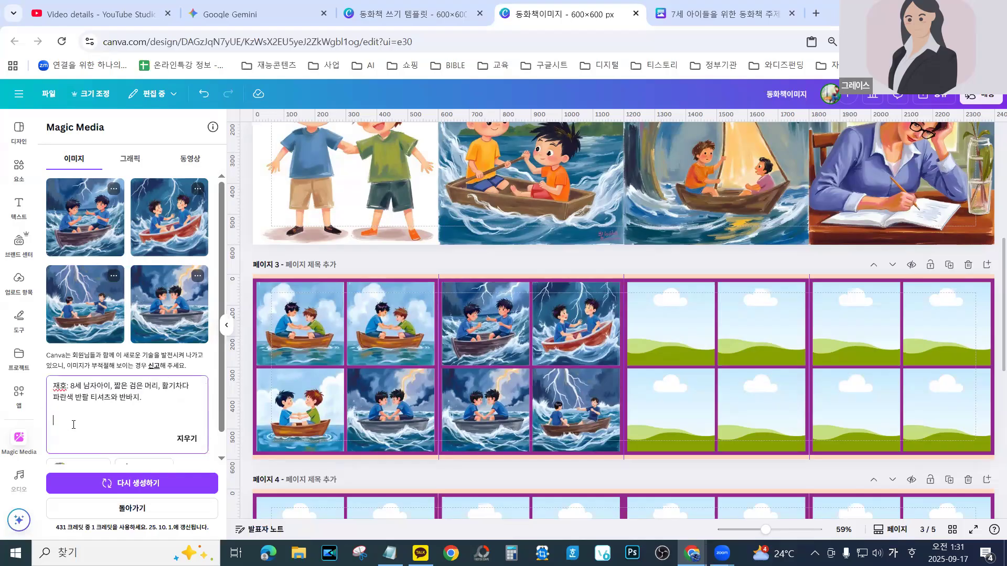
pyautogui.hotkey('ctrl', 'v')
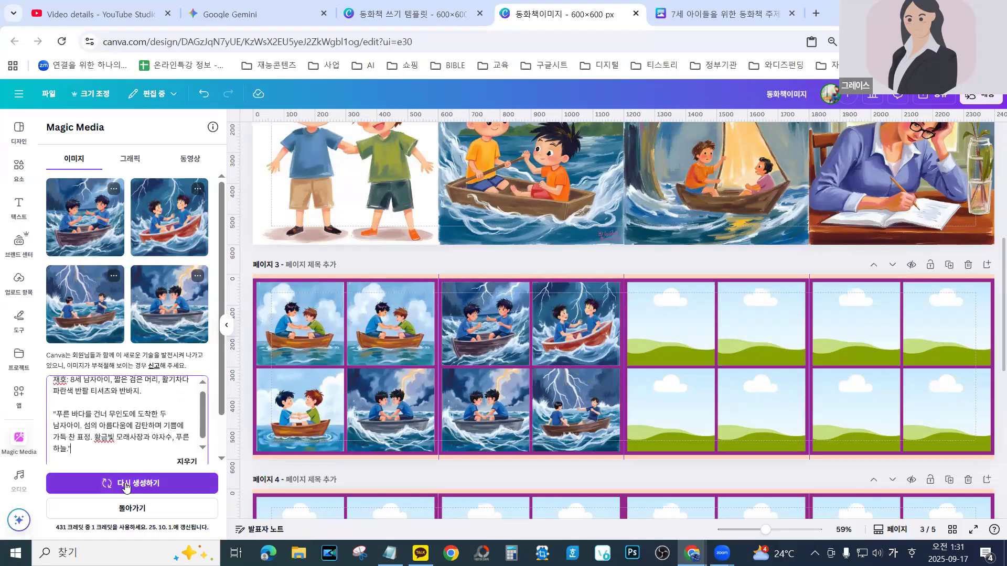
pyautogui.click(125, 484)
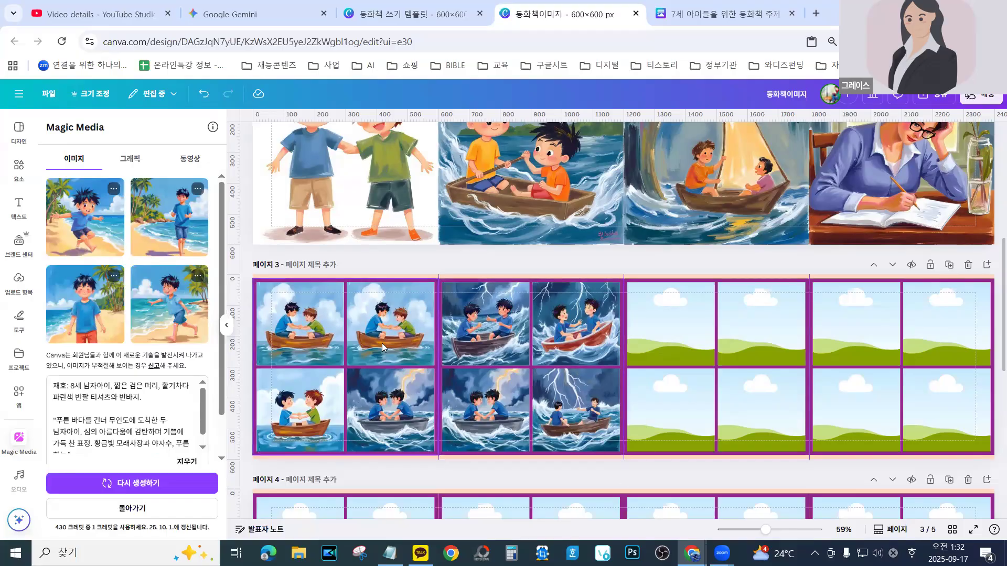
# Fill the third four-frame grid on page 3 with the four generated beach images
pyautogui.moveTo(502, 320); pyautogui.dragTo(670, 336)
pyautogui.moveTo(162, 219); pyautogui.dragTo(677, 315)
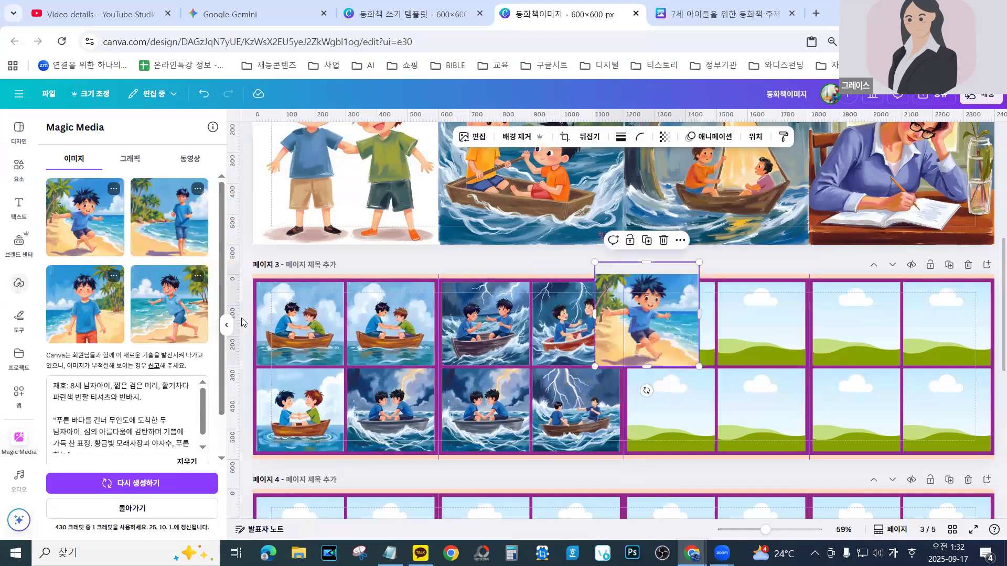
pyautogui.moveTo(86, 304); pyautogui.dragTo(783, 425)
pyautogui.moveTo(169, 304); pyautogui.dragTo(652, 408)
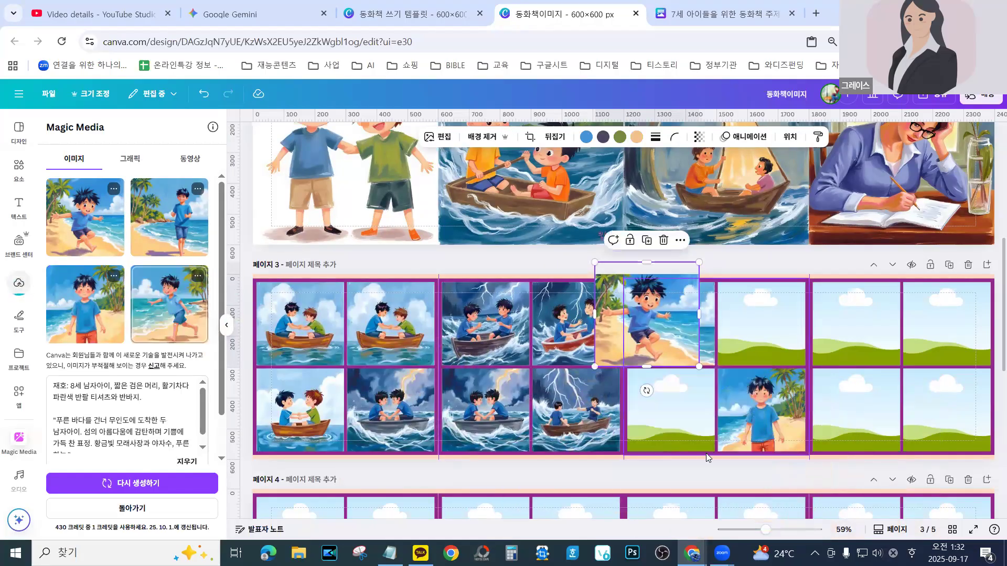
pyautogui.moveTo(715, 336); pyautogui.dragTo(755, 328)
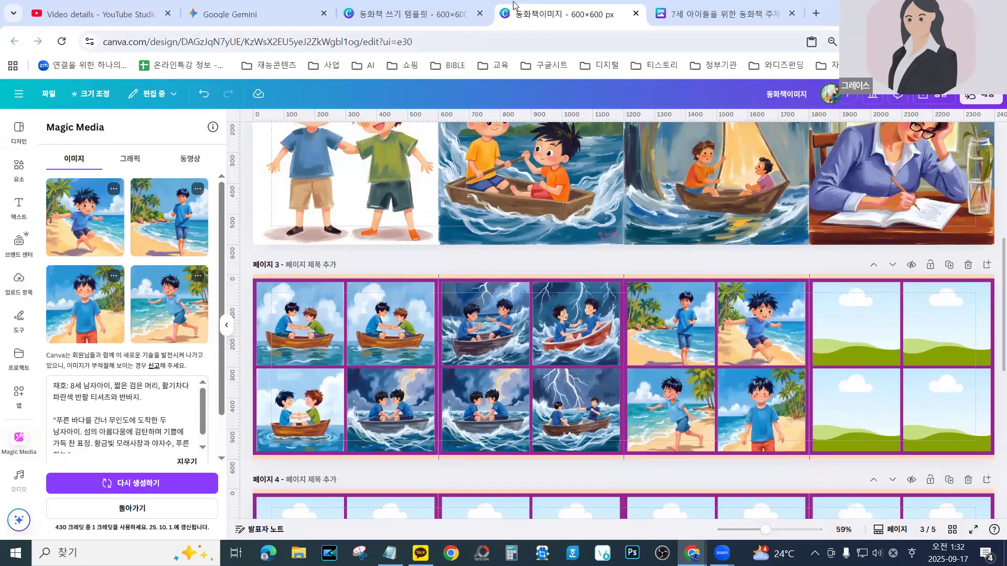
# Copy the "4장" scene description of the glowing plants and curious animals in the forest from the storybook document
pyautogui.click(686, 16)
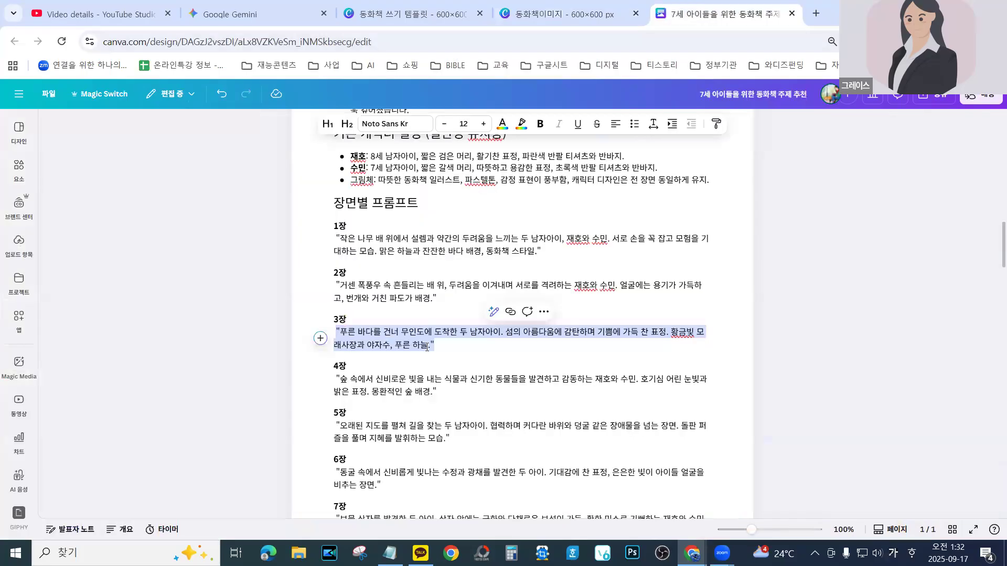
pyautogui.moveTo(441, 393); pyautogui.dragTo(335, 378)
pyautogui.hotkey('ctrl', 'c')
pyautogui.rightClick(376, 383)
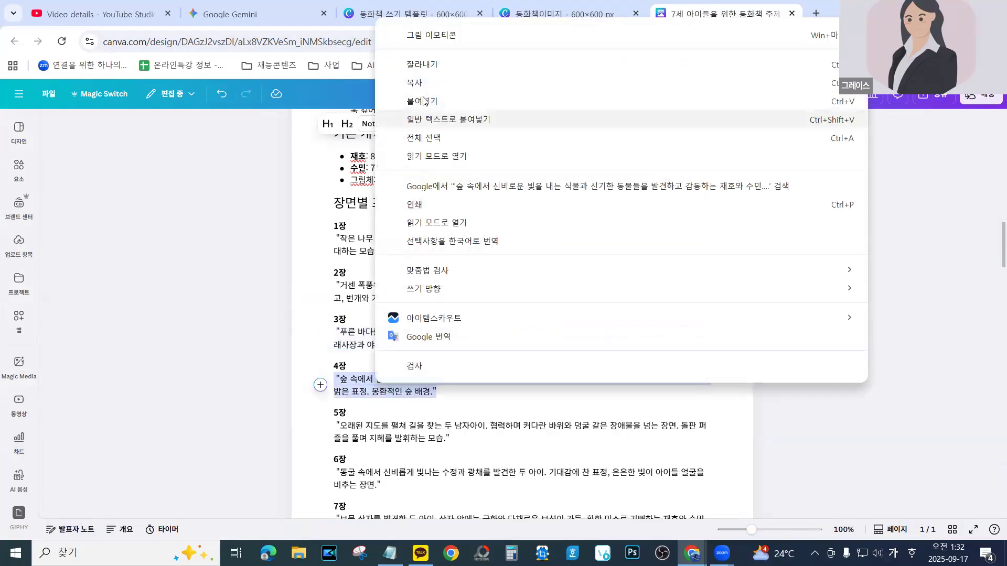
pyautogui.click(415, 83)
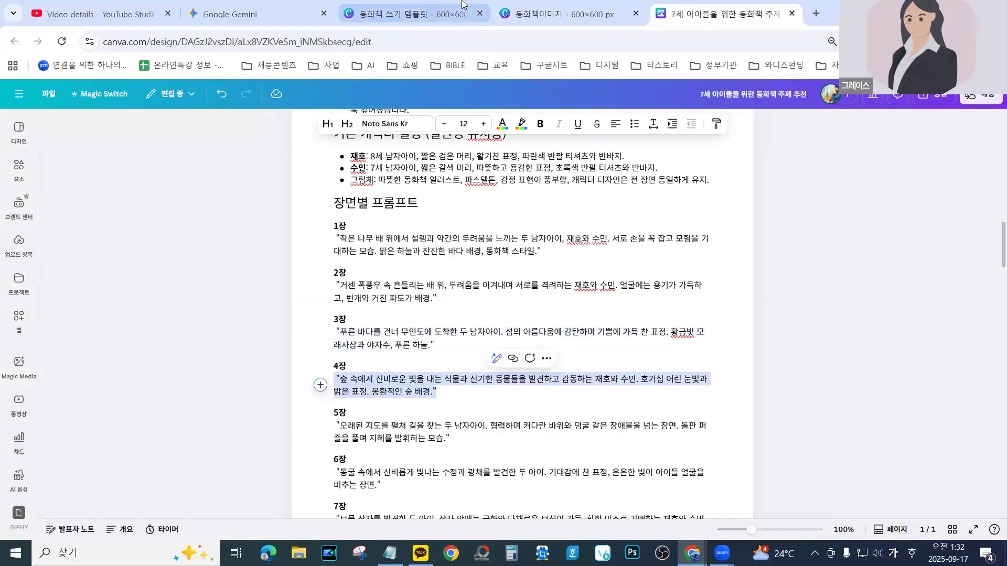
# Replace the island scene in the image prompt with the copied forest scene and regenerate the images
pyautogui.click(546, 14)
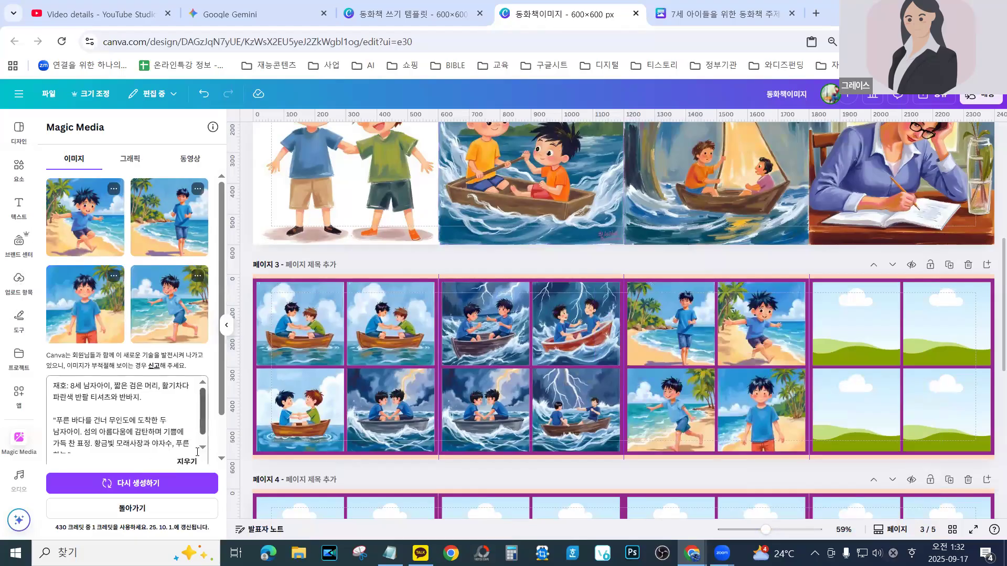
pyautogui.scroll(-1, 184, 414)
pyautogui.moveTo(81, 443); pyautogui.dragTo(54, 405)
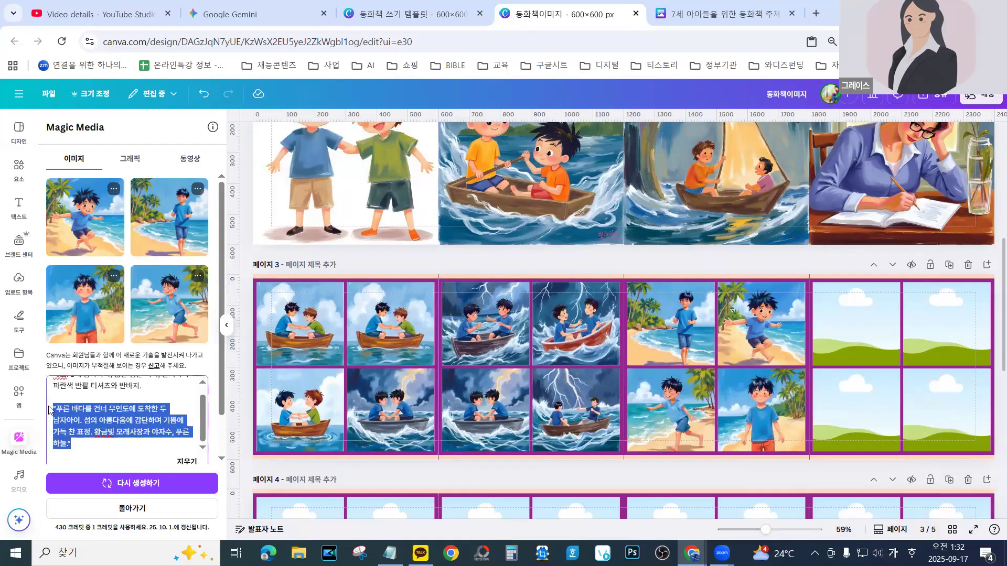
pyautogui.hotkey('ctrl', 'v')
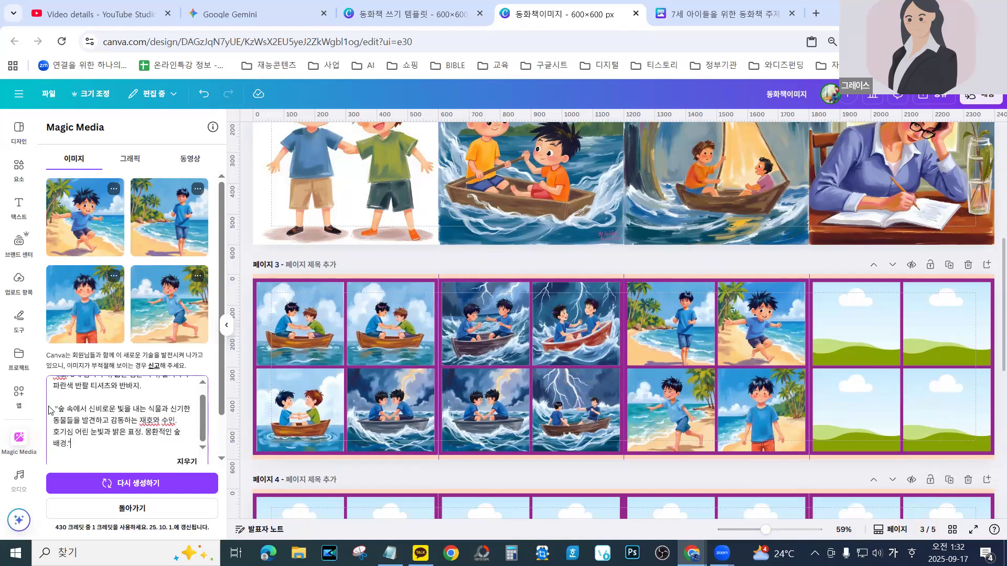
pyautogui.click(120, 481)
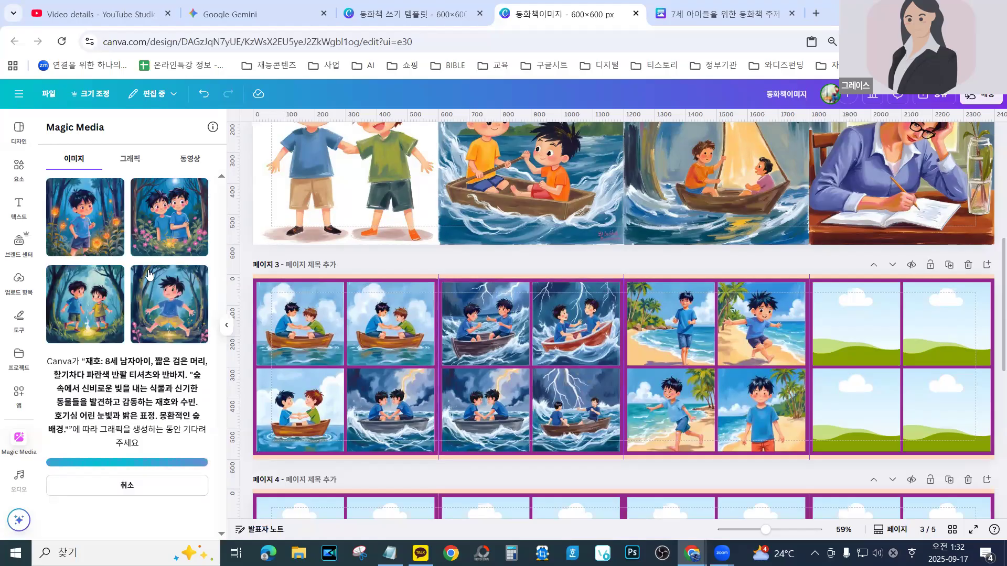
# Fill the fourth four-frame grid on page 3 with the generated magical forest images
pyautogui.moveTo(88, 224); pyautogui.dragTo(824, 289)
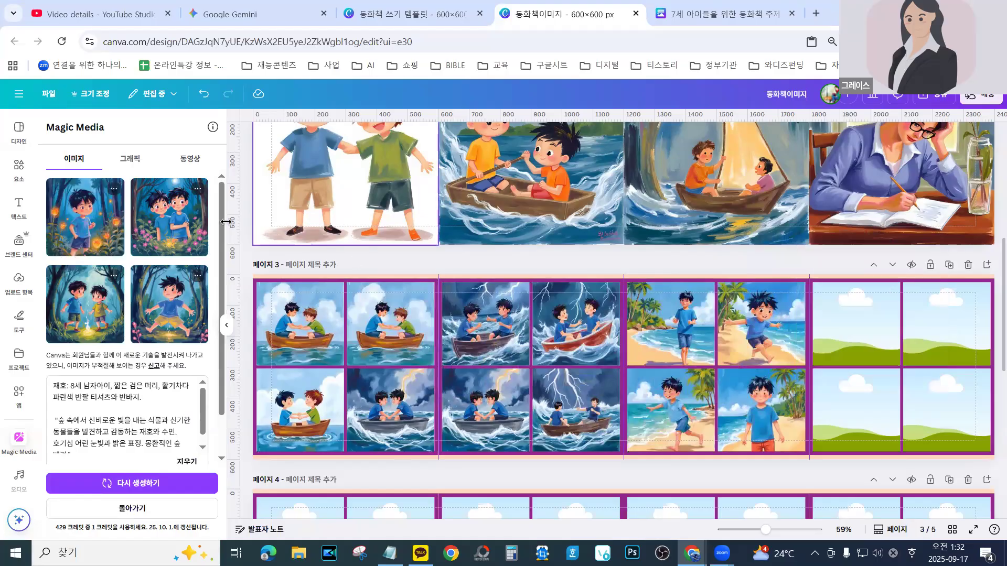
pyautogui.moveTo(169, 217); pyautogui.dragTo(866, 320)
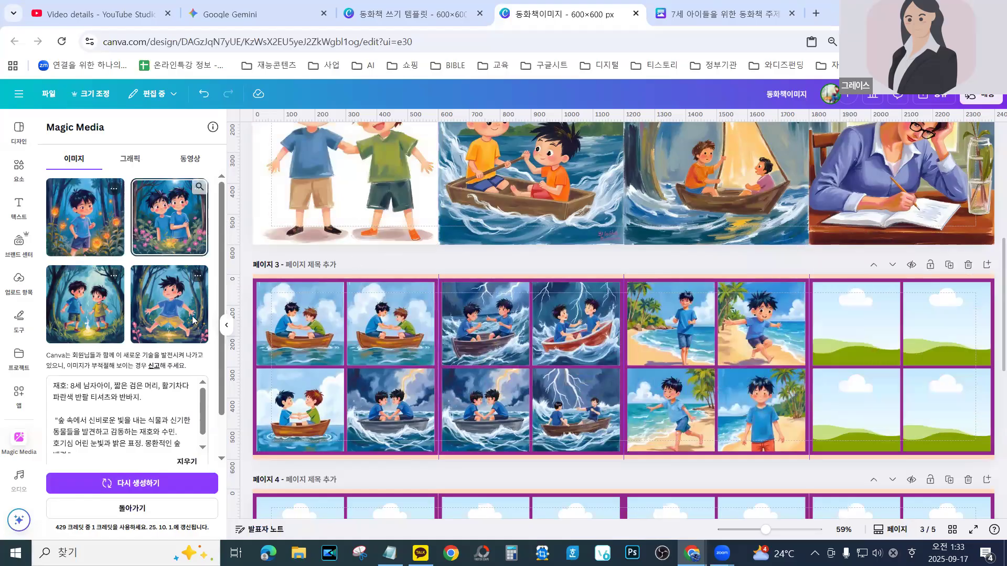
pyautogui.moveTo(85, 304); pyautogui.dragTo(794, 402)
pyautogui.moveTo(194, 316); pyautogui.dragTo(920, 406)
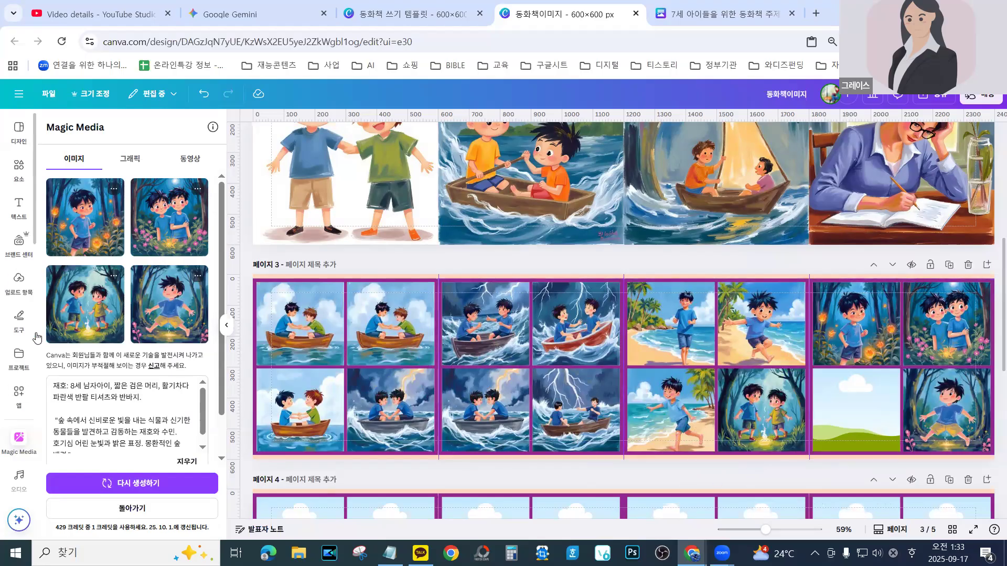
pyautogui.moveTo(480, 456); pyautogui.dragTo(801, 403)
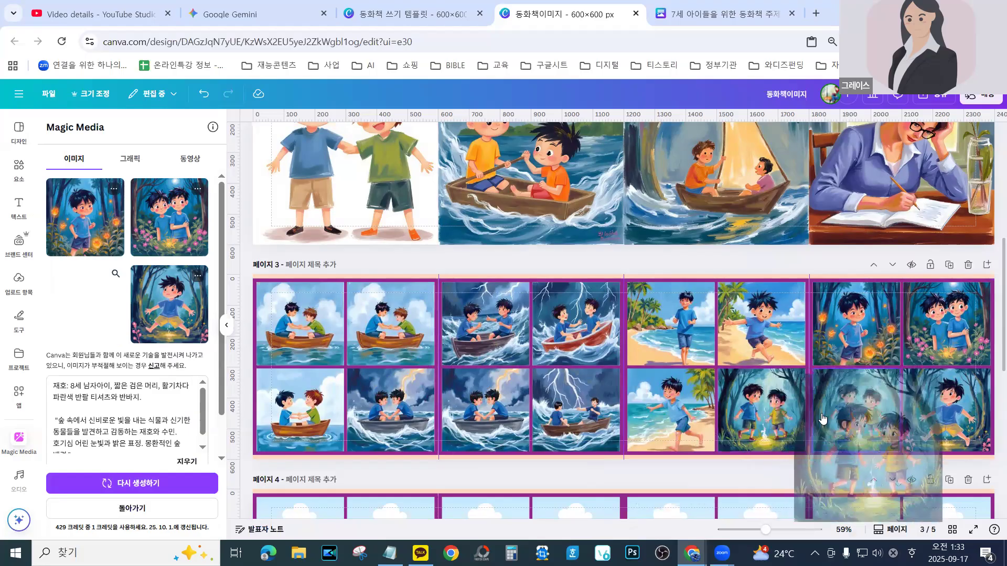
# Copy the "5장" scene description of the boys finding their way with an old map from the storybook document
pyautogui.scroll(-4, 238, 430)
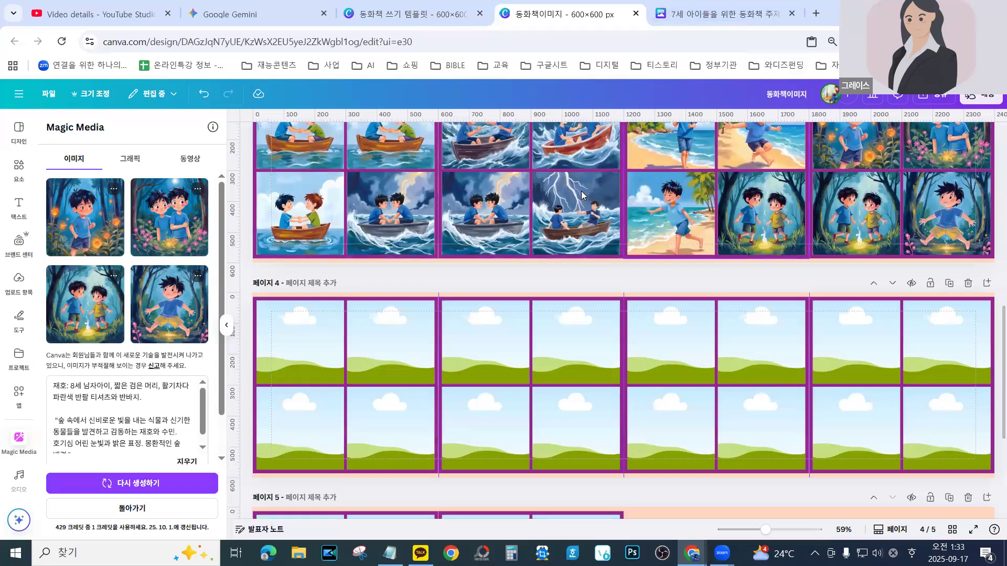
pyautogui.click(724, 14)
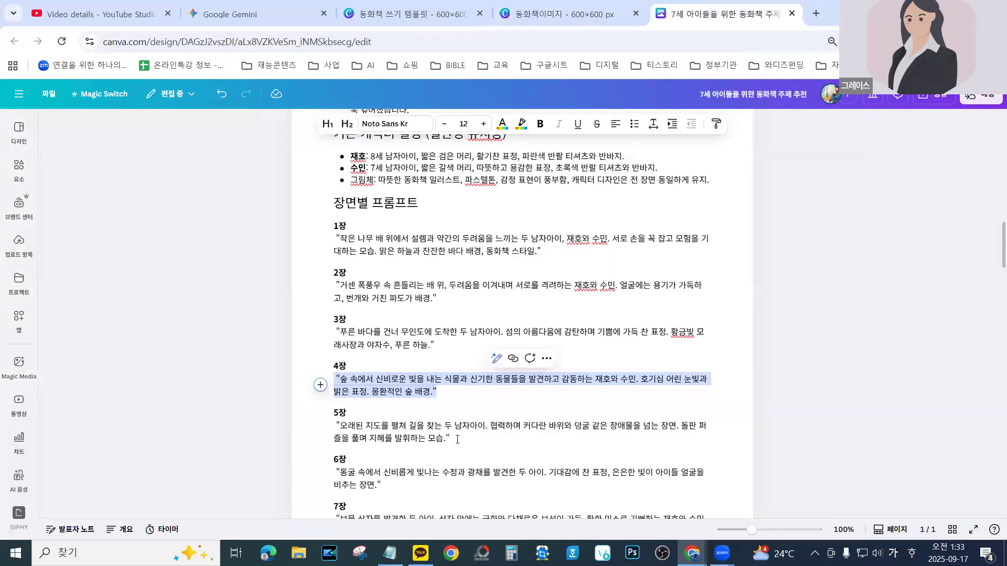
pyautogui.moveTo(459, 443); pyautogui.dragTo(334, 431)
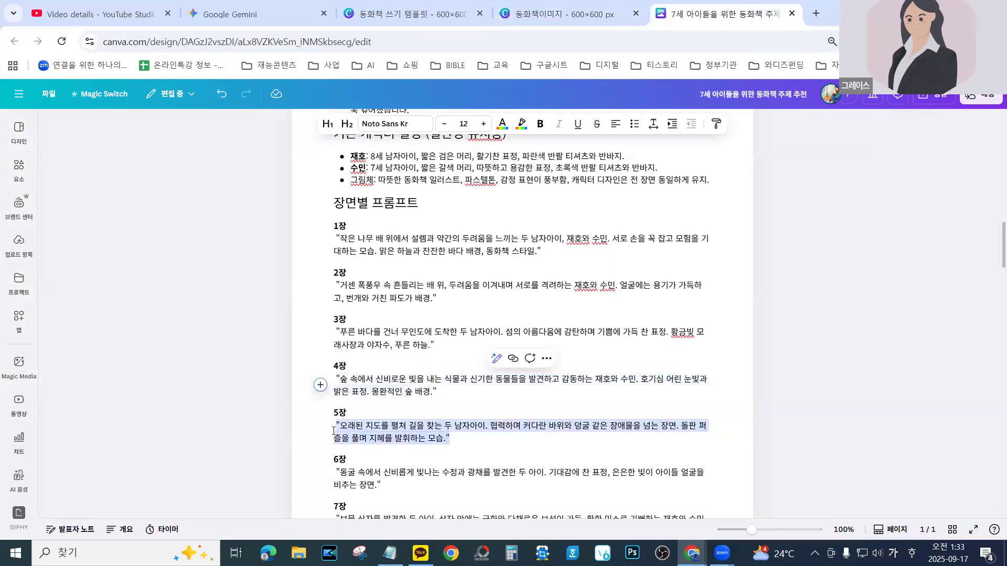
pyautogui.rightClick(389, 434)
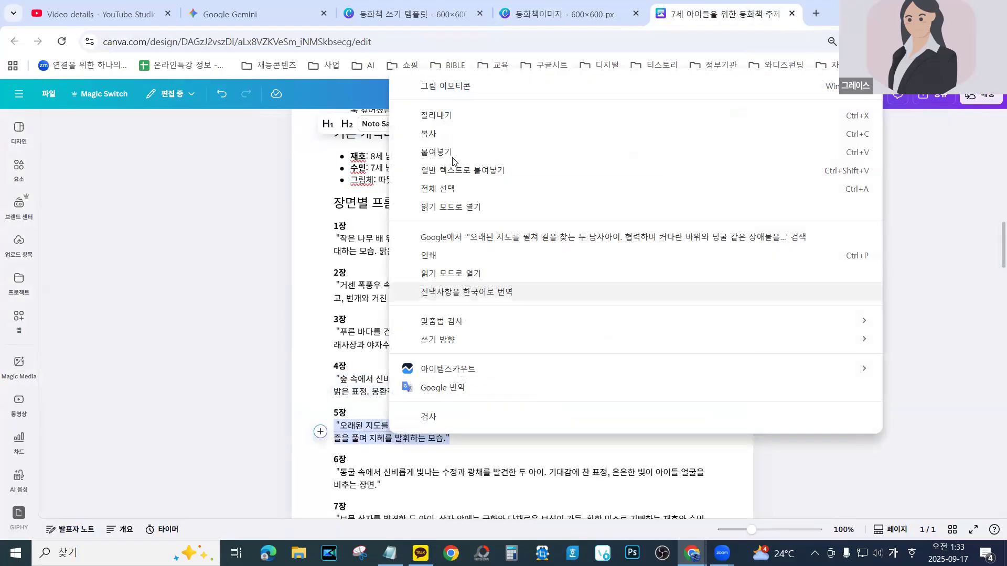
pyautogui.click(428, 134)
# Replace the forest scene in the image prompt with the copied old-map scene and regenerate the images
pyautogui.click(532, 15)
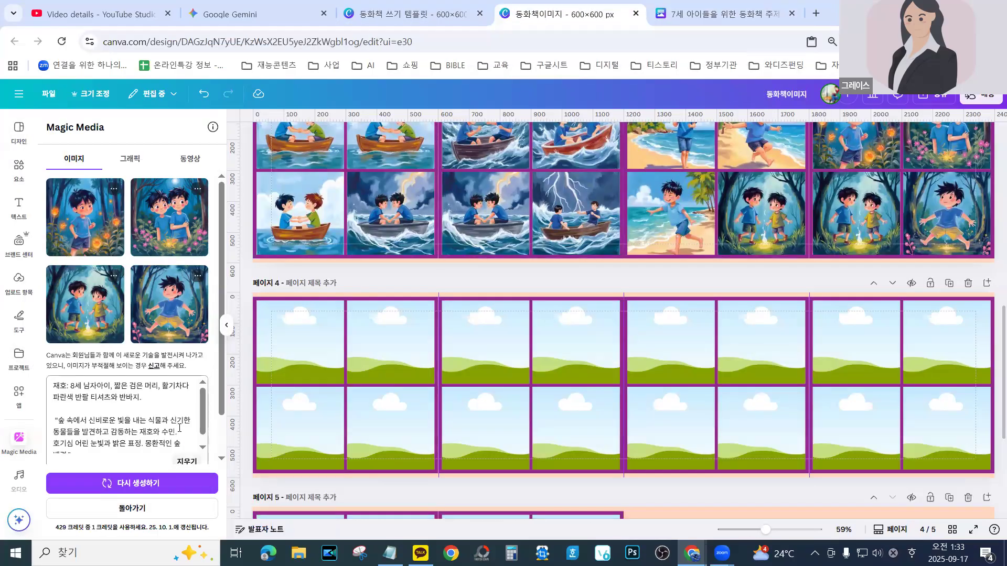
pyautogui.scroll(-1, 132, 438)
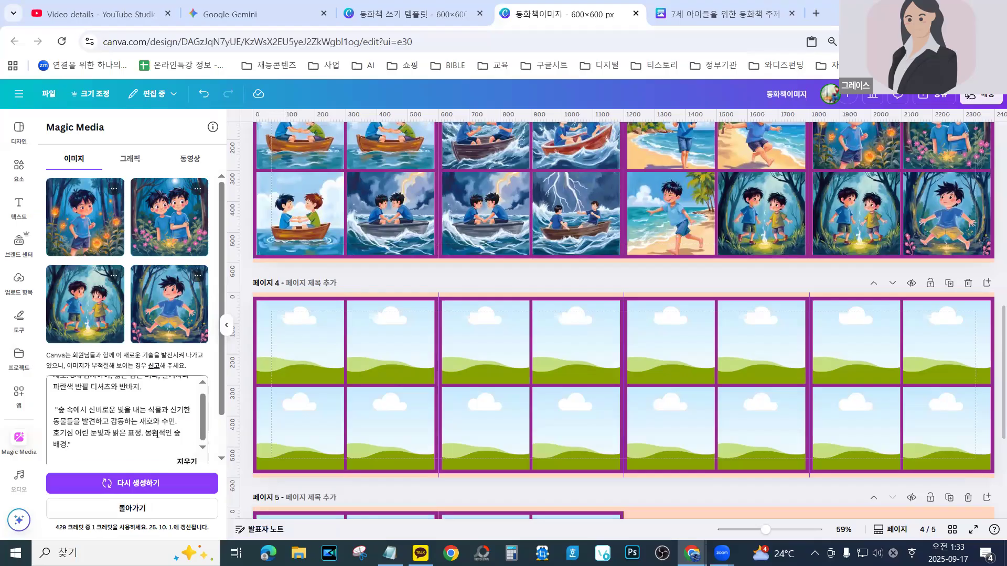
pyautogui.keyDown('shift'); pyautogui.click(52, 412); pyautogui.keyUp('shift')
pyautogui.press('BackSpace')
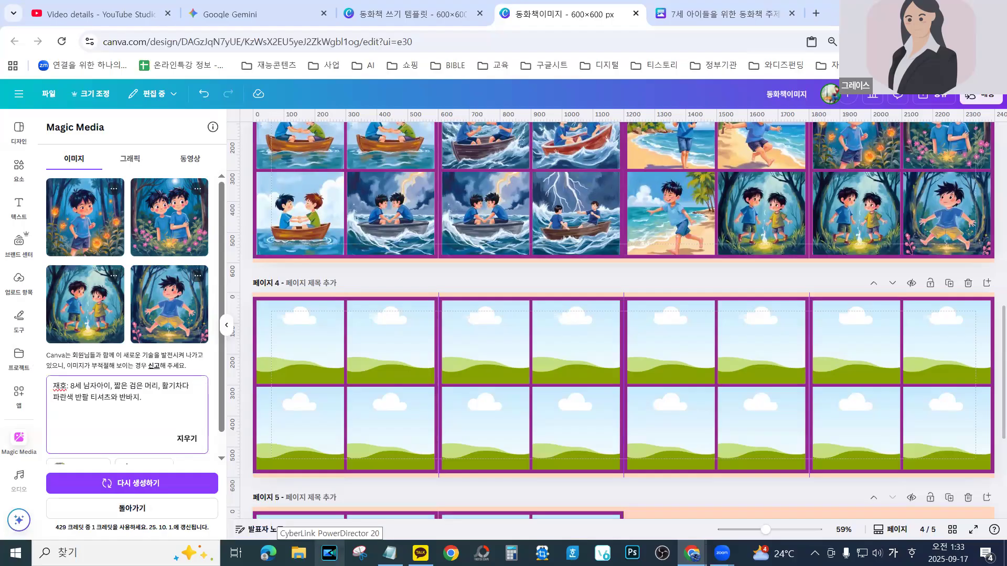
pyautogui.rightClick(59, 420)
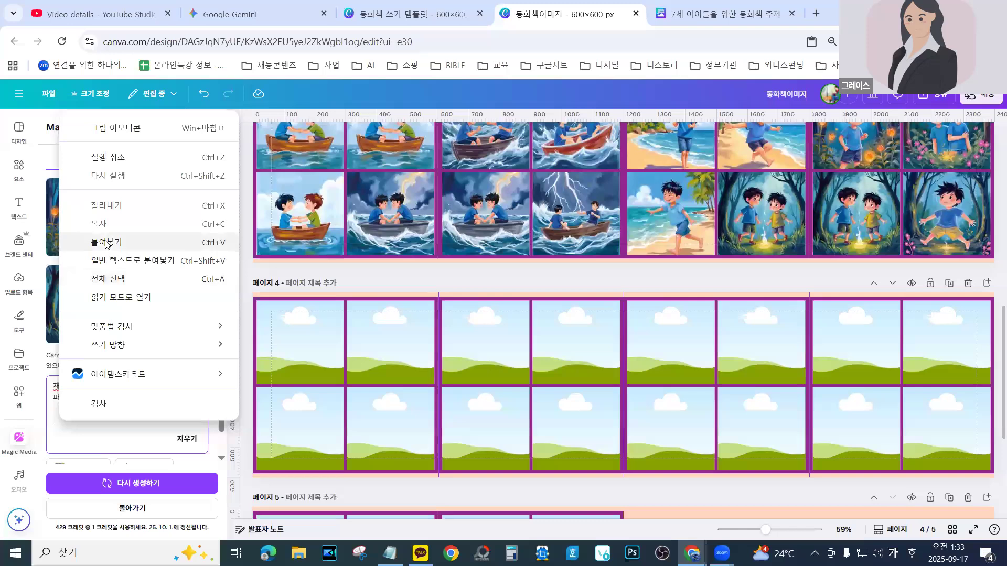
pyautogui.click(120, 250)
pyautogui.click(120, 485)
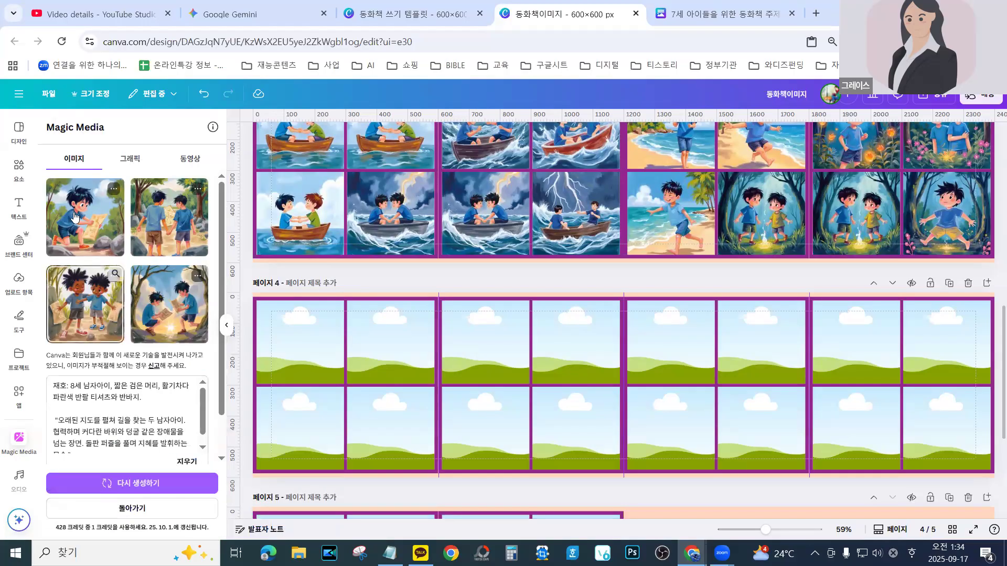
# Fill the first four-frame grid on page 4 with the generated old-map images
pyautogui.moveTo(225, 286); pyautogui.dragTo(269, 311)
pyautogui.moveTo(158, 224); pyautogui.dragTo(375, 306)
pyautogui.moveTo(85, 304); pyautogui.dragTo(279, 407)
pyautogui.moveTo(160, 296); pyautogui.dragTo(334, 415)
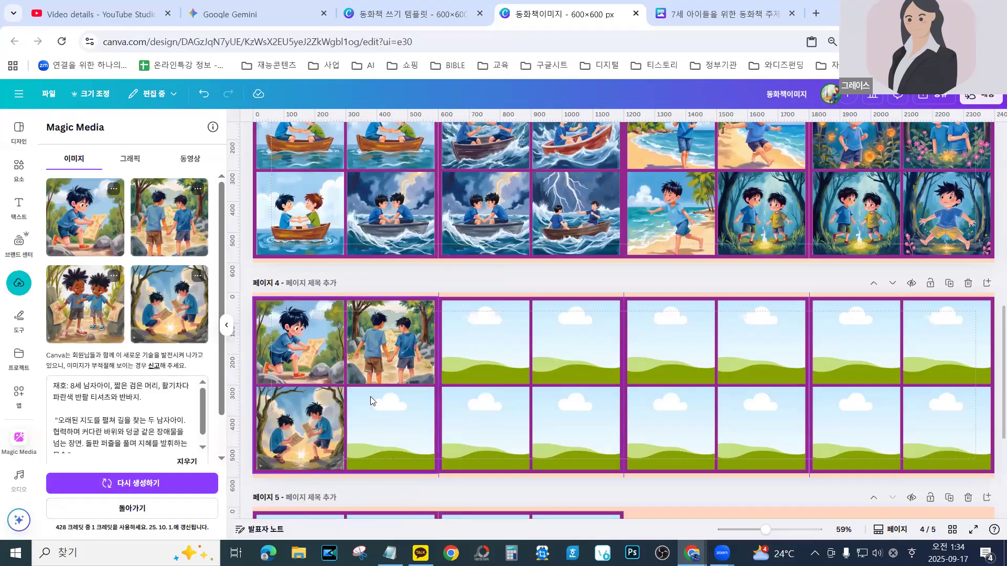
pyautogui.moveTo(359, 370); pyautogui.dragTo(404, 441)
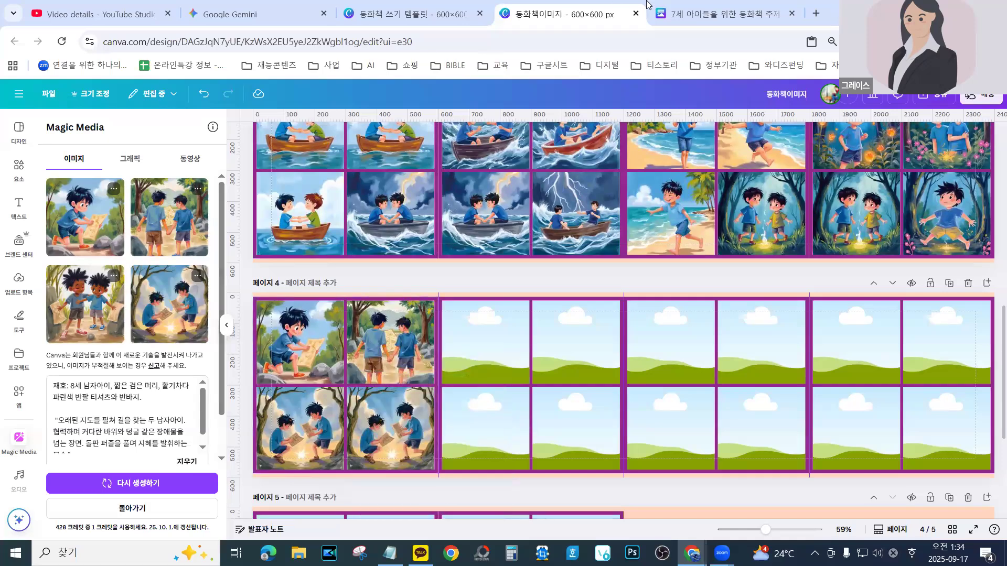
# Copy the "6장" scene description of the two children finding glowing crystals in a cave from the storybook document
pyautogui.click(714, 15)
pyautogui.scroll(-3, 391, 369)
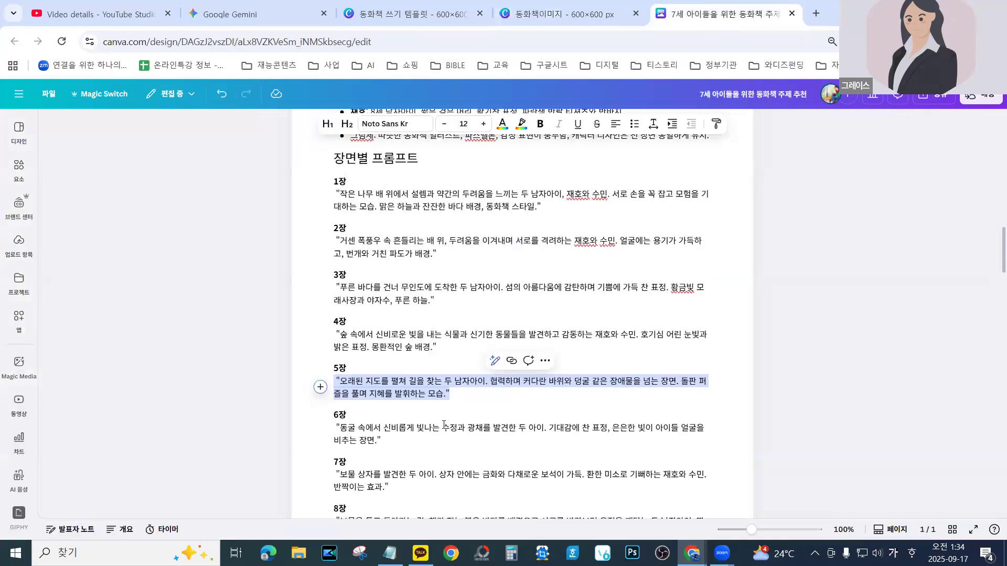
pyautogui.moveTo(381, 354); pyautogui.dragTo(333, 340)
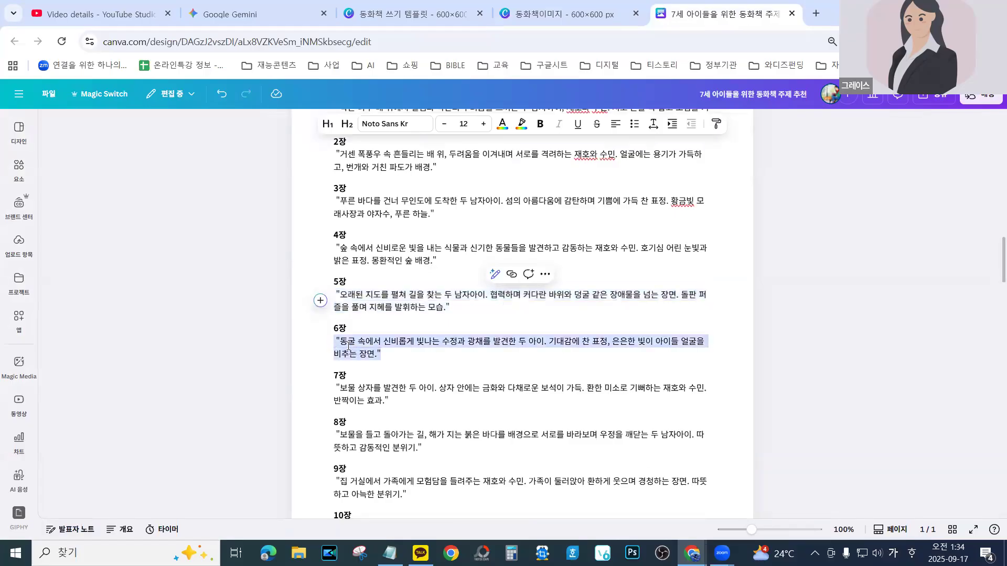
pyautogui.rightClick(368, 347)
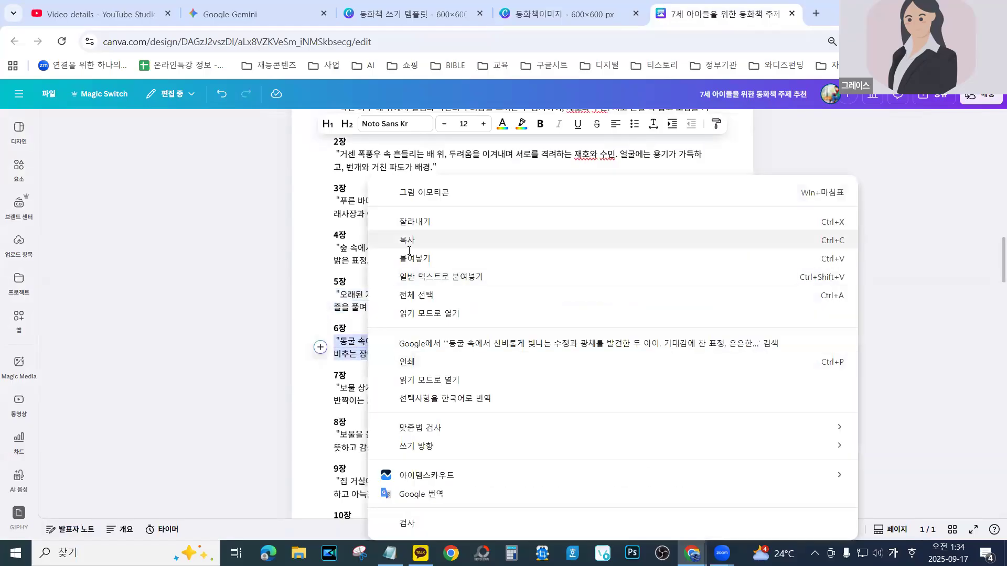
pyautogui.click(409, 241)
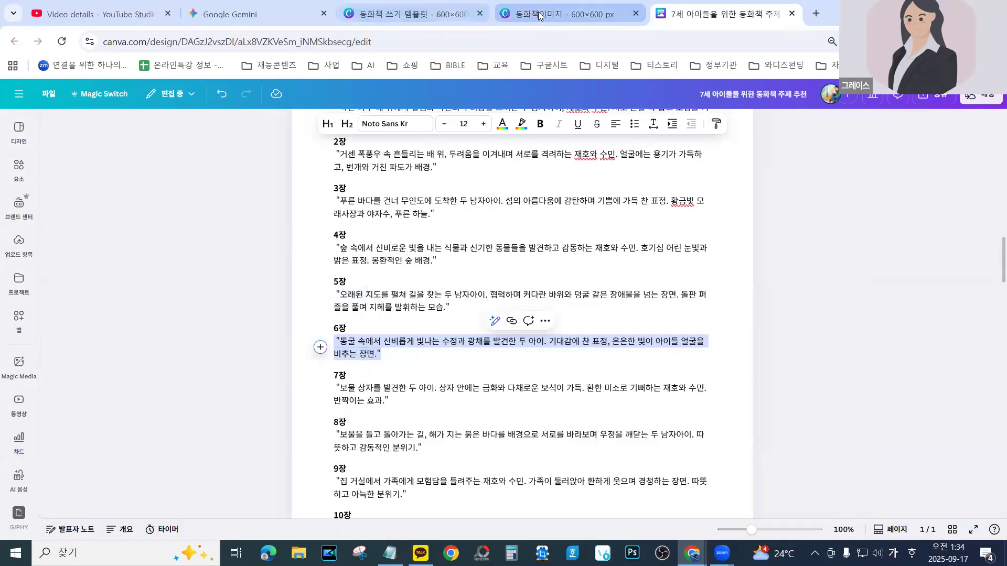
# Replace the old-map scene in the storybook image prompt with the copied crystal cave scene and regenerate the images
pyautogui.click(540, 16)
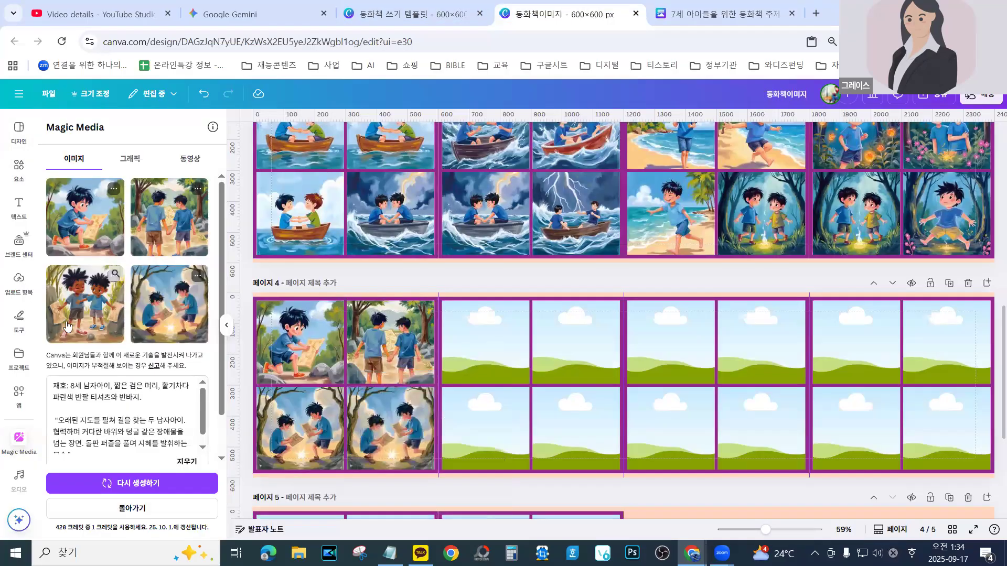
pyautogui.tripleClick(68, 422)
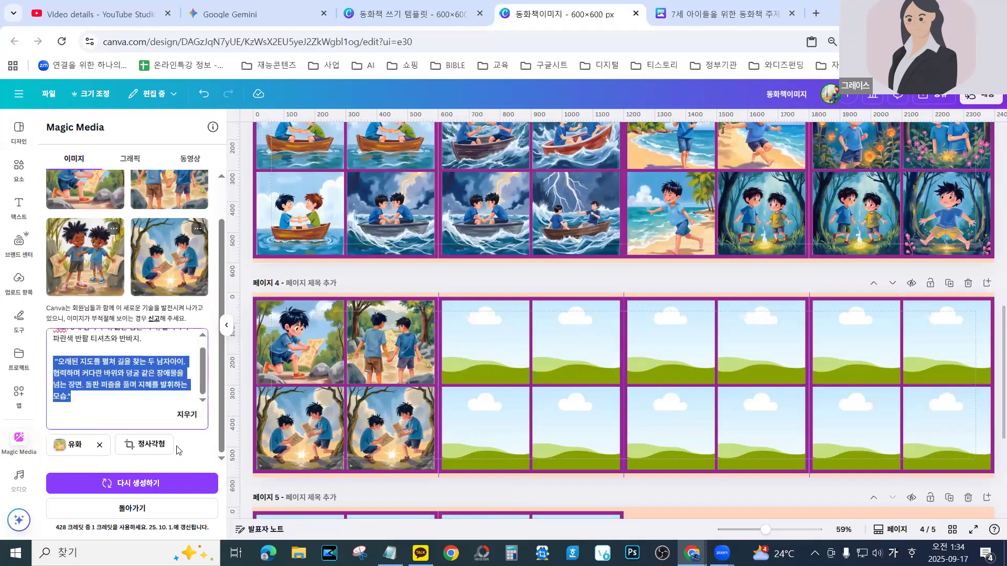
pyautogui.press('BackSpace')
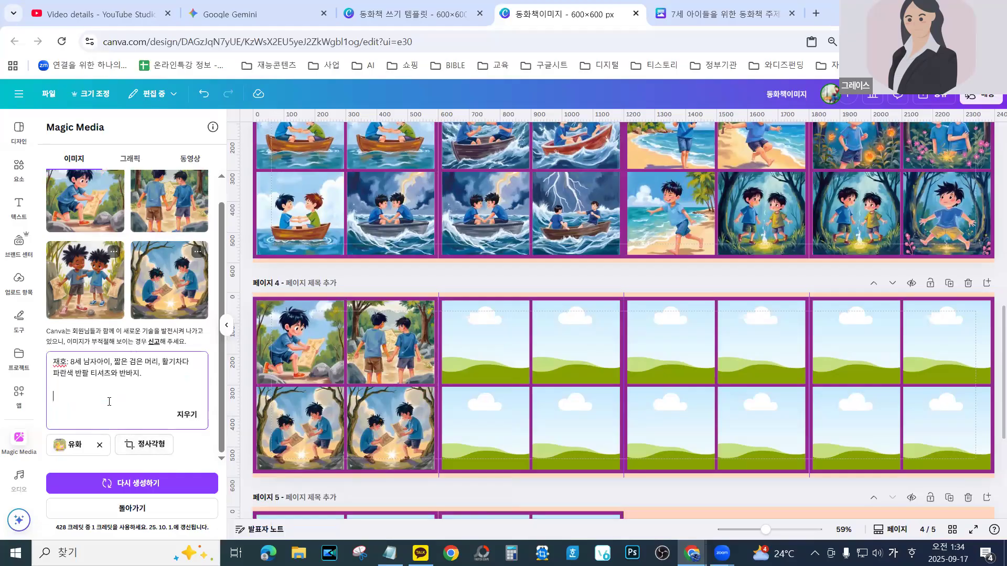
pyautogui.rightClick(109, 402)
pyautogui.click(155, 226)
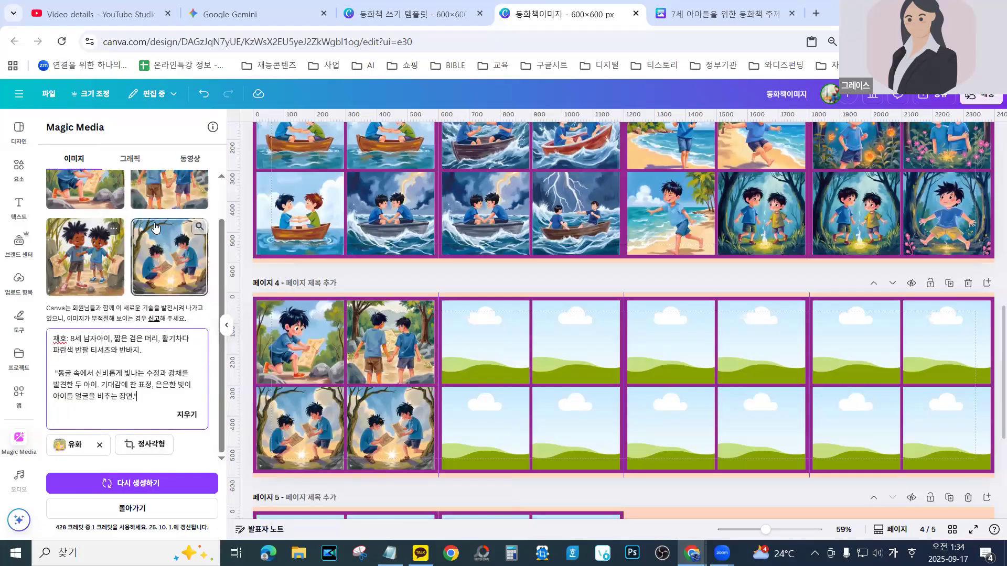
pyautogui.click(142, 488)
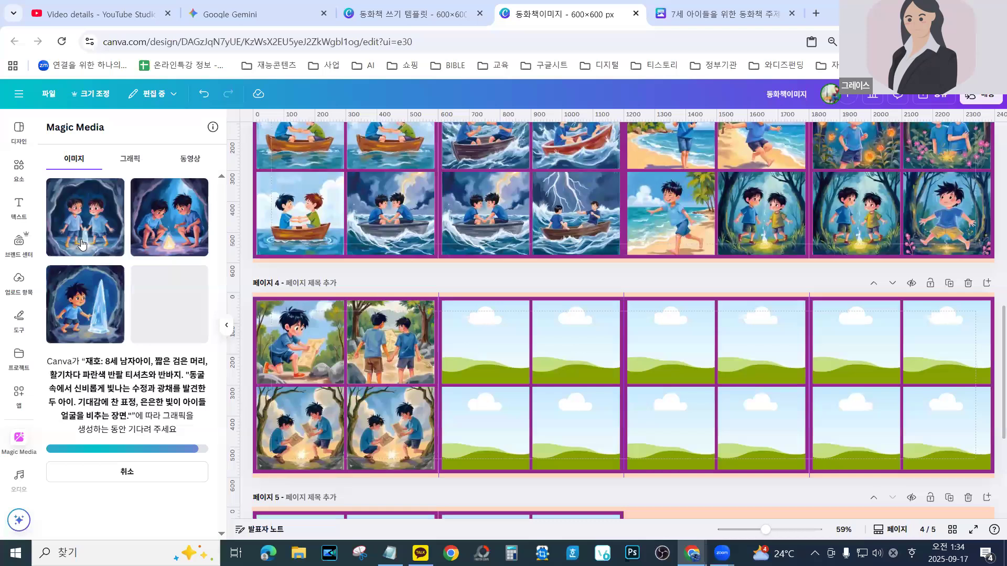
# Fill the second four-frame grid on page 4 with the generated crystal cave images
pyautogui.moveTo(478, 348); pyautogui.dragTo(491, 318)
pyautogui.moveTo(192, 210); pyautogui.dragTo(556, 319)
pyautogui.moveTo(368, 379); pyautogui.dragTo(481, 439)
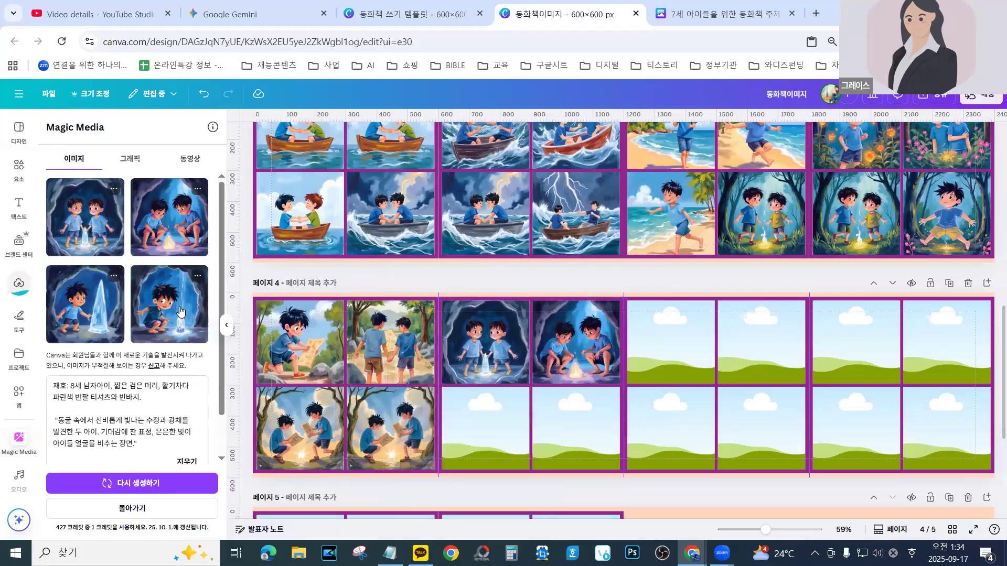
pyautogui.moveTo(373, 349); pyautogui.dragTo(478, 446)
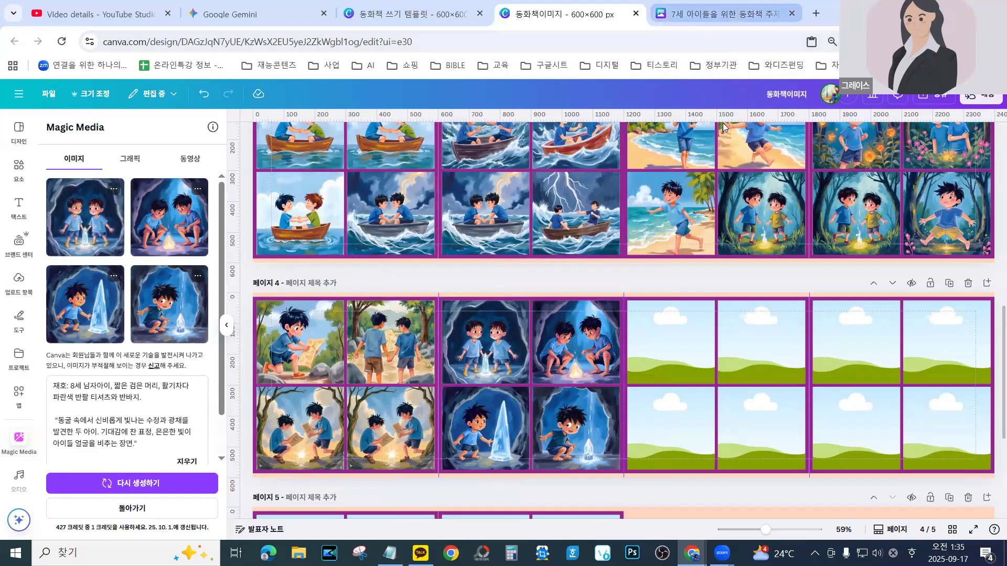
# Copy the "7장" scene description of the children discovering a treasure chest from the storybook document
pyautogui.hotkey('ctrl', 'Tab')
pyautogui.tripleClick(391, 401)
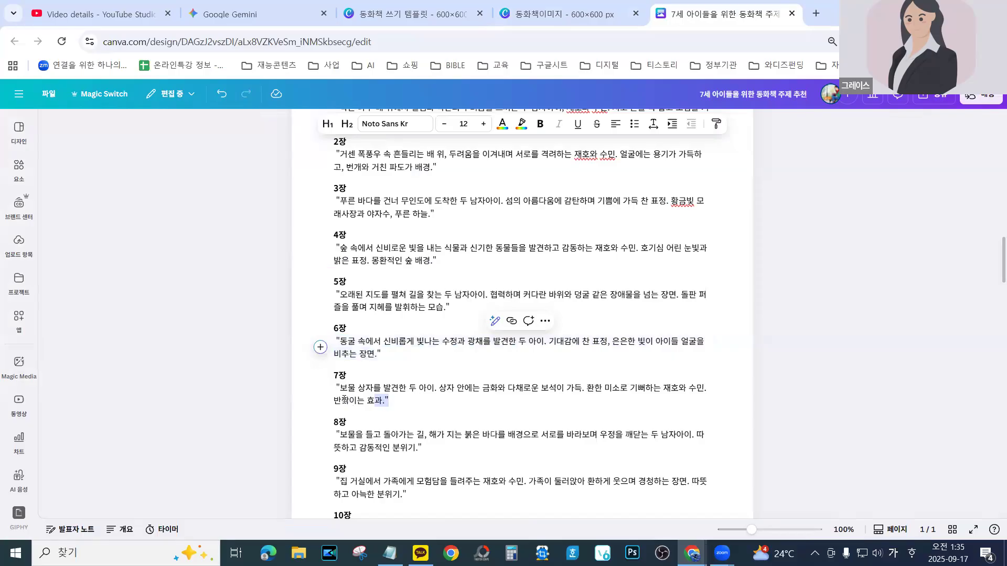
pyautogui.rightClick(391, 389)
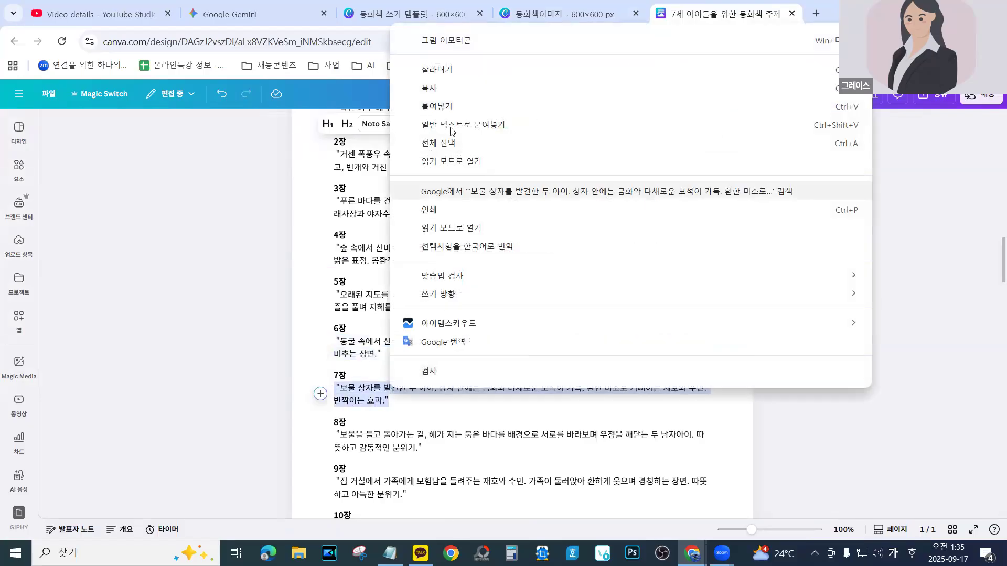
pyautogui.click(430, 88)
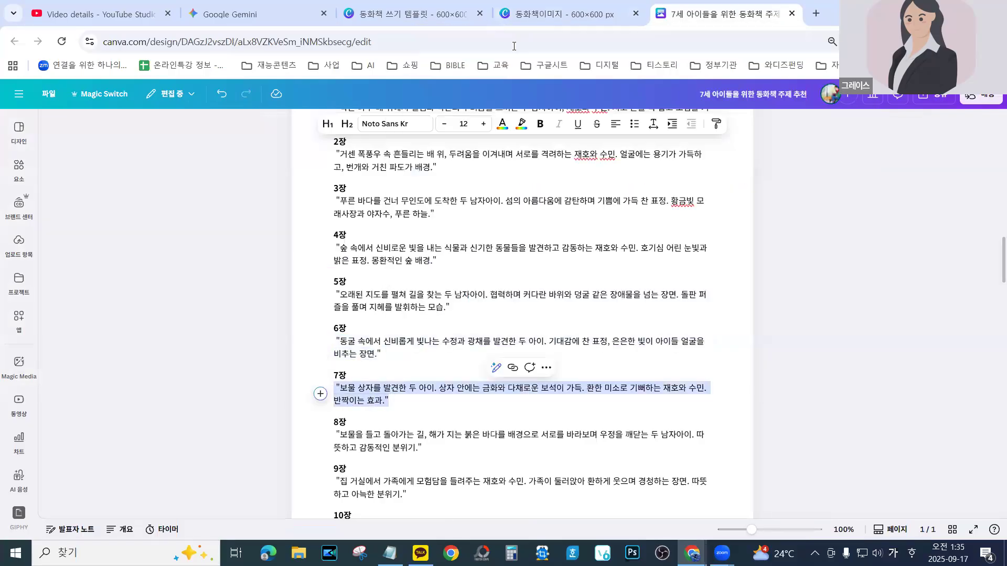
# Replace the cave scene in the storybook image prompt with the copied treasure chest scene and regenerate the images
pyautogui.click(556, 14)
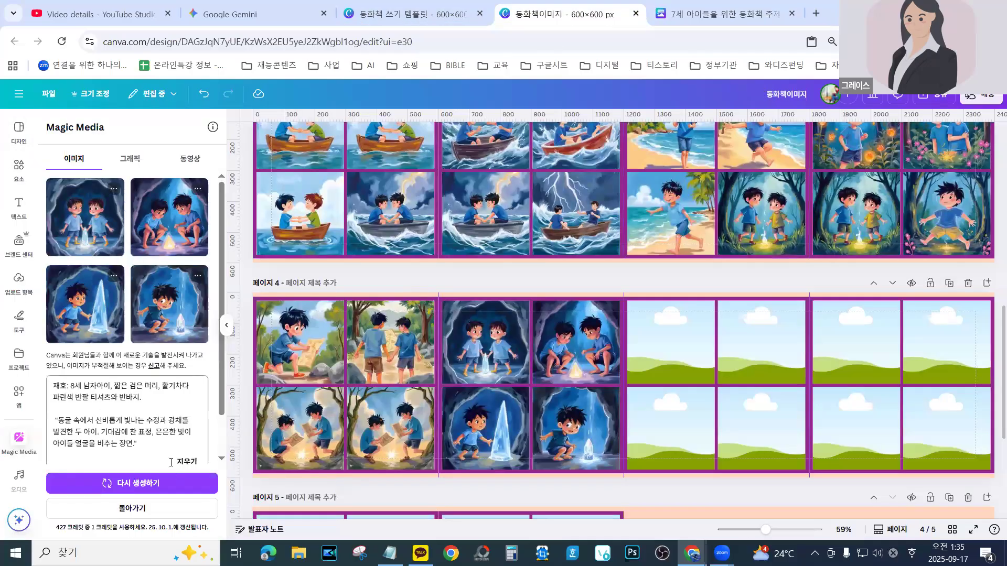
pyautogui.moveTo(138, 444); pyautogui.dragTo(50, 417)
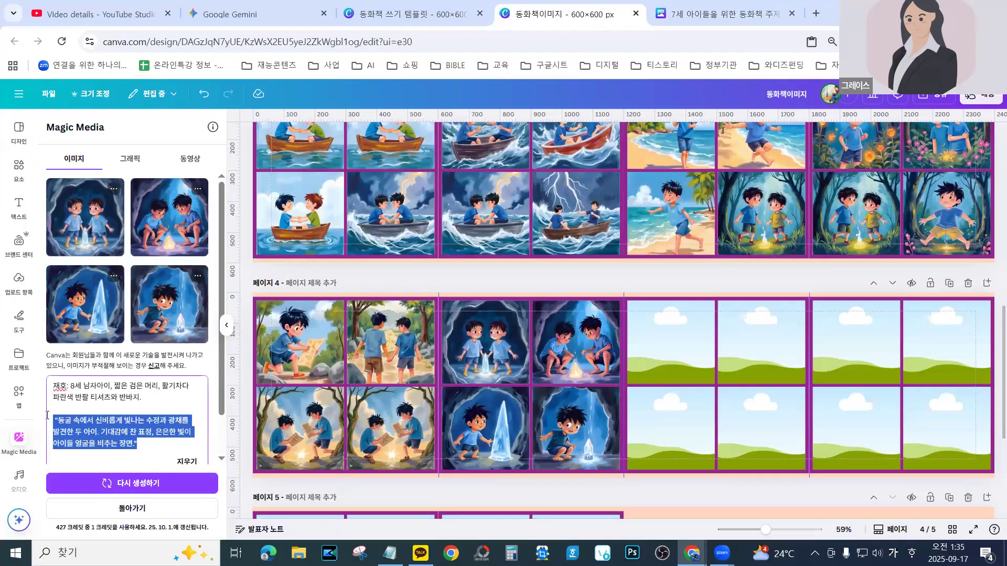
pyautogui.press('BackSpace')
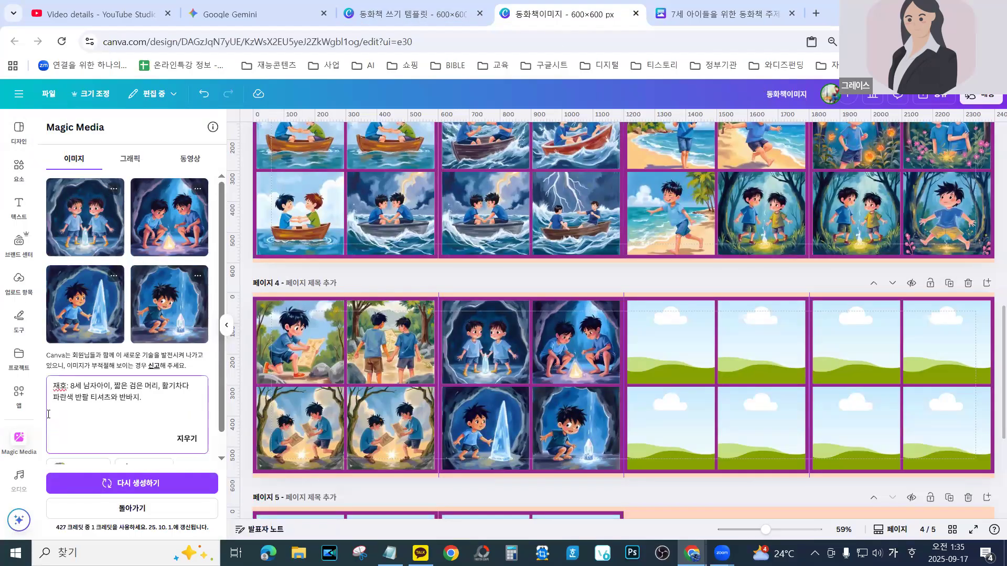
pyautogui.write('"보물 상자를 발견한 두 아이. 상자 안에는 금화와 다채로운 보석이 가득. 환한 미소로 기뻐하는 재호와 수민. 반짝이는 효과."')
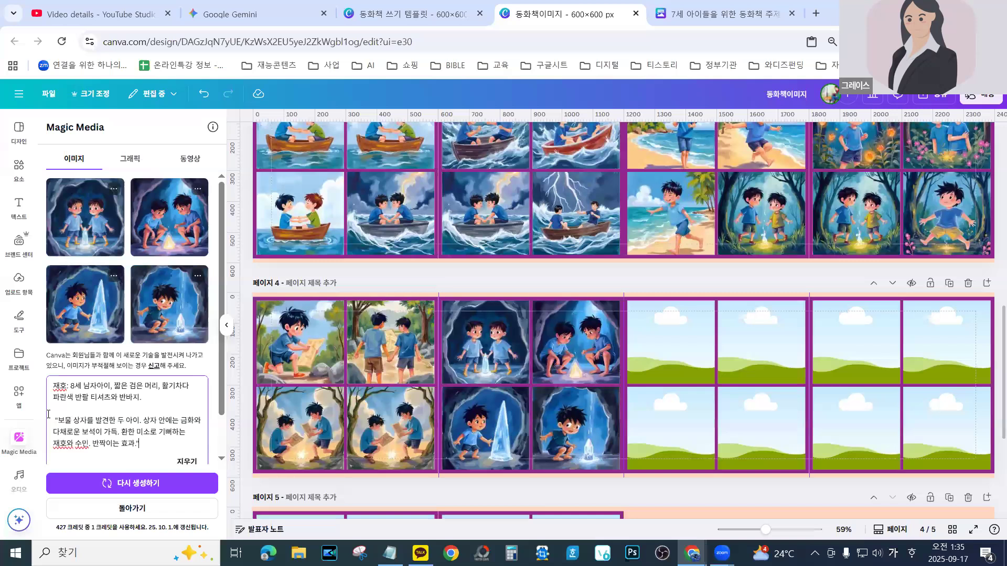
pyautogui.click(112, 485)
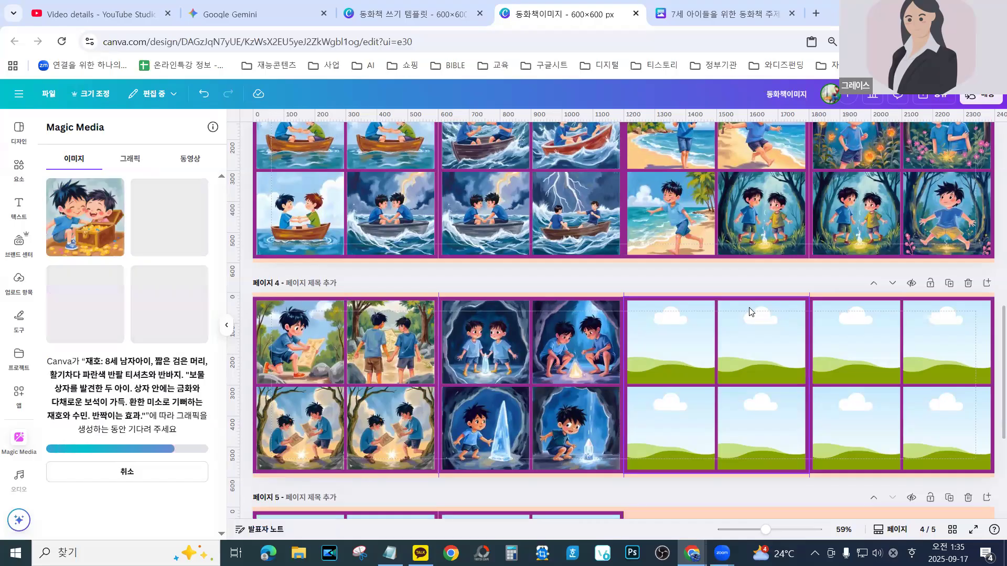
# Fill the third four-frame grid on page 4 with the generated treasure chest images
pyautogui.moveTo(106, 200); pyautogui.dragTo(749, 338)
pyautogui.moveTo(170, 208); pyautogui.dragTo(794, 354)
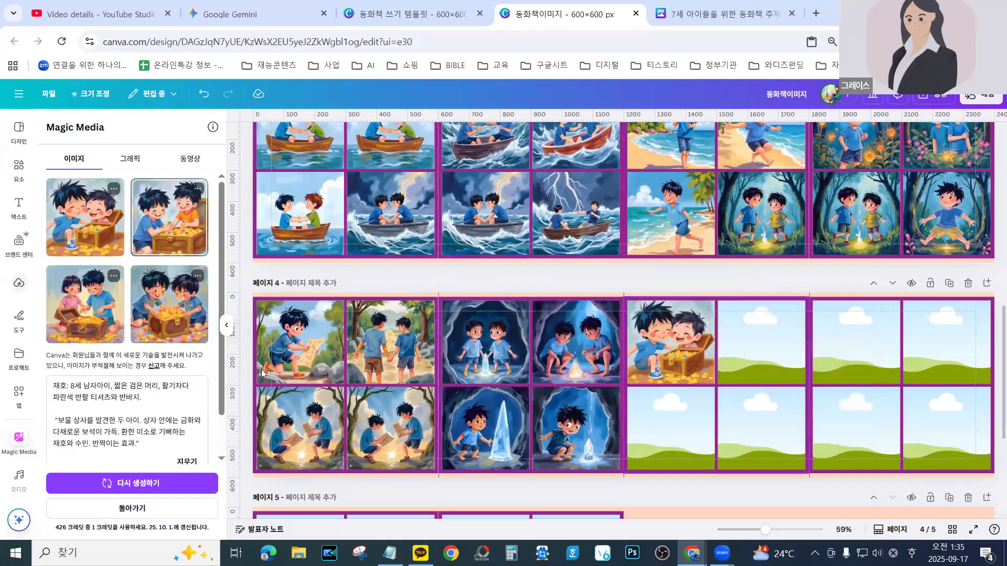
pyautogui.moveTo(92, 310); pyautogui.dragTo(663, 439)
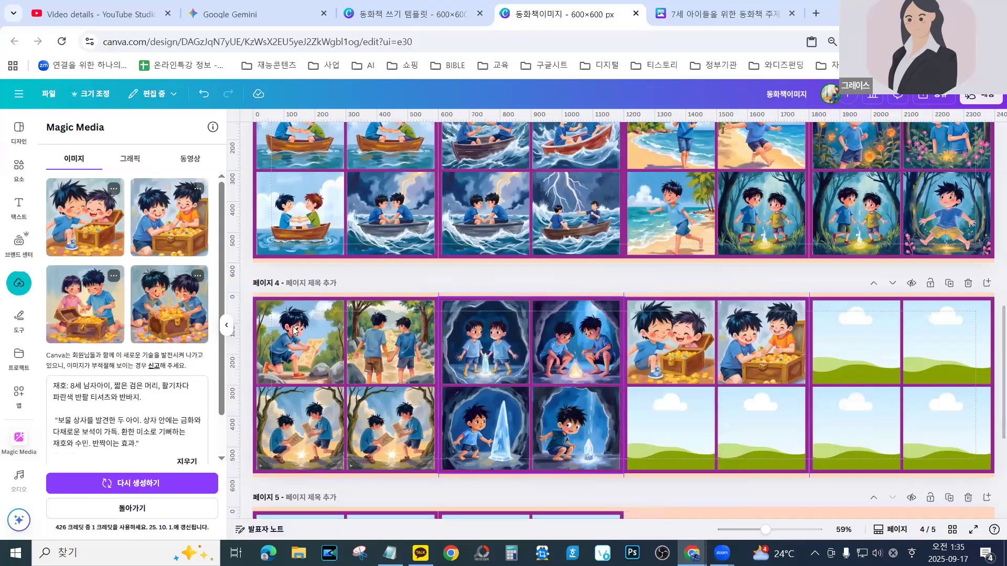
pyautogui.moveTo(209, 309); pyautogui.dragTo(788, 446)
pyautogui.moveTo(656, 412); pyautogui.dragTo(702, 421)
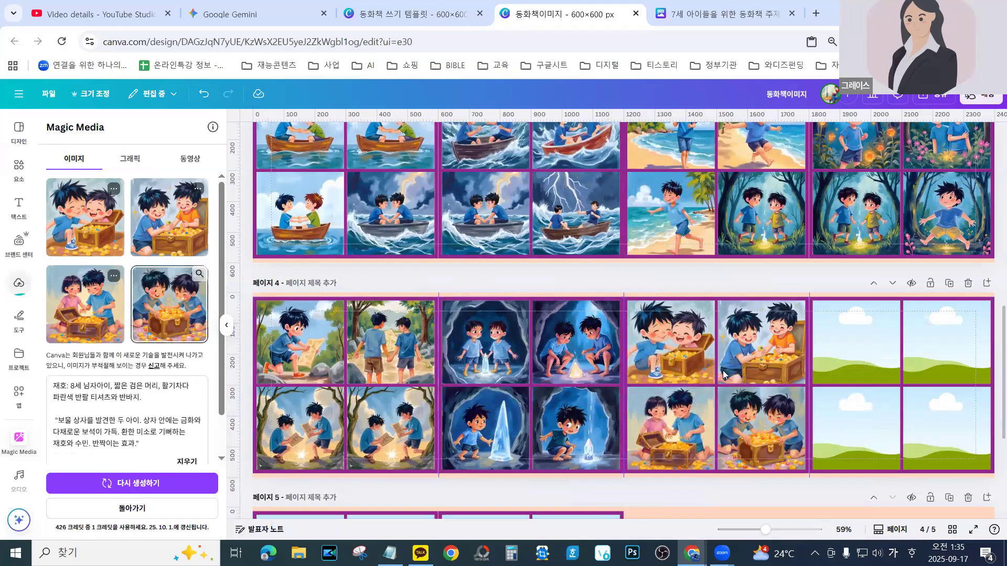
# Copy the "8장" scene description of the boys returning with the treasure at sunset from the storybook document
pyautogui.click(691, 15)
pyautogui.click(431, 452)
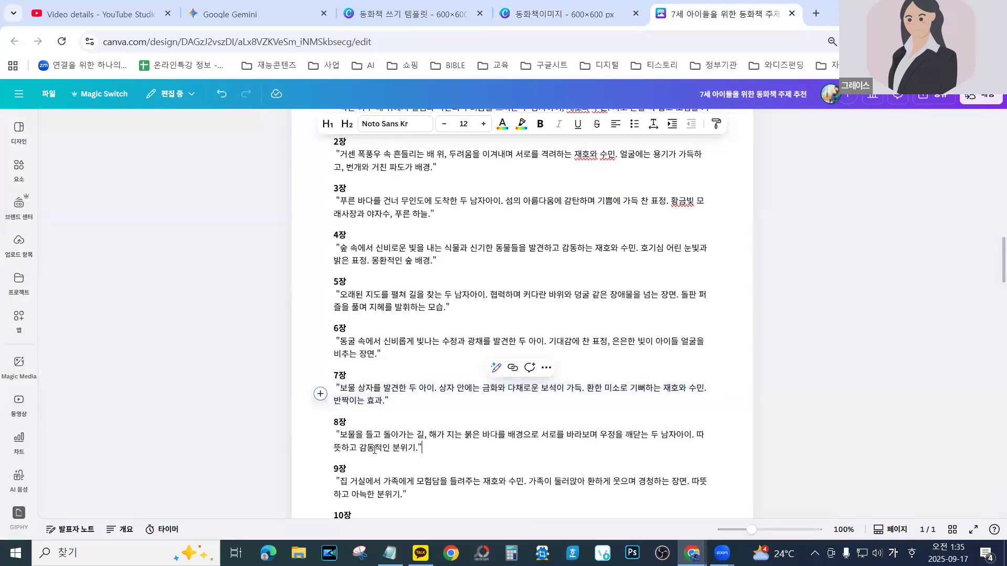
pyautogui.moveTo(325, 433); pyautogui.dragTo(328, 425)
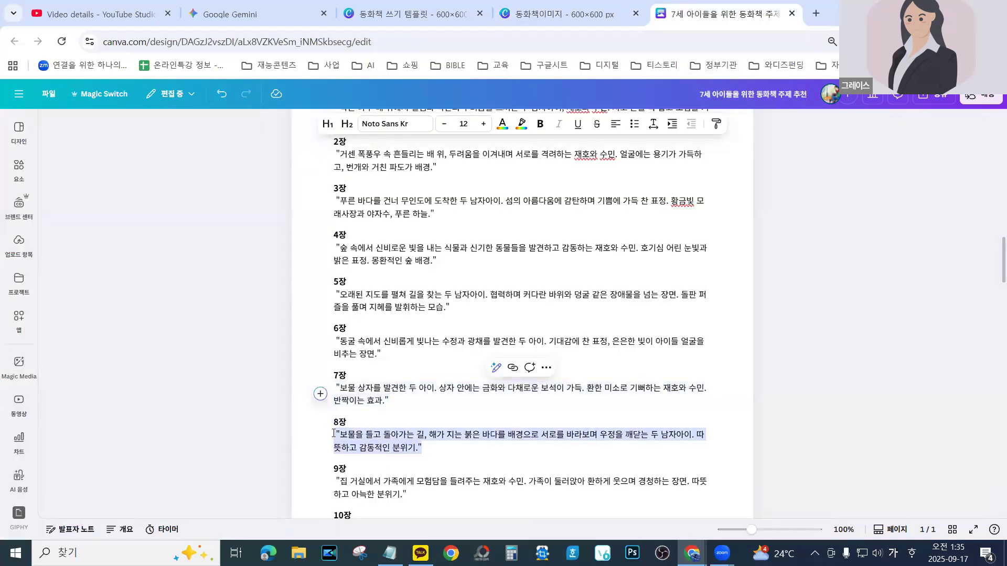
pyautogui.rightClick(394, 439)
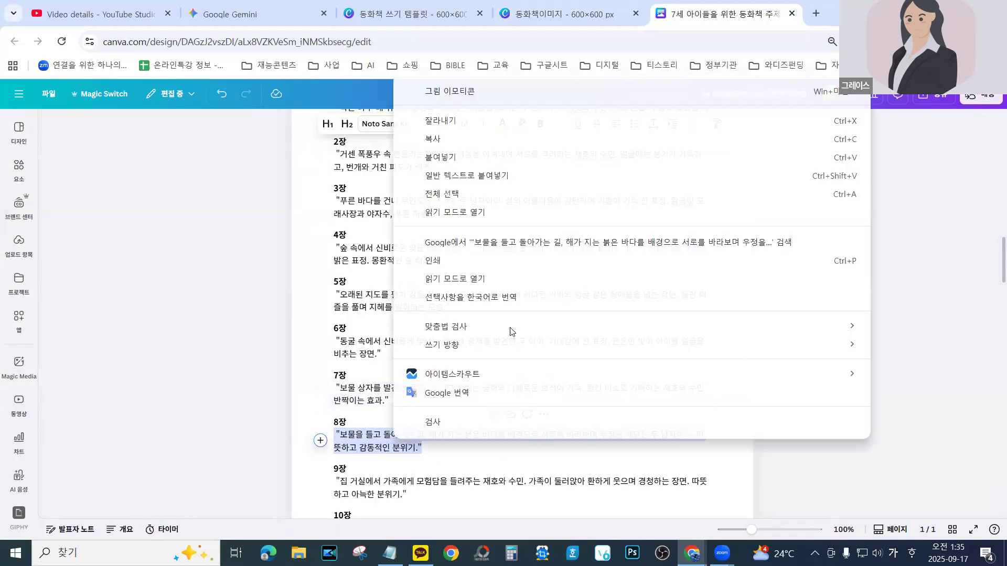
pyautogui.click(432, 138)
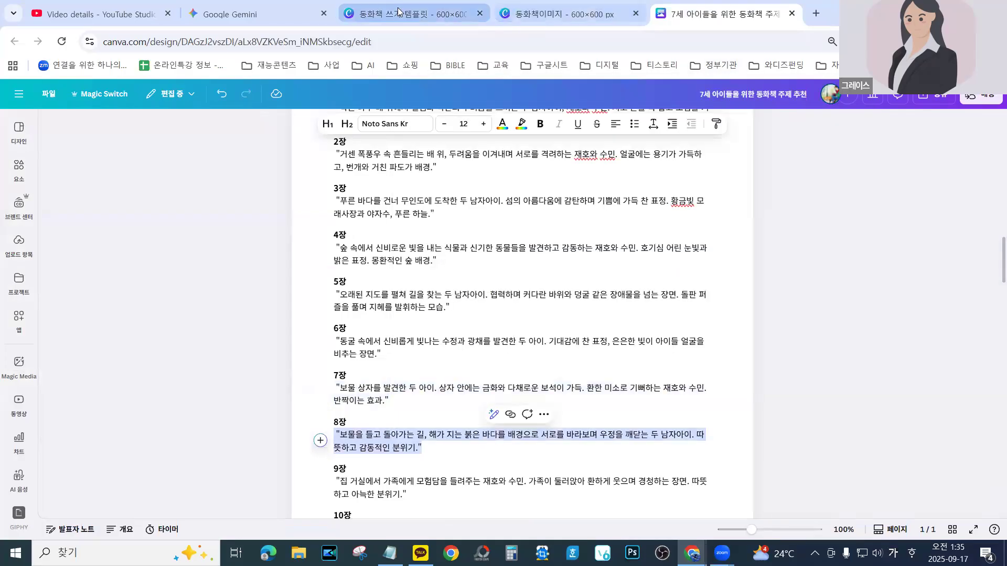
# Replace the treasure chest scene in the storybook image prompt with the copied sunset return scene and regenerate the images
pyautogui.click(562, 14)
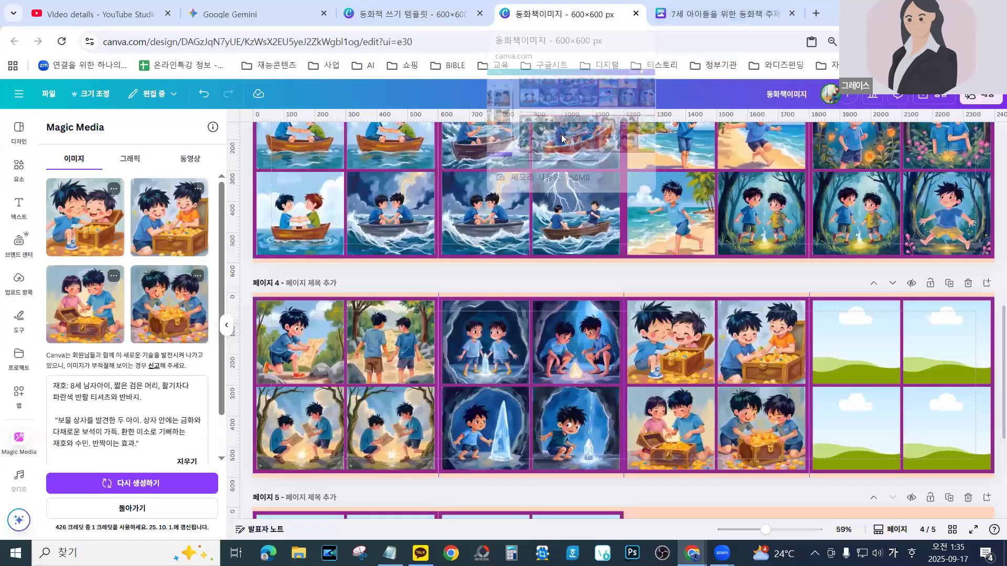
pyautogui.moveTo(146, 444); pyautogui.dragTo(49, 420)
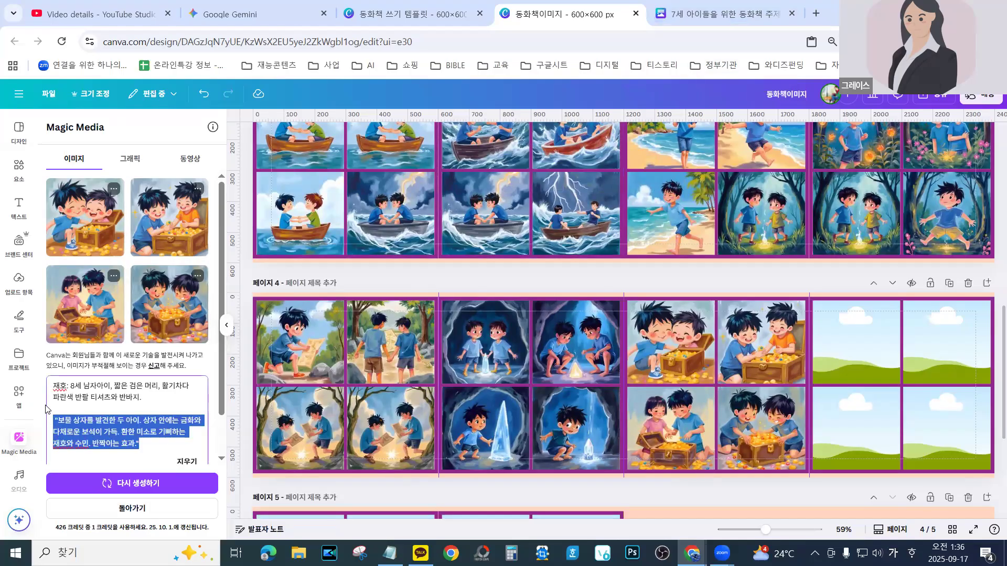
pyautogui.hotkey('ctrl', 'v')
pyautogui.click(108, 483)
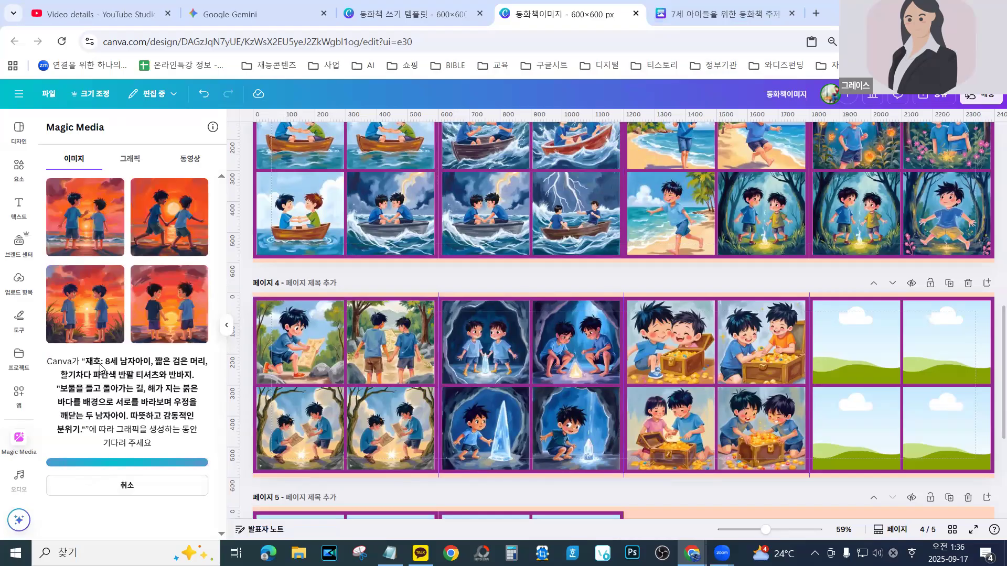
# Fill the fourth four-frame grid on page 4 with the generated red sunset images
pyautogui.moveTo(797, 324); pyautogui.dragTo(834, 321)
pyautogui.moveTo(186, 220); pyautogui.dragTo(929, 312)
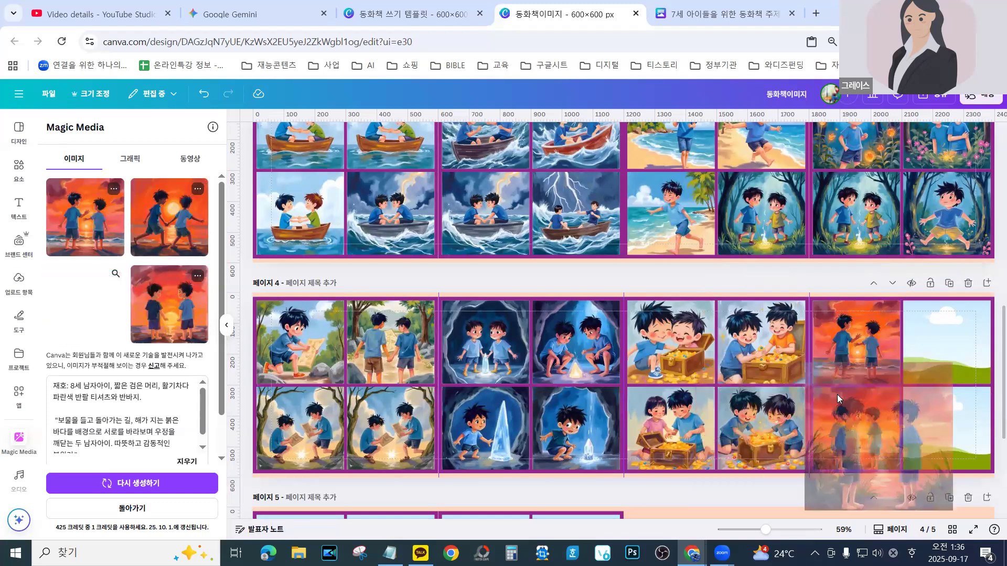
pyautogui.moveTo(155, 313); pyautogui.dragTo(894, 403)
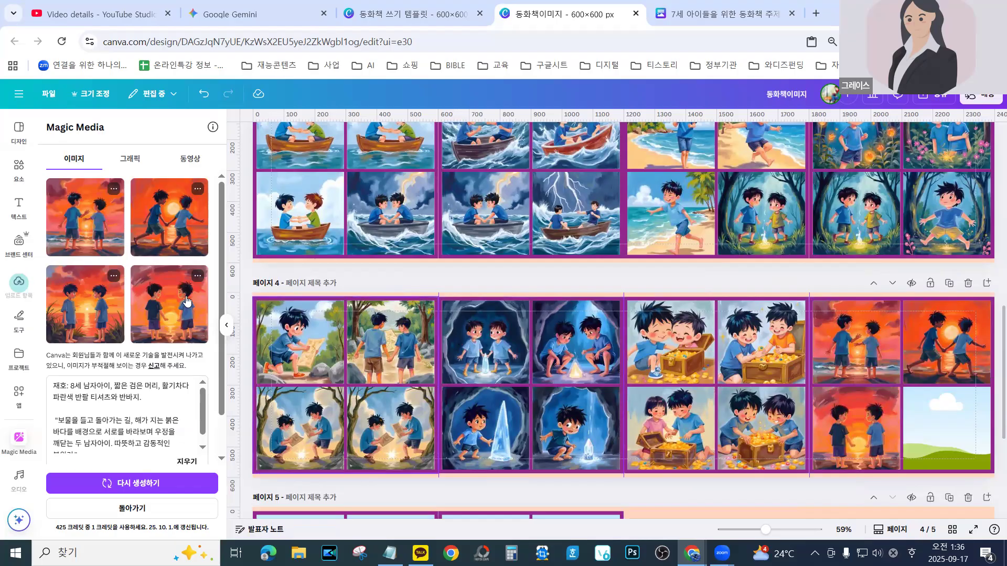
pyautogui.moveTo(897, 409); pyautogui.dragTo(957, 446)
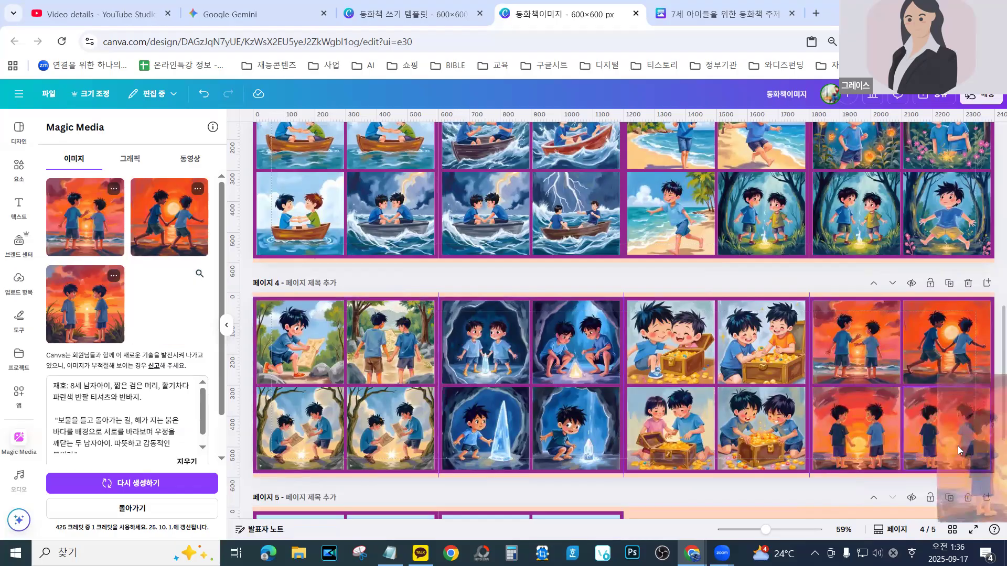
pyautogui.scroll(-4, 276, 327)
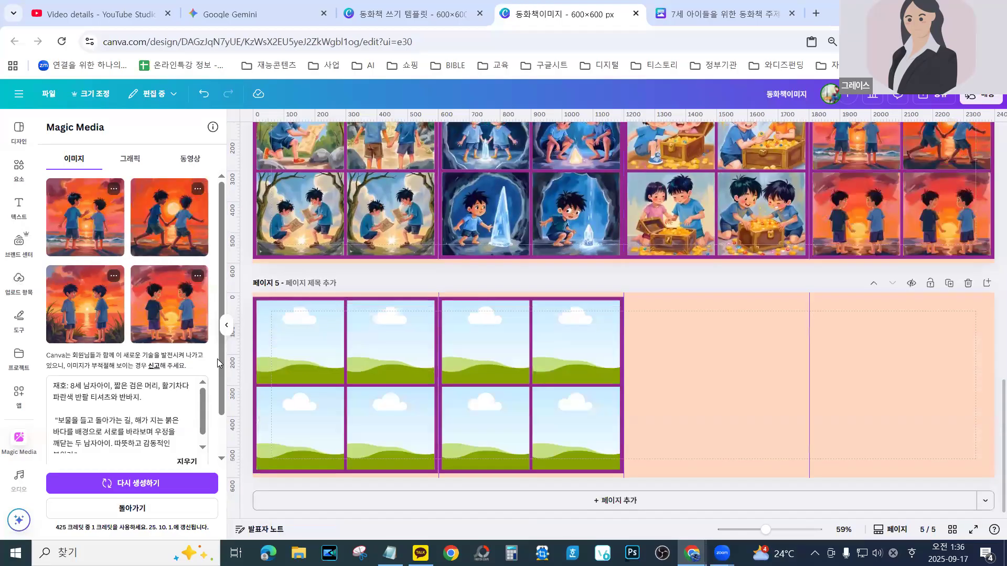
# Copy the "9장" scene description of the boys telling their adventure to the family in the living room from the storybook document
pyautogui.click(719, 14)
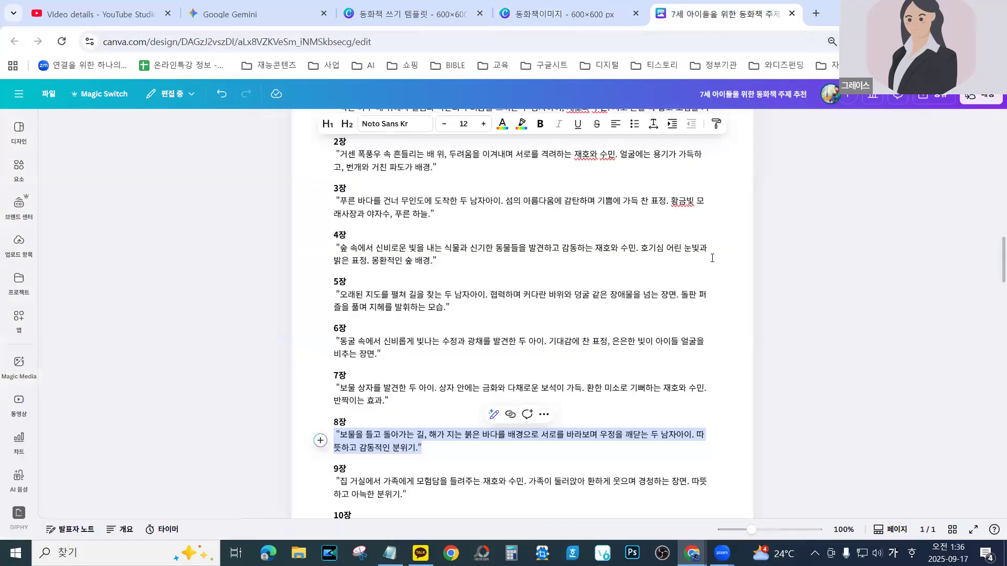
pyautogui.moveTo(416, 502); pyautogui.dragTo(330, 485)
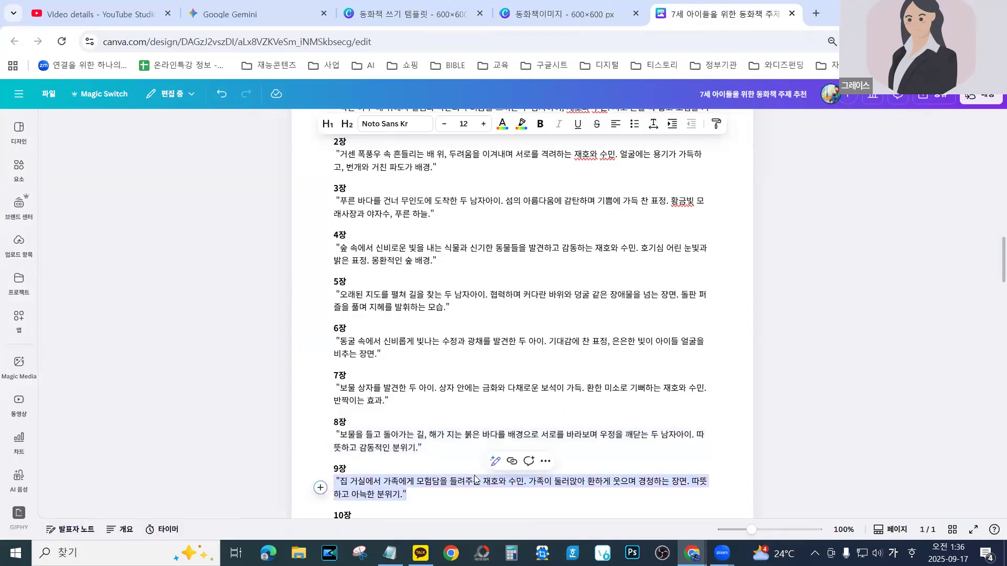
pyautogui.rightClick(389, 478)
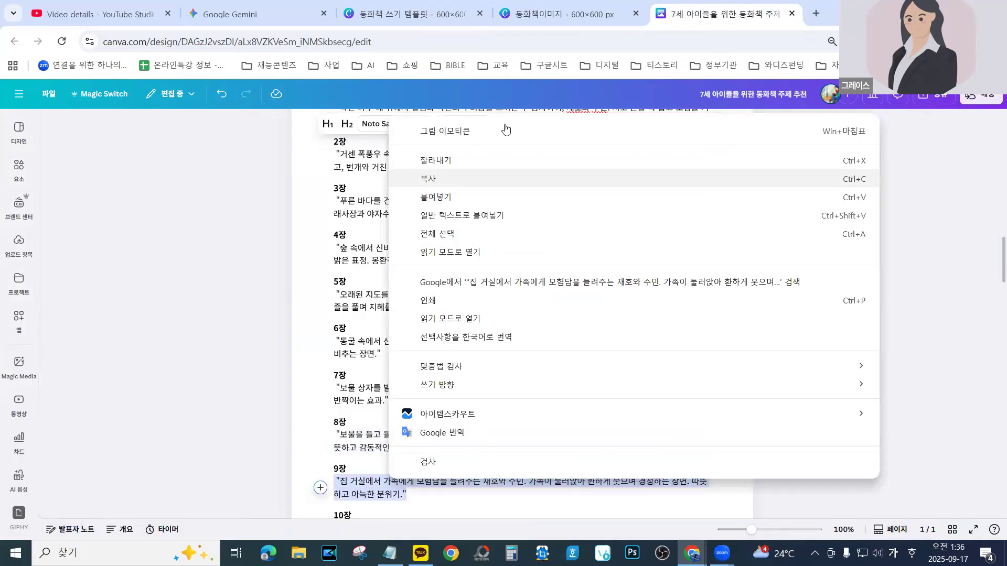
pyautogui.click(428, 178)
# Replace the sunset scene in the storybook image prompt with the copied living room scene and regenerate the images
pyautogui.click(564, 14)
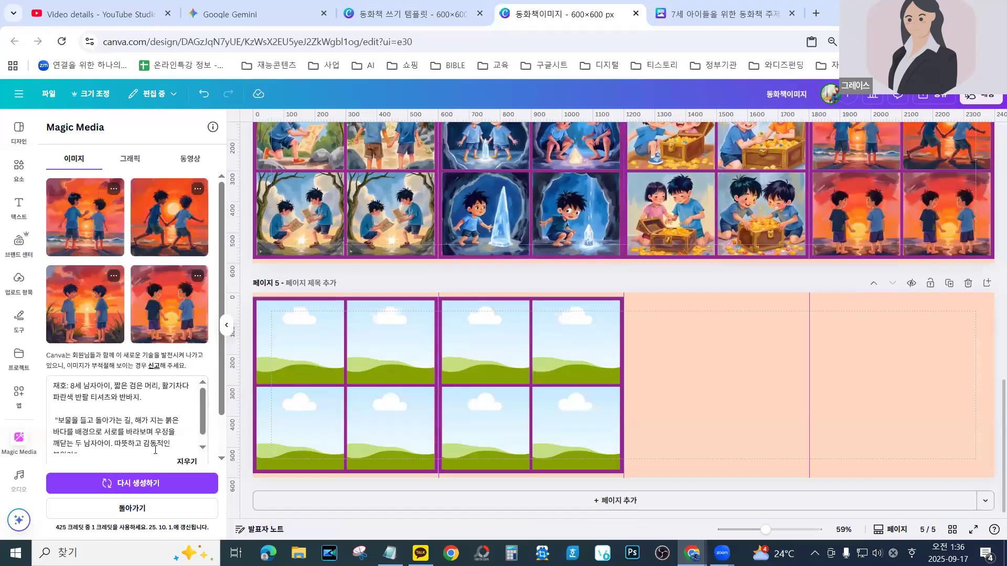
pyautogui.moveTo(165, 444); pyautogui.dragTo(49, 419)
pyautogui.press('BackSpace')
pyautogui.press('BackSpace')
pyautogui.rightClick(66, 431)
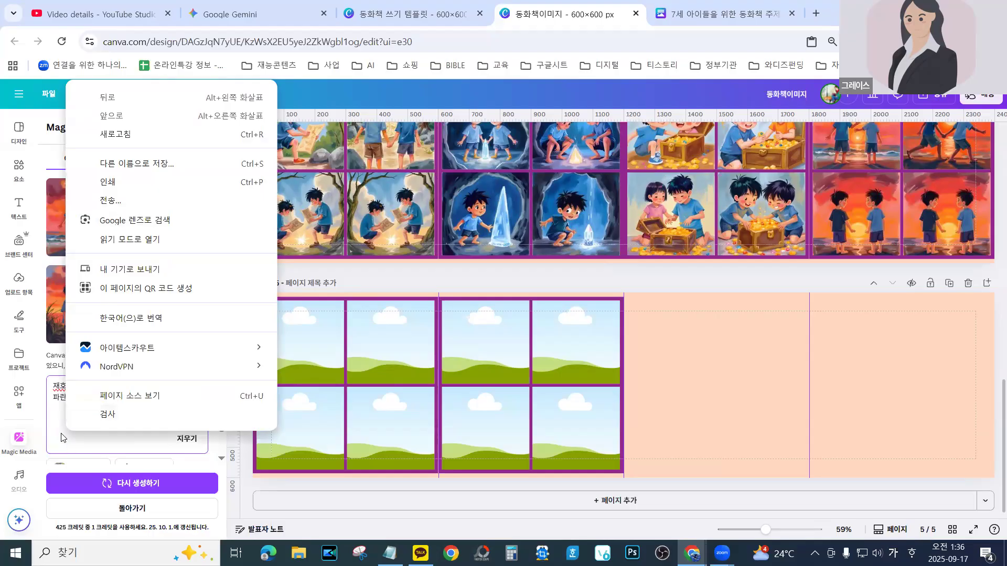
pyautogui.click(61, 417)
pyautogui.rightClick(81, 415)
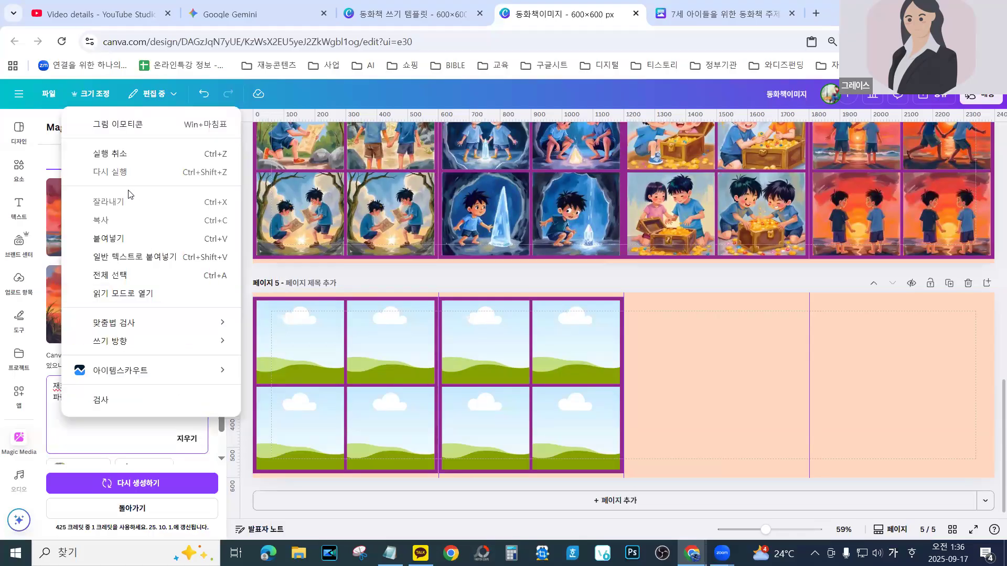
pyautogui.click(115, 236)
pyautogui.click(119, 487)
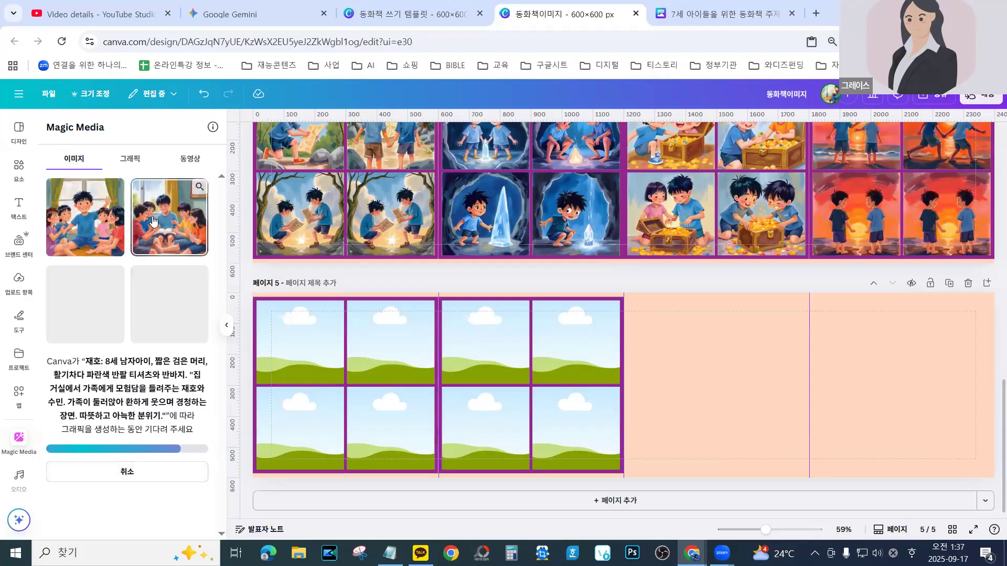
# Fill the first four-frame grid on page 5 with the four generated living room images
pyautogui.moveTo(92, 214); pyautogui.dragTo(328, 344)
pyautogui.moveTo(168, 215); pyautogui.dragTo(361, 312)
pyautogui.moveTo(94, 310); pyautogui.dragTo(282, 389)
pyautogui.moveTo(168, 297); pyautogui.dragTo(271, 414)
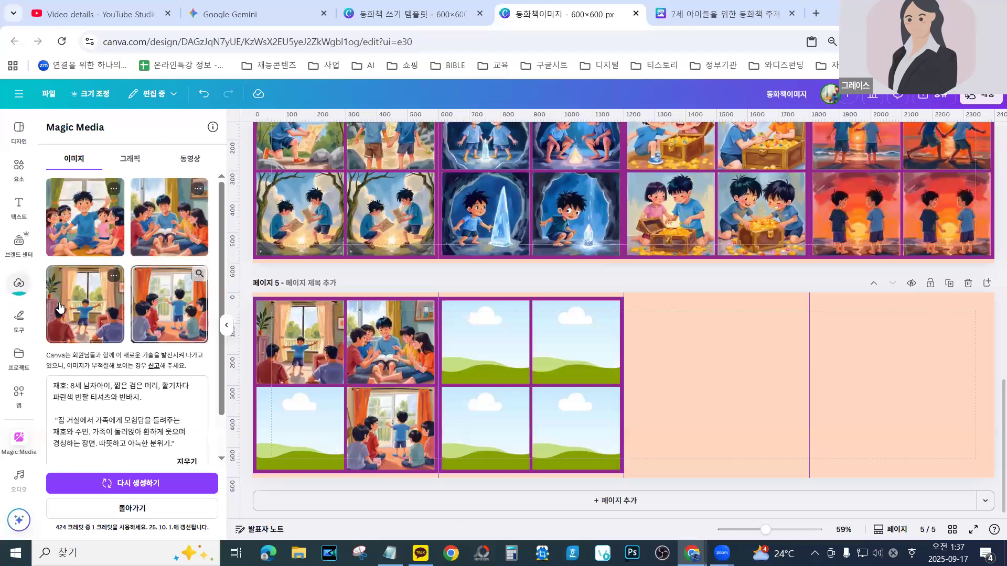
pyautogui.moveTo(95, 305); pyautogui.dragTo(289, 417)
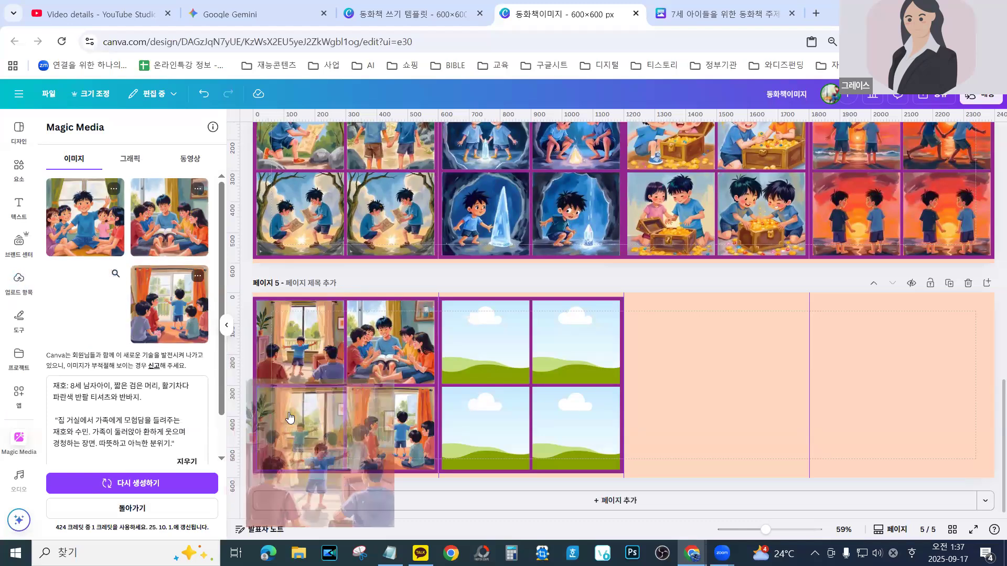
pyautogui.moveTo(118, 227); pyautogui.dragTo(283, 307)
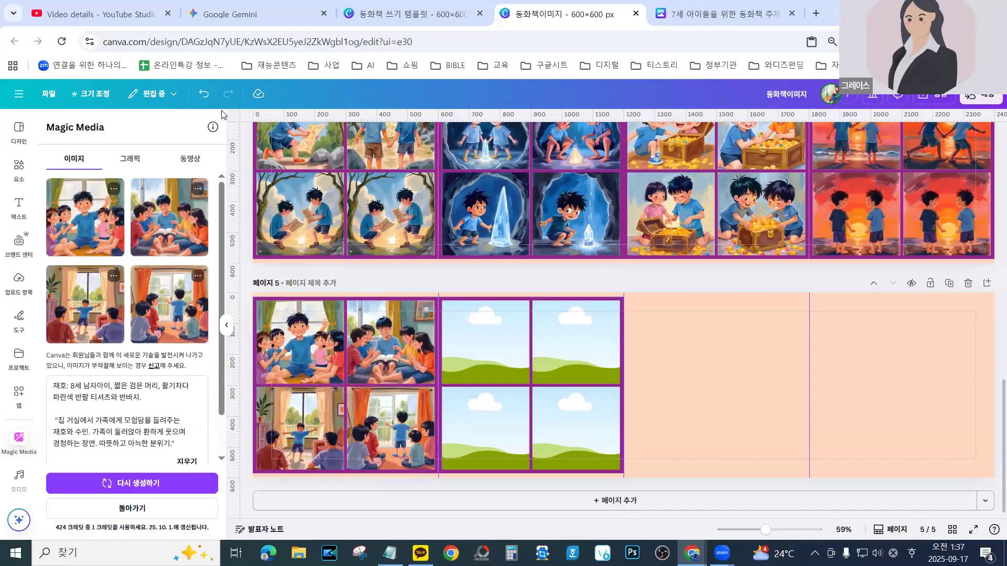
# Copy the "10장" scene description of the boys sharing the treasure with friends from the storybook document
pyautogui.click(679, 14)
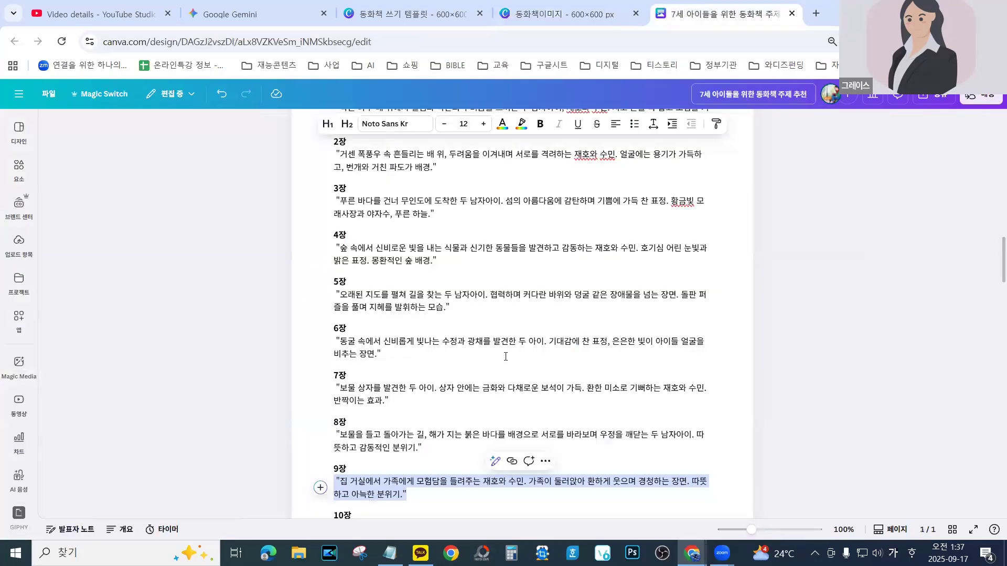
pyautogui.scroll(-3, 373, 389)
pyautogui.moveTo(391, 345); pyautogui.dragTo(335, 334)
pyautogui.hotkey('ctrl', 'c')
pyautogui.rightClick(348, 334)
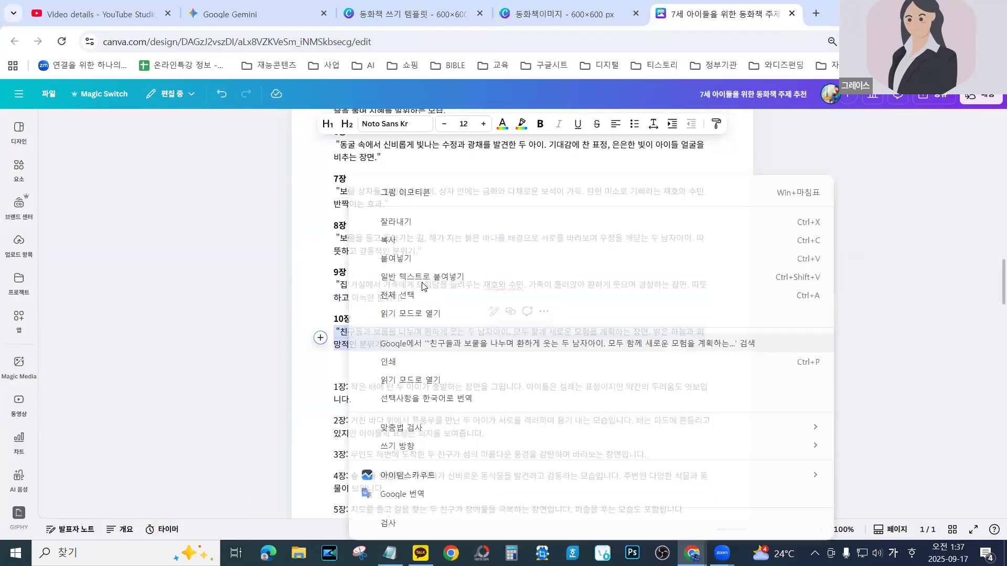
pyautogui.click(399, 240)
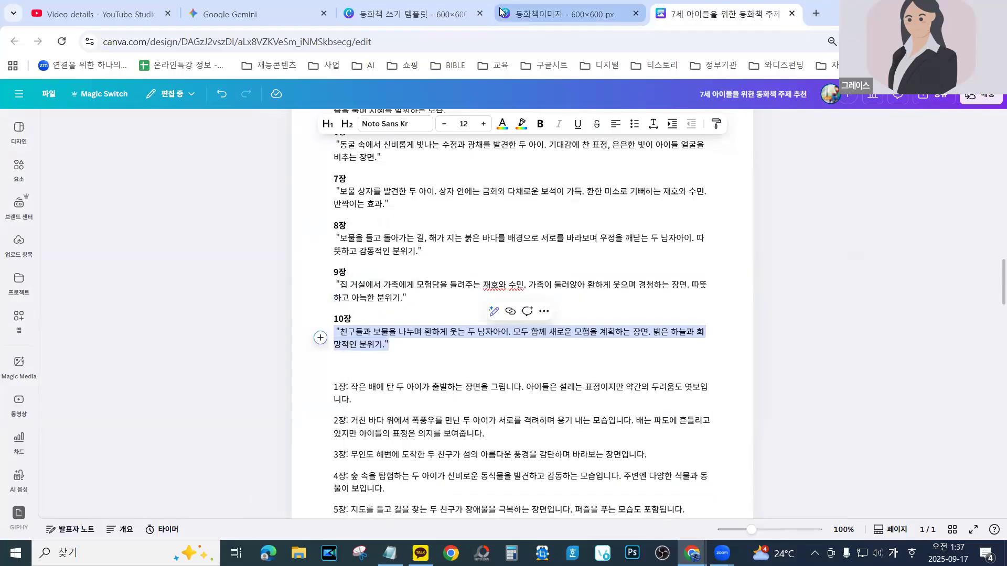
# Replace the living room scene in the storybook image prompt with the copied treasure-sharing scene and regenerate the images
pyautogui.click(564, 14)
pyautogui.moveTo(177, 447); pyautogui.dragTo(53, 418)
pyautogui.press('BackSpace')
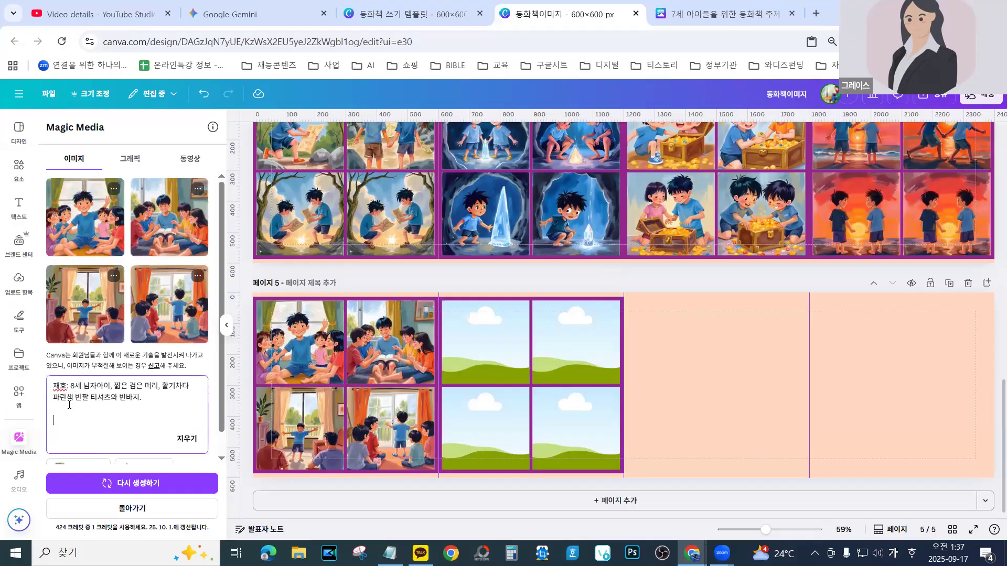
pyautogui.rightClick(82, 421)
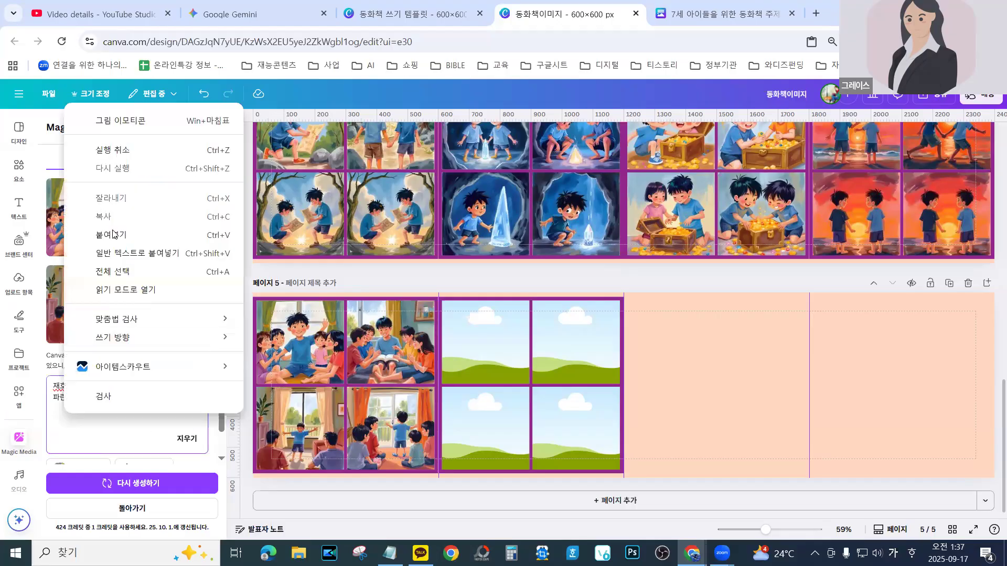
pyautogui.click(112, 234)
pyautogui.click(137, 490)
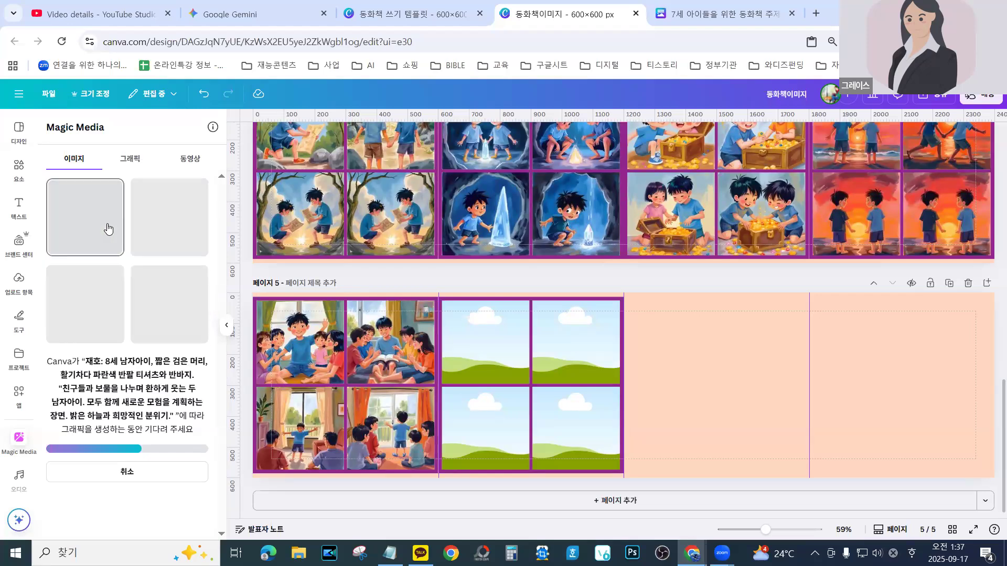
# Fill the second four-frame grid on page 5 with the four generated beach friends images
pyautogui.moveTo(74, 194); pyautogui.dragTo(452, 314)
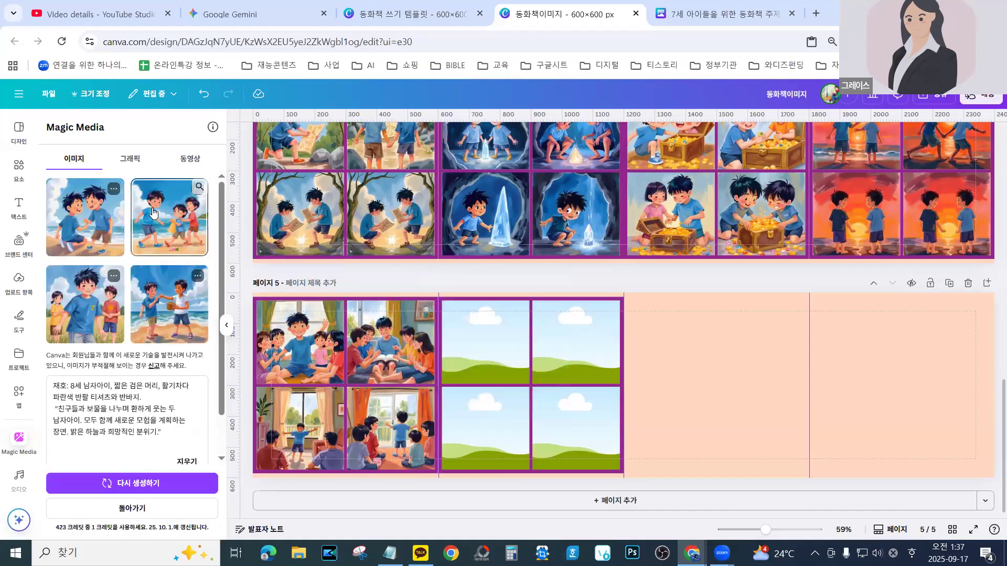
pyautogui.moveTo(442, 271); pyautogui.dragTo(573, 316)
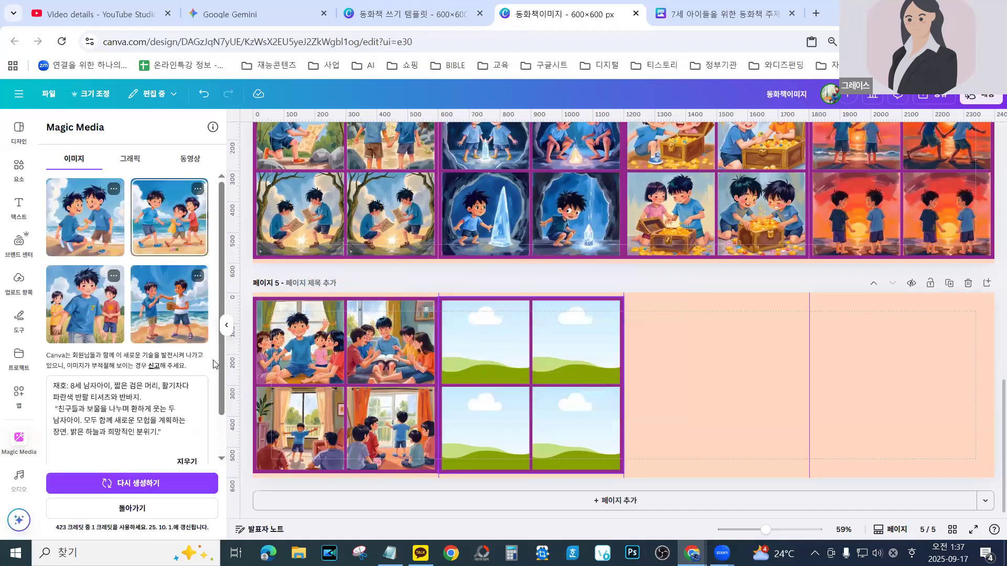
pyautogui.moveTo(176, 309); pyautogui.dragTo(484, 411)
pyautogui.moveTo(85, 303); pyautogui.dragTo(520, 439)
pyautogui.moveTo(89, 303); pyautogui.dragTo(508, 417)
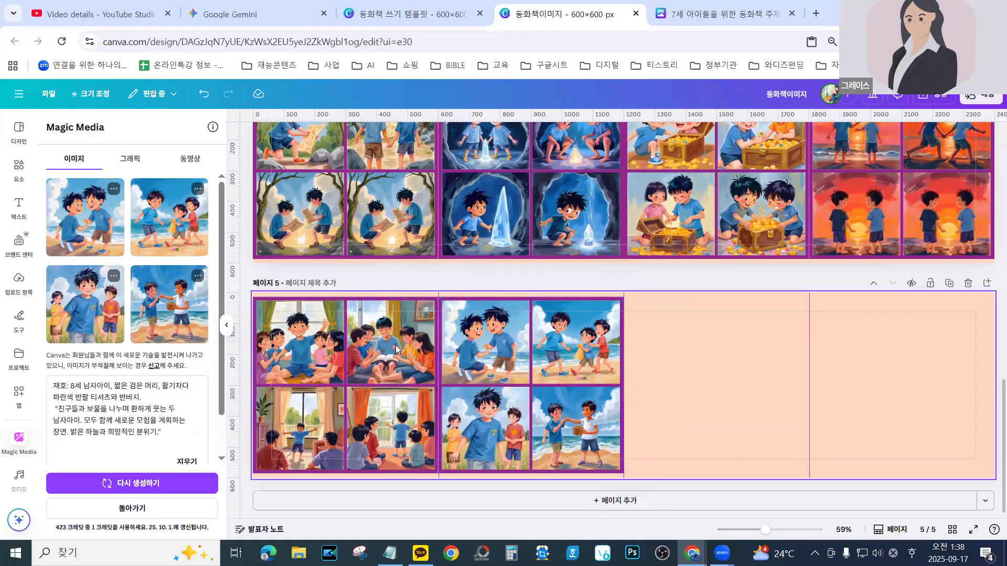
# Replace the whole image prompt with "무인도 , 아름다운 섬, 배 한척, 달," and regenerate the images
pyautogui.moveTo(173, 436); pyautogui.dragTo(38, 386)
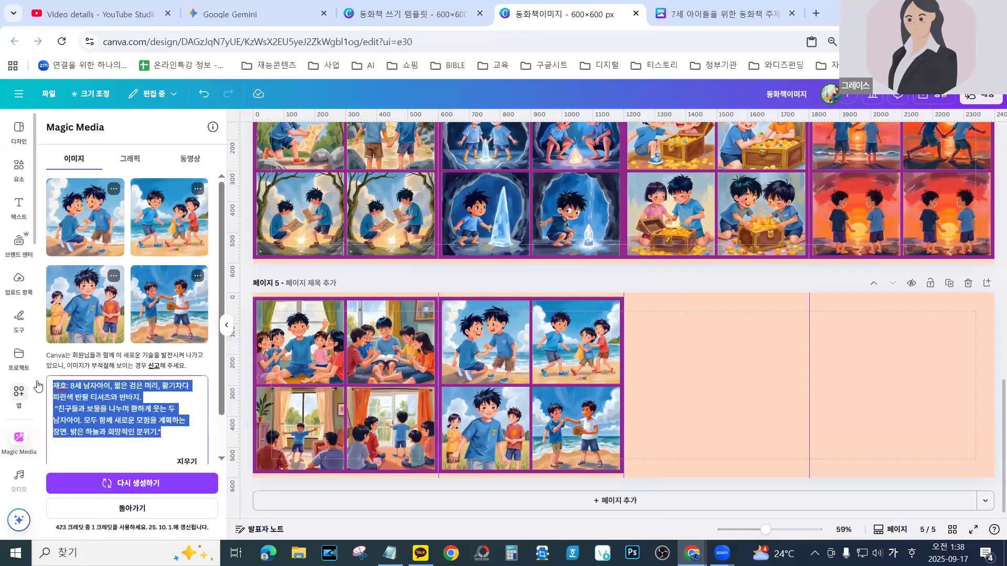
pyautogui.write('뭐')
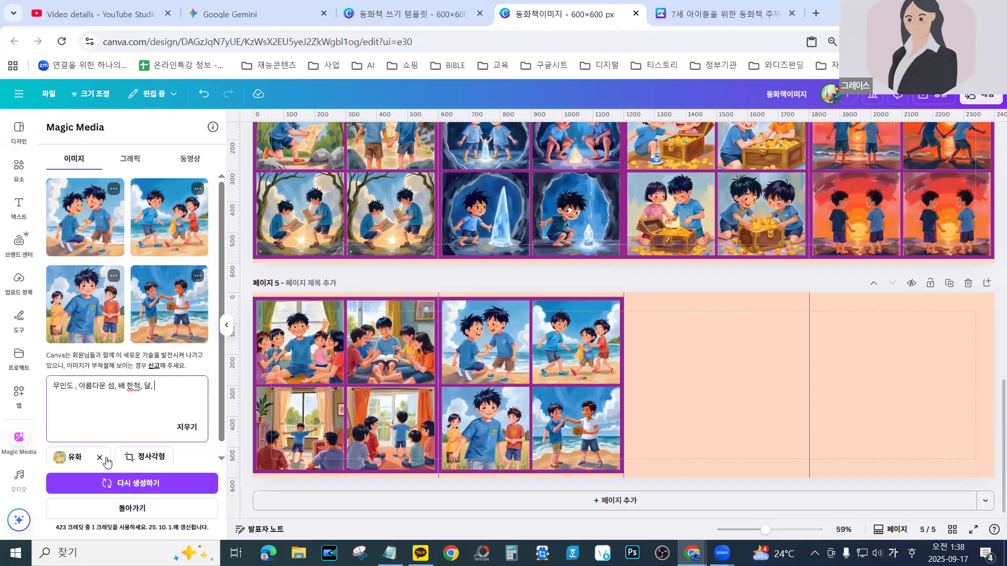
pyautogui.click(117, 488)
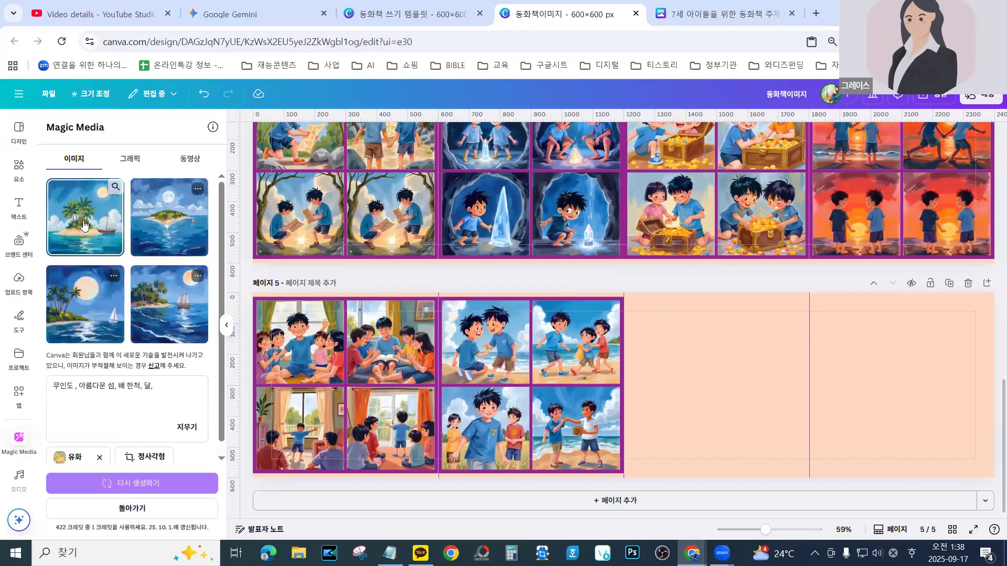
# Place the bright island image and the moonlit palm shore image on page 5, and enlarge the bright island to fill the third panel
pyautogui.moveTo(104, 238); pyautogui.dragTo(761, 430)
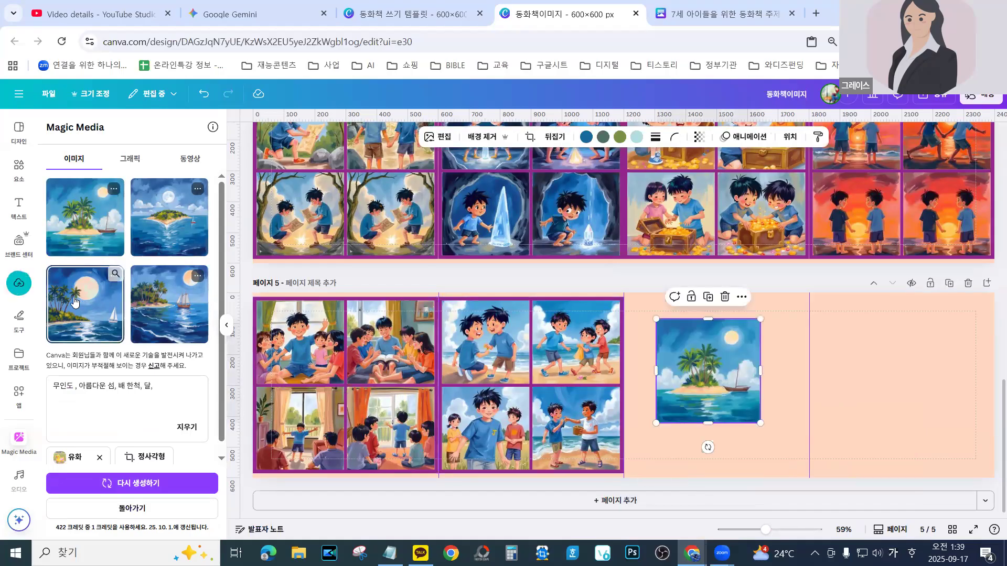
pyautogui.moveTo(80, 306); pyautogui.dragTo(842, 341)
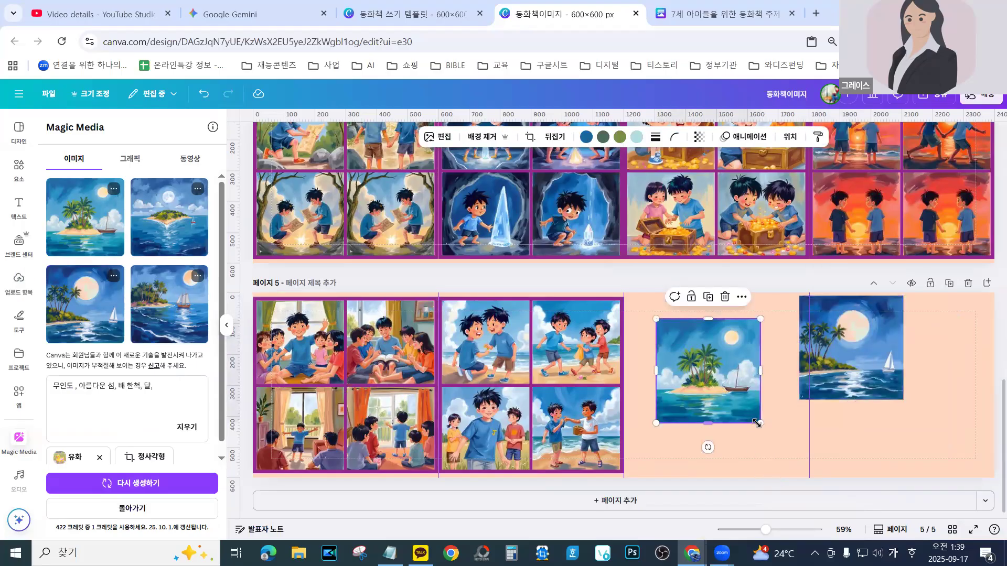
pyautogui.moveTo(778, 458); pyautogui.dragTo(827, 502)
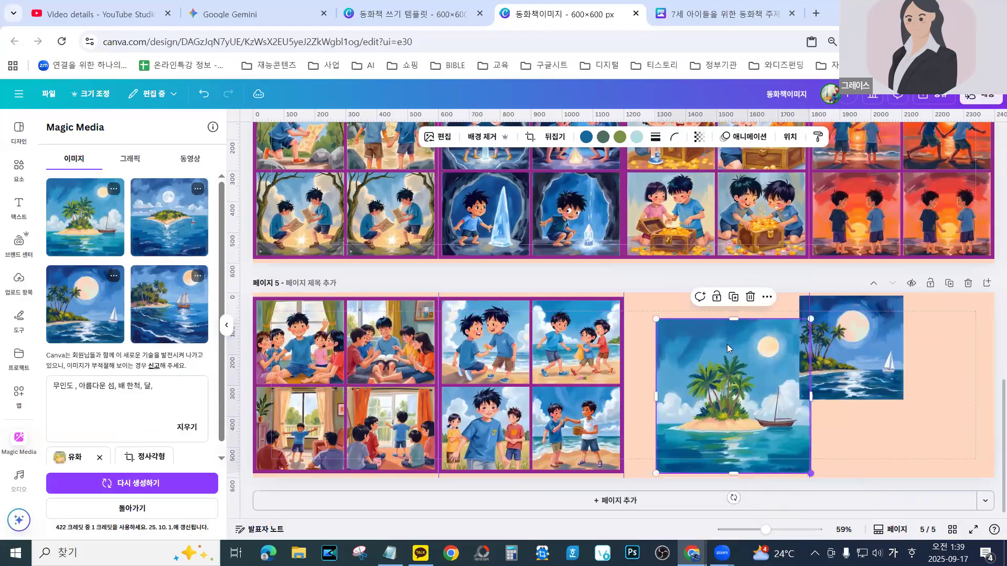
pyautogui.moveTo(655, 317); pyautogui.dragTo(628, 293)
# Move the moonlit palm shore image into the fourth panel of page 5 and enlarge it to fill the panel
pyautogui.moveTo(871, 346); pyautogui.dragTo(921, 364)
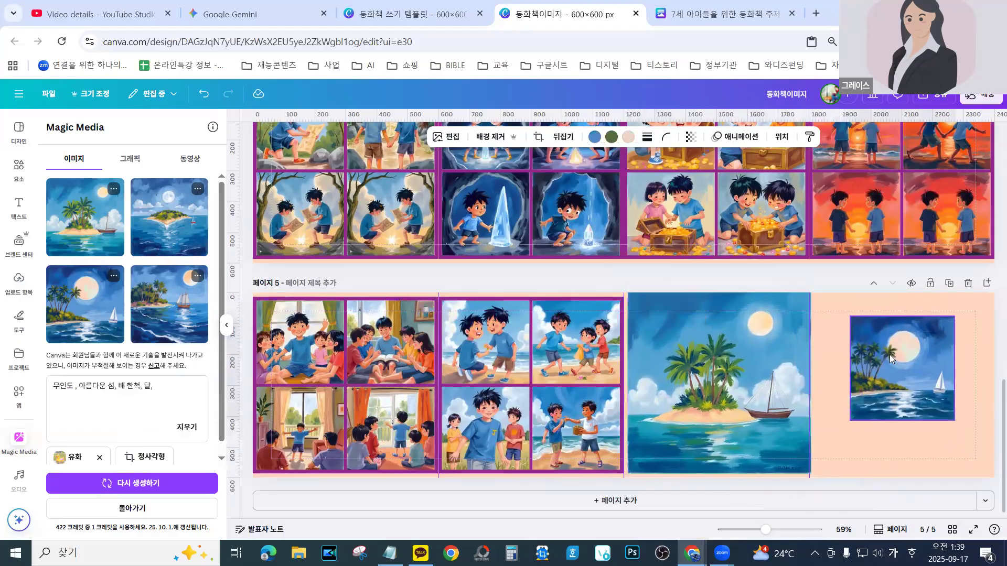
pyautogui.moveTo(811, 305); pyautogui.dragTo(813, 306)
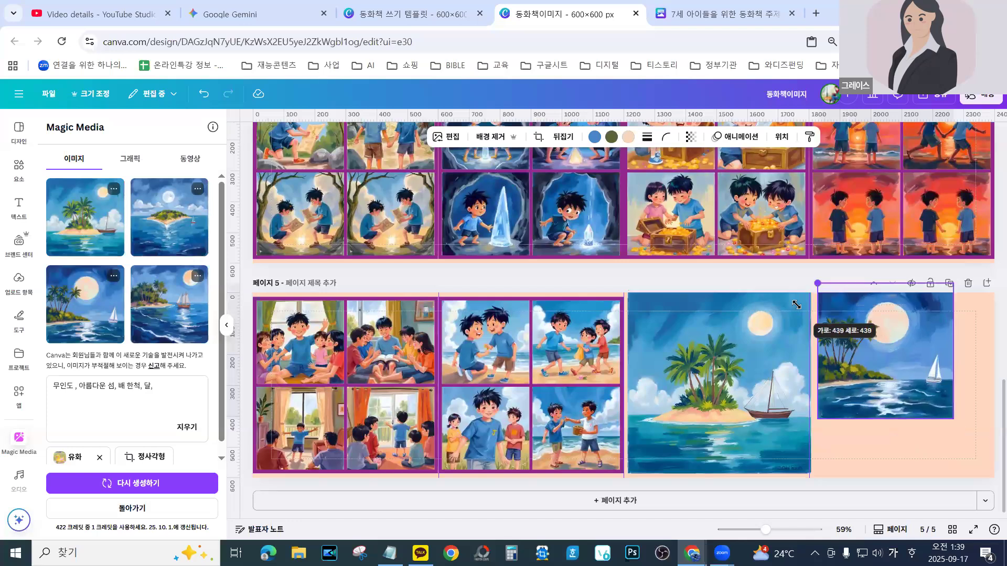
pyautogui.moveTo(908, 367); pyautogui.dragTo(905, 376)
pyautogui.moveTo(951, 429); pyautogui.dragTo(979, 486)
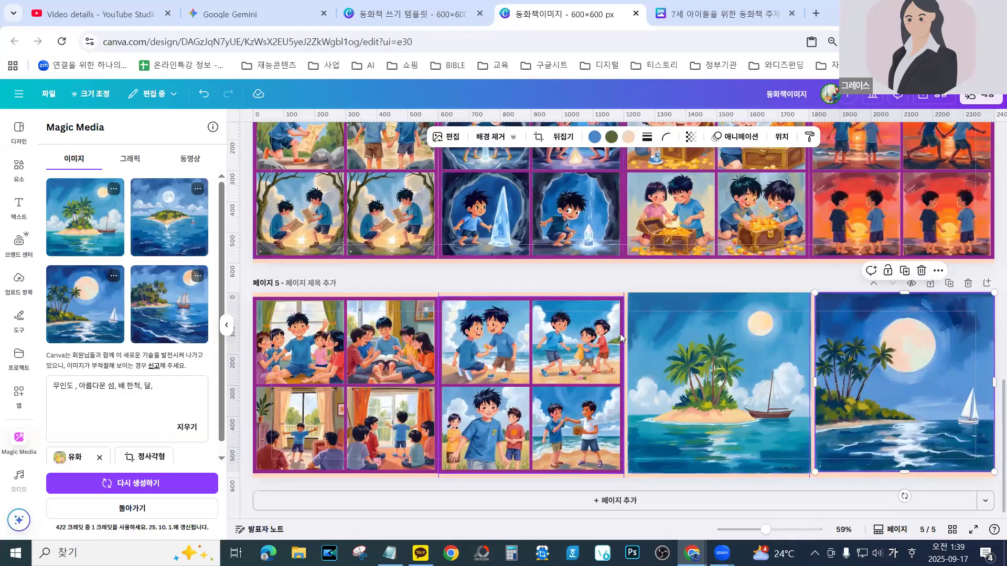
# Review the illustrations collected across the storybook image pages and compare them with the "동화책 쓰기 템플릿" design
pyautogui.scroll(1, 618, 287)
pyautogui.scroll(20, 618, 283)
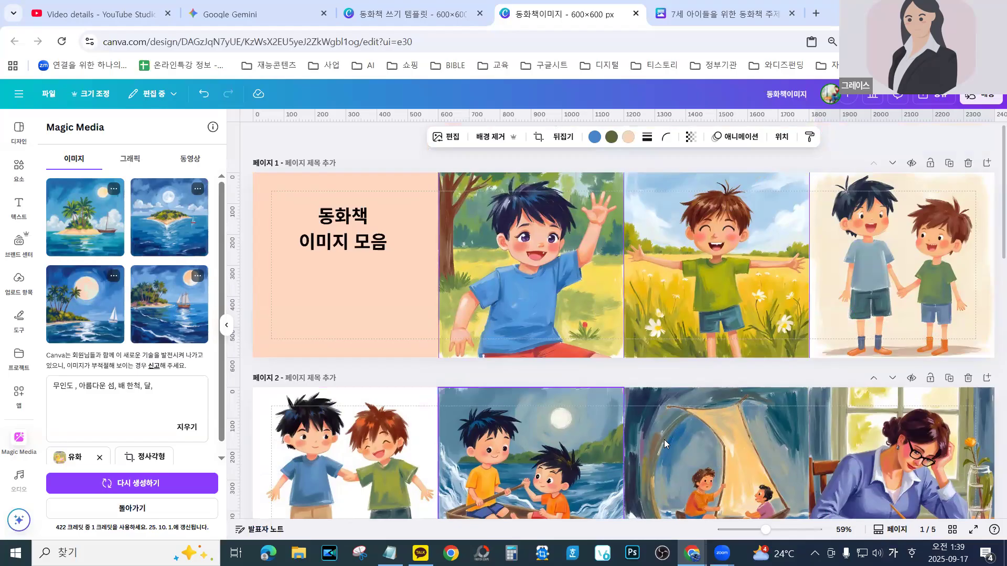
pyautogui.scroll(-5, 528, 461)
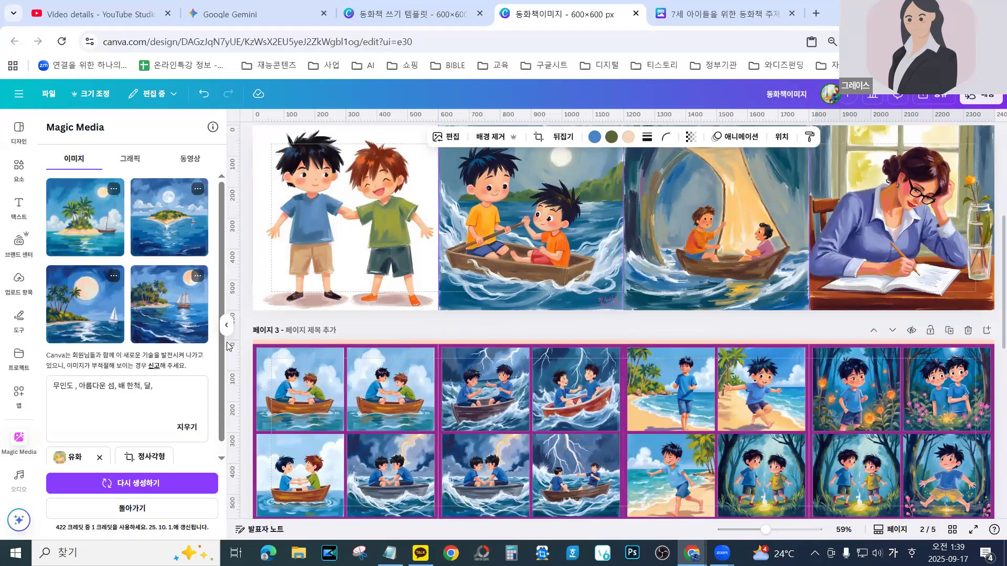
pyautogui.scroll(-1, 376, 323)
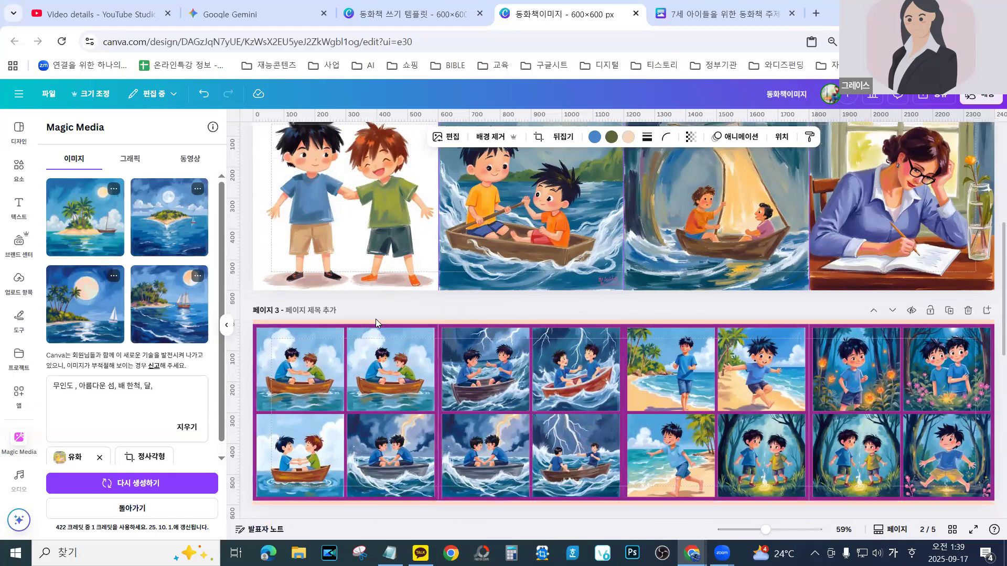
pyautogui.scroll(-5, 376, 322)
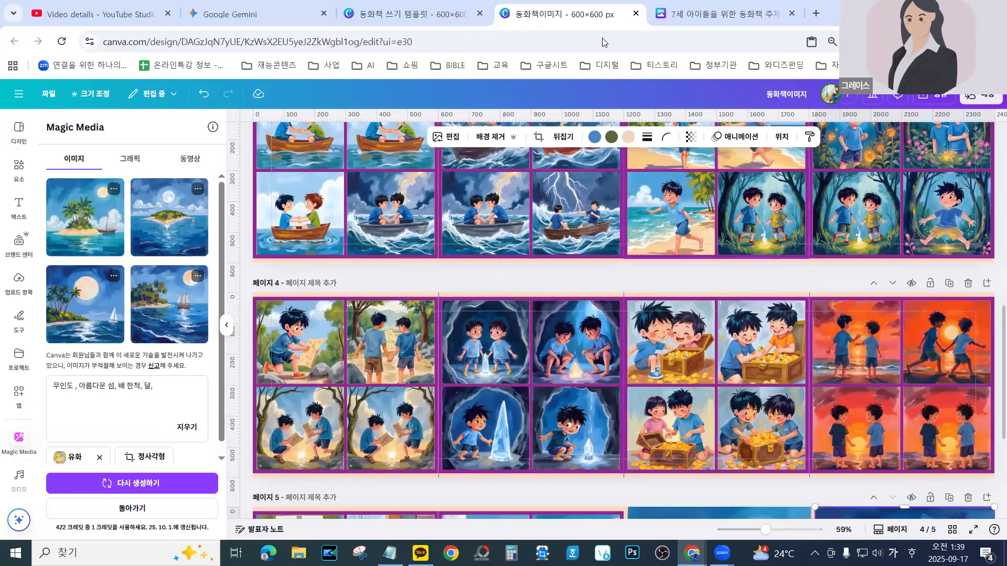
pyautogui.click(389, 12)
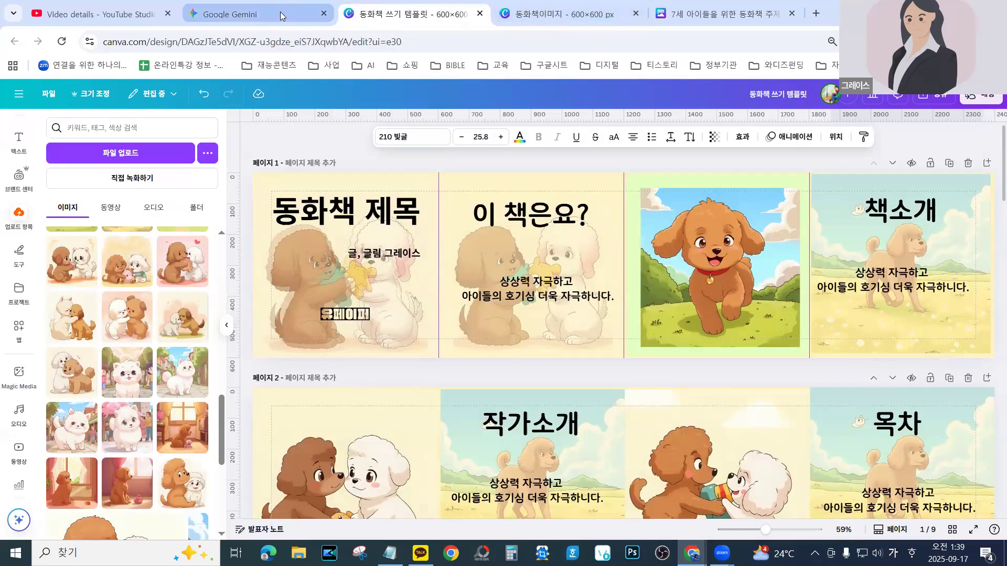
pyautogui.click(545, 14)
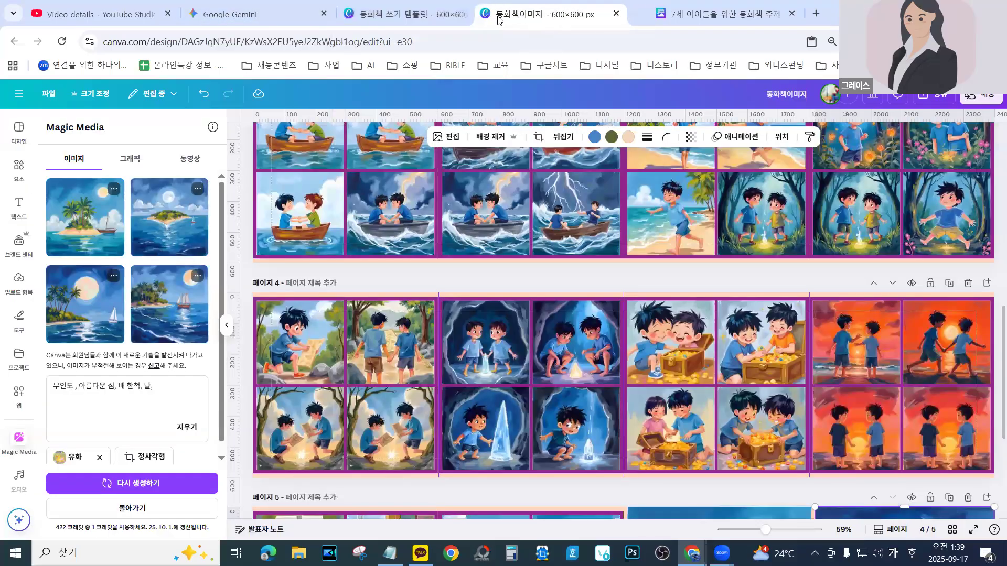
pyautogui.click(384, 15)
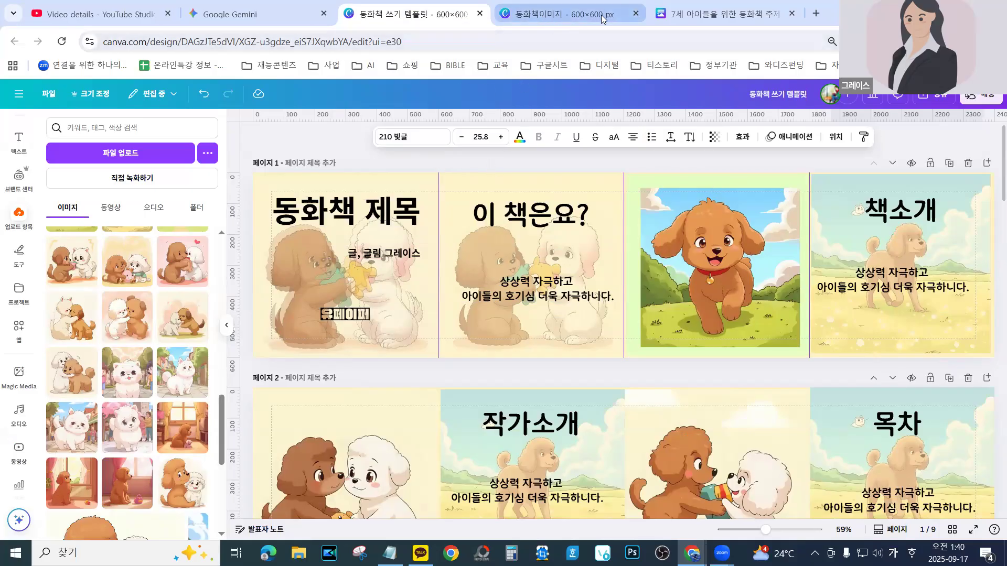
# Switch to the story document and copy the title text that follows "모험의 시작:" under the second suggested title
pyautogui.click(707, 13)
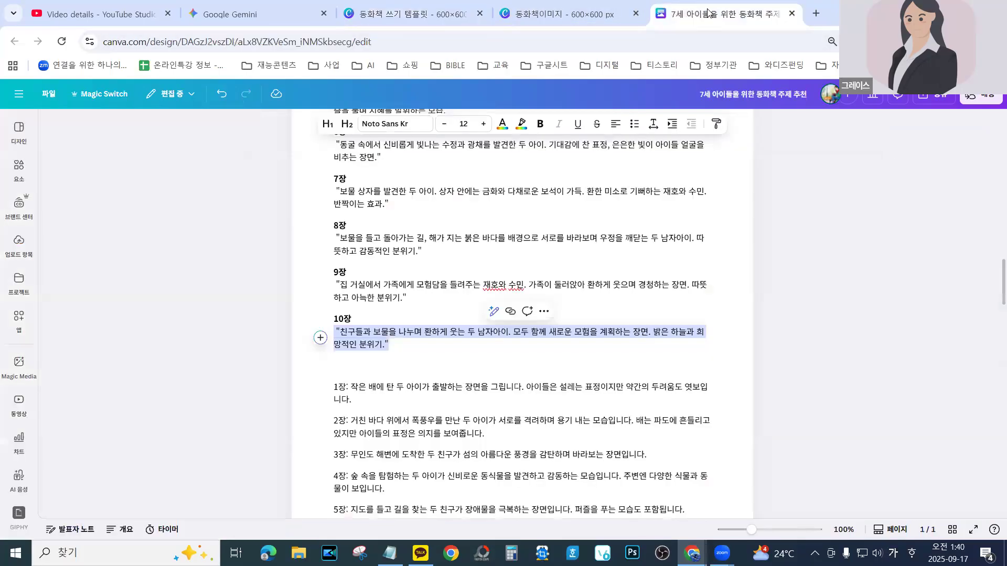
pyautogui.scroll(15, 388, 204)
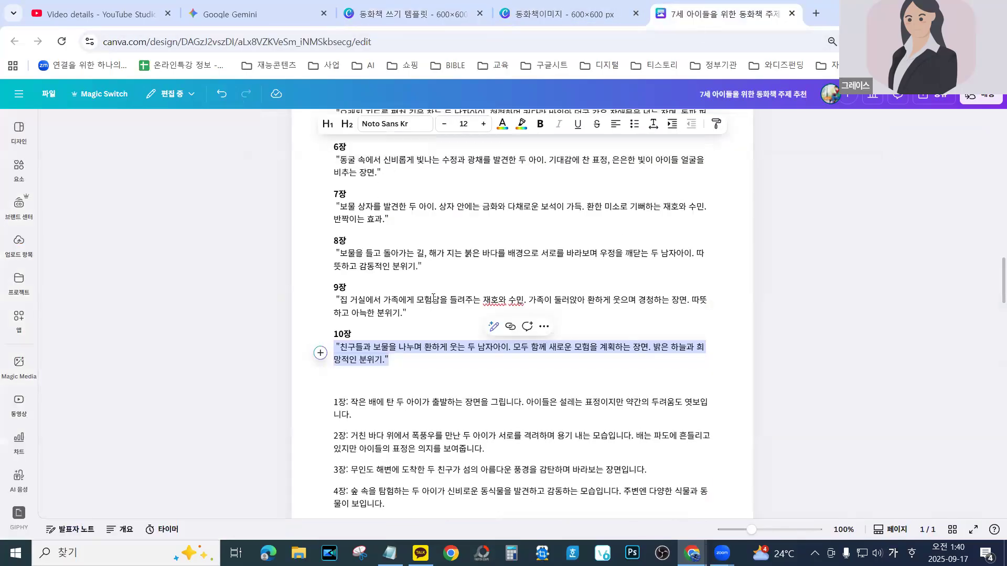
pyautogui.scroll(5, 434, 289)
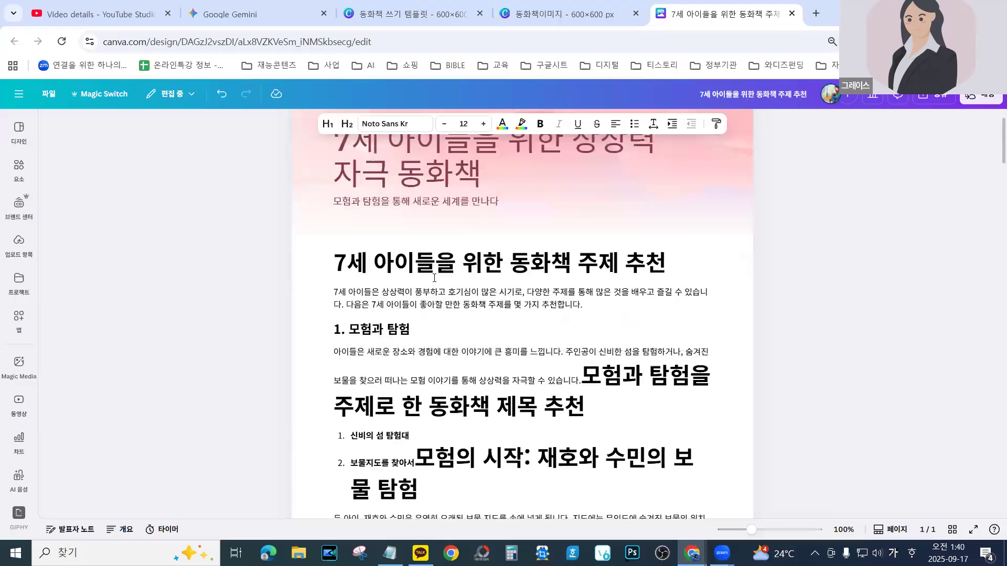
pyautogui.scroll(-4, 440, 269)
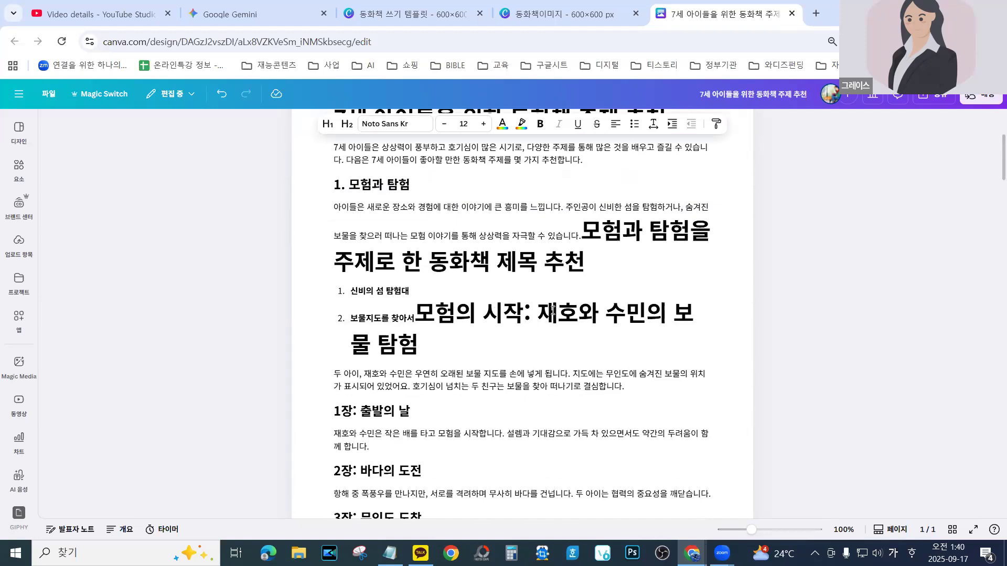
pyautogui.moveTo(541, 312); pyautogui.dragTo(607, 337)
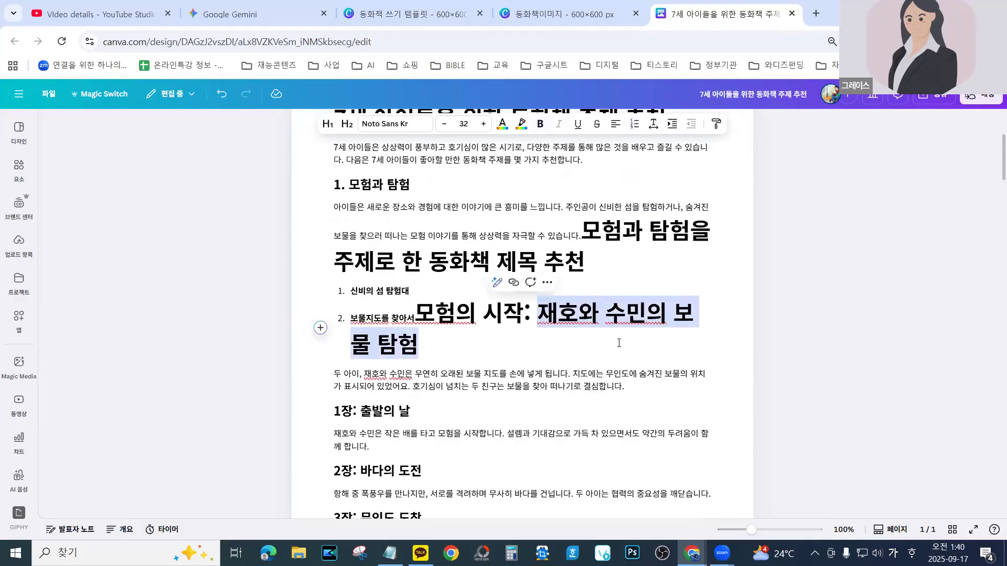
pyautogui.rightClick(586, 307)
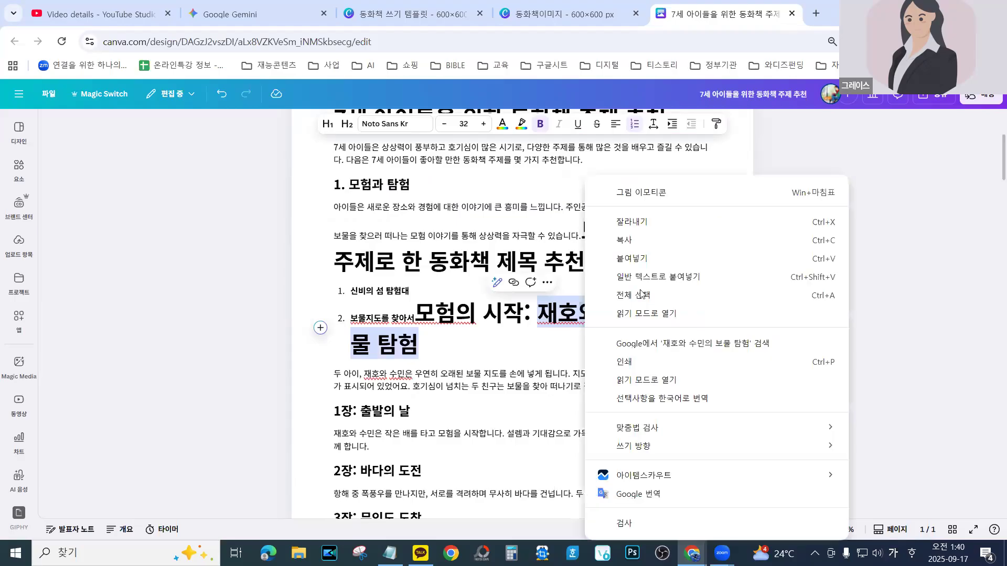
pyautogui.click(627, 240)
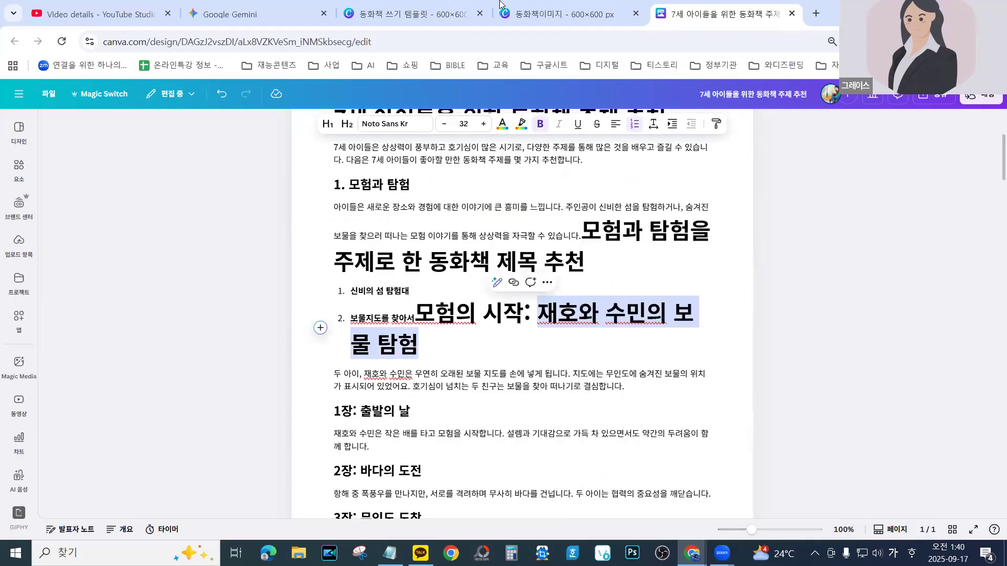
# Compare the illustrations on pages 1 and 2 of the 동화책이미지 design with the cover of the 동화책 쓰기 템플릿 design
pyautogui.click(566, 14)
pyautogui.scroll(10, 382, 316)
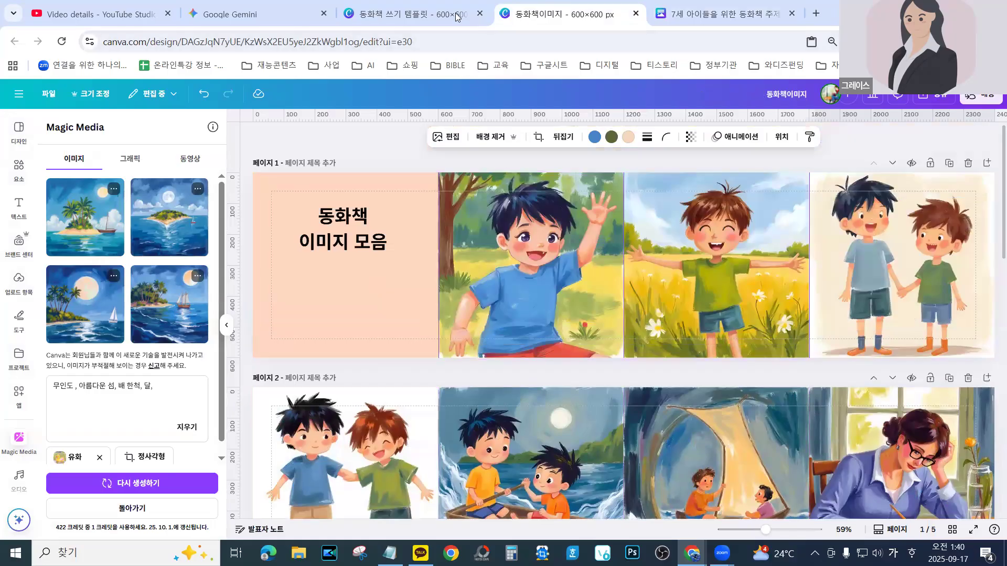
pyautogui.click(429, 14)
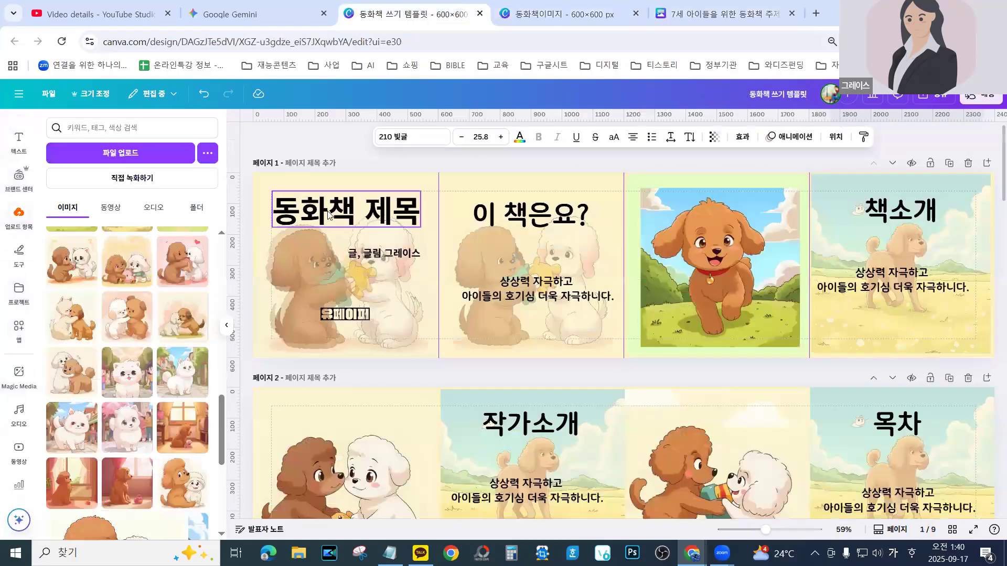
pyautogui.click(567, 15)
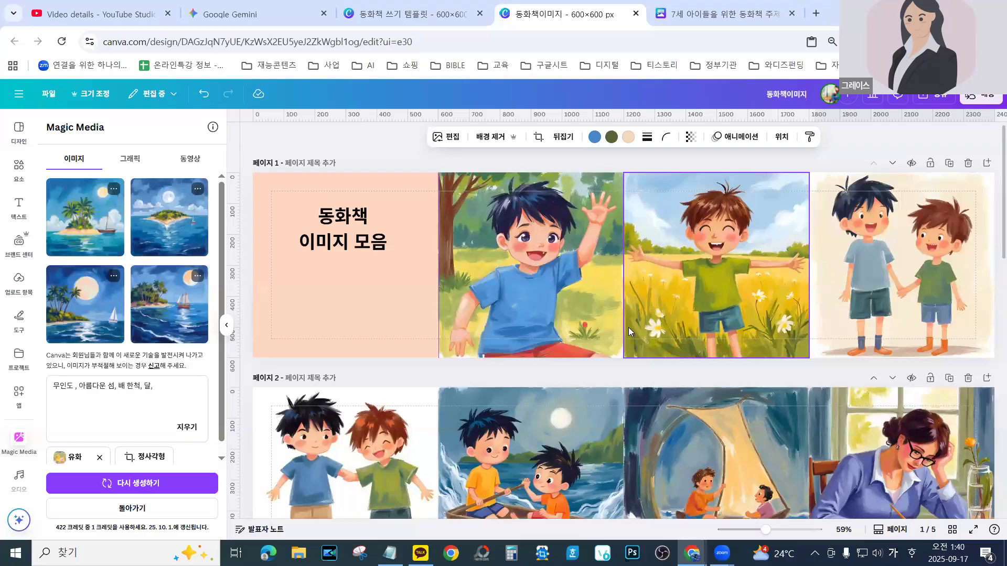
pyautogui.scroll(-3, 629, 331)
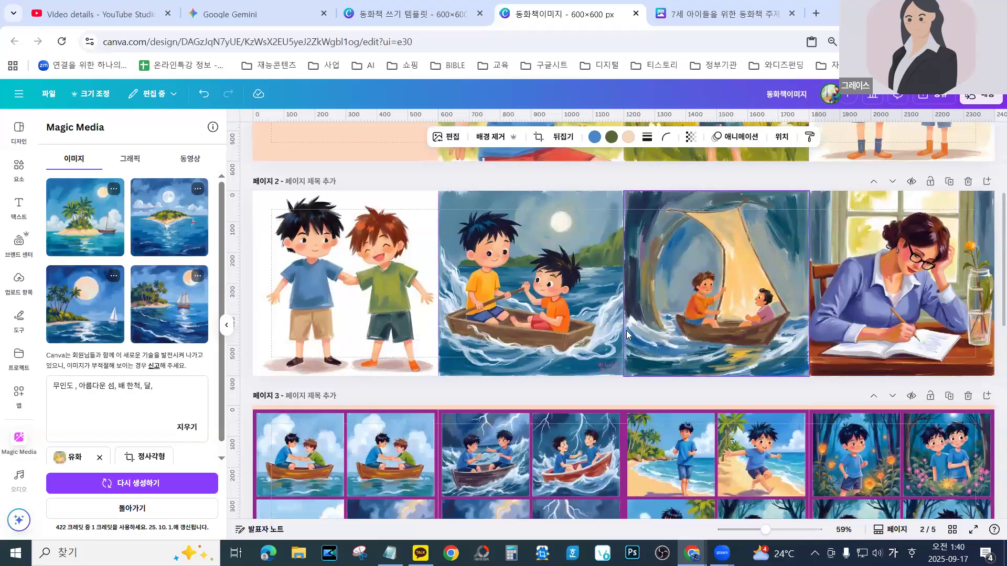
pyautogui.scroll(1, 627, 334)
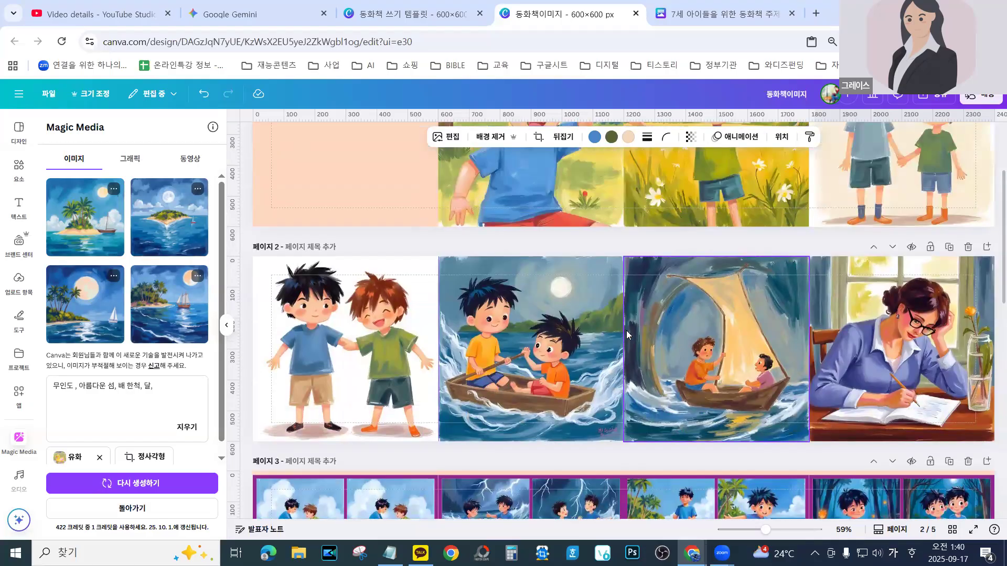
pyautogui.scroll(1, 626, 330)
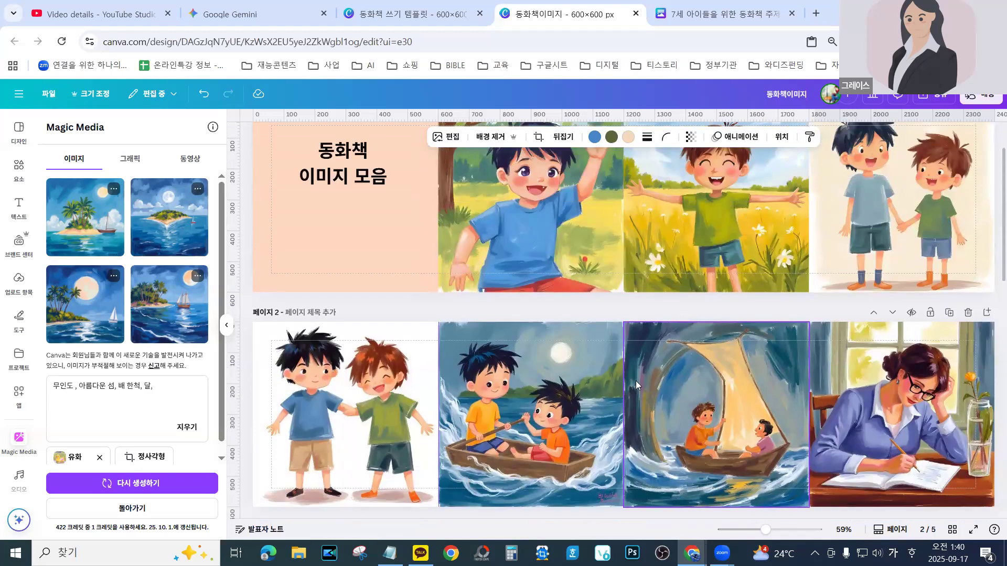
pyautogui.click(540, 410)
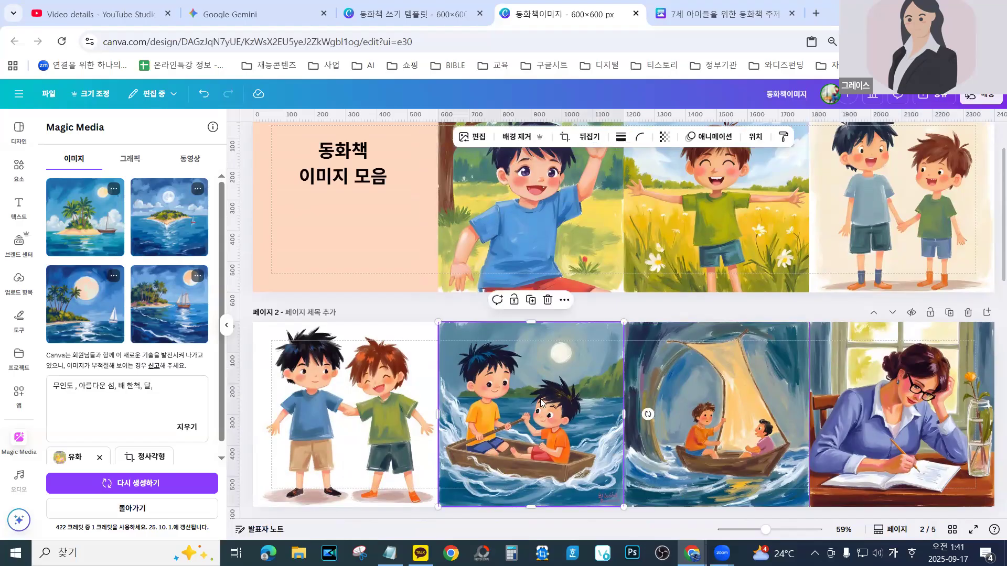
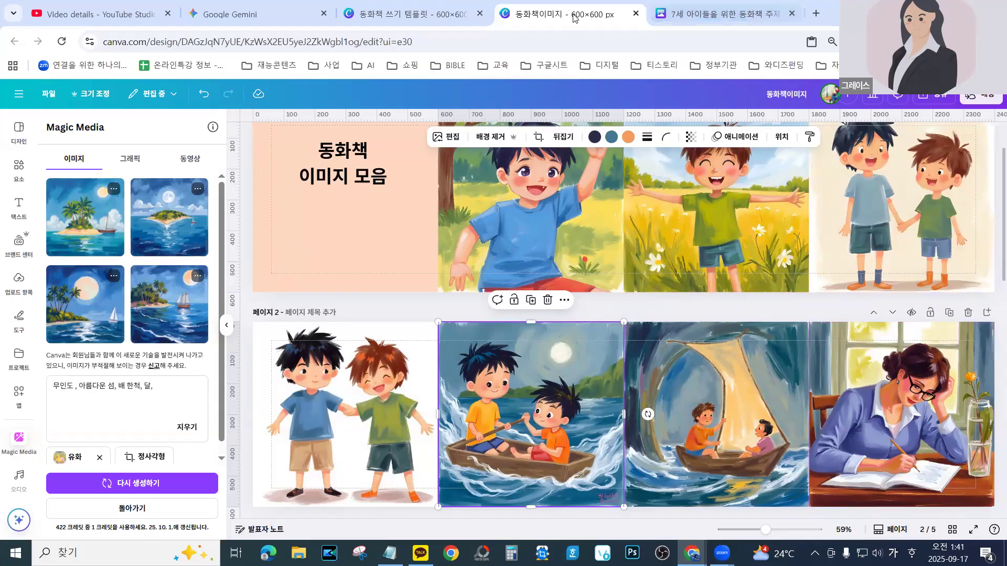
# Detach the 동화책이미지 design into its own browser window and return to the 동화책 쓰기 템플릿 design
pyautogui.moveTo(569, 24); pyautogui.dragTo(519, 68)
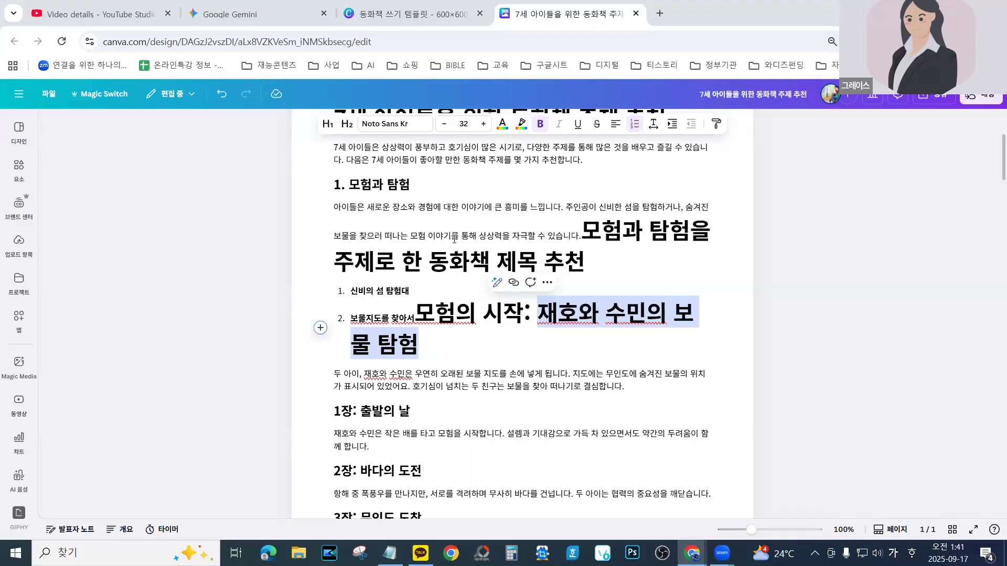
pyautogui.click(396, 16)
pyautogui.click(598, 15)
pyautogui.click(376, 14)
pyautogui.click(376, 212)
pyautogui.click(330, 259)
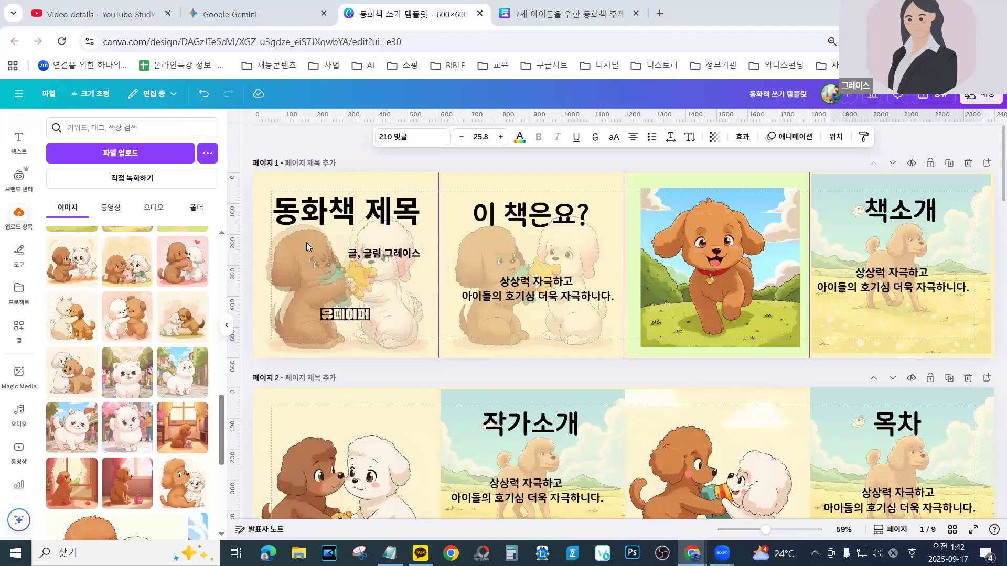
# Paste the copied image of the two boys holding hands on page 1 and move it over the title cover panel
pyautogui.click(285, 236)
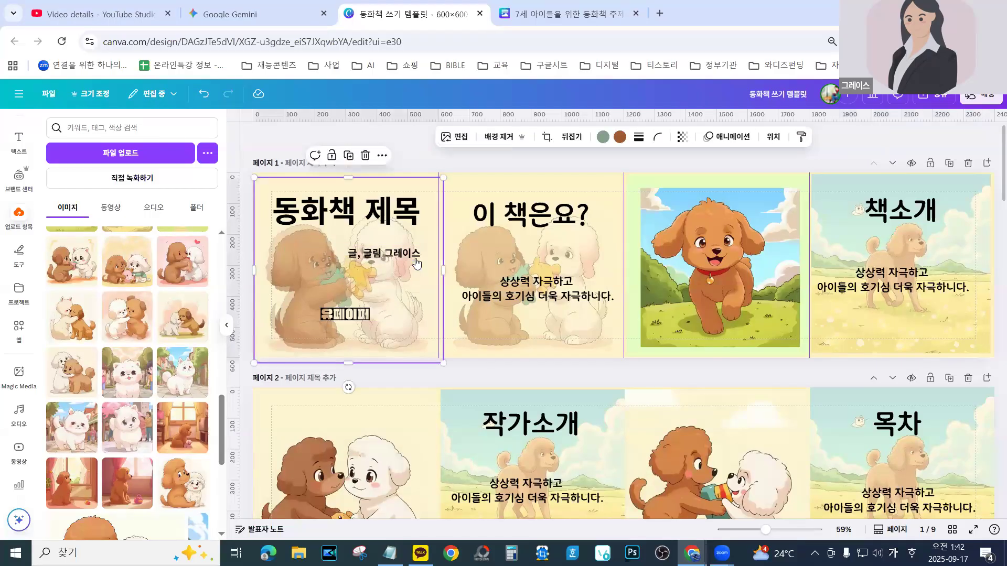
pyautogui.rightClick(286, 236)
pyautogui.click(329, 245)
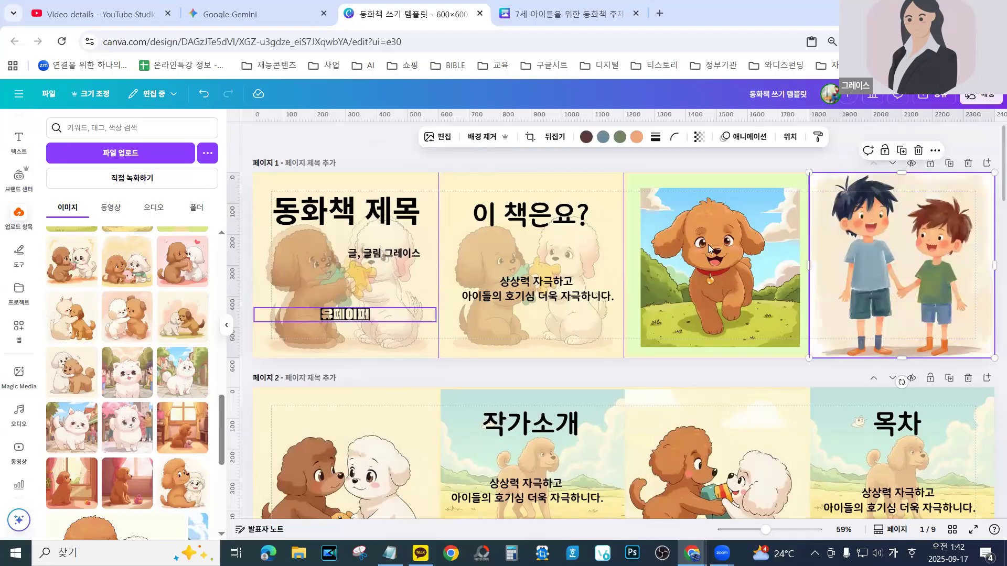
pyautogui.moveTo(852, 226); pyautogui.dragTo(292, 226)
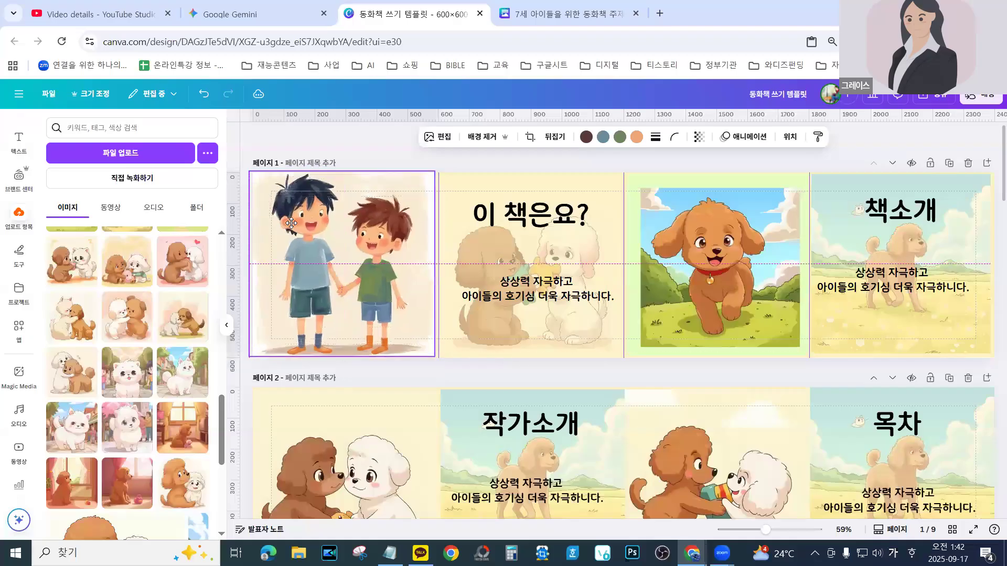
# Try changing the layer order of the two boys image on the cover, and shift it down below the title
pyautogui.rightClick(343, 255)
pyautogui.moveTo(375, 316)
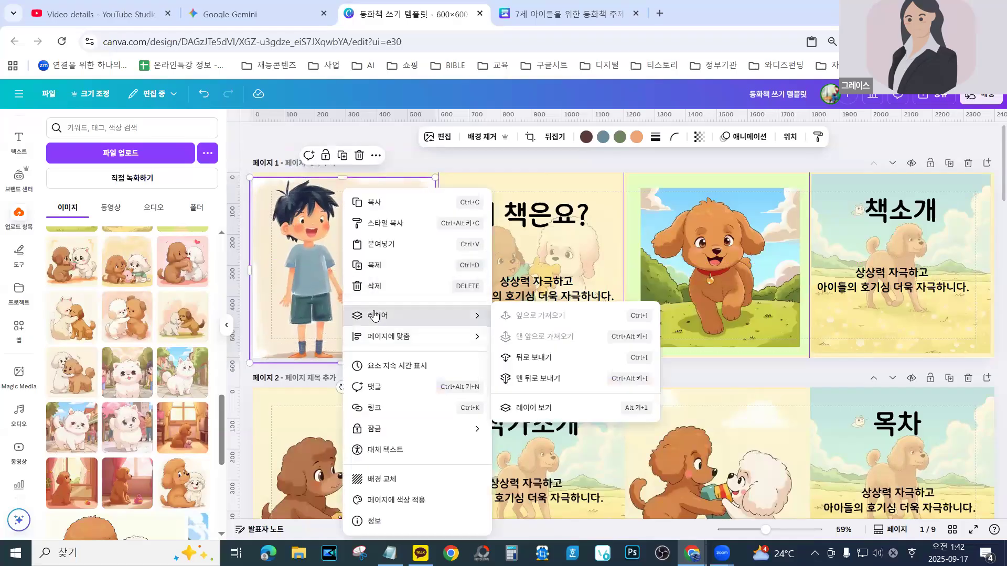
pyautogui.click(517, 359)
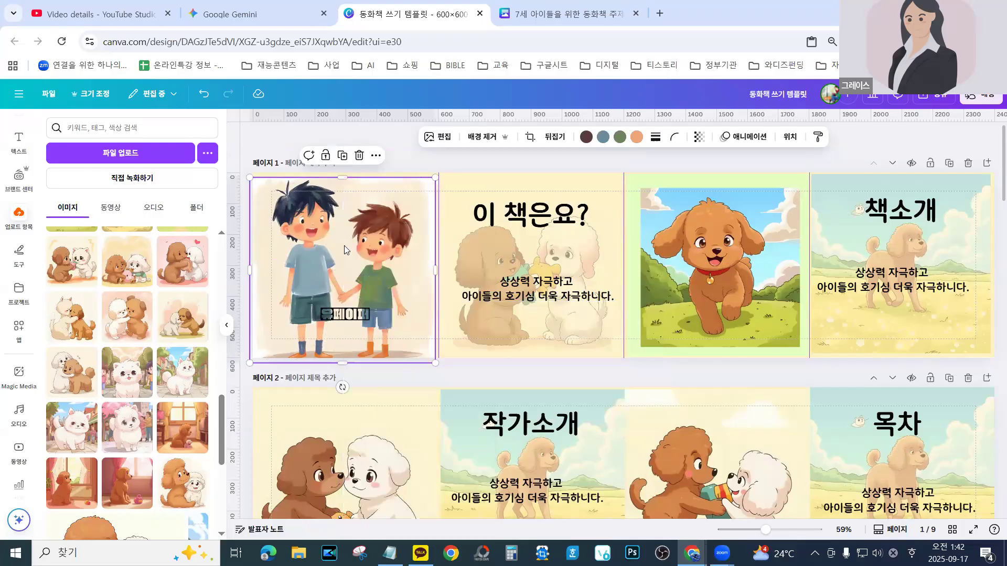
pyautogui.rightClick(349, 208)
pyautogui.moveTo(388, 316)
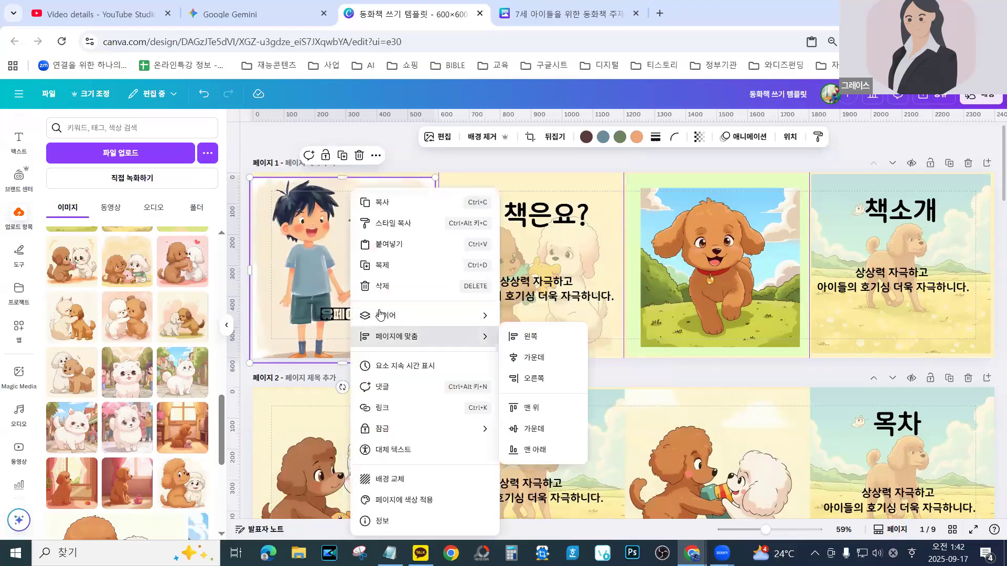
pyautogui.click(535, 337)
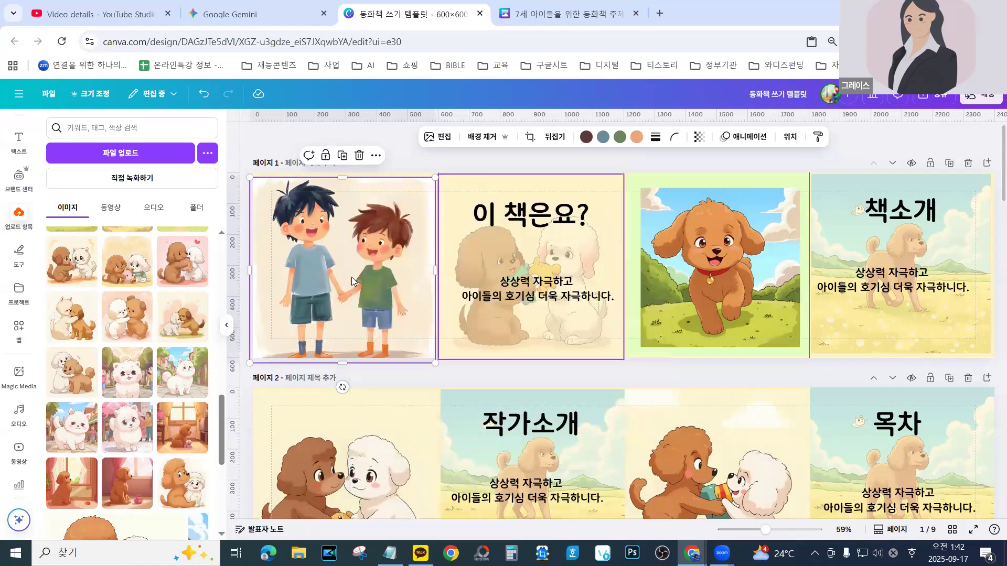
pyautogui.moveTo(336, 245)
pyautogui.mouseDown()
pyautogui.moveTo(343, 336)
pyautogui.moveTo(345, 249)
pyautogui.mouseUp()
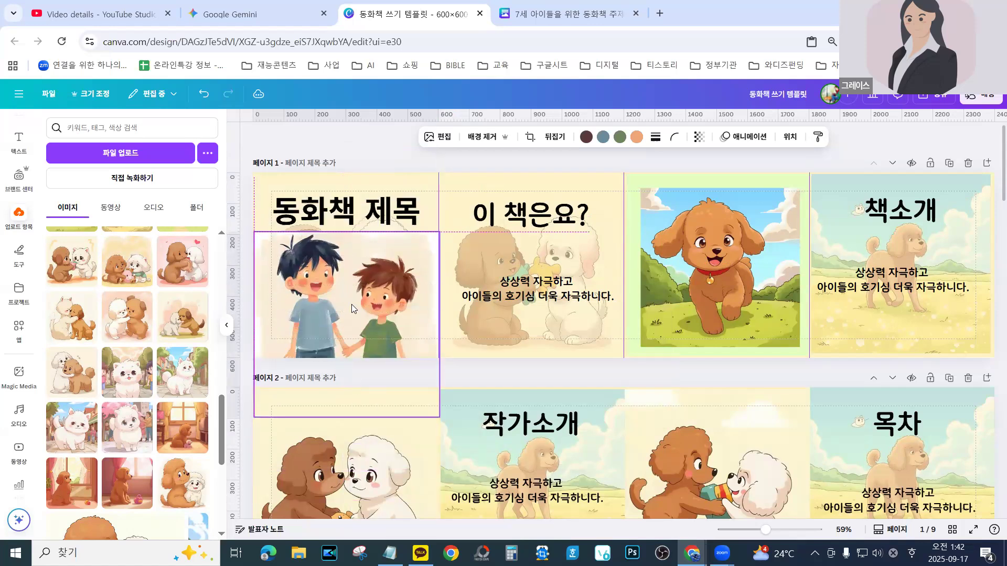
# Try using the two boys image as the background of page 1, and undo the replacement
pyautogui.rightClick(342, 273)
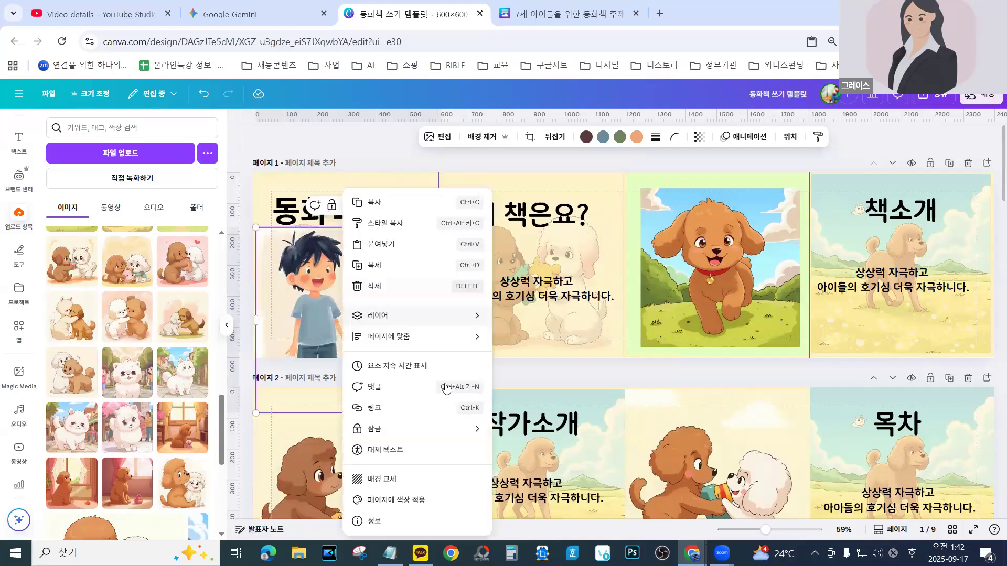
pyautogui.click(386, 479)
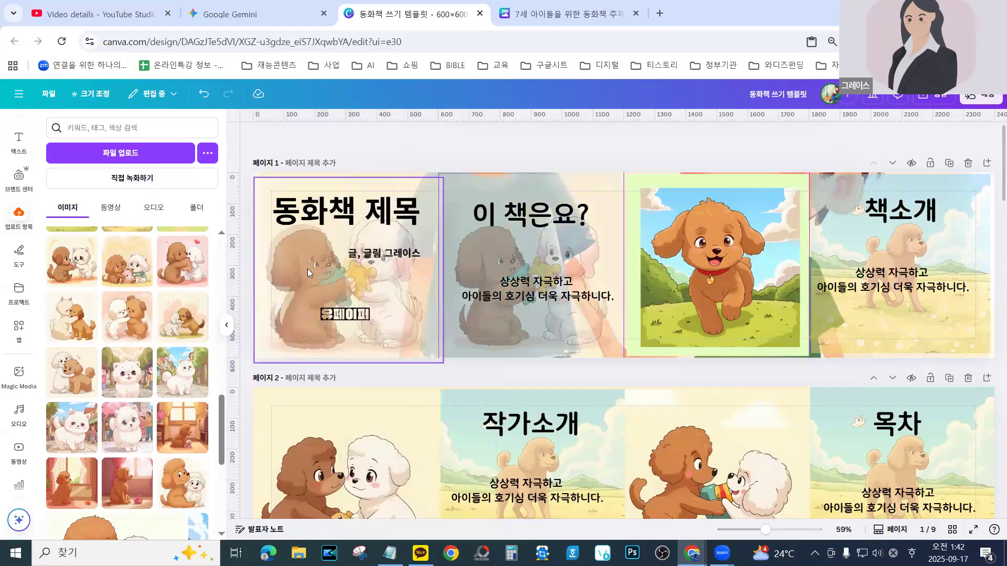
pyautogui.click(325, 240)
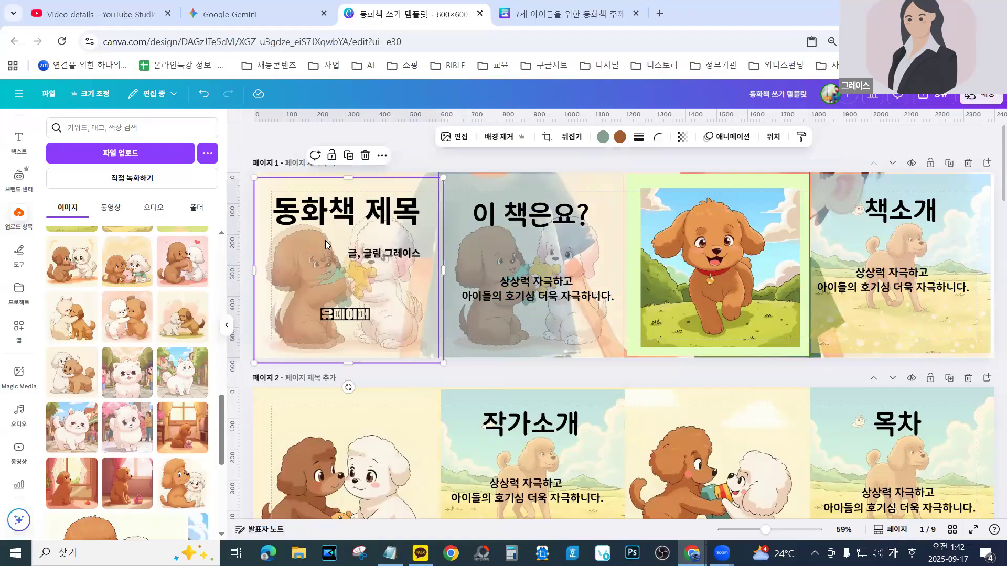
pyautogui.click(205, 96)
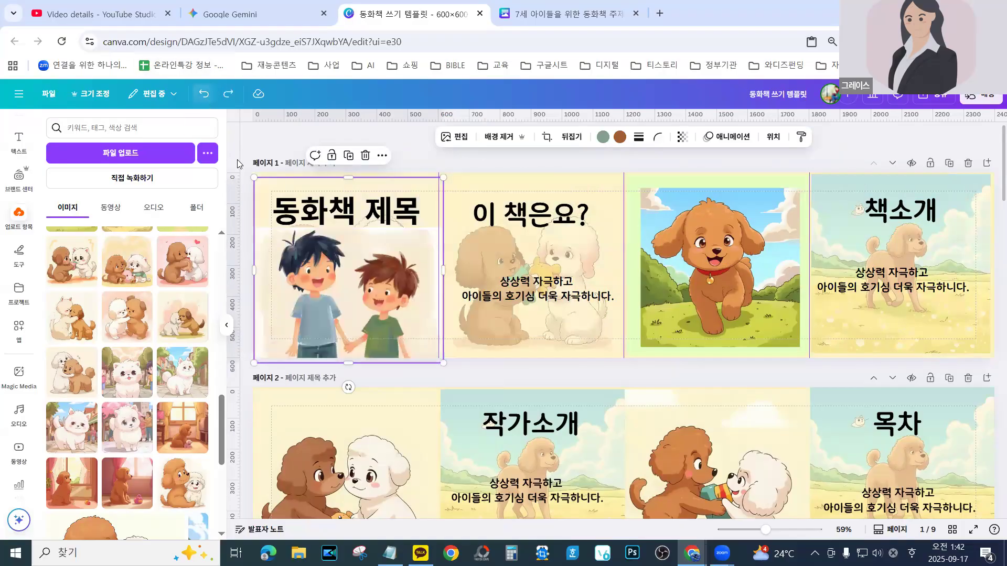
# Move the cover's faded dog image slightly down and send it back one layer
pyautogui.moveTo(317, 263); pyautogui.dragTo(317, 283)
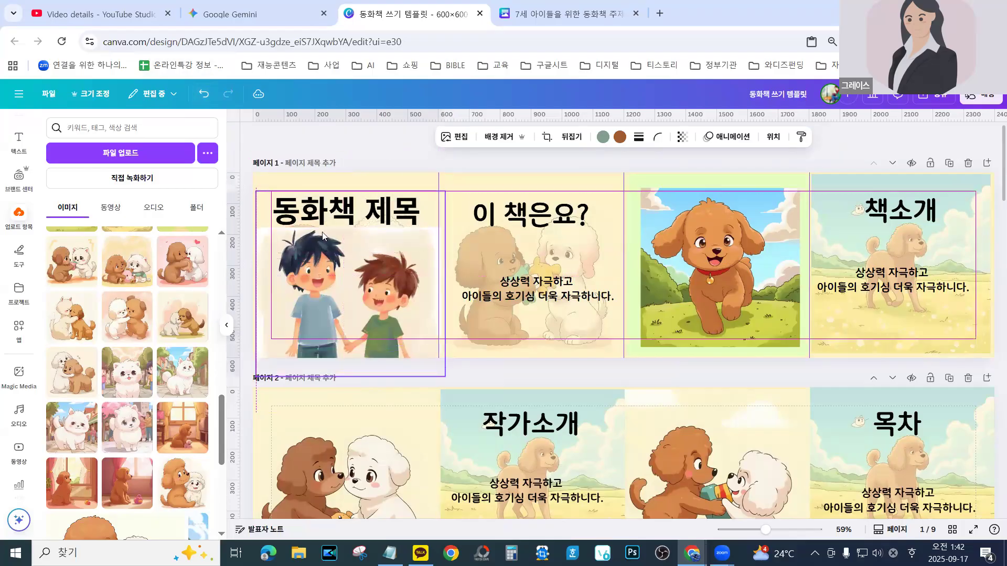
pyautogui.rightClick(289, 286)
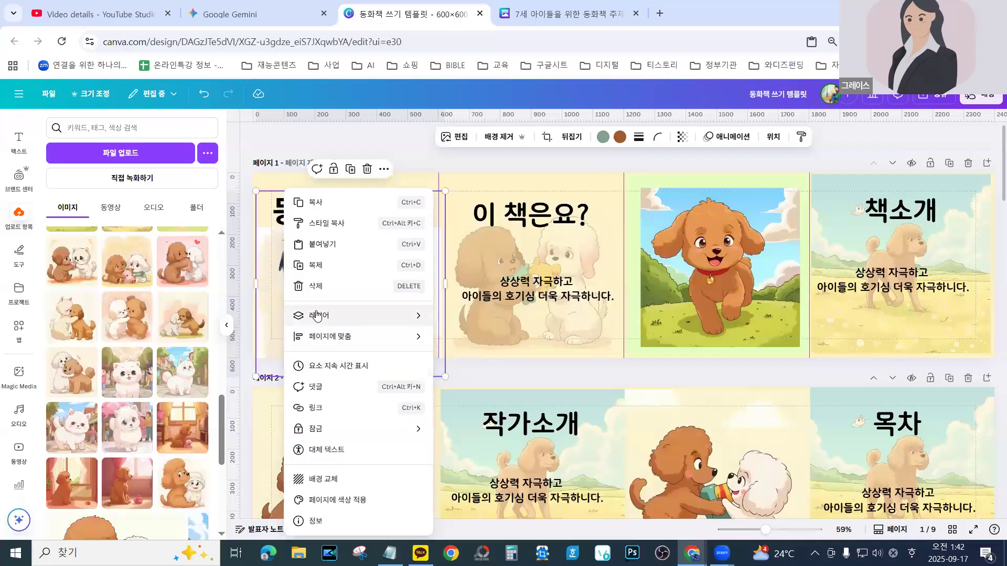
pyautogui.moveTo(339, 316)
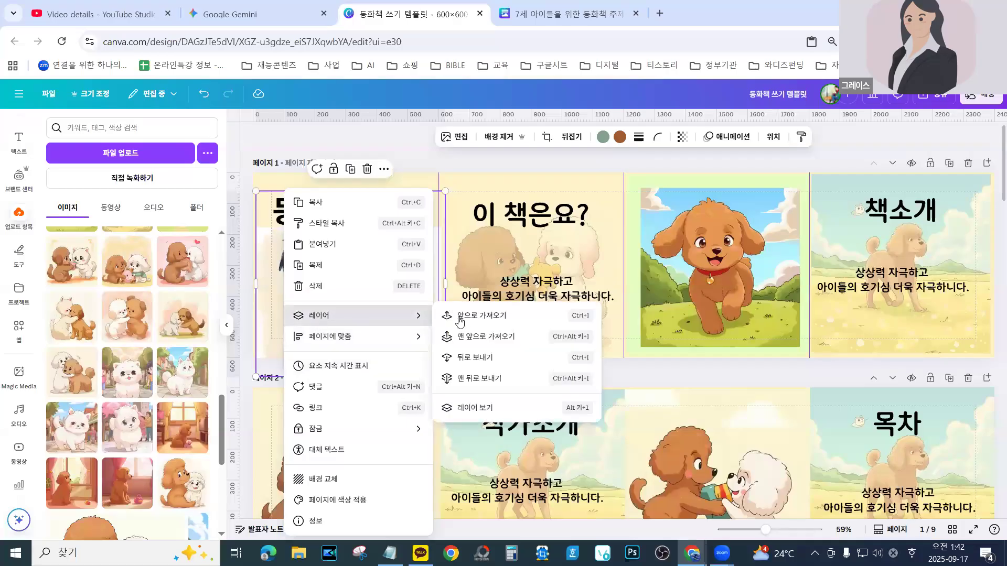
pyautogui.click(465, 358)
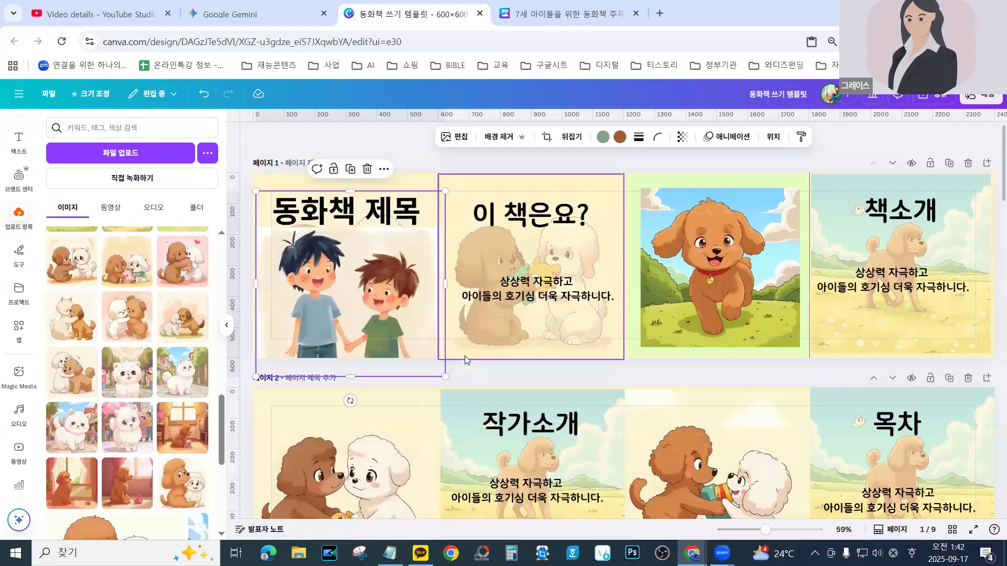
# Align the two boys image with the title cover panel on page 1 and send it to the back
pyautogui.click(324, 214)
pyautogui.moveTo(328, 306); pyautogui.dragTo(325, 254)
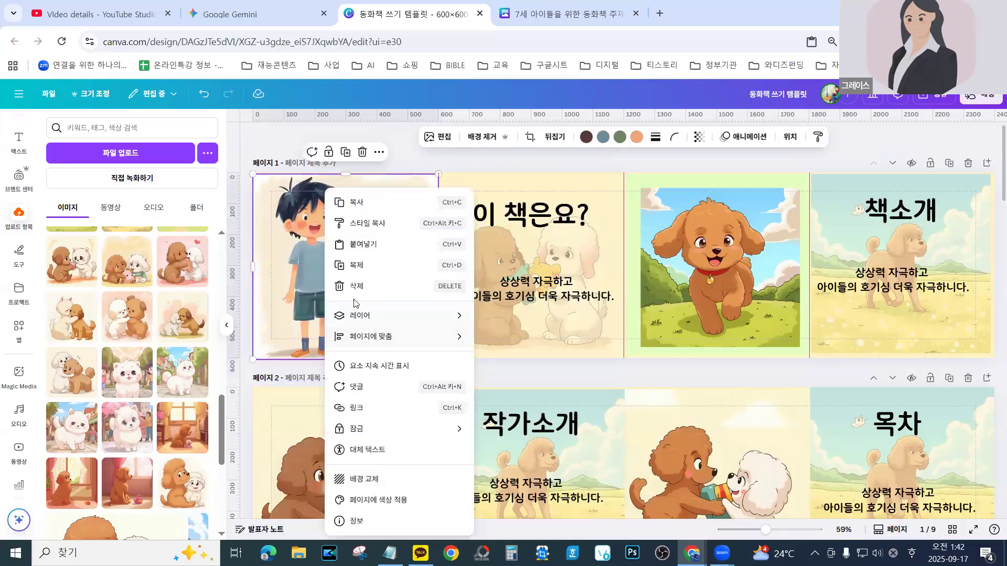
pyautogui.moveTo(360, 316)
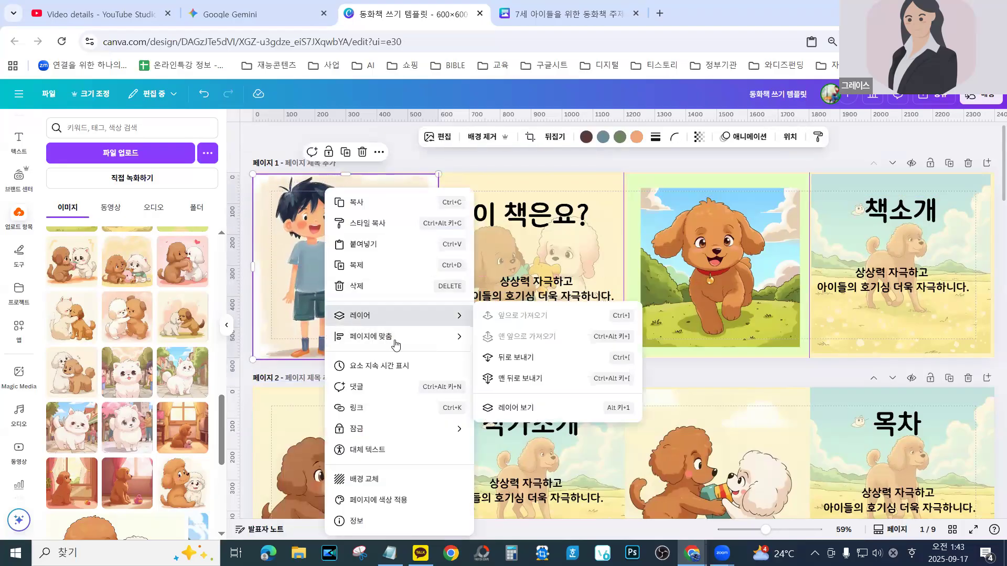
pyautogui.click(513, 380)
# Move the two boys image up out of the way and delete the faded dog image from the cover
pyautogui.moveTo(285, 253); pyautogui.dragTo(285, 179)
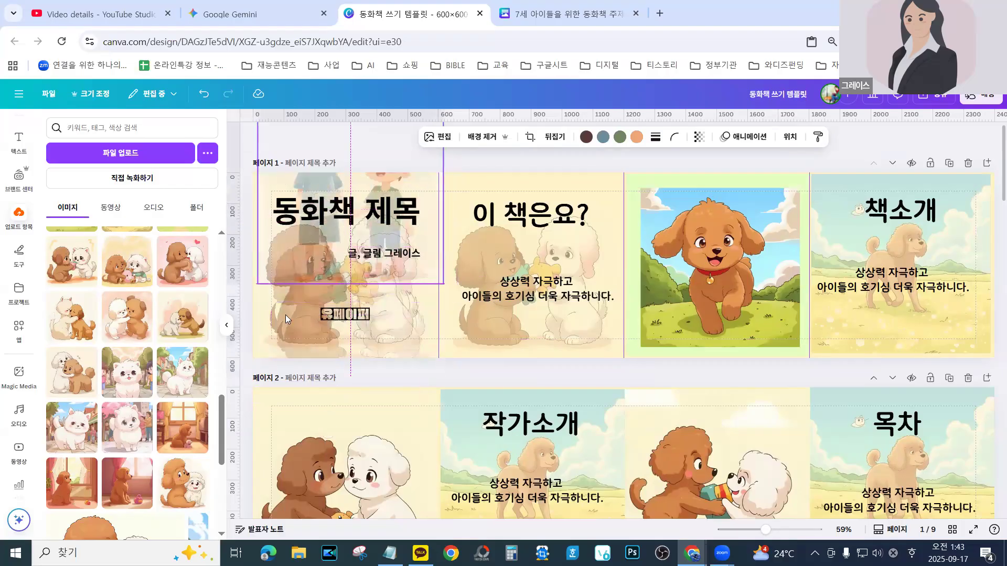
pyautogui.click(285, 353)
pyautogui.moveTo(285, 353); pyautogui.dragTo(286, 361)
pyautogui.press('Delete')
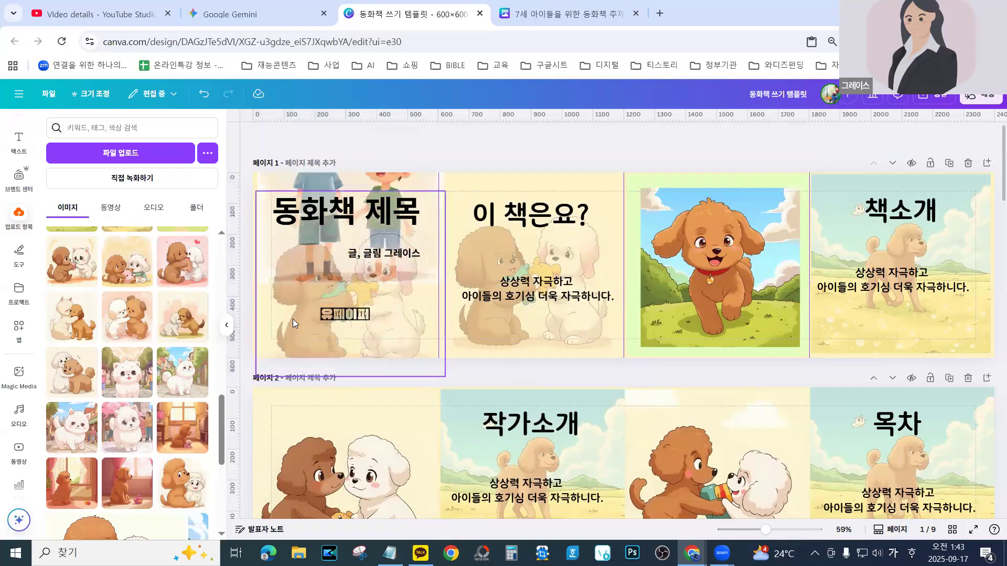
pyautogui.click(303, 323)
pyautogui.press('Delete')
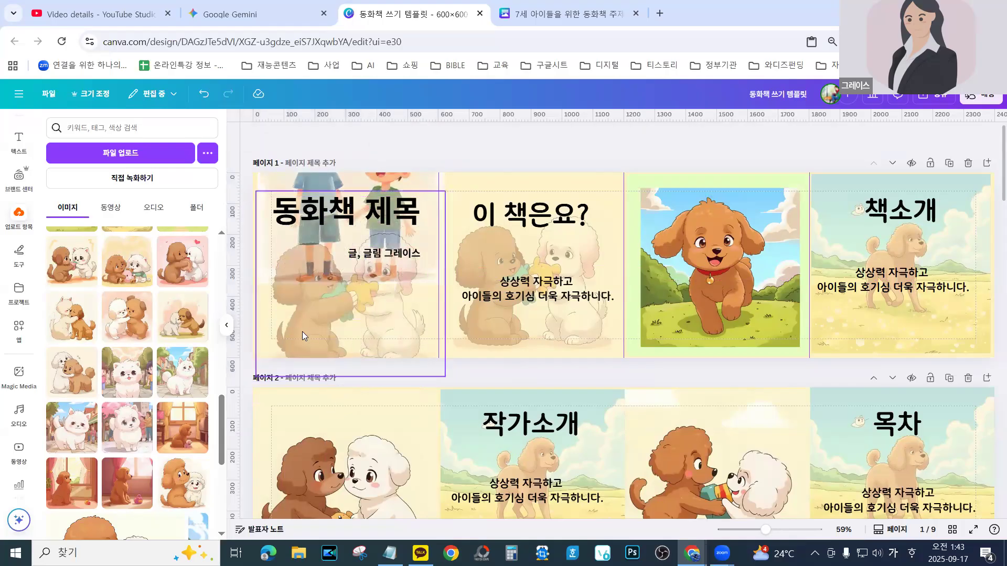
pyautogui.click(302, 332)
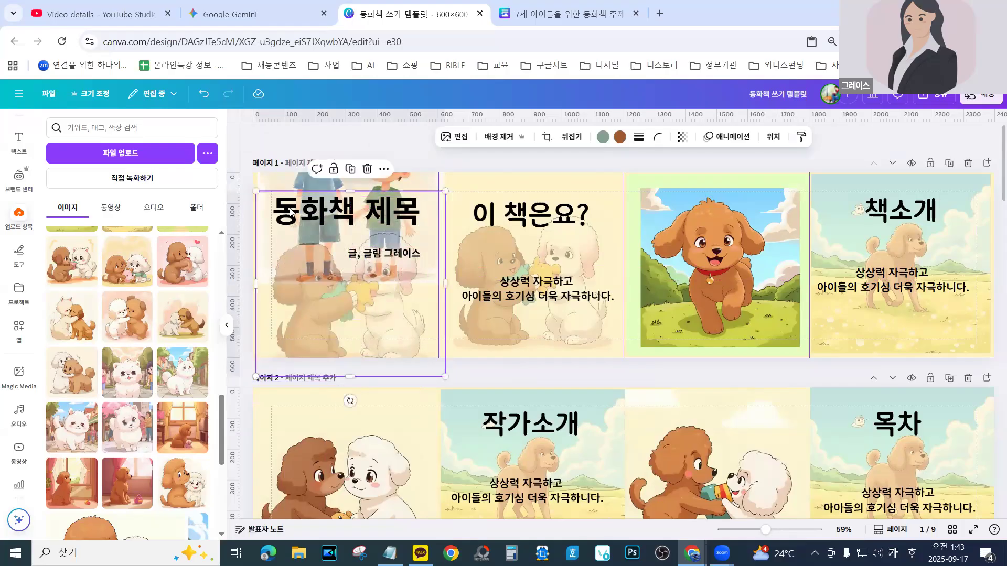
pyautogui.click(203, 93)
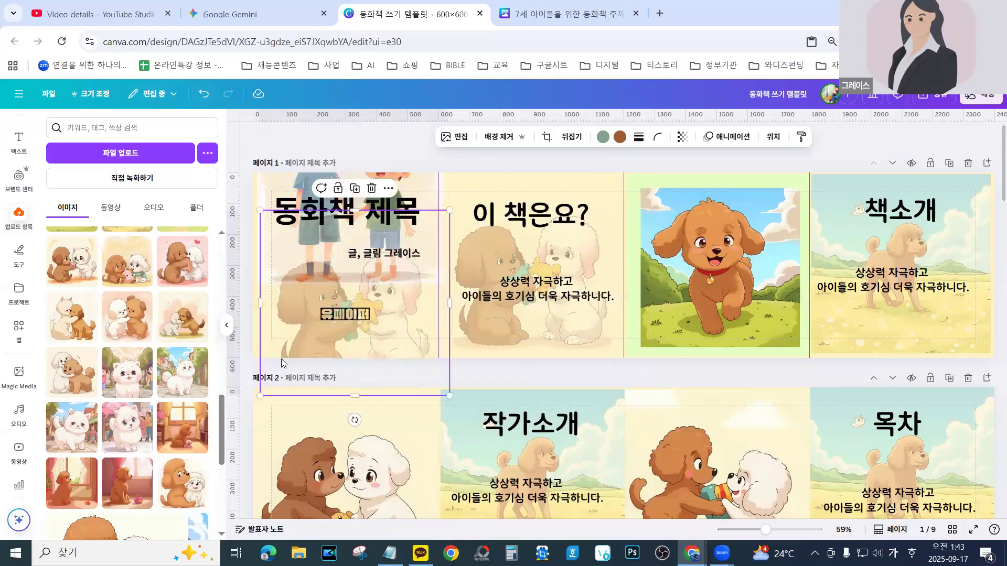
pyautogui.press('Delete')
# Move the two boys image back to fill the cover panel and set its transparency to 48
pyautogui.click(313, 190)
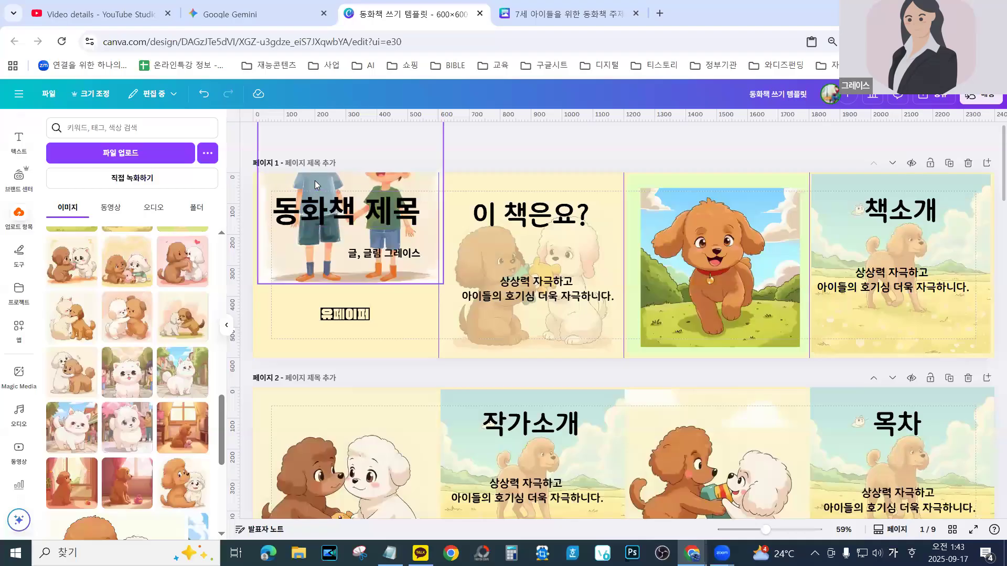
pyautogui.moveTo(313, 191); pyautogui.dragTo(311, 258)
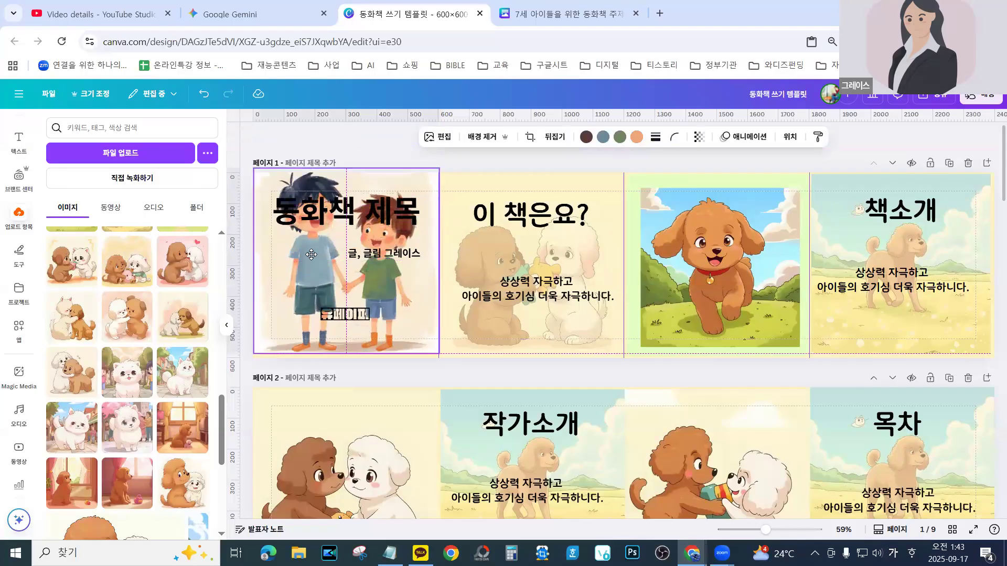
pyautogui.click(699, 137)
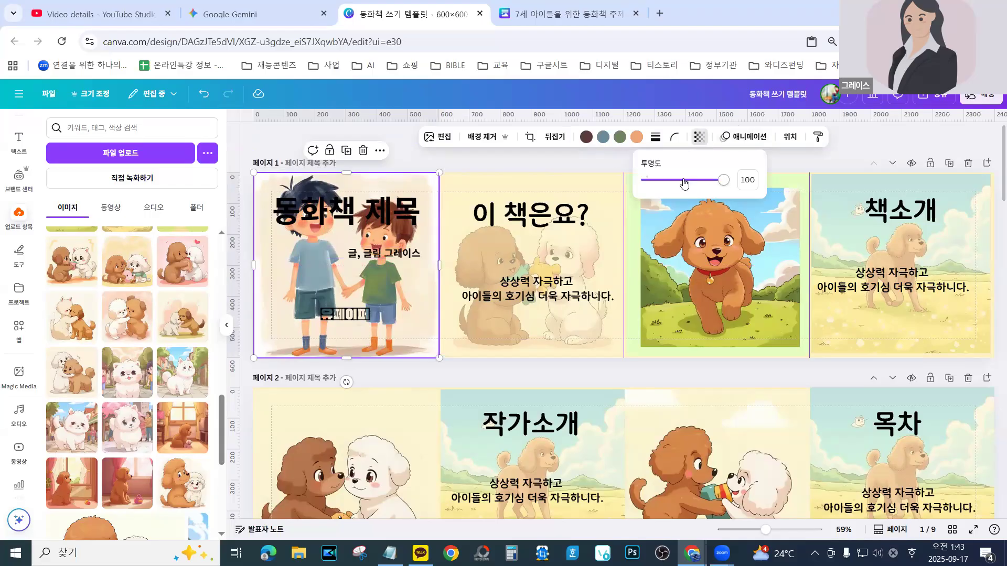
pyautogui.moveTo(689, 184); pyautogui.dragTo(683, 182)
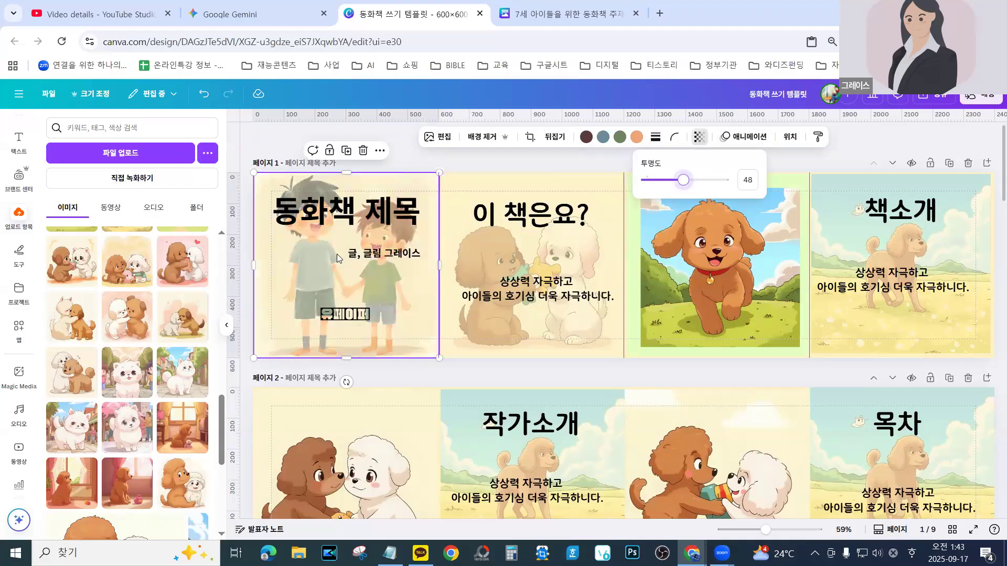
# Shift the cover's author line and publisher text slightly left, and move the title slightly down
pyautogui.click(369, 207)
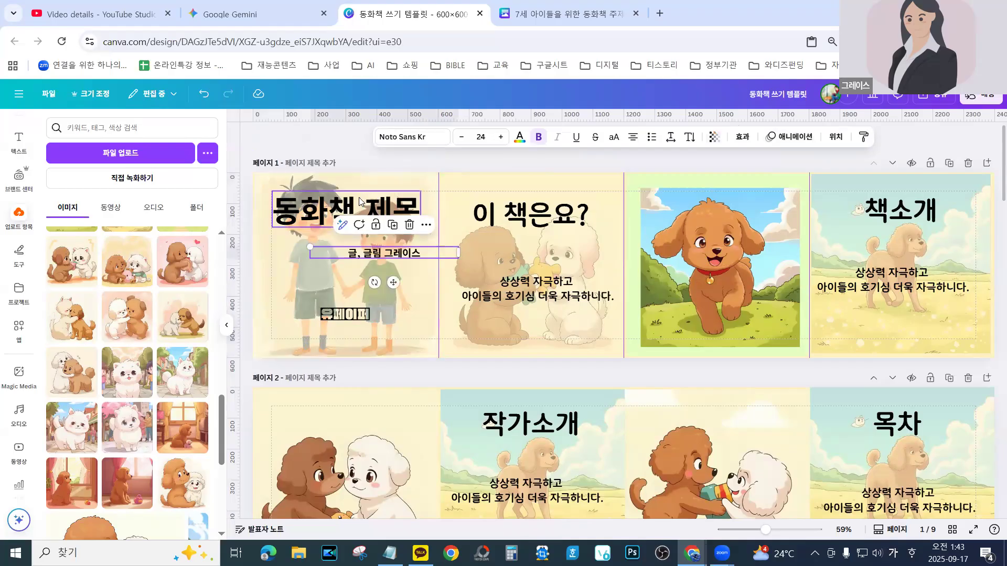
pyautogui.moveTo(378, 248); pyautogui.dragTo(365, 253)
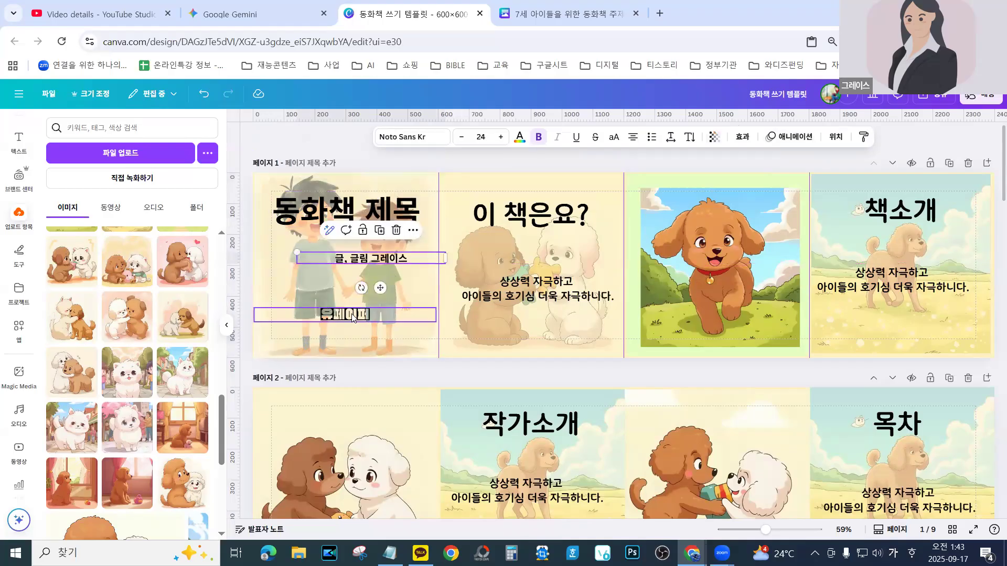
pyautogui.click(343, 314)
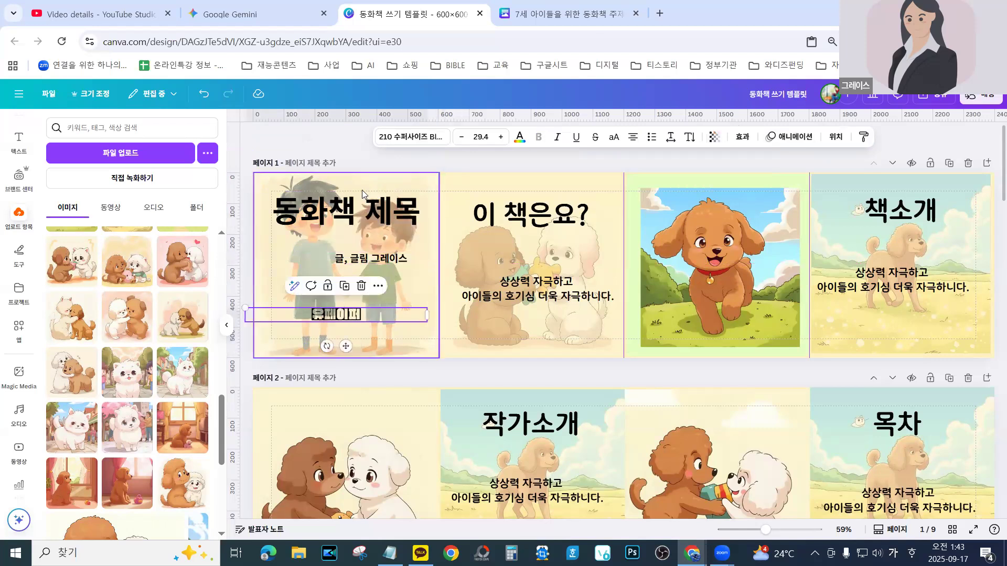
pyautogui.moveTo(358, 210); pyautogui.dragTo(357, 213)
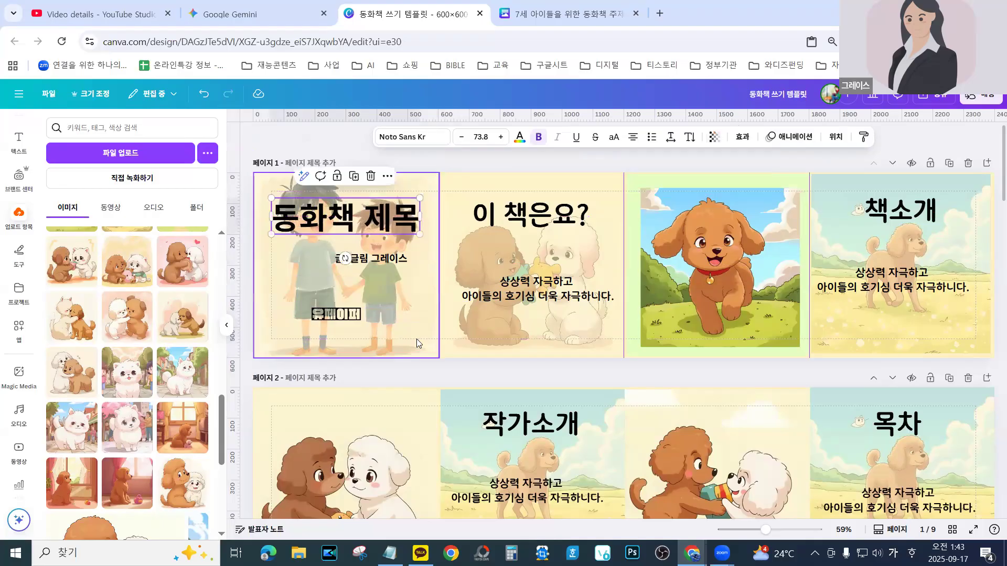
# Set the cover title's font to 210 네버랜드 and reduce its size to 60
pyautogui.doubleClick(339, 222)
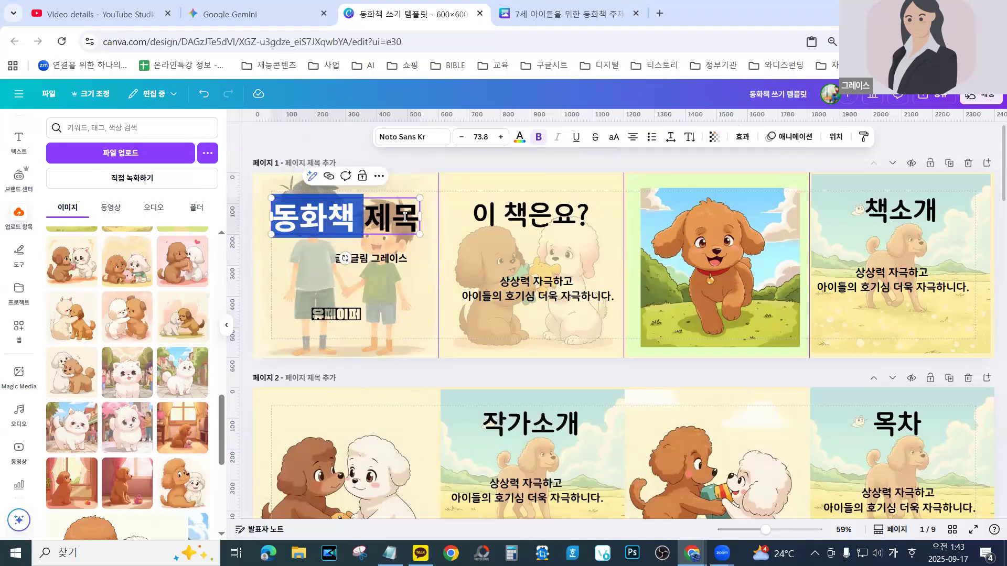
pyautogui.click(405, 217)
pyautogui.moveTo(417, 220); pyautogui.dragTo(271, 220)
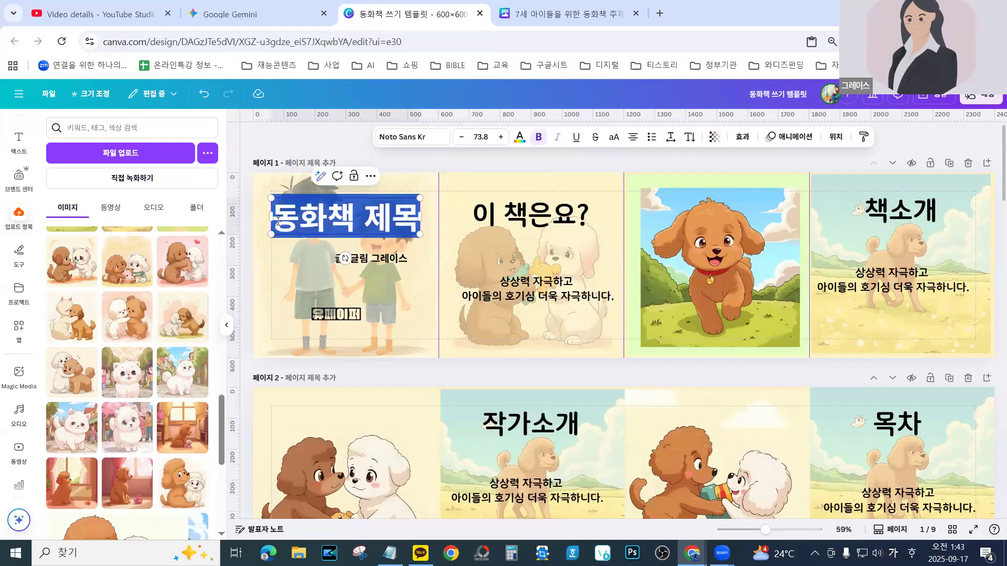
pyautogui.click(424, 138)
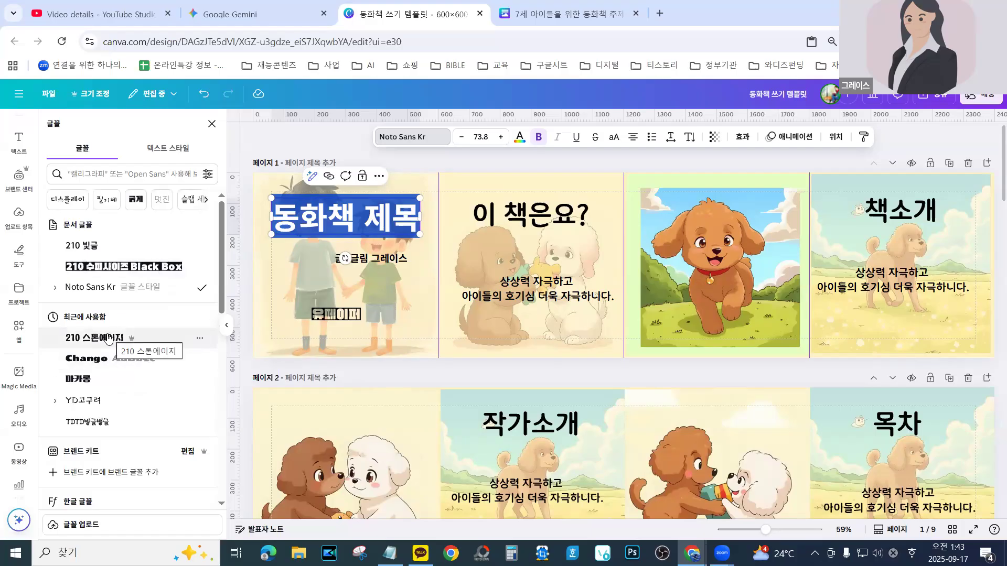
pyautogui.click(86, 382)
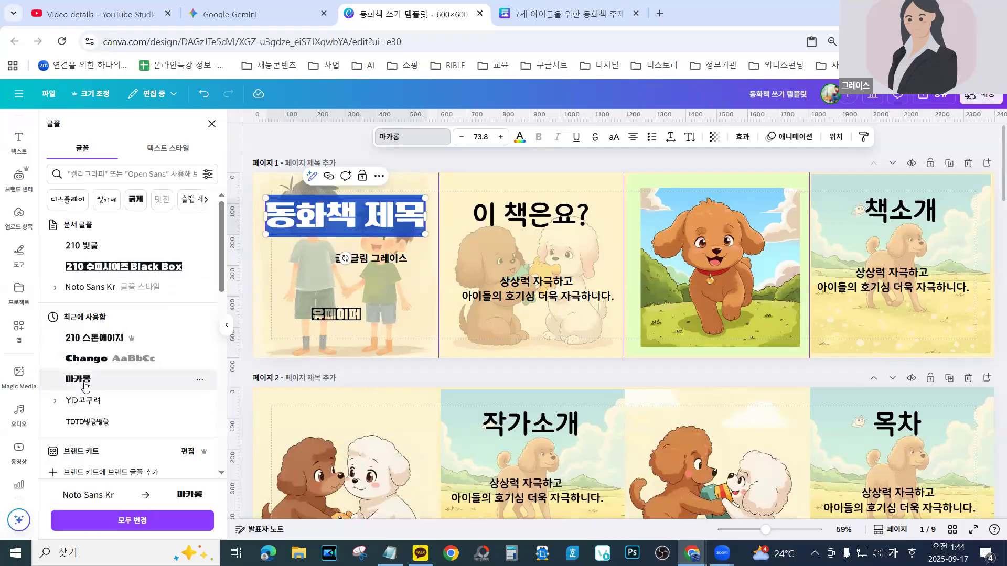
pyautogui.scroll(-3, 115, 388)
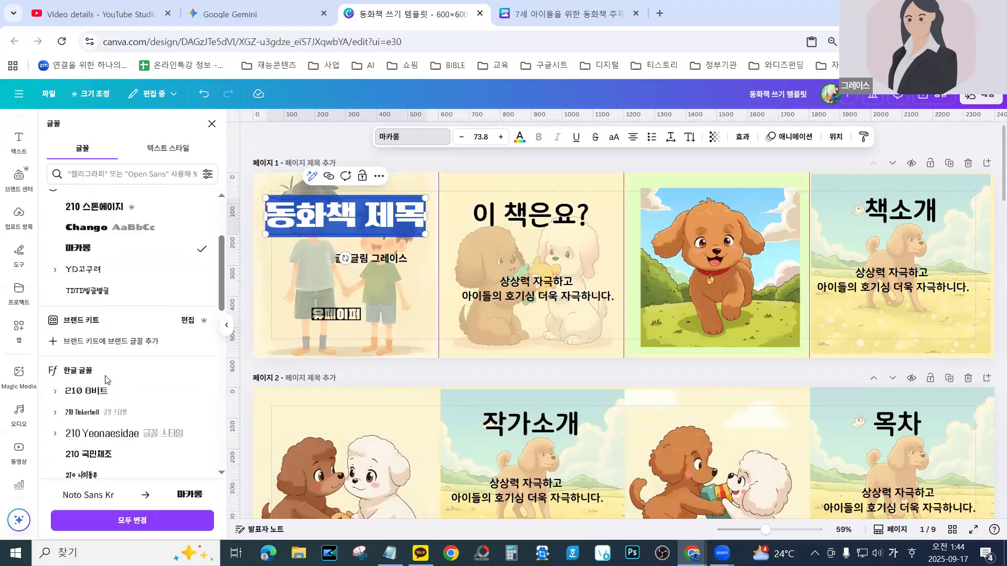
pyautogui.scroll(-3, 135, 375)
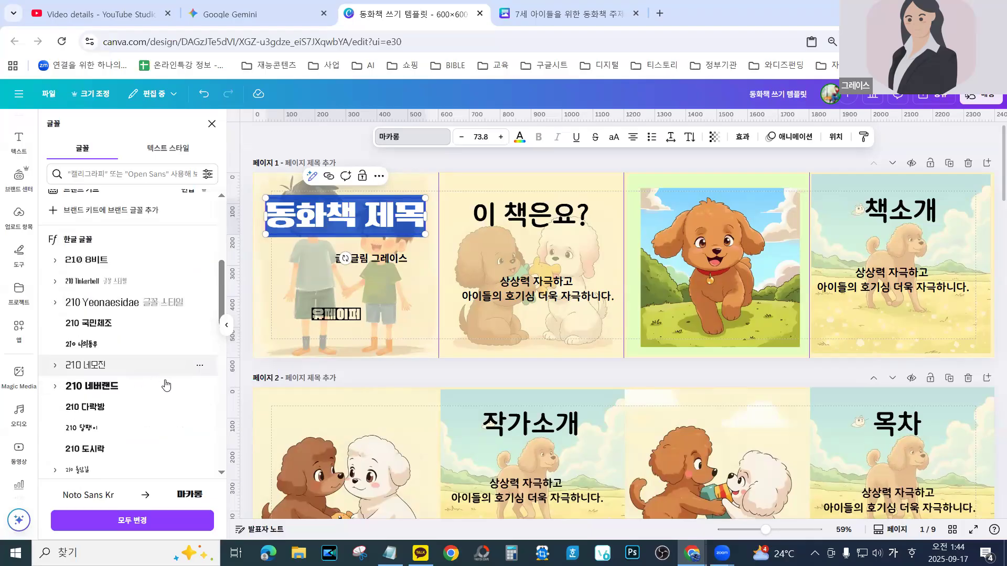
pyautogui.click(93, 388)
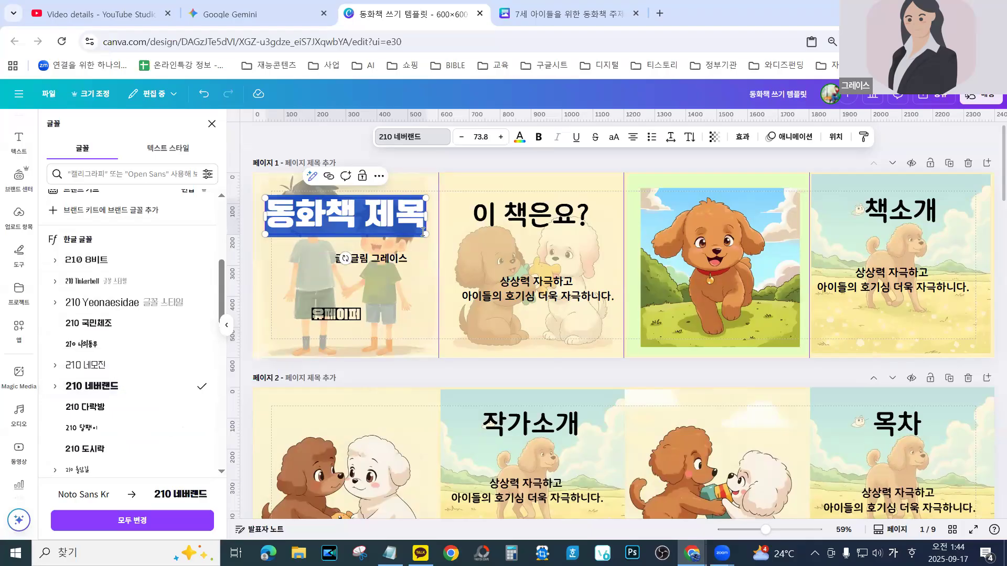
pyautogui.moveTo(409, 231)
pyautogui.mouseDown()
pyautogui.moveTo(387, 227)
pyautogui.moveTo(396, 227)
pyautogui.mouseUp()
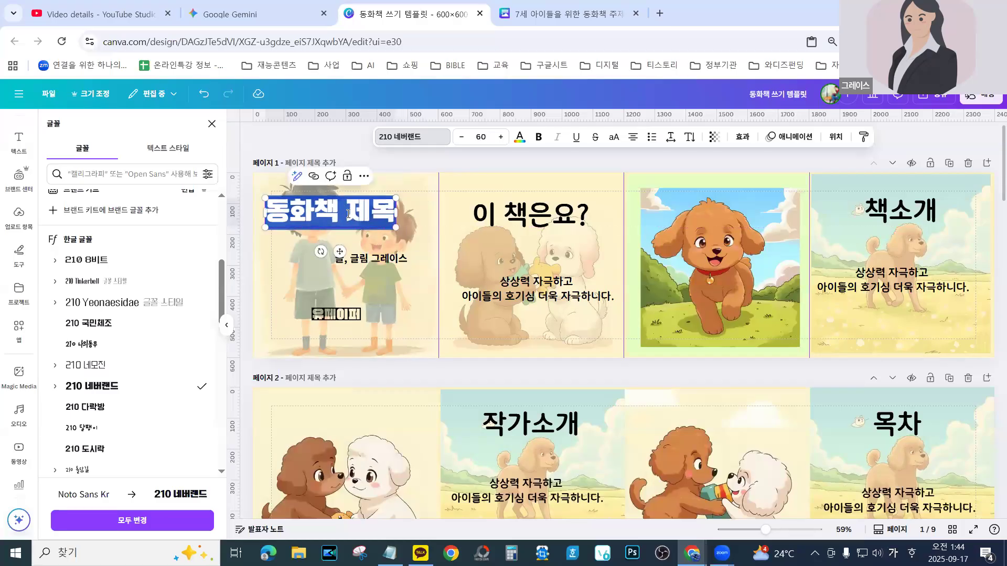
# Replace the cover title text with "두 소년의 무인도 탐험"
pyautogui.click(348, 214)
pyautogui.moveTo(390, 213); pyautogui.dragTo(276, 213)
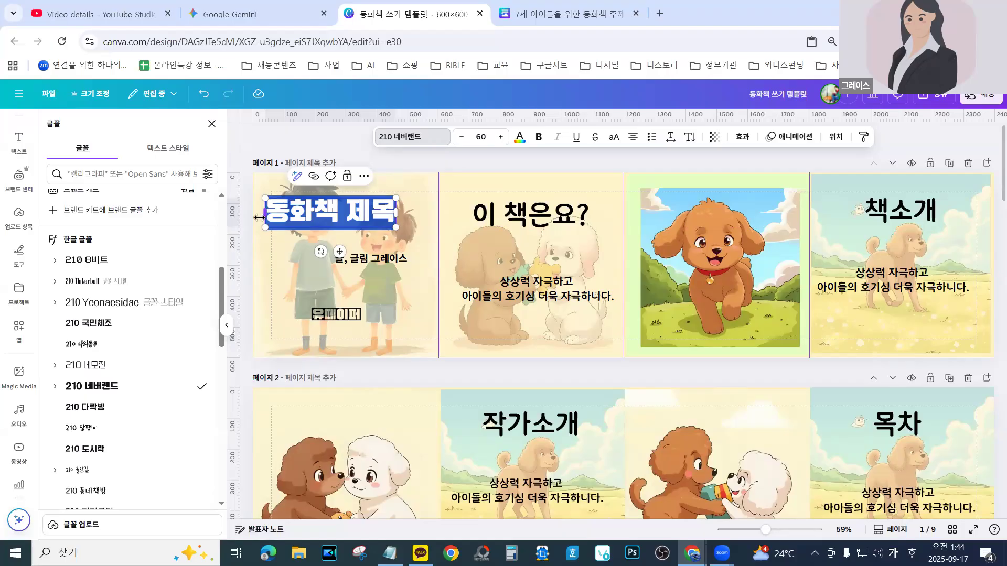
pyautogui.write('두 소년의')
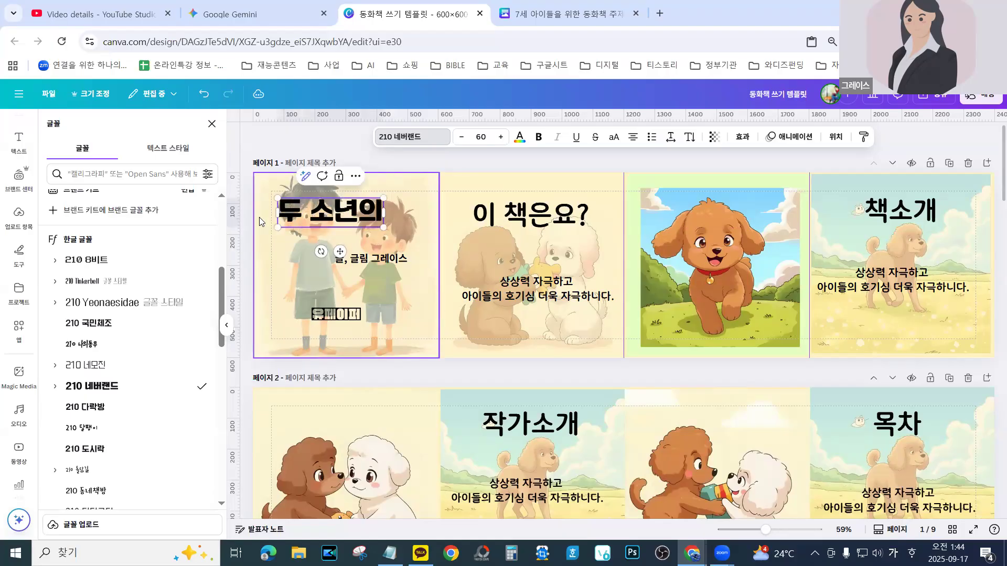
pyautogui.write(' 무')
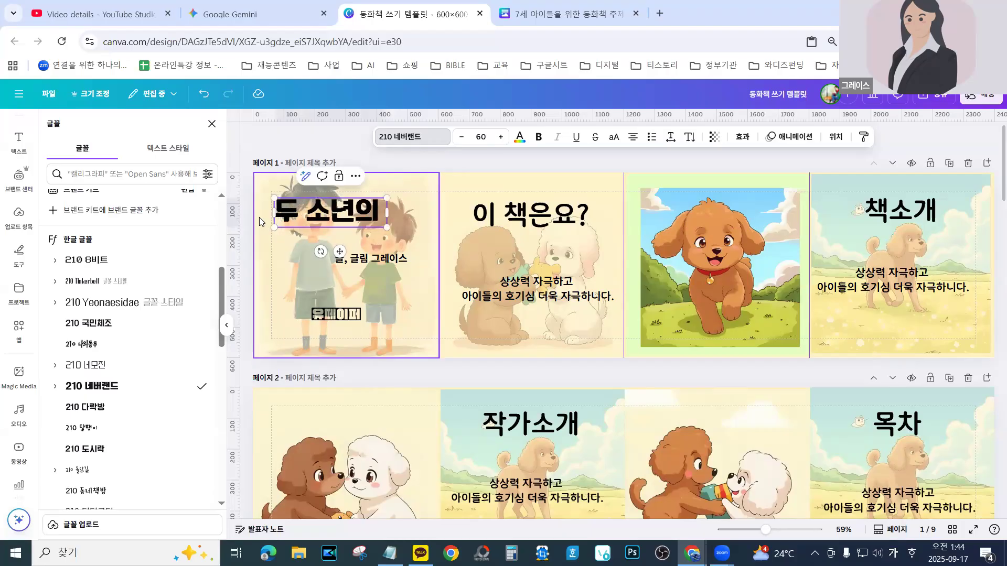
pyautogui.write('인도')
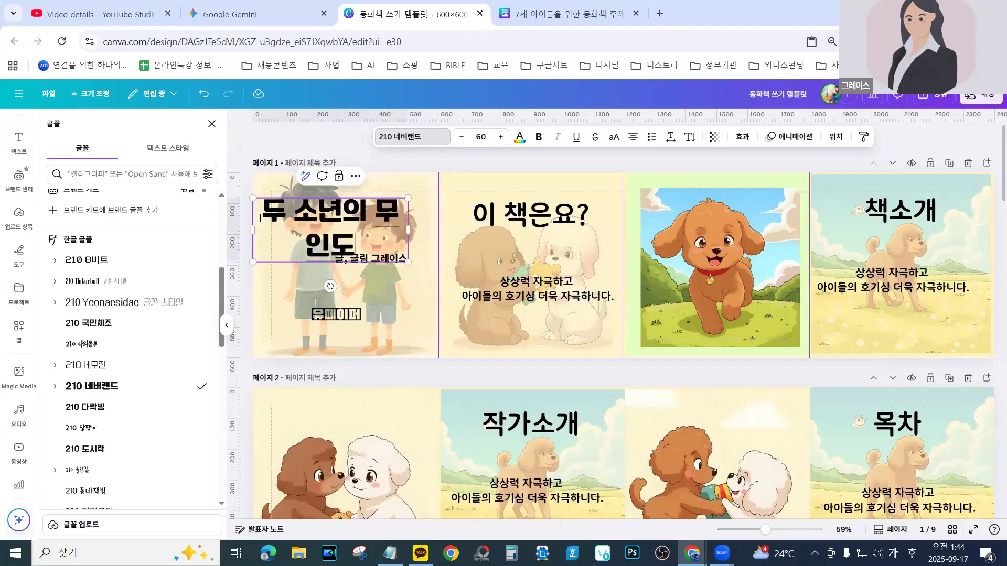
pyautogui.write(' 탐험')
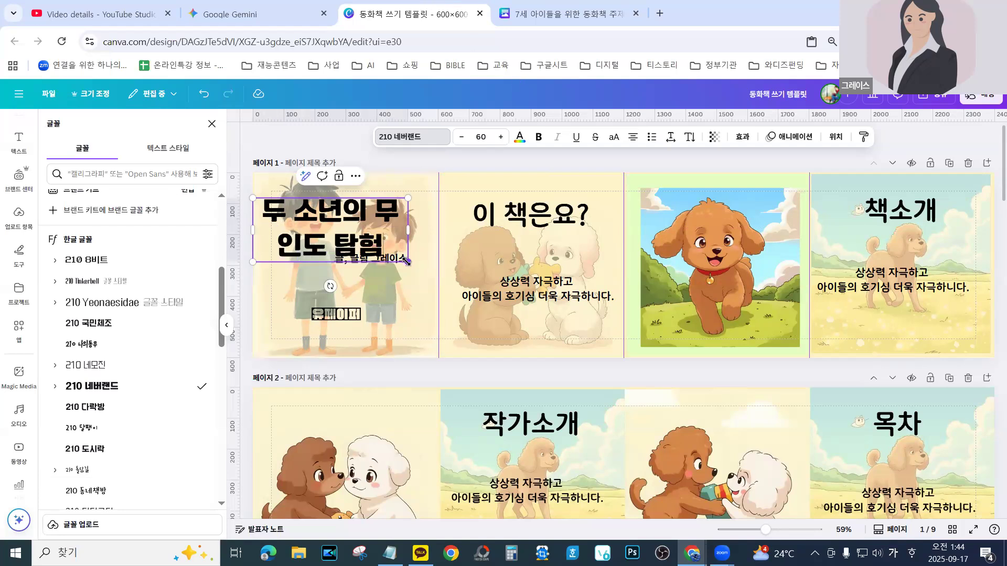
# Narrow the cover title's text box and reduce the font size to 52.3
pyautogui.moveTo(409, 262); pyautogui.dragTo(401, 240)
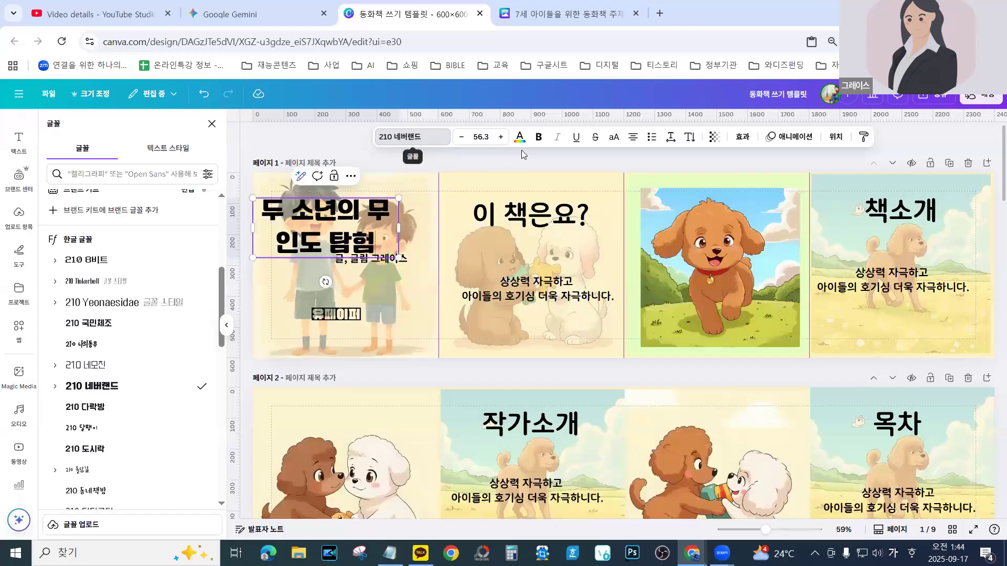
pyautogui.click(462, 138)
pyautogui.click(462, 138)
pyautogui.click(461, 138)
pyautogui.click(461, 138)
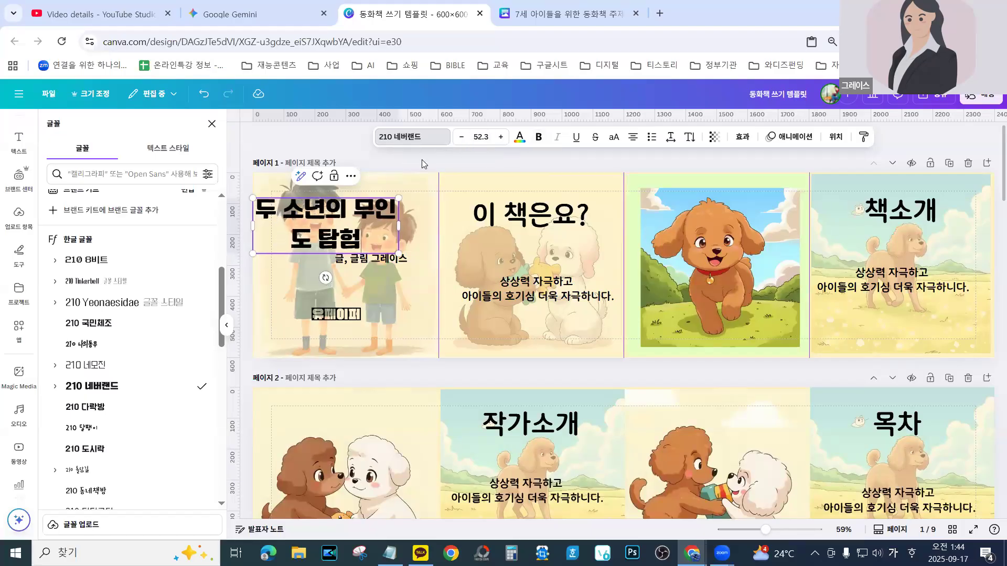
pyautogui.click(416, 138)
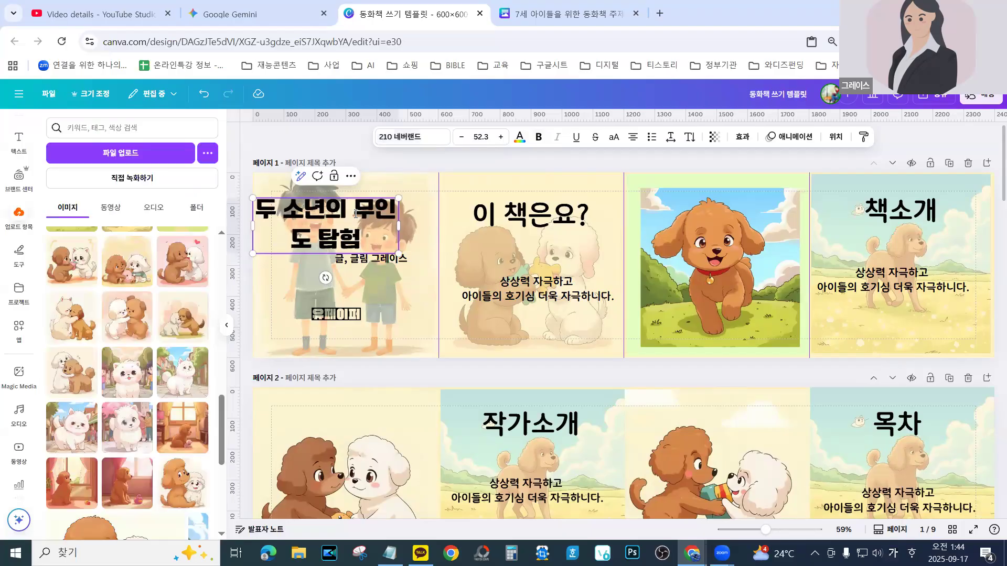
# Break the cover title into two lines before "무인도" and move it toward the centre of the cover panel
pyautogui.press('Return')
pyautogui.press('Return')
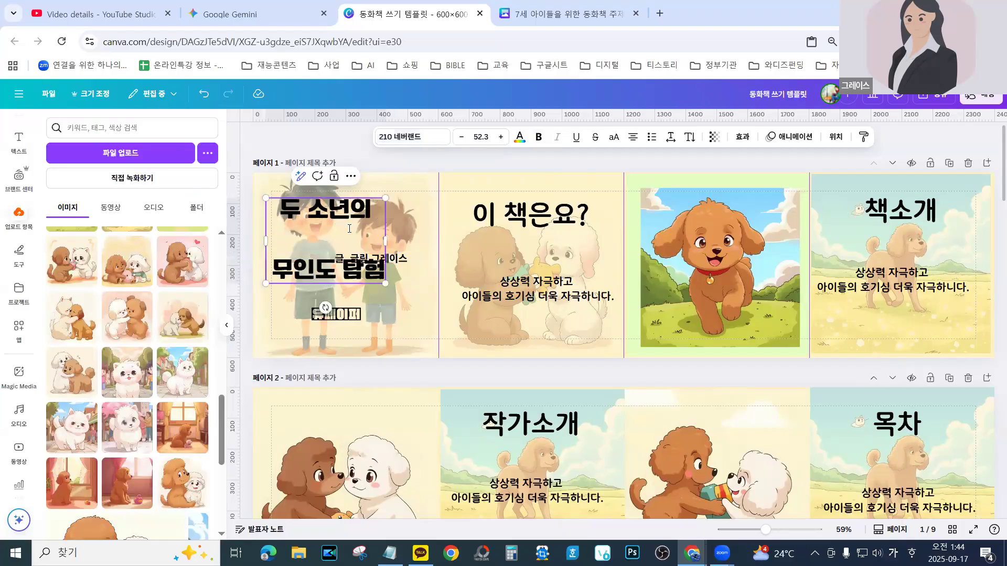
pyautogui.press('BackSpace')
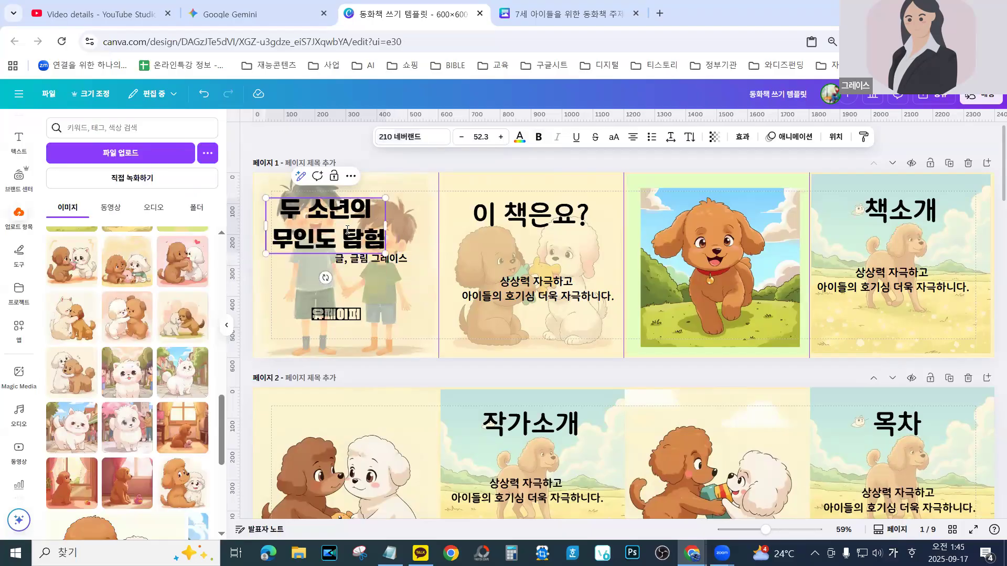
pyautogui.click(416, 219)
pyautogui.moveTo(342, 208); pyautogui.dragTo(353, 203)
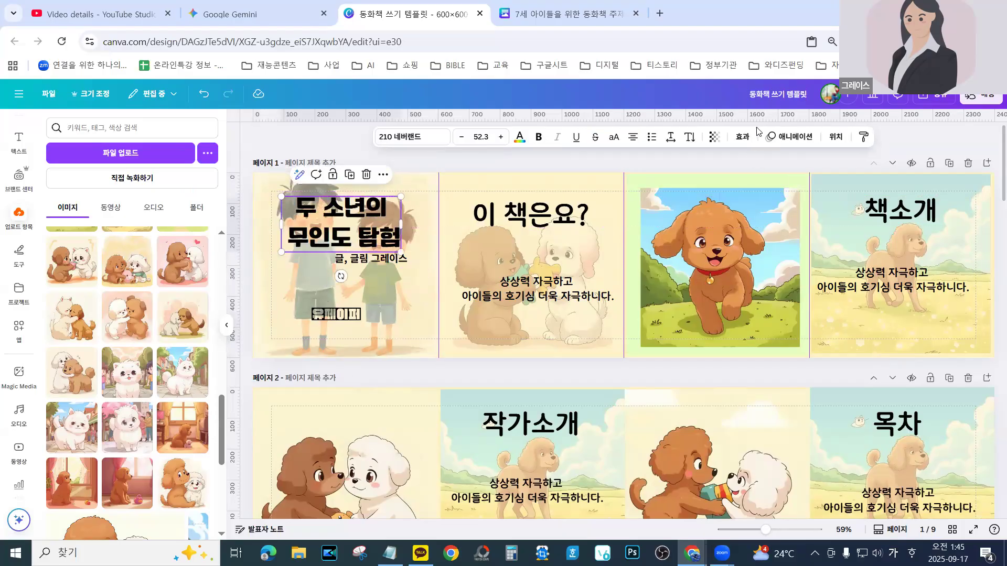
# Apply the outline (테두리) text effect to the cover title with a thickness of 50
pyautogui.click(742, 136)
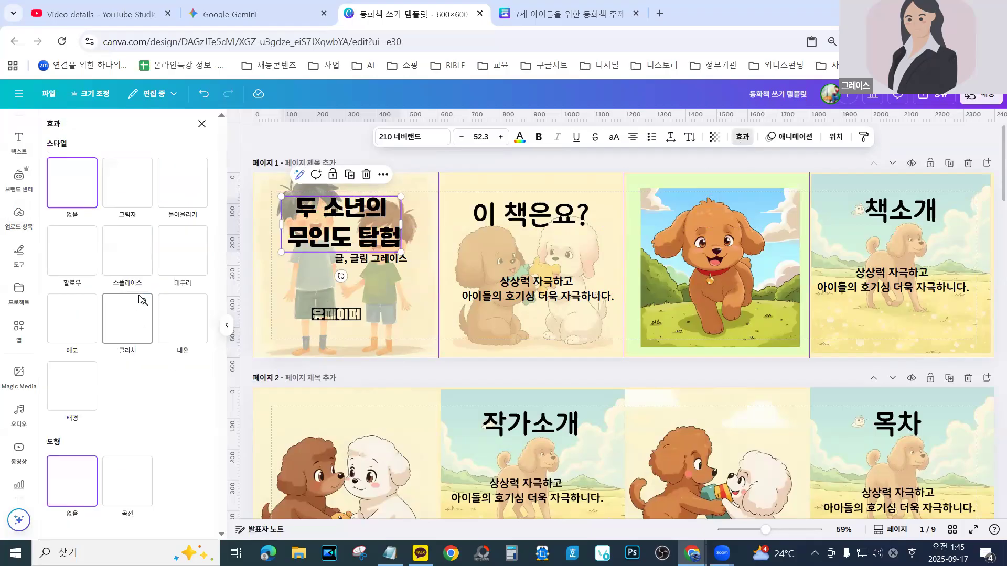
pyautogui.click(131, 189)
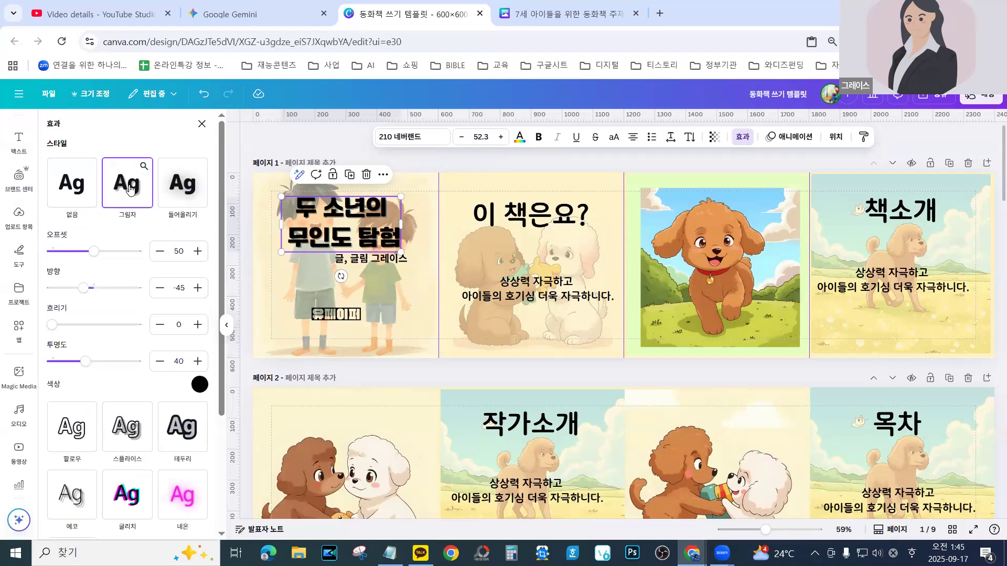
pyautogui.click(180, 436)
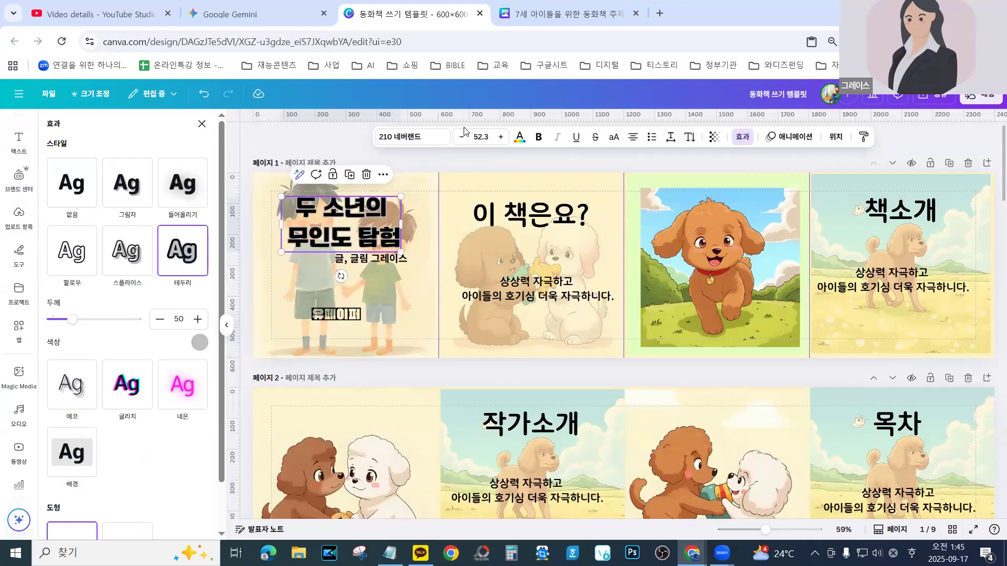
# Try several text colours on the cover title and settle on dark blue #1800ad
pyautogui.click(519, 137)
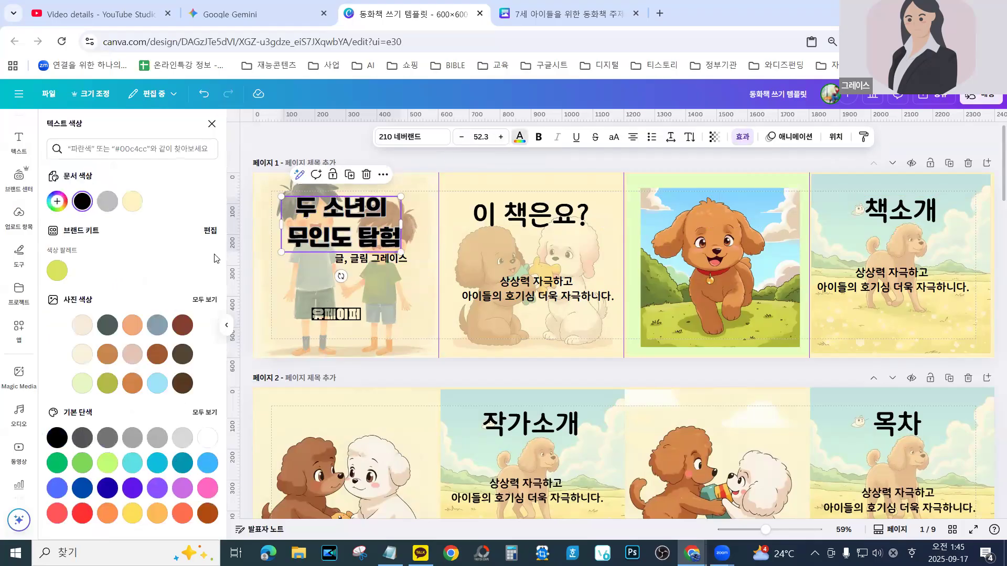
pyautogui.click(157, 464)
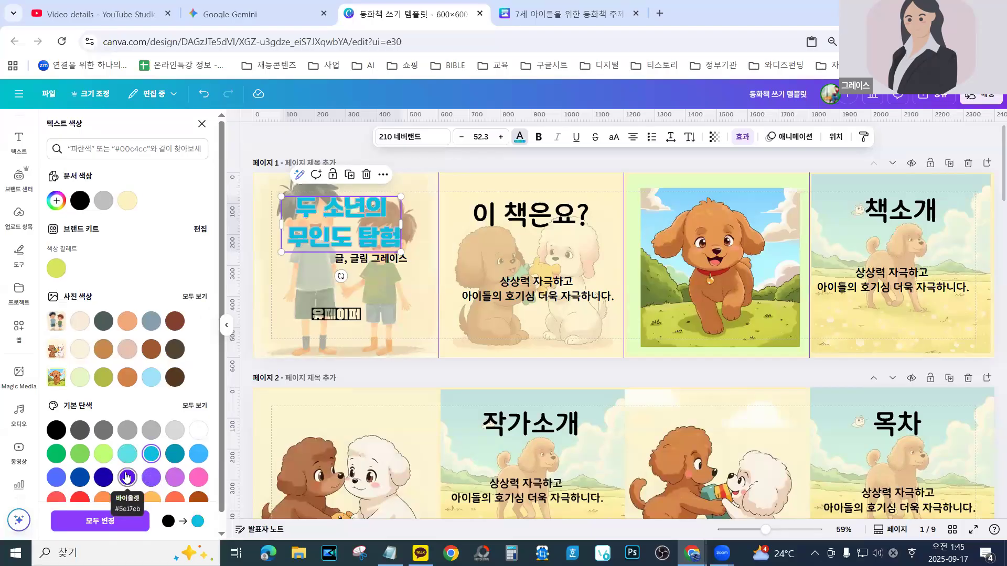
pyautogui.click(127, 476)
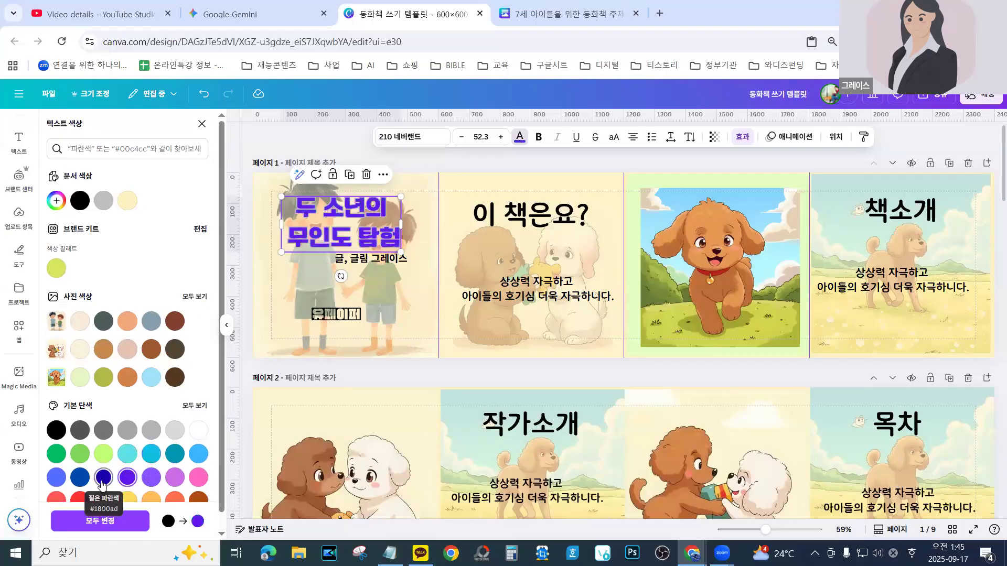
pyautogui.click(103, 478)
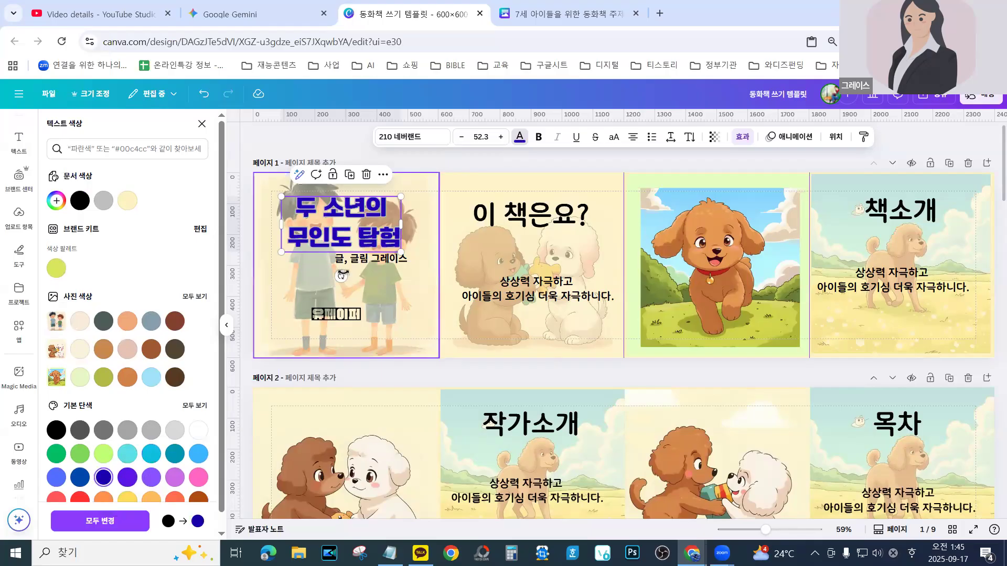
pyautogui.click(175, 454)
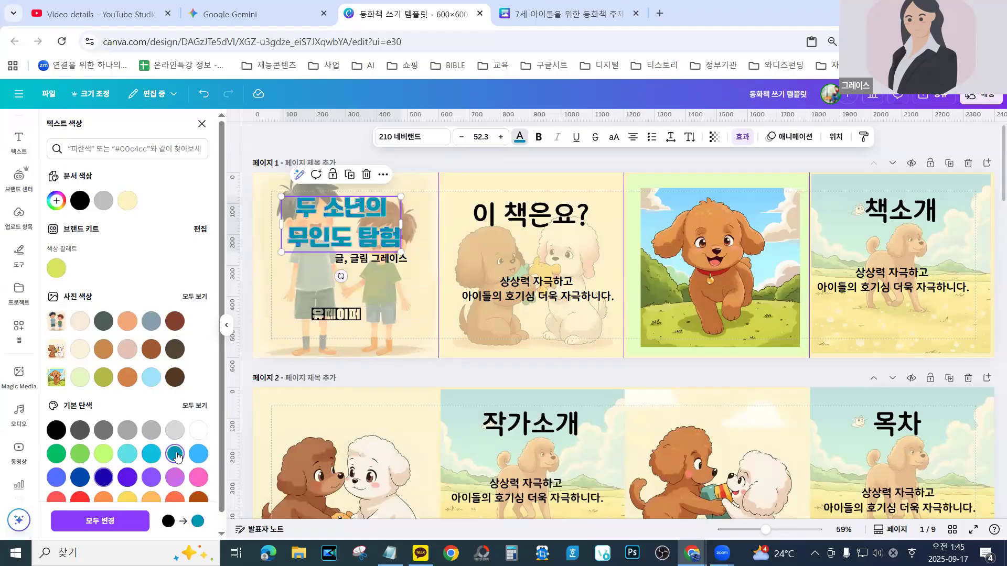
pyautogui.scroll(-1, 137, 474)
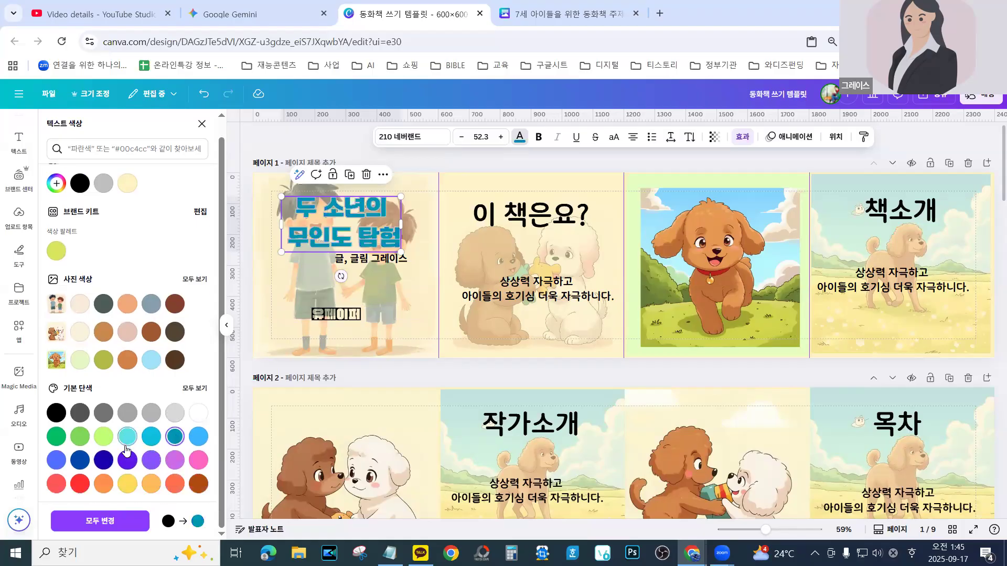
pyautogui.click(150, 460)
pyautogui.click(126, 460)
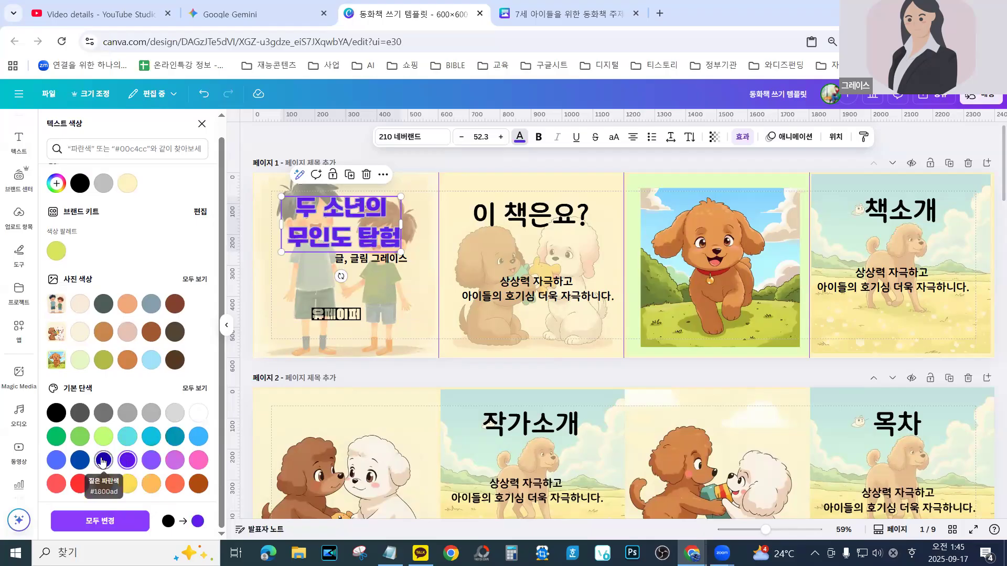
pyautogui.click(103, 460)
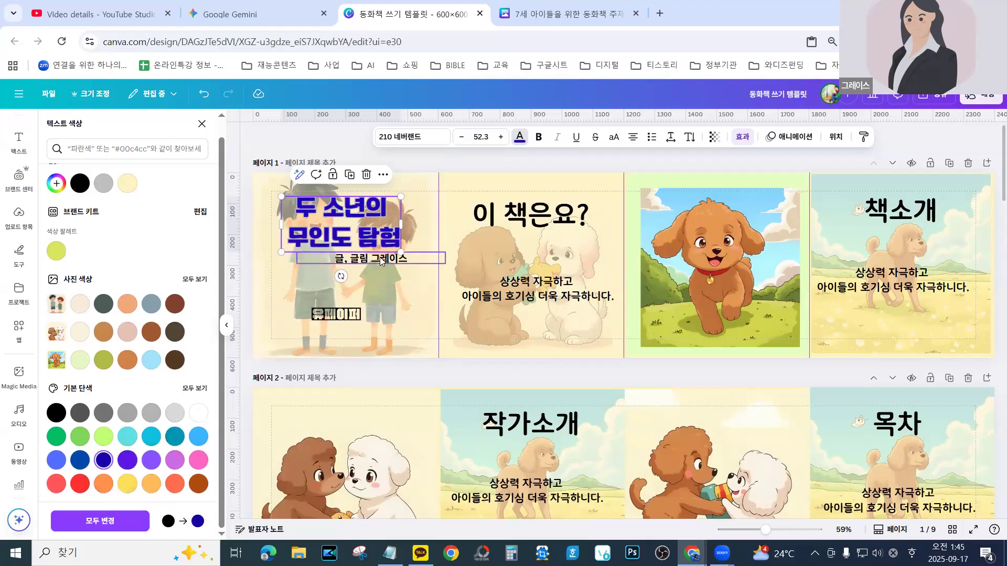
# Move the author credit line slightly lower beneath the cover title and correct its misspelled word to "그림"
pyautogui.moveTo(379, 257); pyautogui.dragTo(376, 272)
pyautogui.doubleClick(348, 272)
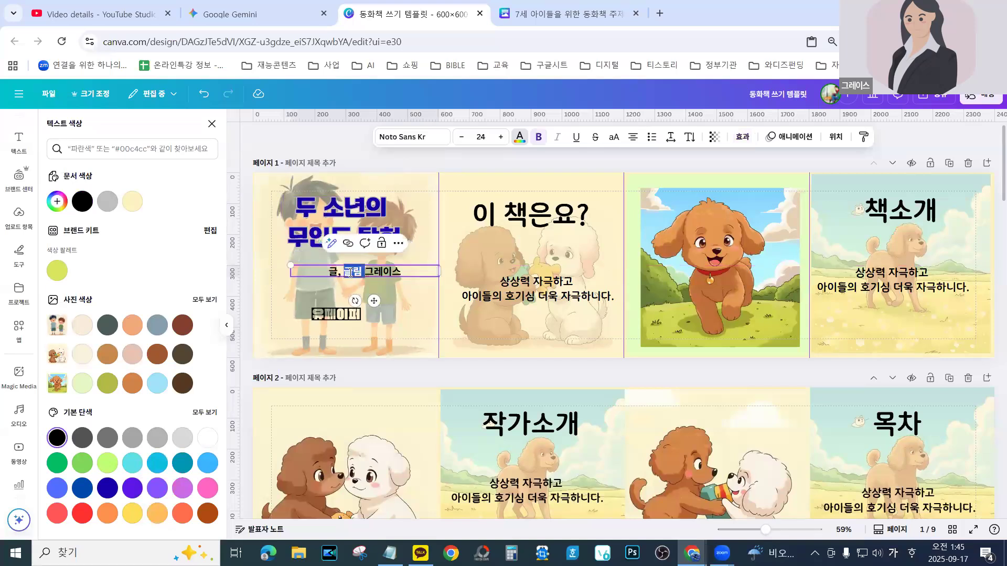
pyautogui.click(341, 268)
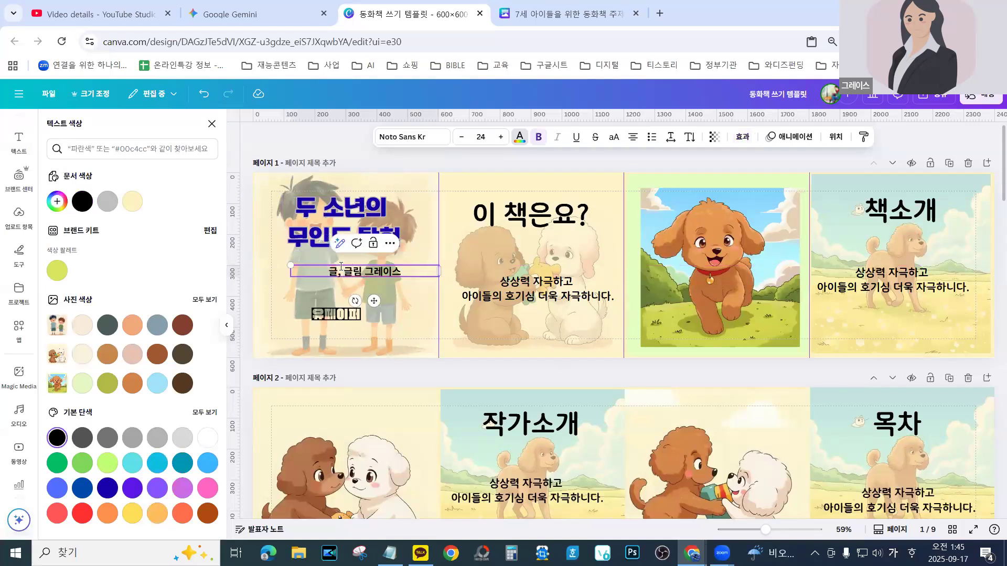
pyautogui.press('BackSpace')
pyautogui.write('그')
# Nudge the publisher name at the bottom of the cover and increase its font size to 33.4
pyautogui.click(357, 314)
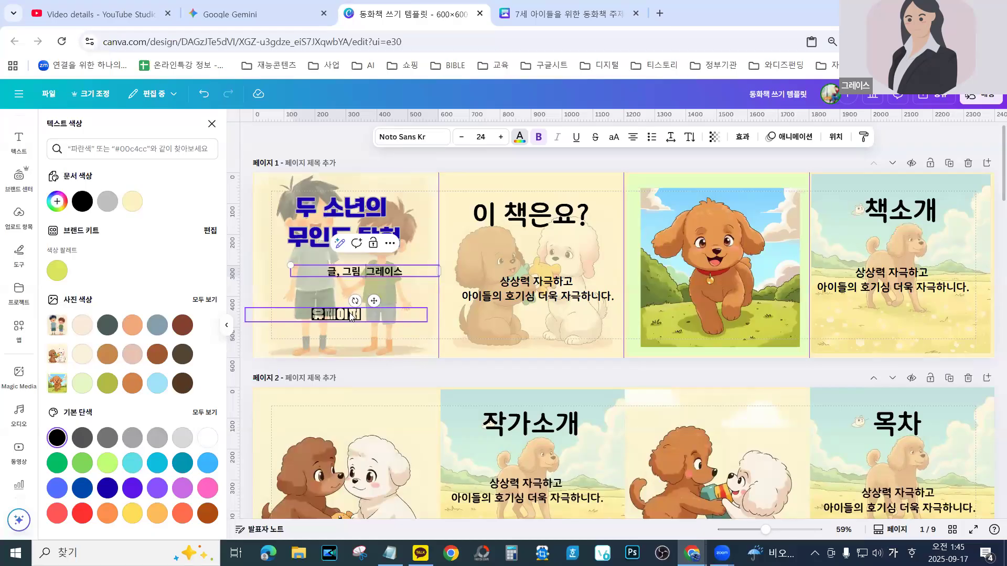
pyautogui.moveTo(357, 314); pyautogui.dragTo(362, 313)
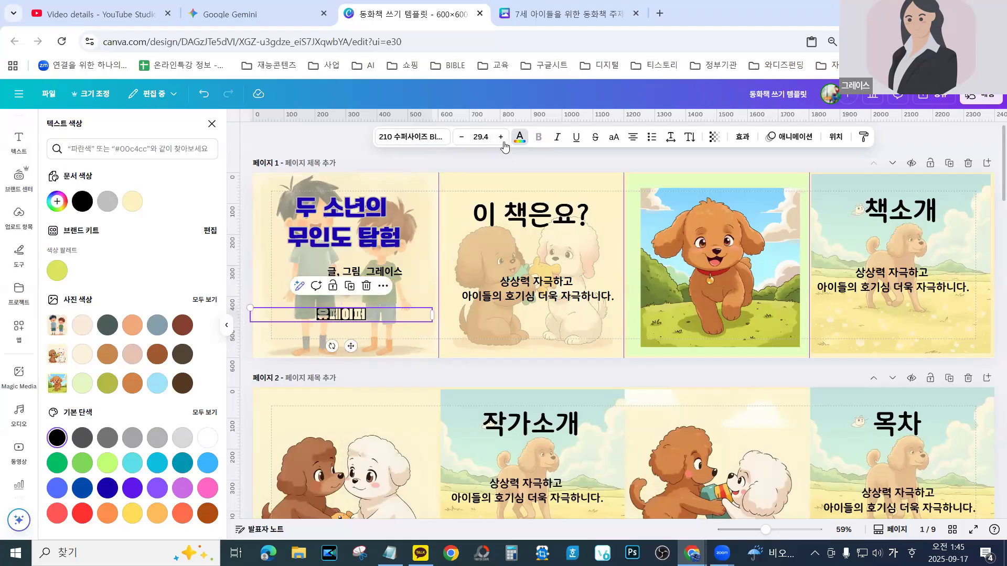
pyautogui.click(501, 137)
pyautogui.click(501, 137)
pyautogui.click(501, 136)
pyautogui.click(501, 137)
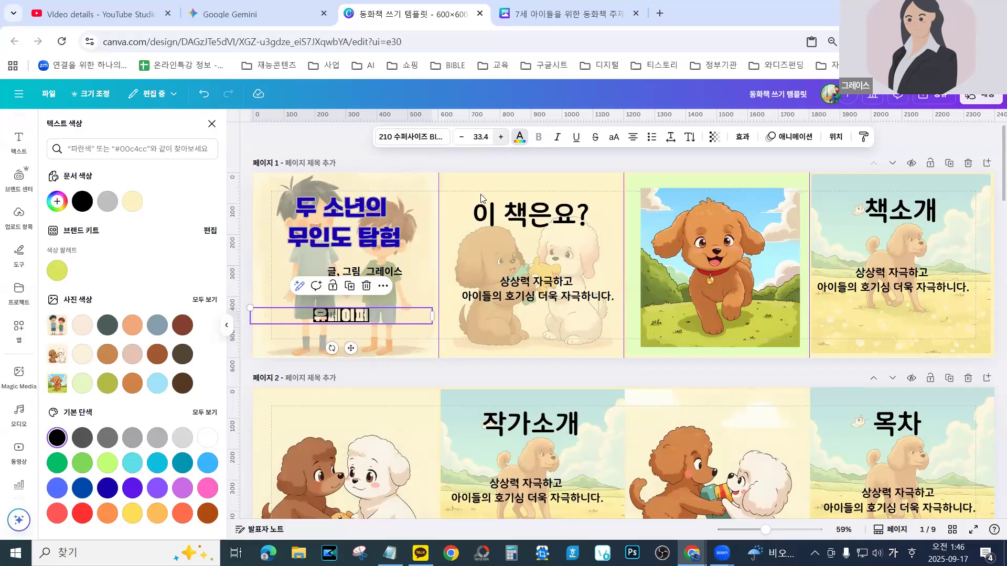
pyautogui.click(373, 209)
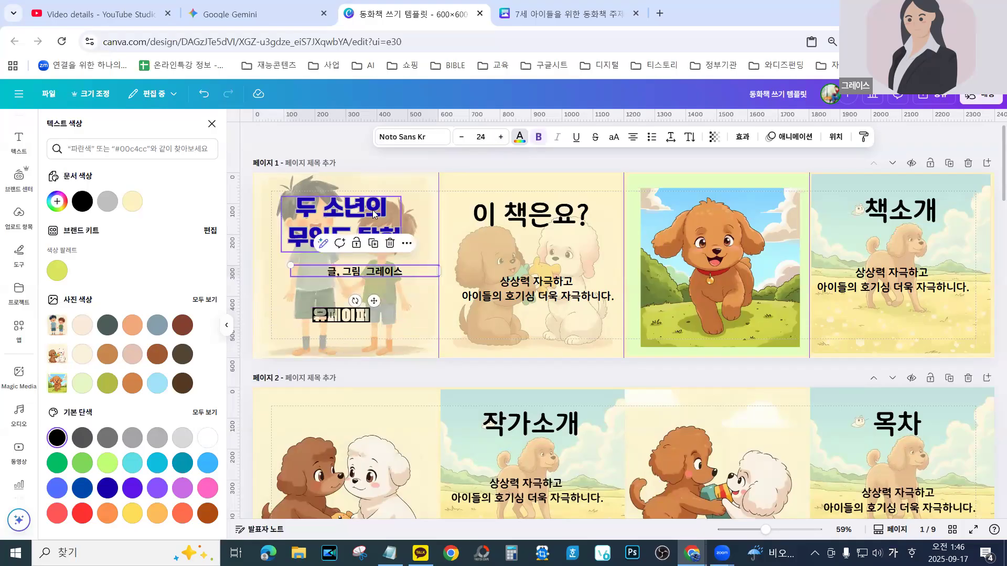
pyautogui.click(536, 163)
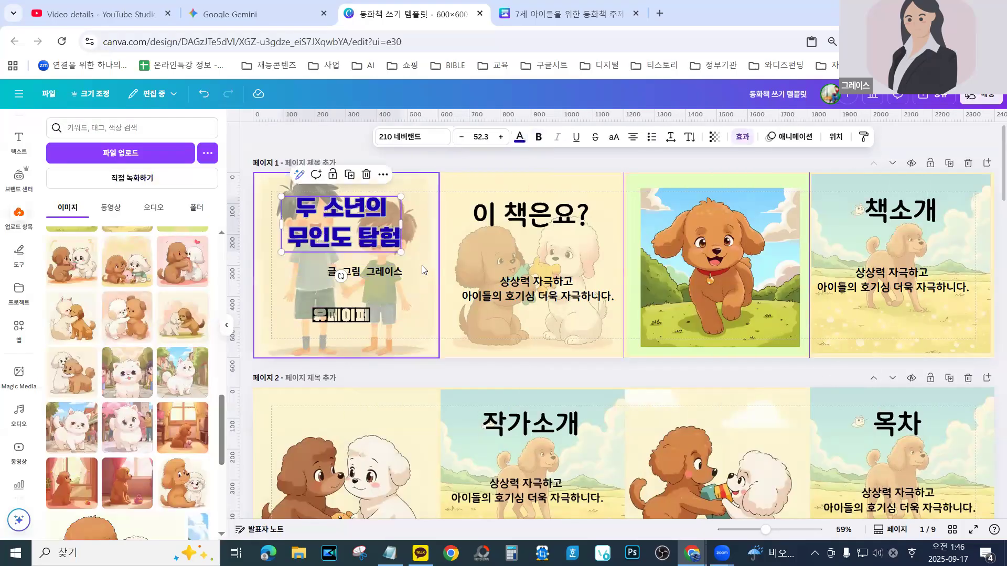
pyautogui.click(422, 268)
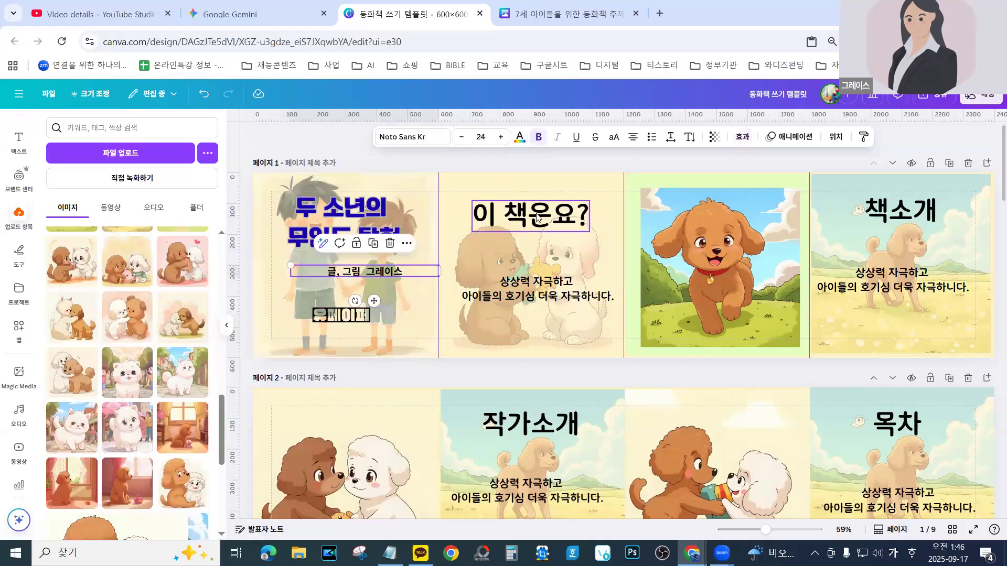
# Replace the heading "이 책은요?" in page 1's second panel with "책을 펼쳐 보세요?", correcting any typos
pyautogui.moveTo(538, 217); pyautogui.dragTo(531, 214)
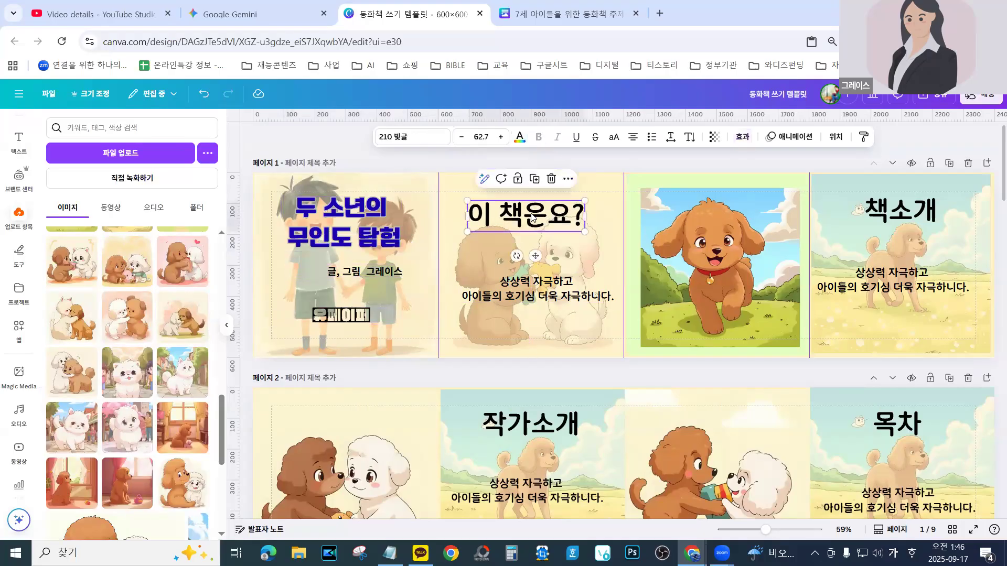
pyautogui.click(563, 220)
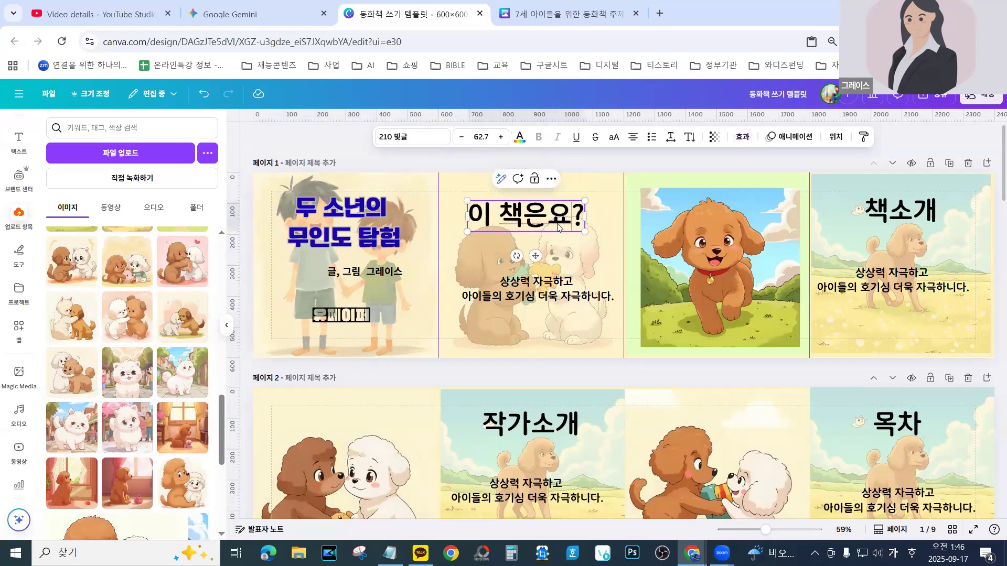
pyautogui.press('BackSpace')
pyautogui.press('BackSpace')
pyautogui.press('BackSpace')
pyautogui.press('BackSpace')
pyautogui.press('BackSpace')
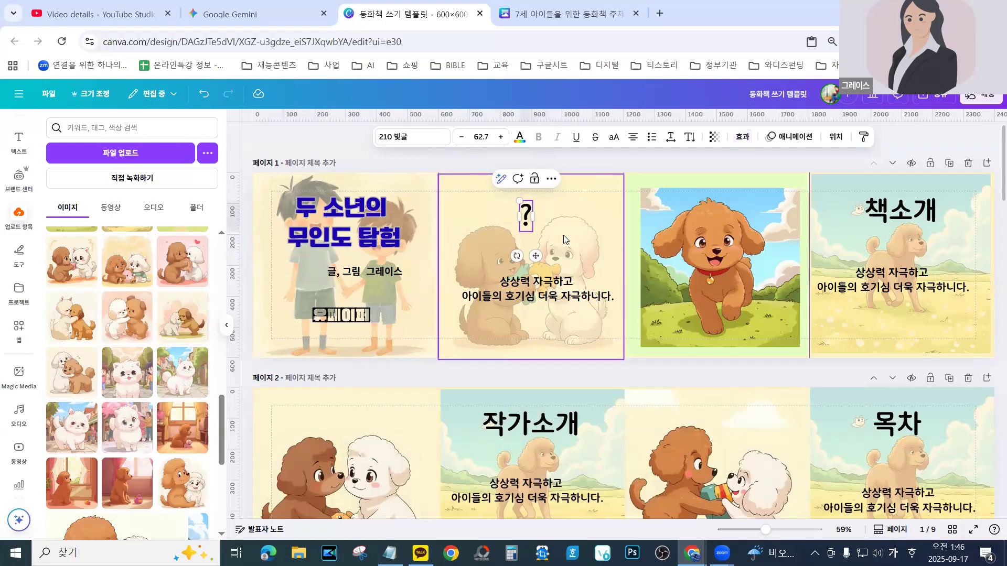
pyautogui.write('채글 ㅍ펼')
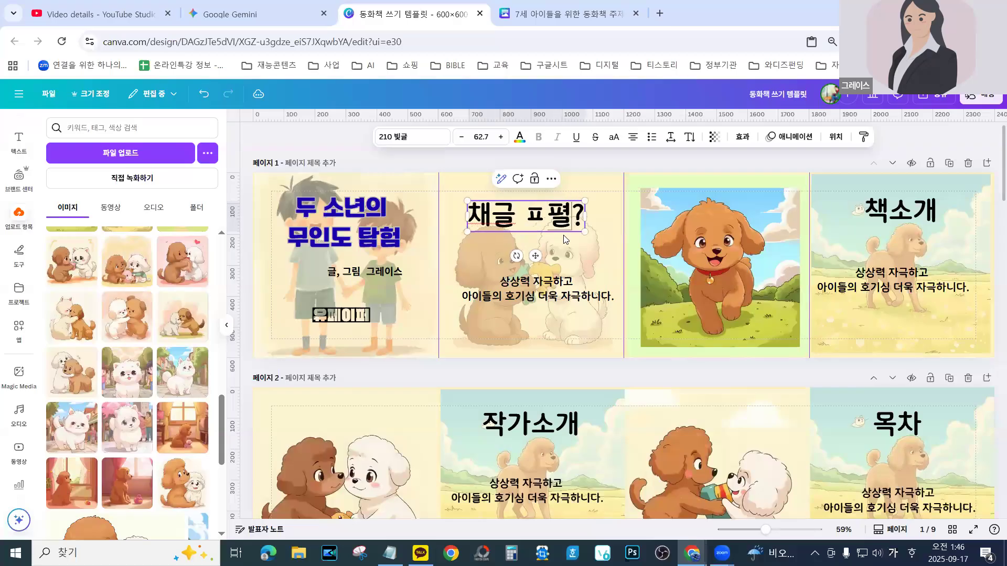
pyautogui.write('쳐')
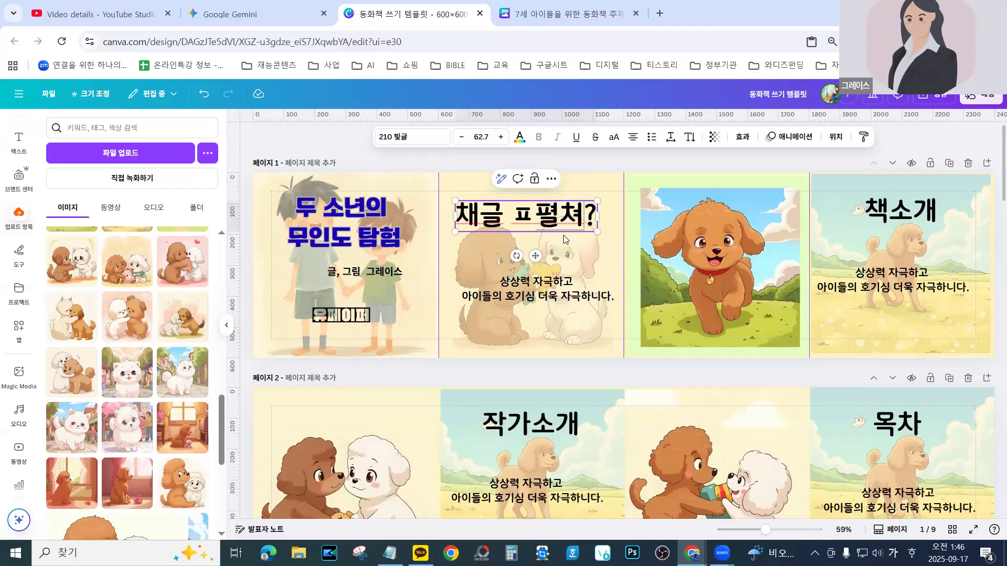
pyautogui.write(' 보세요')
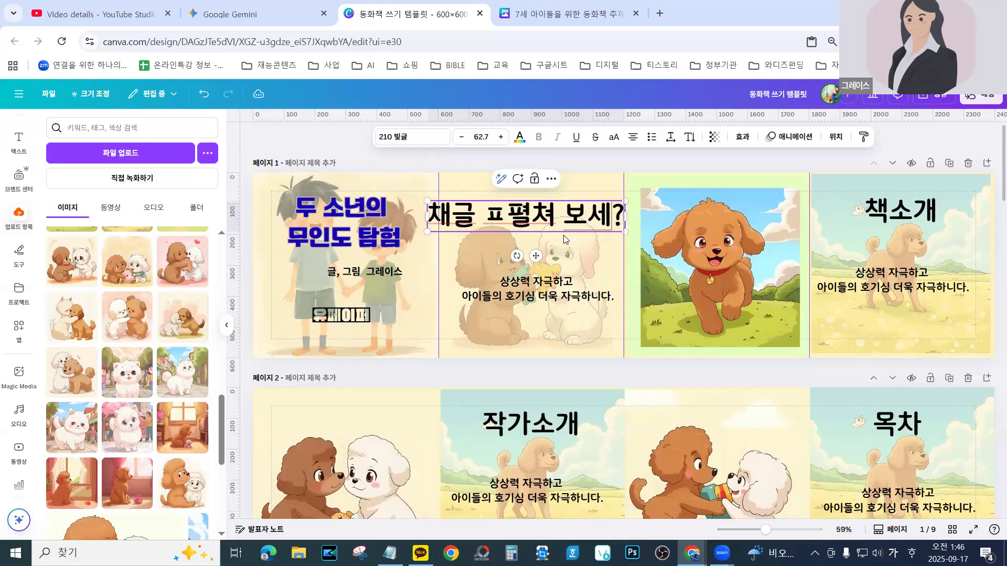
pyautogui.click(497, 216)
pyautogui.press('BackSpace')
pyautogui.press('BackSpace')
pyautogui.press('BackSpace')
pyautogui.press('BackSpace')
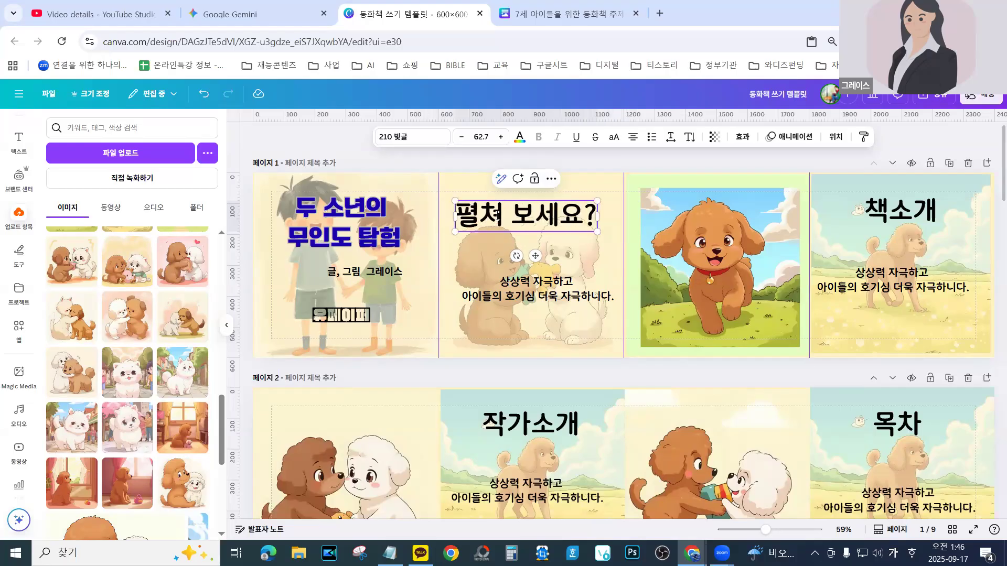
pyautogui.write('책을')
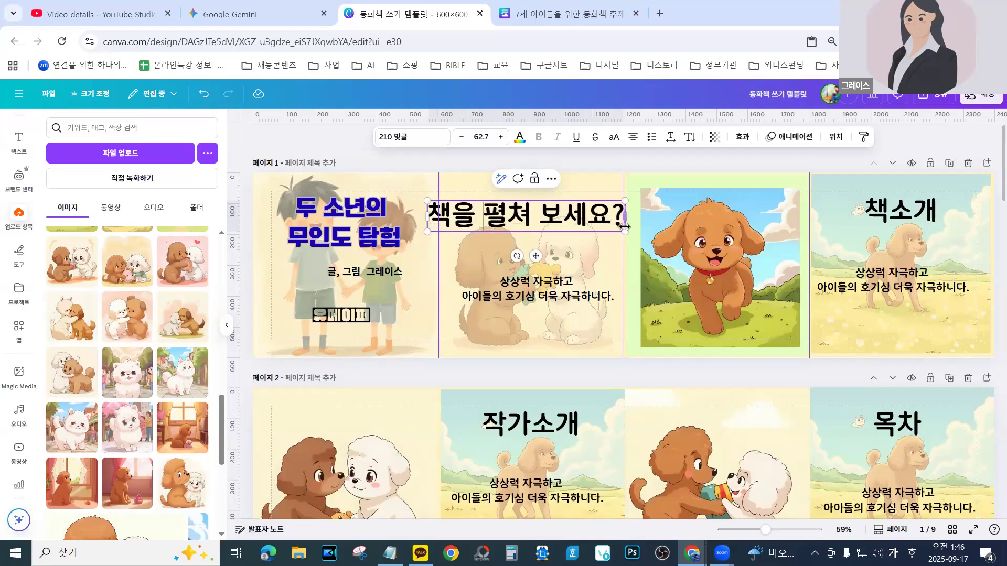
# Remove the question mark from the second panel's heading, reduce its font size to 51.4 and place it within the panel's width
pyautogui.click(617, 214)
pyautogui.moveTo(621, 215); pyautogui.dragTo(612, 212)
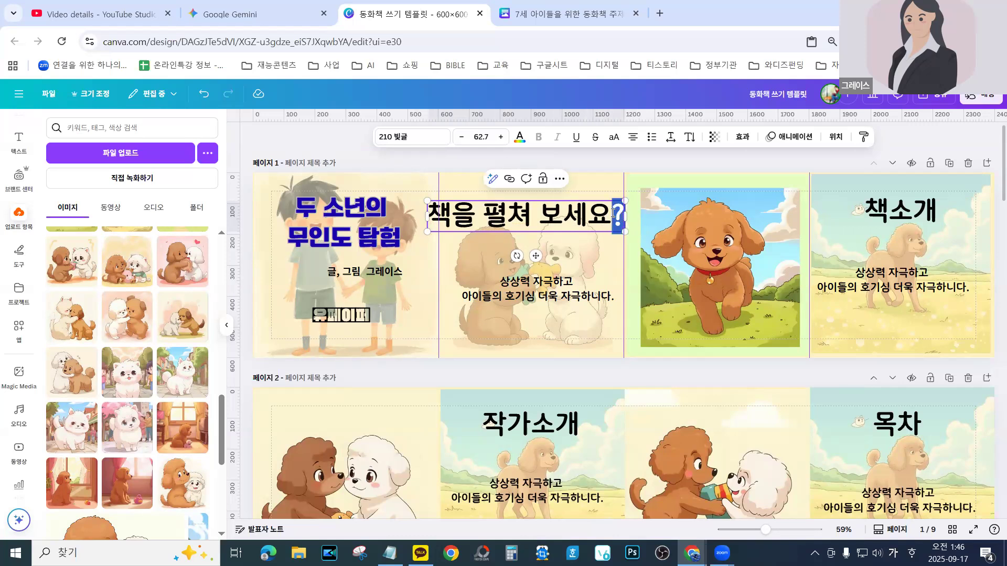
pyautogui.press('BackSpace')
pyautogui.moveTo(618, 230); pyautogui.dragTo(552, 224)
pyautogui.click(596, 191)
pyautogui.click(531, 214)
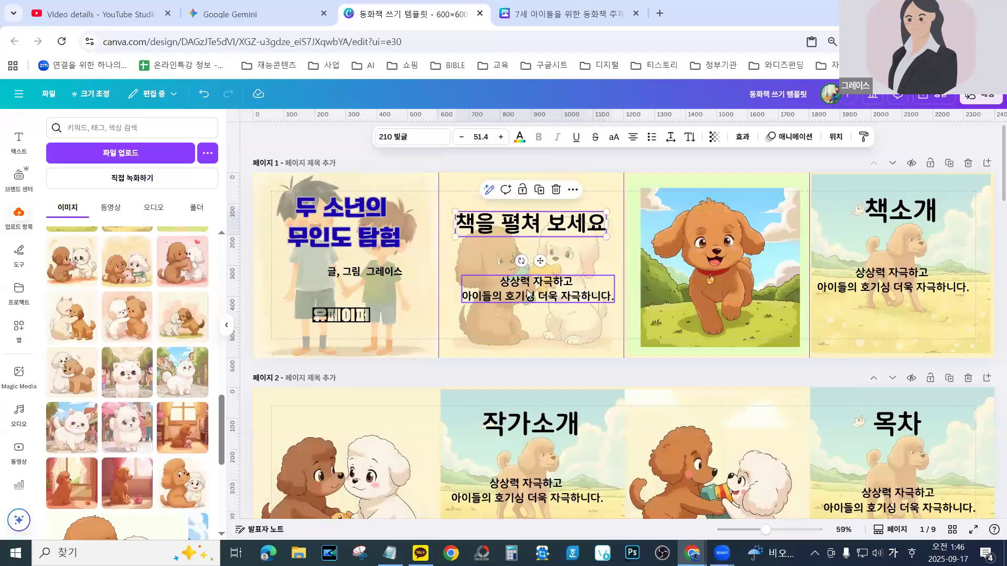
# Switch to the document "7세 아이들을 위한 동화책 주제 추천" and look through its chapter summaries, scene prompts, epilogue and character descriptions for introduction text
pyautogui.click(529, 295)
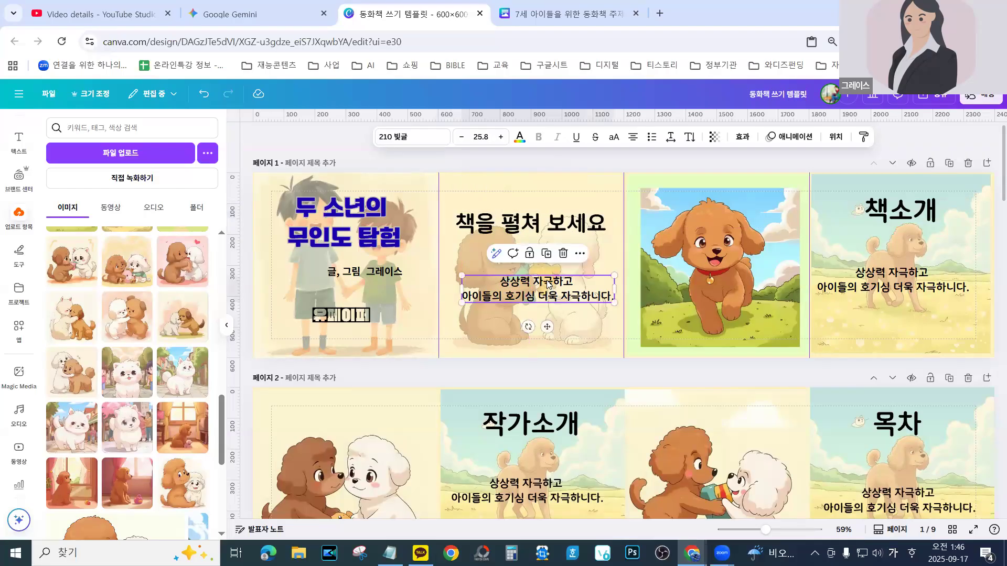
pyautogui.click(536, 14)
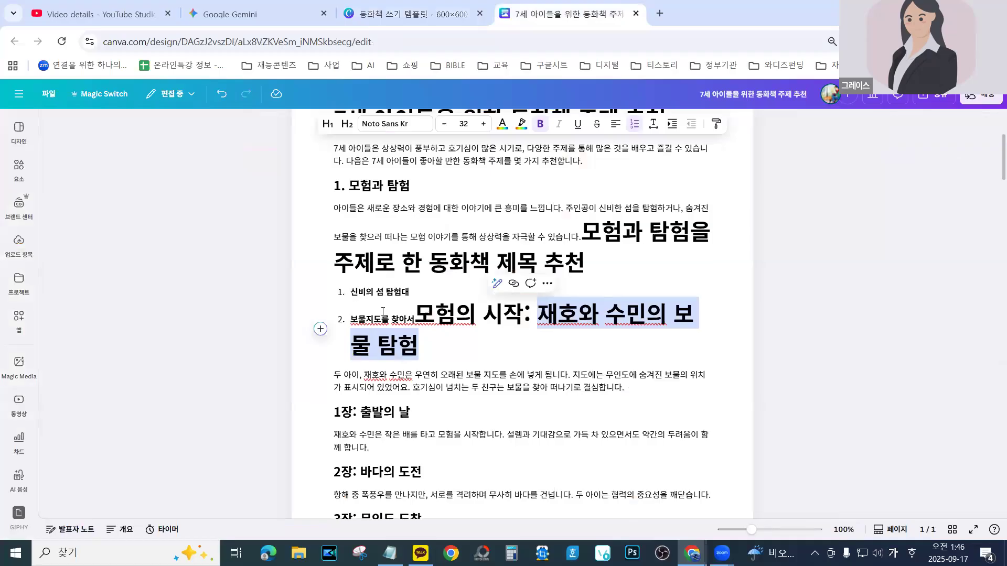
pyautogui.scroll(4, 371, 325)
pyautogui.scroll(-5, 384, 311)
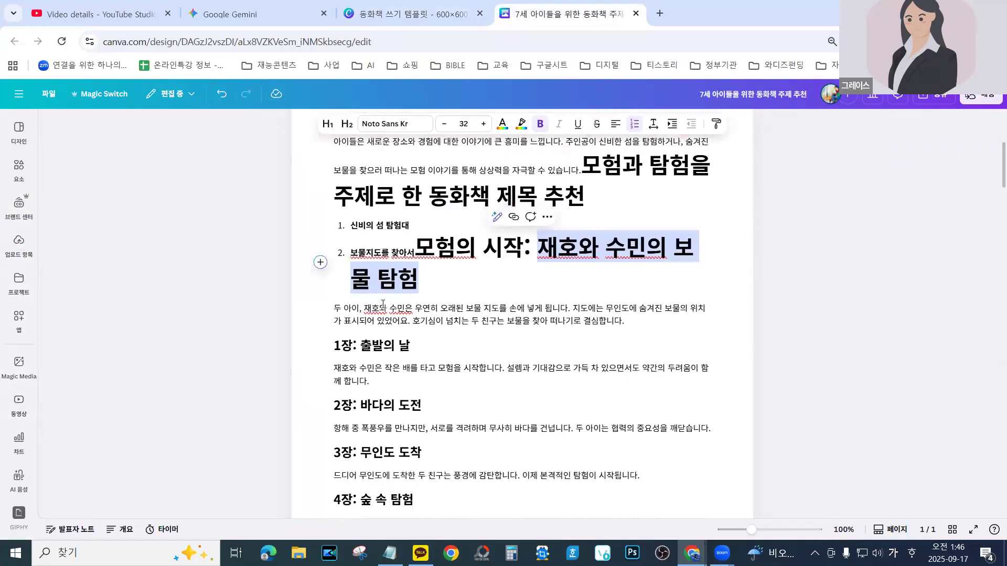
pyautogui.scroll(-14, 383, 304)
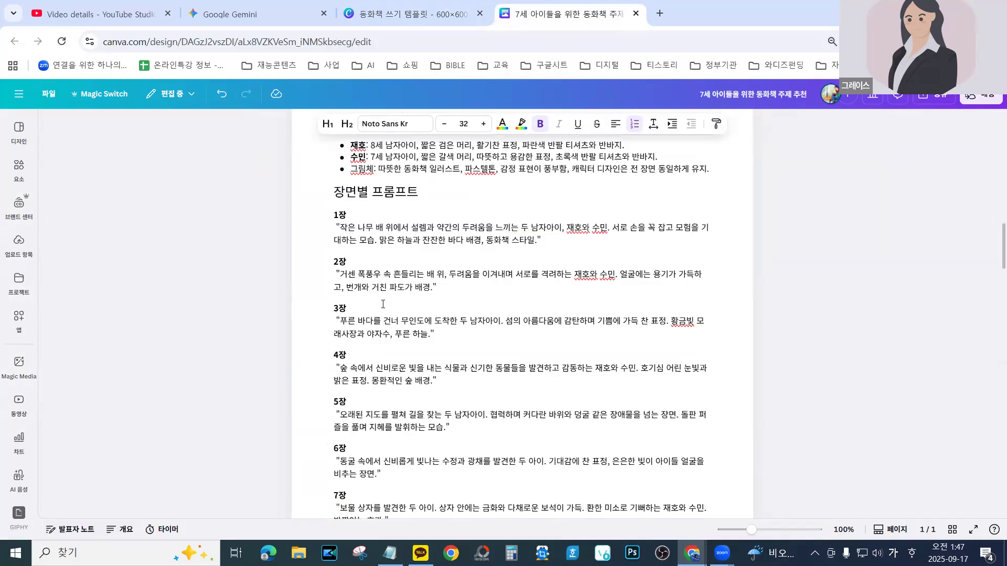
pyautogui.scroll(-5, 383, 304)
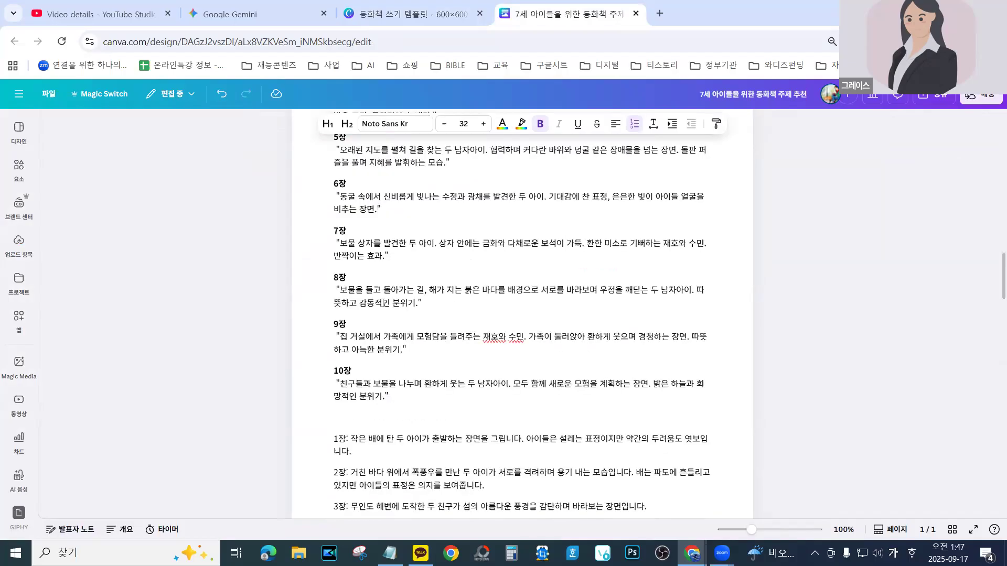
pyautogui.scroll(-4, 383, 303)
pyautogui.scroll(-10, 383, 303)
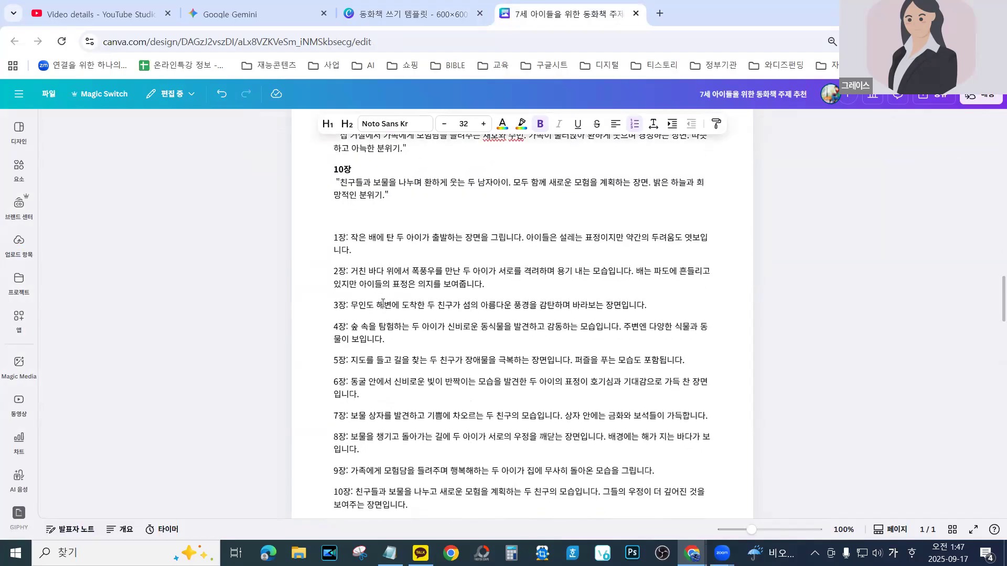
pyautogui.scroll(1, 382, 302)
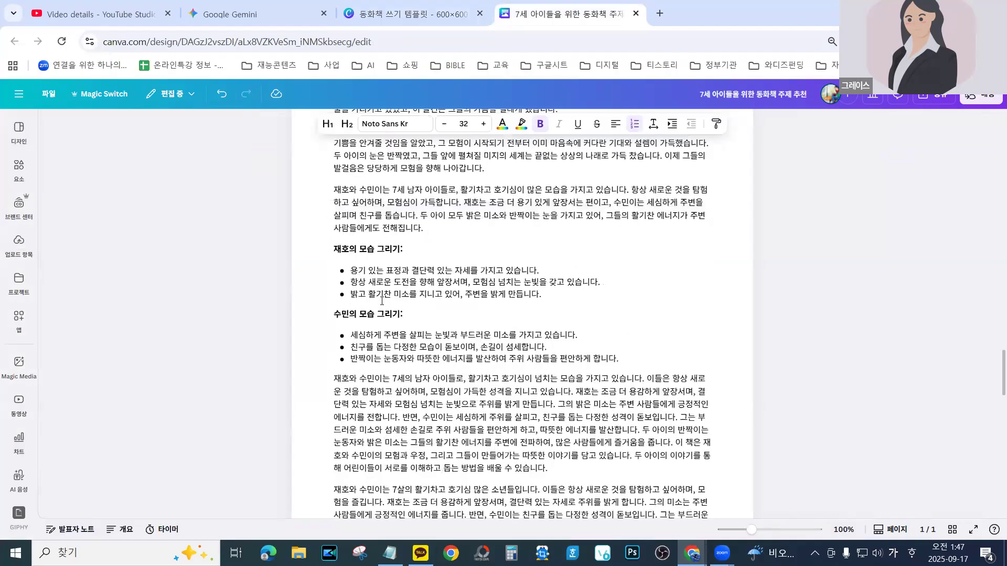
pyautogui.scroll(4, 373, 272)
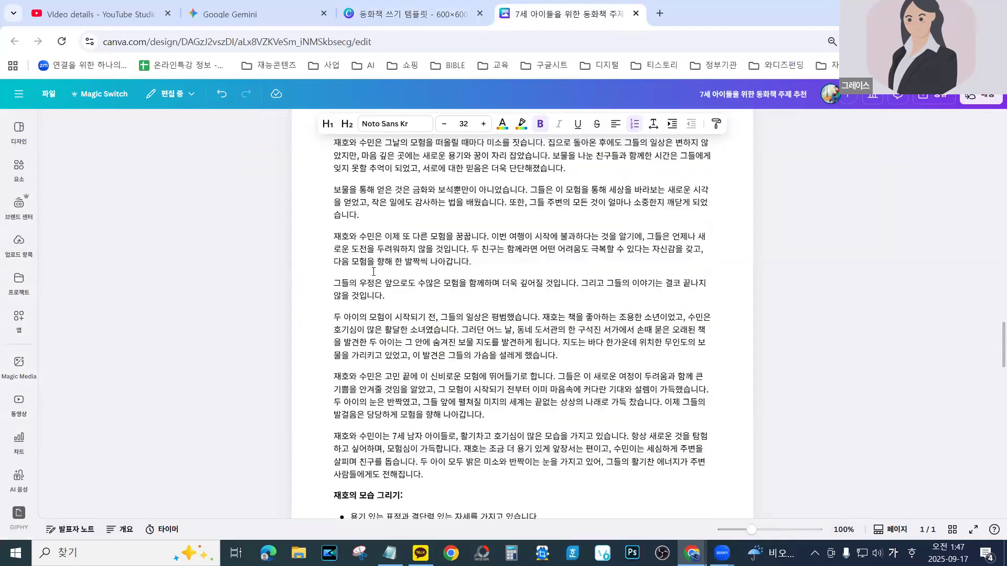
pyautogui.scroll(1, 373, 272)
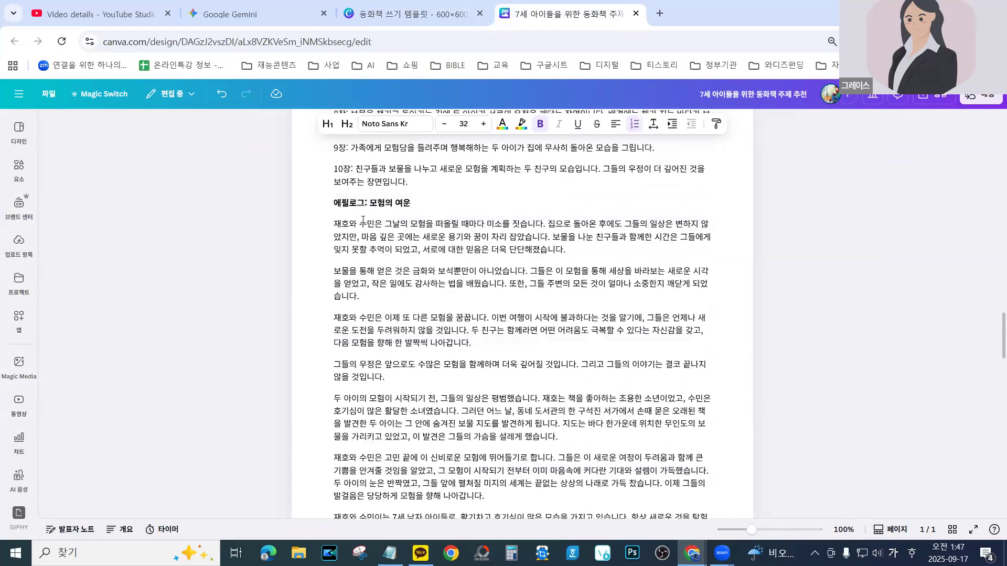
pyautogui.scroll(3, 362, 220)
pyautogui.scroll(-13, 360, 276)
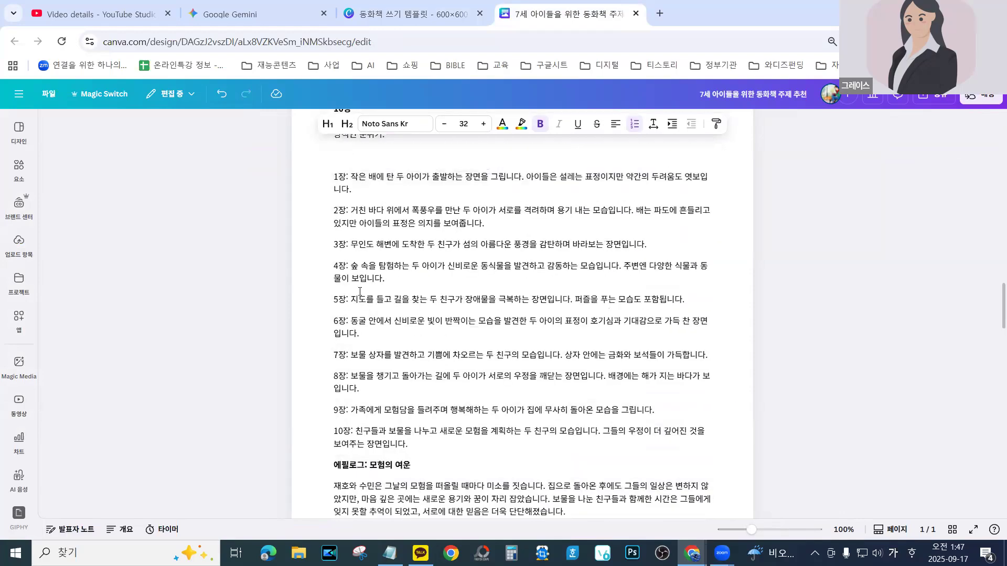
pyautogui.scroll(-15, 375, 326)
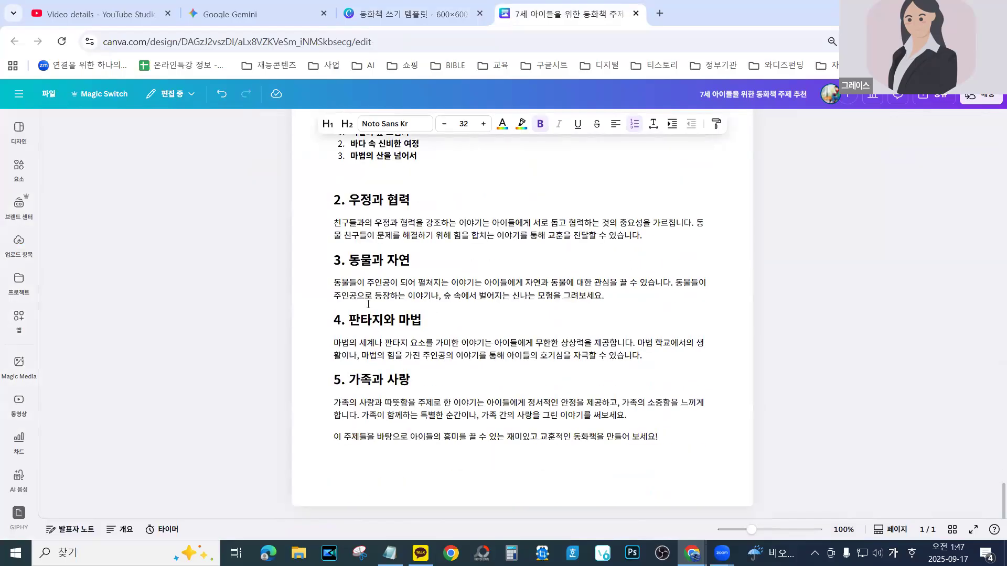
pyautogui.scroll(15, 368, 304)
pyautogui.scroll(15, 367, 283)
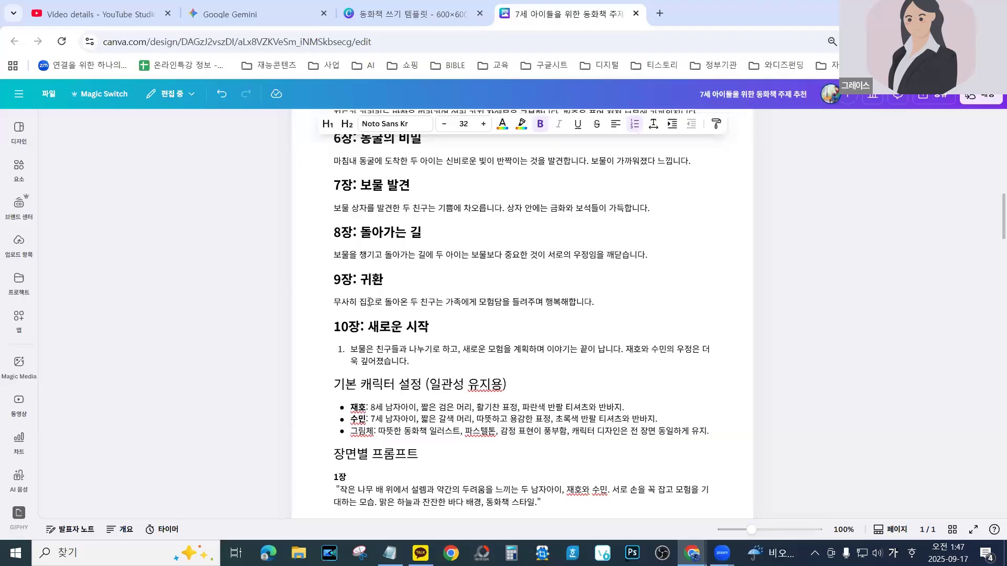
pyautogui.scroll(-3, 369, 302)
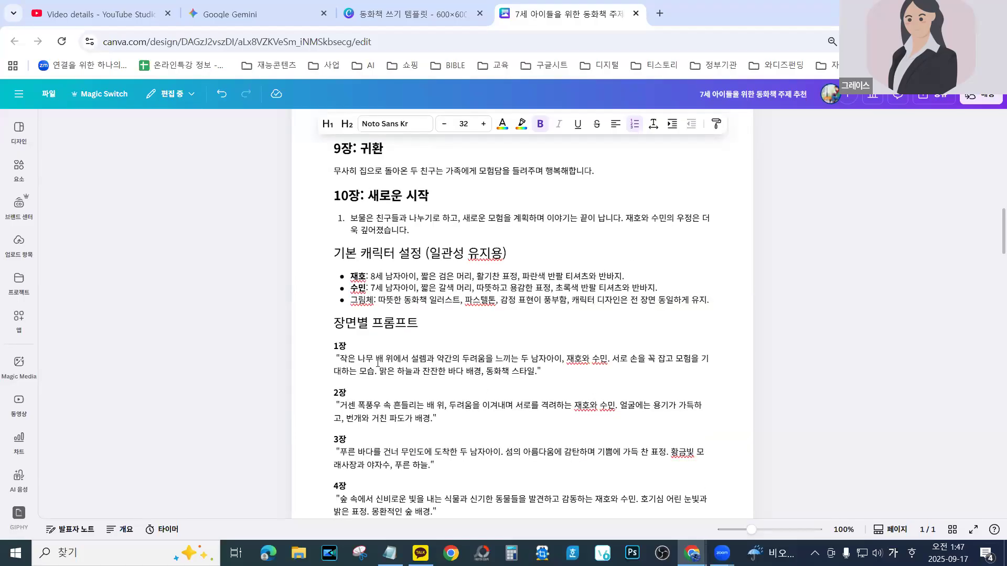
pyautogui.scroll(5, 378, 362)
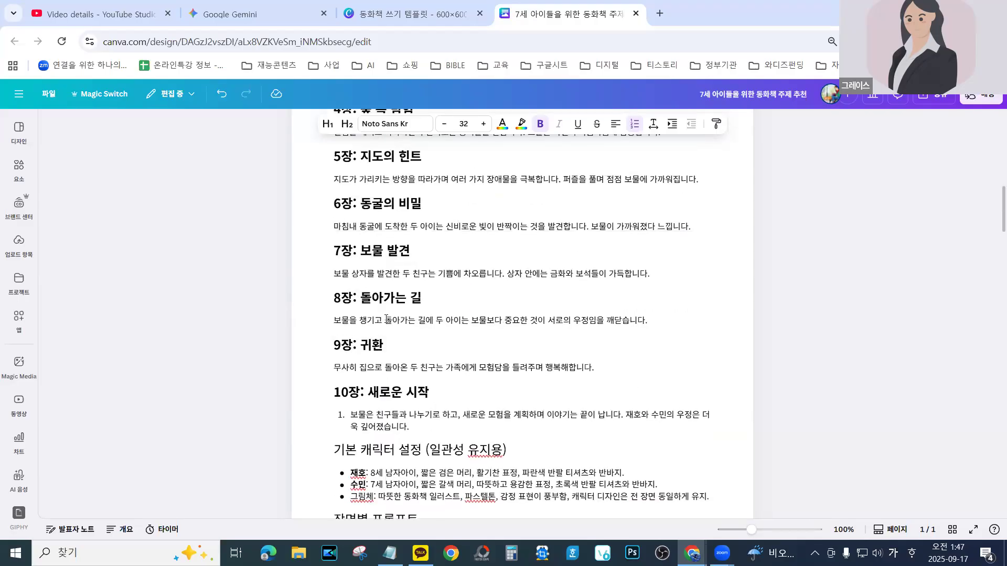
pyautogui.scroll(6, 386, 319)
pyautogui.scroll(-14, 384, 357)
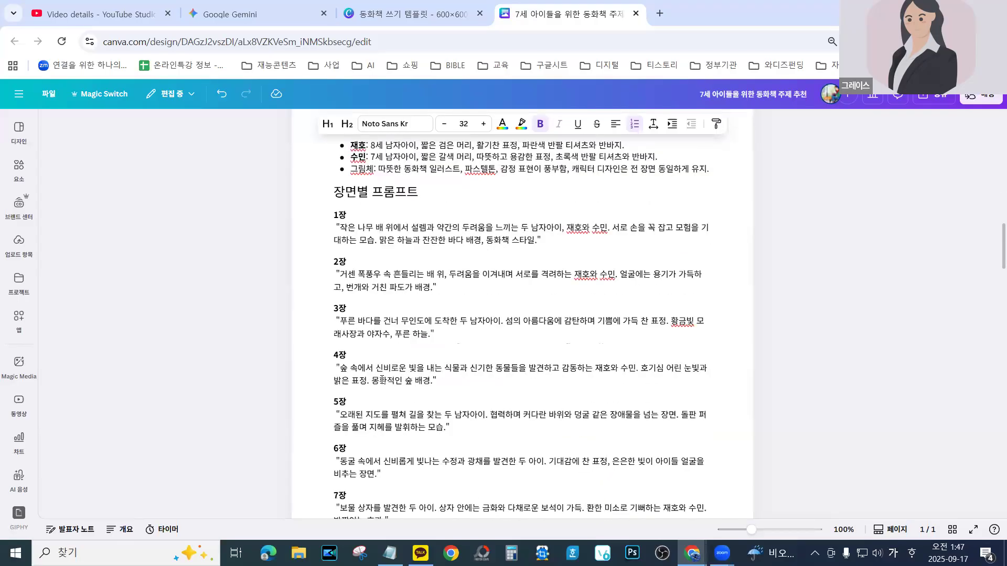
pyautogui.scroll(-8, 382, 380)
pyautogui.scroll(-12, 382, 379)
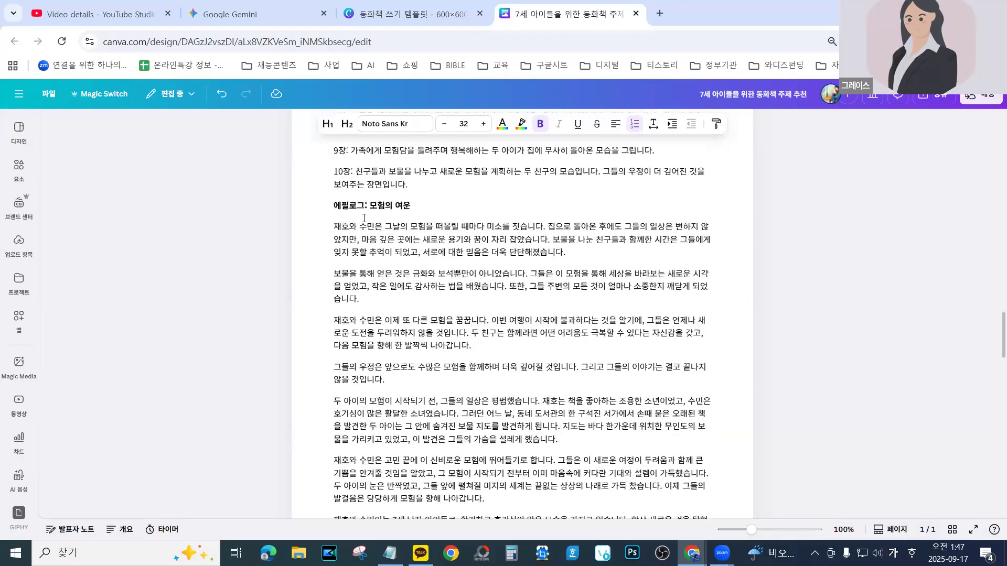
pyautogui.scroll(3, 364, 218)
pyautogui.scroll(6, 378, 323)
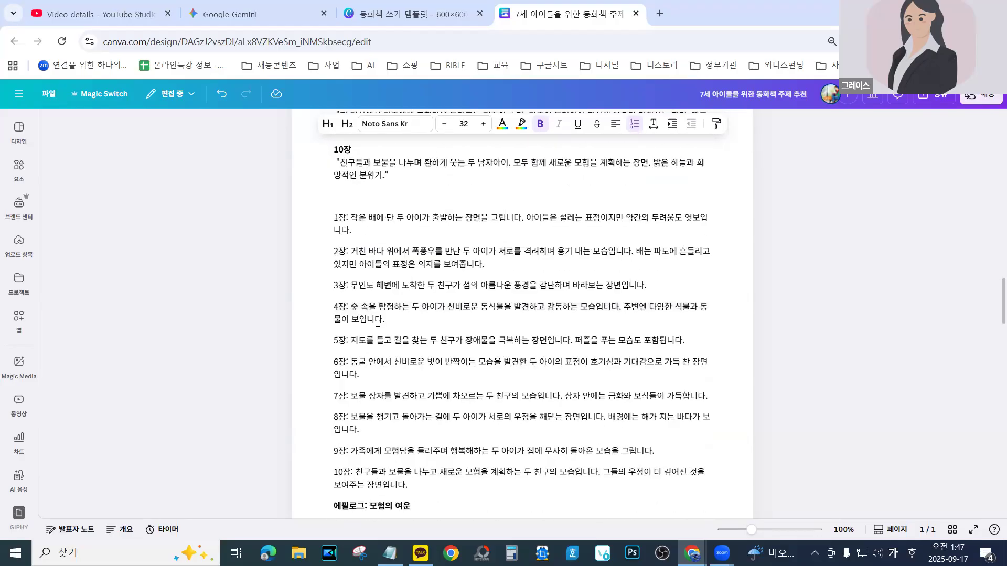
pyautogui.scroll(-20, 376, 308)
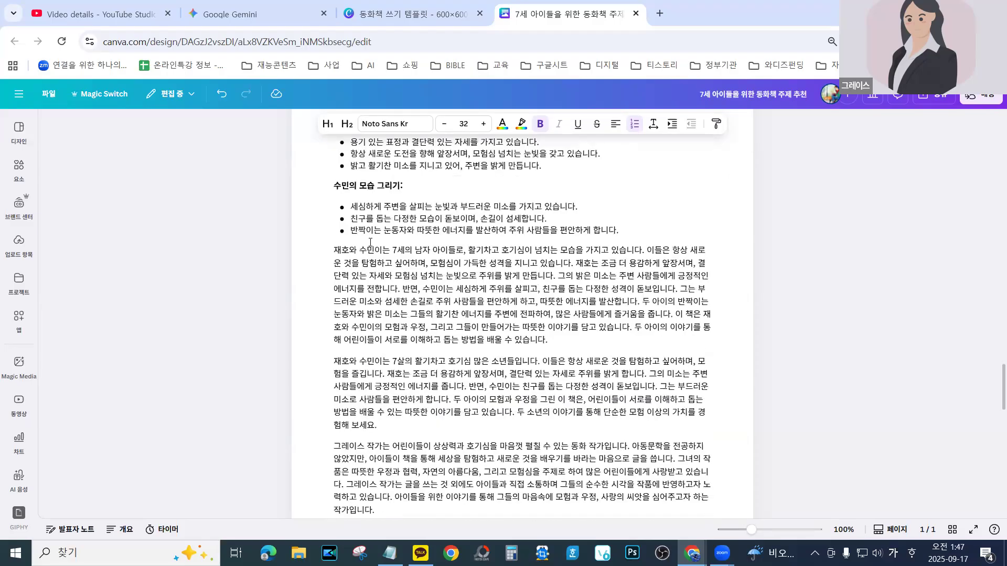
pyautogui.scroll(-6, 371, 242)
pyautogui.scroll(-7, 371, 260)
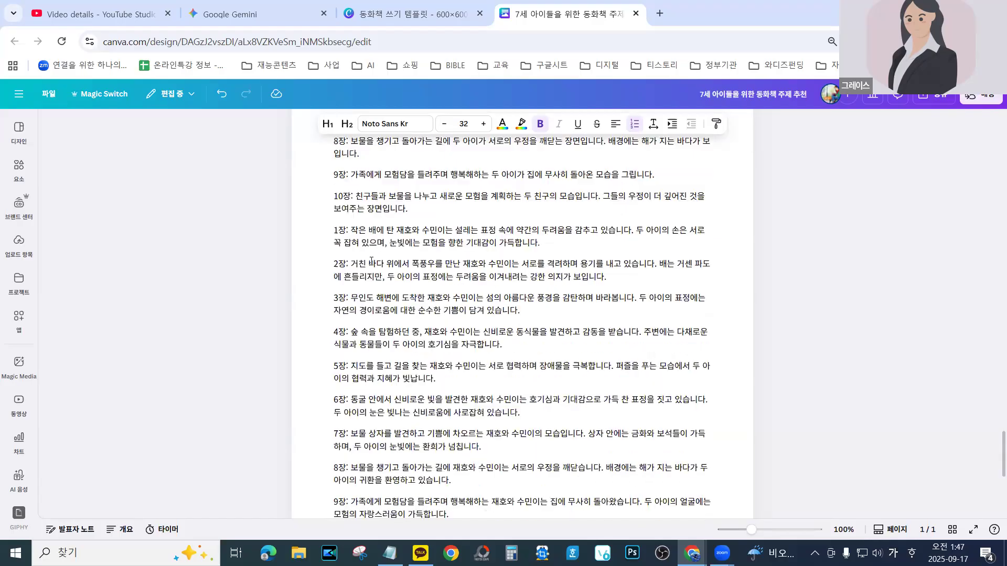
pyautogui.scroll(-10, 371, 262)
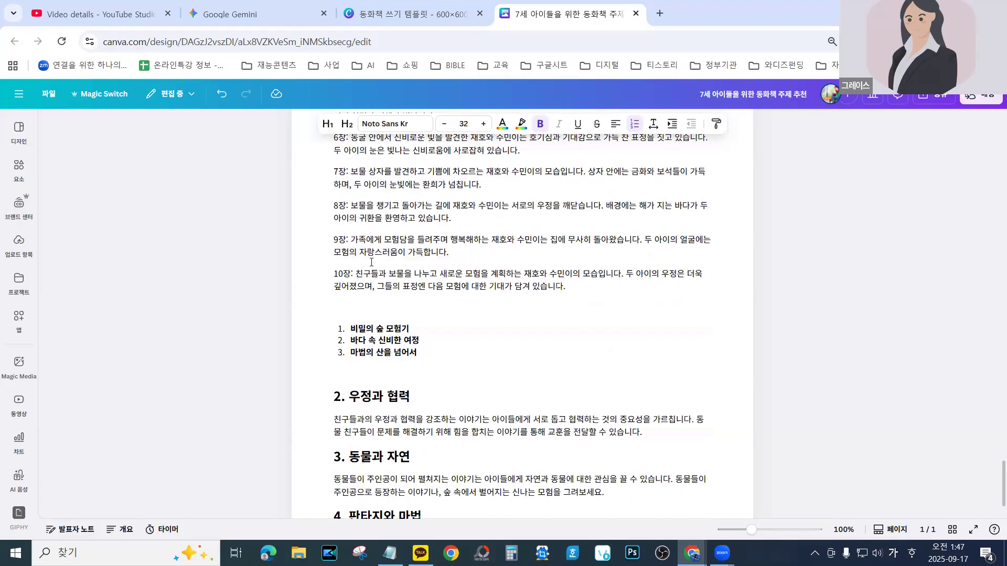
pyautogui.scroll(-4, 372, 262)
pyautogui.scroll(12, 371, 260)
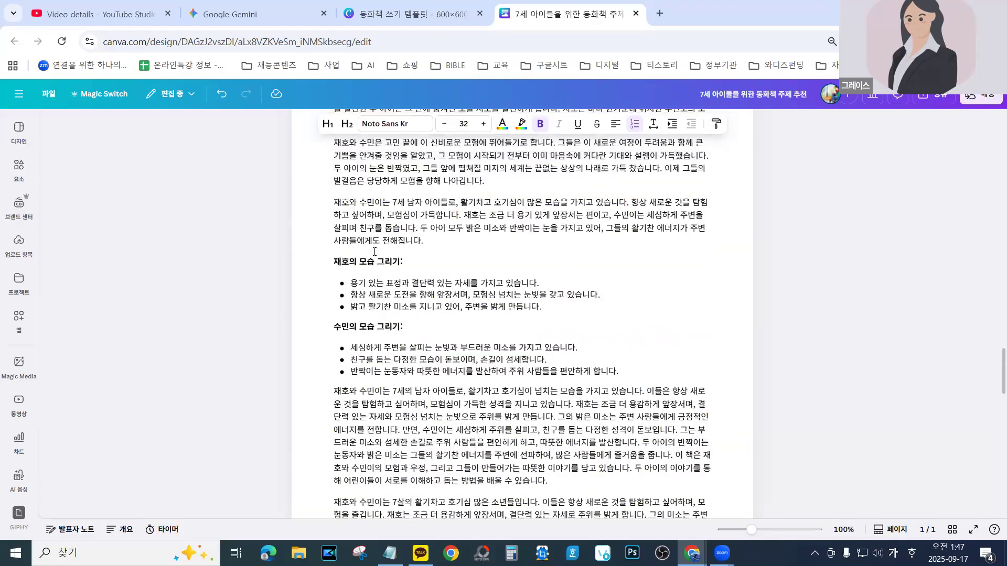
pyautogui.scroll(10, 374, 251)
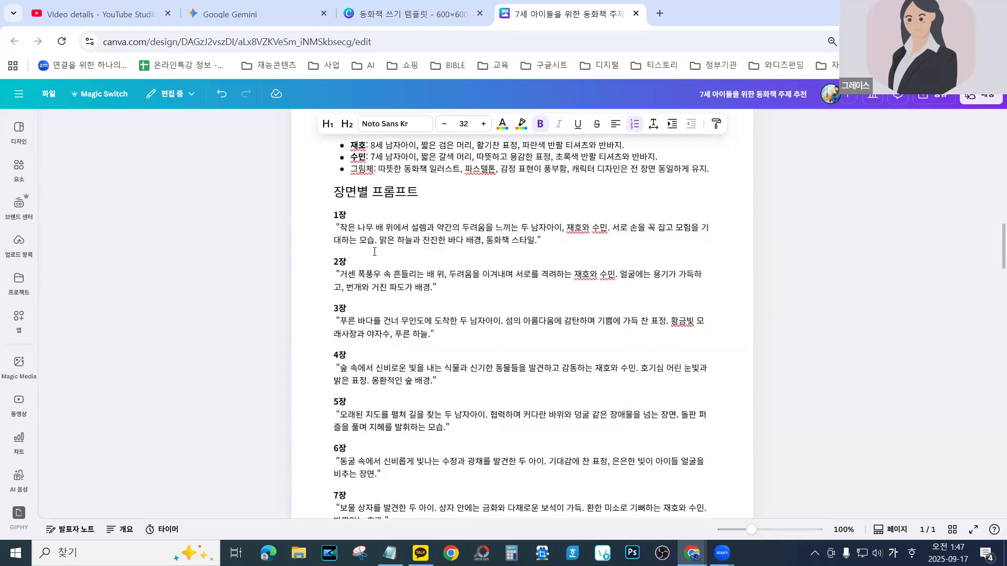
pyautogui.scroll(12, 373, 251)
pyautogui.scroll(-4, 375, 328)
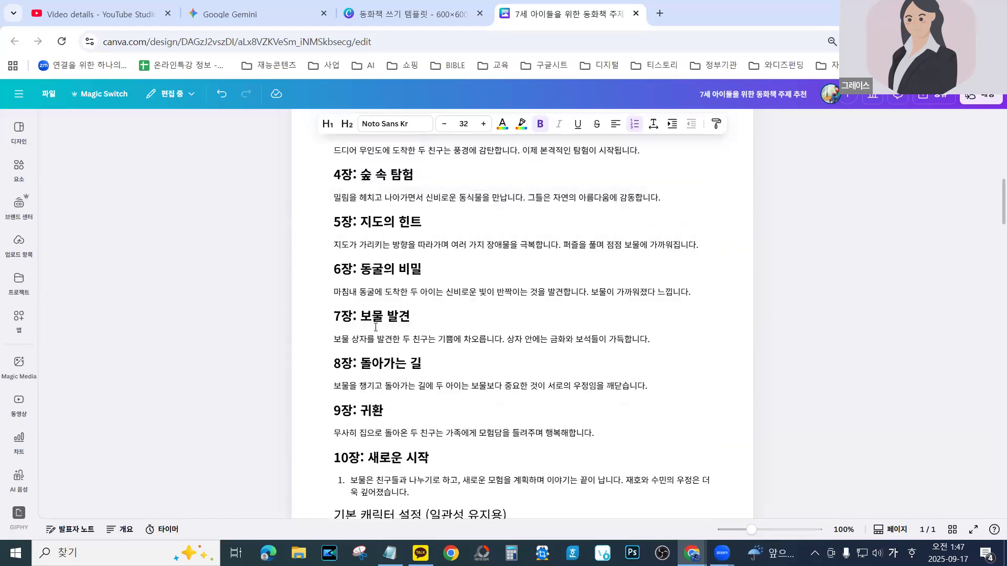
# Select the chapter headings and summaries starting from "1장: 출발의 날" and open the AI text-editing options for them
pyautogui.moveTo(322, 449); pyautogui.dragTo(333, 152)
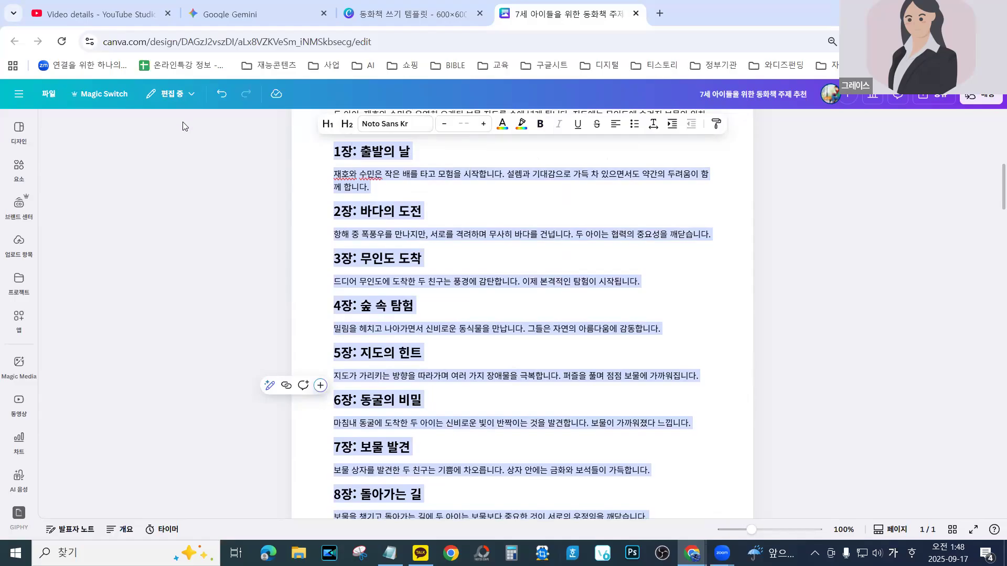
pyautogui.click(269, 387)
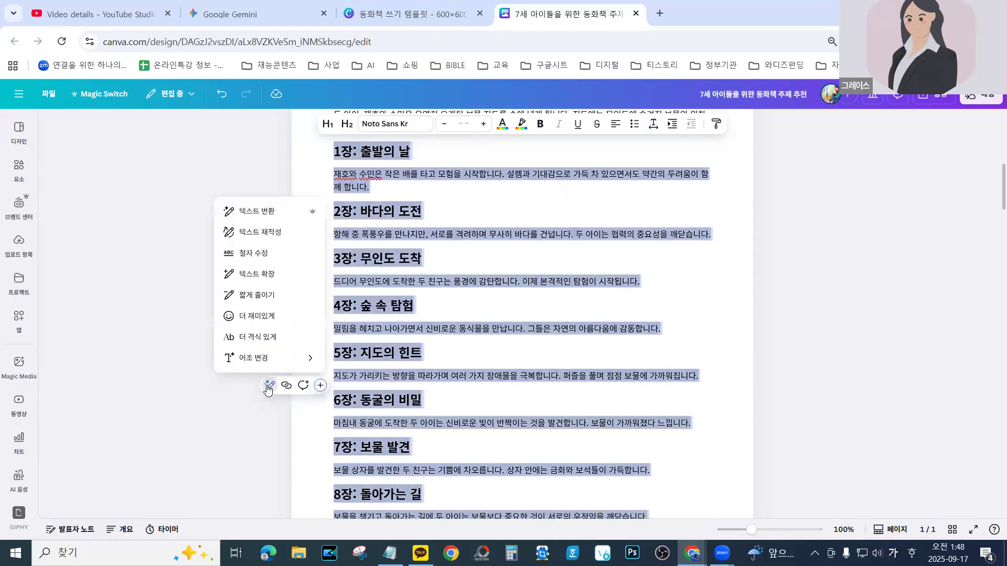
# Have the AI text transform process the selected chapters with the custom prompt "책을 펼치기 전에 매력적 문구 30자 이내로 써줘."
pyautogui.click(251, 212)
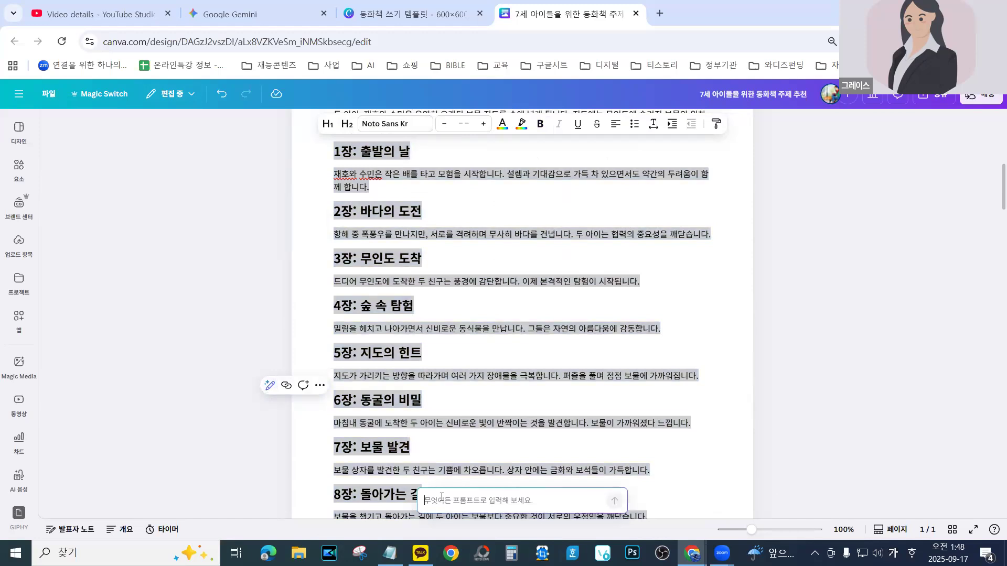
pyautogui.write('작개')
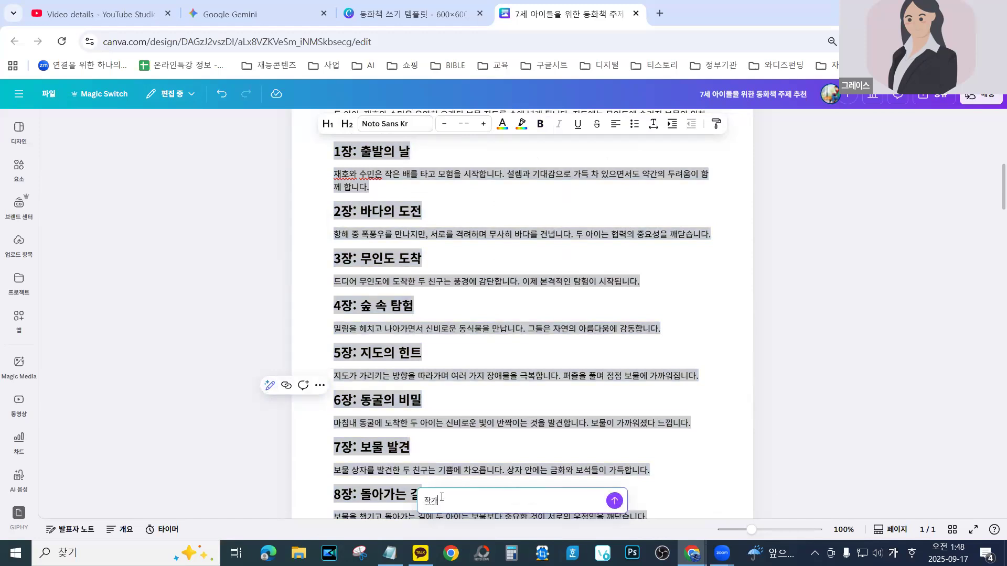
pyautogui.press('BackSpace')
pyautogui.press('BackSpace')
pyautogui.press('BackSpace')
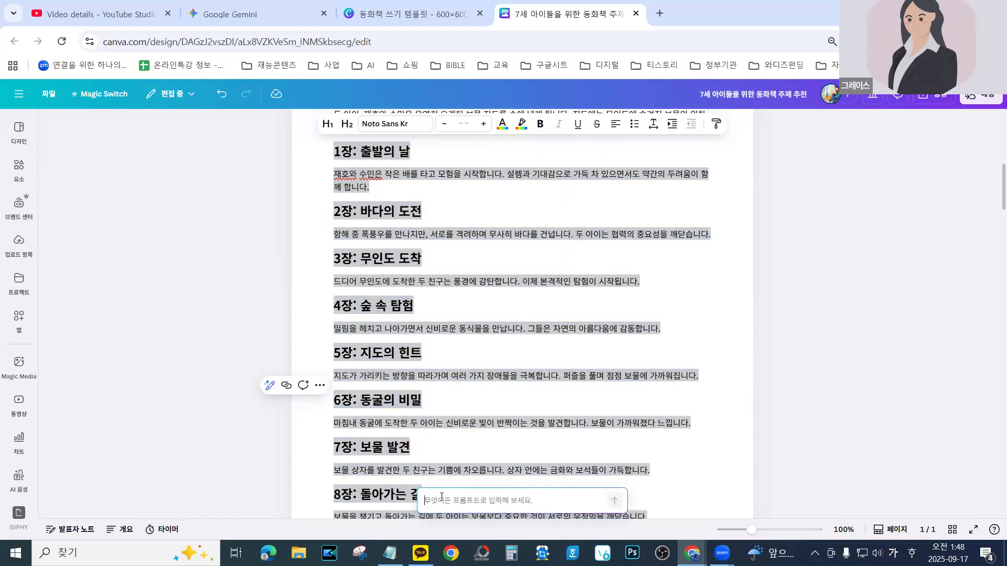
pyautogui.write('ㅈ')
pyautogui.press('BackSpace')
pyautogui.write('ㅊ')
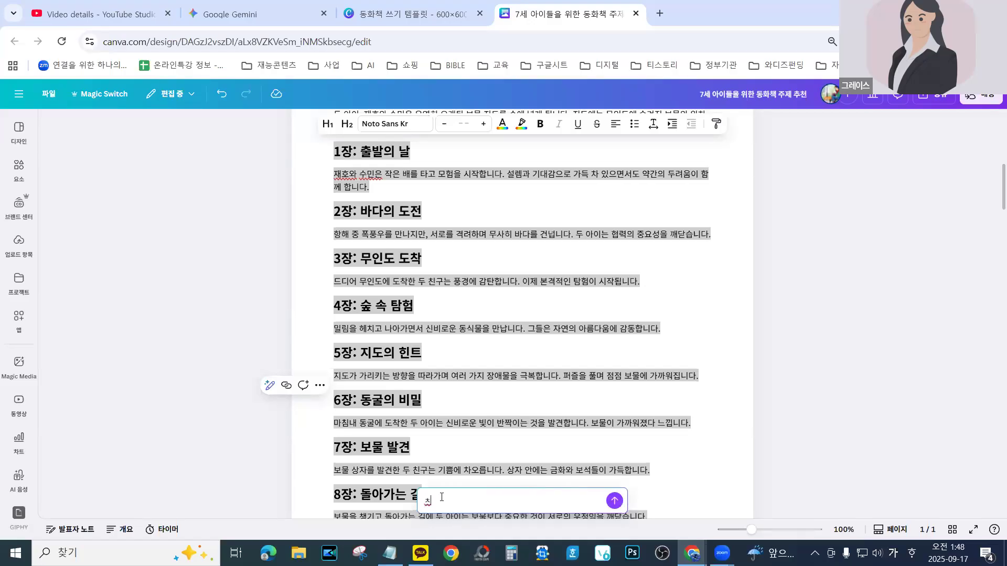
pyautogui.write('책을 ')
pyautogui.write('쓰')
pyautogui.write('ㅊ')
pyautogui.write('기 전에')
pyautogui.write(' 매려')
pyautogui.write('적 문')
pyautogui.write('구')
pyautogui.write(' 30')
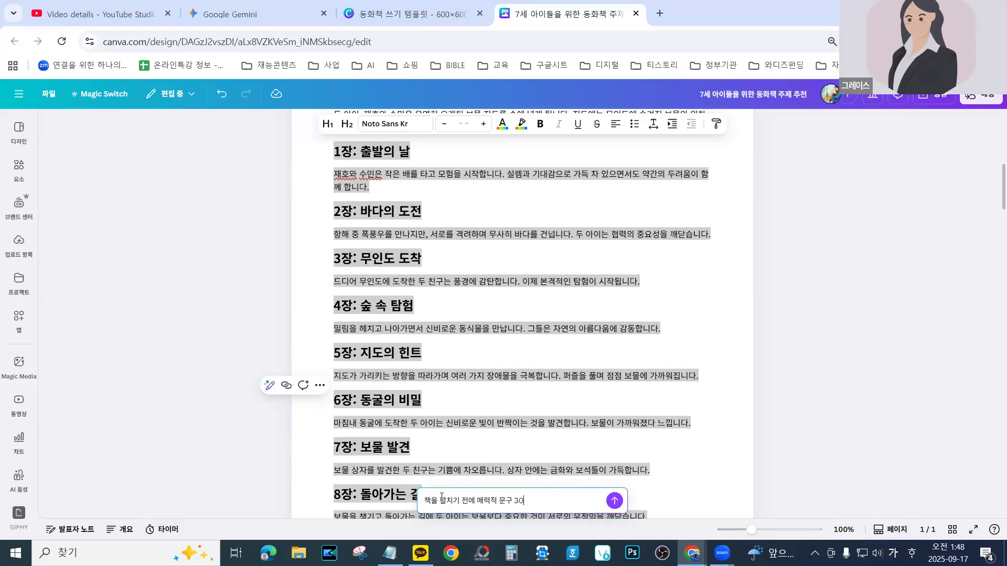
pyautogui.write('자 ㅇ')
pyautogui.write('이내로')
pyautogui.write(' 서쥐')
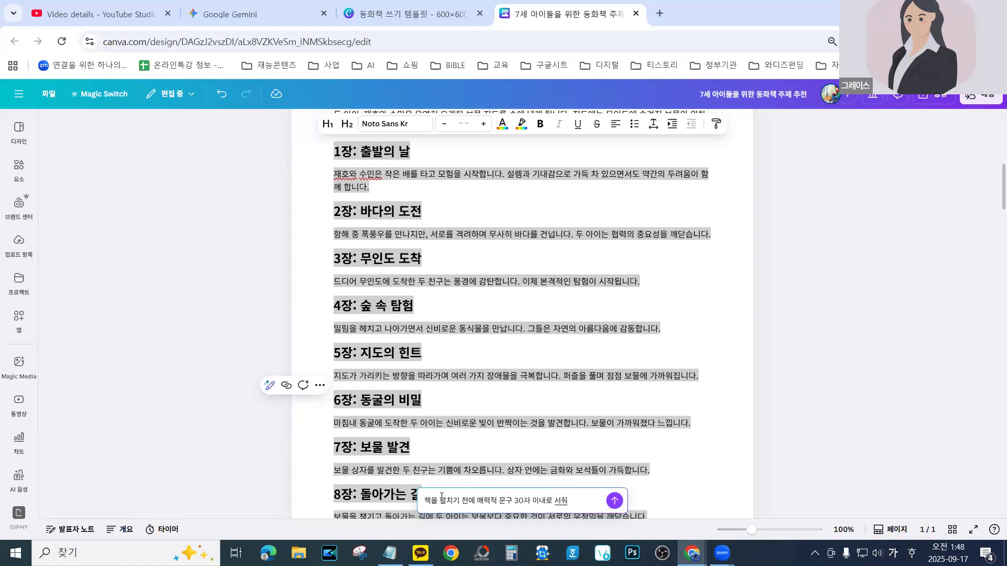
pyautogui.press('BackSpace')
pyautogui.press('BackSpace')
pyautogui.press('BackSpace')
pyautogui.write('써줘.')
pyautogui.press('Return')
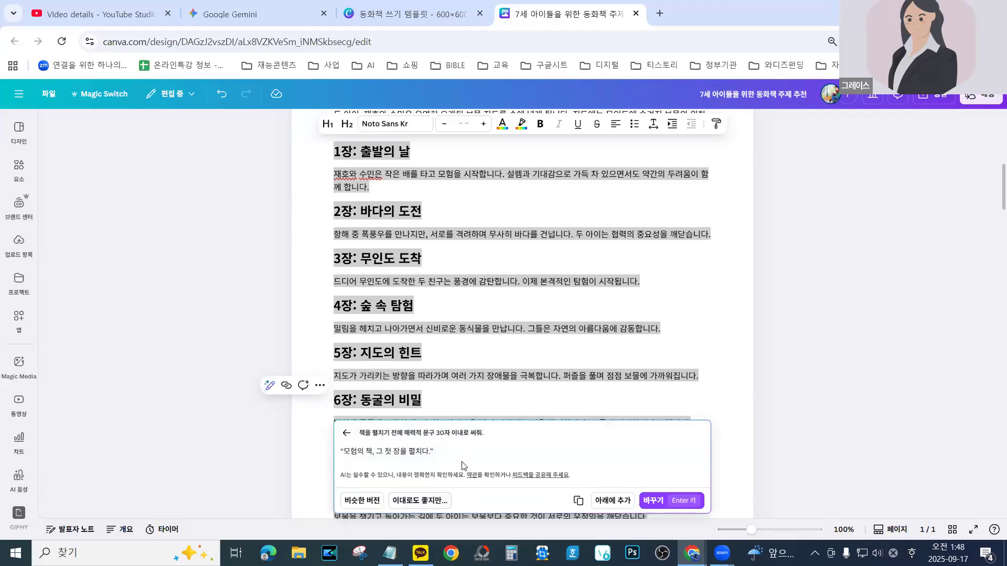
# Add the generated short phrase below the selected chapter text, keeping the original chapters
pyautogui.scroll(-2, 466, 409)
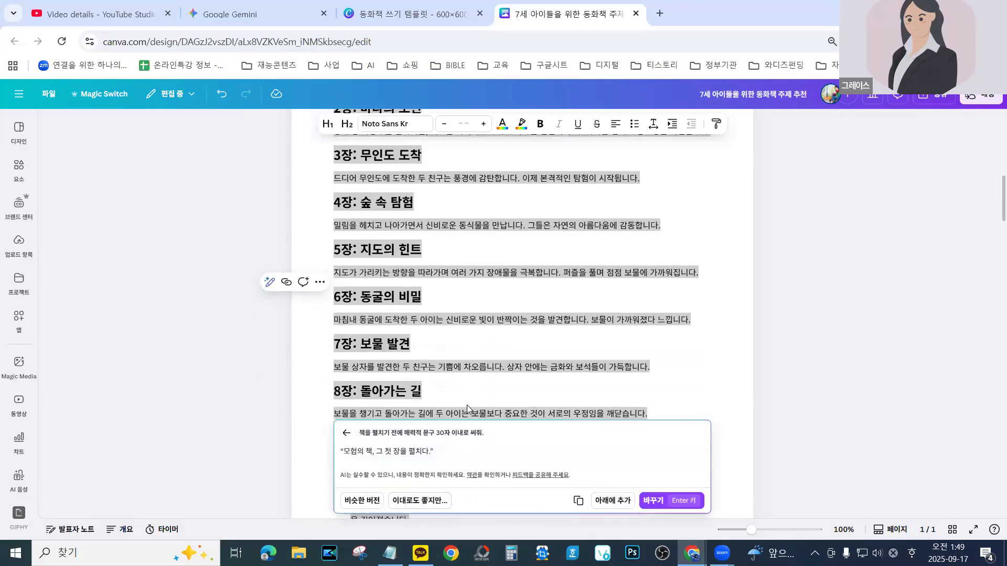
pyautogui.scroll(-3, 467, 405)
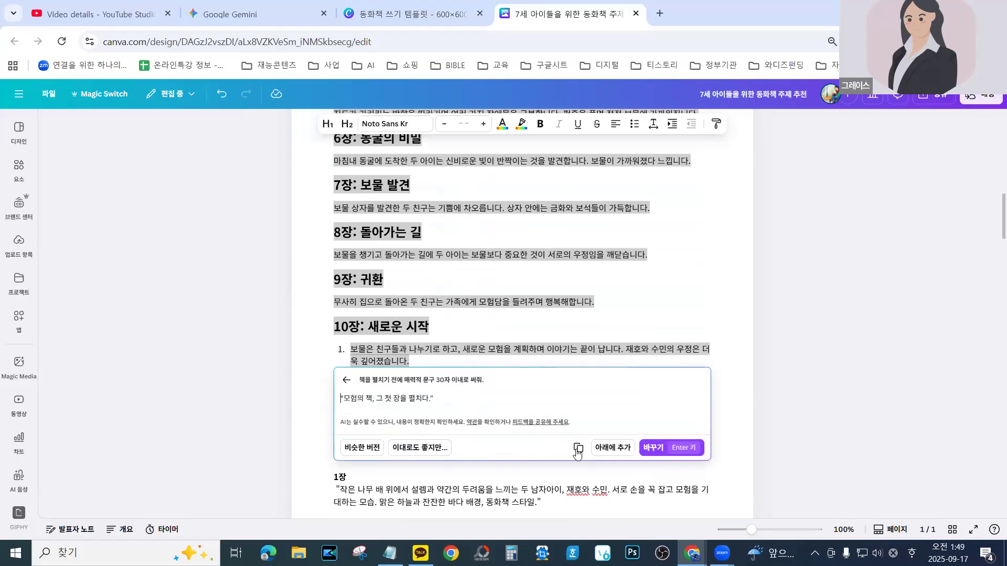
pyautogui.click(611, 449)
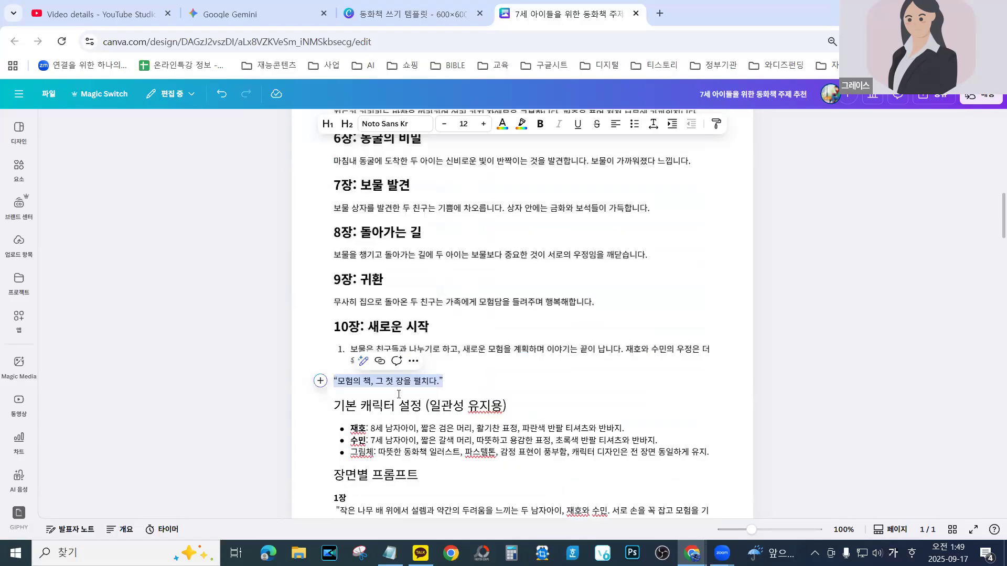
# Copy the phrase "모험의 책, 그 첫 장을 펼치다." below chapter 10 of the story document
pyautogui.scroll(-1, 396, 389)
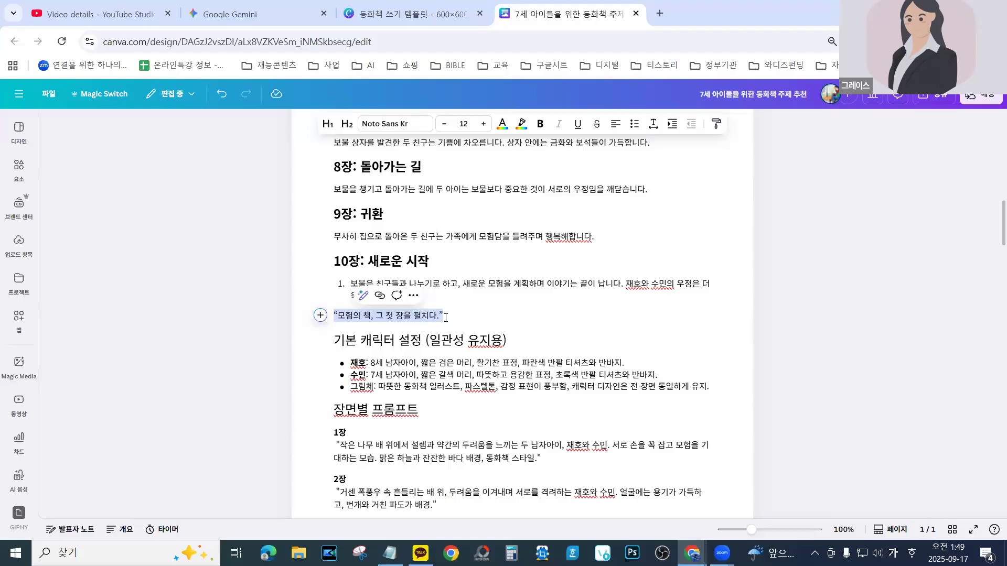
pyautogui.moveTo(439, 315); pyautogui.dragTo(335, 314)
pyautogui.rightClick(366, 318)
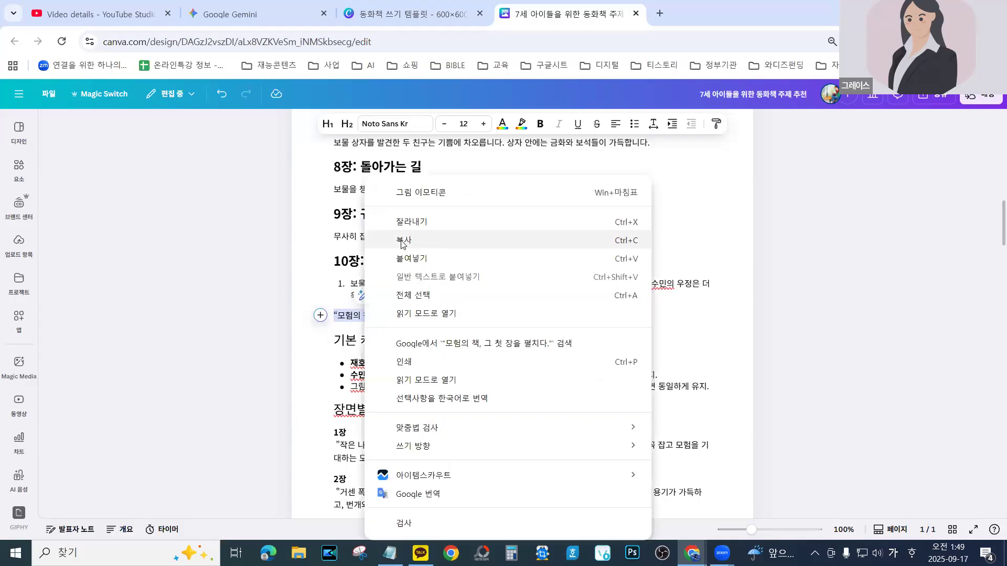
pyautogui.click(405, 245)
# Switch to the storybook template and replace the page 1 heading "책을 펼쳐 보세요" with the copied phrase
pyautogui.click(387, 15)
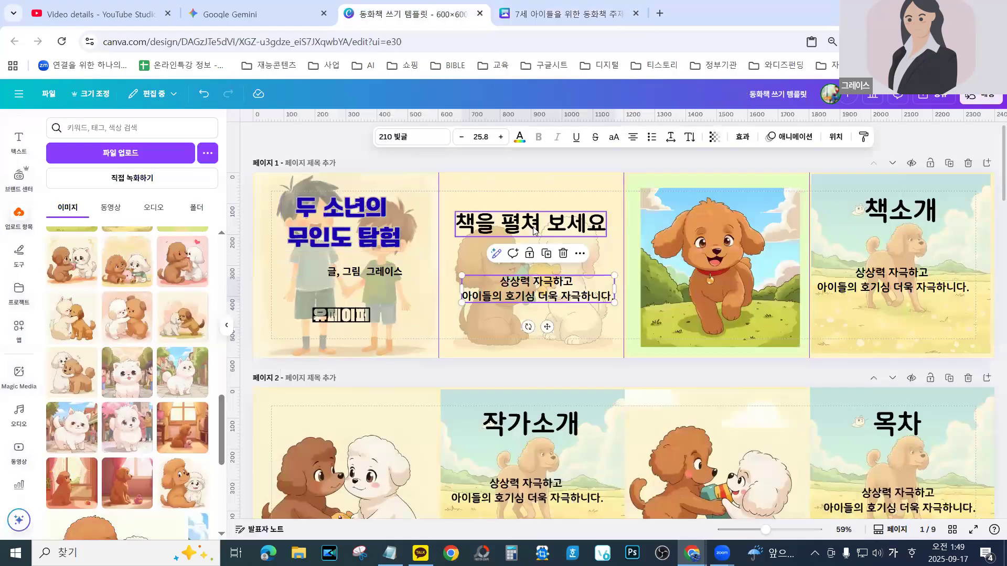
pyautogui.click(534, 231)
pyautogui.click(543, 226)
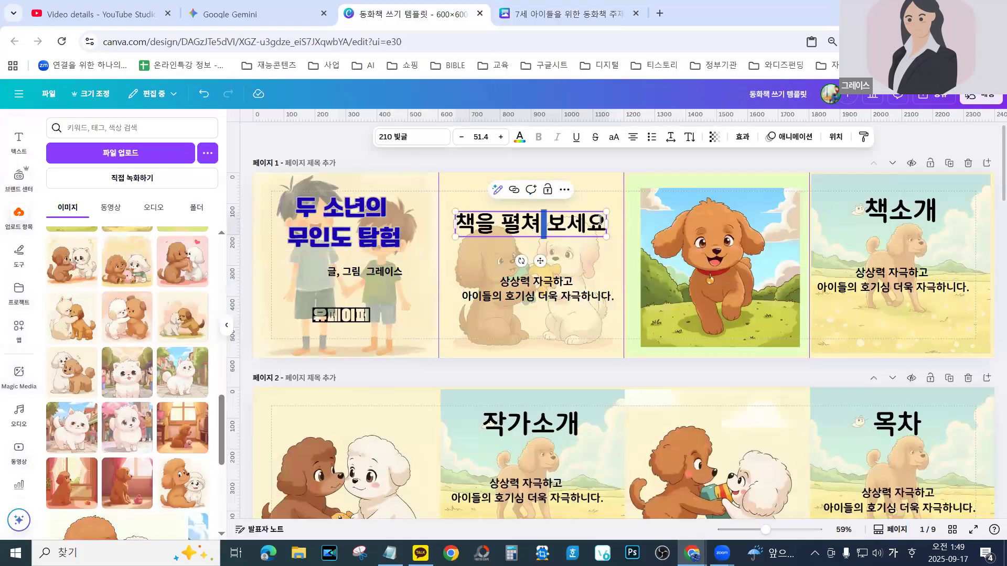
pyautogui.moveTo(601, 220); pyautogui.dragTo(454, 222)
pyautogui.hotkey('ctrl', 'v')
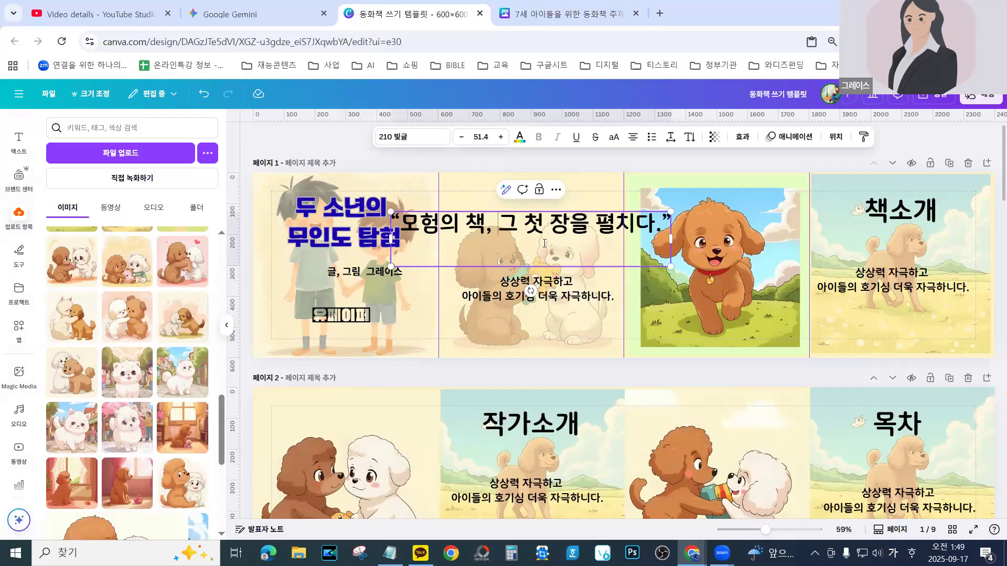
# Break the pasted heading onto two lines after "모험의 책," and change its ending to "펼치며."
pyautogui.press('Return')
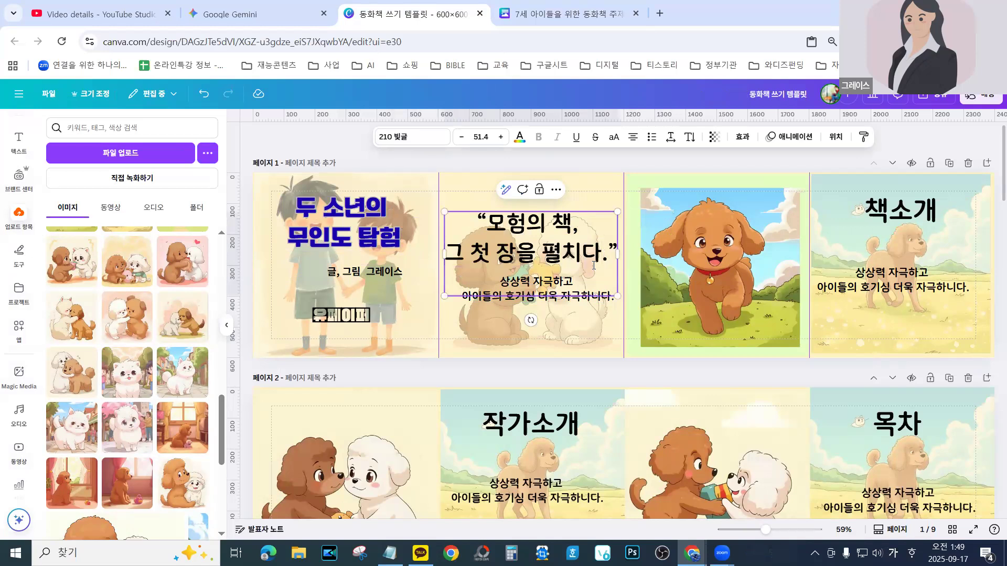
pyautogui.press('BackSpace')
pyautogui.write('며')
# Scale the two-line heading down to a font size of about 36 and centre it above the subtitle in its panel
pyautogui.moveTo(617, 296); pyautogui.dragTo(568, 258)
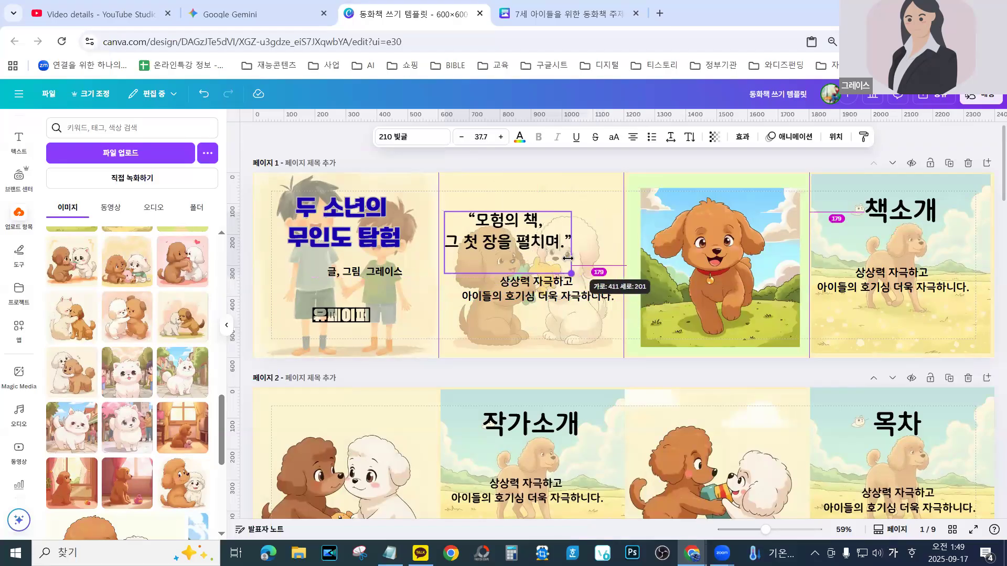
pyautogui.click(503, 237)
pyautogui.moveTo(501, 236); pyautogui.dragTo(524, 226)
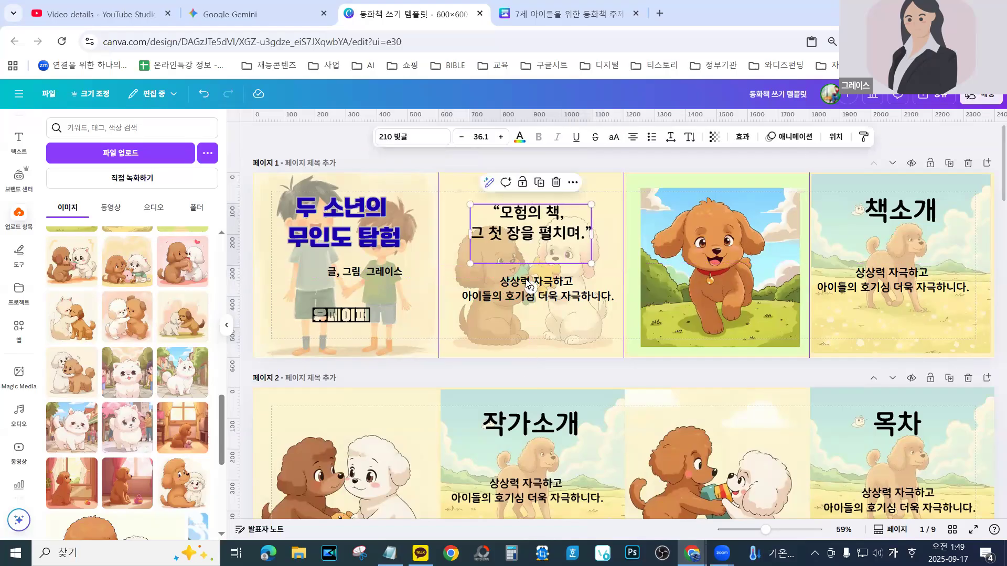
# In the story document, run a custom AI transform on the chapters and phrase: "책을 펼치기 직전 호기심을 자극해서 책장을 넘기고 싶도록 후킹한 글 200자 써줘."
pyautogui.click(491, 297)
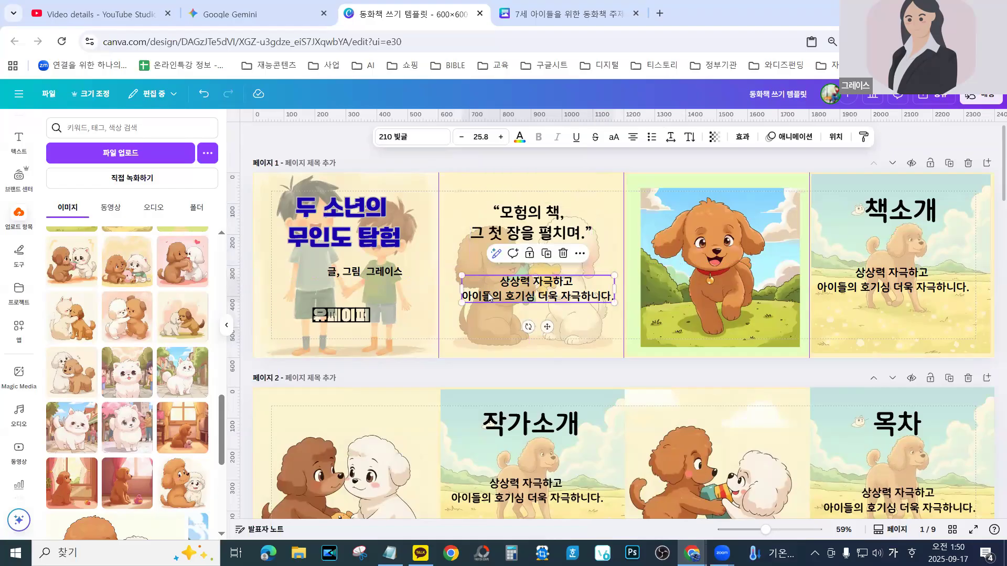
pyautogui.click(519, 15)
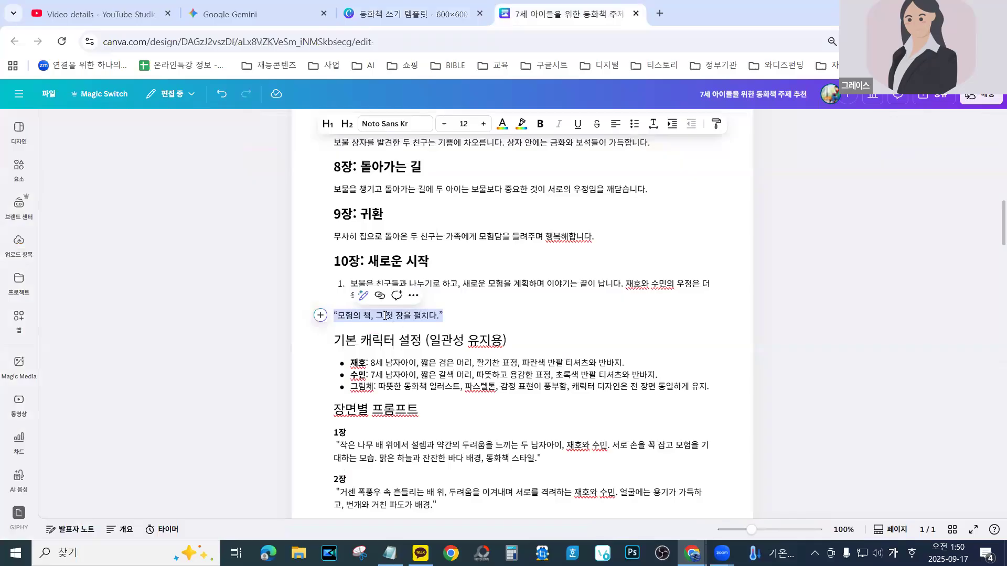
pyautogui.moveTo(472, 315); pyautogui.dragTo(319, 155)
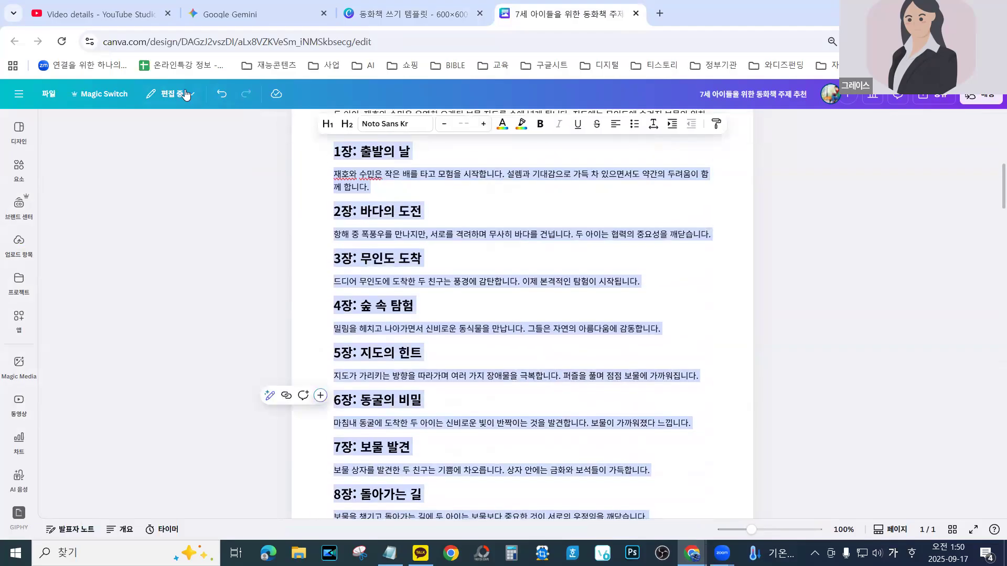
pyautogui.click(268, 395)
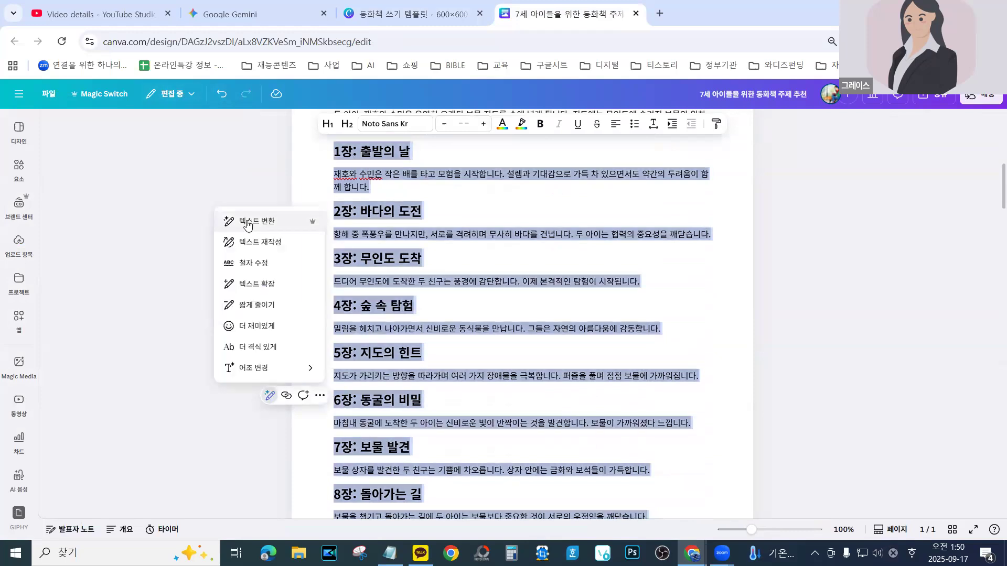
pyautogui.click(248, 223)
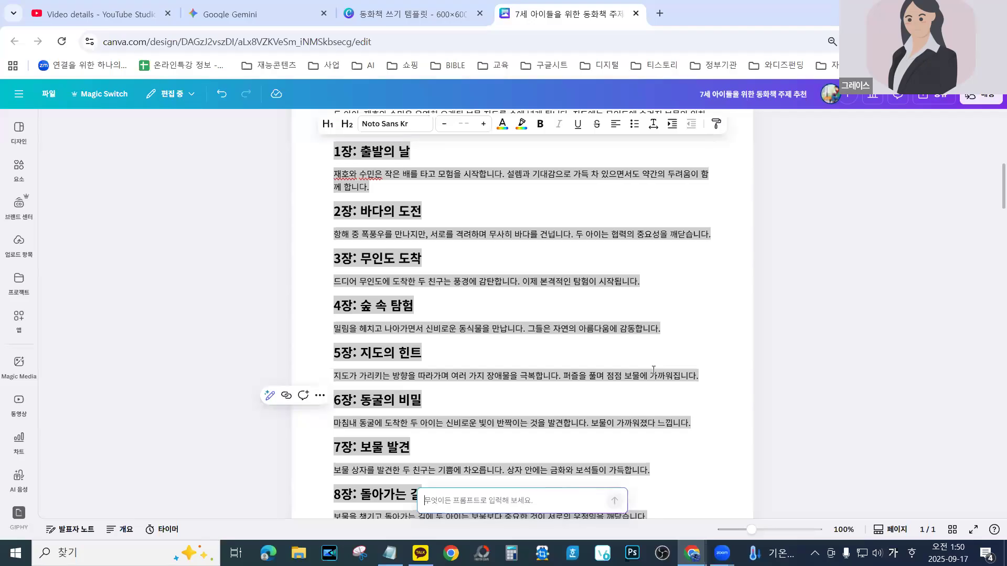
pyautogui.write('책의')
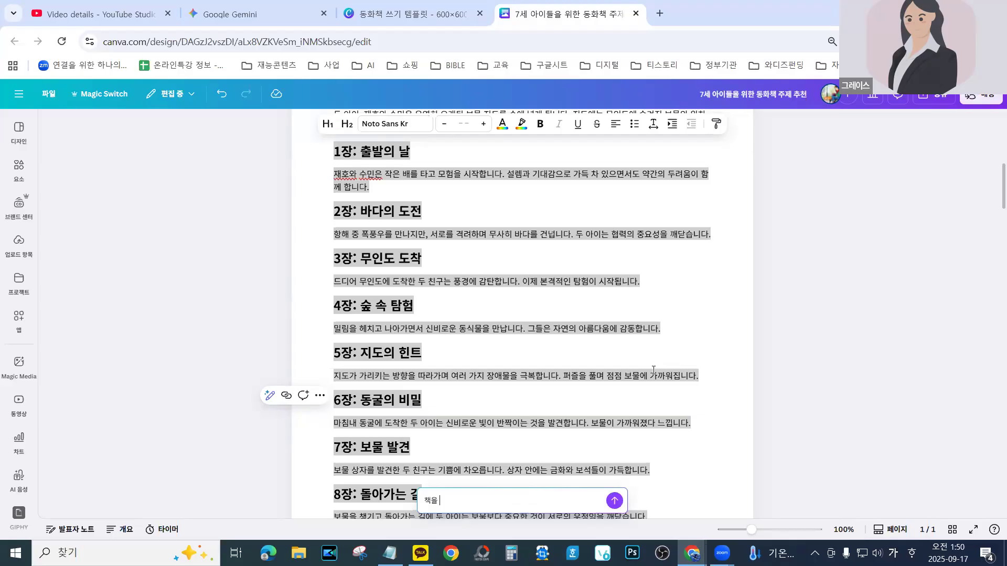
pyautogui.write(' 펴ㅊ기 직지ㄴ 호기시ㅁ을 자그ㄱ해서')
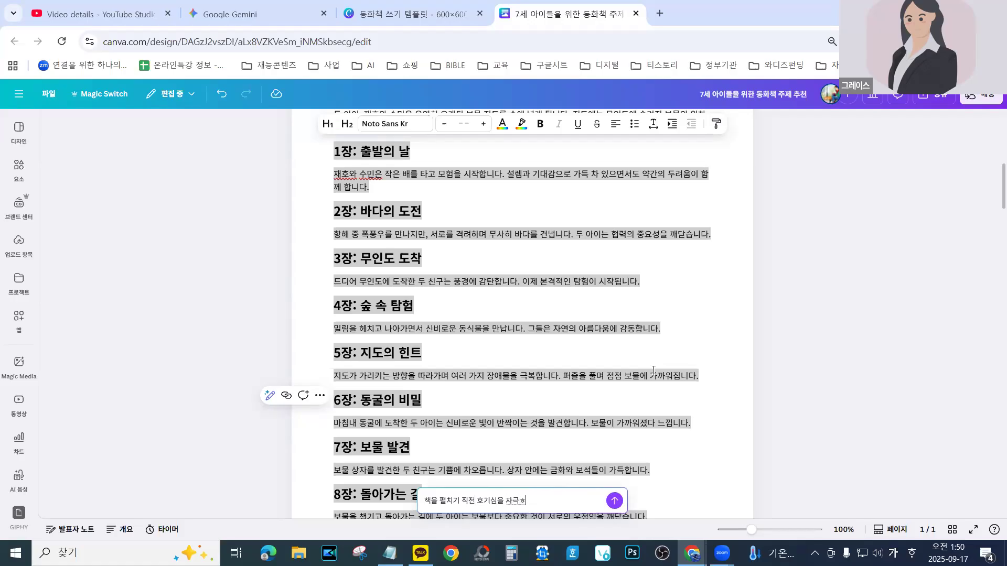
pyautogui.write(' 채ㄱ을 ㄴㅓㅁ기고 ㅅ')
pyautogui.press('BackSpace')
pyautogui.press('BackSpace')
pyautogui.press('BackSpace')
pyautogui.press('BackSpace')
pyautogui.press('BackSpace')
pyautogui.press('BackSpace')
pyautogui.write('장을 ㄴ')
pyautogui.write('ㅓㅁ기')
pyautogui.write('고 싶')
pyautogui.write('도록')
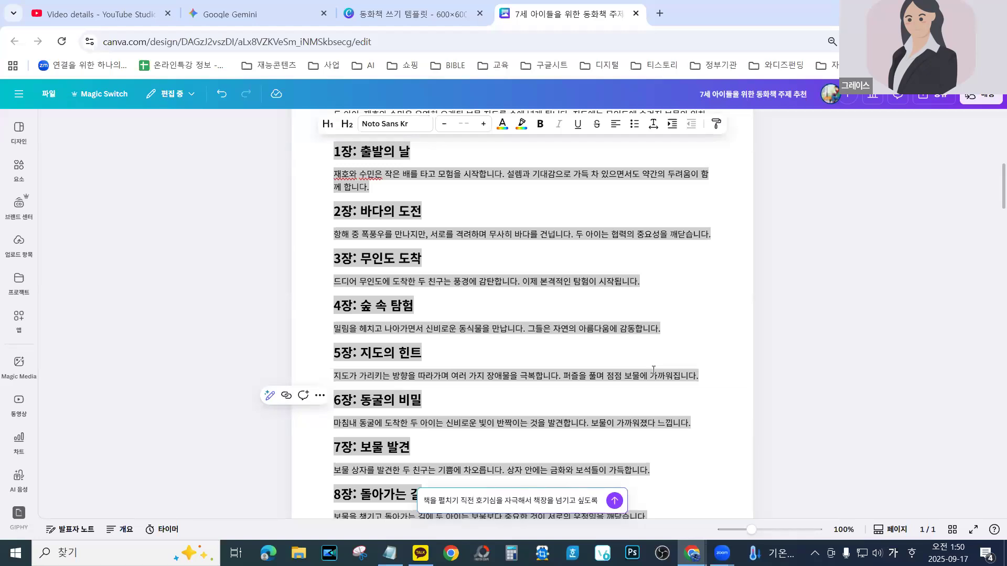
pyautogui.write(' 후')
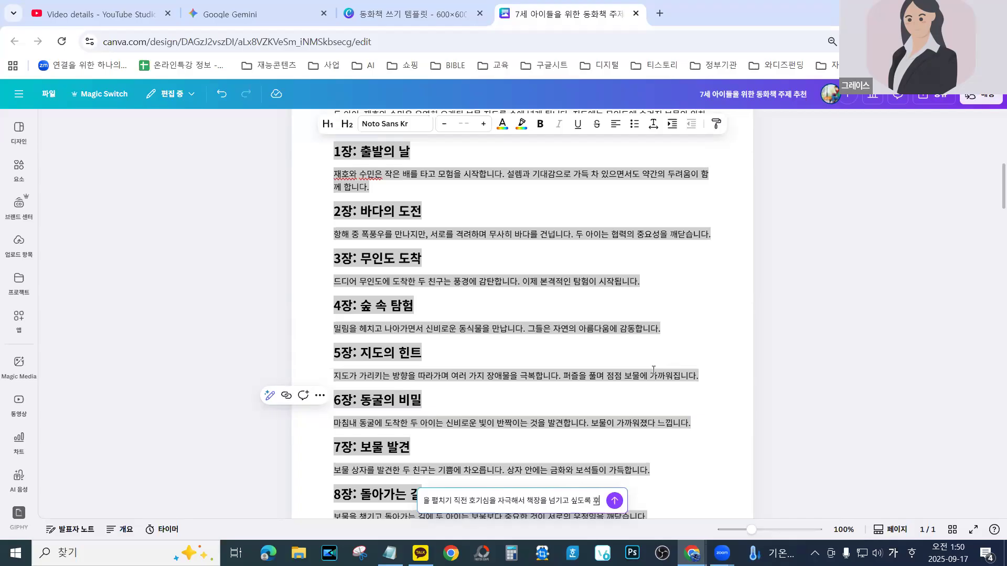
pyautogui.write('킹한 글')
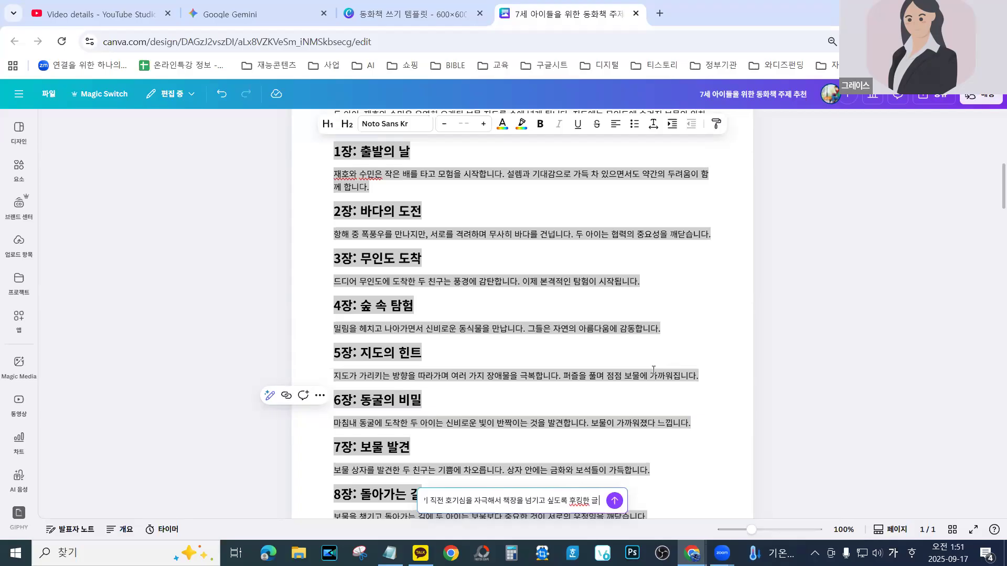
pyautogui.write(' 2')
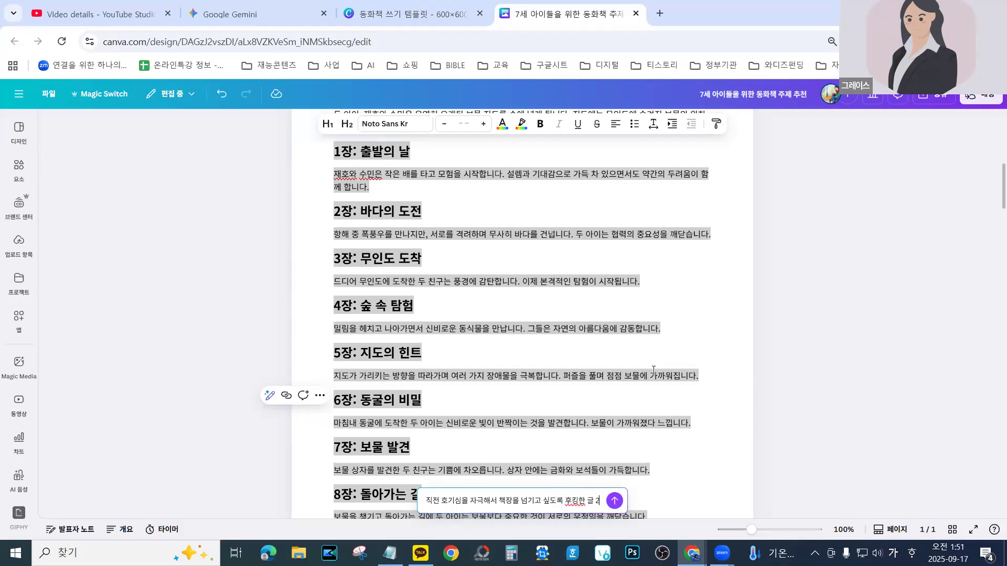
pyautogui.write('00자 써')
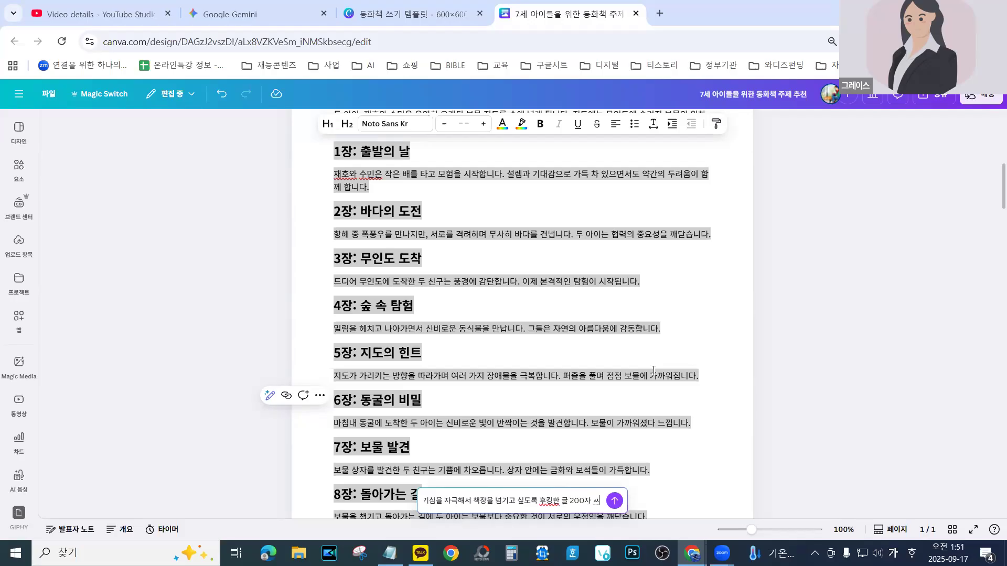
pyautogui.write('줘')
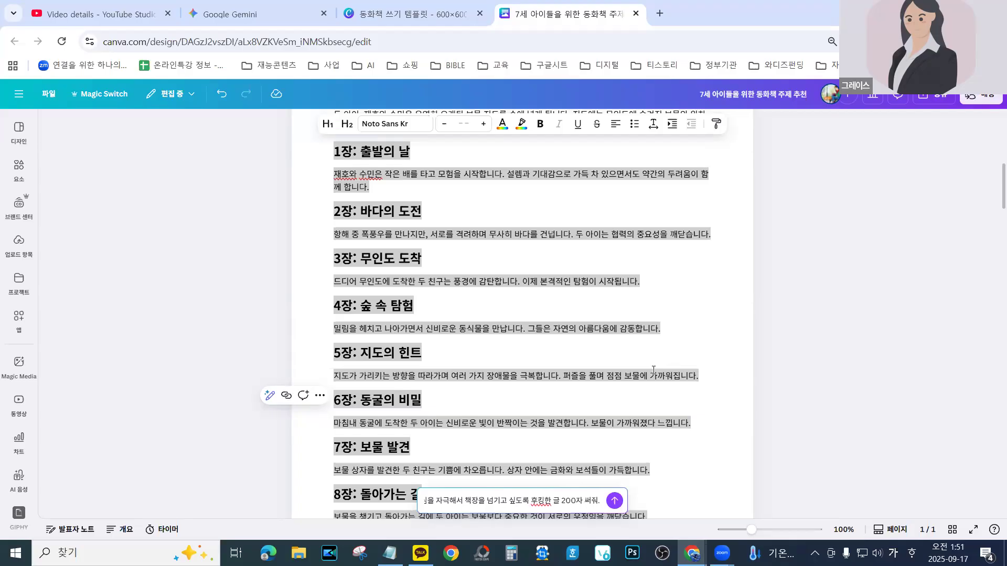
pyautogui.write('.')
pyautogui.press('Return')
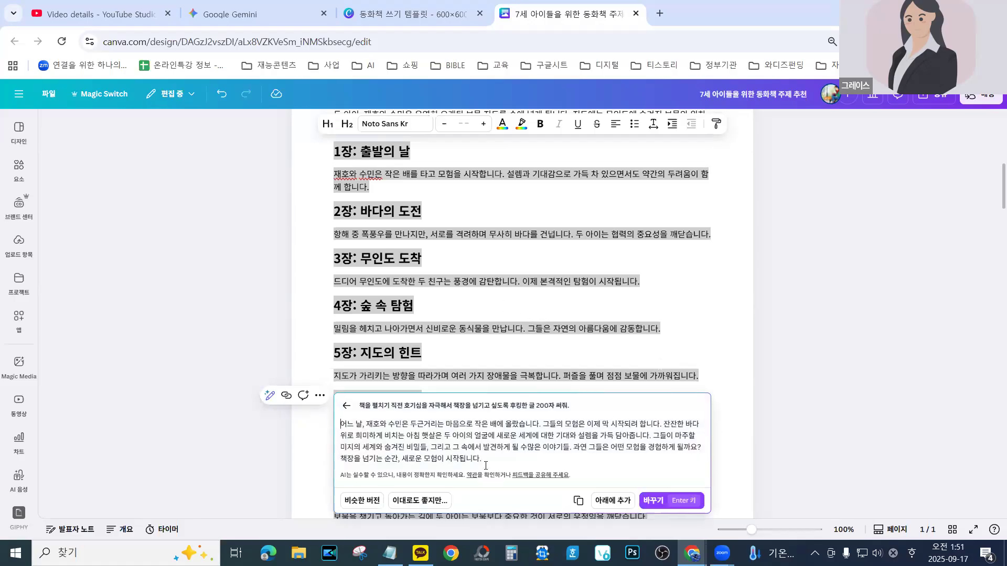
# Add the generated hook paragraph below the selected text, after the short phrase
pyautogui.click(611, 501)
pyautogui.scroll(-6, 462, 288)
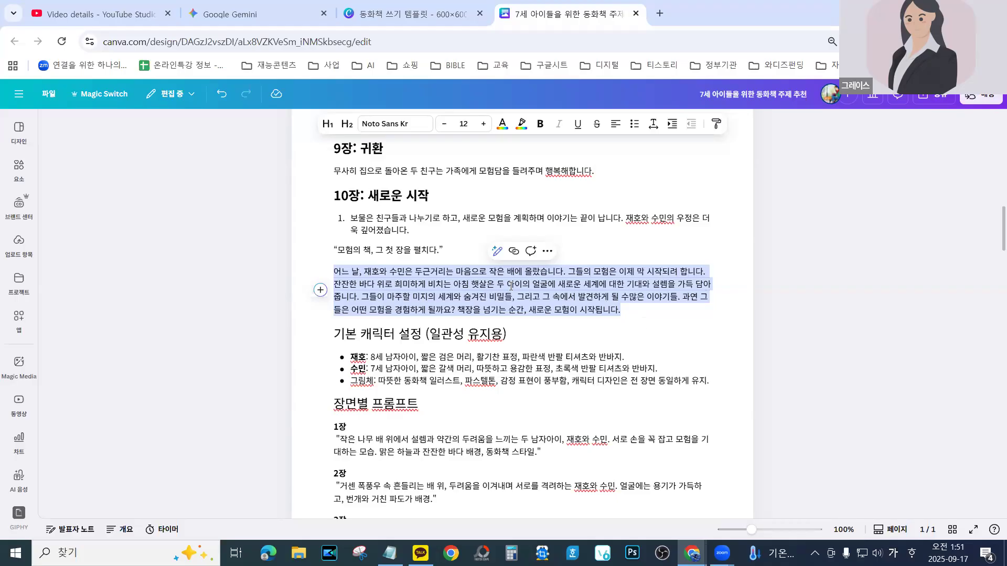
pyautogui.click(497, 253)
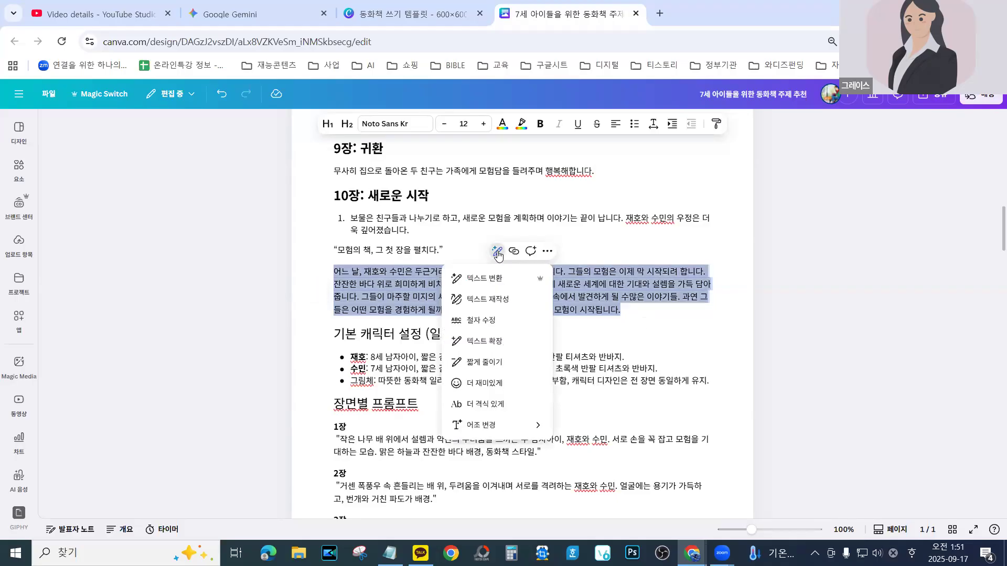
pyautogui.press('Escape')
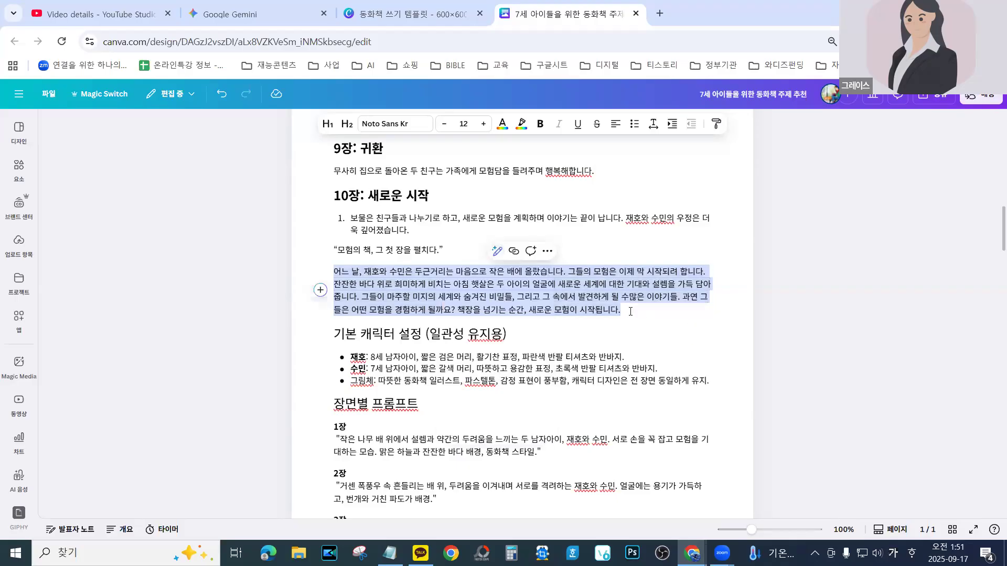
# Copy the hook paragraph from the story document and paste it over the two-line placeholder text below the second panel's heading in the template
pyautogui.rightClick(536, 295)
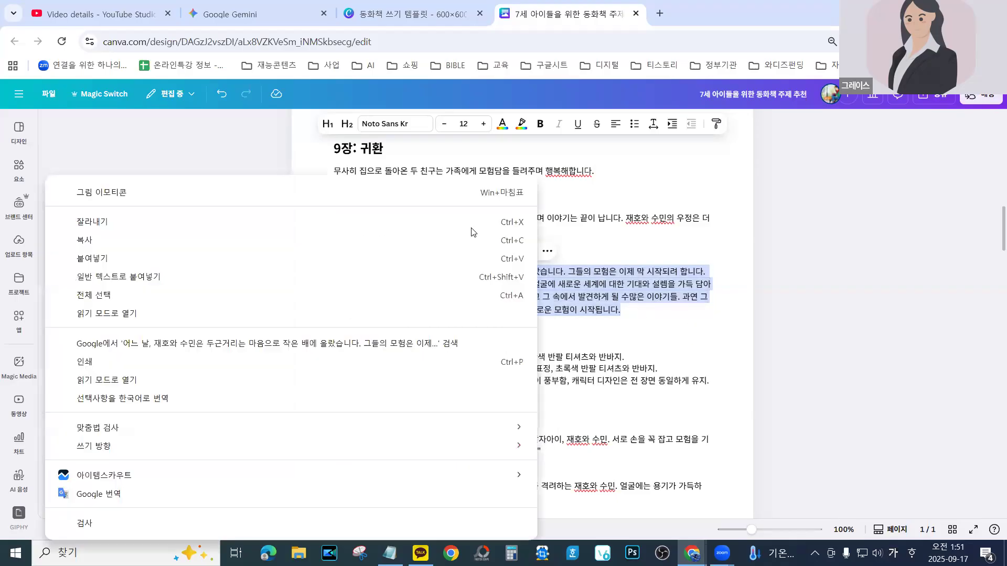
pyautogui.click(87, 242)
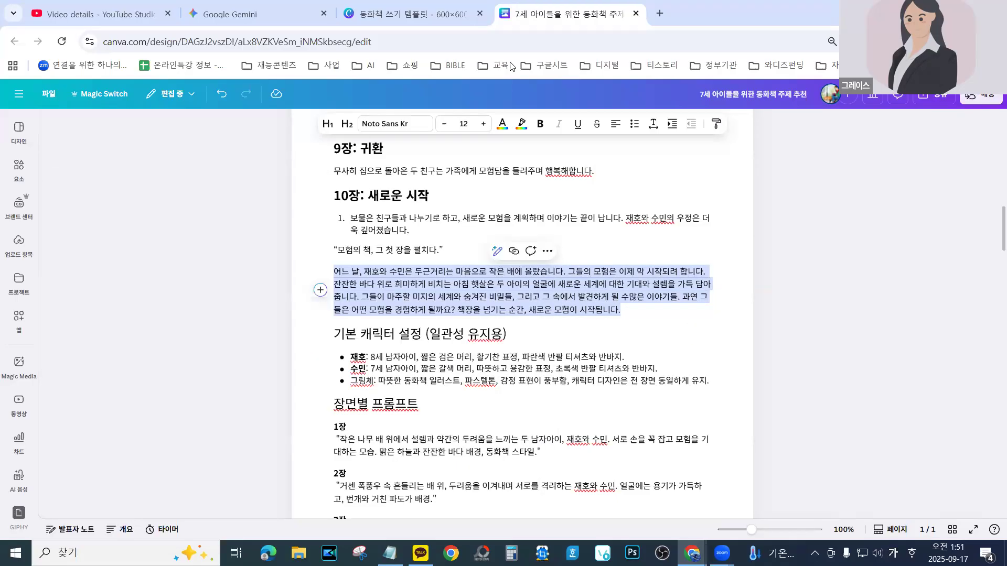
pyautogui.click(412, 16)
pyautogui.click(532, 284)
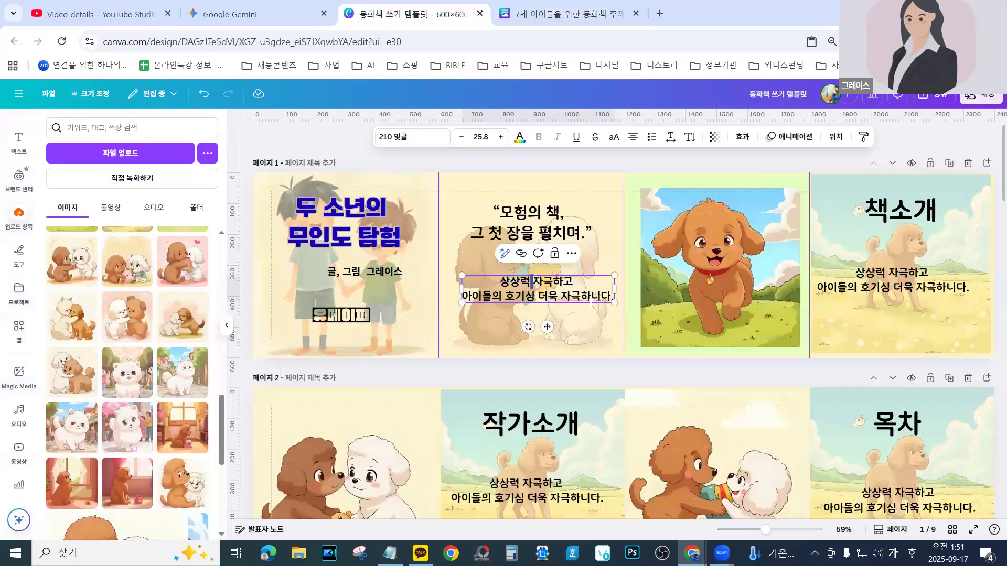
pyautogui.moveTo(611, 295); pyautogui.dragTo(481, 275)
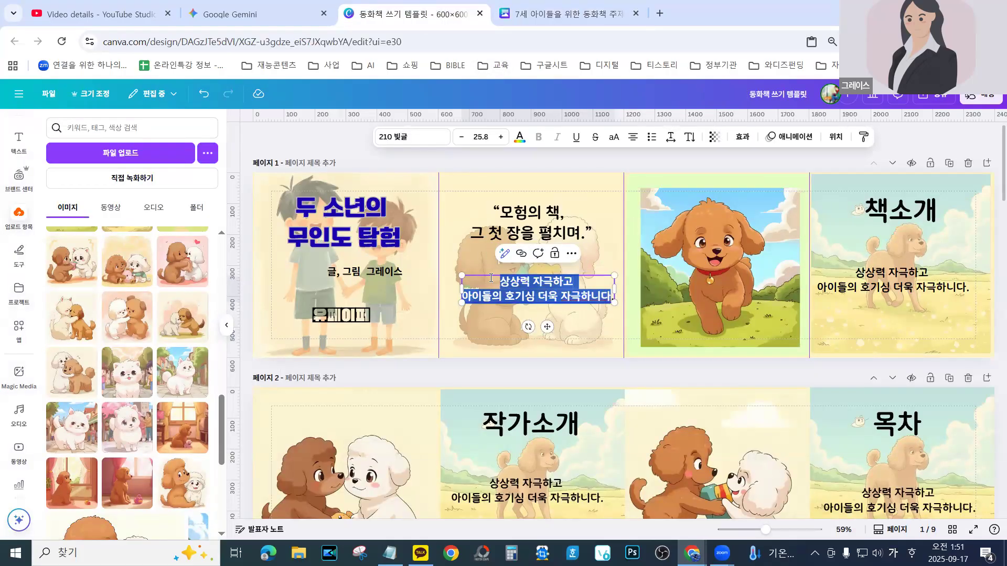
pyautogui.write('어느 날, 재호와 수인은 두근거리는 마음으로 작은 배에 올랐습니다. 그들의 모험은 이제 막 시작되려 합니다. 잔잔한 바다 위로 희미하게 비치는 아침 햇살은 두 아이의 얼굴에 새로운 세계에 대한 기대와 설렘을 가득 담아줍니다. 그들이 마주할 미지의 세계와 숨겨진 비밀들, 그리고 그 속에서 발견하게 될 수많은 이야기들. 과연 그들은 어떤 모험을 경험하게 될까요? 책장을 넘기는 순간, 새로운 모험이 시작됩니다.')
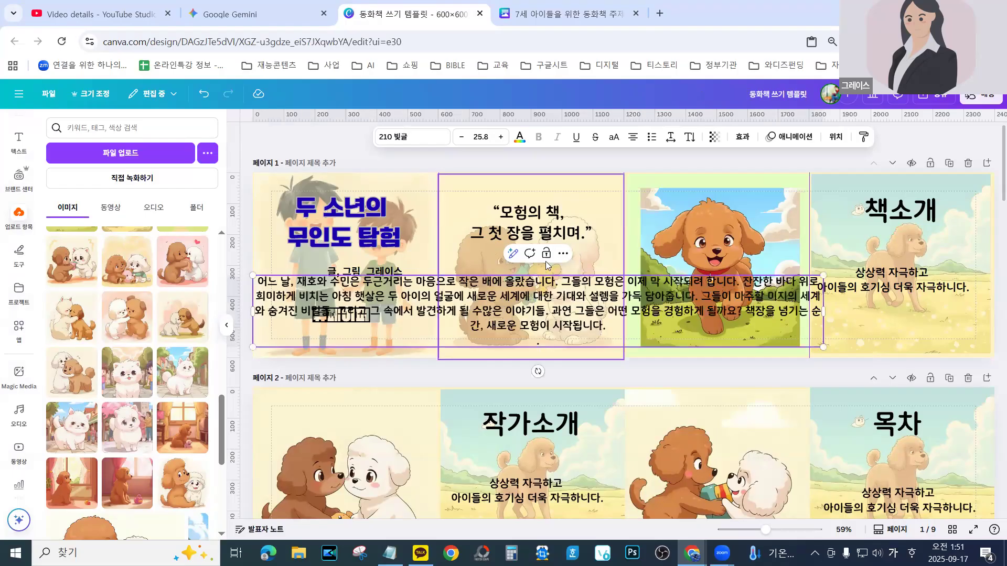
# Scale the pasted paragraph down to a font size of about 5.9 and narrow its text box to sit inside the second panel
pyautogui.moveTo(824, 348); pyautogui.dragTo(574, 319)
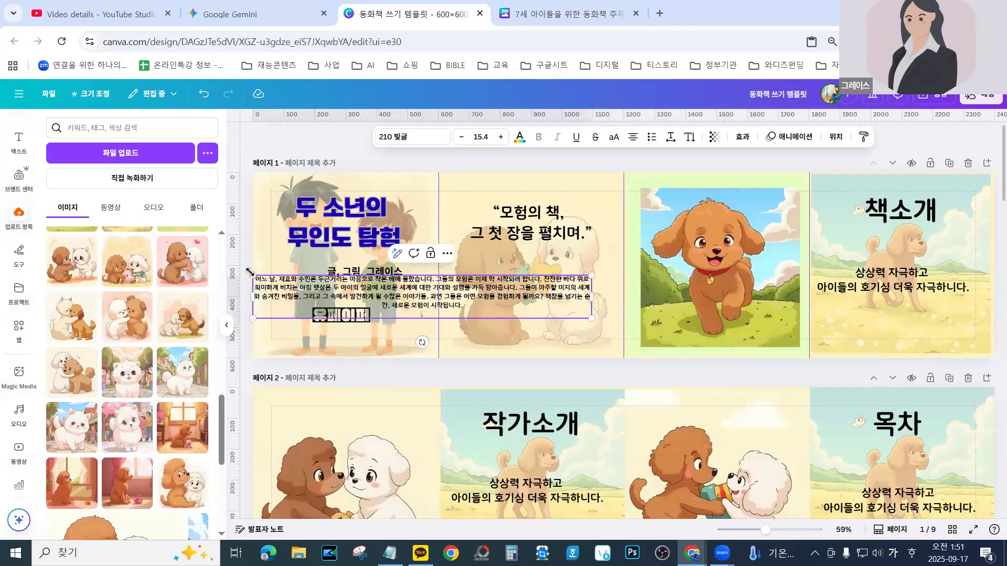
pyautogui.moveTo(270, 276); pyautogui.dragTo(467, 302)
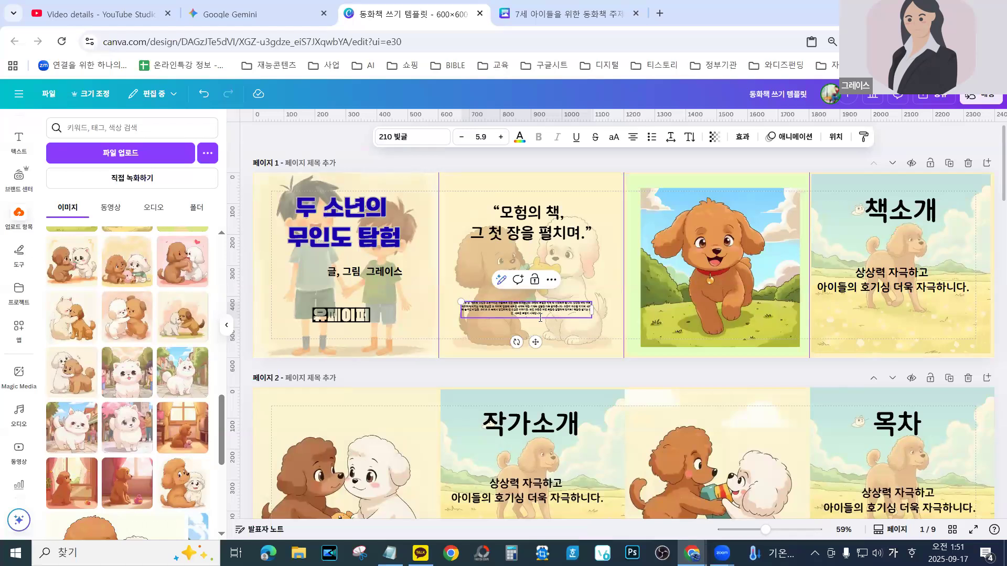
pyautogui.moveTo(560, 309); pyautogui.dragTo(545, 313)
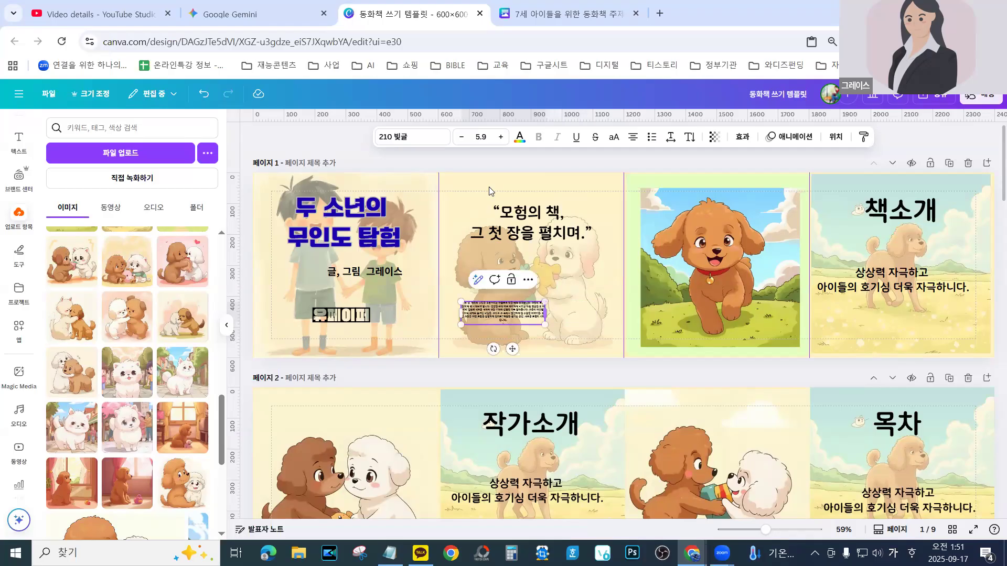
# Try to enlarge the pasted paragraph's font size to 20.9
pyautogui.click(501, 137)
pyautogui.click(501, 136)
pyautogui.click(502, 137)
pyautogui.click(501, 137)
pyautogui.click(501, 137)
pyautogui.click(501, 137)
pyautogui.click(501, 137)
pyautogui.click(502, 136)
pyautogui.click(502, 137)
pyautogui.click(501, 137)
pyautogui.click(502, 137)
pyautogui.click(502, 137)
pyautogui.click(502, 137)
pyautogui.click(501, 137)
pyautogui.click(502, 137)
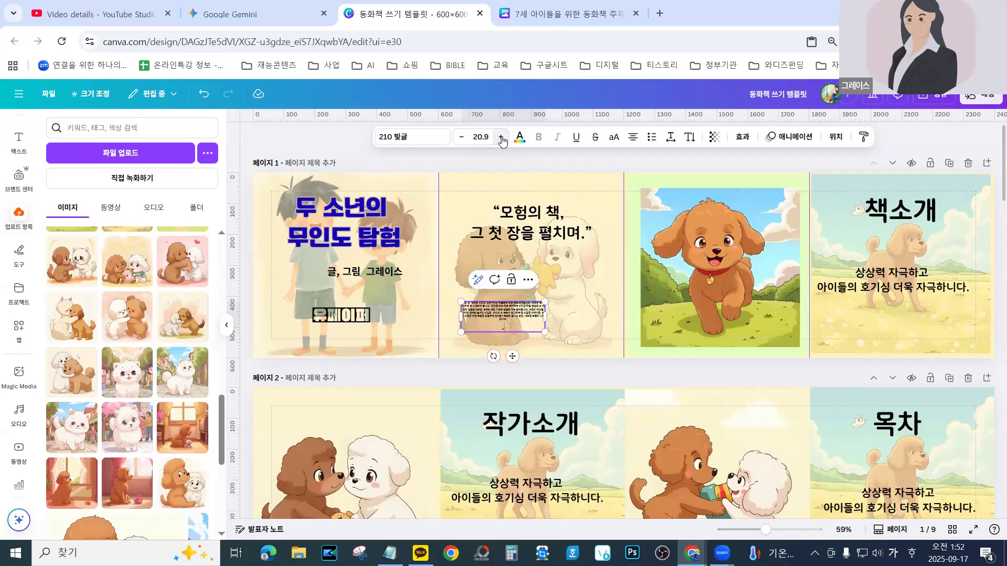
# Set the whole paragraph's font size to 21 and widen its text box to nearly the panel's width
pyautogui.moveTo(520, 323); pyautogui.dragTo(461, 299)
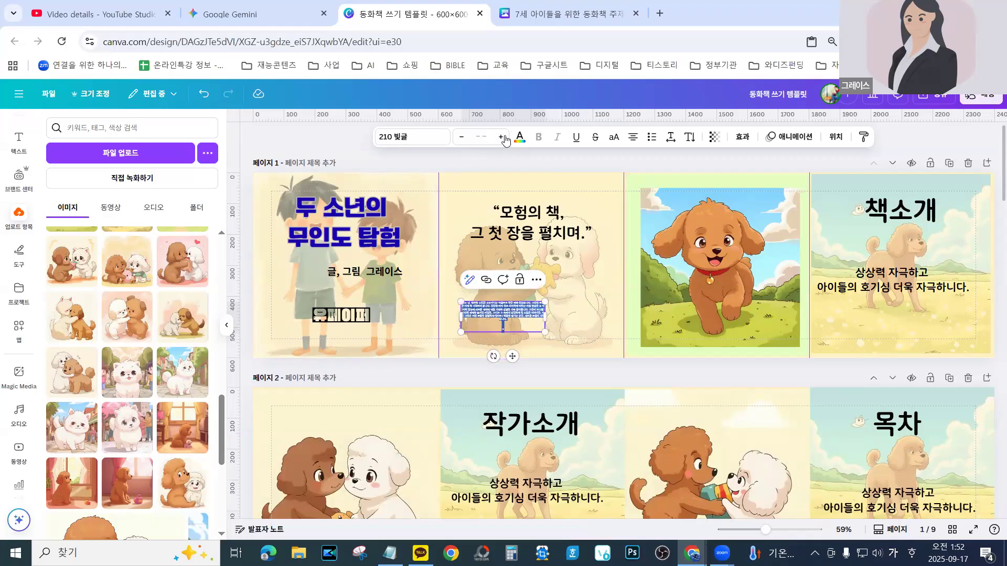
pyautogui.click(480, 137)
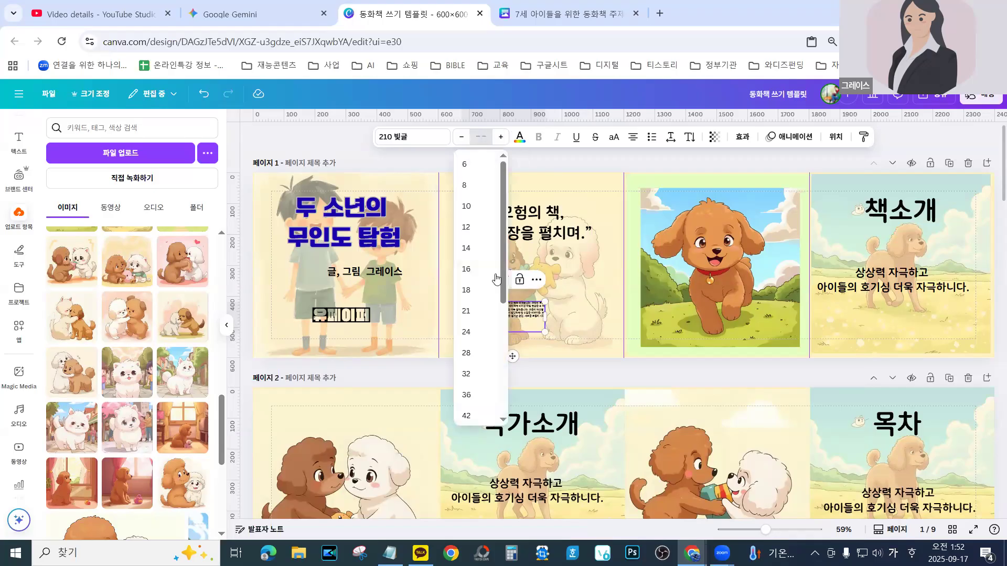
pyautogui.click(469, 314)
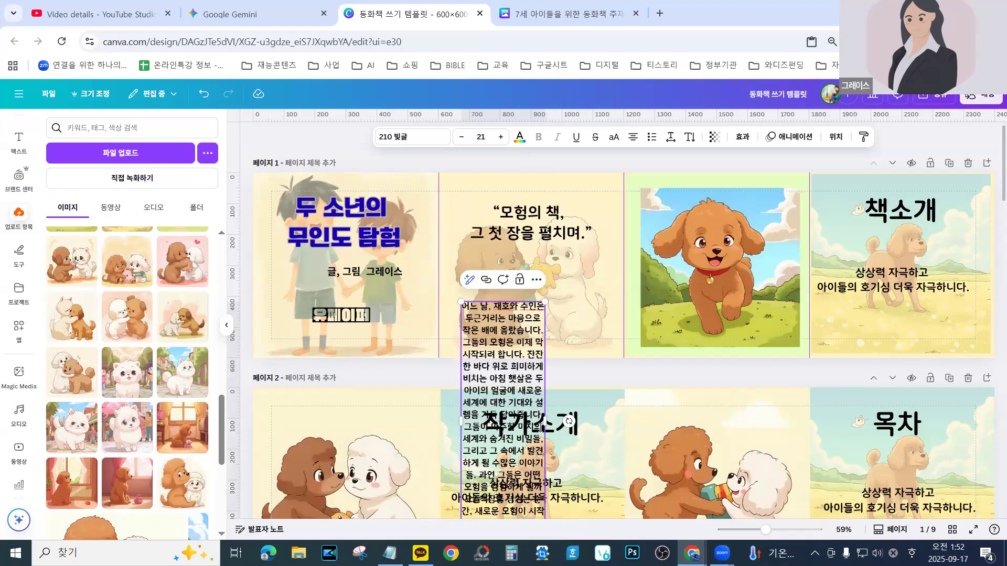
pyautogui.moveTo(545, 421); pyautogui.dragTo(627, 423)
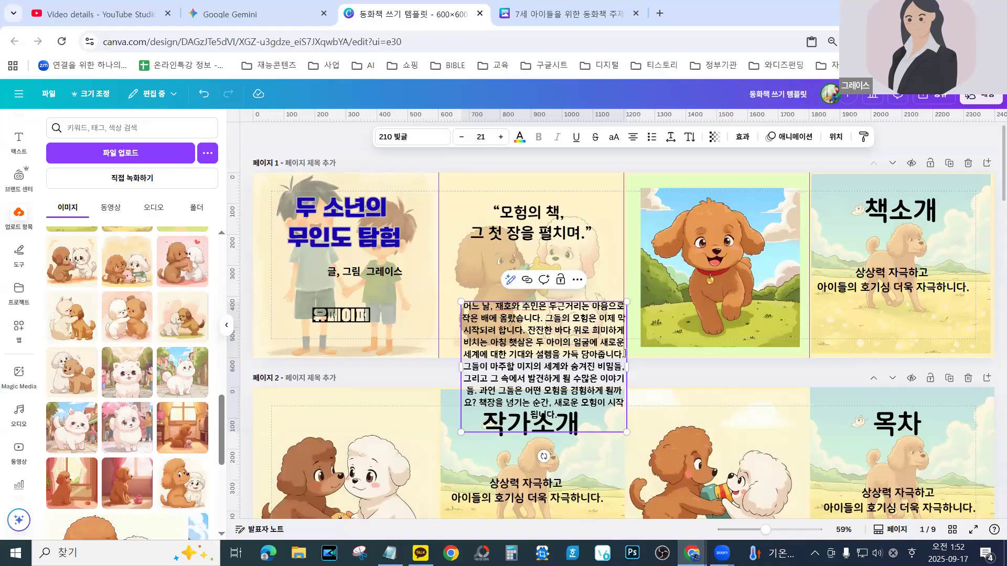
# Delete the sentence beginning "잔잔한 바다 위로" and the closing sentence "책장을 넘기는 순간, 새로운 모험이 시작됩니다" from the paragraph
pyautogui.moveTo(623, 354); pyautogui.dragTo(524, 332)
pyautogui.press('BackSpace')
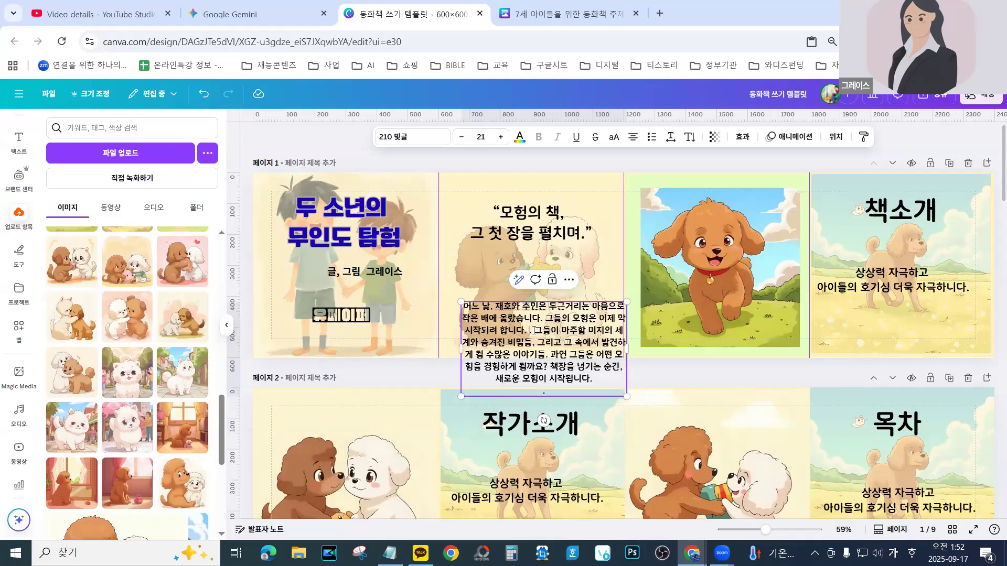
pyautogui.press('BackSpace')
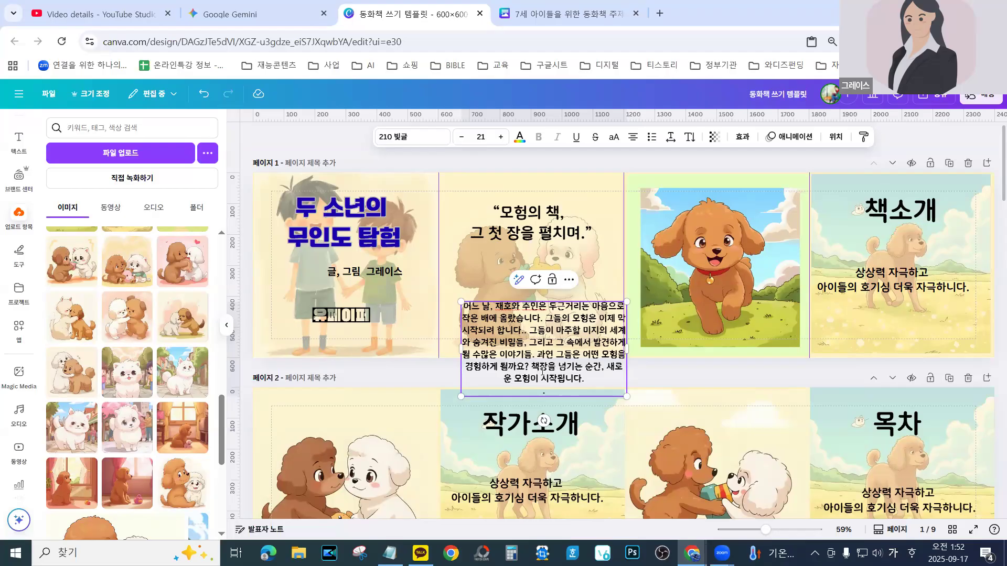
pyautogui.moveTo(532, 366); pyautogui.dragTo(589, 379)
pyautogui.press('BackSpace')
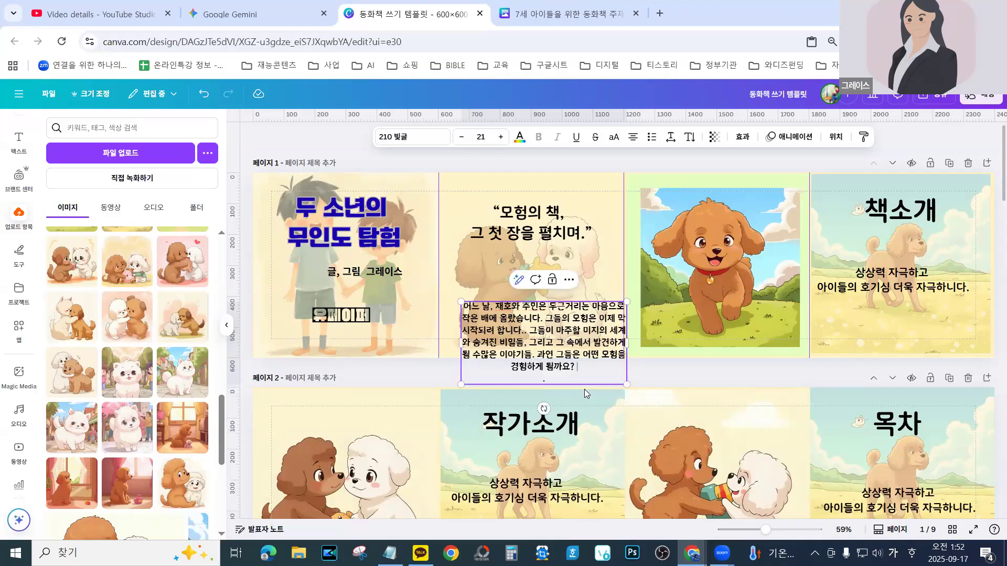
# Move the shortened paragraph up directly below the heading and narrow its box slightly so it fits inside the second panel
pyautogui.click(607, 297)
pyautogui.moveTo(557, 333)
pyautogui.mouseDown()
pyautogui.moveTo(554, 300)
pyautogui.moveTo(550, 328)
pyautogui.mouseUp()
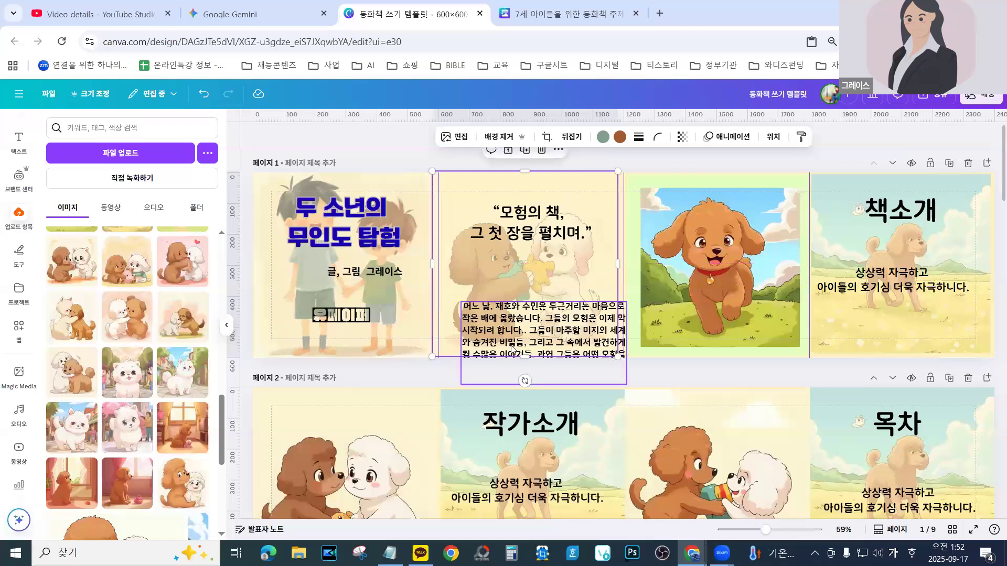
pyautogui.moveTo(490, 338)
pyautogui.mouseDown()
pyautogui.moveTo(491, 325)
pyautogui.moveTo(492, 341)
pyautogui.mouseUp()
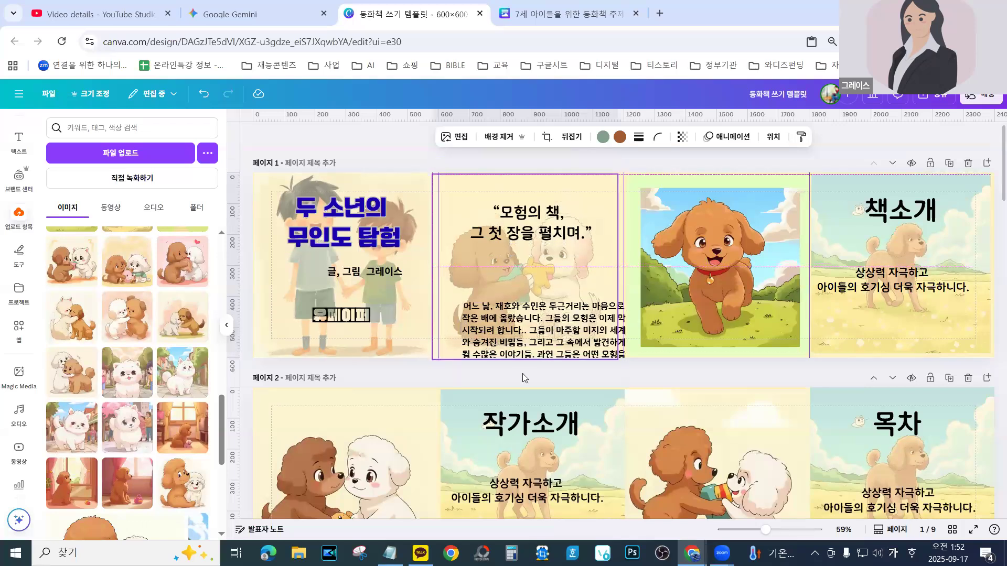
pyautogui.click(588, 369)
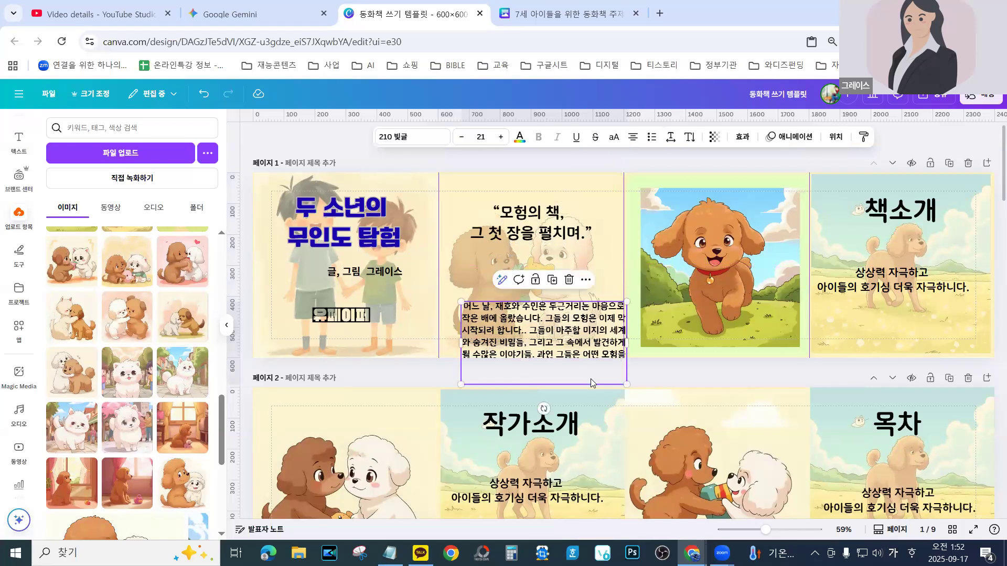
pyautogui.moveTo(587, 377); pyautogui.dragTo(577, 355)
pyautogui.moveTo(579, 336); pyautogui.dragTo(578, 336)
pyautogui.moveTo(613, 298); pyautogui.dragTo(610, 301)
pyautogui.moveTo(518, 287); pyautogui.dragTo(517, 284)
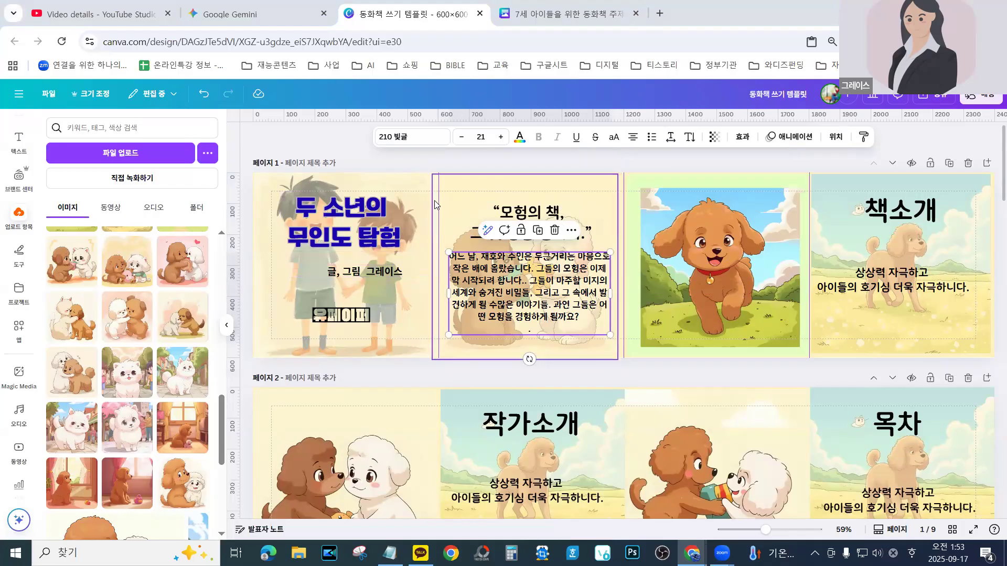
# Paste the illustration of the two boys in a boat onto the second panel and set its transparency to 44
pyautogui.rightClick(462, 189)
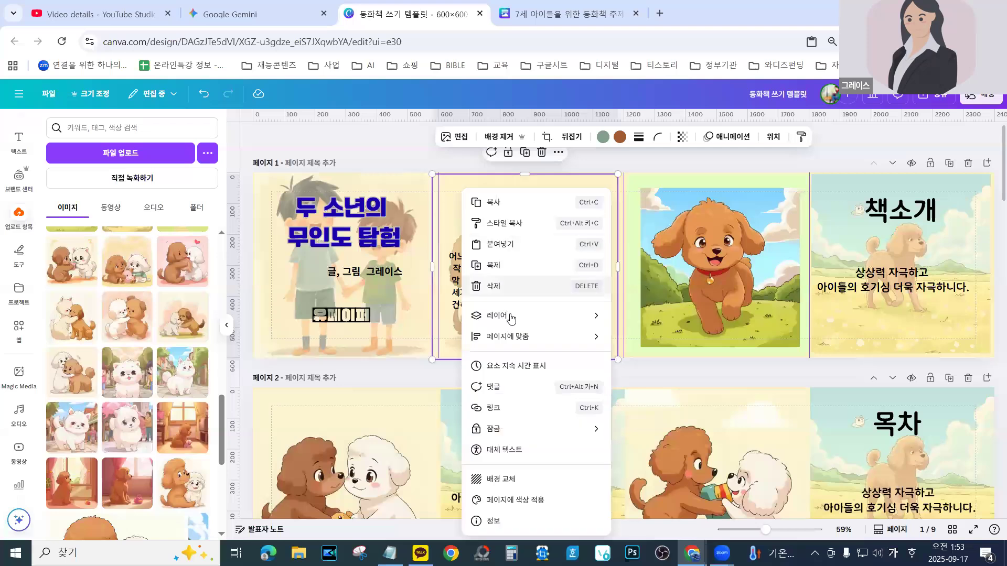
pyautogui.click(499, 243)
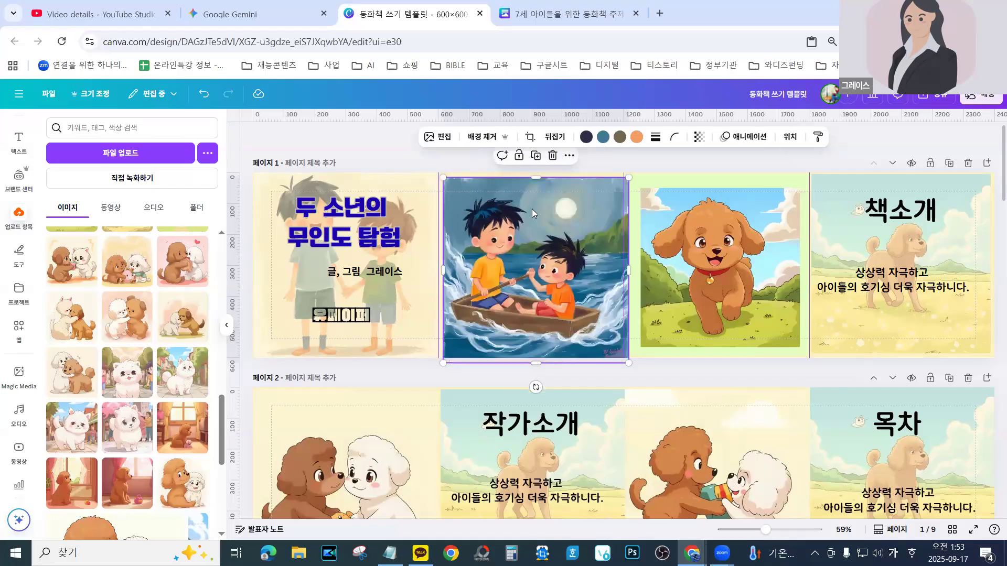
pyautogui.click(699, 137)
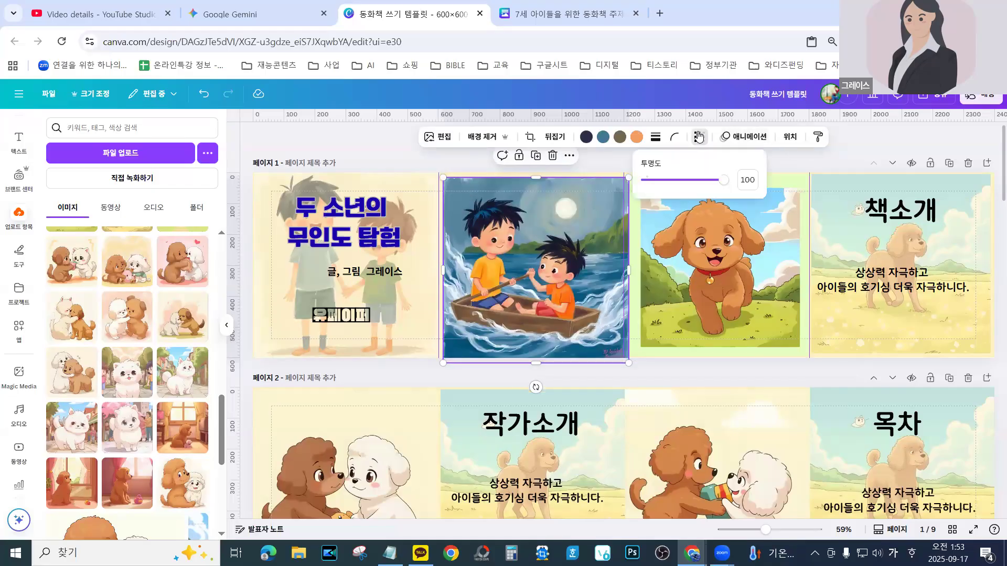
pyautogui.click(681, 180)
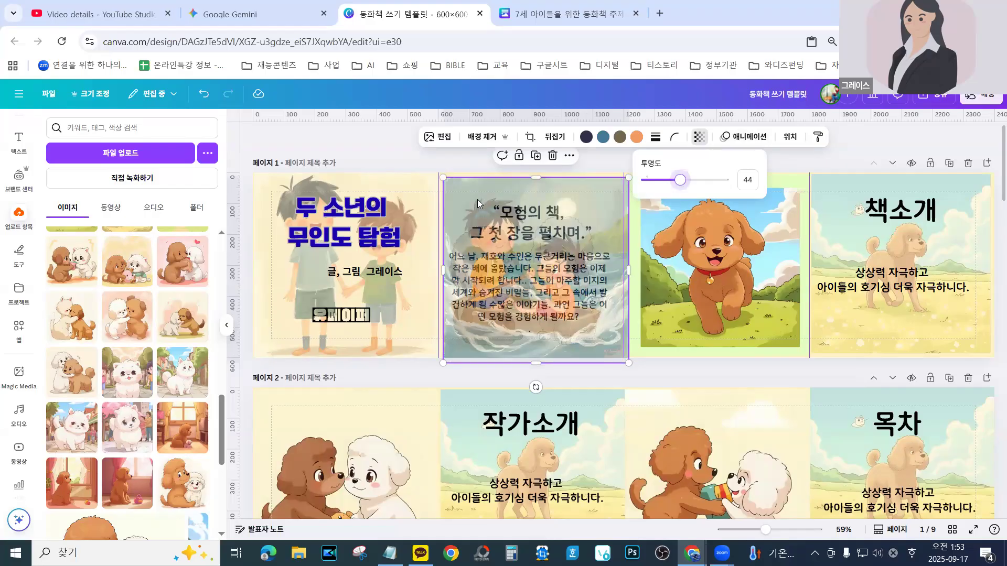
# Shift the boat illustration sideways to match the second panel's edges and send it one layer back, behind the paragraph
pyautogui.moveTo(468, 188)
pyautogui.mouseDown()
pyautogui.moveTo(461, 183)
pyautogui.moveTo(466, 194)
pyautogui.mouseUp()
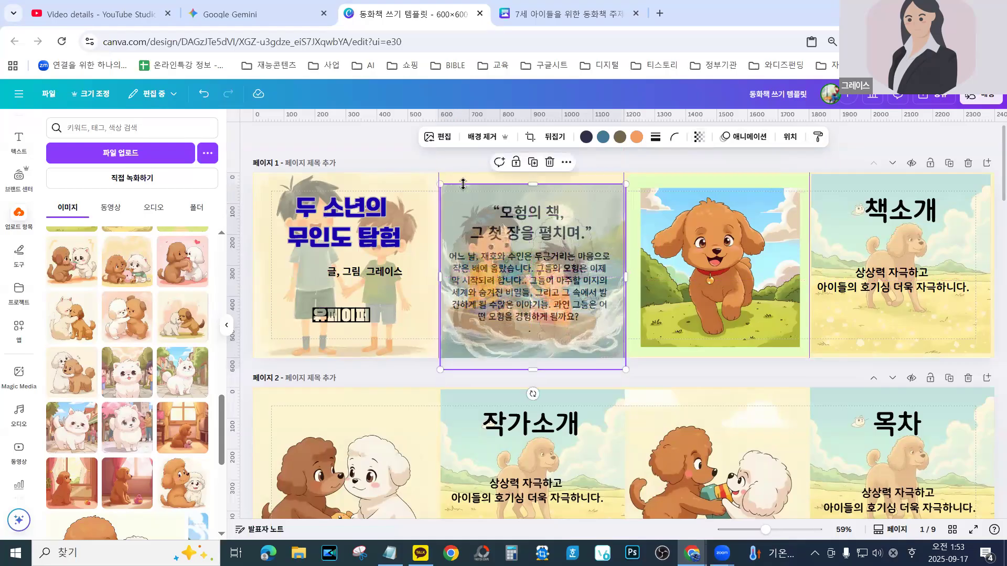
pyautogui.rightClick(455, 208)
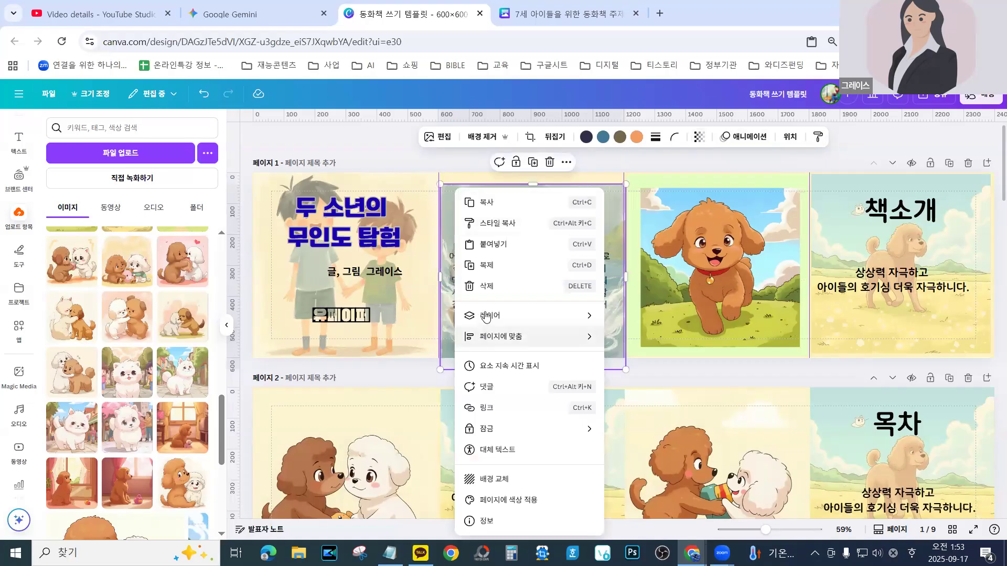
pyautogui.click(647, 361)
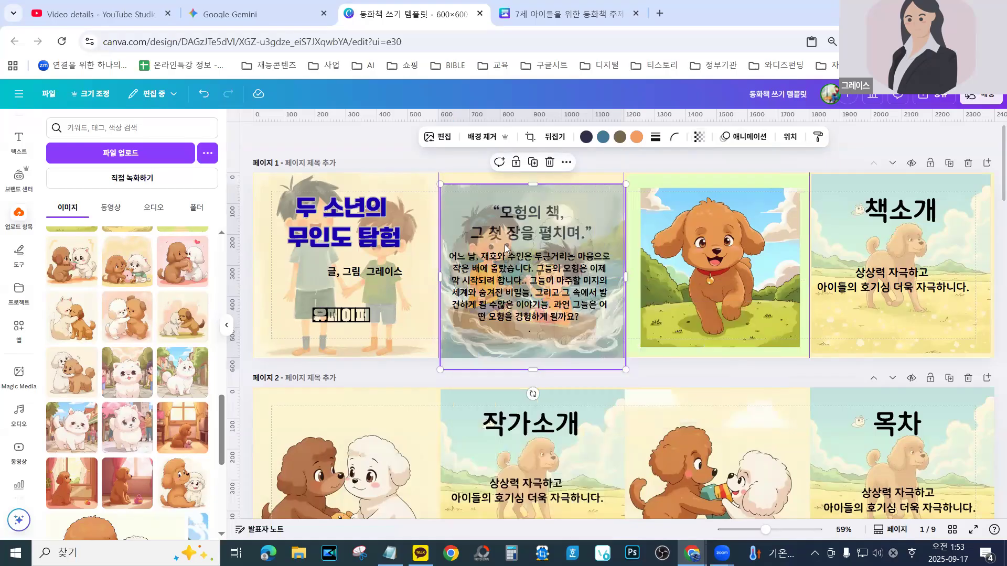
# Delete the old puppy background from the second panel and move the boat illustration up to fill the panel
pyautogui.moveTo(479, 195); pyautogui.dragTo(456, 158)
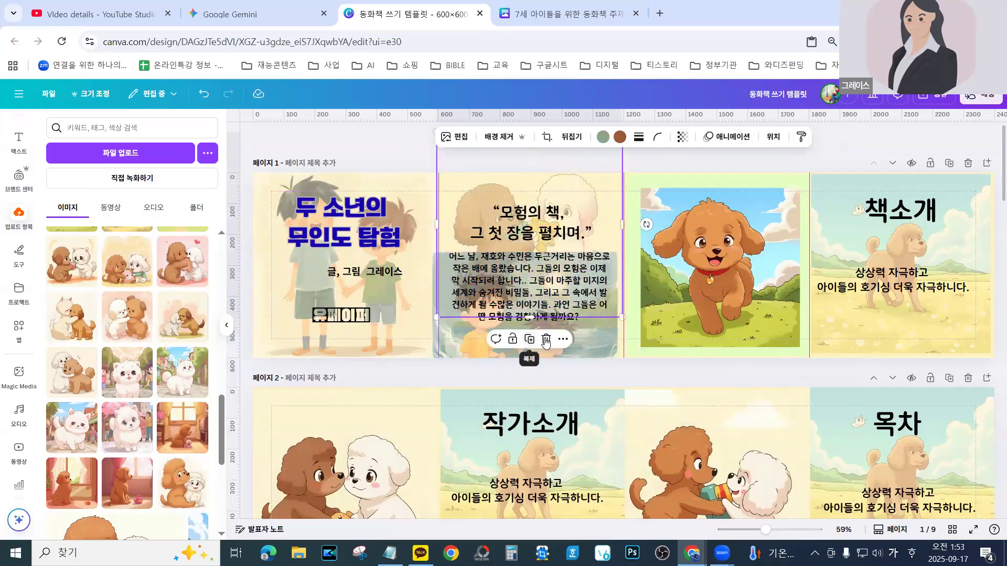
pyautogui.click(546, 340)
pyautogui.moveTo(445, 337); pyautogui.dragTo(449, 259)
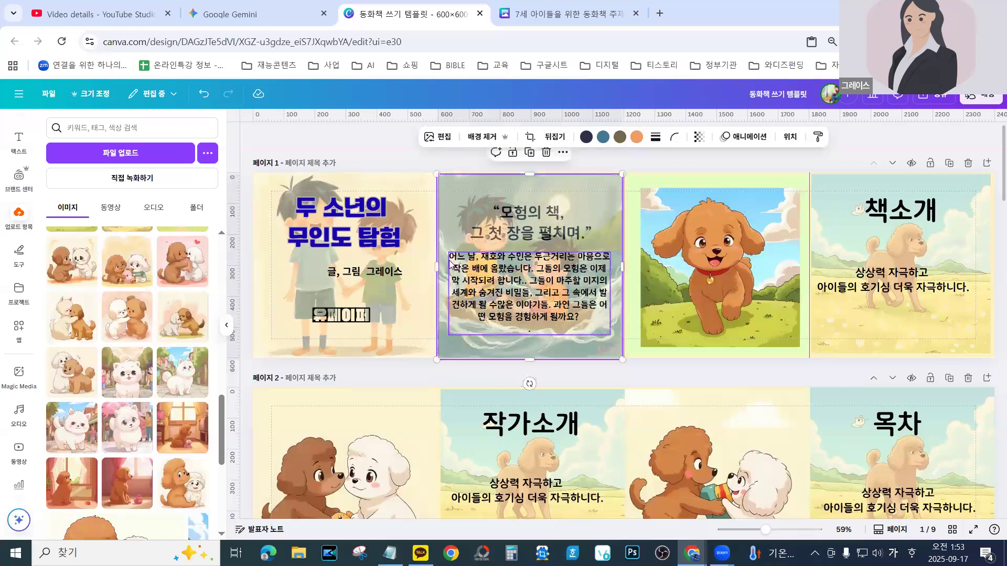
# Change the text colour of the whole hook paragraph to white
pyautogui.click(538, 297)
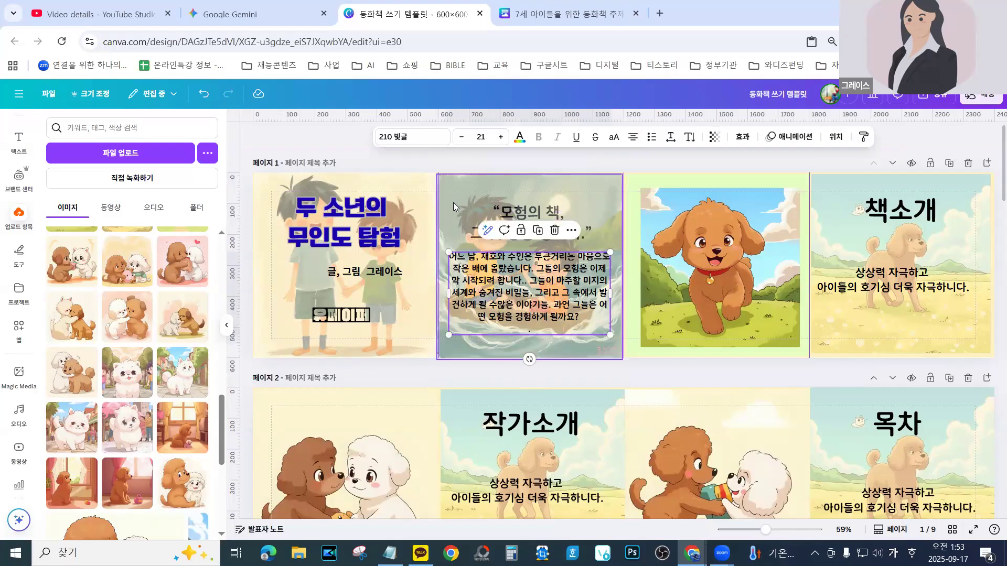
pyautogui.click(530, 297)
pyautogui.moveTo(594, 323); pyautogui.dragTo(451, 258)
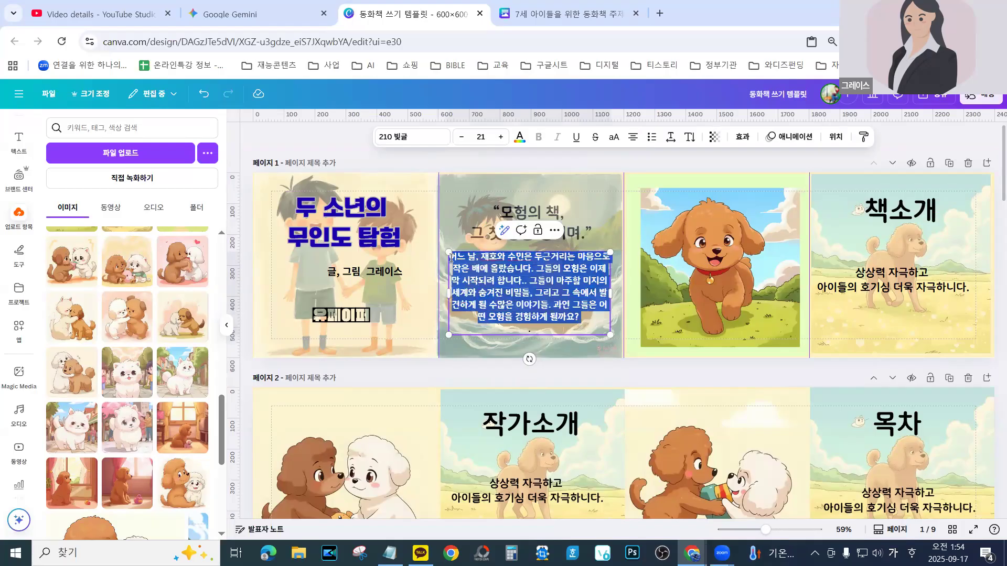
pyautogui.click(520, 136)
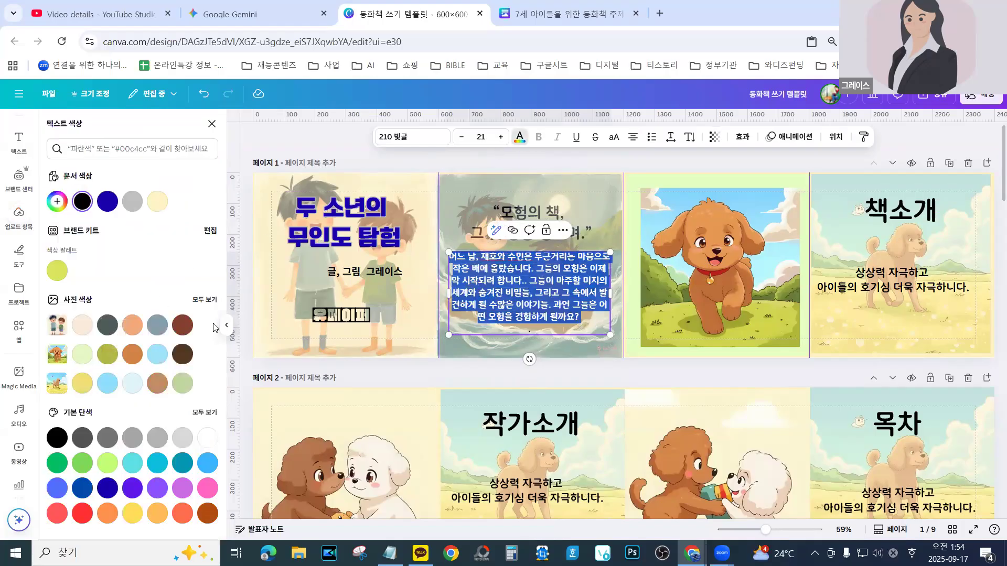
pyautogui.click(208, 437)
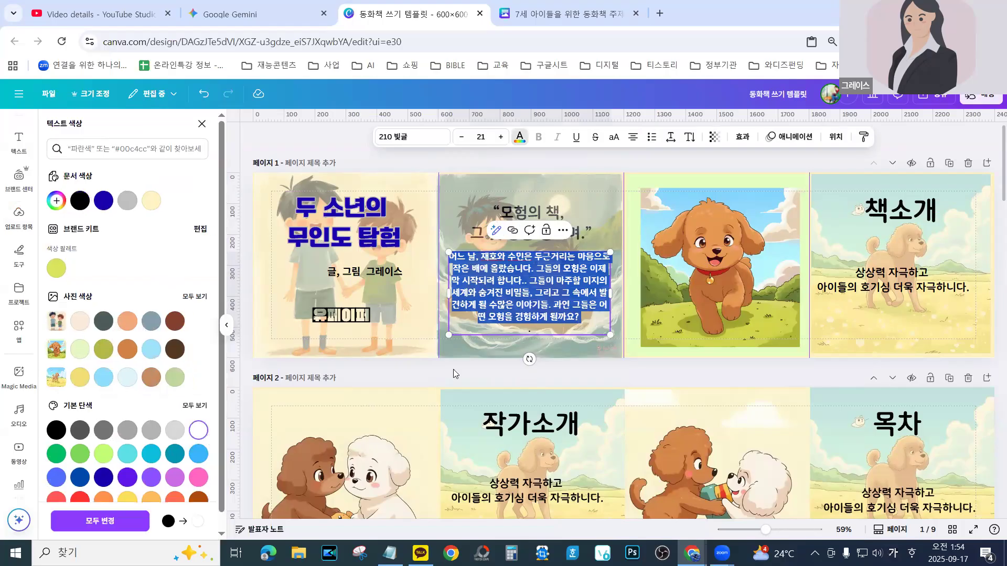
pyautogui.click(462, 345)
# Try an outline effect with a thickness of 94 on the second panel's hook paragraph
pyautogui.click(528, 315)
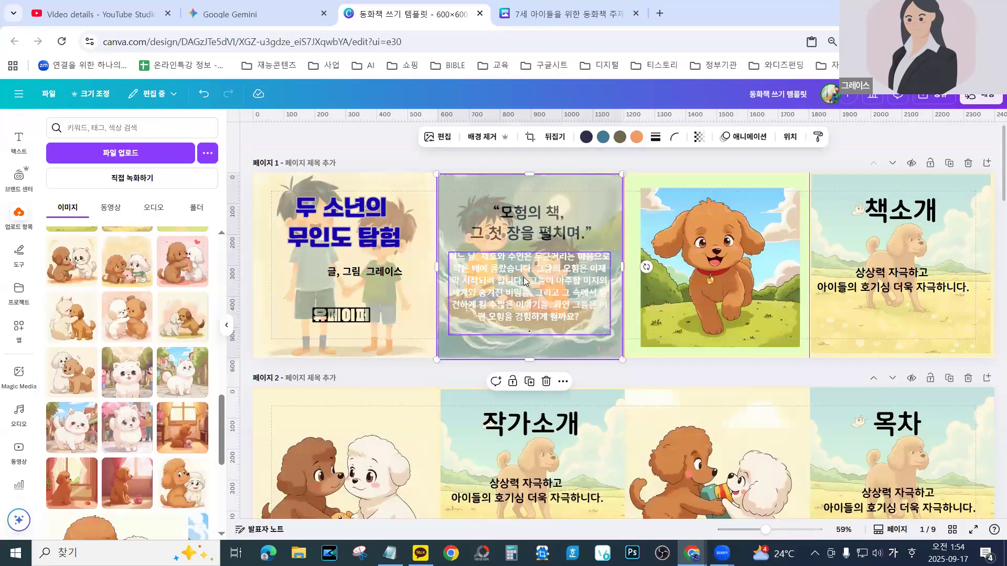
pyautogui.click(591, 322)
pyautogui.moveTo(583, 317); pyautogui.dragTo(449, 254)
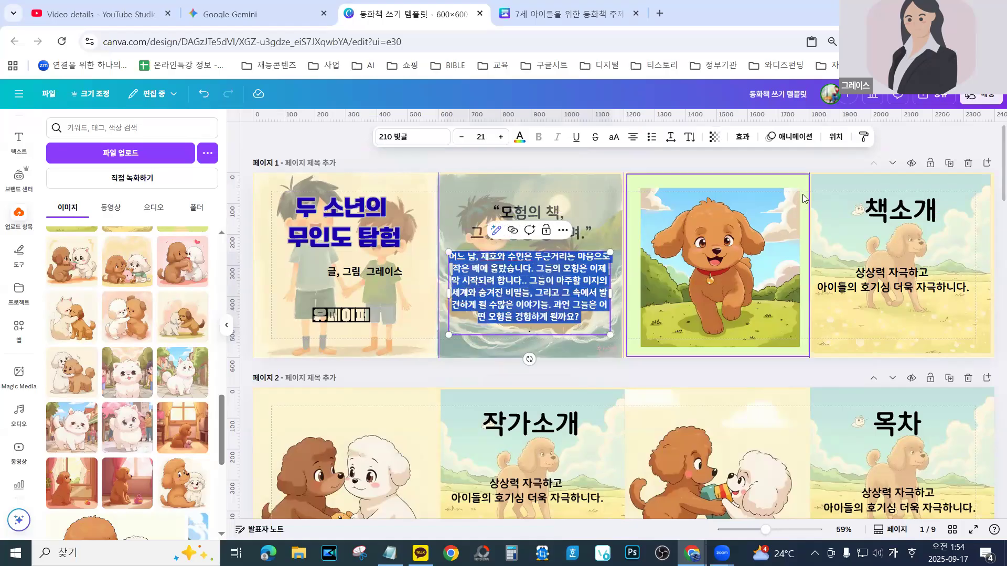
pyautogui.click(743, 137)
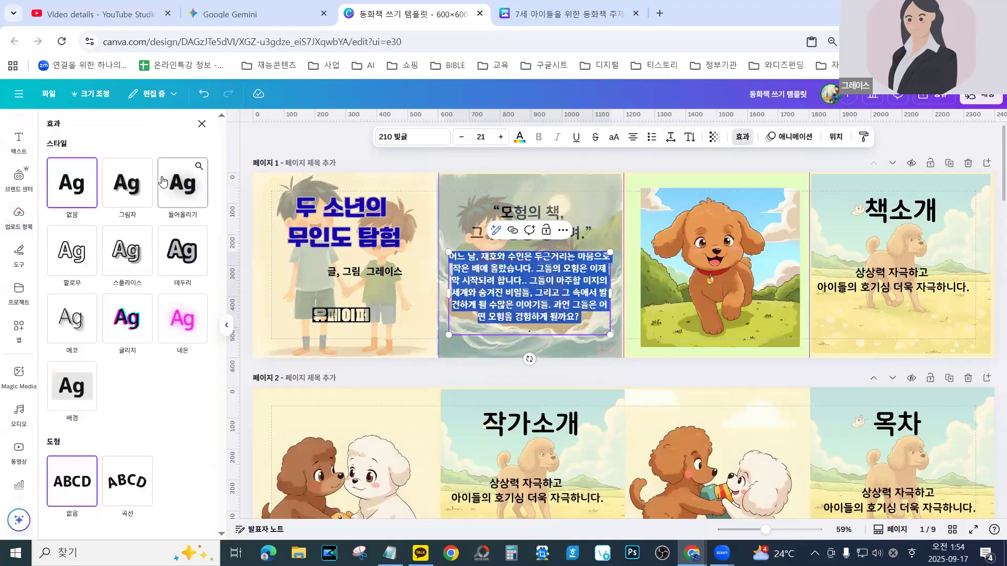
pyautogui.click(187, 259)
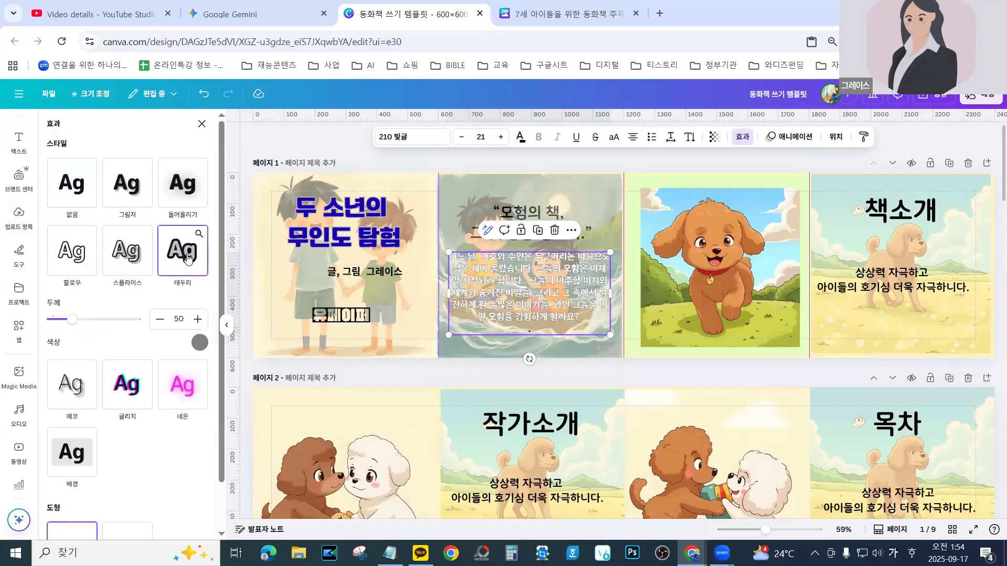
pyautogui.moveTo(72, 319); pyautogui.dragTo(121, 329)
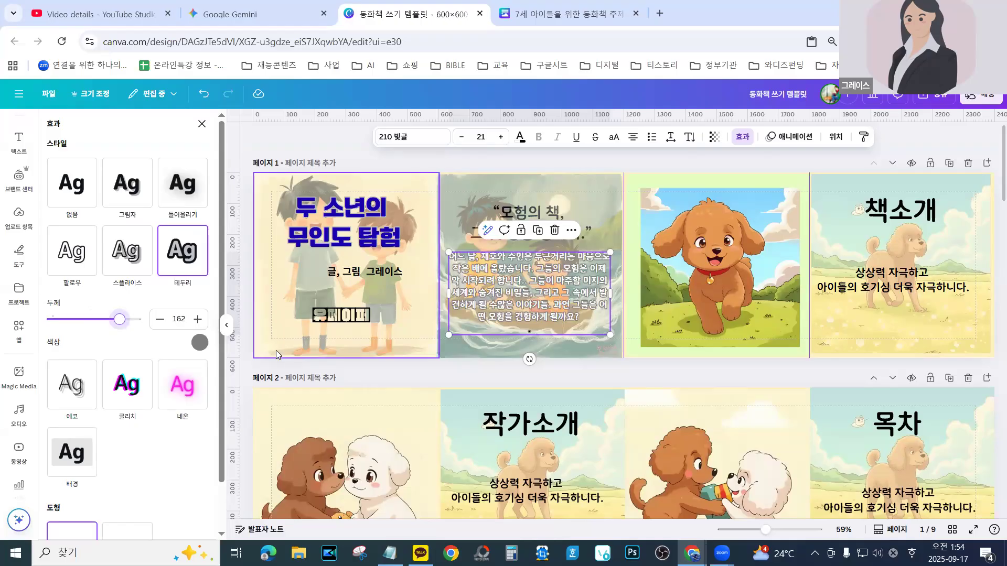
pyautogui.click(92, 320)
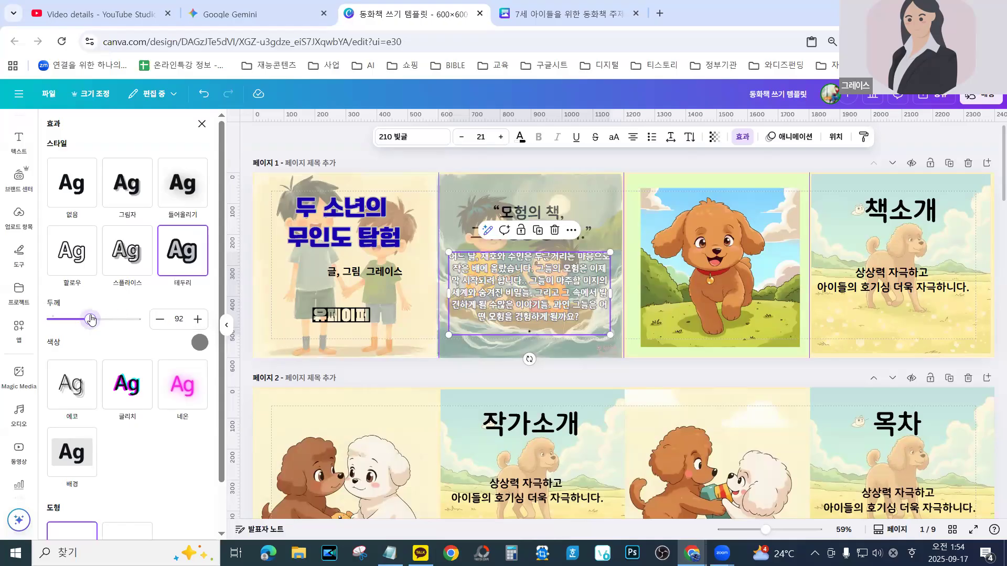
# Change the hook paragraph's text colour to black and give it a white outline effect
pyautogui.click(520, 137)
pyautogui.click(82, 202)
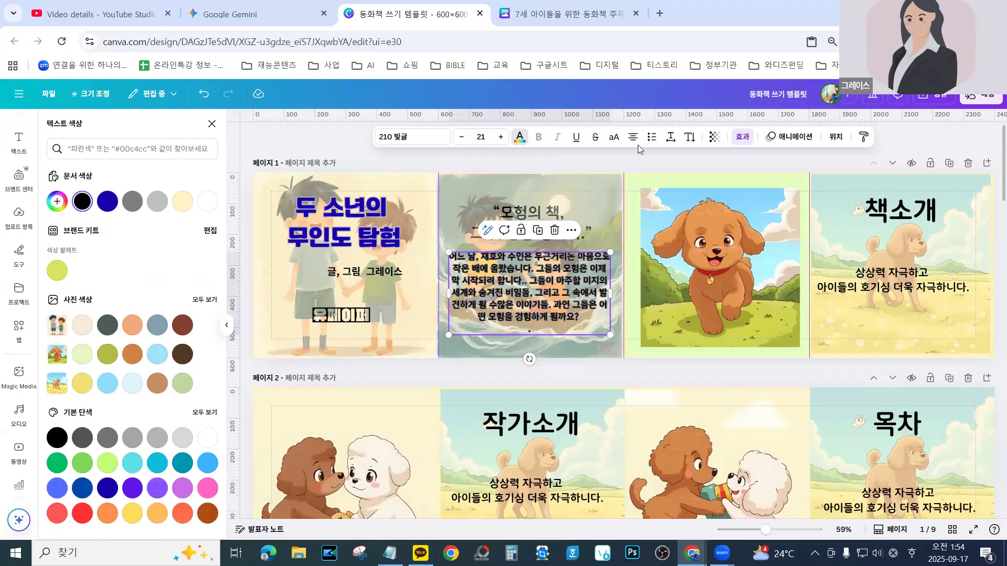
pyautogui.click(740, 137)
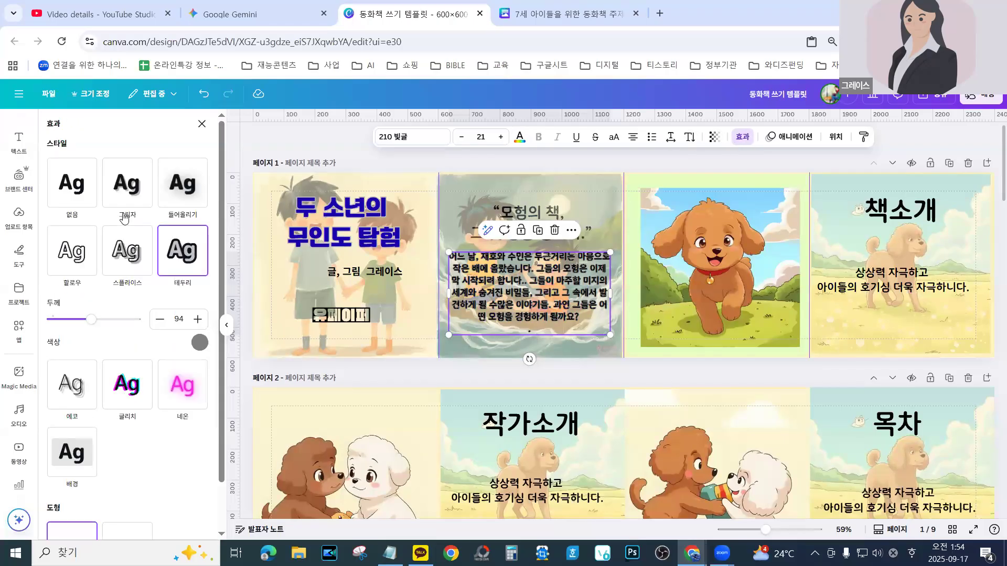
pyautogui.click(181, 250)
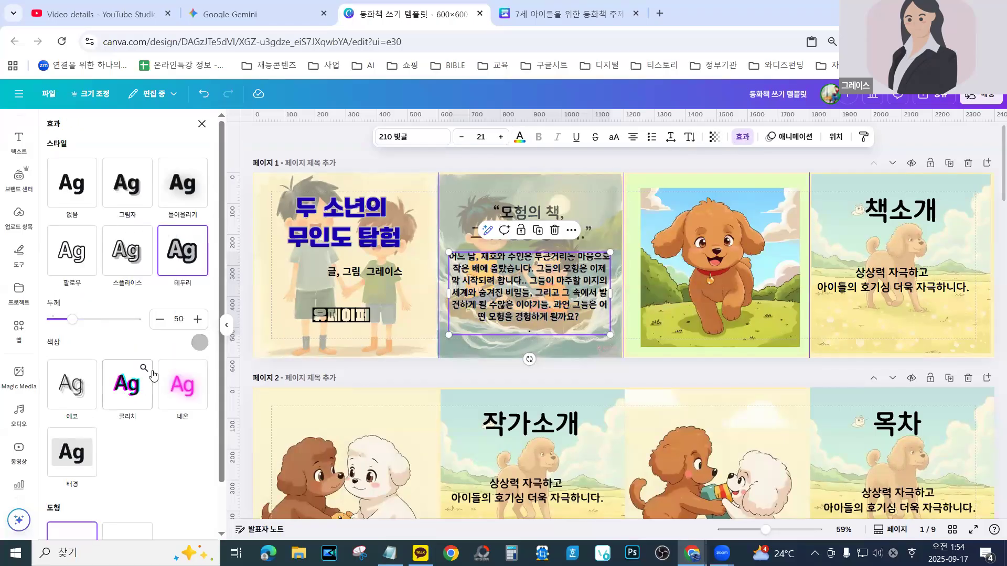
pyautogui.click(199, 342)
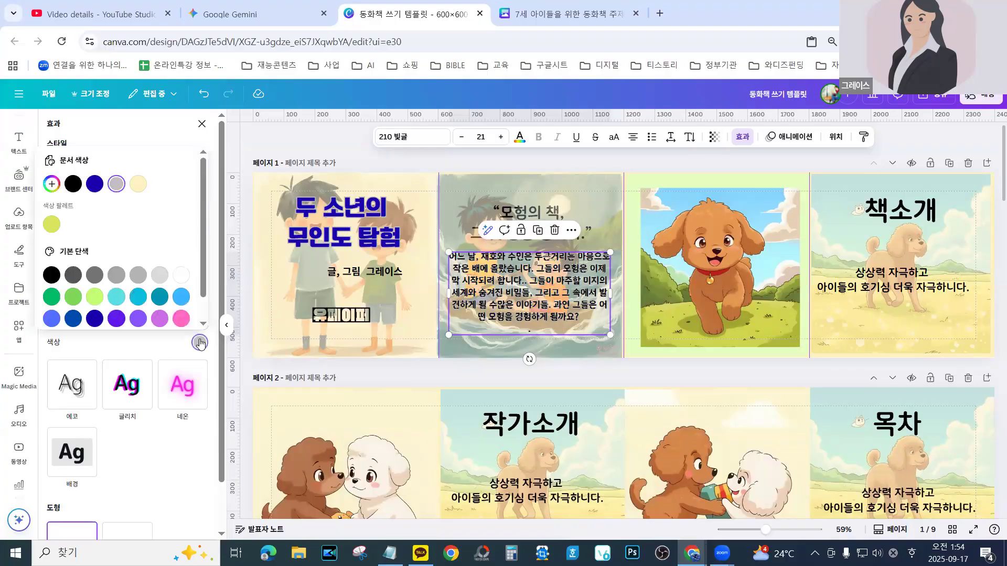
pyautogui.click(181, 275)
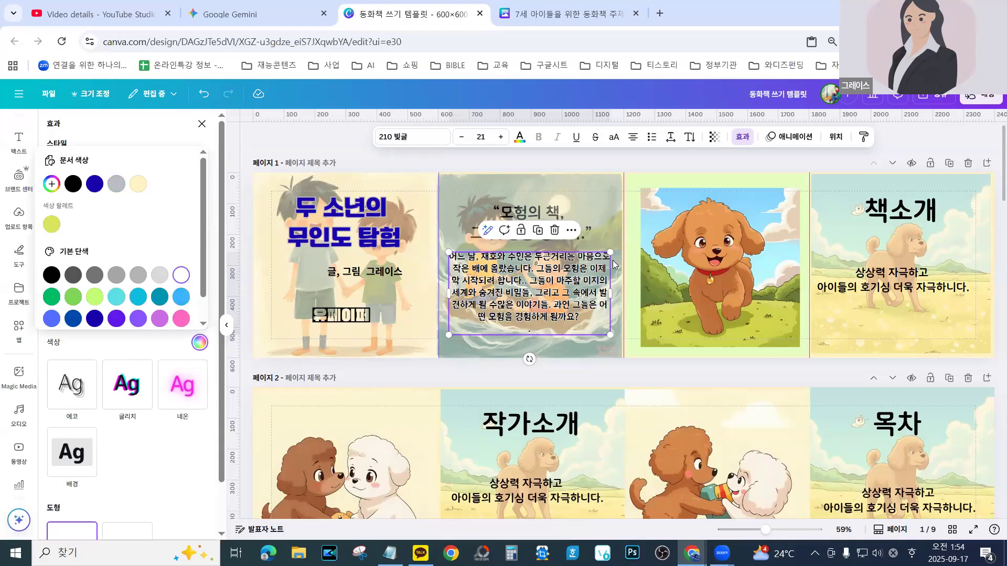
pyautogui.click(605, 192)
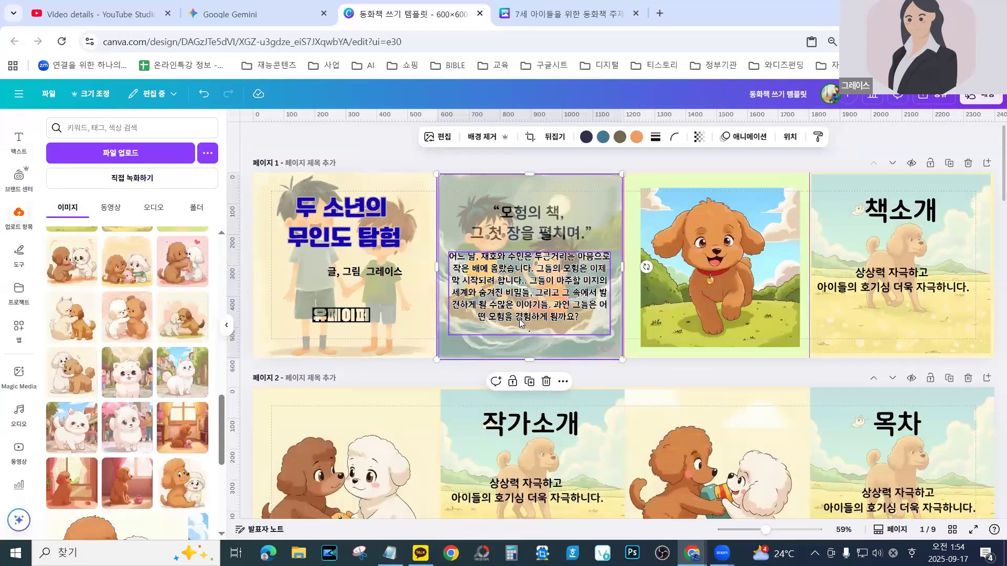
# Reduce the hook paragraph's font size to 20 and narrow its text box slightly from both sides
pyautogui.click(520, 321)
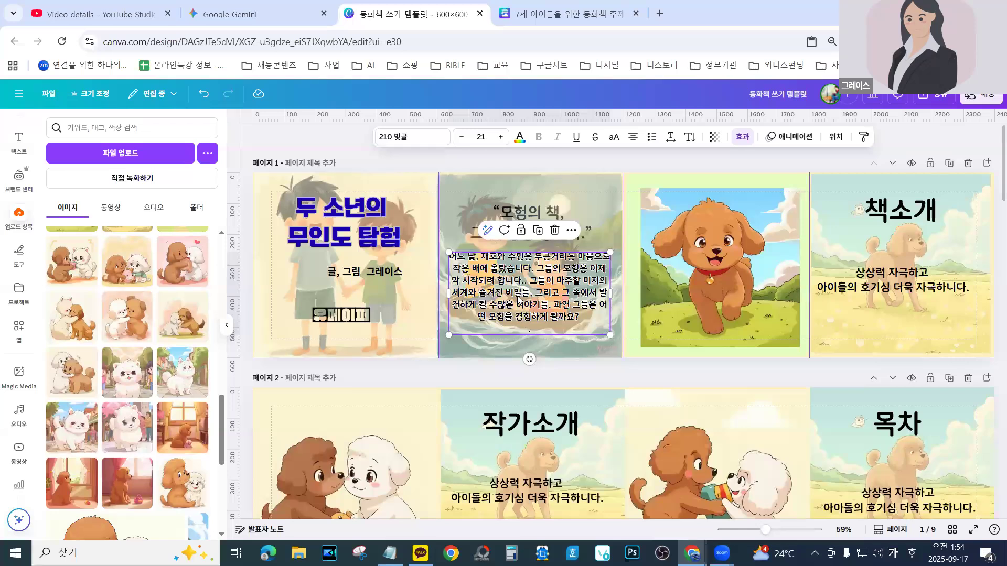
pyautogui.click(462, 138)
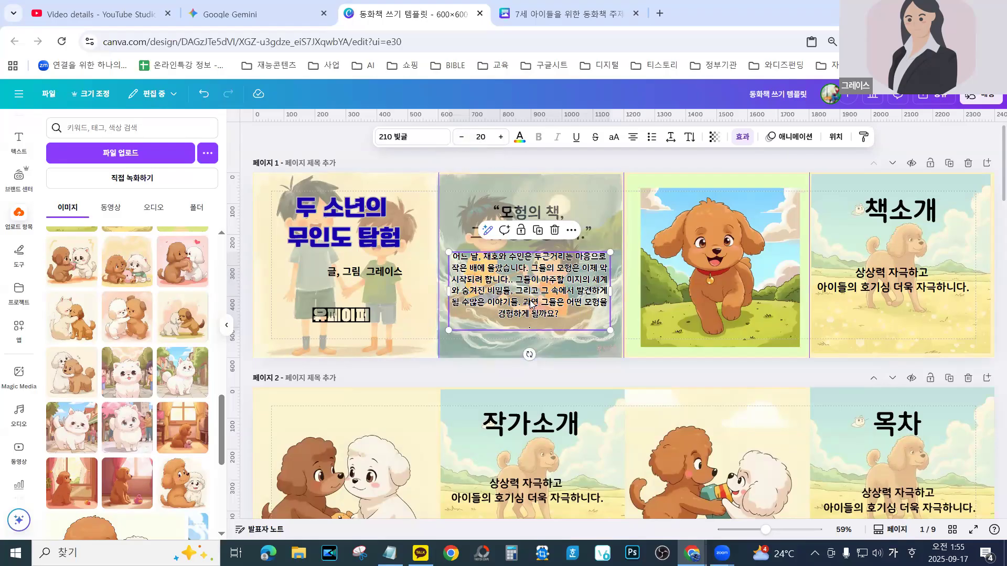
pyautogui.moveTo(531, 303); pyautogui.dragTo(528, 298)
pyautogui.moveTo(610, 294); pyautogui.dragTo(607, 293)
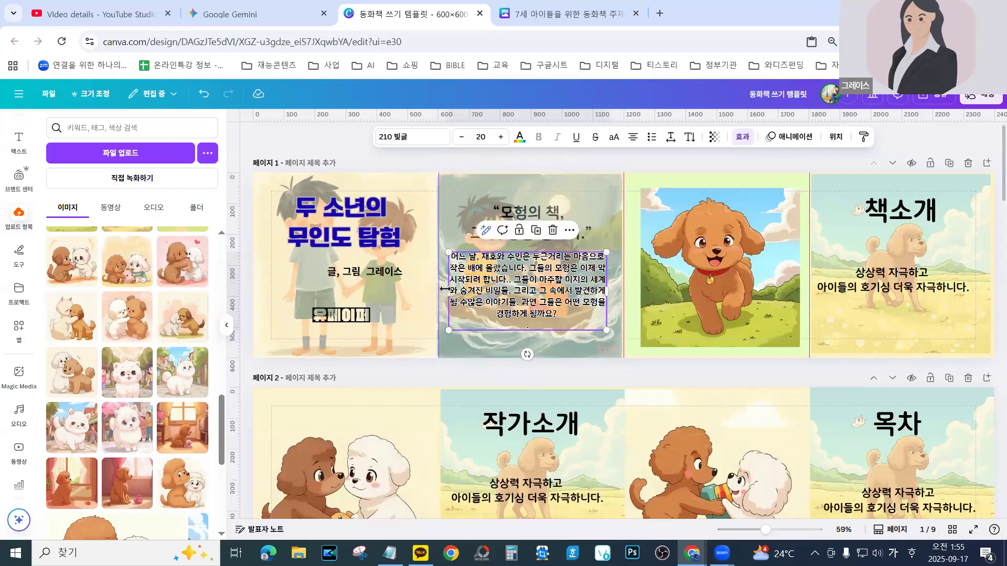
pyautogui.moveTo(444, 289); pyautogui.dragTo(453, 290)
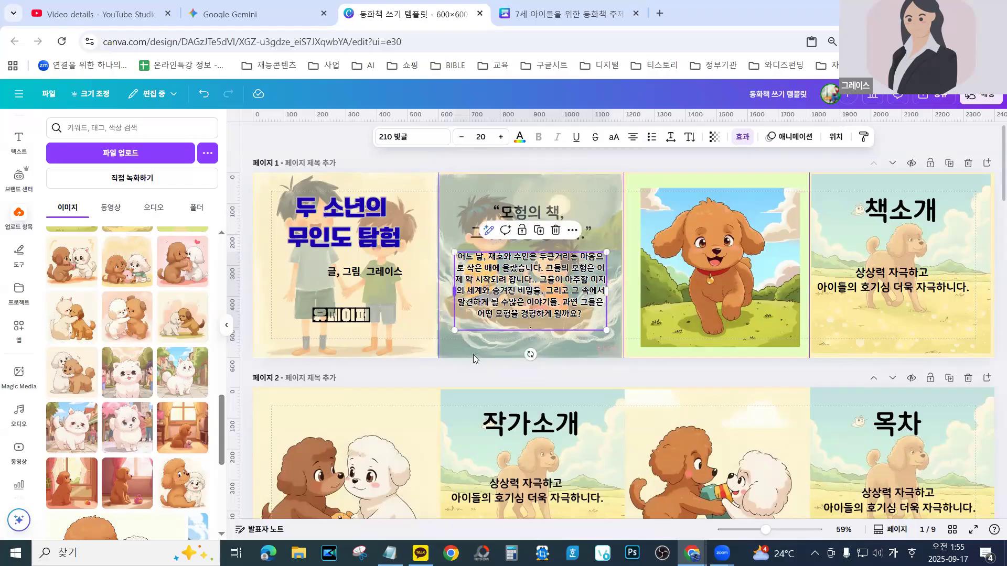
pyautogui.click(677, 384)
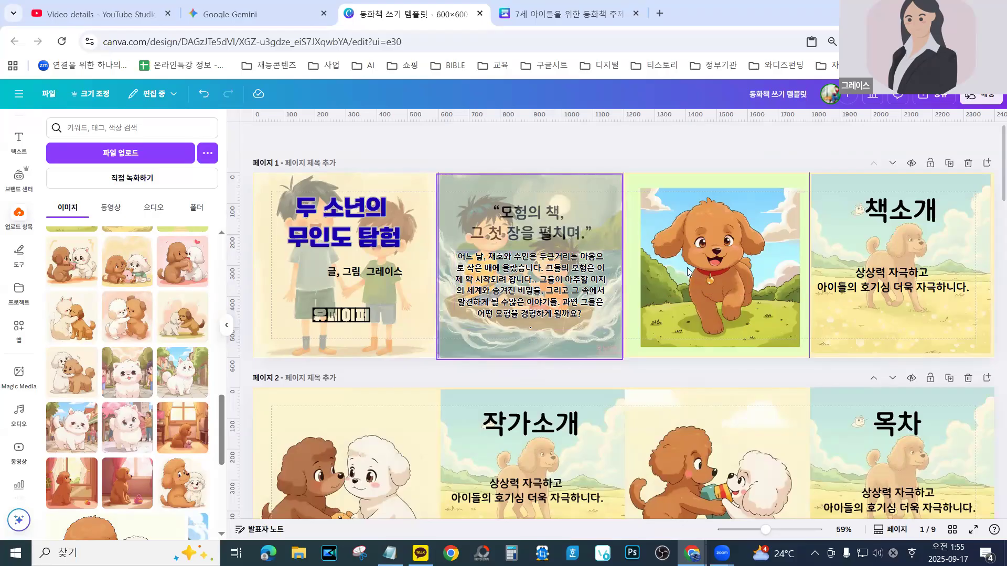
# Paste the illustration of the two standing boys over the third panel's puppy picture and delete the extra copy on the first panel
pyautogui.click(711, 275)
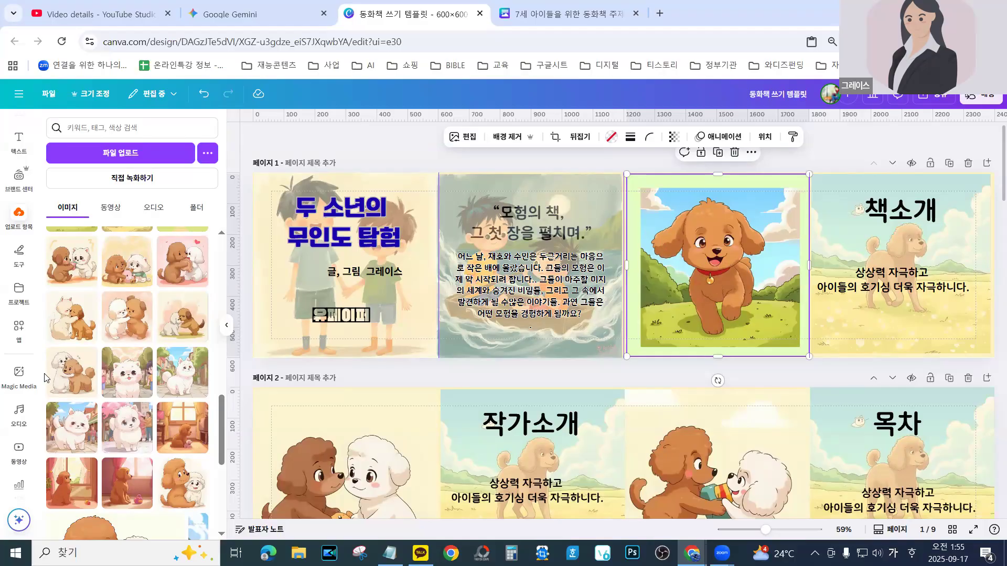
pyautogui.scroll(10, 104, 438)
pyautogui.scroll(1, 105, 438)
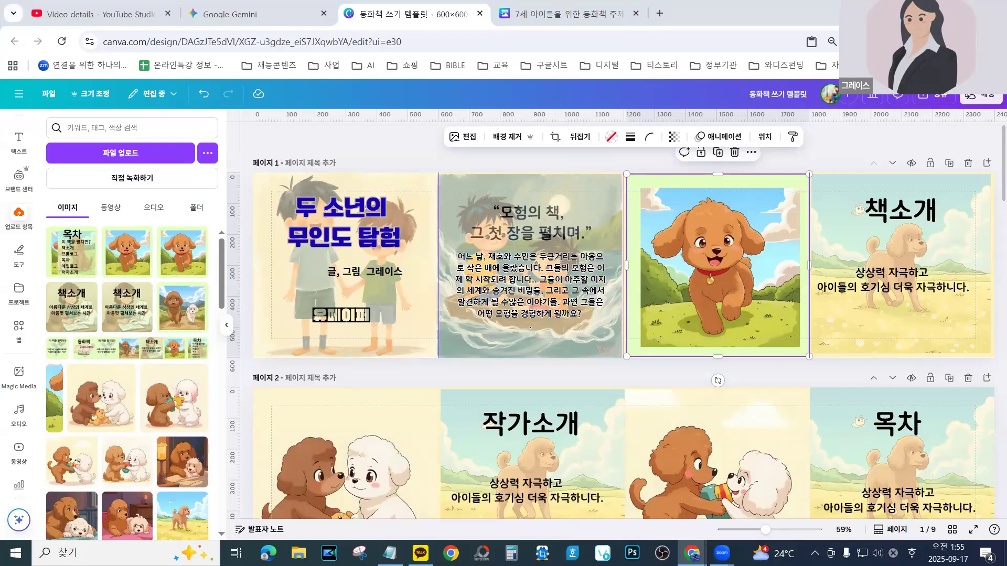
pyautogui.rightClick(690, 287)
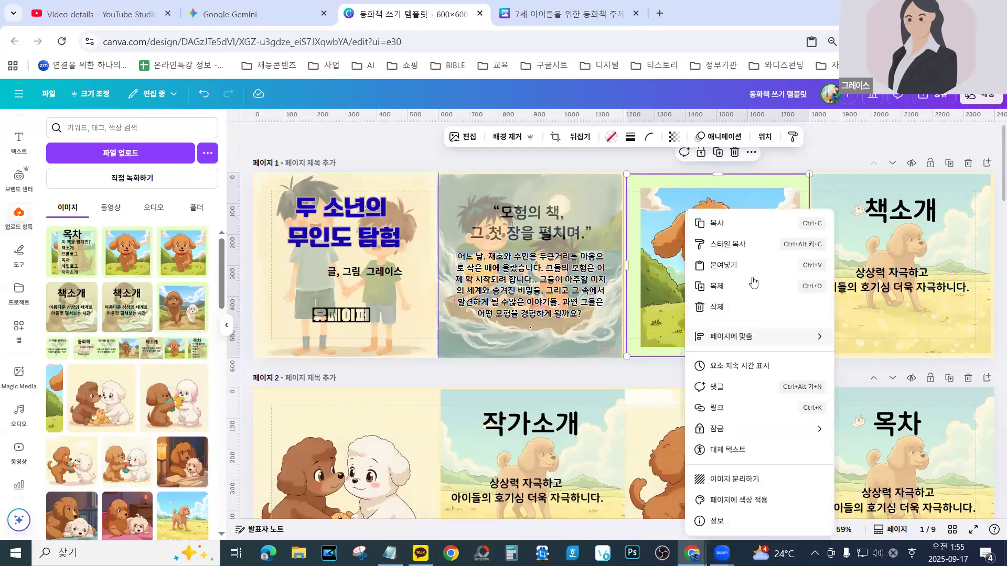
pyautogui.click(725, 266)
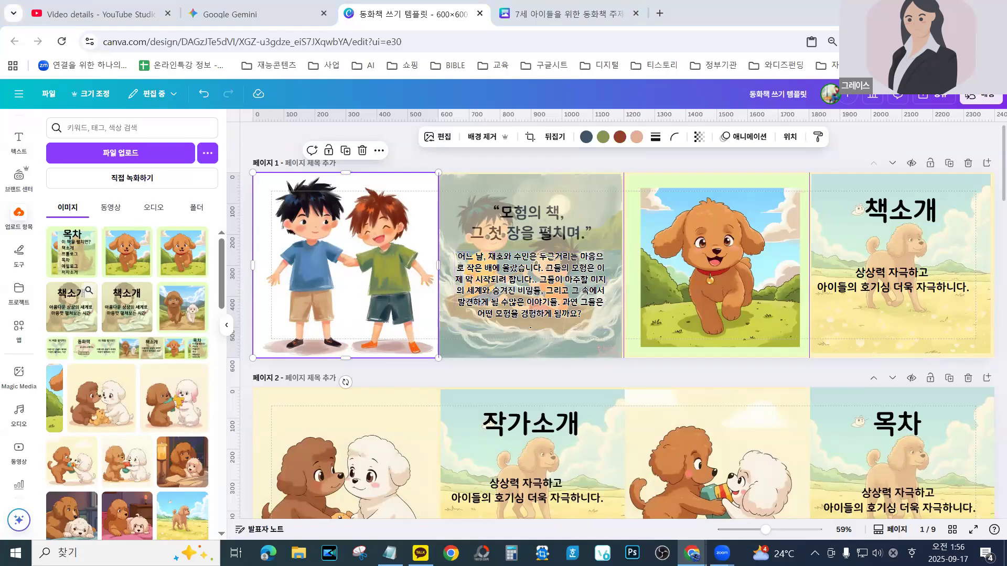
pyautogui.rightClick(688, 279)
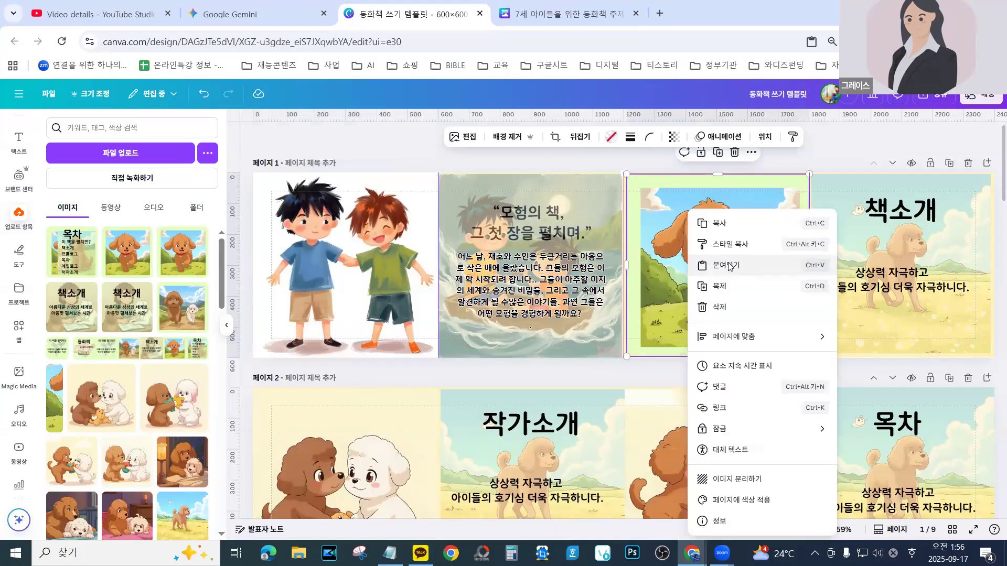
pyautogui.click(733, 276)
pyautogui.moveTo(324, 242); pyautogui.dragTo(691, 286)
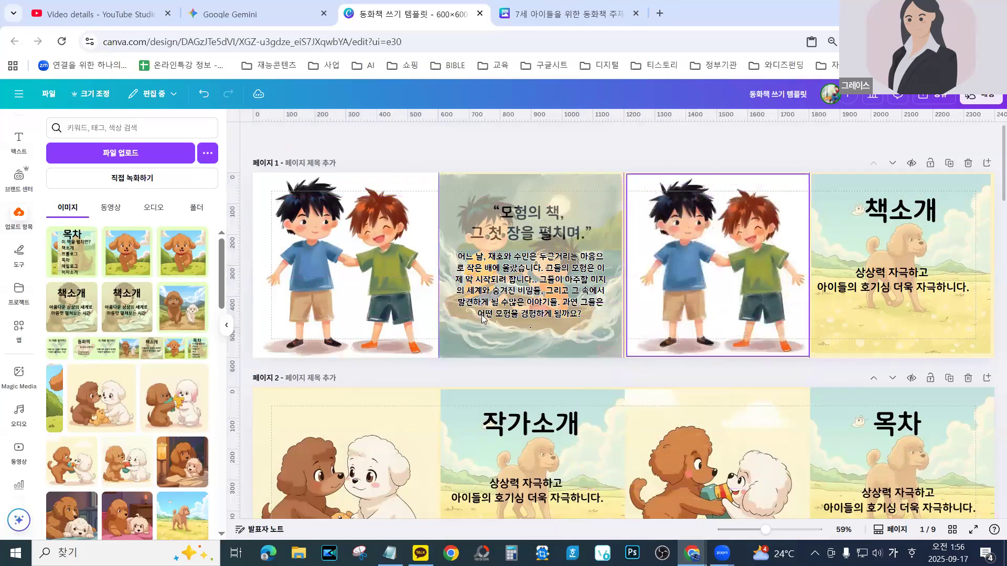
pyautogui.moveTo(327, 271); pyautogui.dragTo(320, 359)
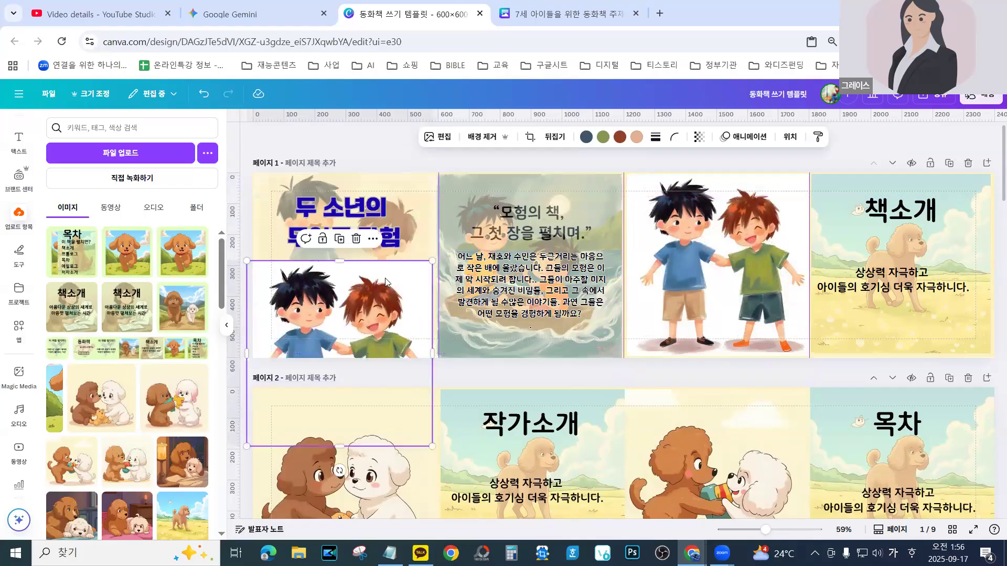
pyautogui.click(357, 240)
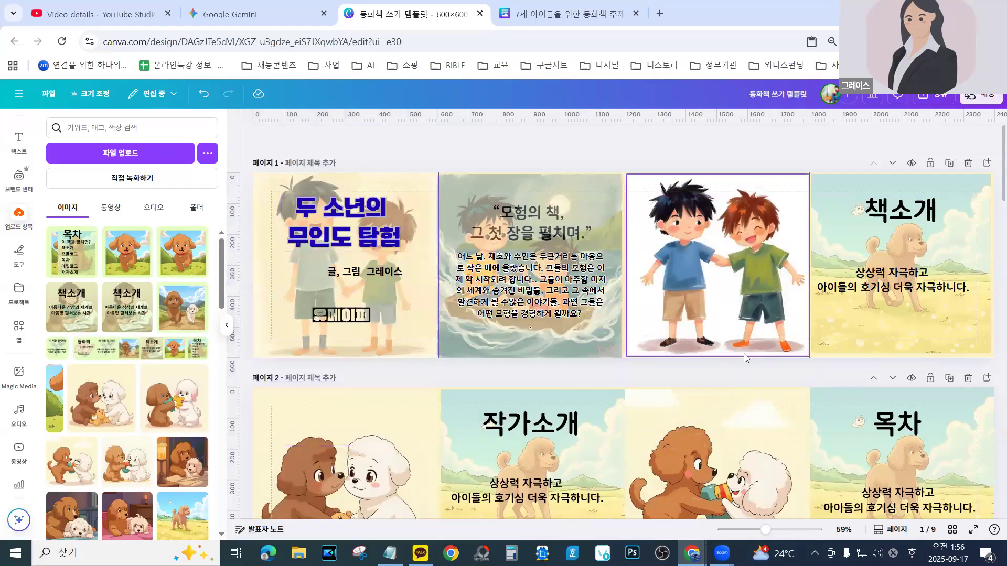
# Reposition the illustration of the two standing boys over the third panel, slightly towards the second panel
pyautogui.click(702, 294)
pyautogui.moveTo(703, 294); pyautogui.dragTo(701, 267)
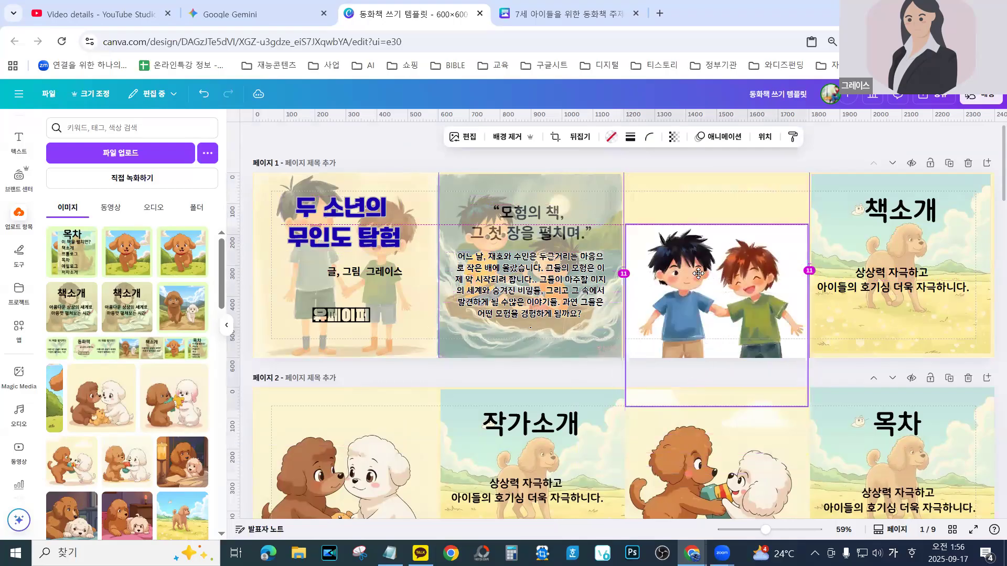
pyautogui.moveTo(699, 265); pyautogui.dragTo(700, 272)
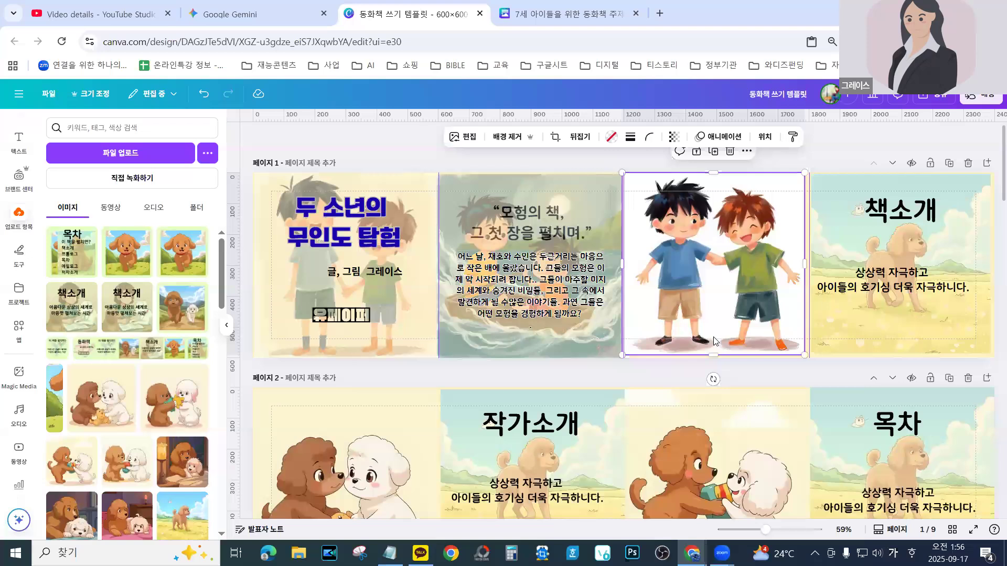
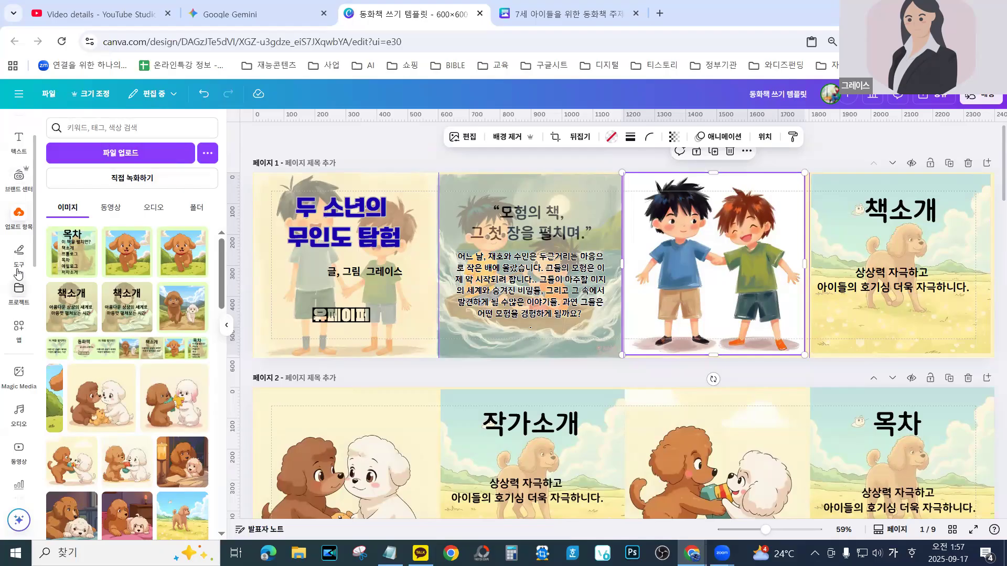
# Enter the Magic Media image prompt "배경은 노랗게, 모험을 두 소년, 아름다운 무인도 풍경"
pyautogui.click(18, 377)
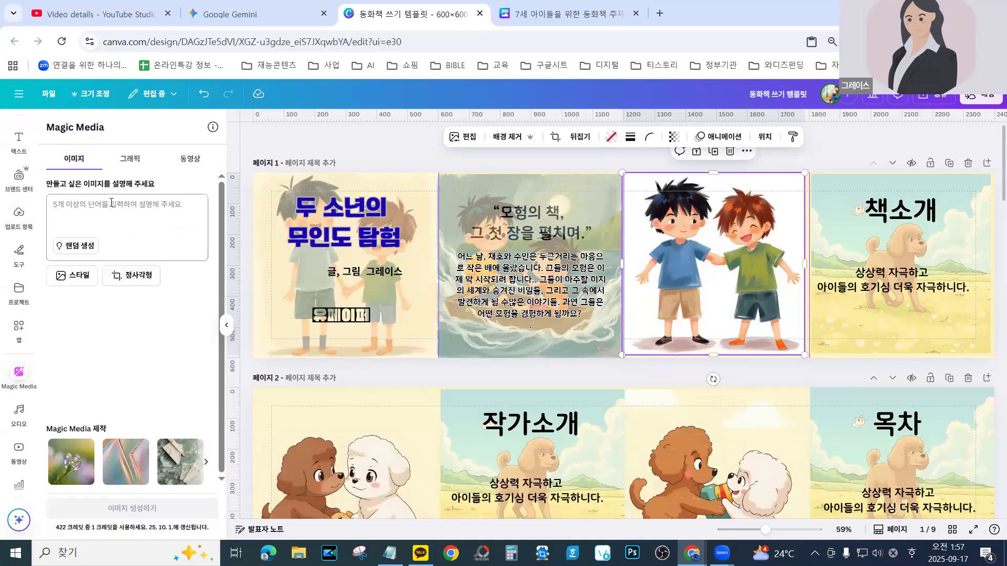
pyautogui.click(77, 221)
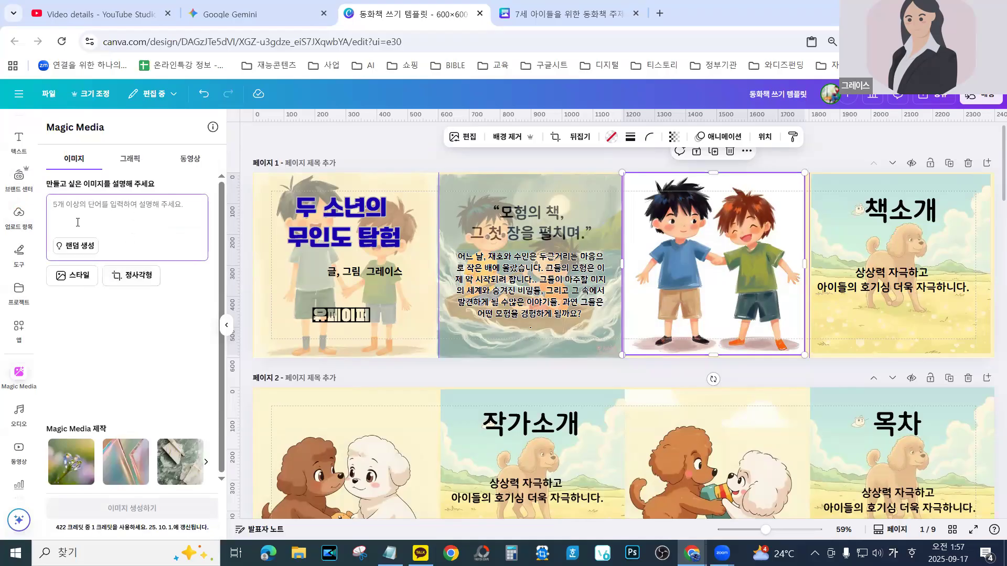
pyautogui.write('배경')
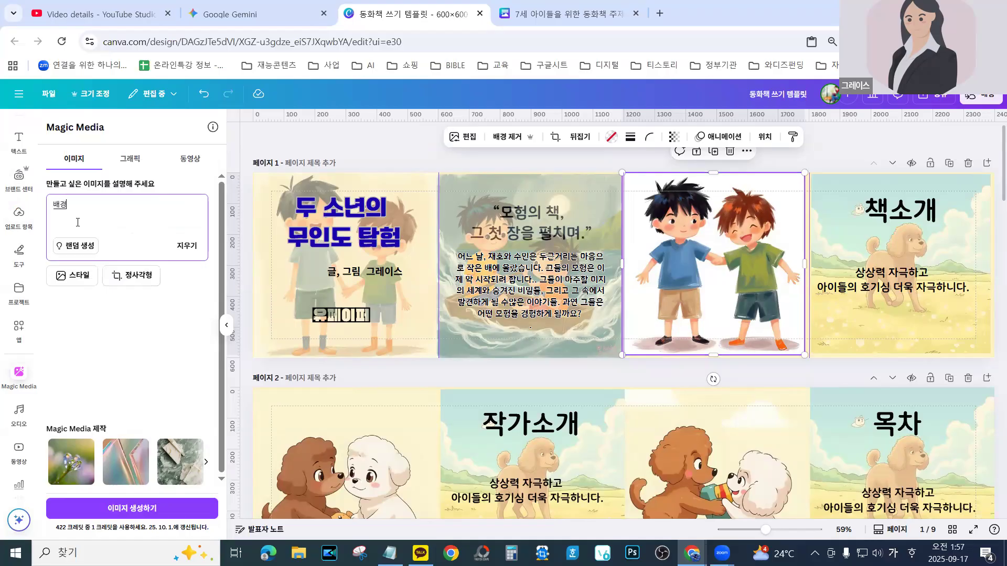
pyautogui.write('은 노랗게, 모험을 뒤')
pyautogui.write(' 소년, 아름다우')
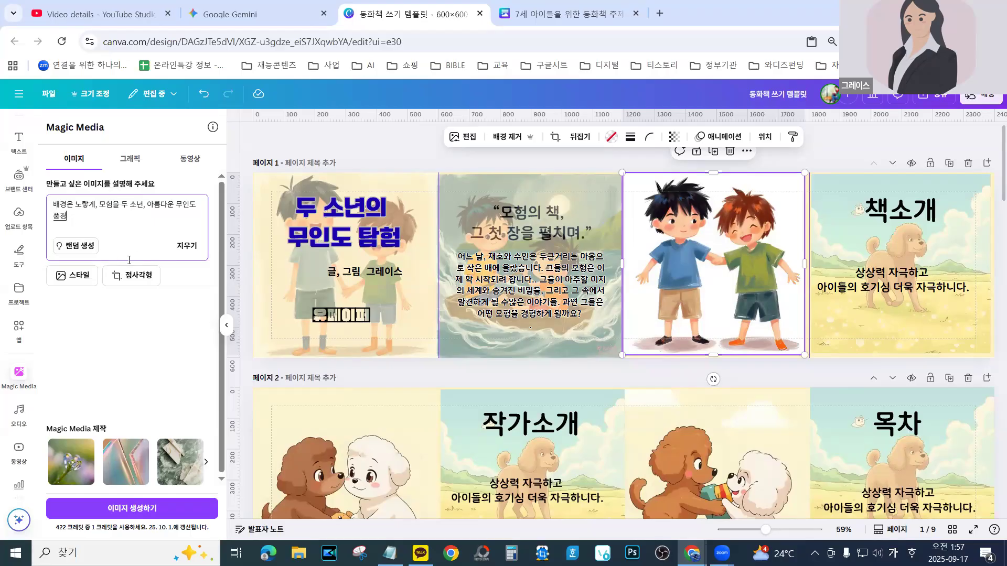
# Choose the 유화 (oil painting) style for the prompt and generate the images
pyautogui.click(76, 281)
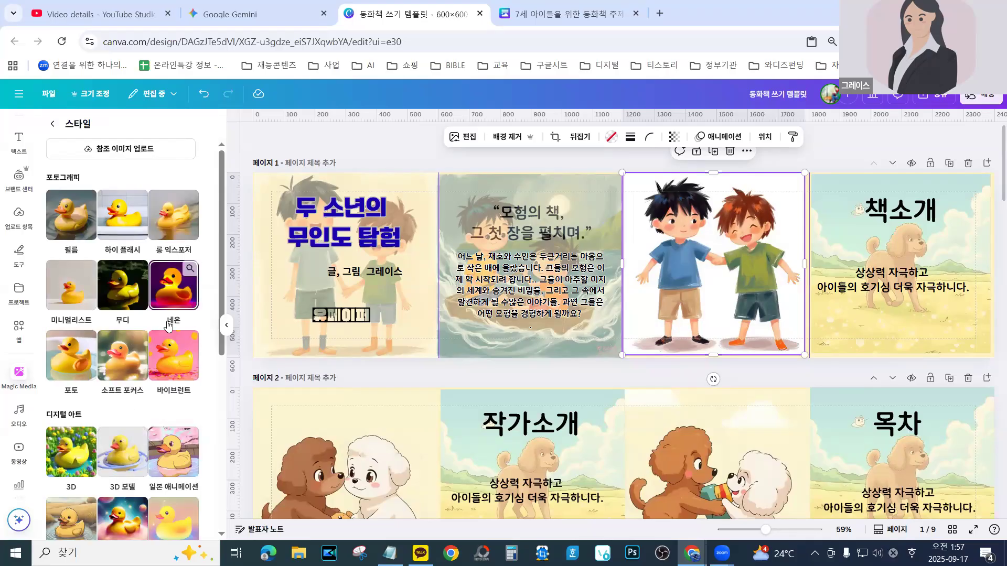
pyautogui.scroll(-5, 168, 323)
pyautogui.click(175, 439)
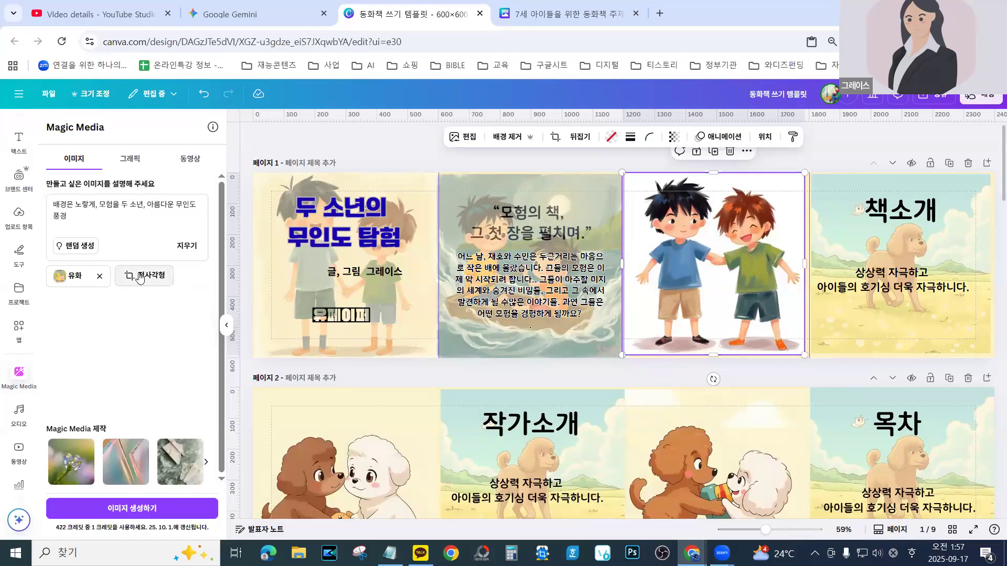
pyautogui.click(138, 509)
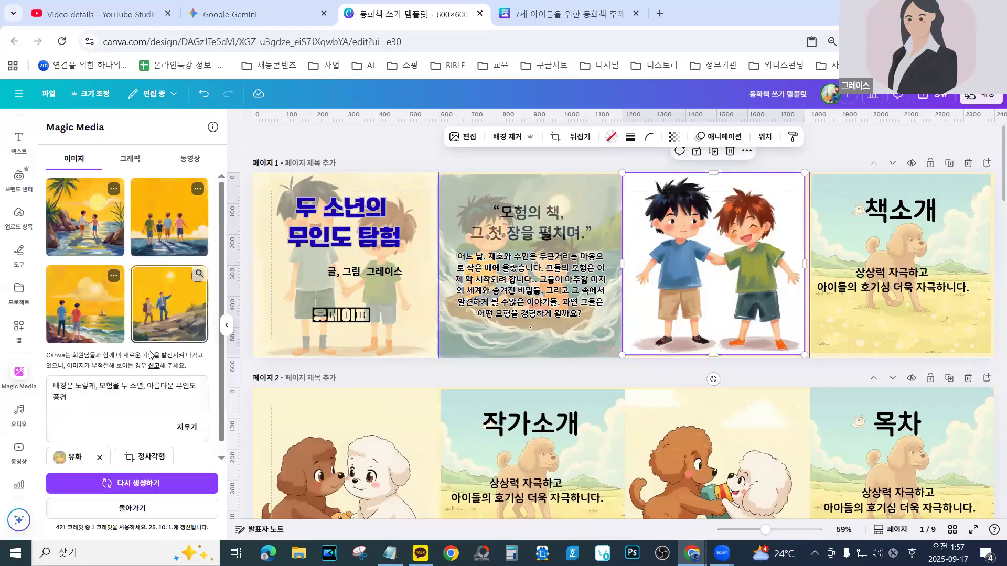
# Add the generated image with the palm tree, rocks and two boys at sunset and place it over the fourth panel
pyautogui.click(79, 209)
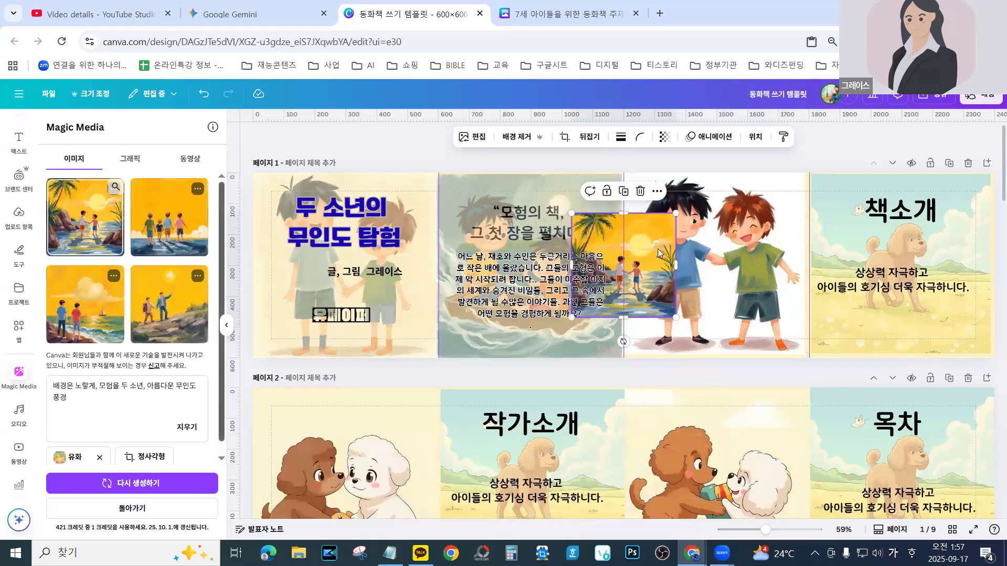
pyautogui.moveTo(598, 240); pyautogui.dragTo(868, 223)
pyautogui.click(829, 189)
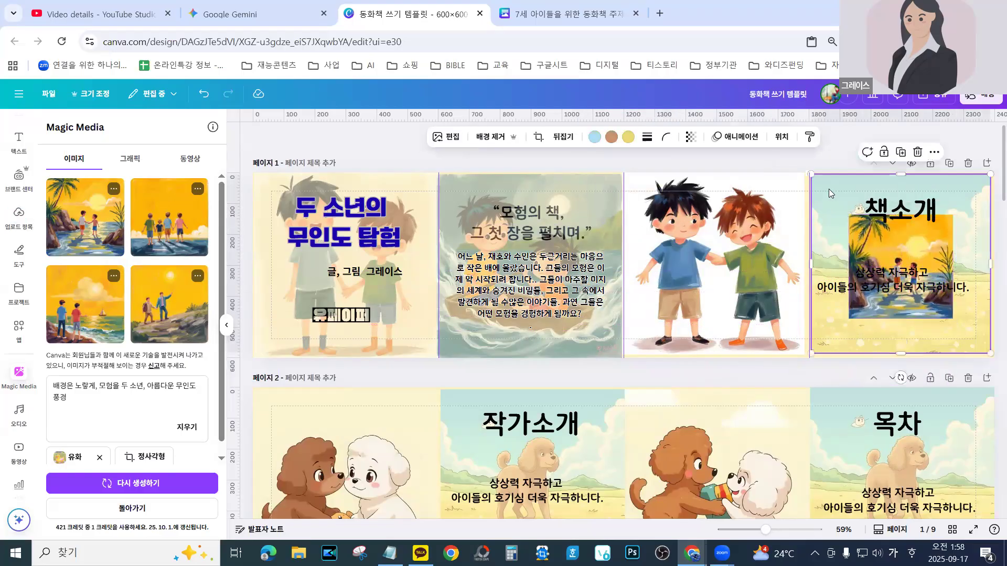
pyautogui.moveTo(829, 189); pyautogui.dragTo(751, 188)
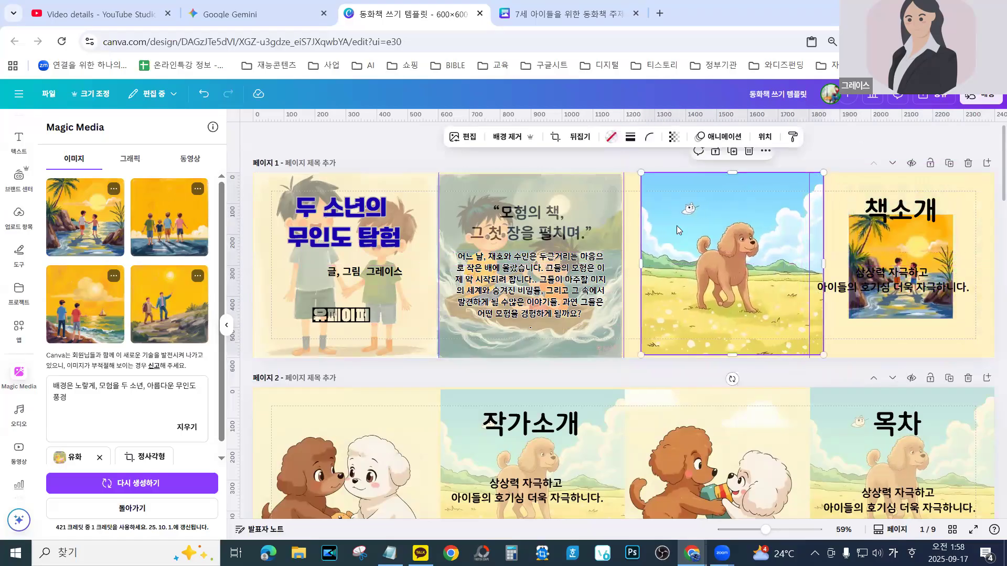
pyautogui.click(203, 93)
pyautogui.hotkey('ctrl', 'y')
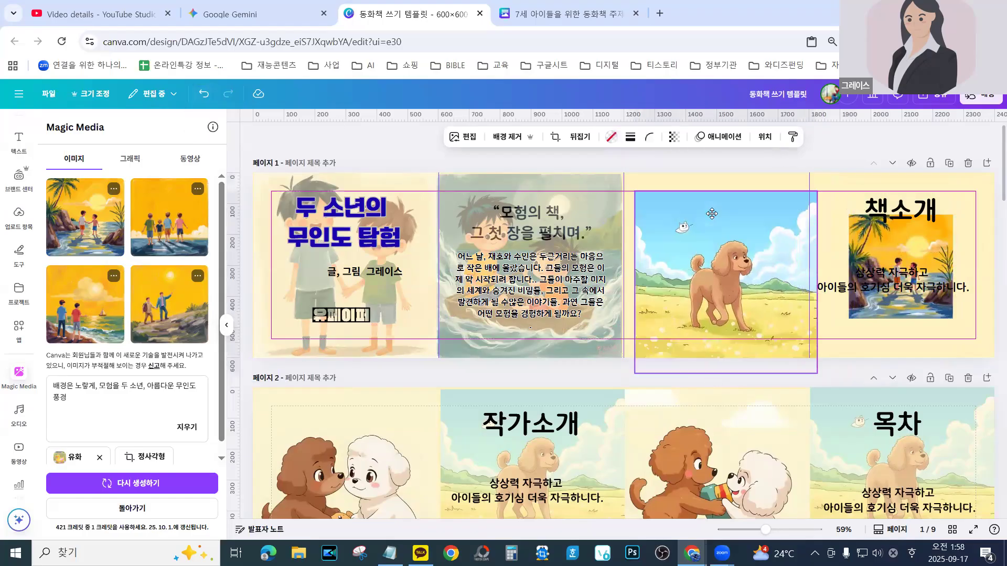
pyautogui.click(204, 96)
pyautogui.click(204, 96)
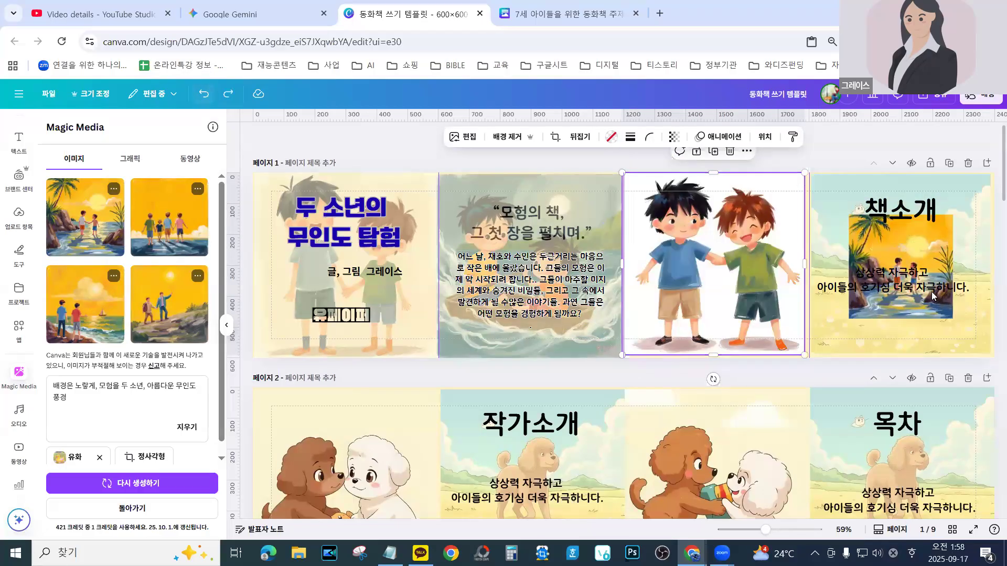
# Delete the puppy background picture from the 책소개 panel on page 1
pyautogui.click(837, 190)
pyautogui.moveTo(855, 185); pyautogui.dragTo(898, 208)
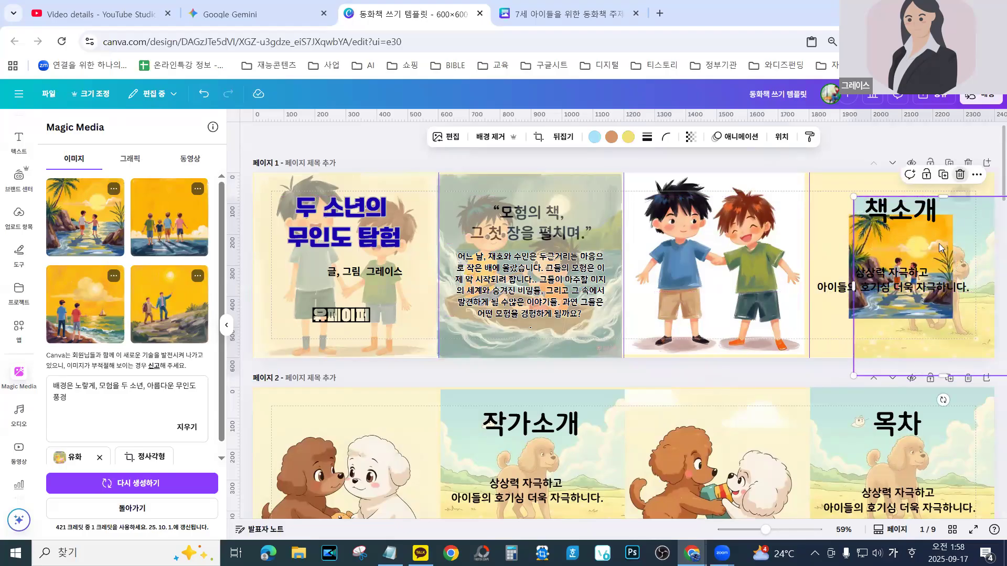
pyautogui.click(961, 175)
# Position and enlarge the palm-tree sunset image so it fills the fourth panel behind the 책소개 text
pyautogui.moveTo(883, 223); pyautogui.dragTo(881, 213)
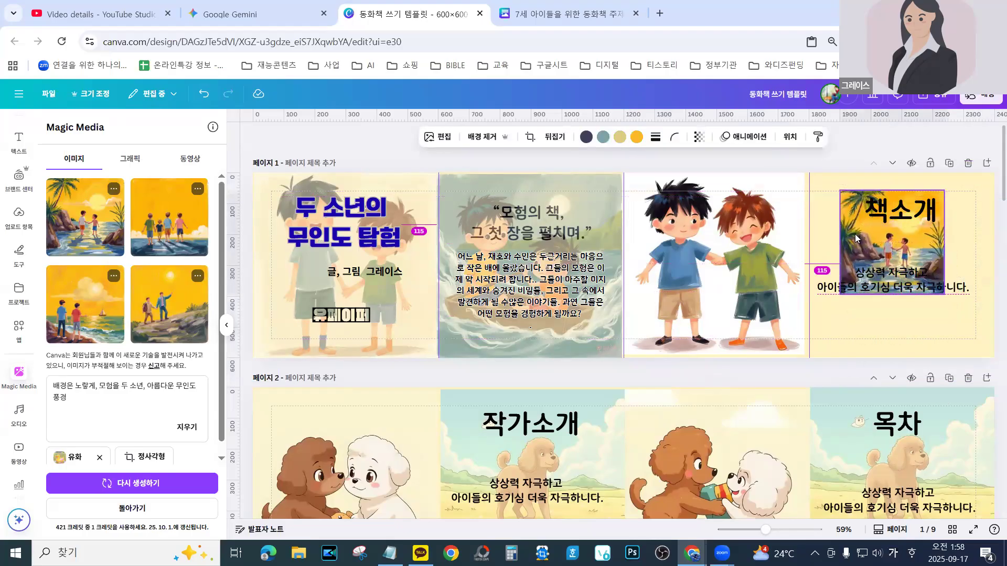
pyautogui.rightClick(869, 293)
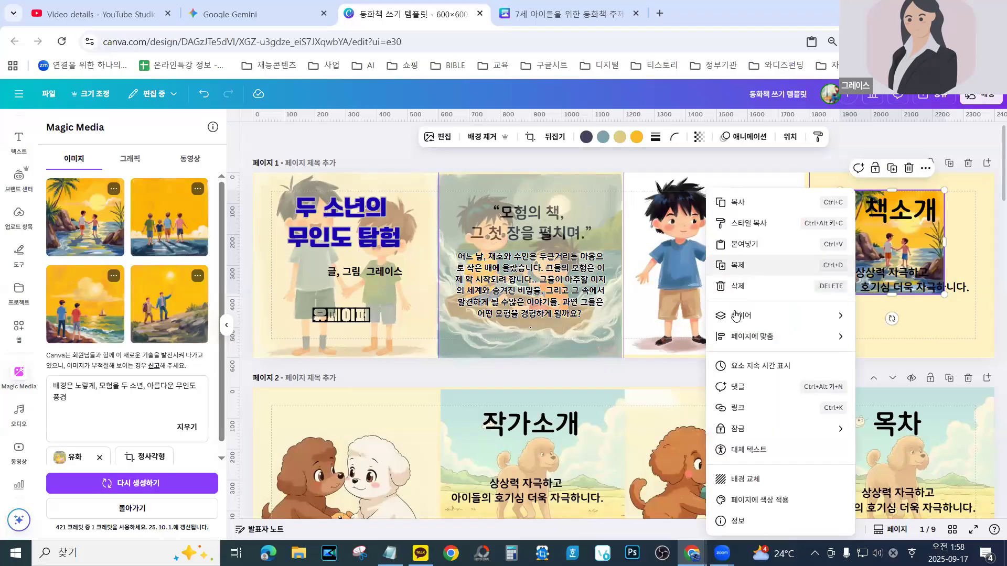
pyautogui.moveTo(746, 316)
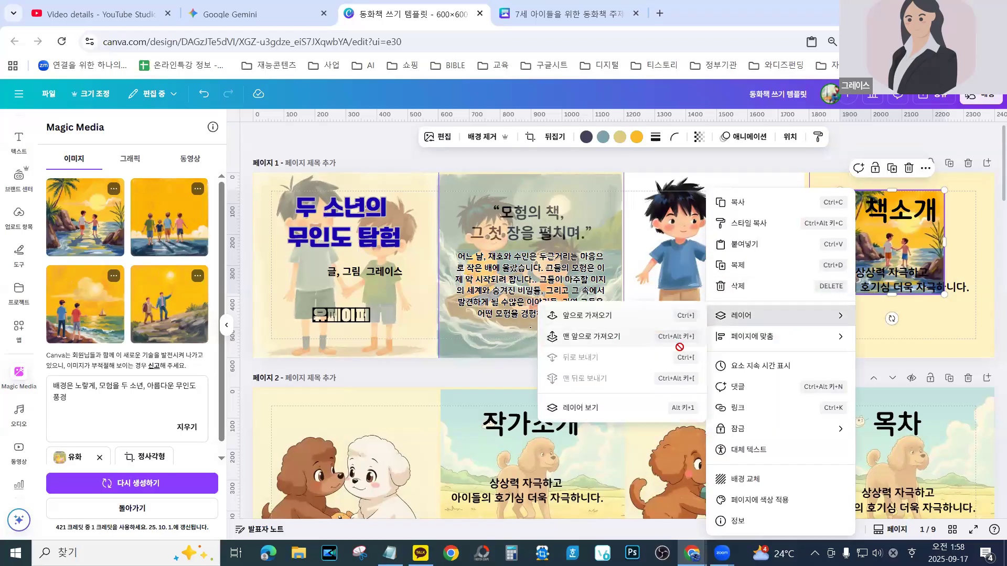
pyautogui.click(911, 330)
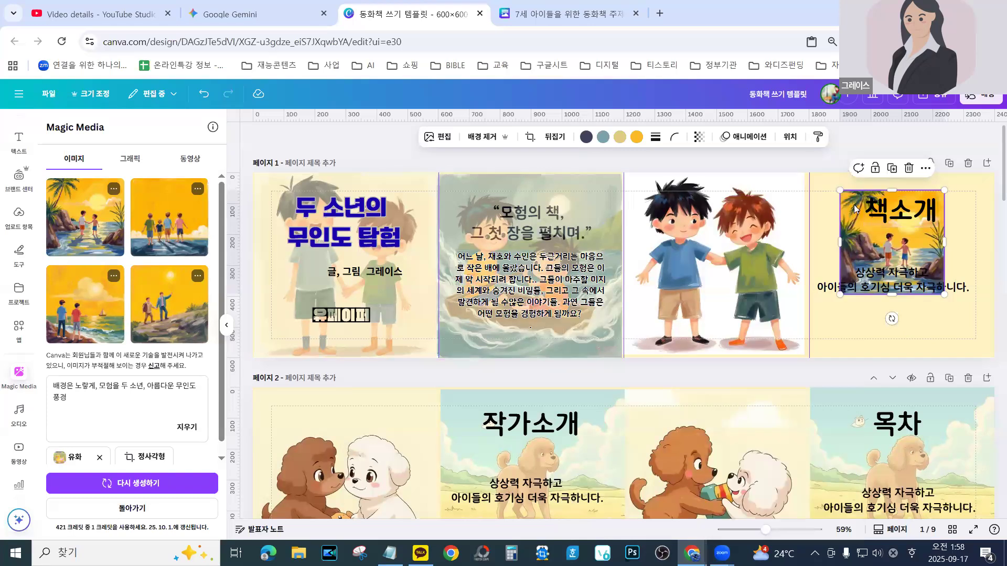
pyautogui.moveTo(841, 187); pyautogui.dragTo(809, 160)
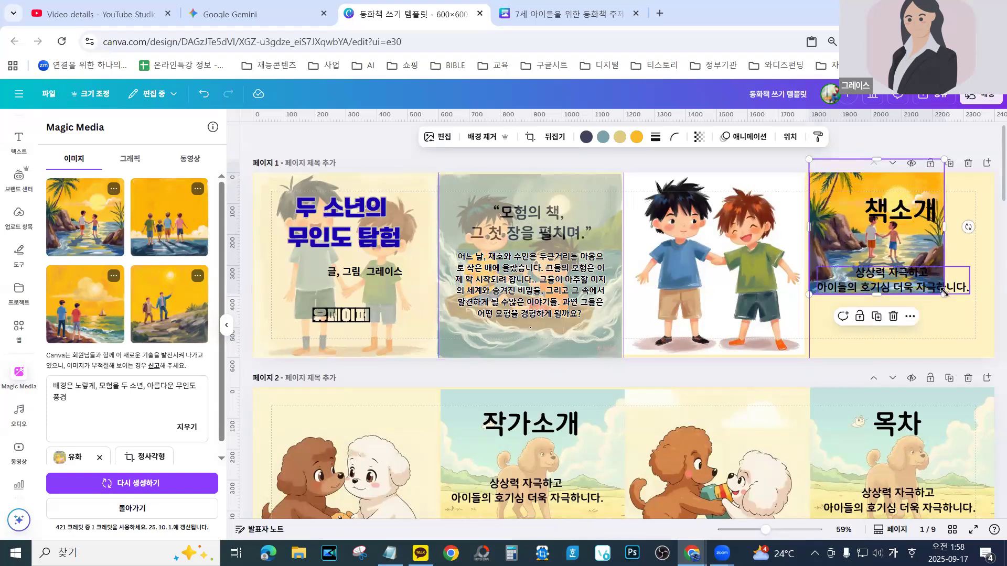
pyautogui.moveTo(944, 294); pyautogui.dragTo(1000, 374)
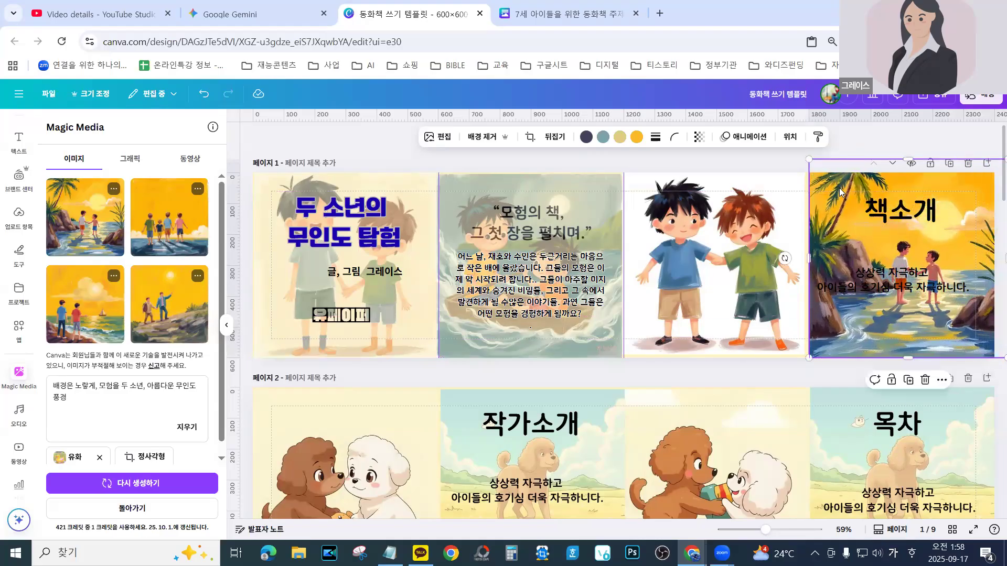
# Nudge the illustration of the two standing boys slightly so it sits squarely within the third panel
pyautogui.click(774, 214)
pyautogui.moveTo(777, 207); pyautogui.dragTo(780, 210)
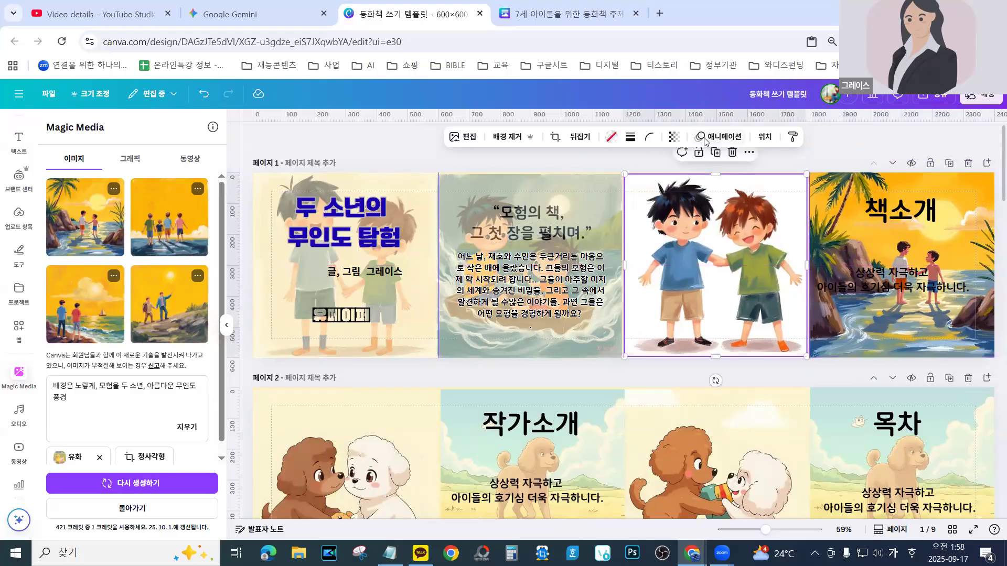
pyautogui.click(674, 137)
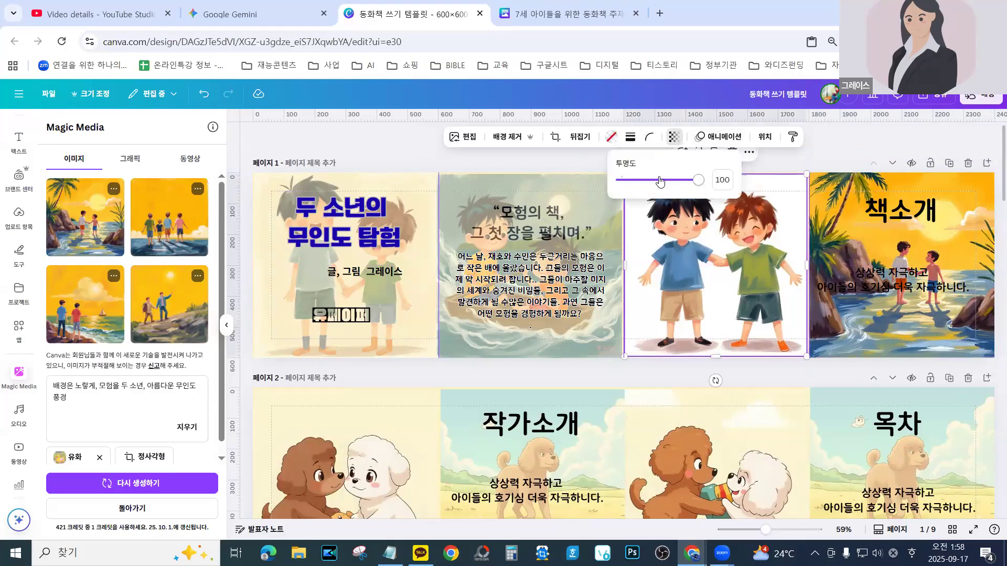
pyautogui.click(660, 180)
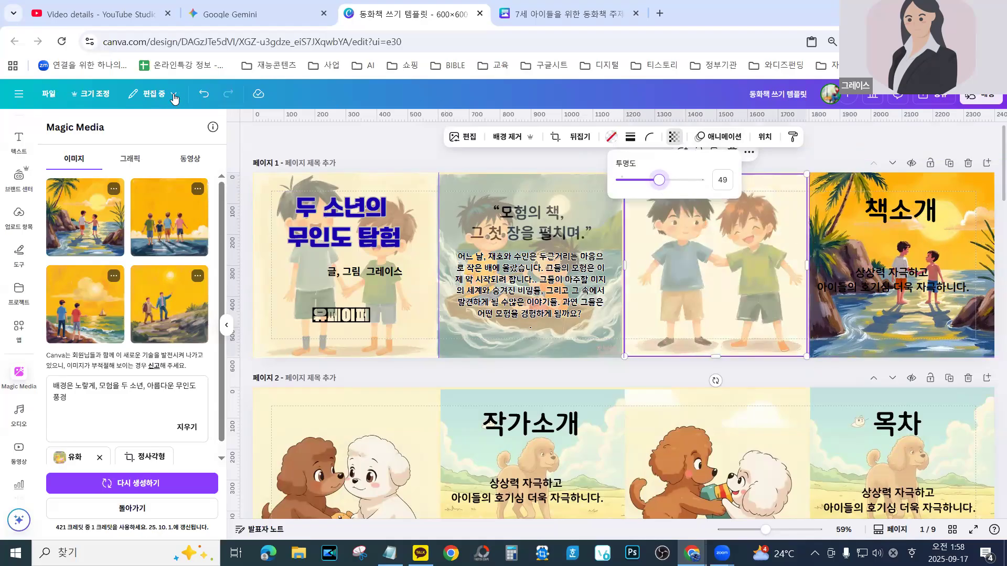
pyautogui.click(202, 96)
# Fade the sunset image behind the 책소개 text by reducing its 투명도 (transparency) value to below 54
pyautogui.click(852, 228)
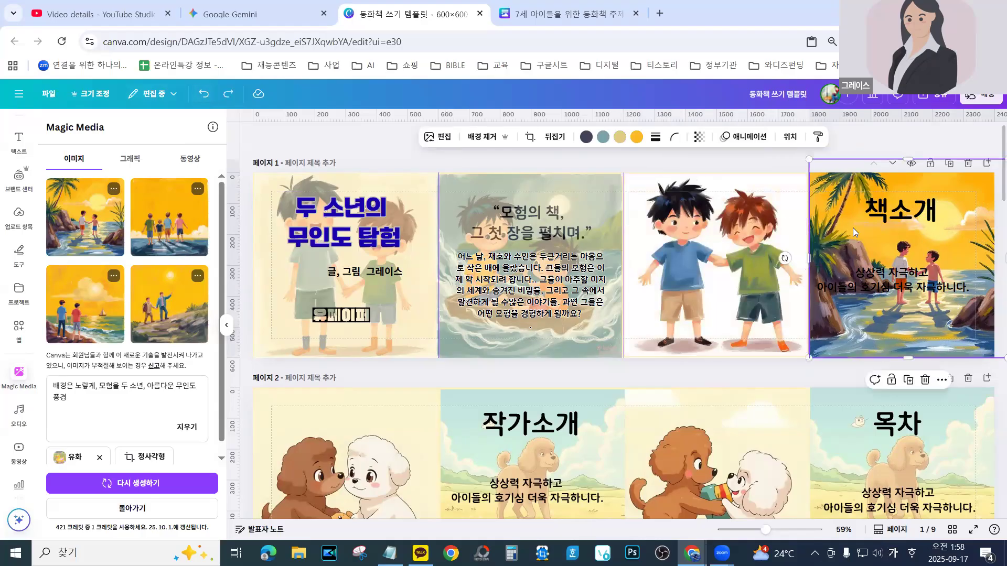
pyautogui.click(698, 137)
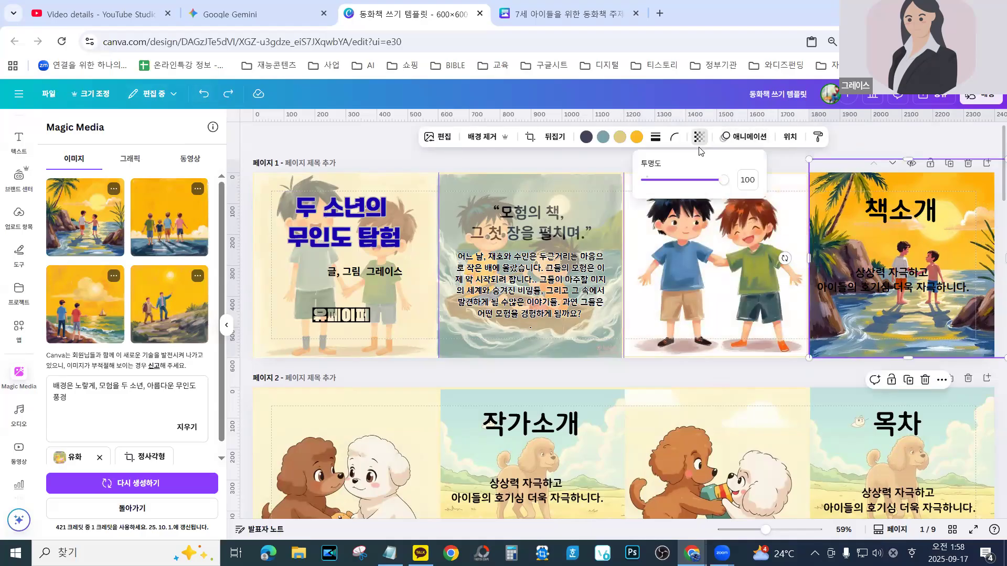
pyautogui.click(687, 179)
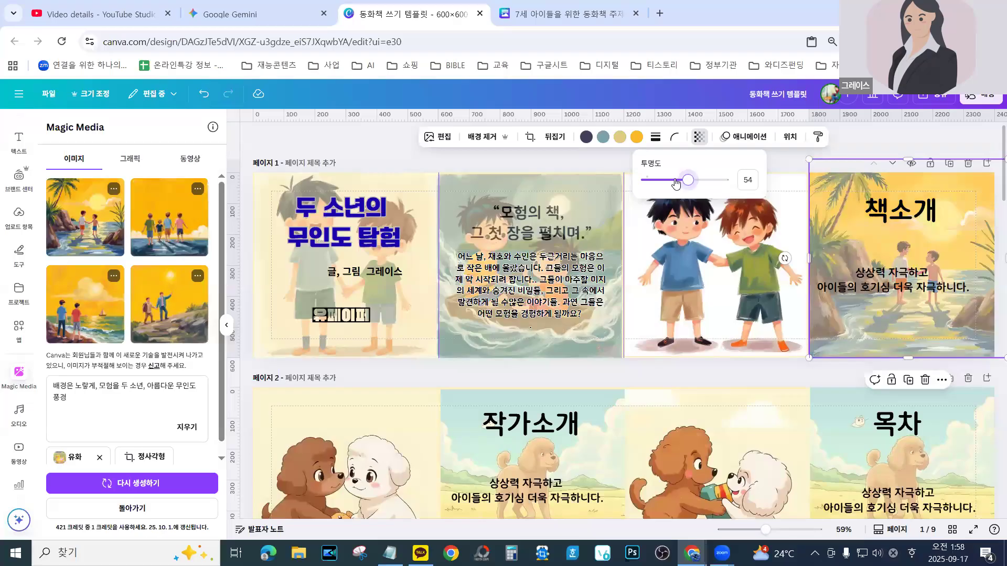
pyautogui.moveTo(677, 182); pyautogui.dragTo(677, 182)
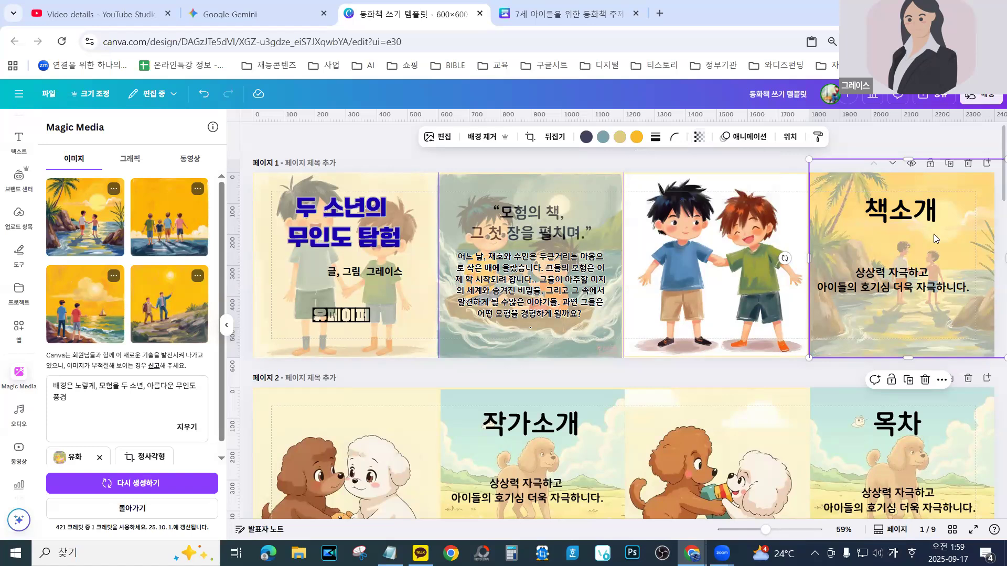
# Move the 책소개 title slightly lower and the body text slightly higher and further right on the fourth panel
pyautogui.click(928, 219)
pyautogui.moveTo(927, 217); pyautogui.dragTo(928, 218)
pyautogui.moveTo(910, 283); pyautogui.dragTo(910, 274)
pyautogui.click(908, 219)
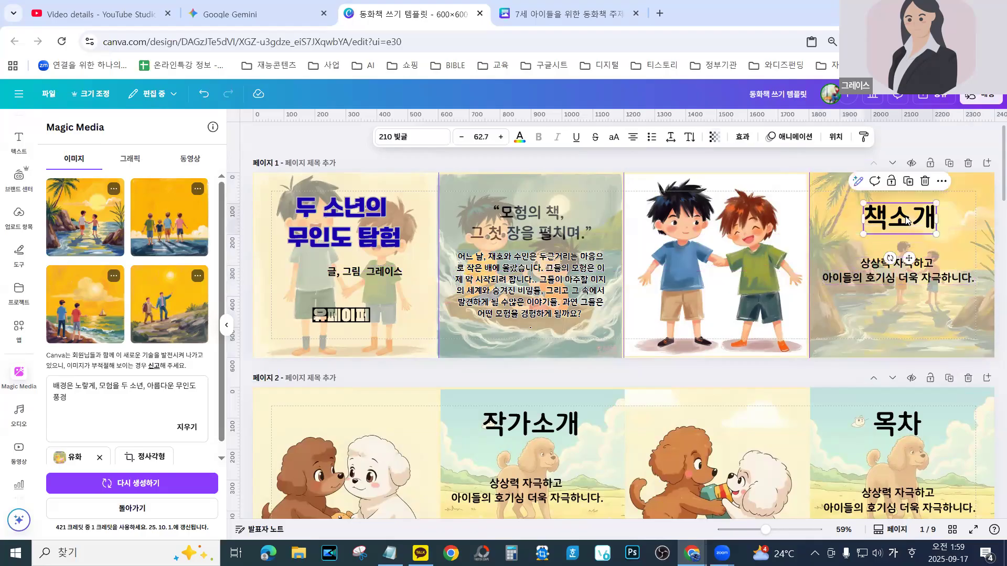
pyautogui.moveTo(906, 220); pyautogui.dragTo(906, 225)
pyautogui.click(906, 282)
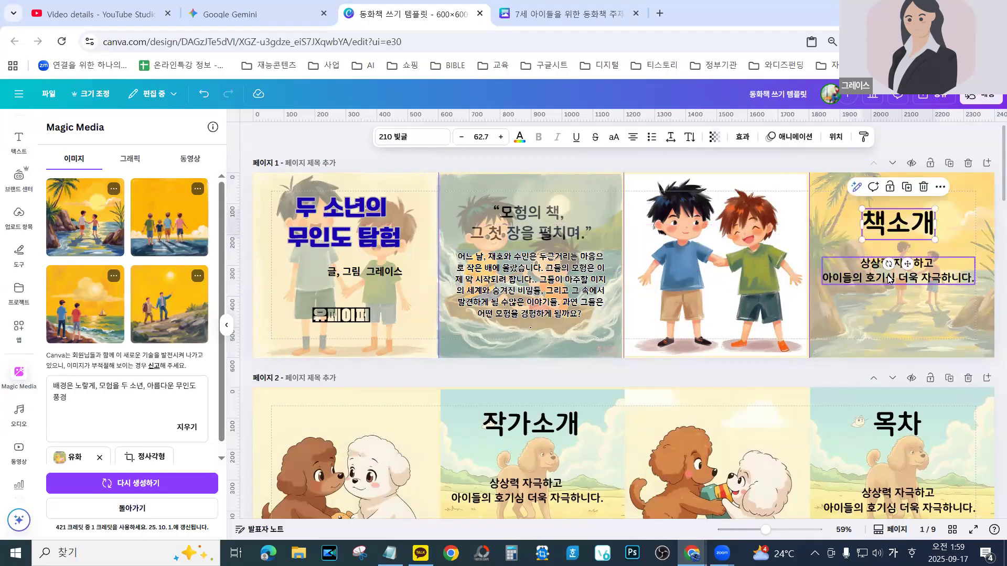
pyautogui.click(846, 188)
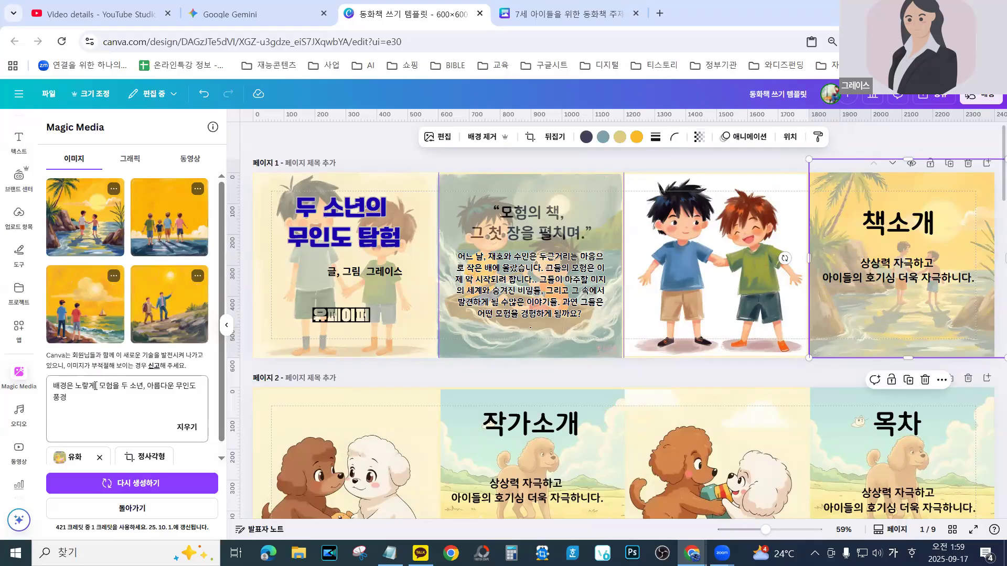
# Regenerate the images with 노랗게 changed to 베이지 in the prompt, and replace the fourth panel's background with the two boys facing the orange sun
pyautogui.moveTo(96, 385); pyautogui.dragTo(77, 384)
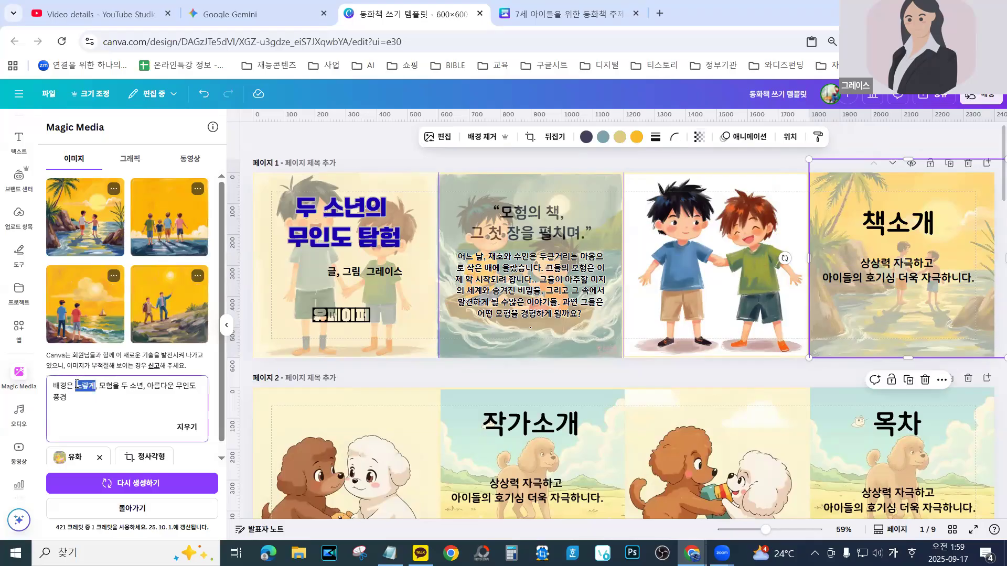
pyautogui.write('베이')
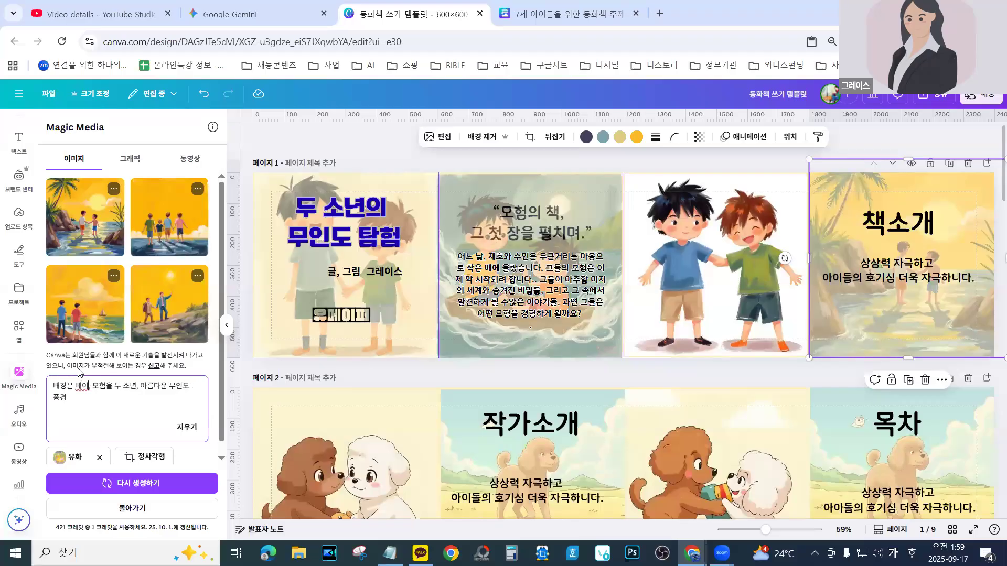
pyautogui.write('지')
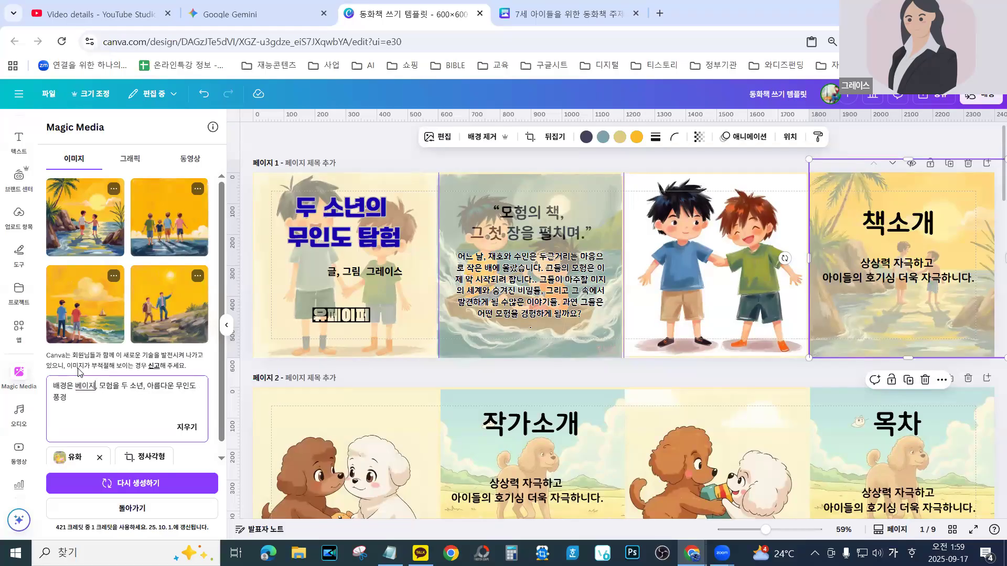
pyautogui.press('Return')
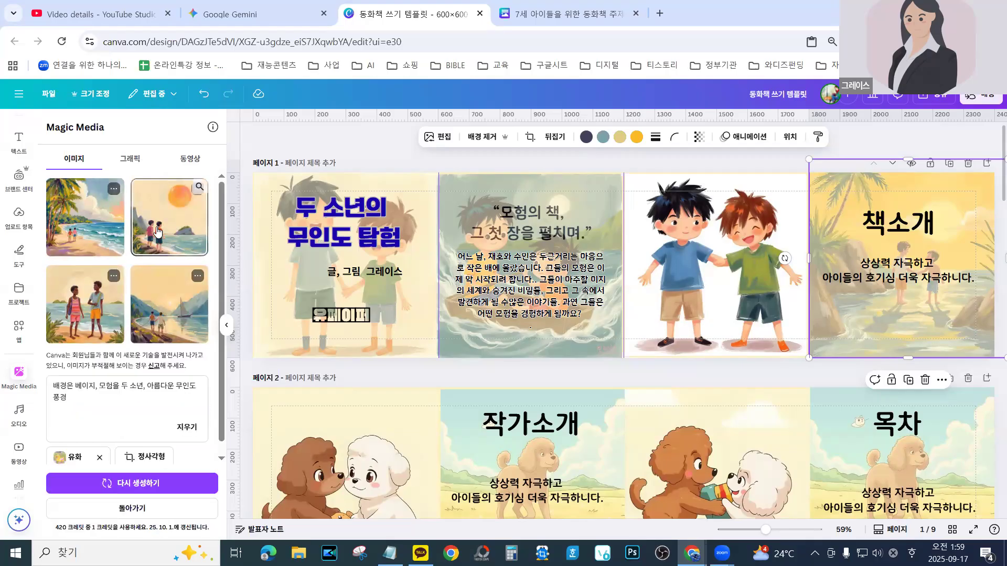
pyautogui.moveTo(157, 231); pyautogui.dragTo(881, 266)
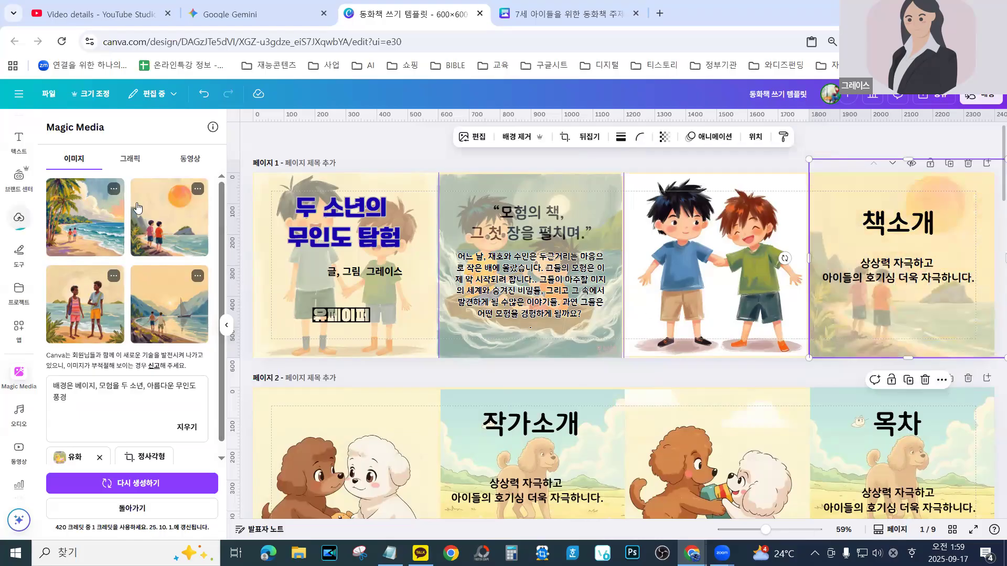
# In the story-topic document, transform the selected hook paragraph with the prompt "책소개 200자 이내로 써줘" and add the generated text below it
pyautogui.click(915, 275)
pyautogui.doubleClick(915, 276)
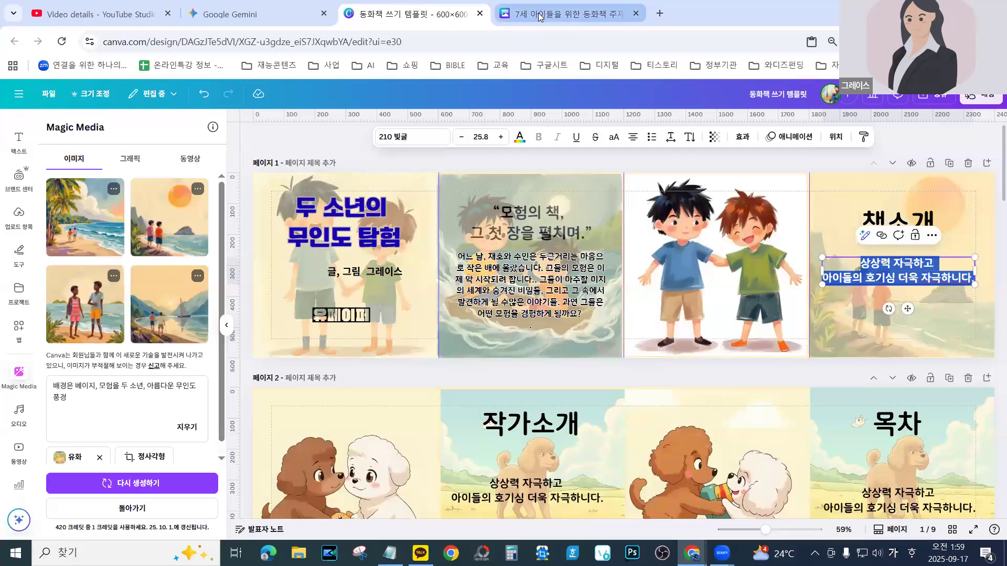
pyautogui.click(566, 15)
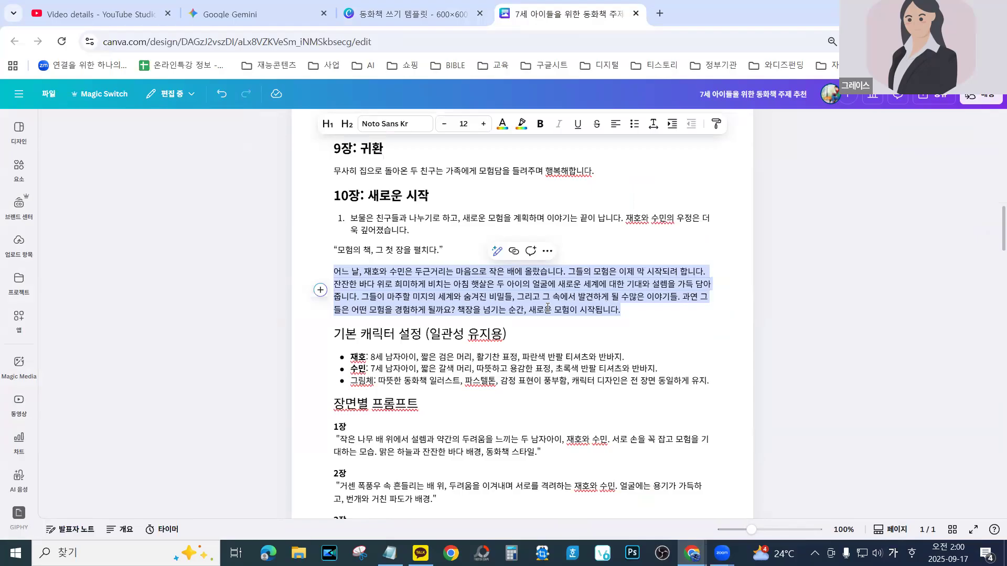
pyautogui.click(497, 251)
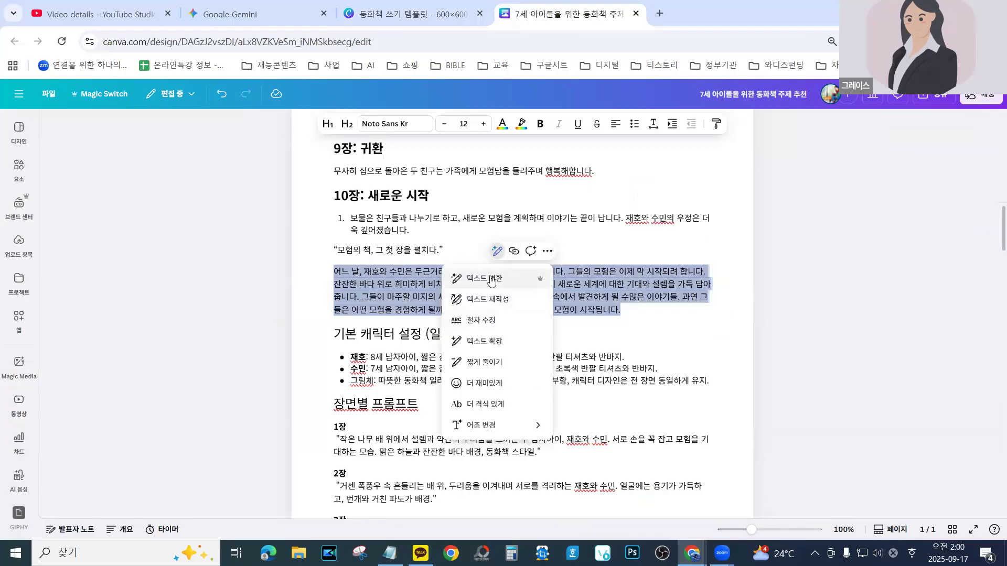
pyautogui.click(485, 278)
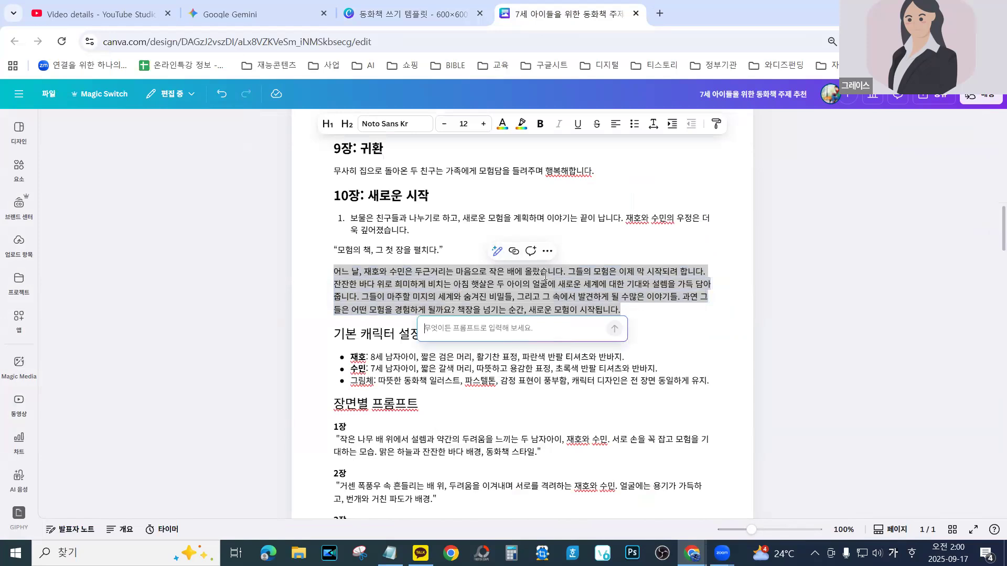
pyautogui.write('책소개')
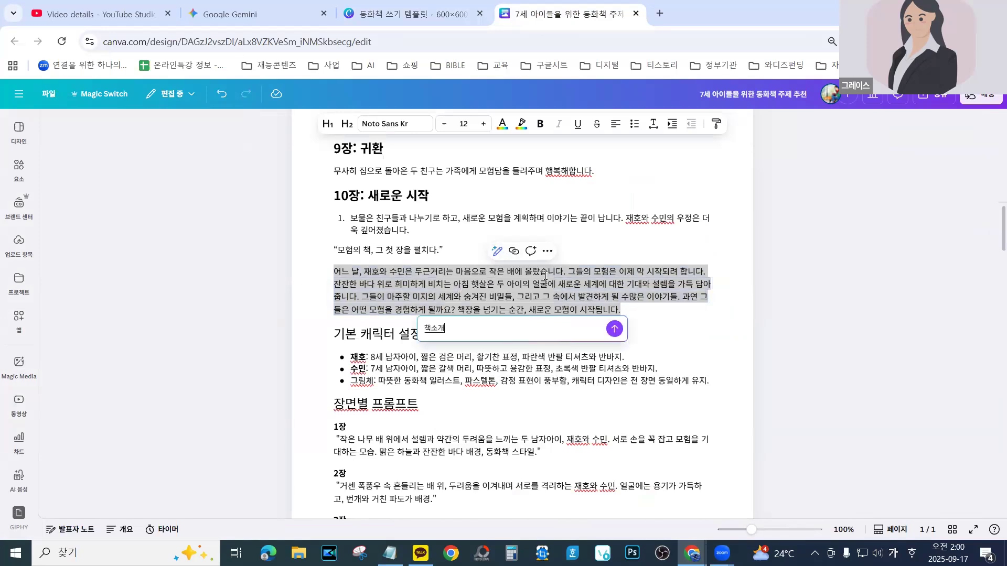
pyautogui.write(' 200자 이내로 써줘')
pyautogui.press('Return')
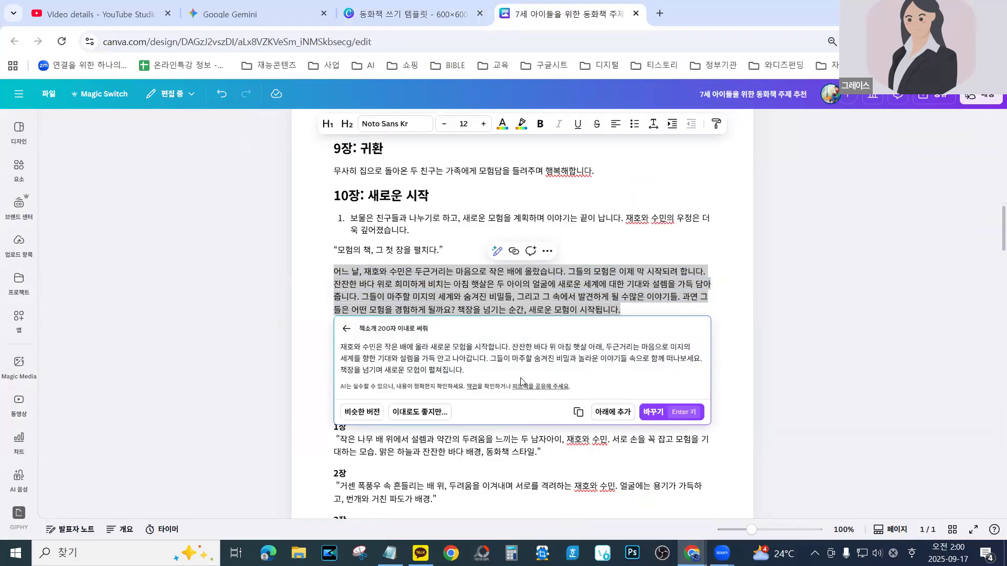
pyautogui.click(610, 412)
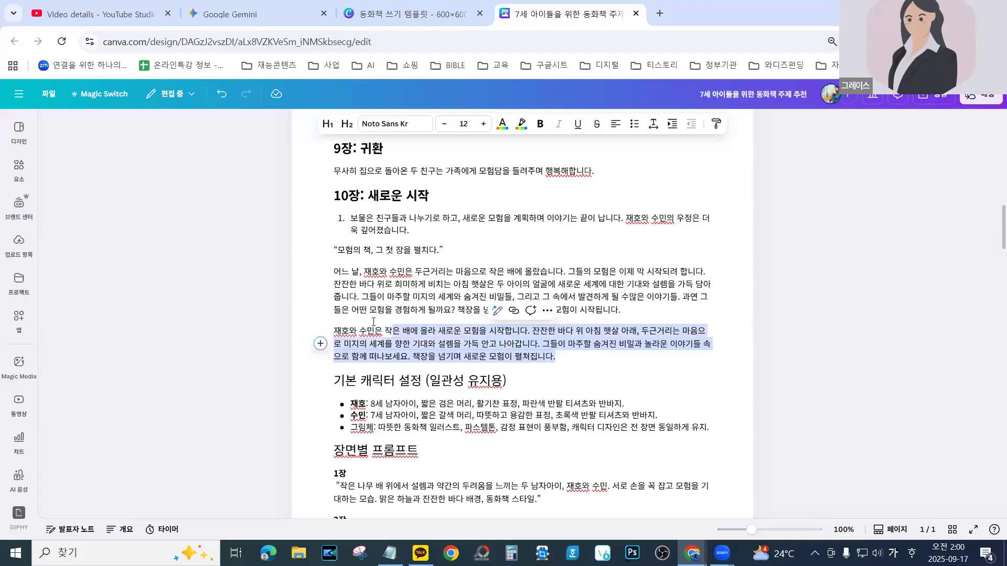
# Copy the generated book introduction from the story document and replace the body text under 책소개 with it
pyautogui.rightClick(427, 350)
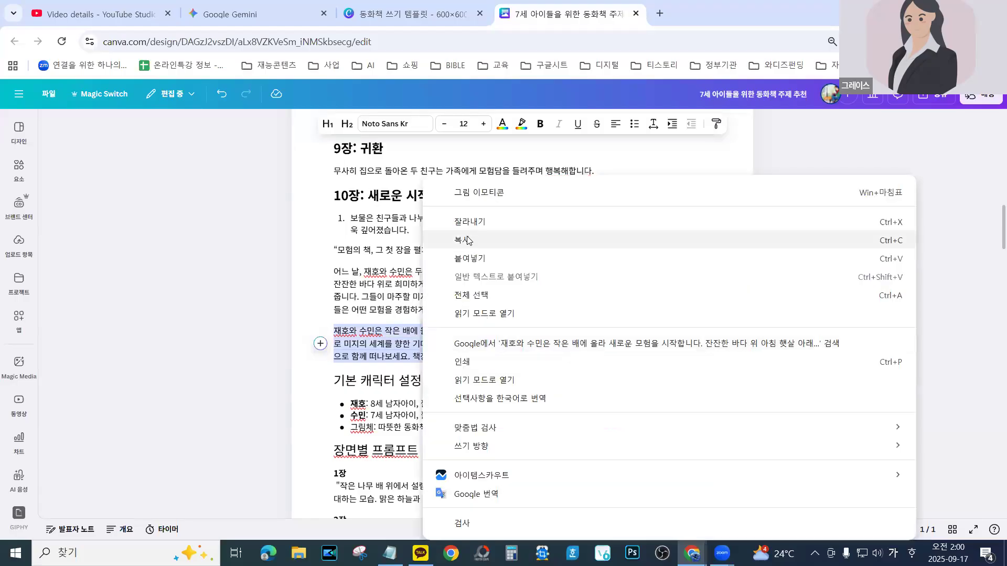
pyautogui.click(457, 242)
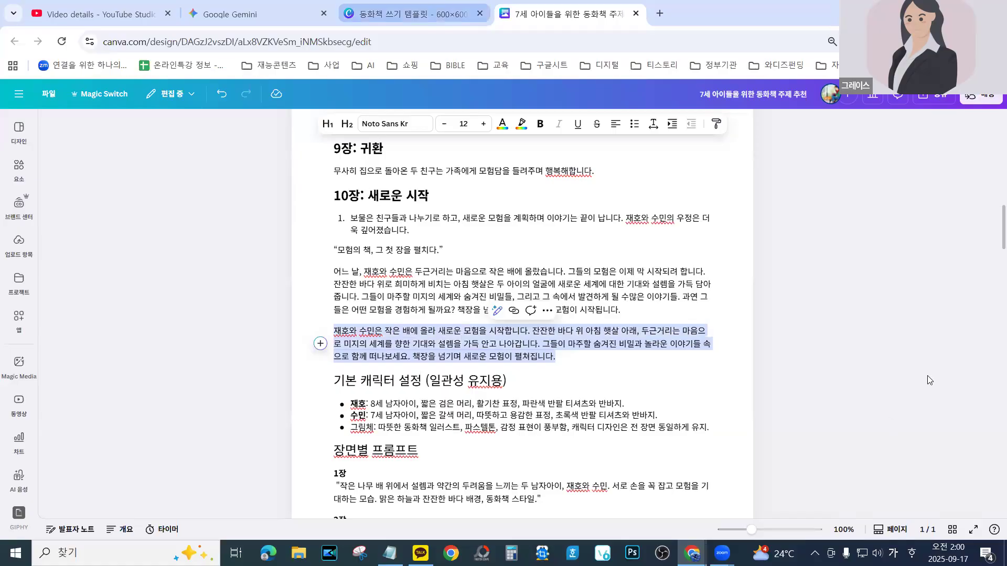
pyautogui.click(430, 9)
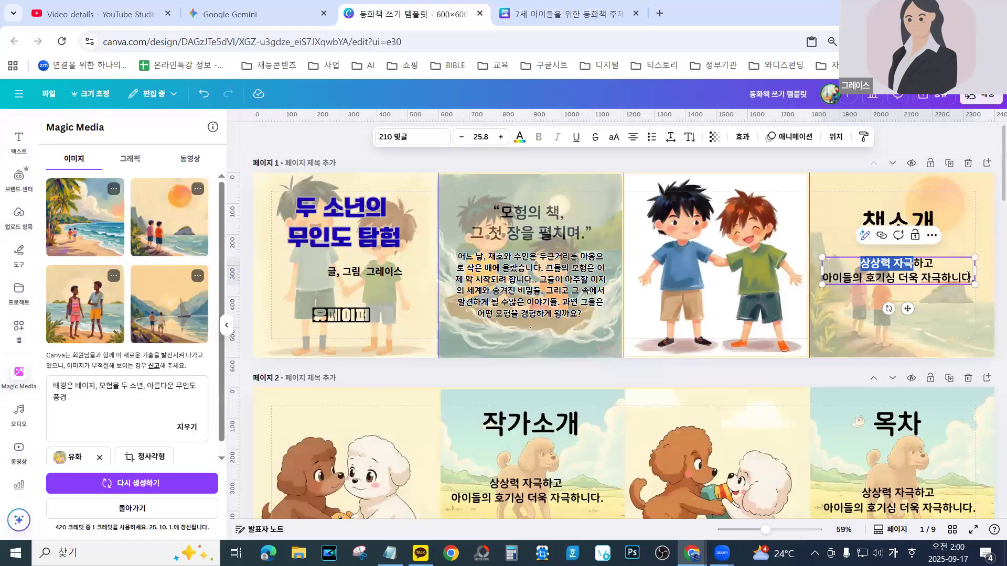
pyautogui.moveTo(860, 261); pyautogui.dragTo(973, 279)
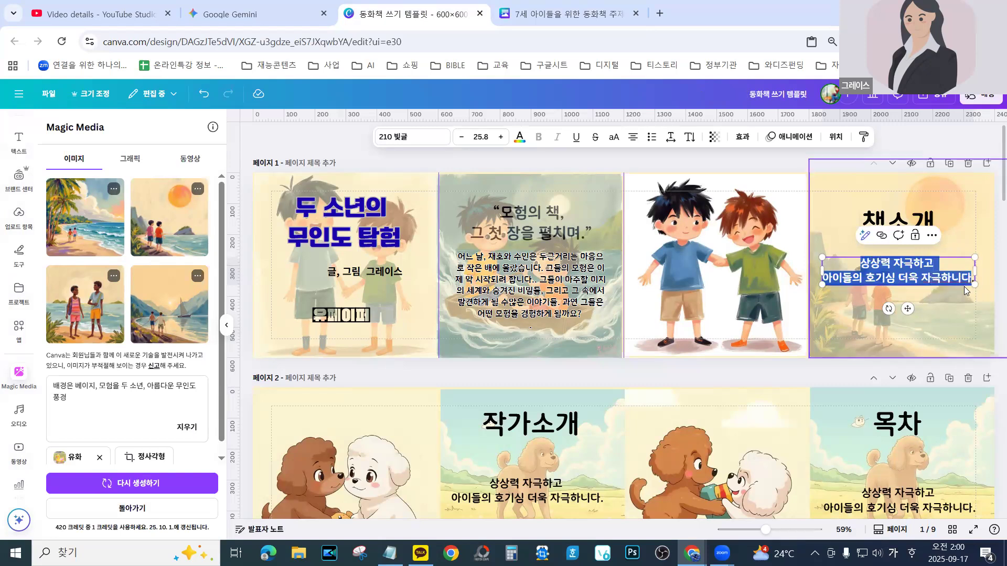
pyautogui.hotkey('ctrl', 'v')
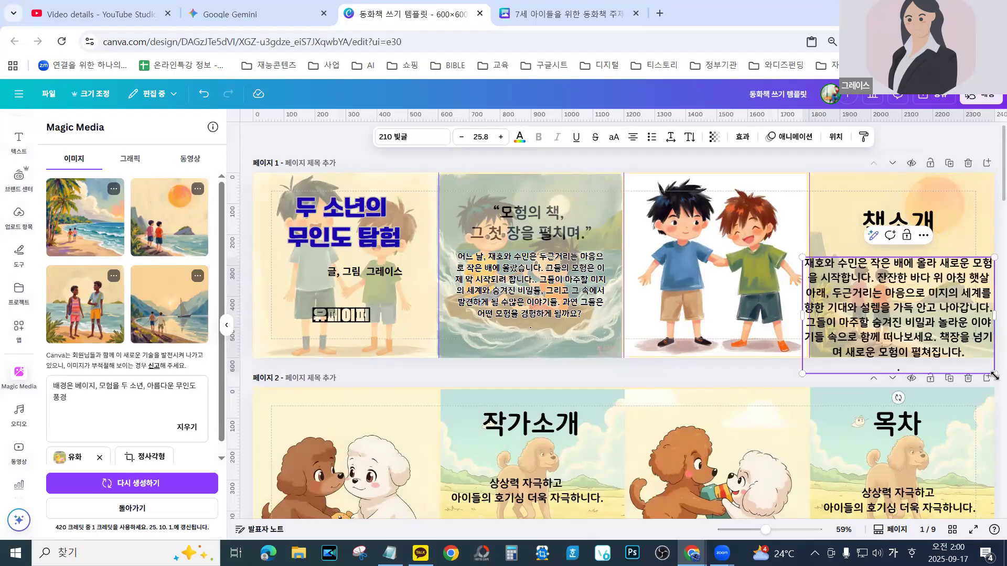
# Scale the book introduction text down to size 19.3 and position it under the 책소개 title within the fourth panel
pyautogui.moveTo(994, 375); pyautogui.dragTo(946, 344)
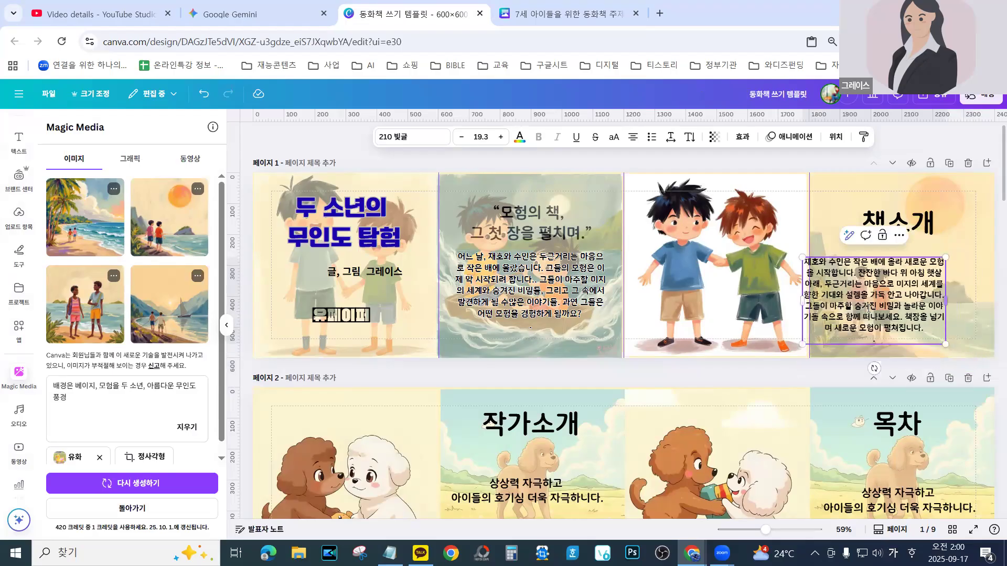
pyautogui.click(846, 197)
pyautogui.moveTo(840, 297); pyautogui.dragTo(863, 284)
pyautogui.click(838, 293)
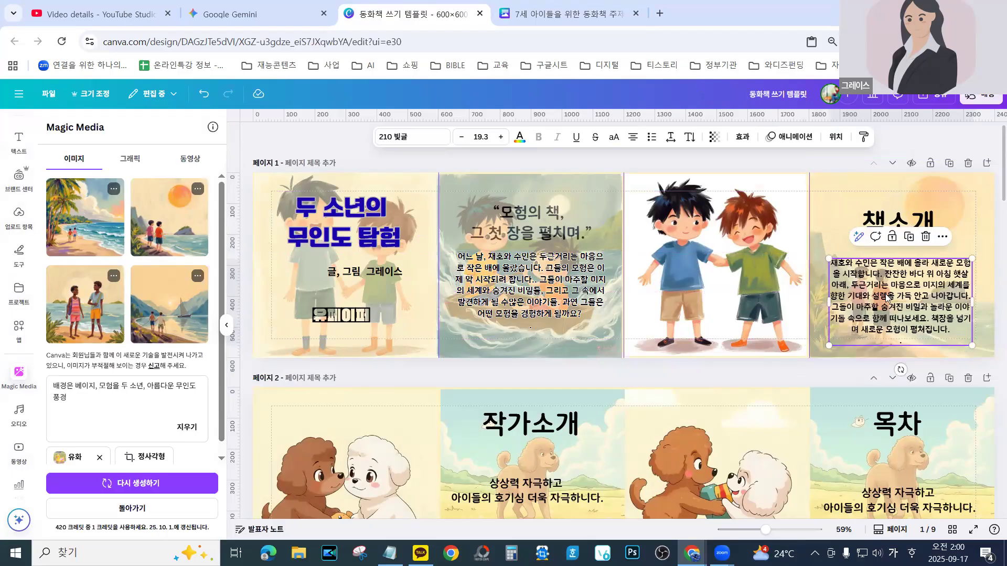
pyautogui.moveTo(888, 297)
pyautogui.mouseDown()
pyautogui.moveTo(881, 288)
pyautogui.moveTo(888, 294)
pyautogui.mouseUp()
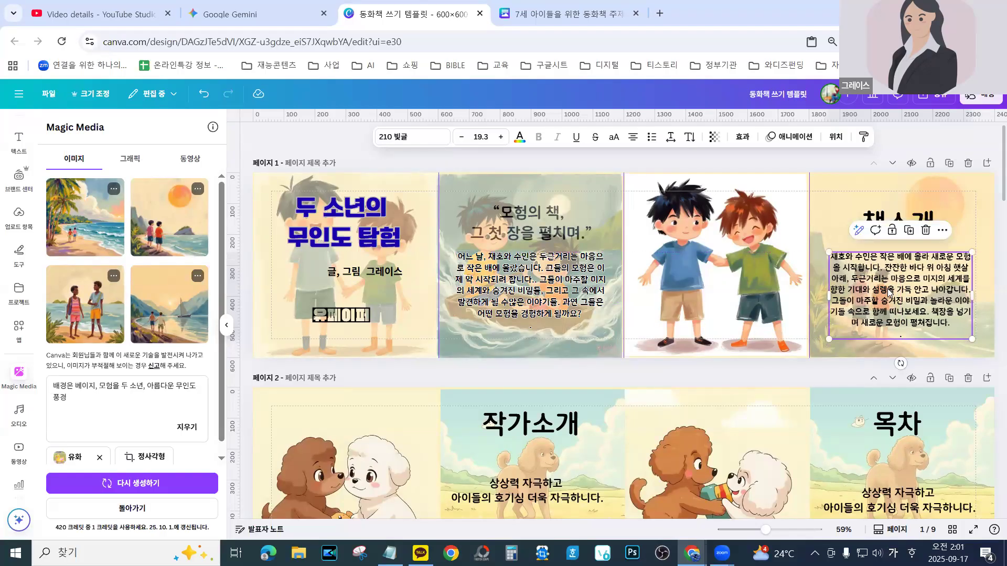
pyautogui.moveTo(855, 275); pyautogui.dragTo(879, 290)
# Increase the 줄 간격 (line spacing) of the book introduction text above 1.4 and set its font size to 20.3
pyautogui.click(669, 139)
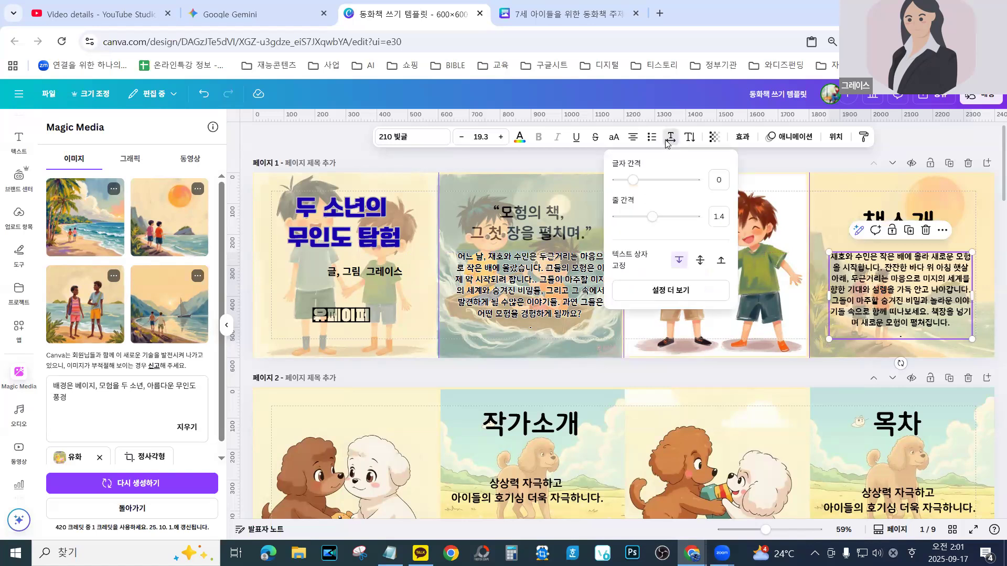
pyautogui.moveTo(653, 217); pyautogui.dragTo(663, 218)
pyautogui.click(902, 273)
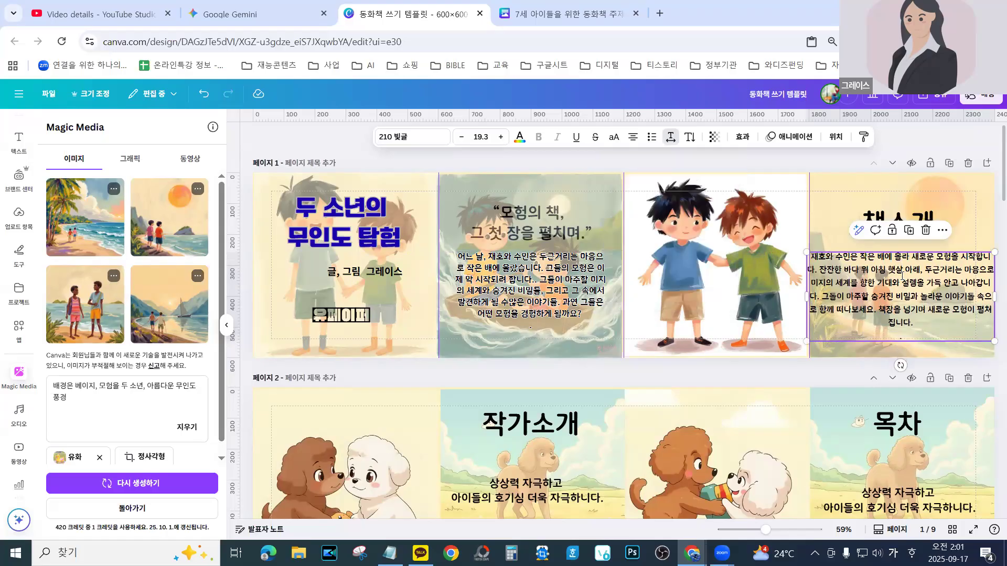
pyautogui.click(501, 137)
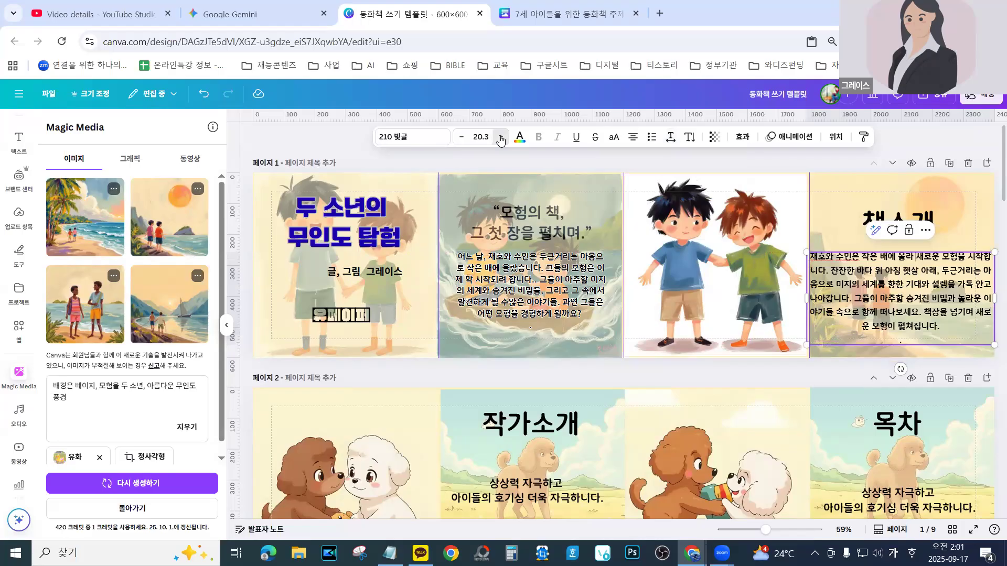
# Narrow the book introduction text box and move it so the paragraph sits within the fourth panel's margins
pyautogui.click(854, 228)
pyautogui.moveTo(886, 307); pyautogui.dragTo(908, 298)
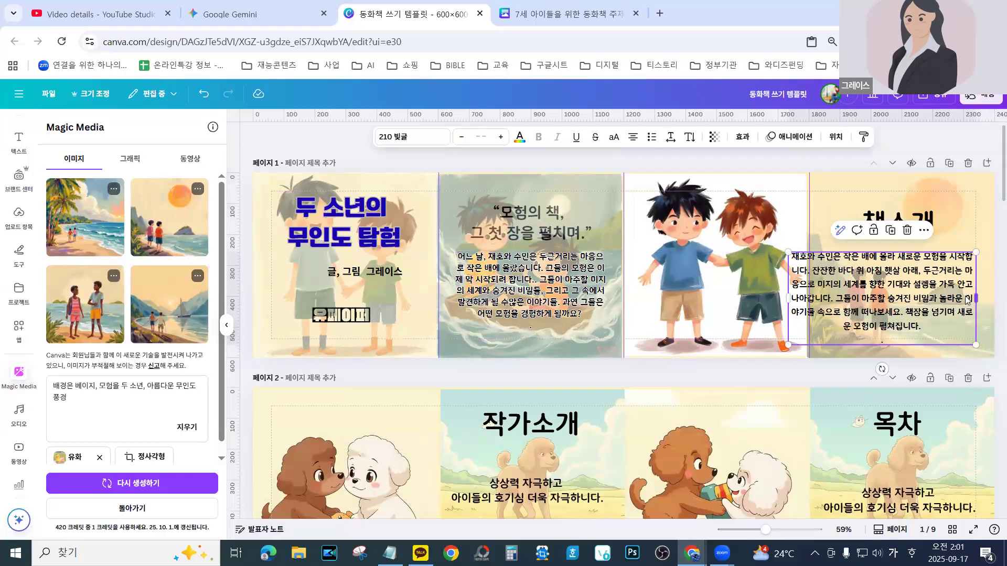
pyautogui.moveTo(976, 299); pyautogui.dragTo(960, 299)
pyautogui.moveTo(848, 300); pyautogui.dragTo(877, 304)
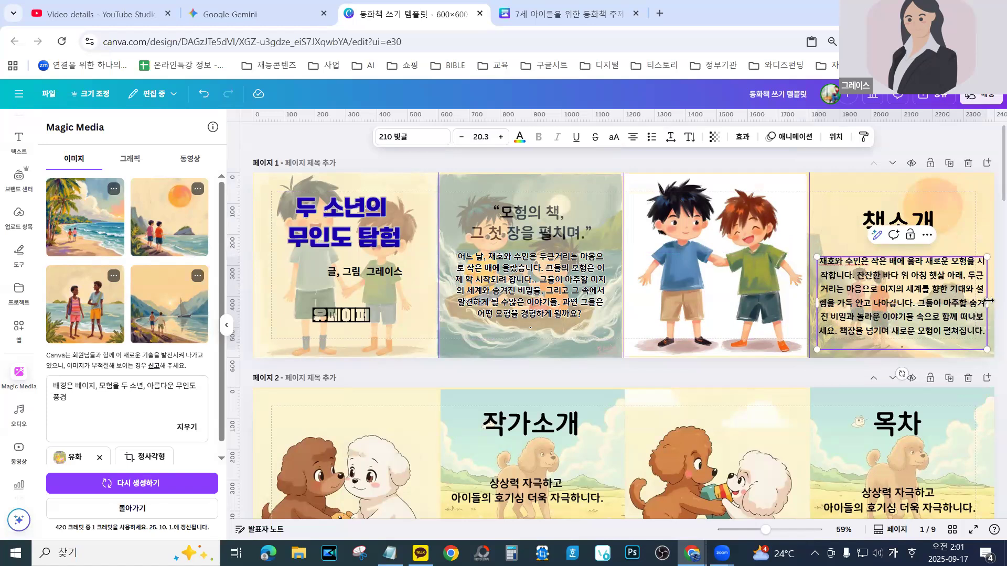
pyautogui.moveTo(989, 300); pyautogui.dragTo(977, 302)
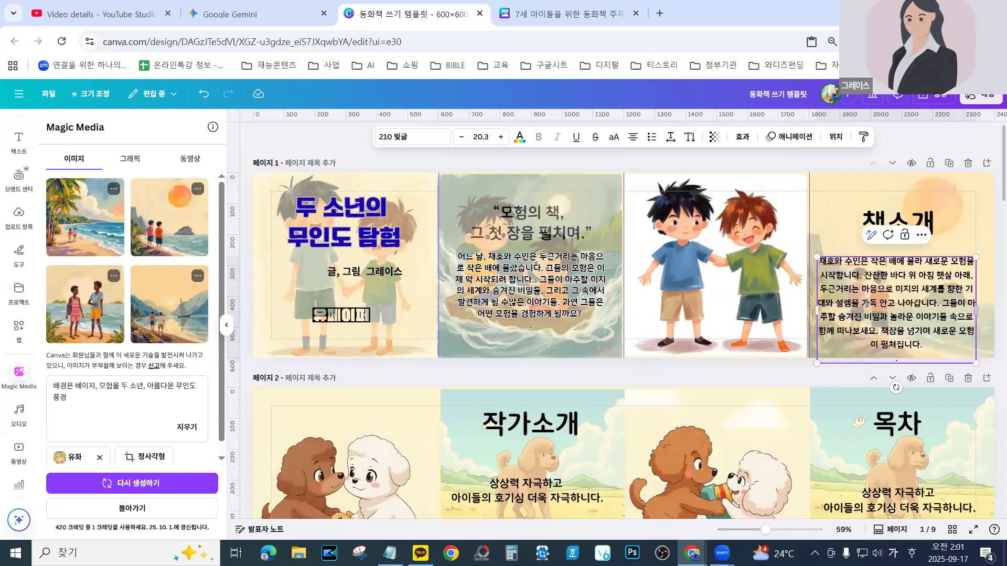
pyautogui.moveTo(813, 312); pyautogui.dragTo(816, 313)
pyautogui.click(841, 209)
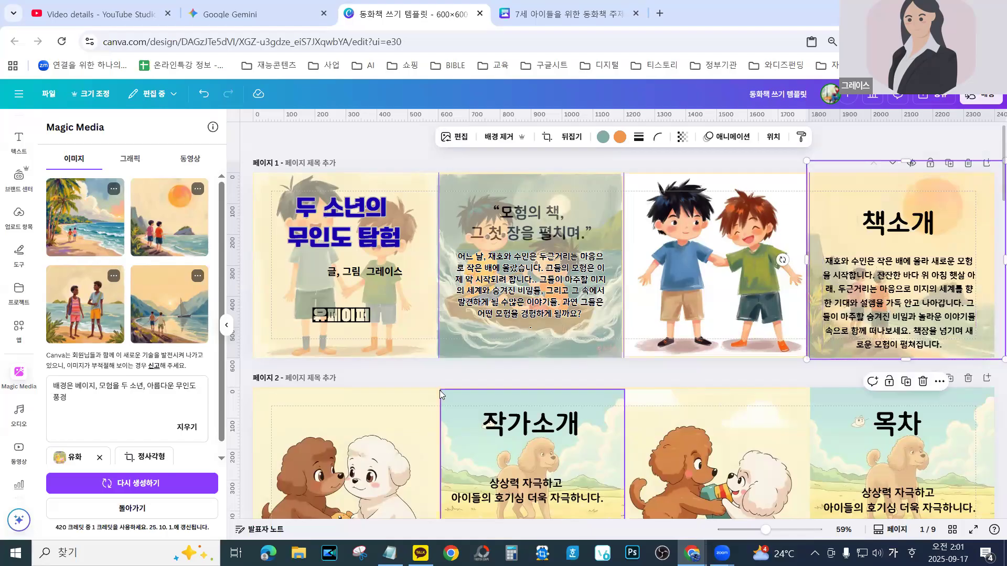
# Replace the two-puppies illustration in page 2's first panel with the painting of a woman writing at a desk
pyautogui.scroll(-3, 438, 395)
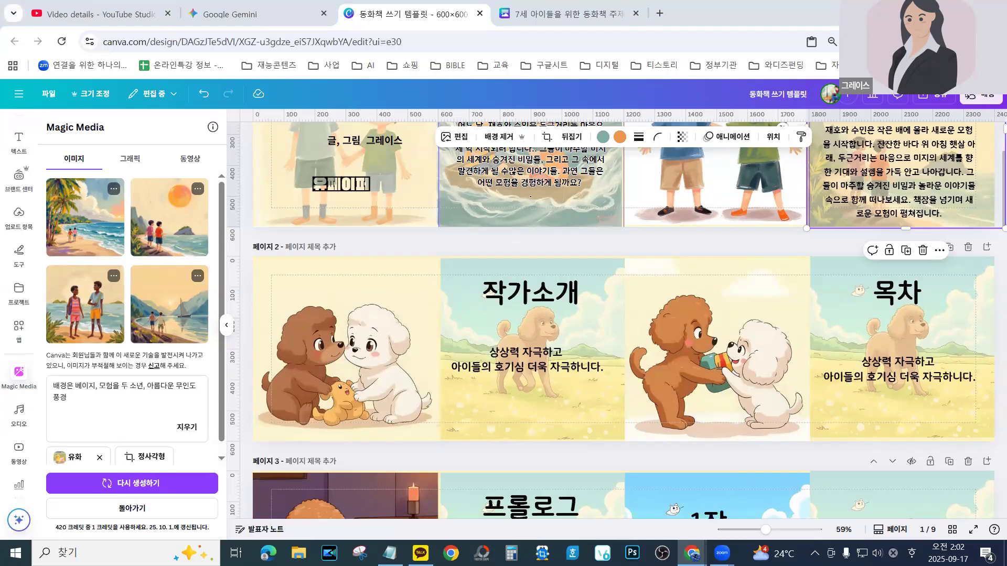
pyautogui.rightClick(353, 283)
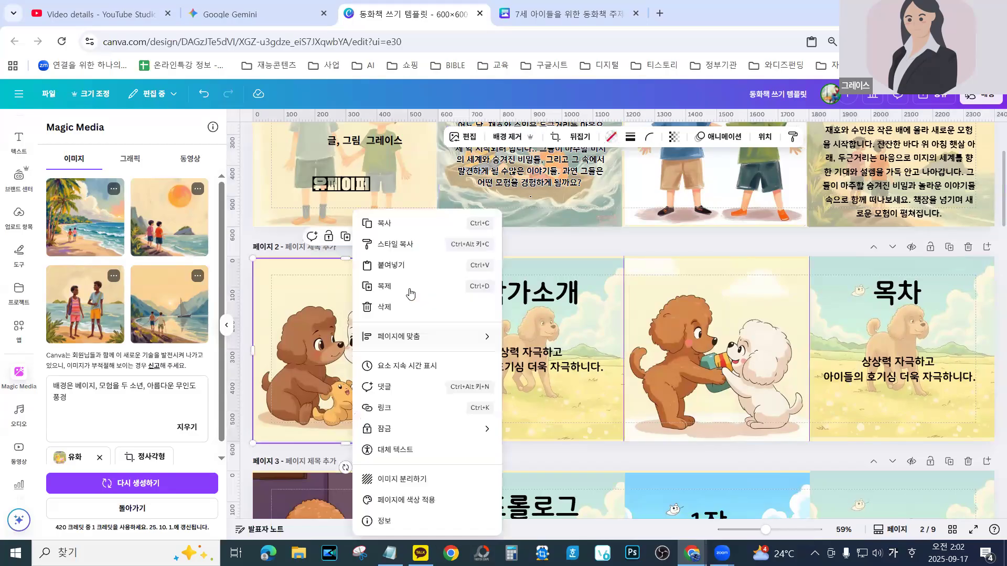
pyautogui.click(386, 266)
pyautogui.moveTo(919, 286); pyautogui.dragTo(430, 277)
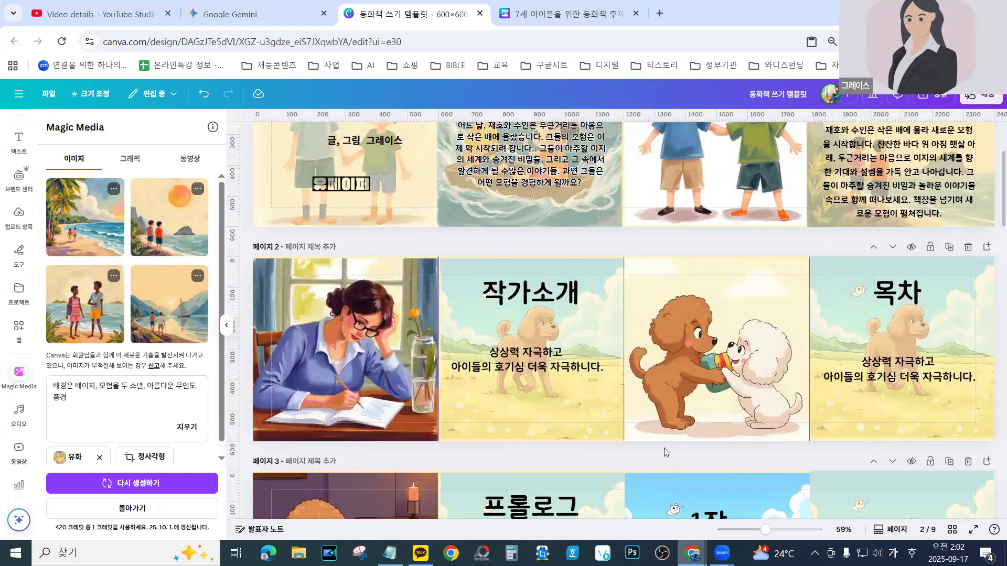
# In the story-topic document, transform the book introduction paragraph with the prompt "작가소개를 200자 써줘" and add the generated text below it
pyautogui.click(556, 295)
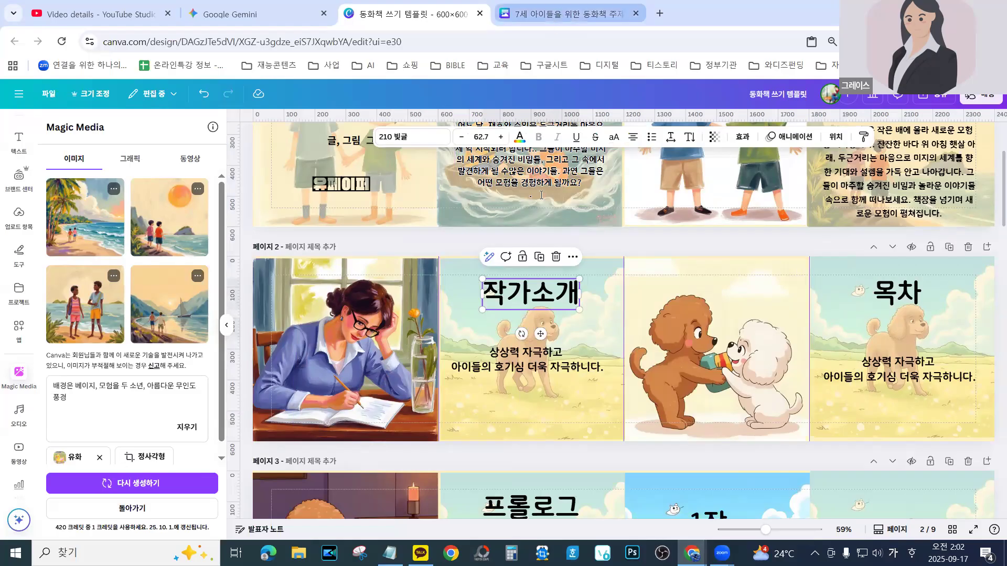
pyautogui.click(567, 14)
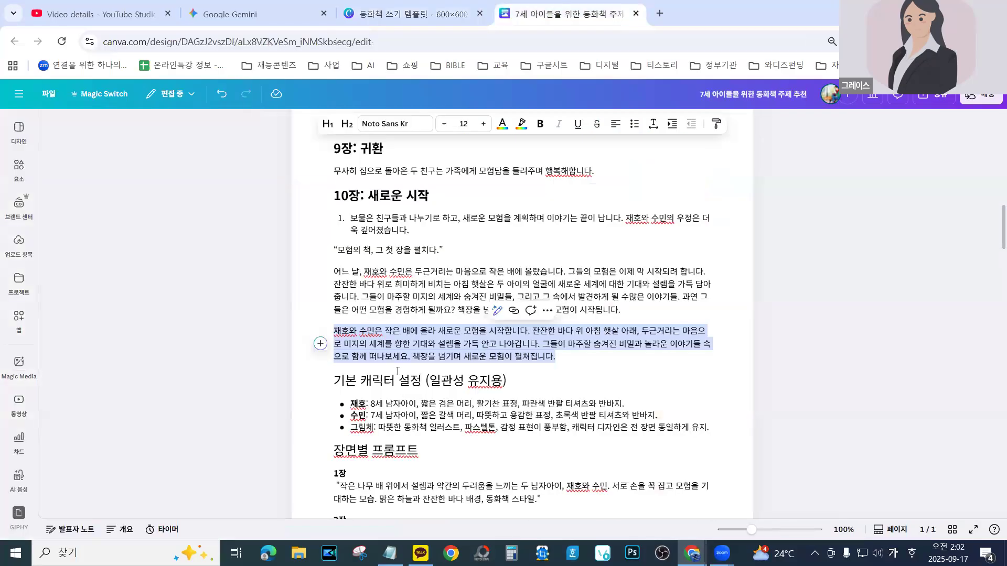
pyautogui.click(497, 310)
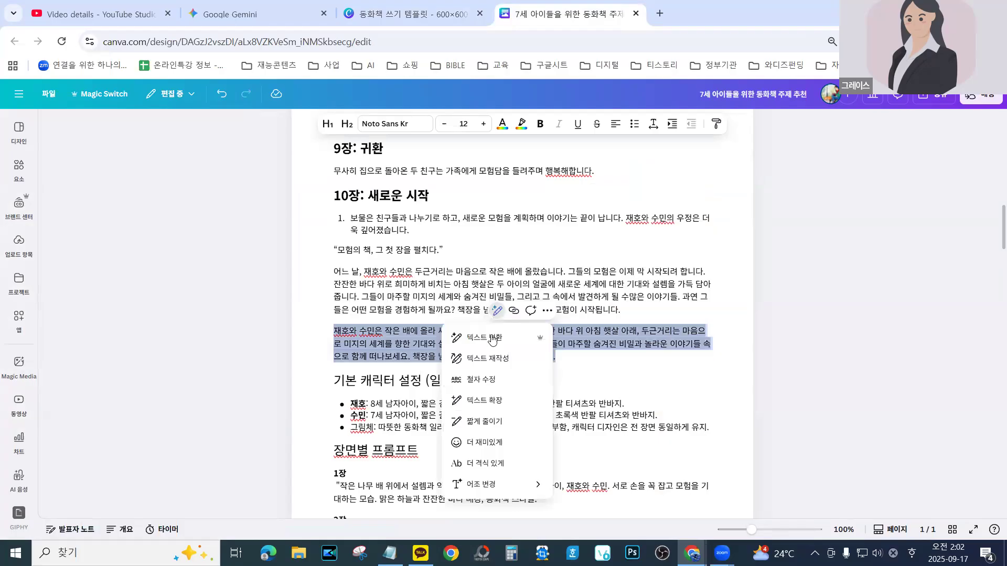
pyautogui.click(489, 342)
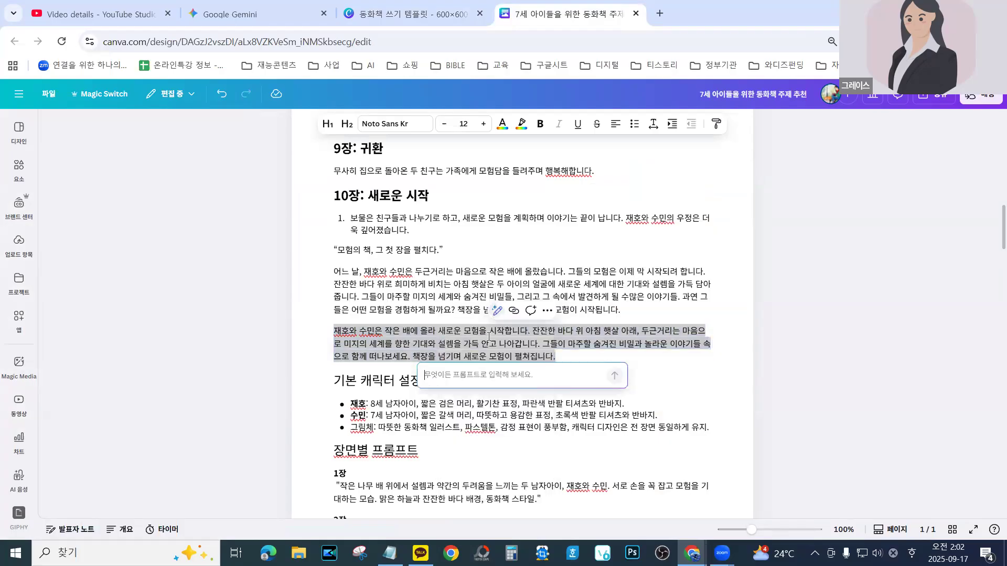
pyautogui.write('잭')
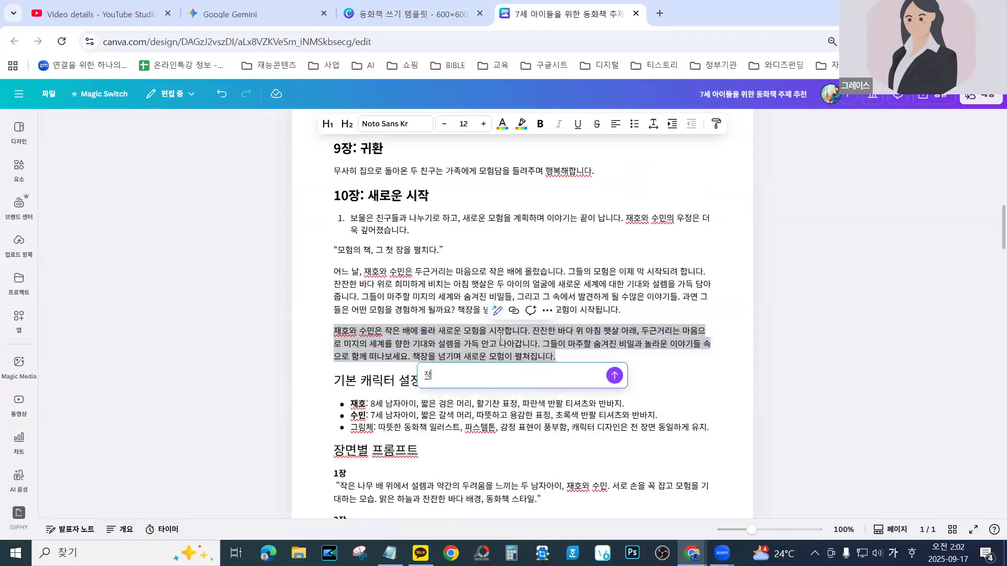
pyautogui.write('가소개를 200자 써줘')
pyautogui.press('Return')
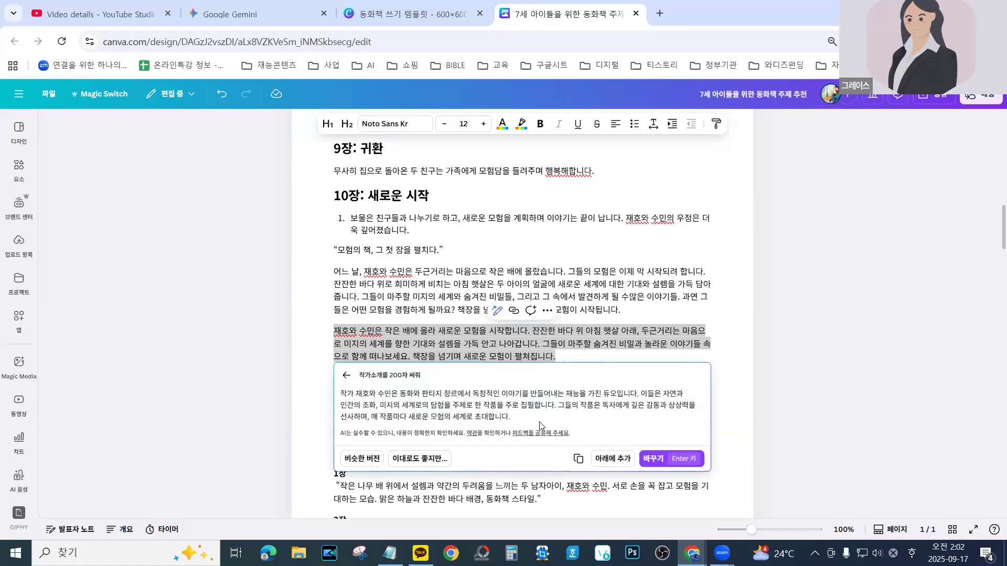
pyautogui.click(612, 459)
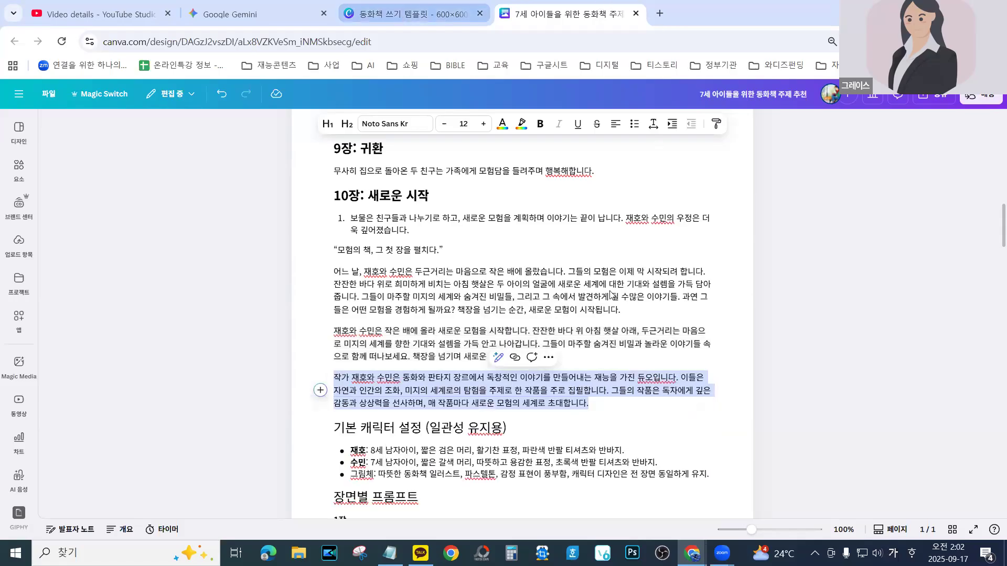
# Replace the body text under 작가소개 on page 2 of the storybook template with the generated author introduction
pyautogui.click(398, 14)
pyautogui.click(508, 363)
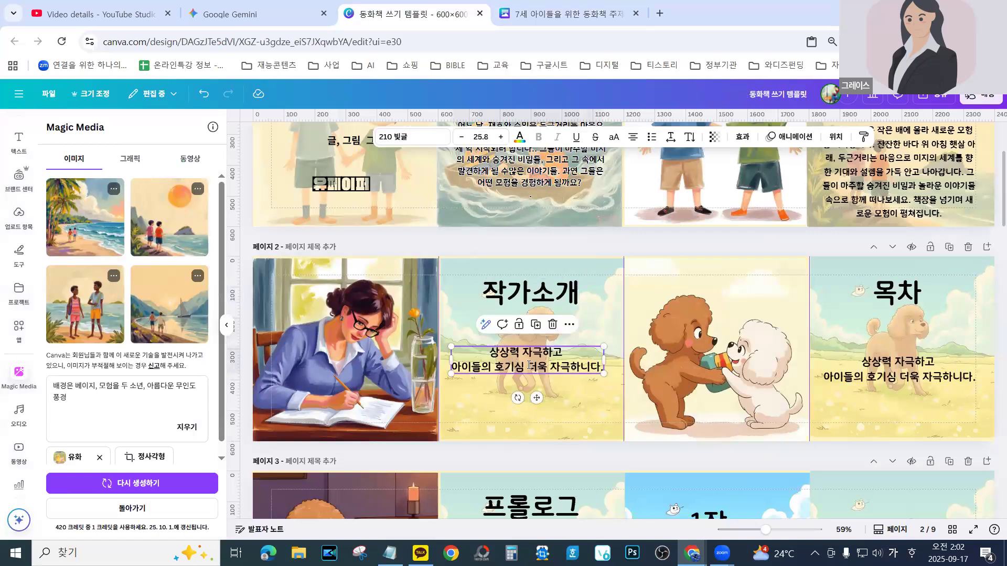
pyautogui.click(569, 367)
pyautogui.write('작가 재호와 수민은 동화와 판타지 장르에서 독창적인 이야기를 만들어내는 재능을 가진 듀오입니다. 이들은 자연과 인간의 조화, 미지의 세계로의 탐험을 주제로 한 작품을 주로 집필합니다. 그들의 작품은 독자에게 깊은 감동과 상상력을 선사하며, 매 작품마다 새로운 모험의 세계로 초대합니다.')
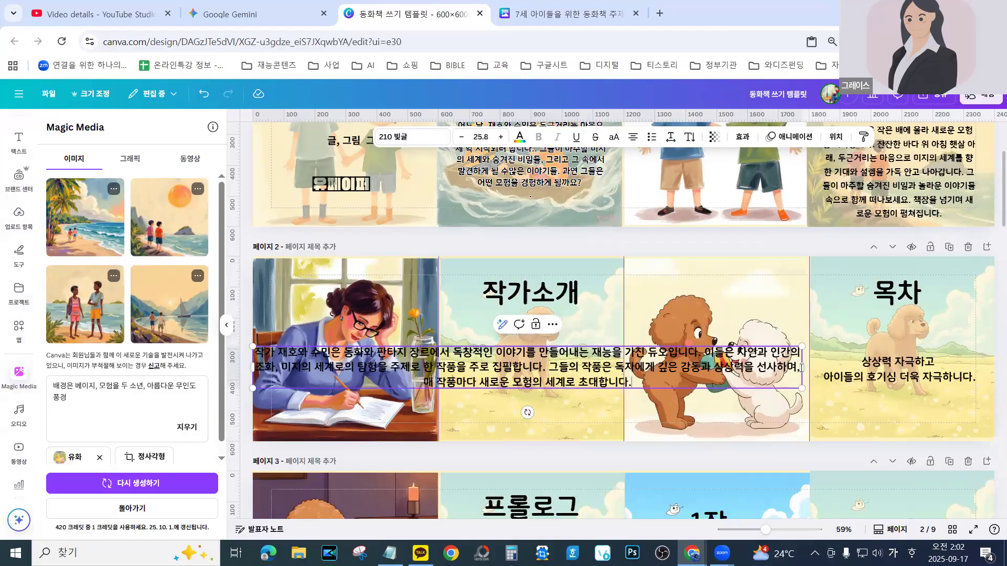
# Narrow the author introduction text box to about 428 wide inside the second panel and set its font size to 20.8
pyautogui.moveTo(803, 367); pyautogui.dragTo(584, 373)
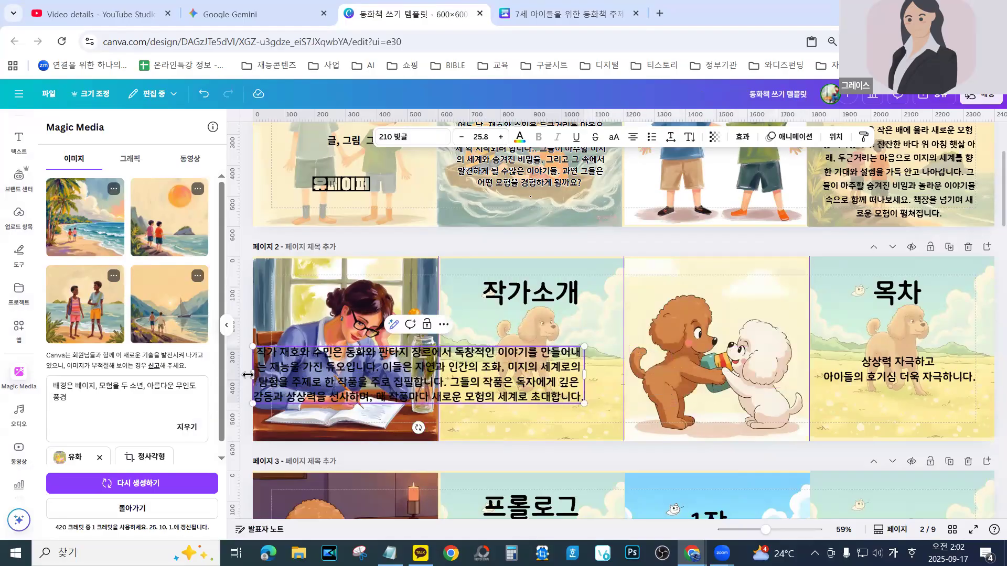
pyautogui.moveTo(252, 375); pyautogui.dragTo(452, 379)
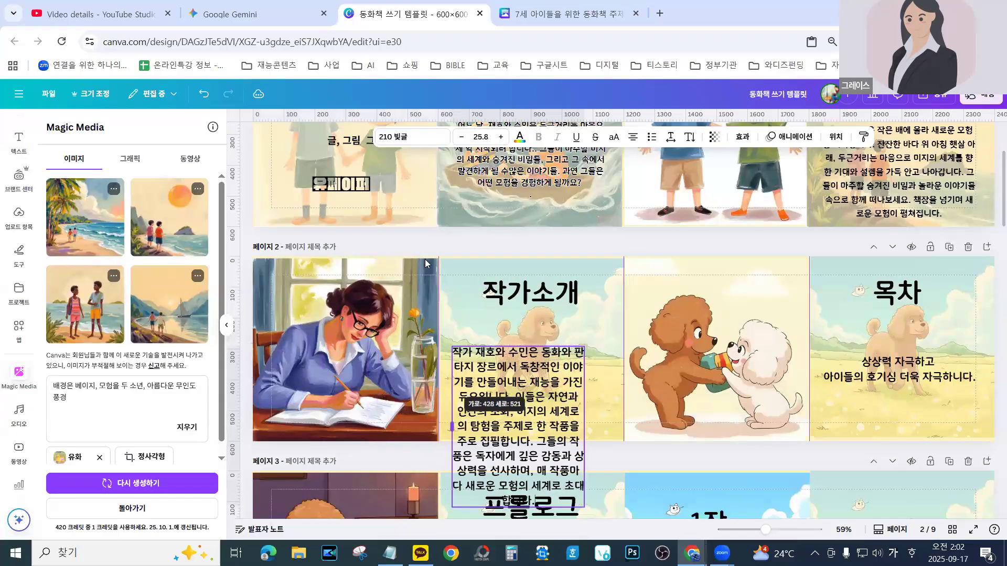
pyautogui.click(462, 138)
pyautogui.click(462, 137)
pyautogui.click(462, 137)
pyautogui.click(462, 137)
pyautogui.click(462, 137)
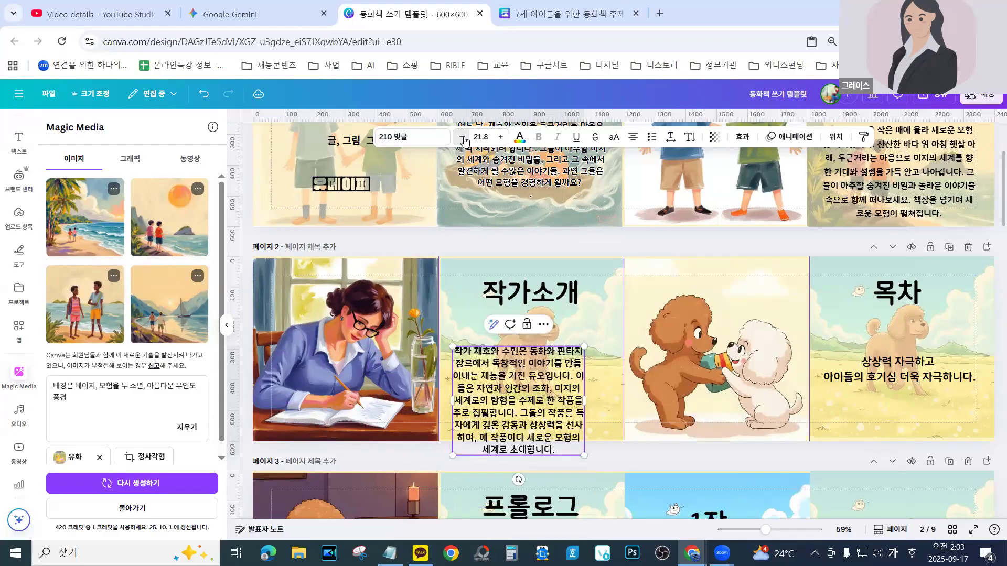
# Move the author introduction text up beneath the 작가소개 title and widen its box on both sides towards the panel margins
pyautogui.click(619, 316)
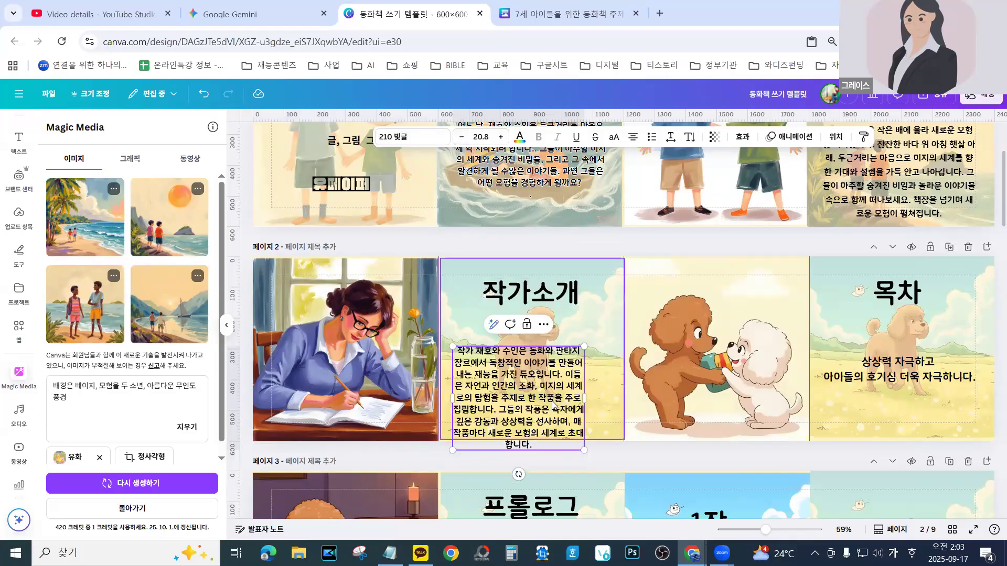
pyautogui.moveTo(523, 396); pyautogui.dragTo(527, 355)
pyautogui.click(491, 413)
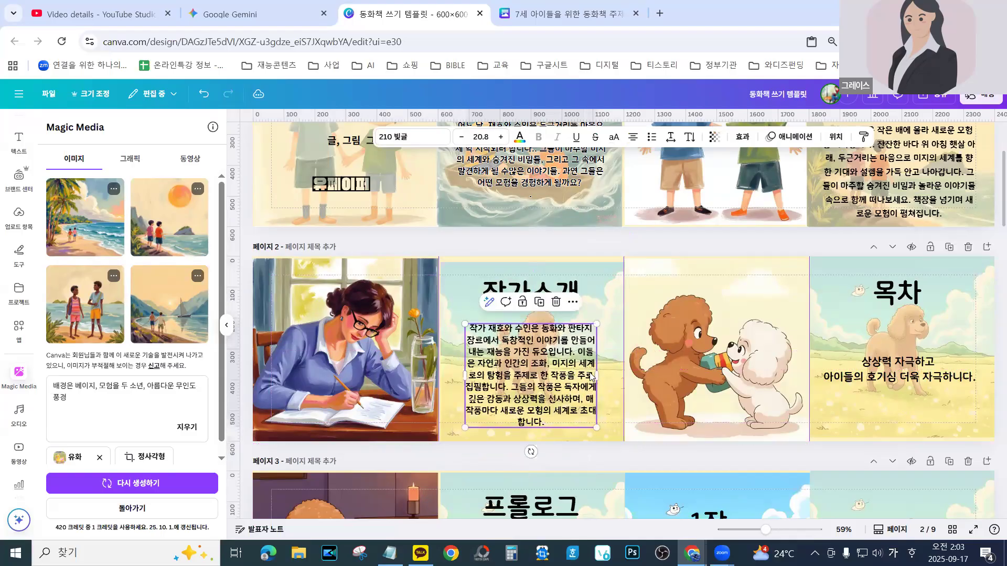
pyautogui.moveTo(602, 378); pyautogui.dragTo(612, 378)
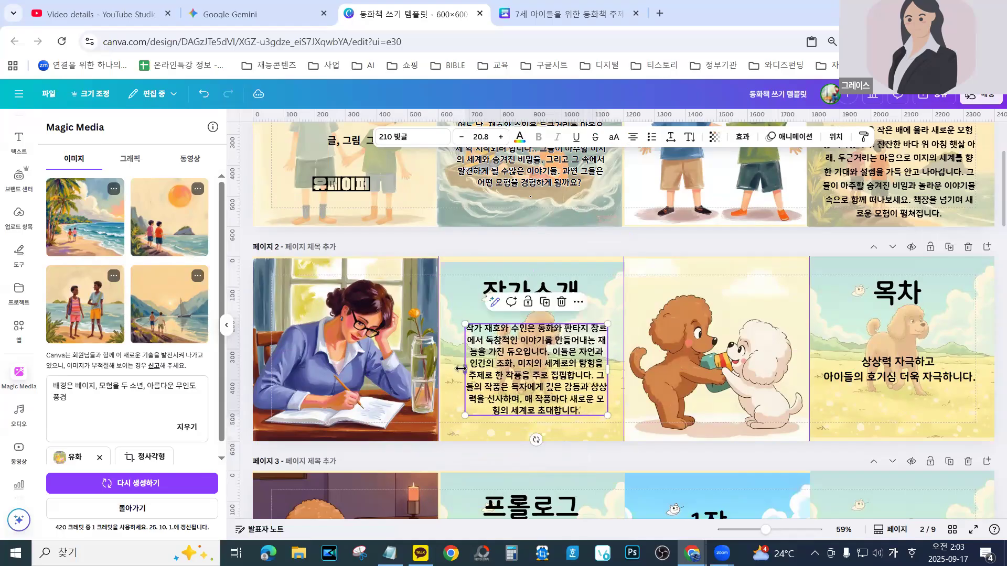
pyautogui.moveTo(465, 369); pyautogui.dragTo(451, 367)
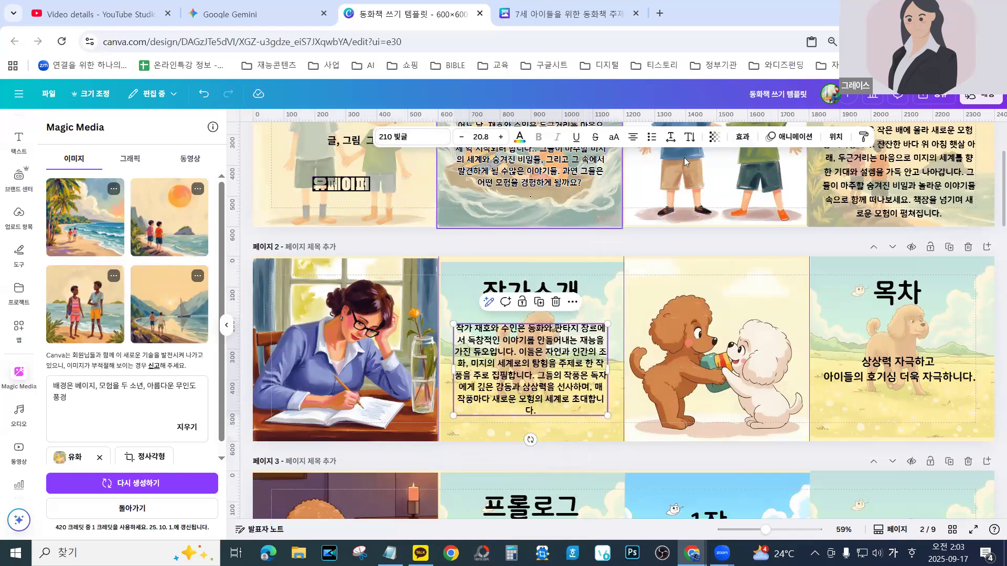
# Increase the line spacing of the author introduction on page 2 and move its text box up closer to the 작가소개 title
pyautogui.click(671, 137)
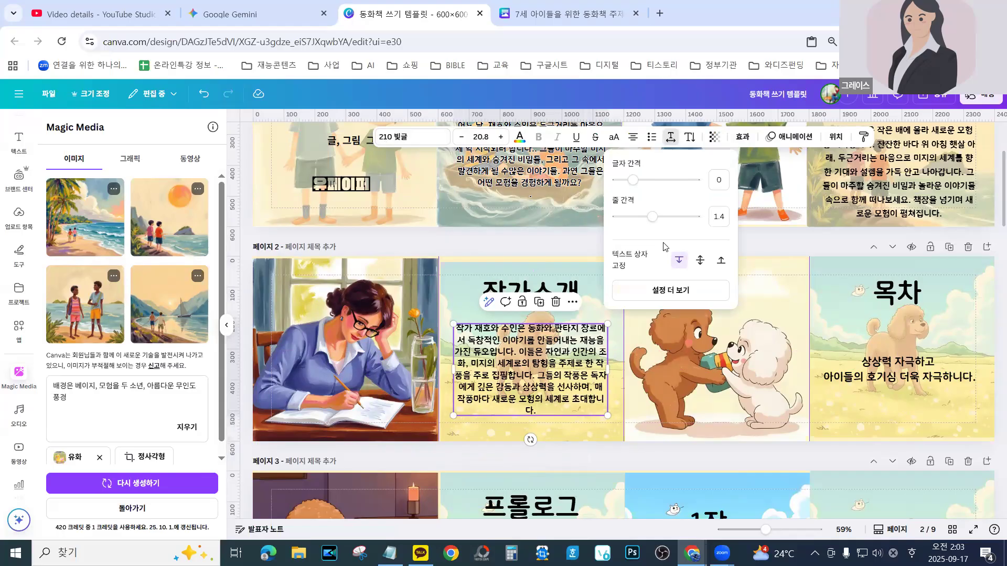
pyautogui.moveTo(652, 216); pyautogui.dragTo(664, 220)
pyautogui.moveTo(523, 372); pyautogui.dragTo(523, 363)
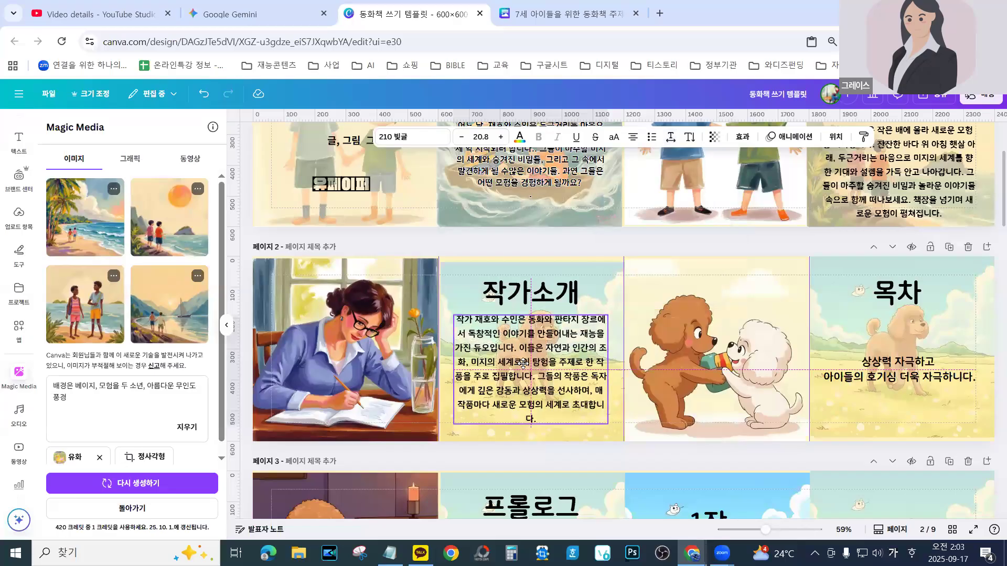
pyautogui.click(456, 285)
pyautogui.press('Up')
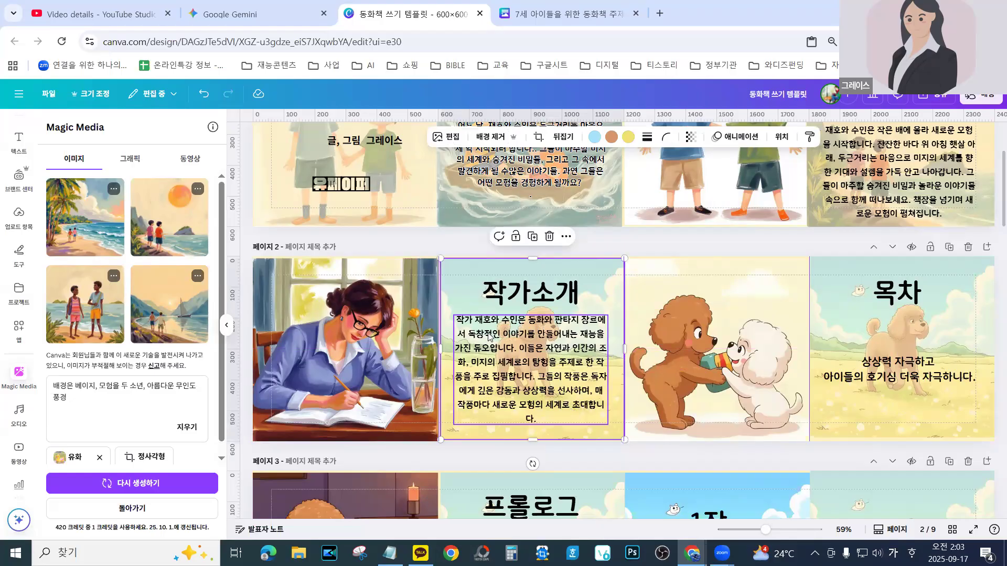
# Replace the two characters' names in the introduction's first sentence with the author's pen name, followed by the particle 는
pyautogui.click(517, 322)
pyautogui.doubleClick(517, 320)
pyautogui.moveTo(517, 321); pyautogui.dragTo(476, 320)
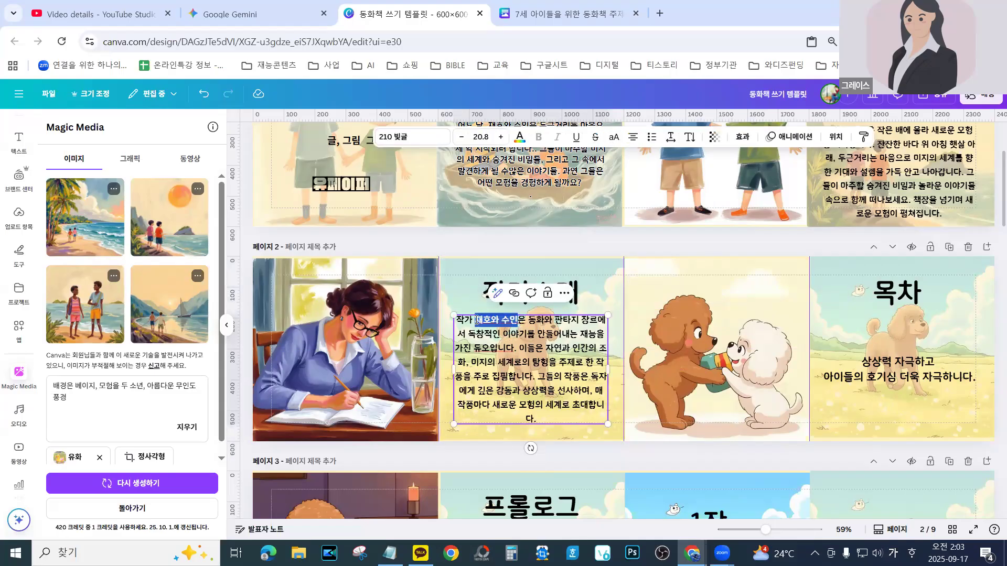
pyautogui.write('그레이스')
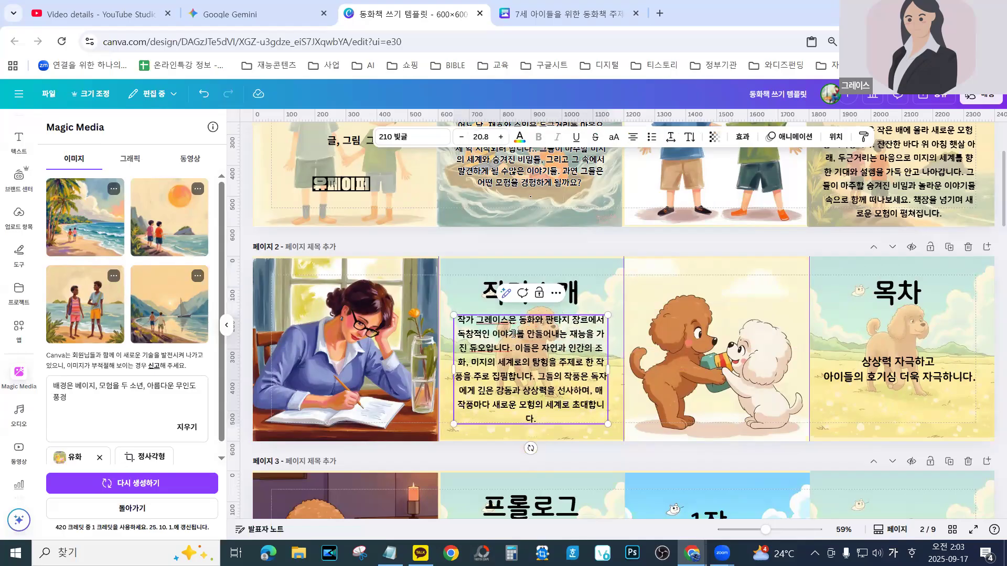
pyautogui.moveTo(516, 322); pyautogui.dragTo(507, 323)
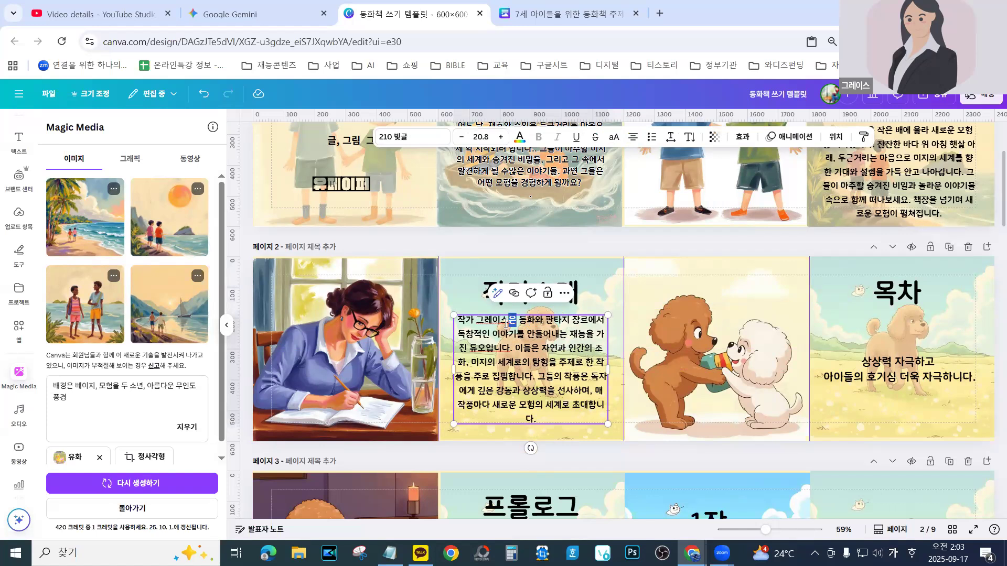
pyautogui.write('는')
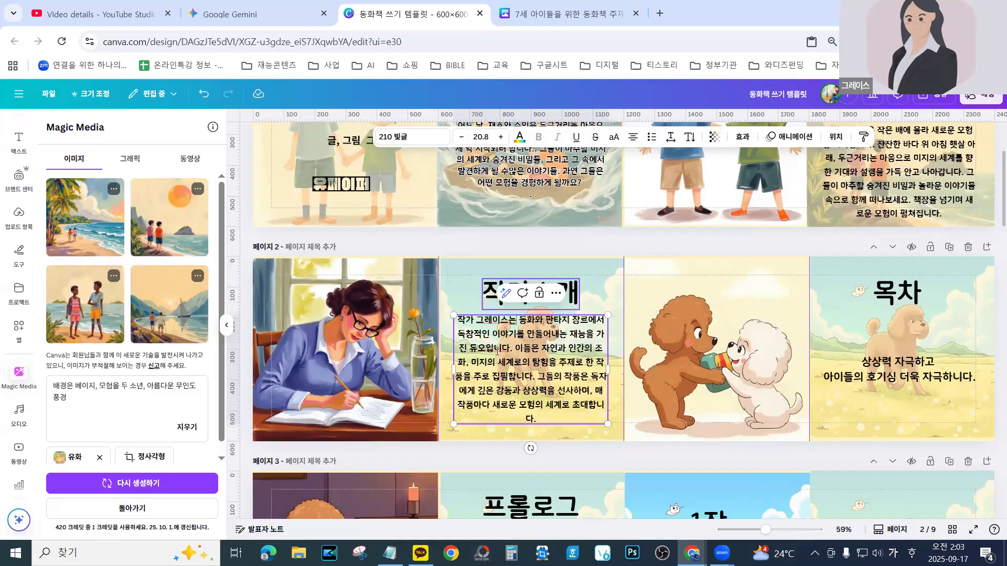
# Rewrite the end of the author introduction's first sentence so that it closes with 가졌습니다 in place of the duo description
pyautogui.moveTo(486, 348); pyautogui.dragTo(471, 348)
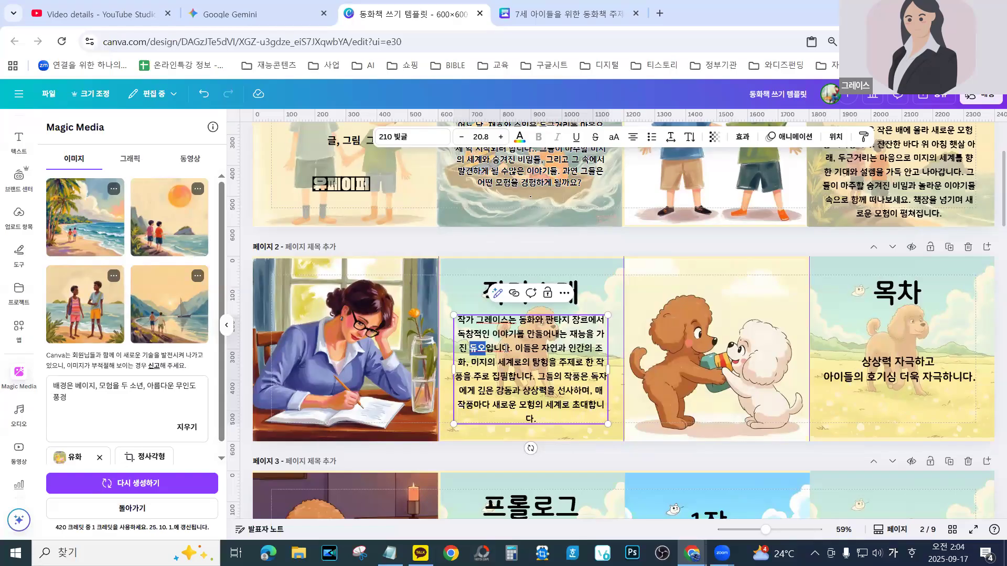
pyautogui.moveTo(510, 348); pyautogui.dragTo(447, 341)
pyautogui.write('져')
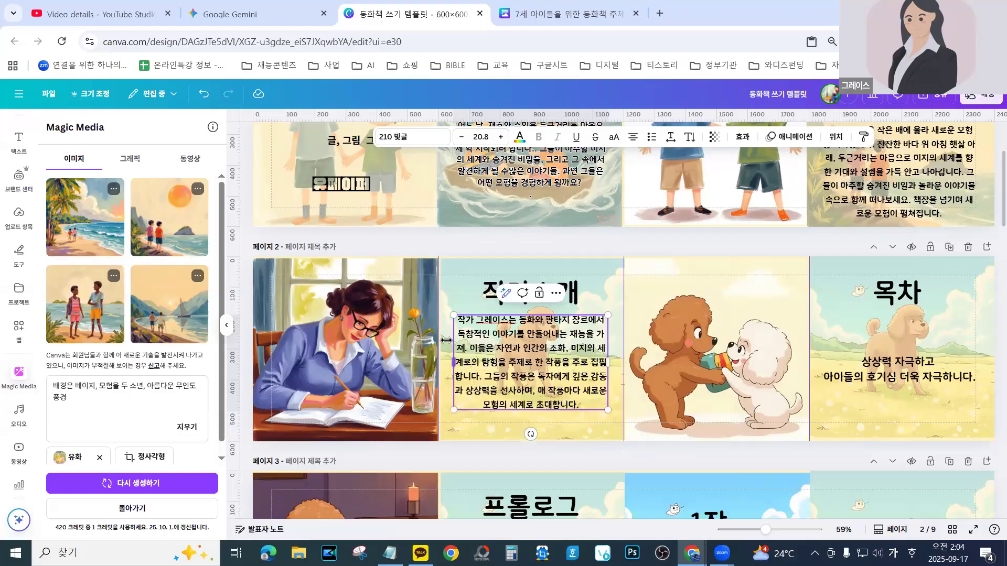
pyautogui.write('ㅆ시')
pyautogui.write('니다.')
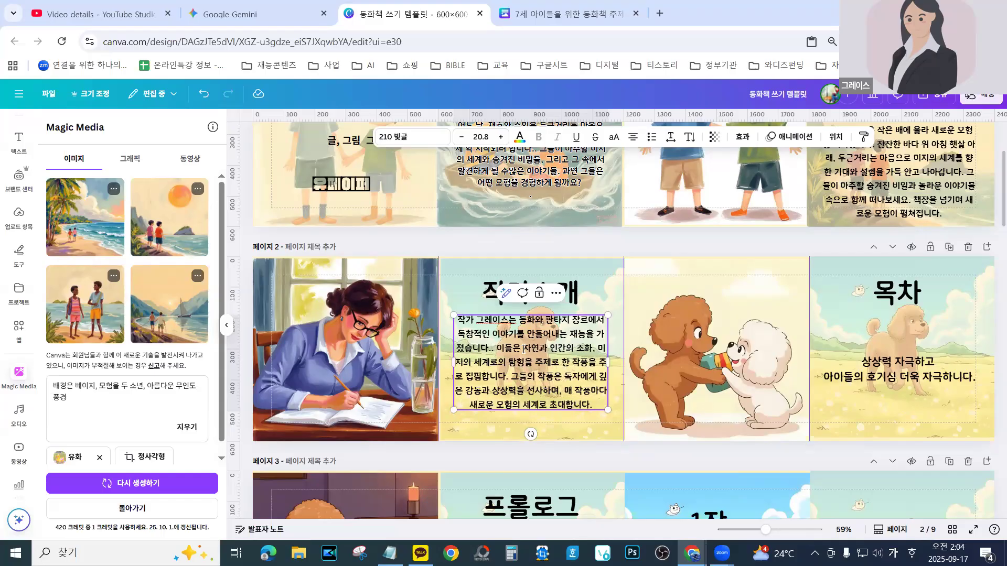
# Change the subject of the introduction's second sentence to 그녀는
pyautogui.moveTo(513, 349); pyautogui.dragTo(497, 350)
pyautogui.write('그녀')
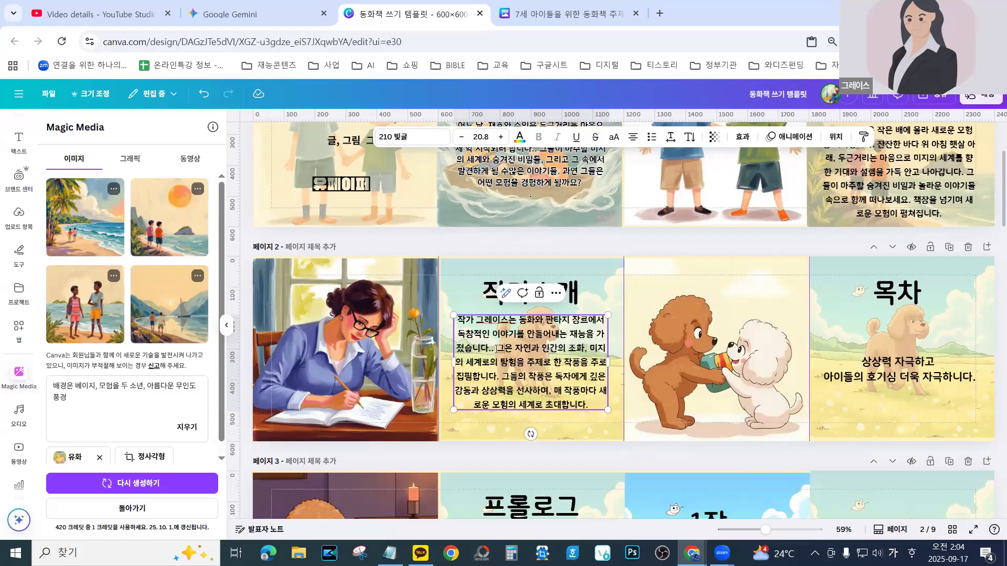
pyautogui.press('Delete')
pyautogui.write('는')
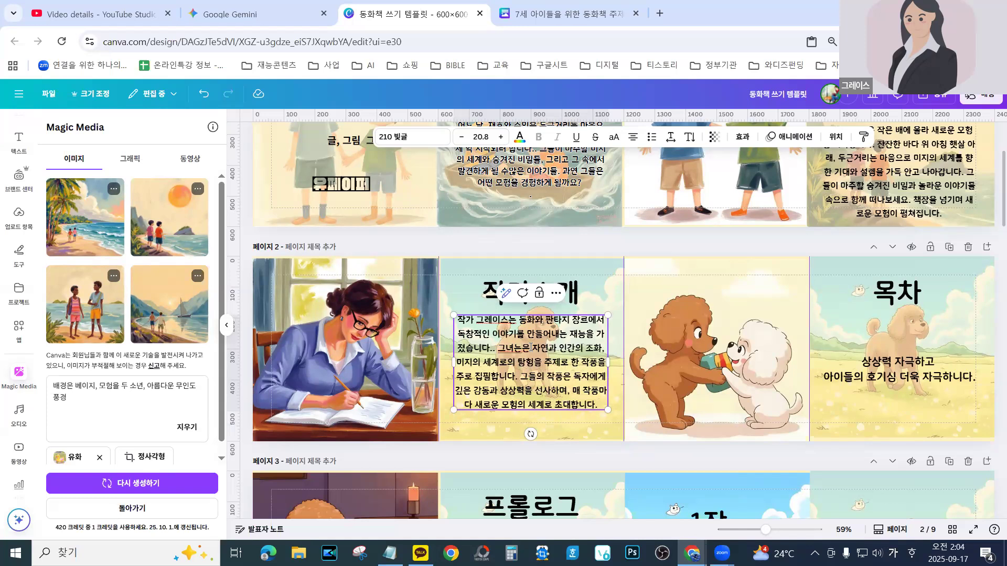
pyautogui.press('Delete')
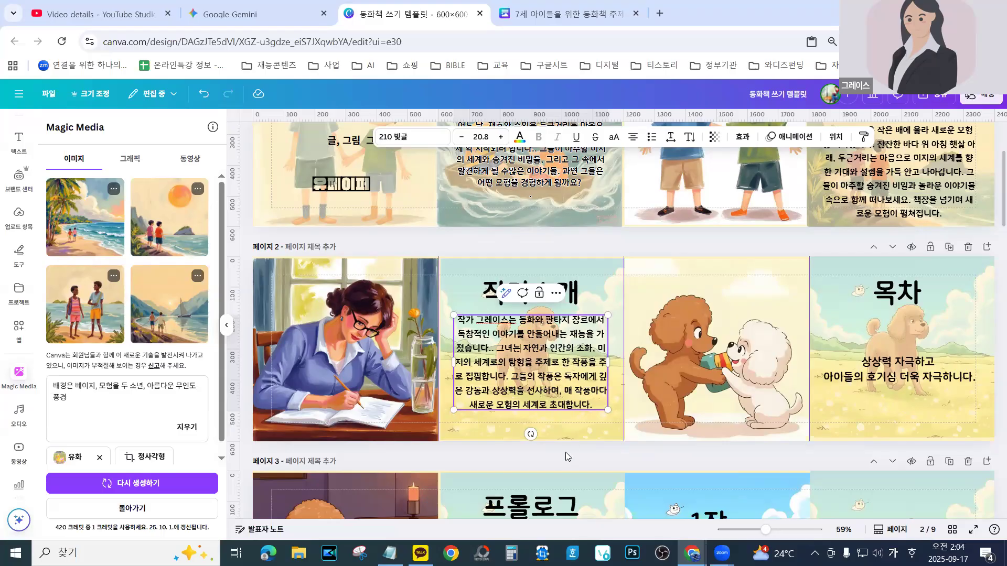
pyautogui.moveTo(549, 348); pyautogui.dragTo(544, 363)
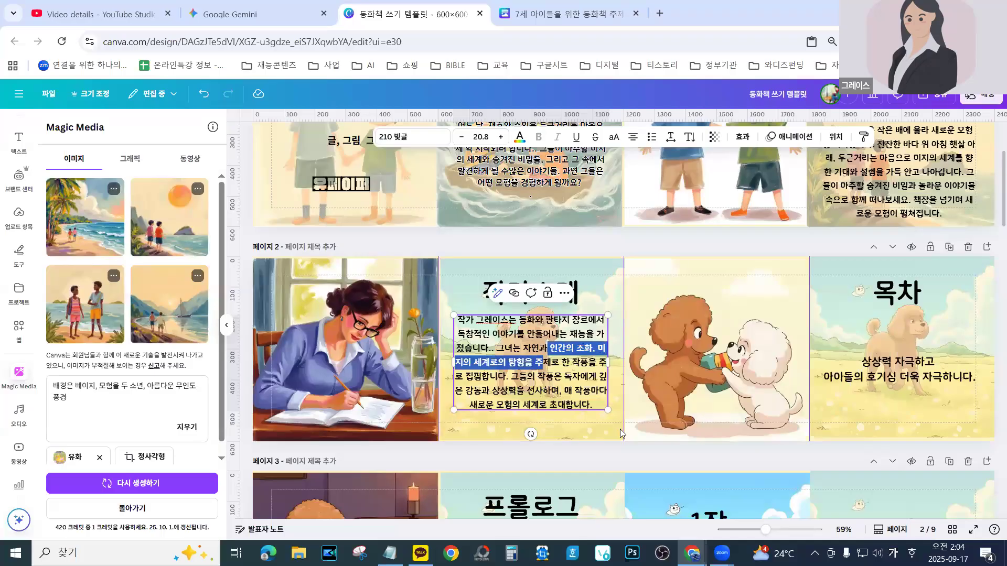
# Replace the two-dogs picture in page 2's third panel with the generated image of two boys by the bay with a sailboat
pyautogui.click(720, 370)
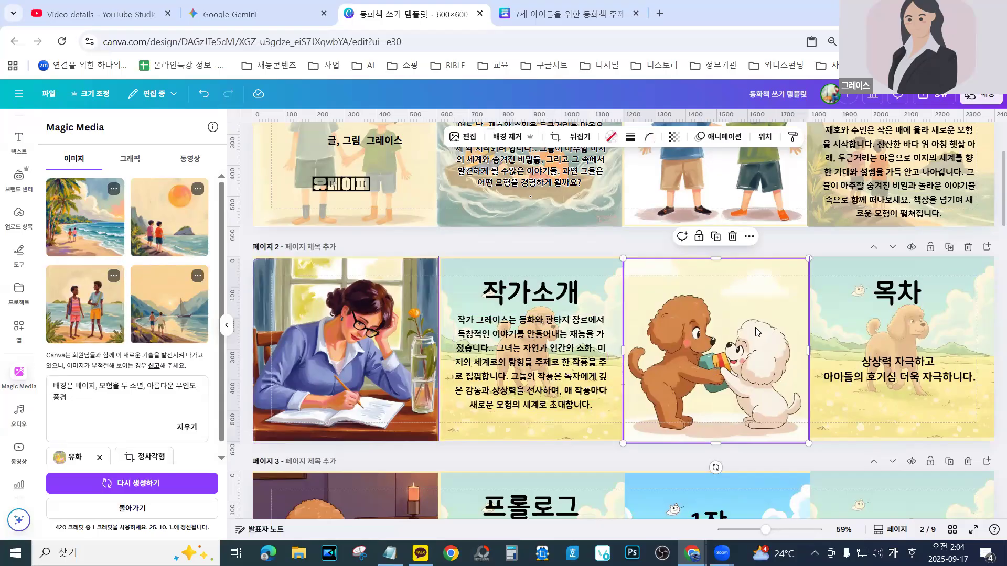
pyautogui.scroll(2, 757, 331)
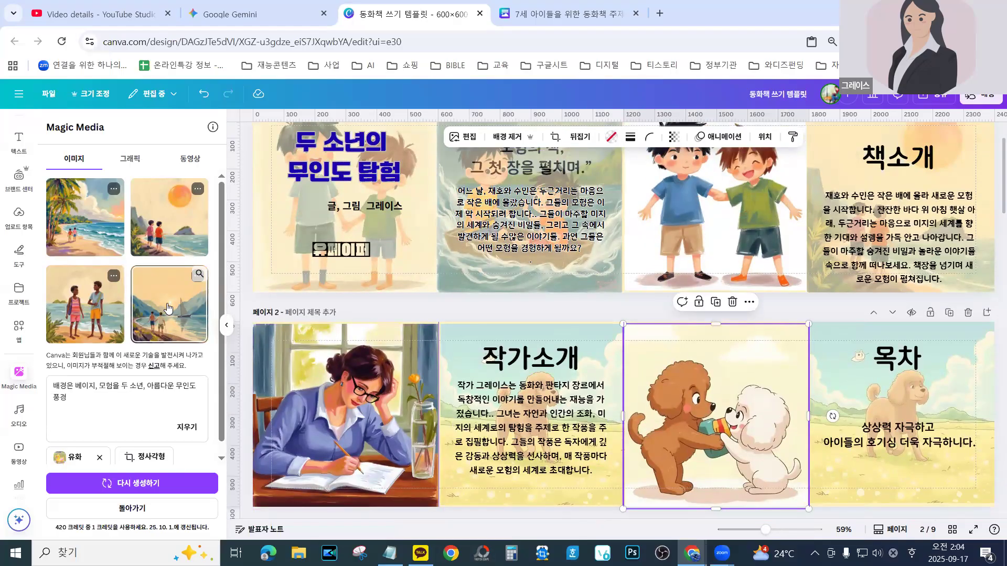
pyautogui.moveTo(168, 307); pyautogui.dragTo(614, 535)
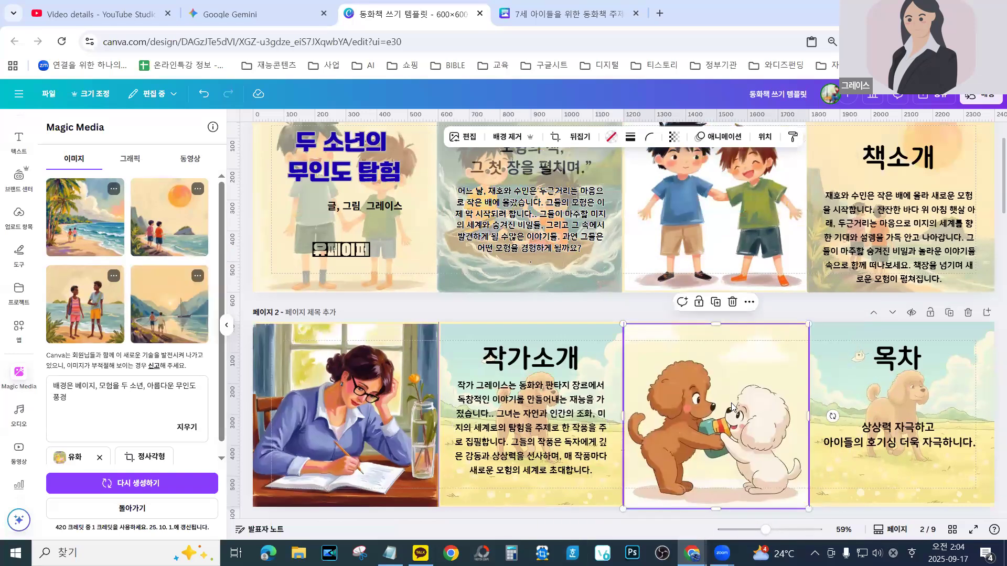
pyautogui.click(153, 304)
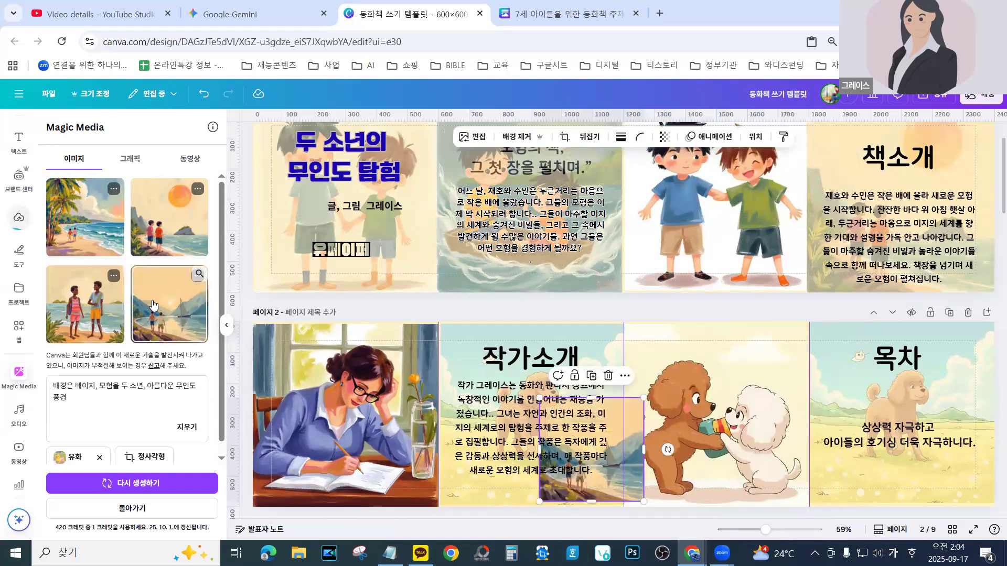
pyautogui.moveTo(596, 483); pyautogui.dragTo(703, 455)
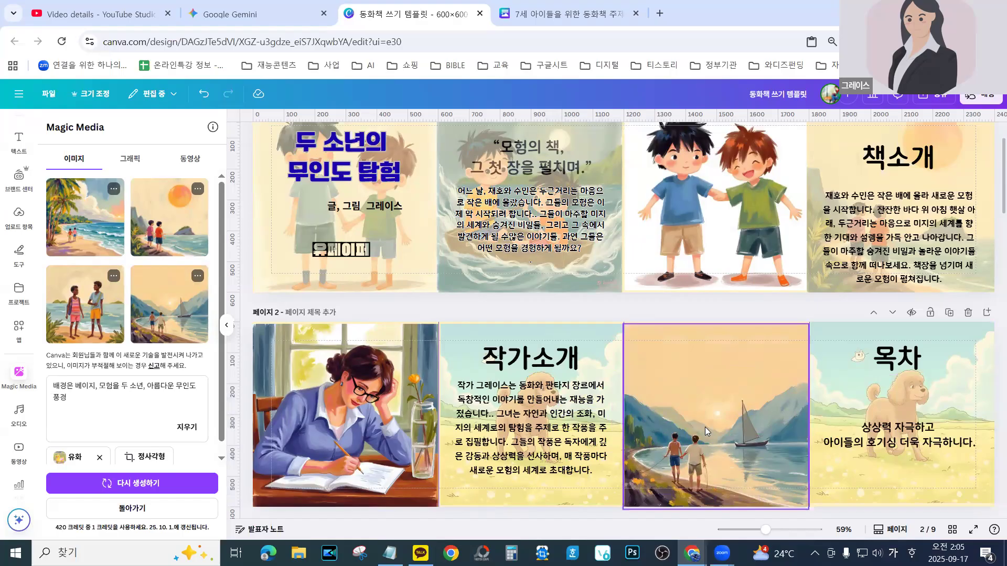
# Replace the body text under the 목차 title with the entries 책소개 and 작가소개, separated by a blank line
pyautogui.click(905, 361)
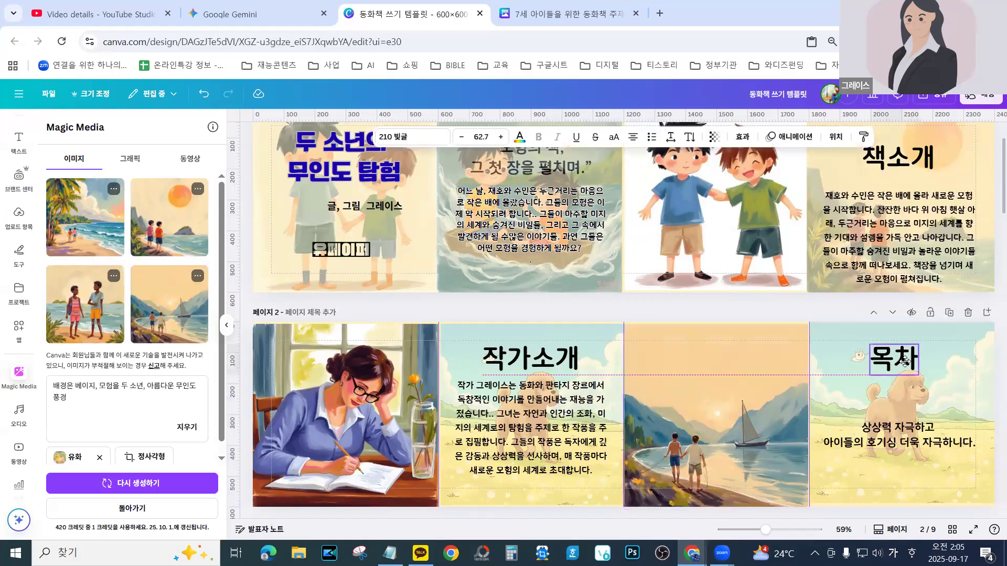
pyautogui.click(895, 444)
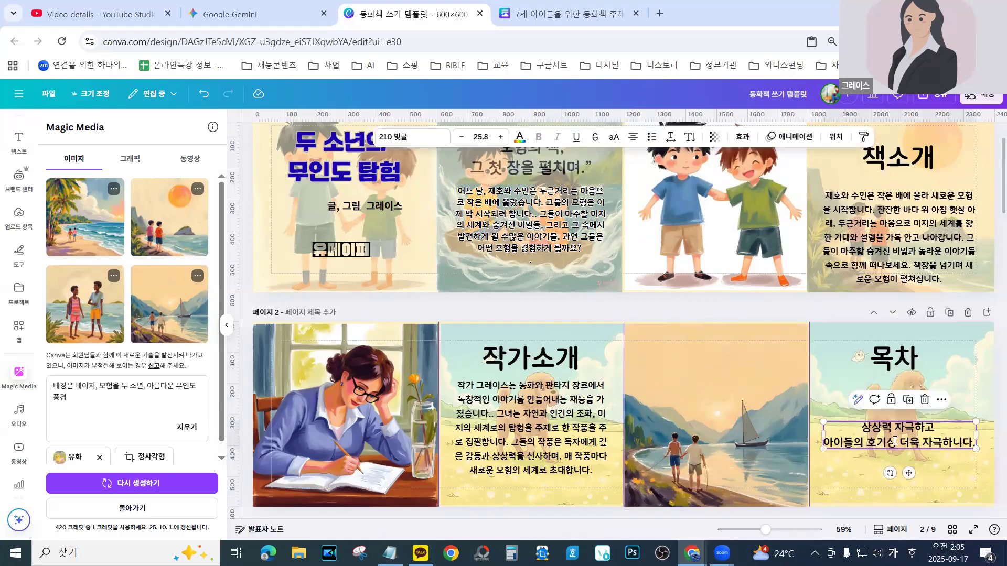
pyautogui.click(972, 442)
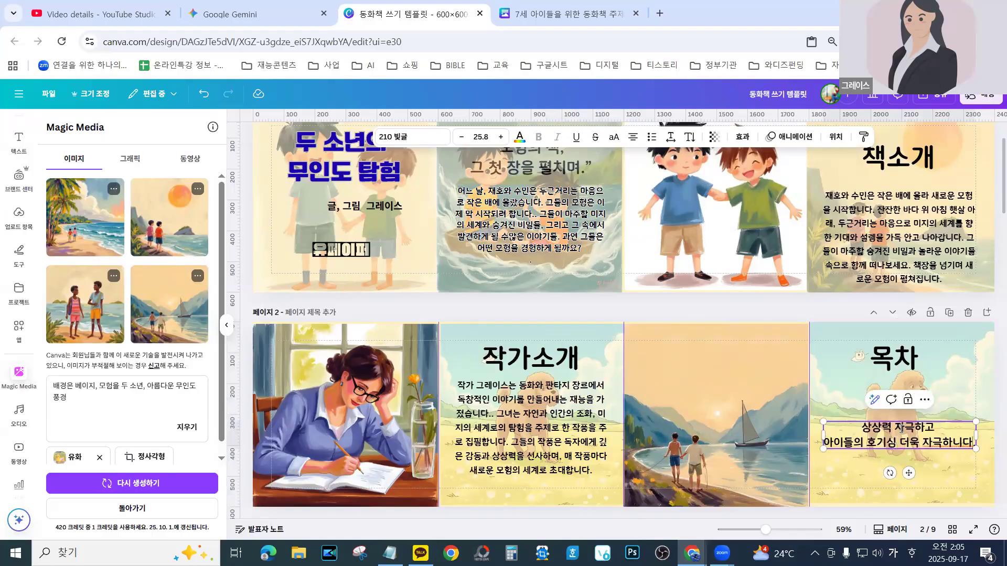
pyautogui.moveTo(972, 442); pyautogui.dragTo(854, 423)
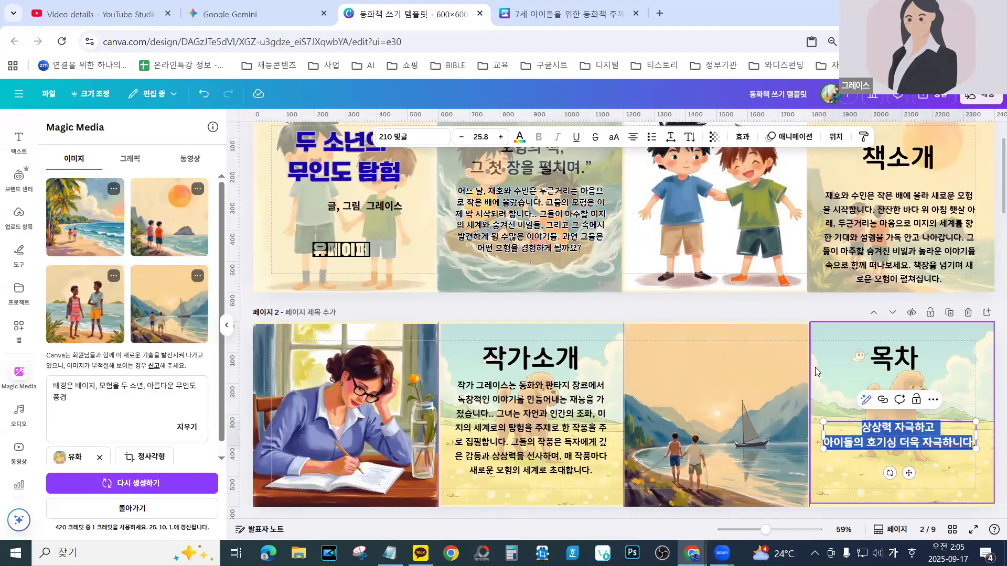
pyautogui.write('책속')
pyautogui.write('개')
pyautogui.press('Return')
pyautogui.write('작가소개')
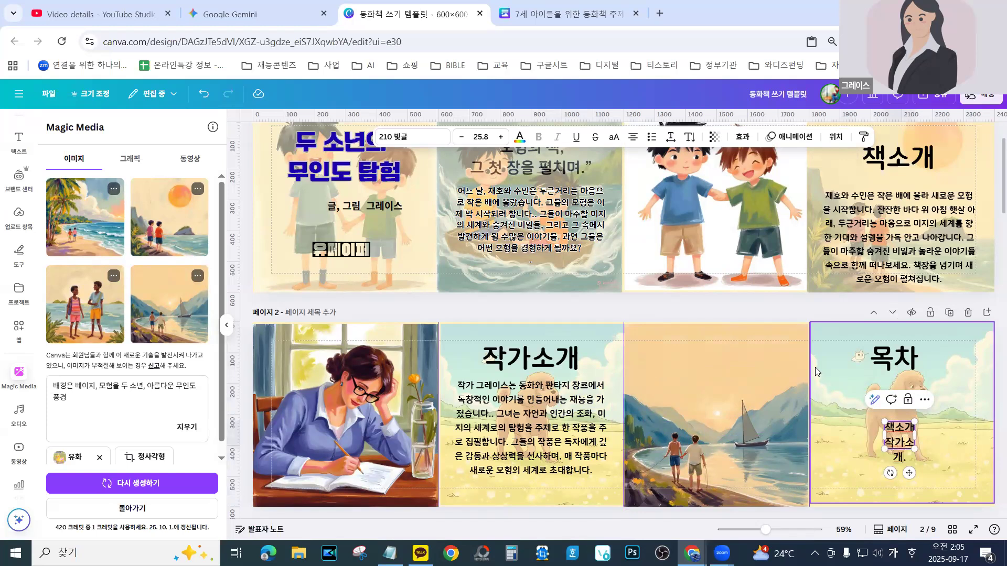
pyautogui.press('Return')
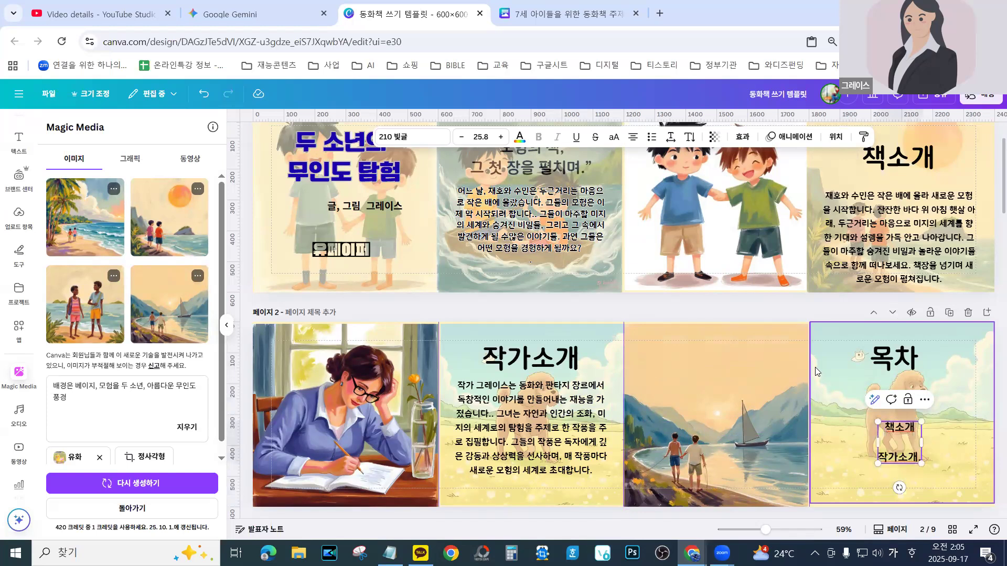
# Insert 프롤이책을 펴 in front of 작가소개 in the table of contents text
pyautogui.write('프롤')
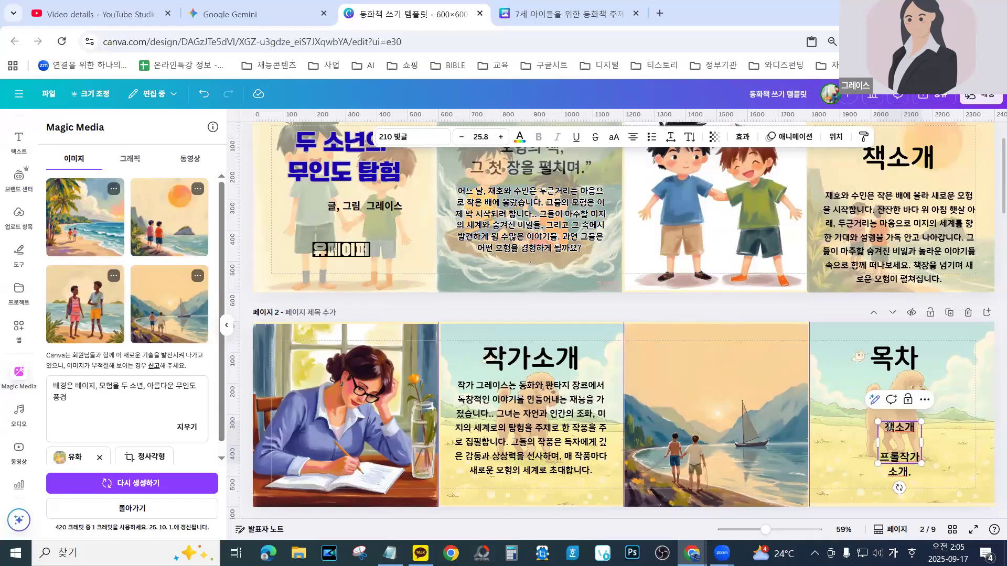
pyautogui.click(899, 430)
pyautogui.write('이')
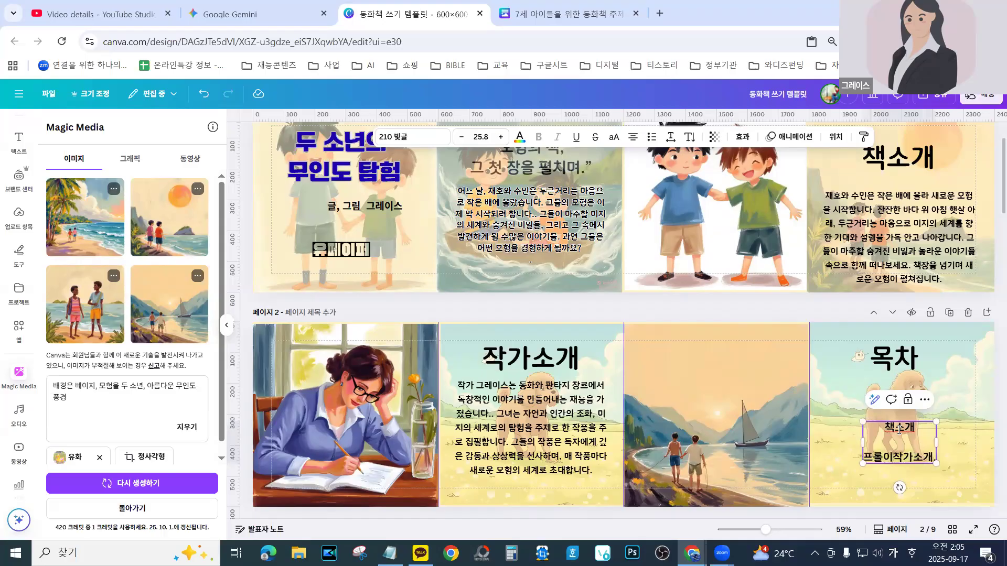
pyautogui.write('책을 펴')
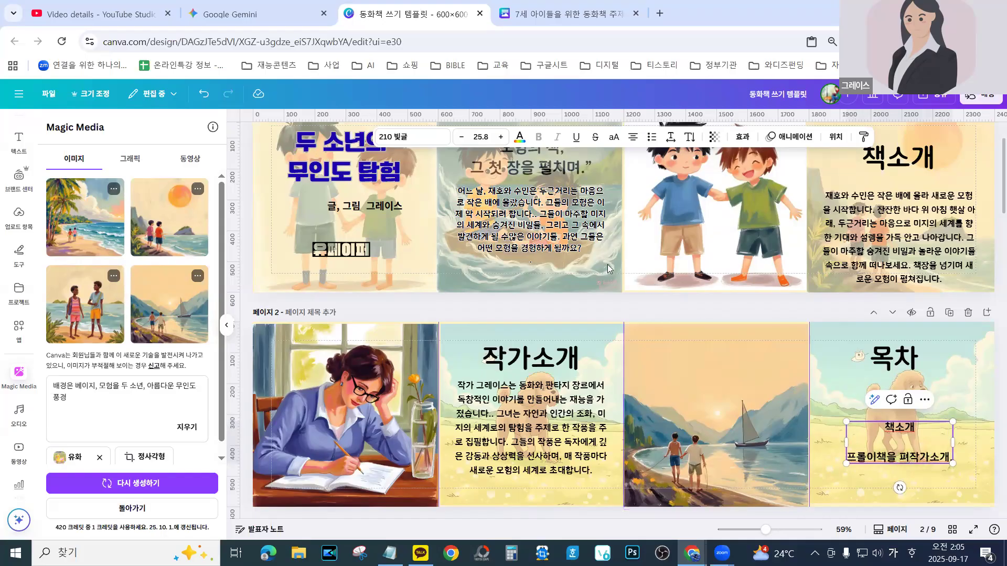
# Move the table of contents text up directly beneath the 목차 title on page 2
pyautogui.scroll(1, 535, 240)
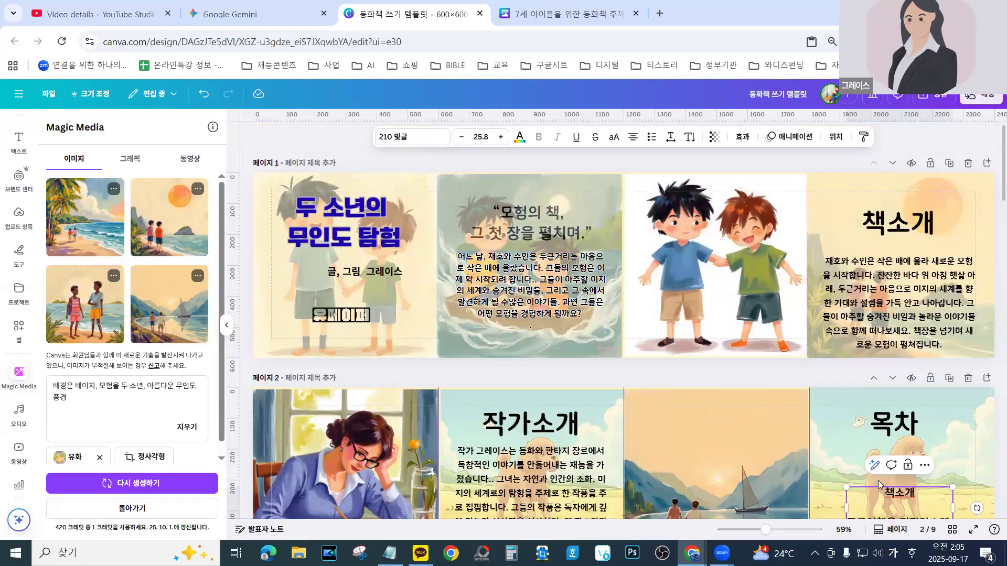
pyautogui.scroll(-1, 878, 484)
pyautogui.moveTo(880, 480); pyautogui.dragTo(847, 437)
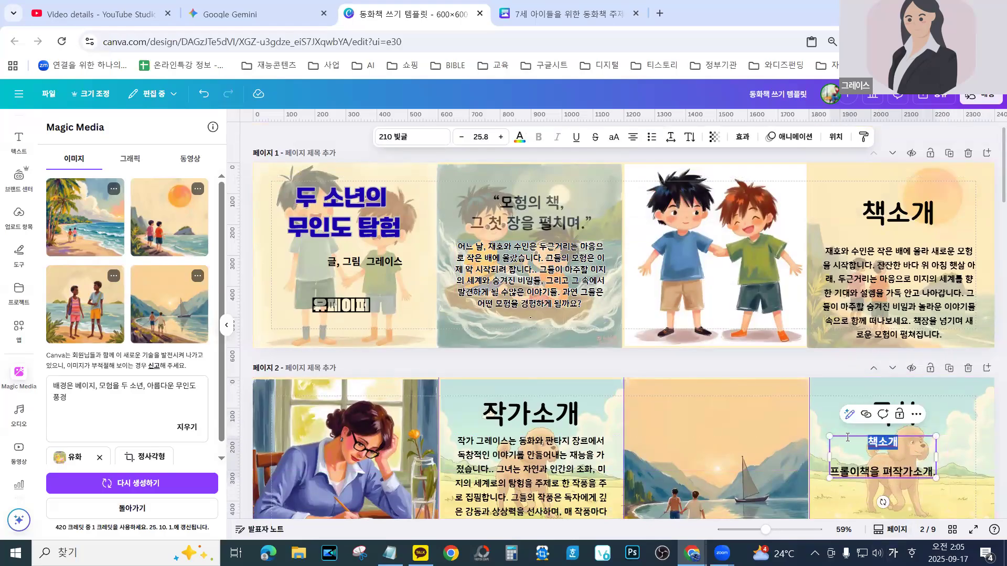
pyautogui.click(821, 403)
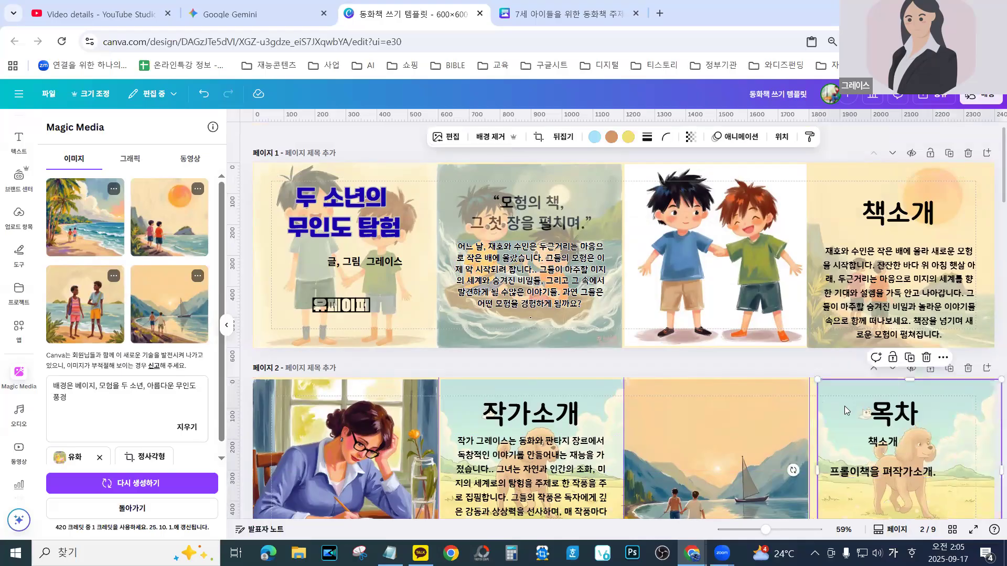
# Insert 책장 in front of 책소개 in the table of contents text on page 2
pyautogui.click(900, 444)
pyautogui.click(867, 439)
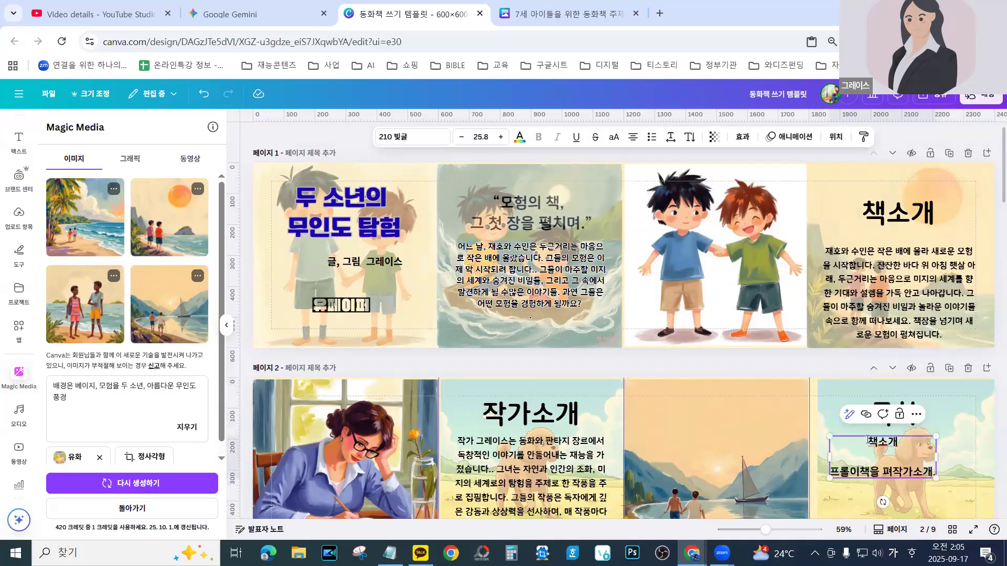
pyautogui.click(871, 440)
pyautogui.write('책징 ㅍ')
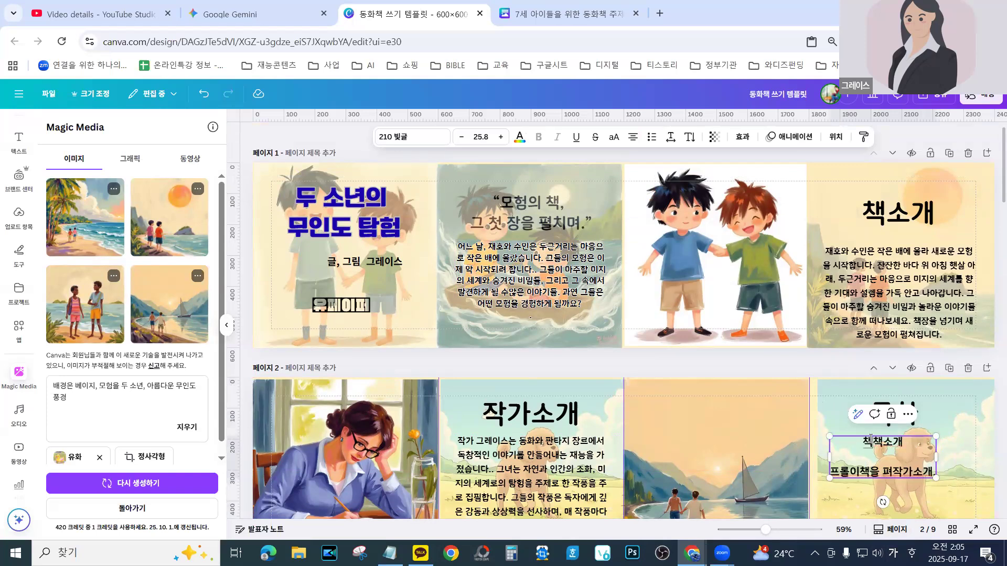
pyautogui.write('펼')
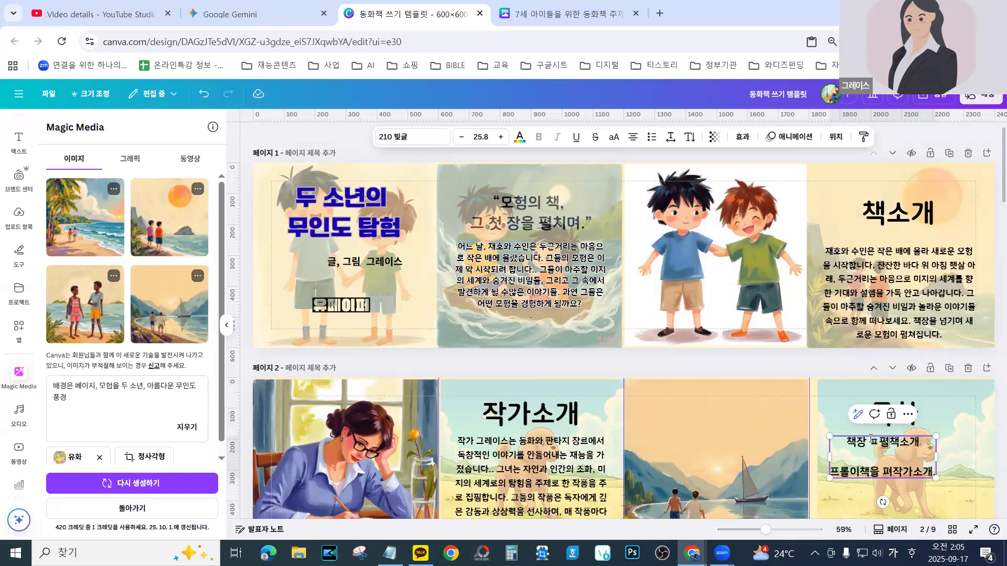
pyautogui.write('치며')
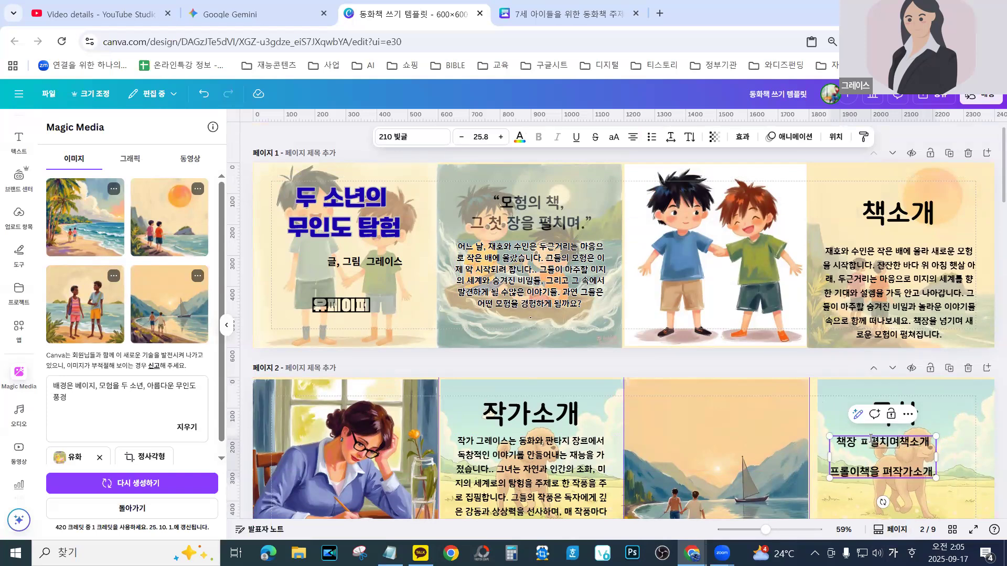
pyautogui.press('BackSpace')
pyautogui.press('BackSpace')
pyautogui.press('BackSpace')
pyautogui.press('BackSpace')
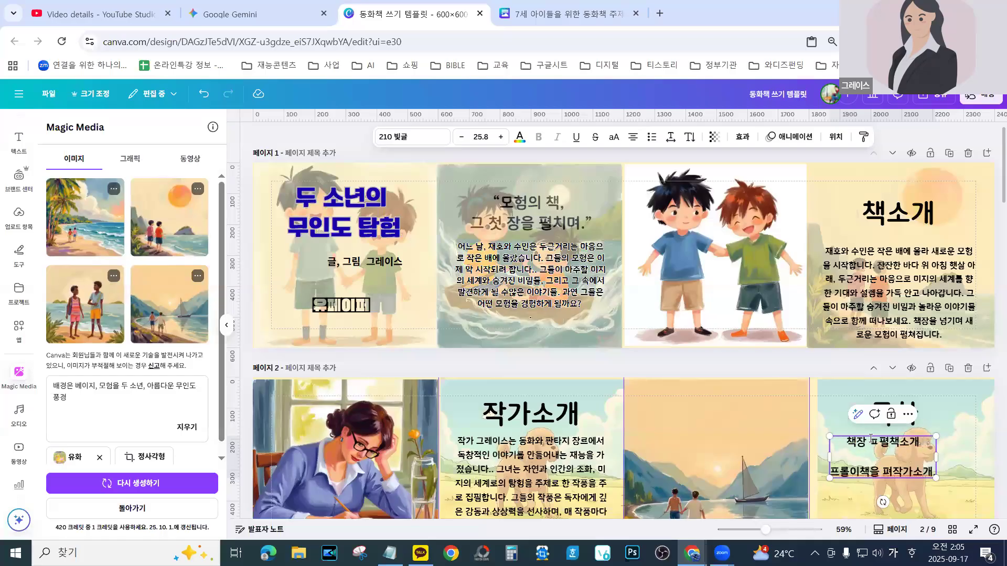
pyautogui.write('ㅍ펼')
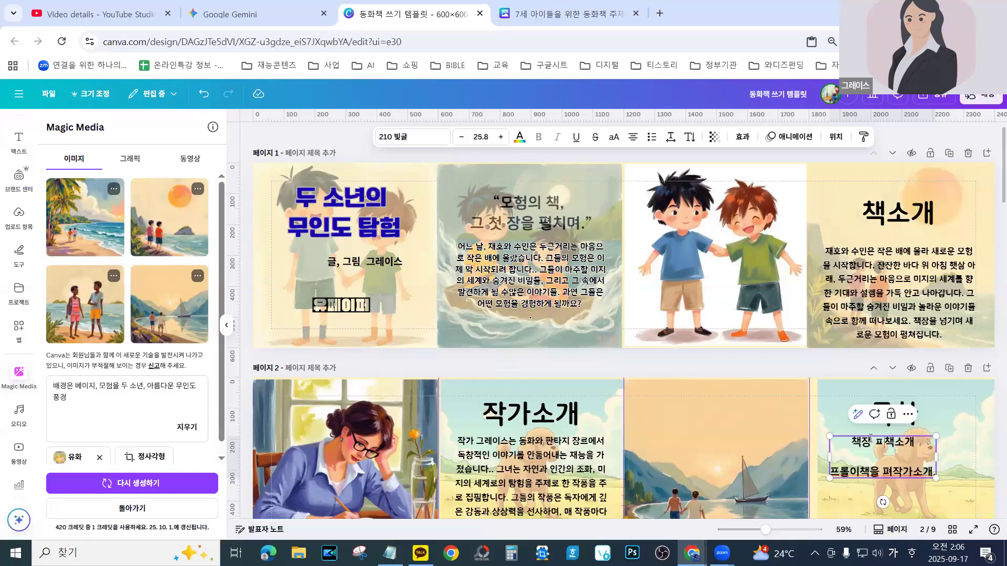
pyautogui.write('치며')
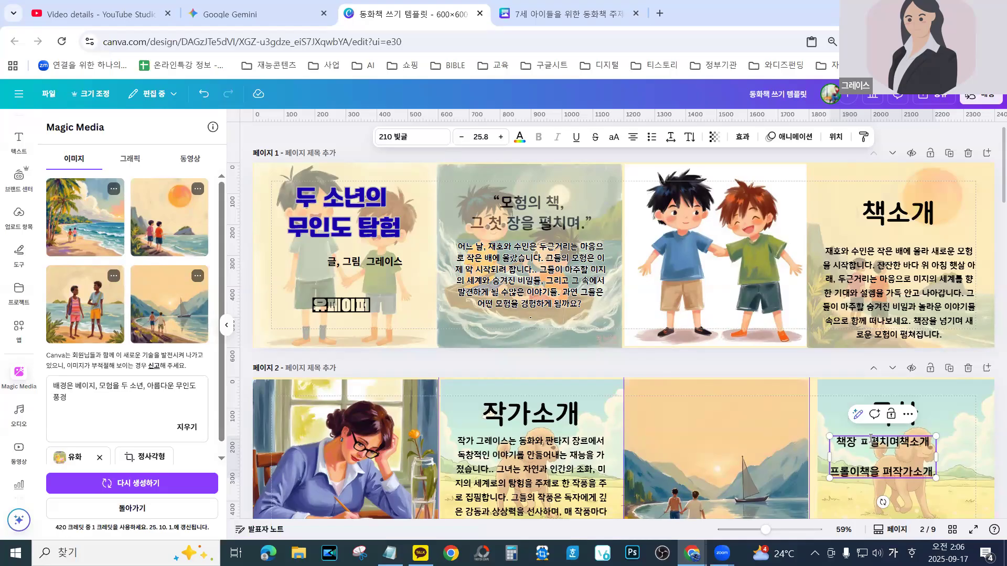
pyautogui.press('BackSpace')
pyautogui.press('BackSpace')
pyautogui.press('BackSpace')
pyautogui.press('BackSpace')
pyautogui.press('BackSpace')
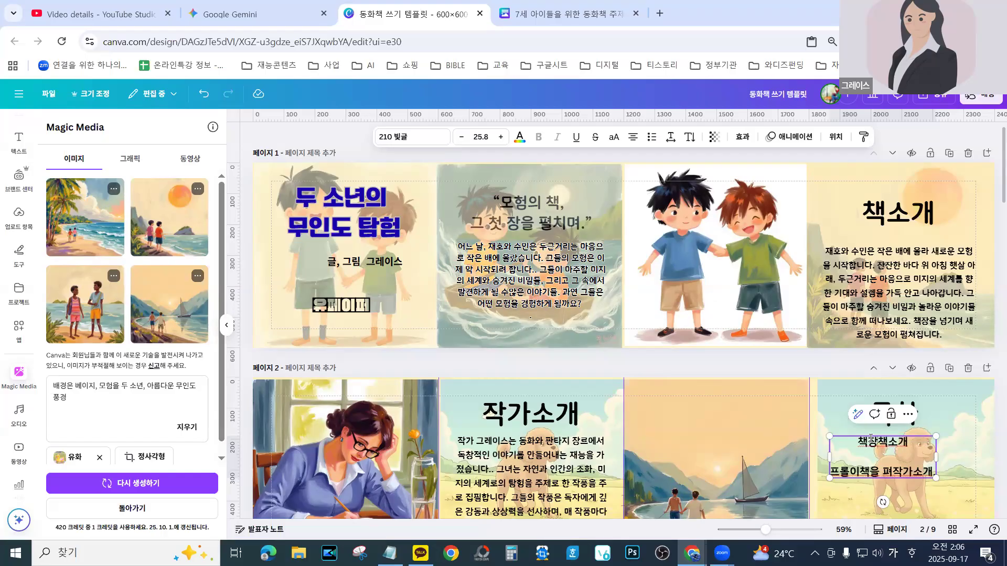
# Append 펼치며 directly after 책장 and put 책소개 on its own line below it
pyautogui.write('펼침')
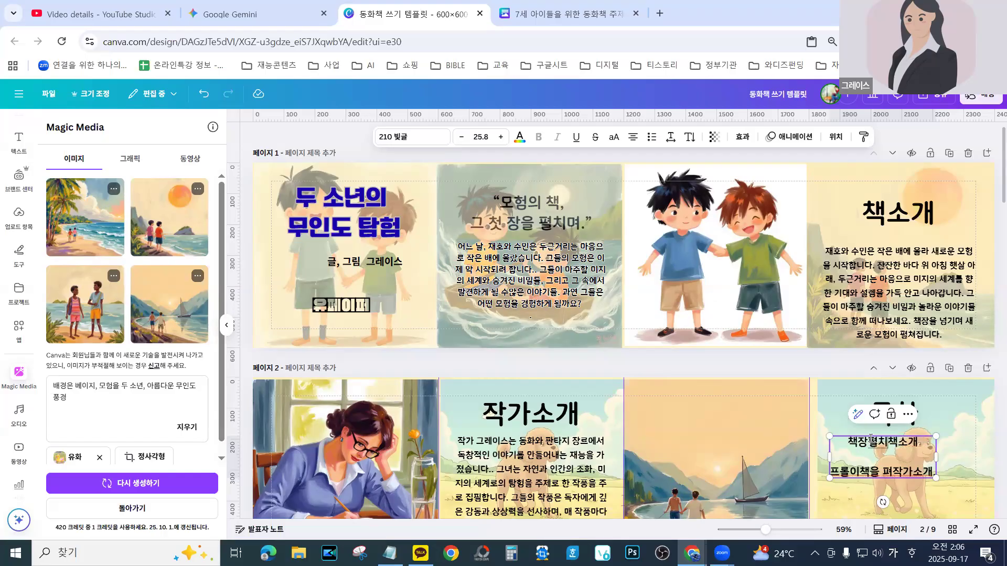
pyautogui.write('며')
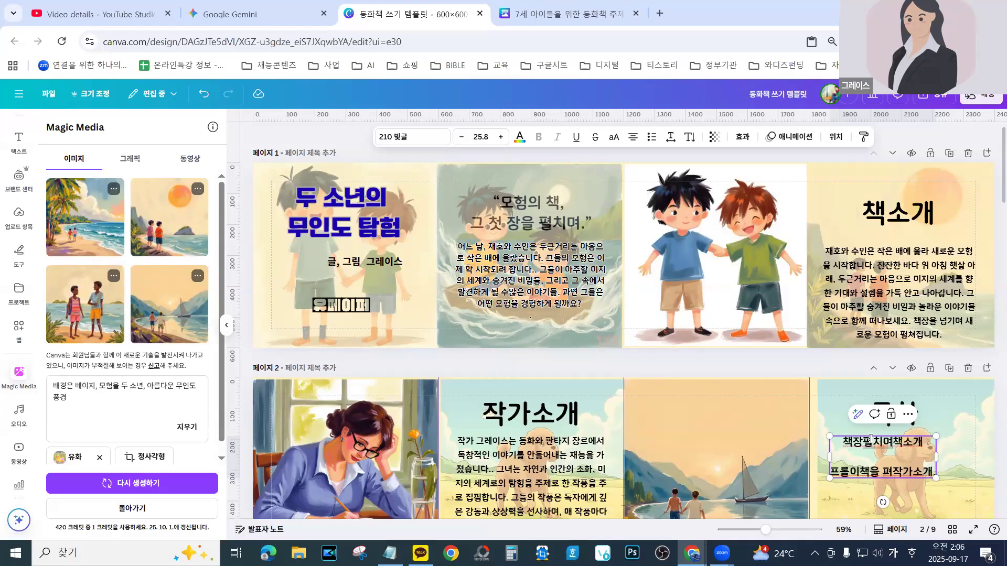
pyautogui.press('Return')
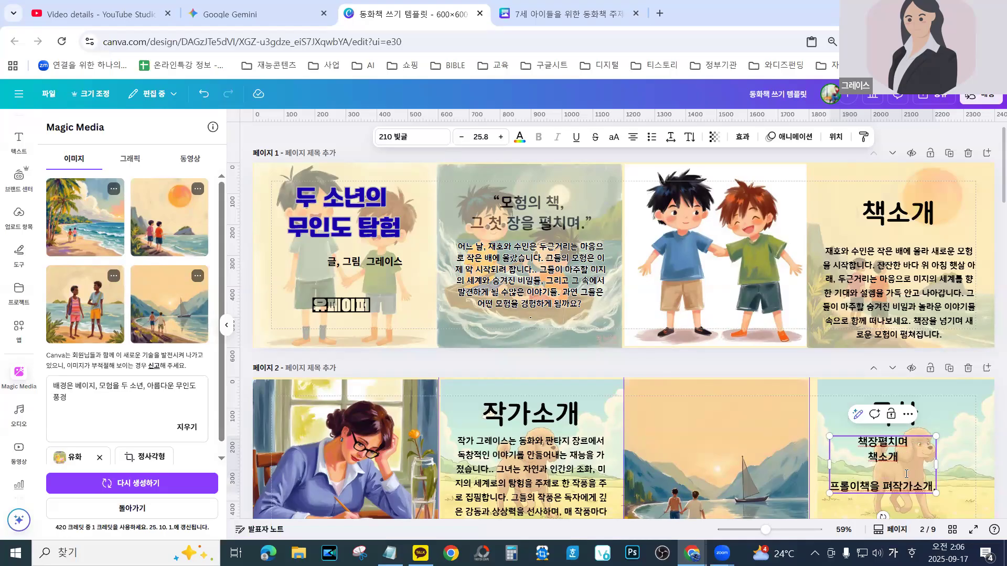
# Add the entries 작가소개, 프롤로그, 목차 and 에필로그 on separate lines beneath 책소개 in the table of contents
pyautogui.write('작가소개')
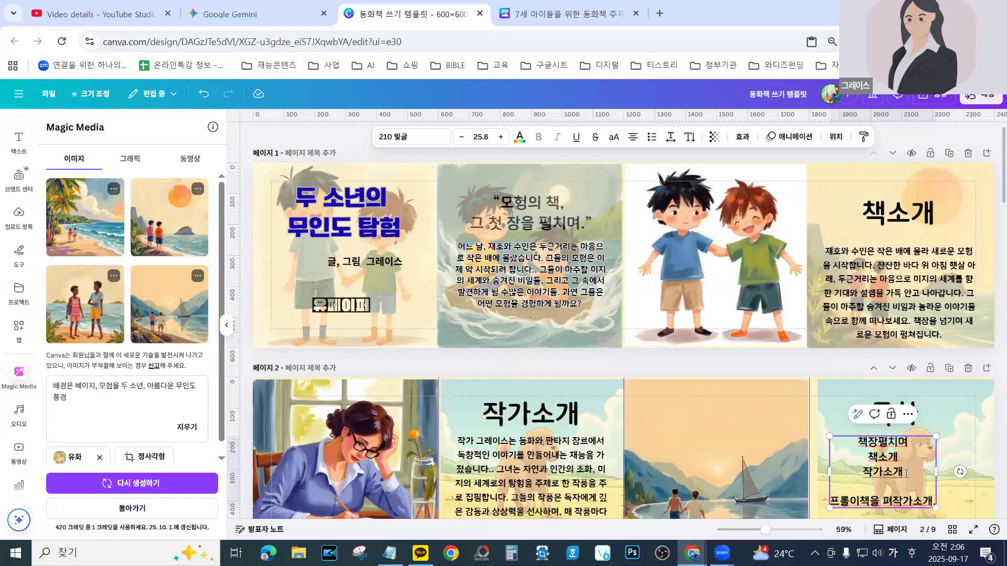
pyautogui.press('Return')
pyautogui.write('프롤')
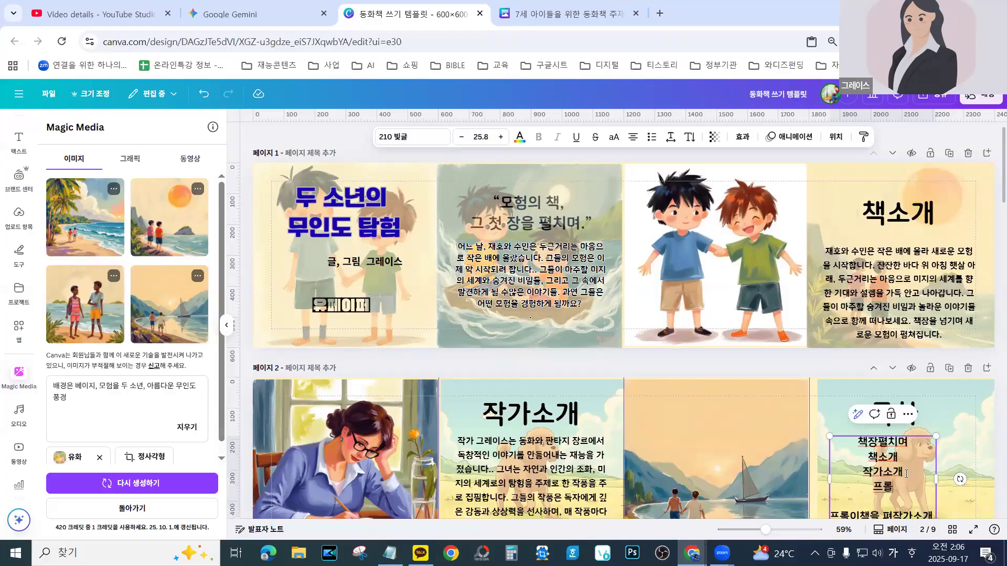
pyautogui.write('로그')
pyautogui.press('Return')
pyautogui.write('목')
pyautogui.write('ㅊ')
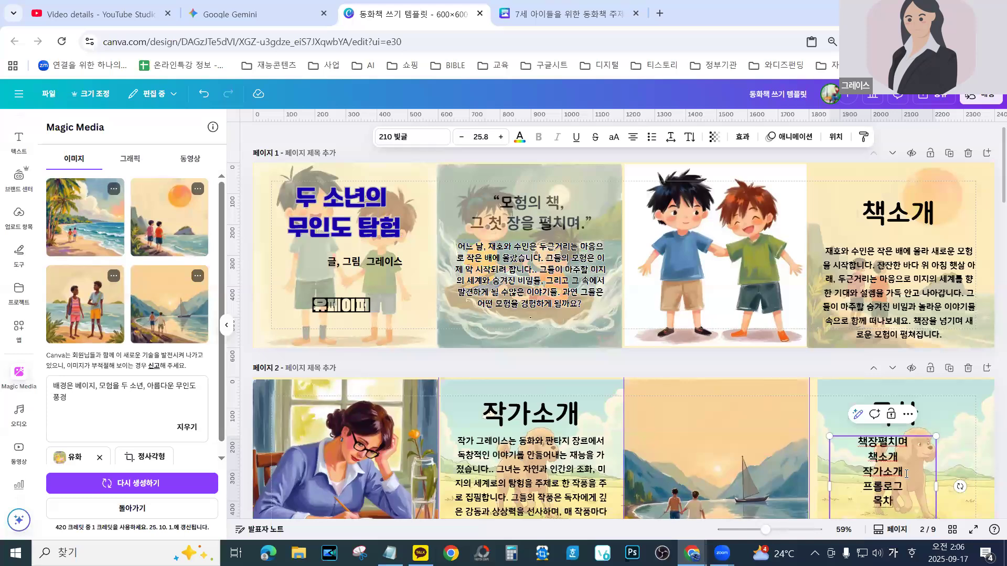
pyautogui.press('Return')
pyautogui.write('에필로그')
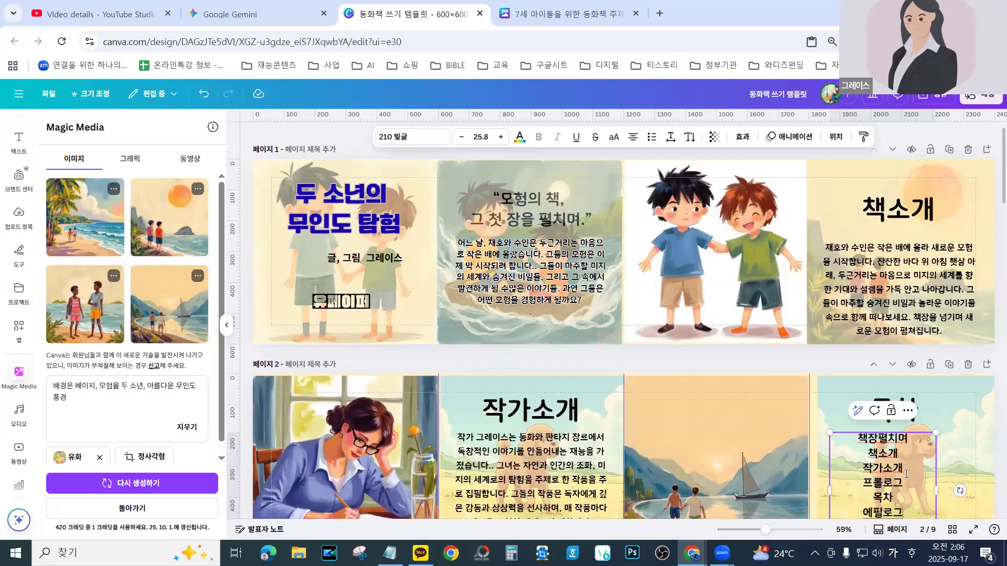
# Move the contents list up and delete its leftover last line 프롤이책을 펴작가소개
pyautogui.click(950, 412)
pyautogui.moveTo(872, 462); pyautogui.dragTo(867, 409)
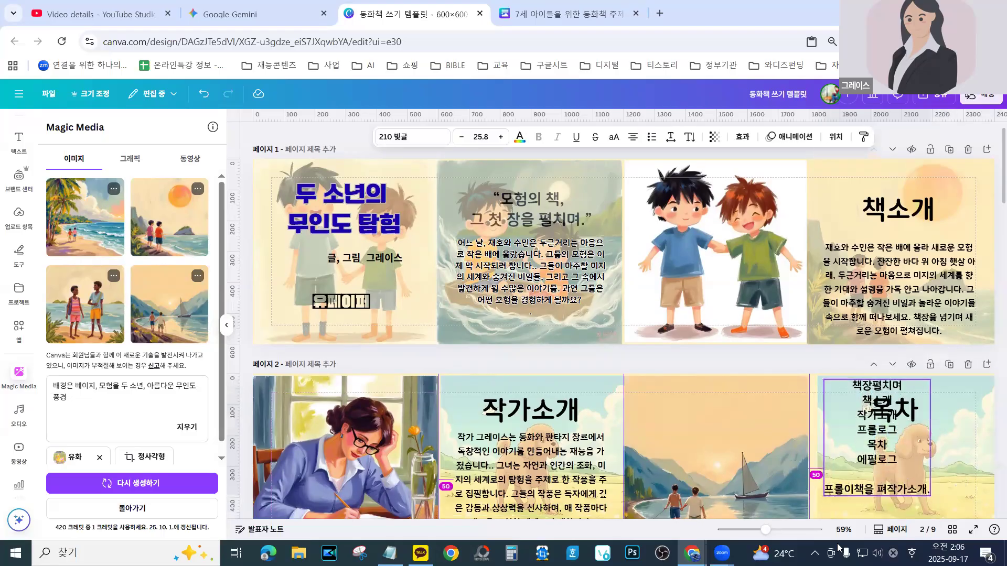
pyautogui.click(827, 482)
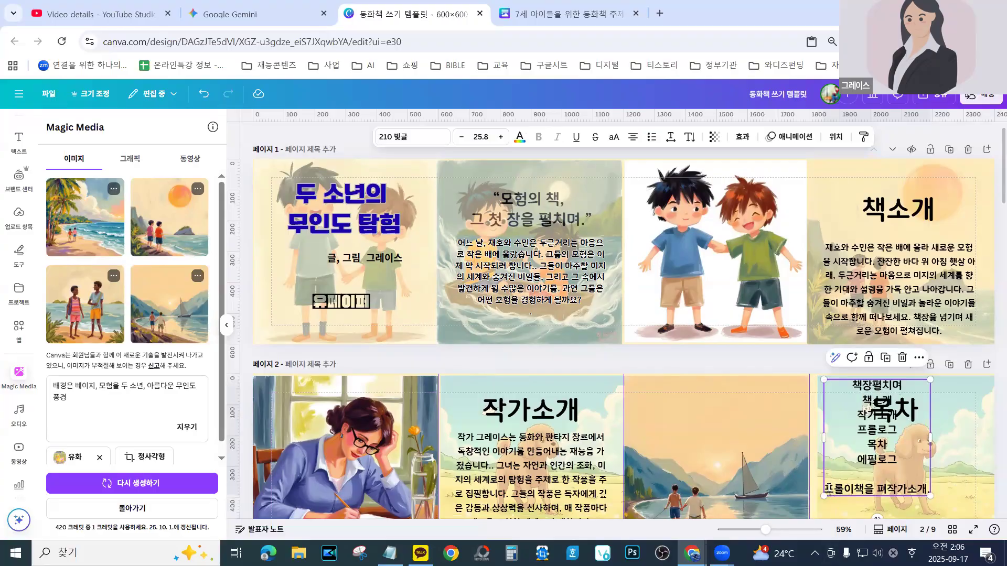
pyautogui.click(829, 488)
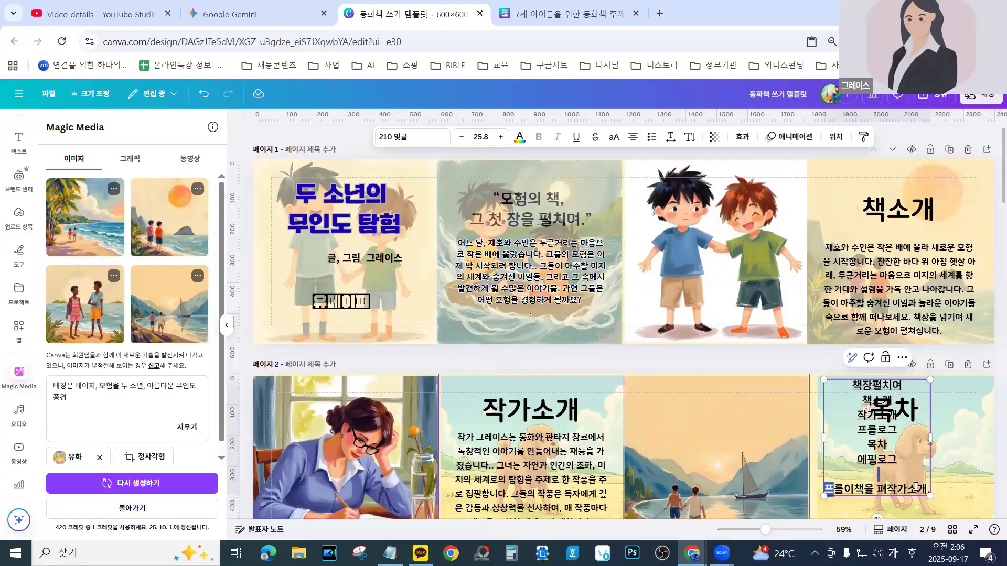
pyautogui.moveTo(834, 488); pyautogui.dragTo(928, 488)
pyautogui.press('BackSpace')
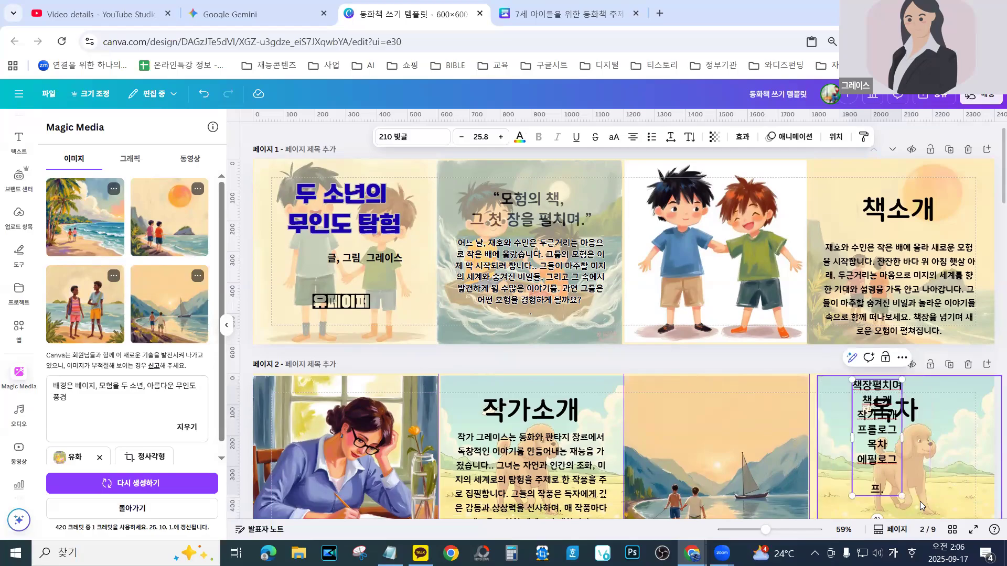
pyautogui.moveTo(879, 445); pyautogui.dragTo(862, 457)
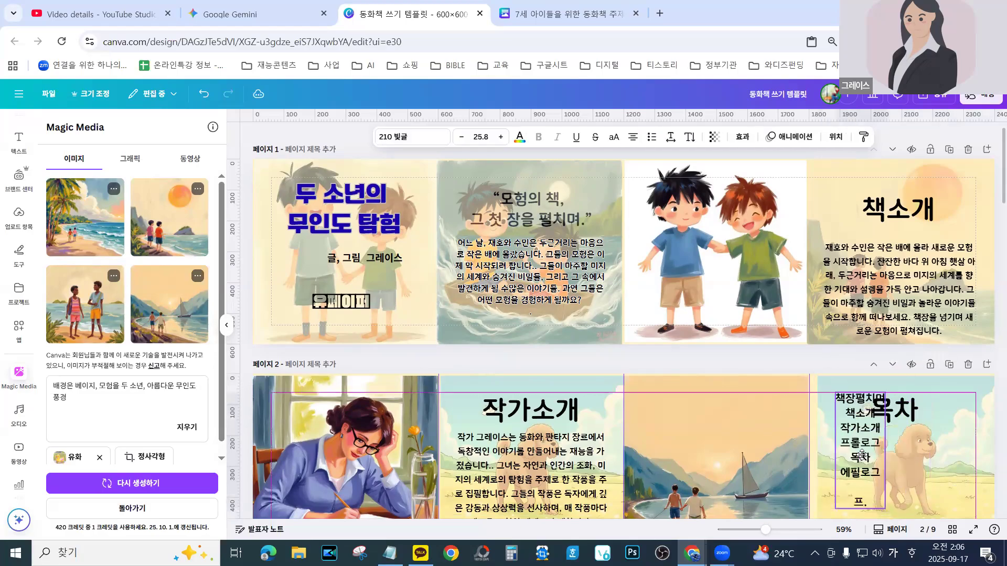
pyautogui.doubleClick(870, 503)
pyautogui.click(851, 500)
pyautogui.doubleClick(870, 502)
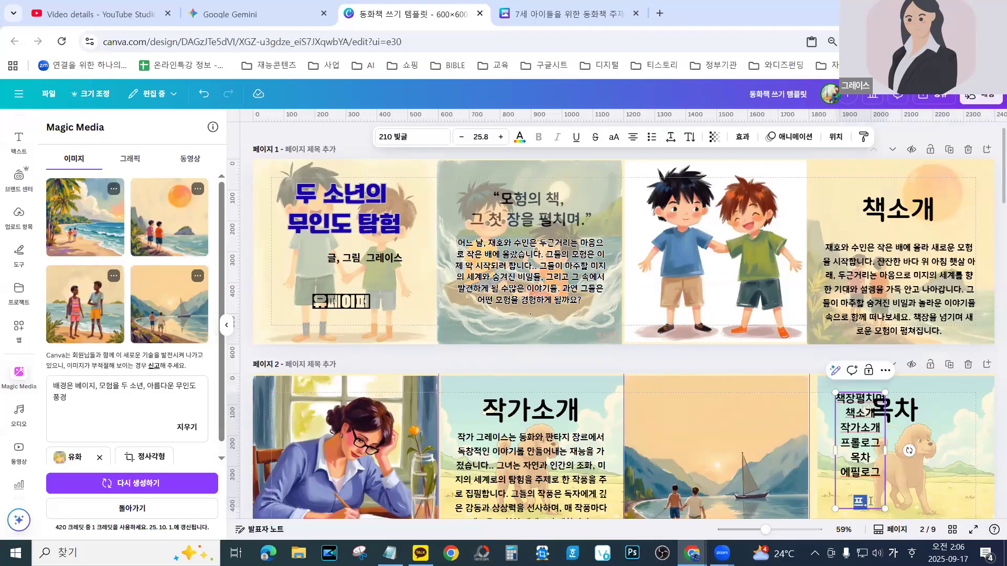
pyautogui.press('BackSpace')
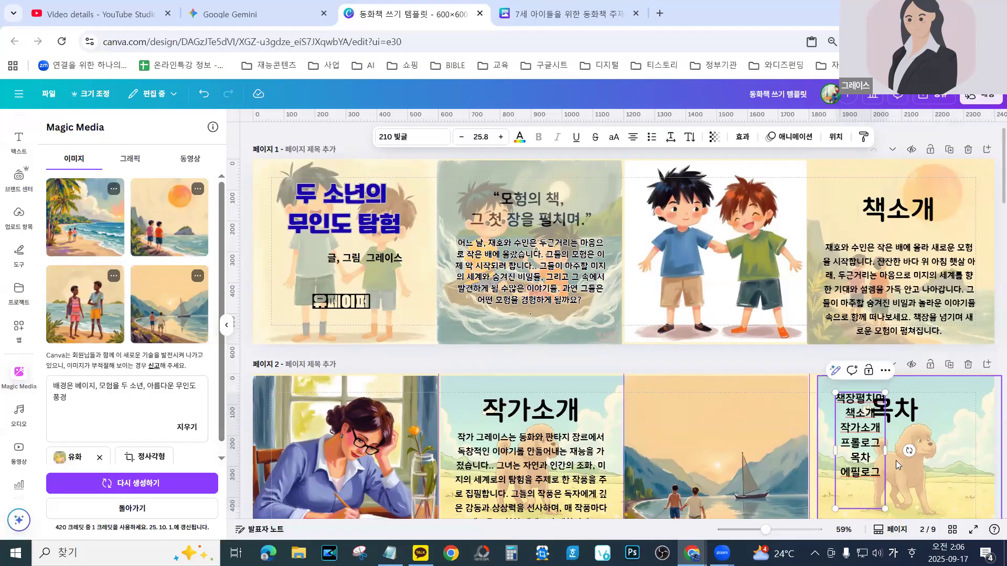
# Left-align the contents list and place it directly beneath the 목차 title
pyautogui.moveTo(890, 451); pyautogui.dragTo(895, 471)
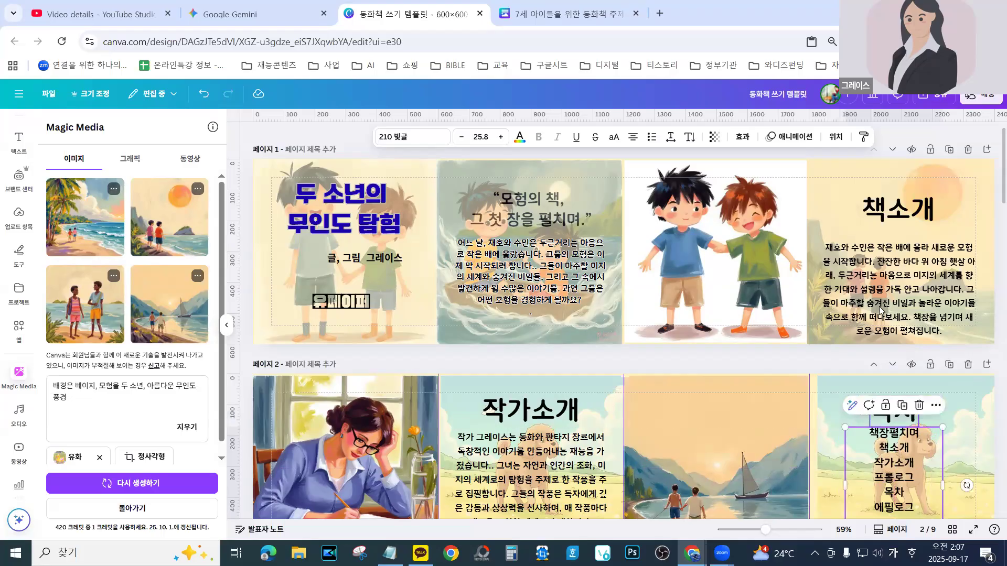
pyautogui.click(635, 139)
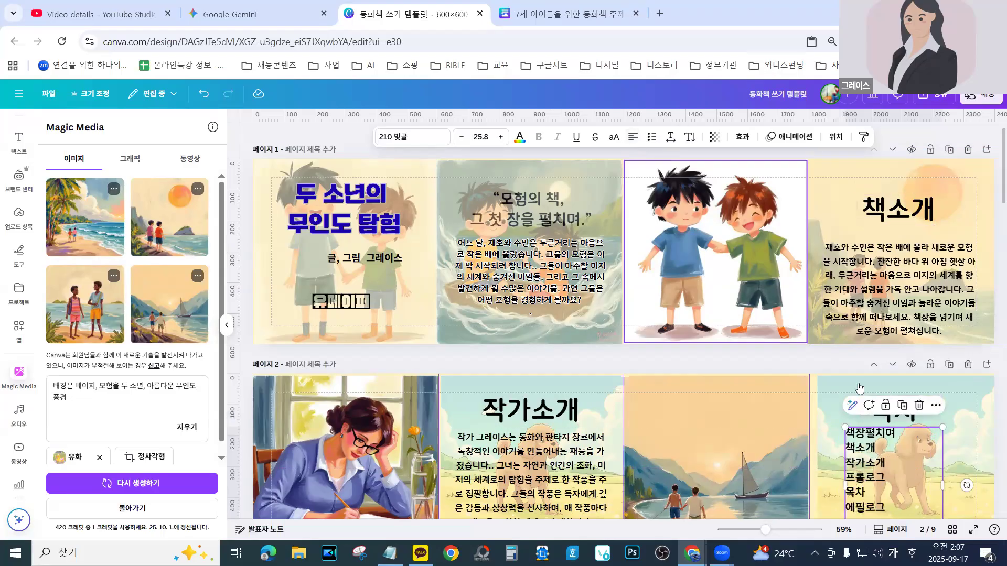
pyautogui.moveTo(869, 479); pyautogui.dragTo(877, 475)
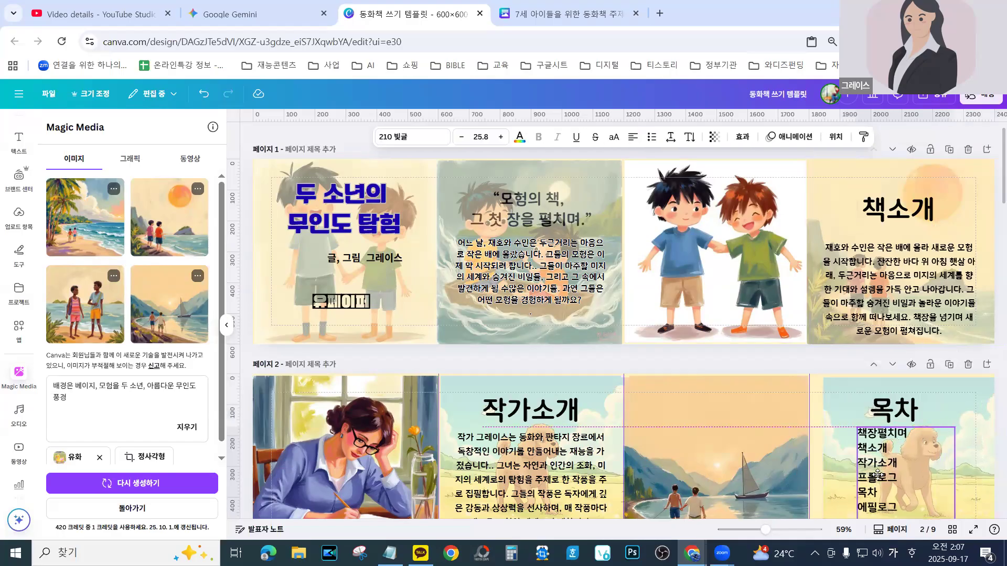
# Delete the puppy background picture behind the table of contents and shift the 목차 title slightly up and to the left
pyautogui.click(836, 392)
pyautogui.moveTo(831, 386); pyautogui.dragTo(839, 351)
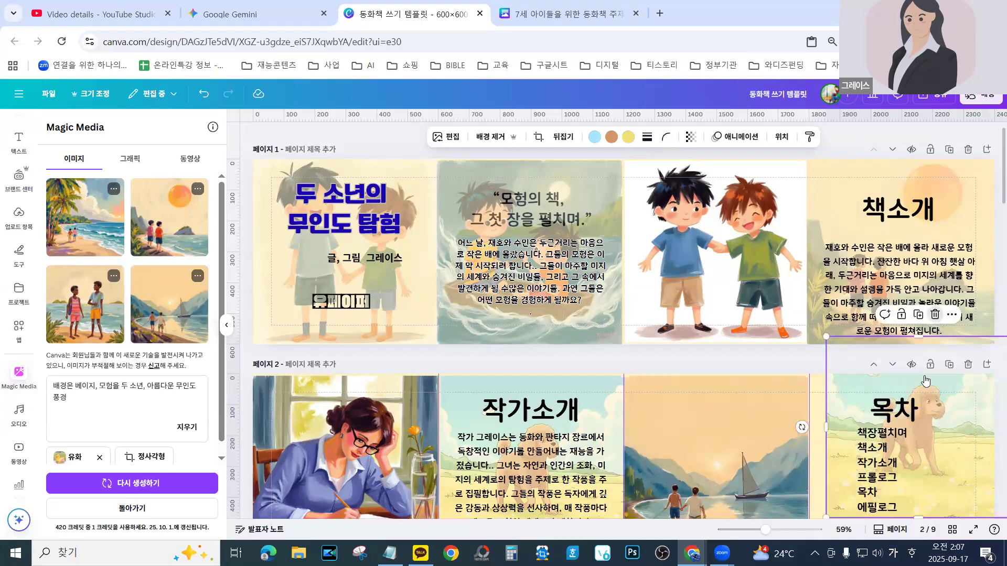
pyautogui.click(936, 315)
pyautogui.moveTo(906, 412)
pyautogui.mouseDown()
pyautogui.moveTo(903, 378)
pyautogui.moveTo(899, 410)
pyautogui.moveTo(899, 401)
pyautogui.mouseUp()
pyautogui.click(896, 448)
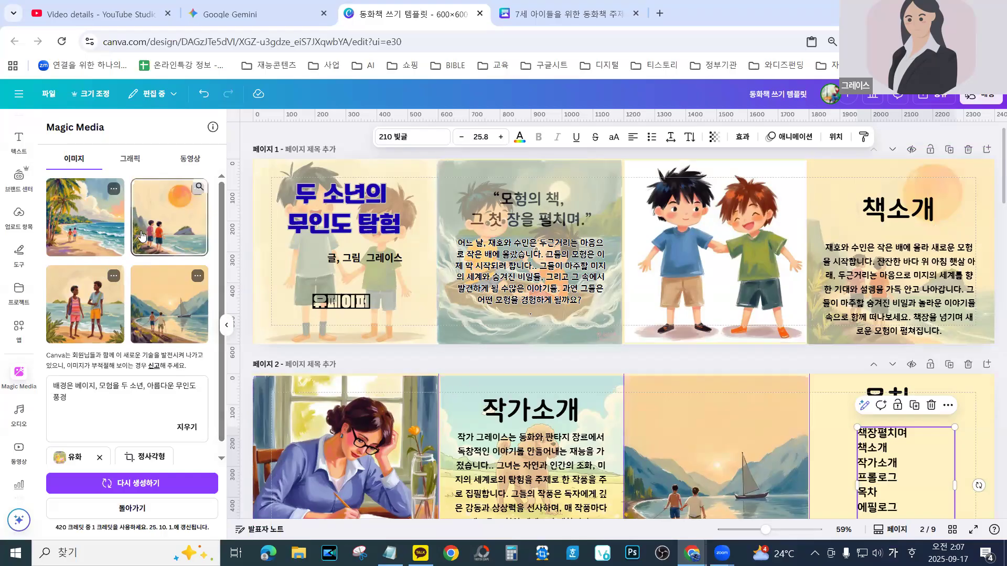
# Duplicate the faded background picture of page 1's 책소개 panel and move the copy onto page 2's 목차 panel
pyautogui.click(827, 187)
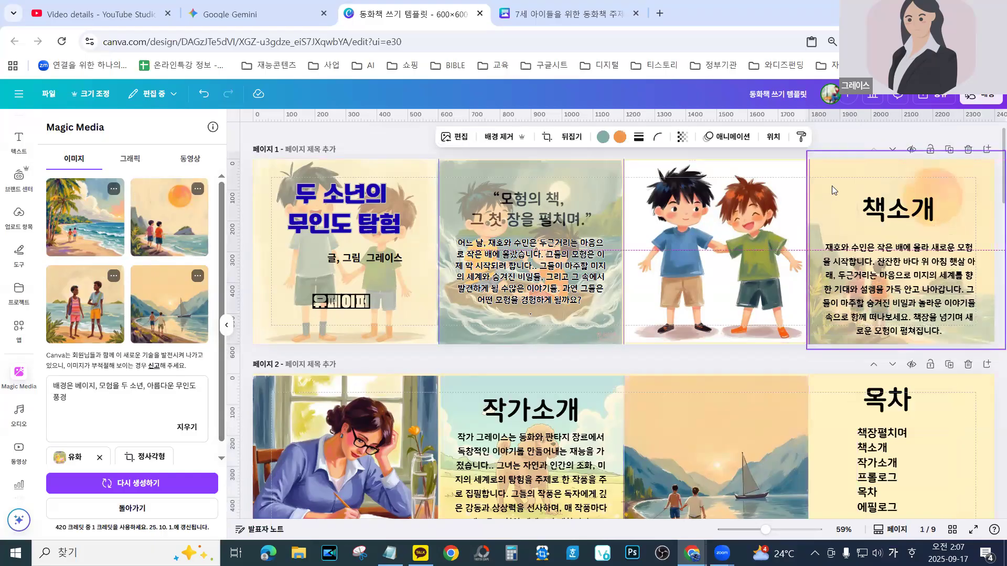
pyautogui.rightClick(831, 185)
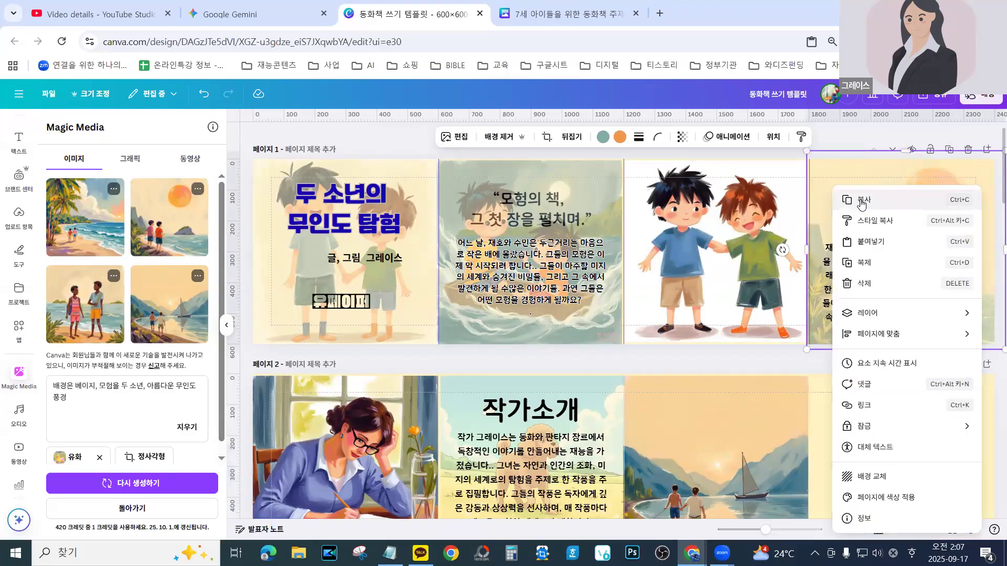
pyautogui.click(864, 263)
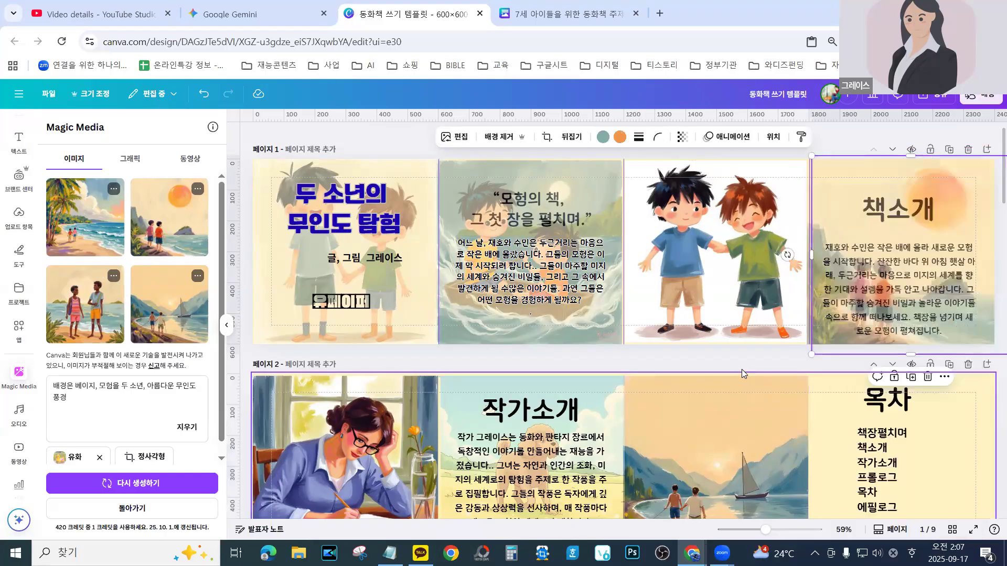
pyautogui.moveTo(832, 193); pyautogui.dragTo(834, 410)
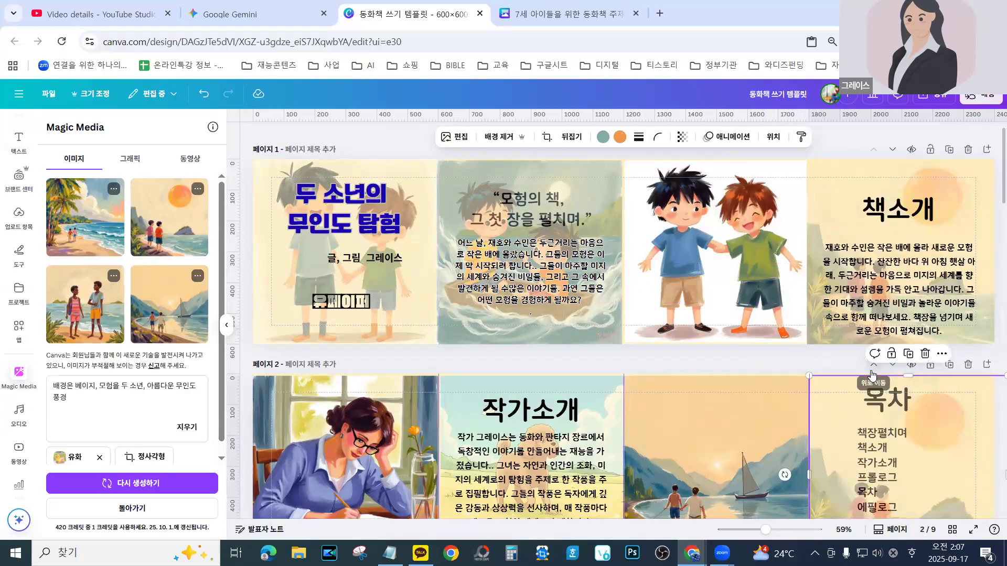
# Shrink the copied background picture to about 545 × 545, position it within the 목차 panel and duplicate it
pyautogui.scroll(-3, 874, 378)
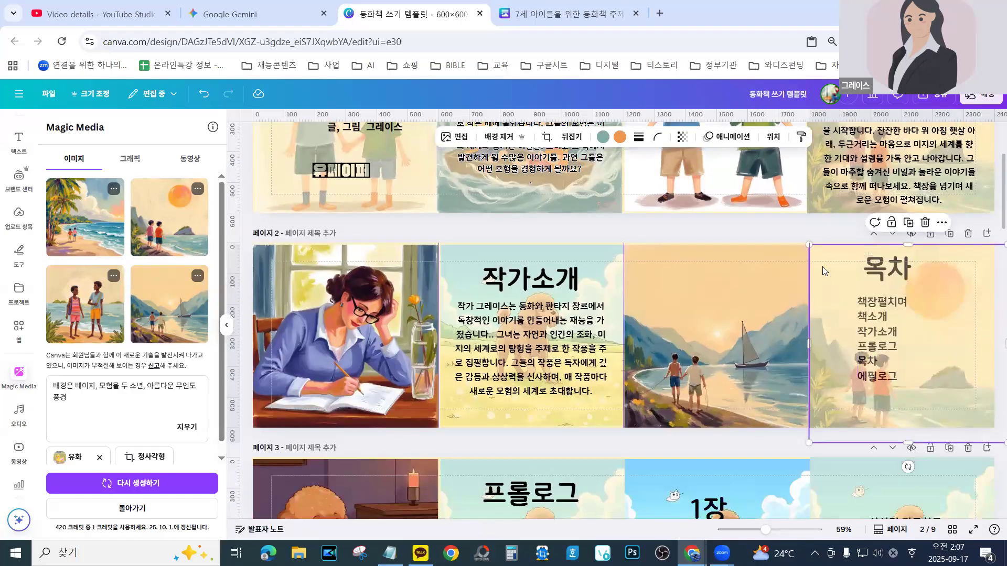
pyautogui.moveTo(810, 246); pyautogui.dragTo(840, 275)
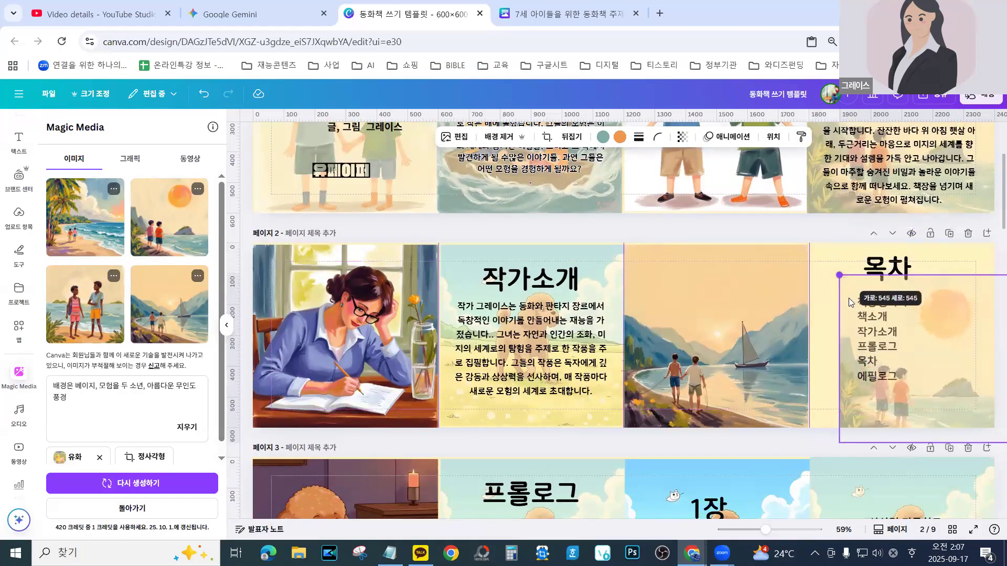
pyautogui.moveTo(917, 345); pyautogui.dragTo(921, 343)
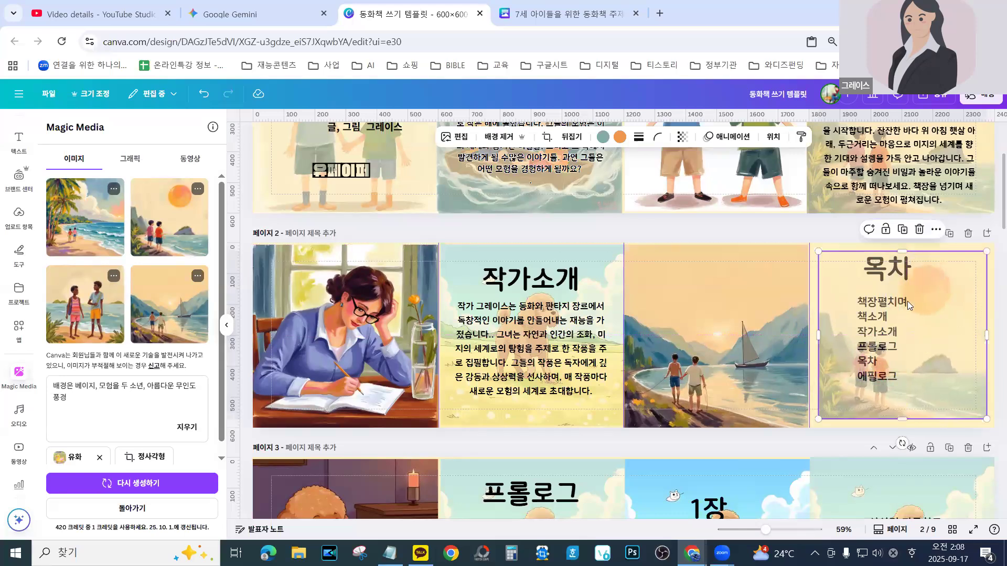
pyautogui.click(903, 230)
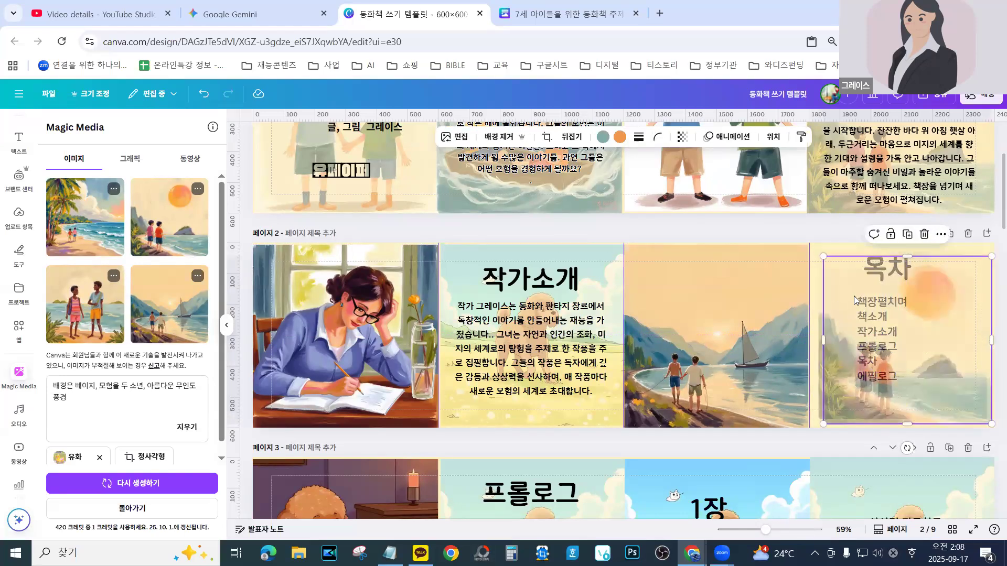
# Move the copied faded background onto page 2's 작가소개 panel in place of the puppy background, which is deleted, and position it behind the text
pyautogui.moveTo(856, 284); pyautogui.dragTo(475, 285)
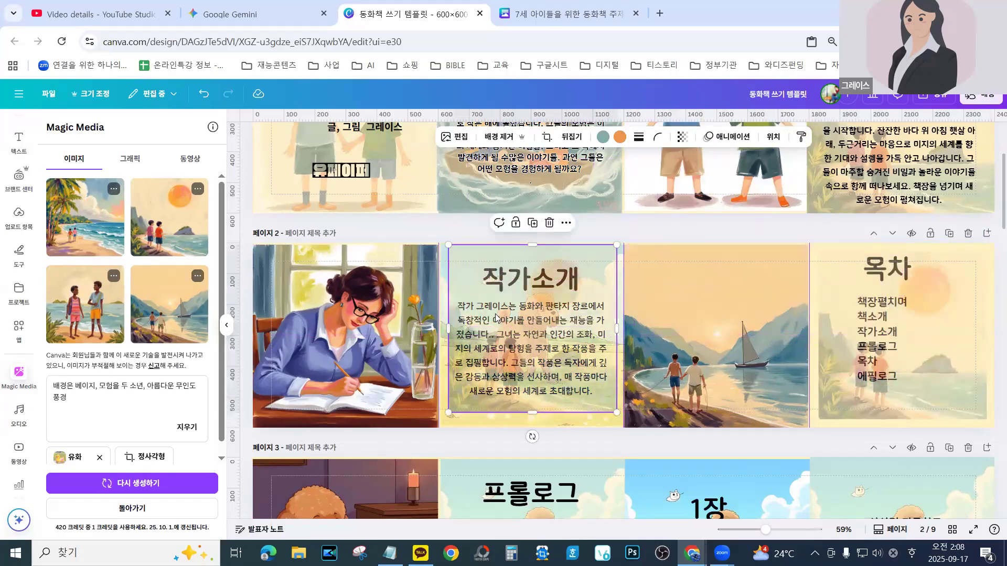
pyautogui.moveTo(478, 256); pyautogui.dragTo(477, 231)
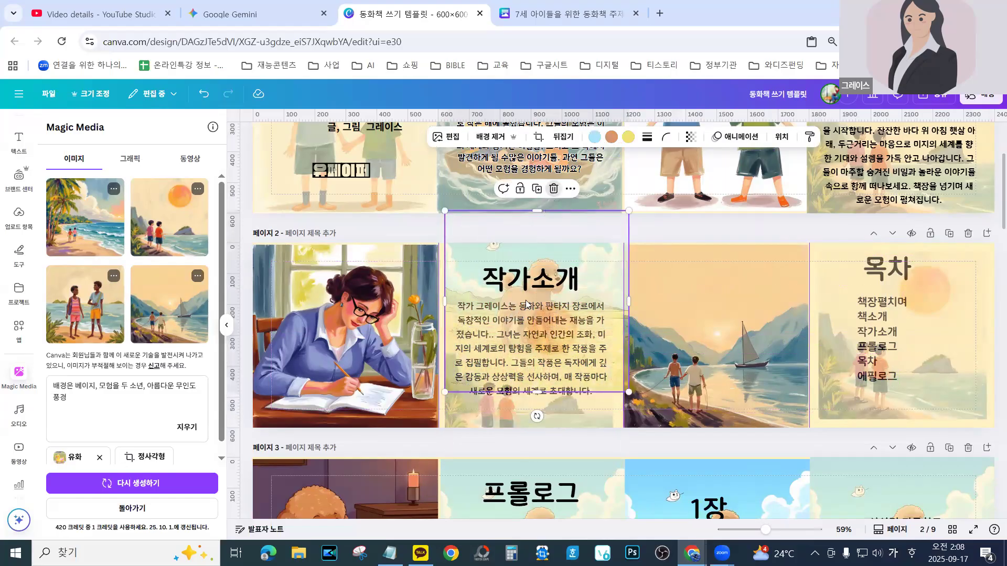
pyautogui.click(552, 189)
pyautogui.moveTo(454, 299); pyautogui.dragTo(453, 295)
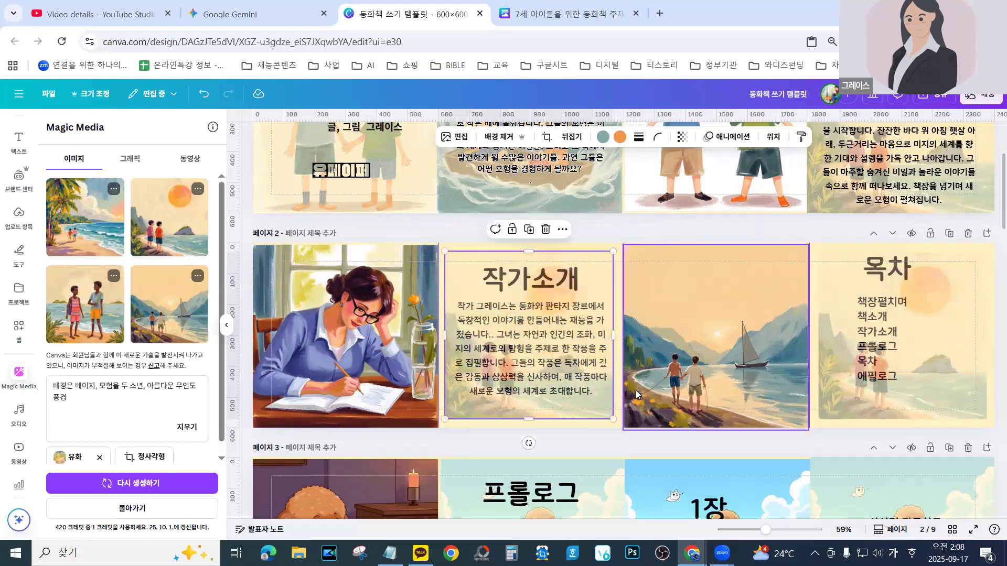
# Replace the two-puppies picture on page 3's first panel with the painting of two children in a sailing boat
pyautogui.scroll(-4, 635, 381)
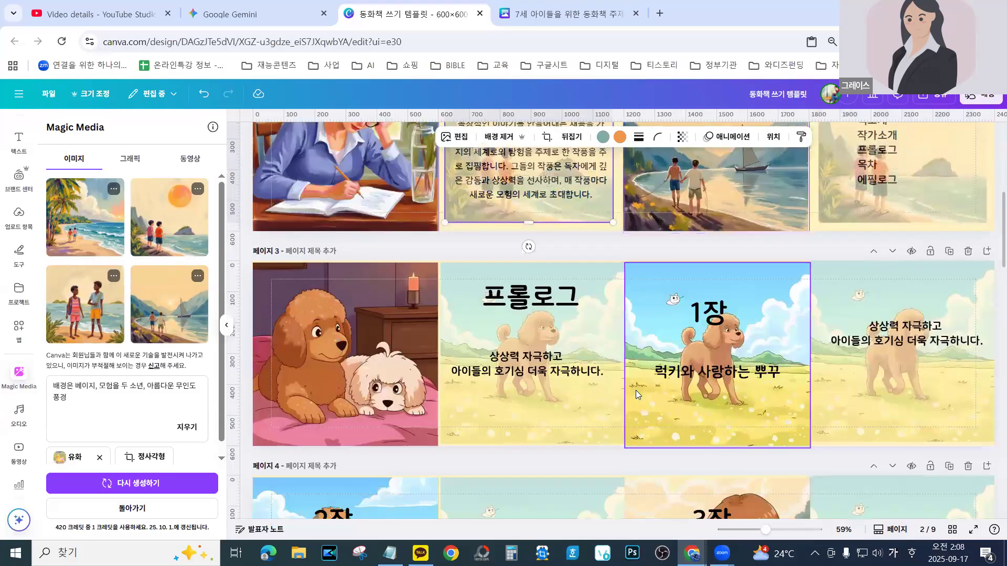
pyautogui.click(359, 379)
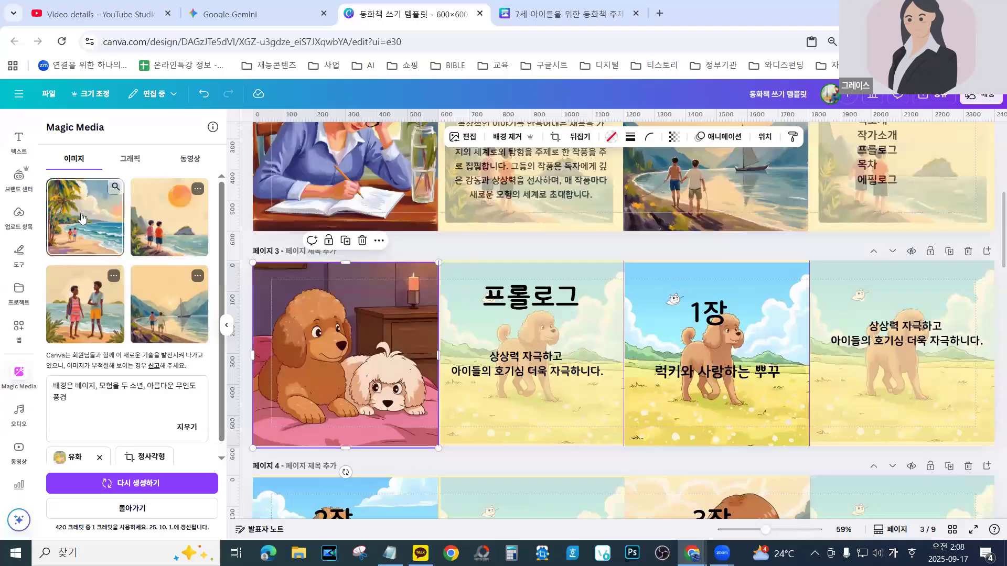
pyautogui.rightClick(330, 376)
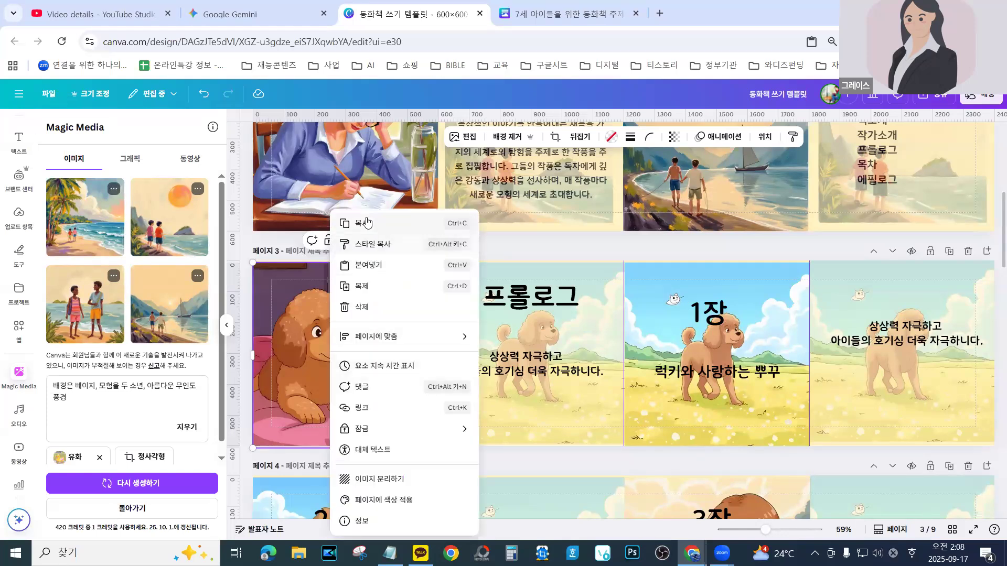
pyautogui.click(370, 265)
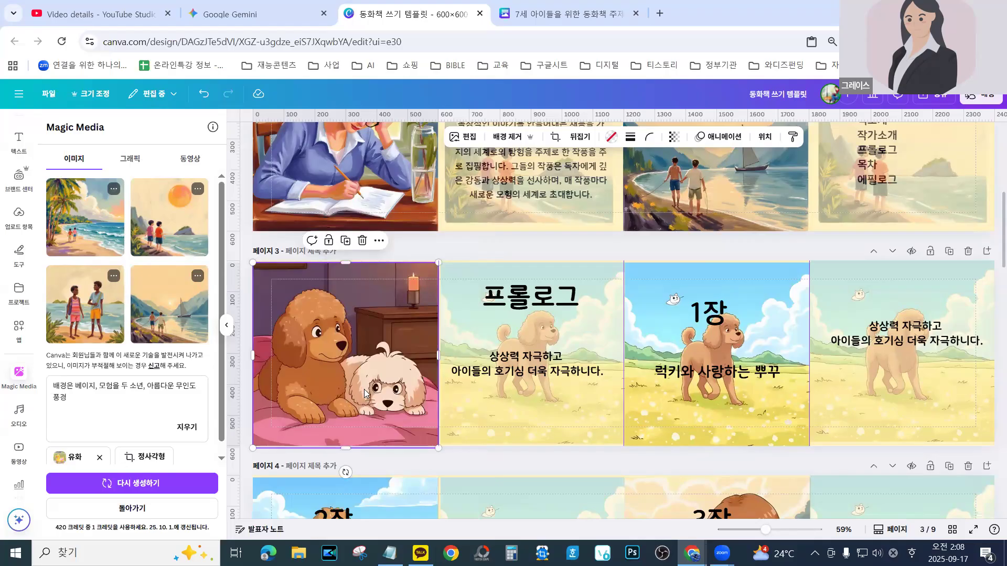
pyautogui.moveTo(690, 313); pyautogui.dragTo(311, 314)
pyautogui.click(423, 467)
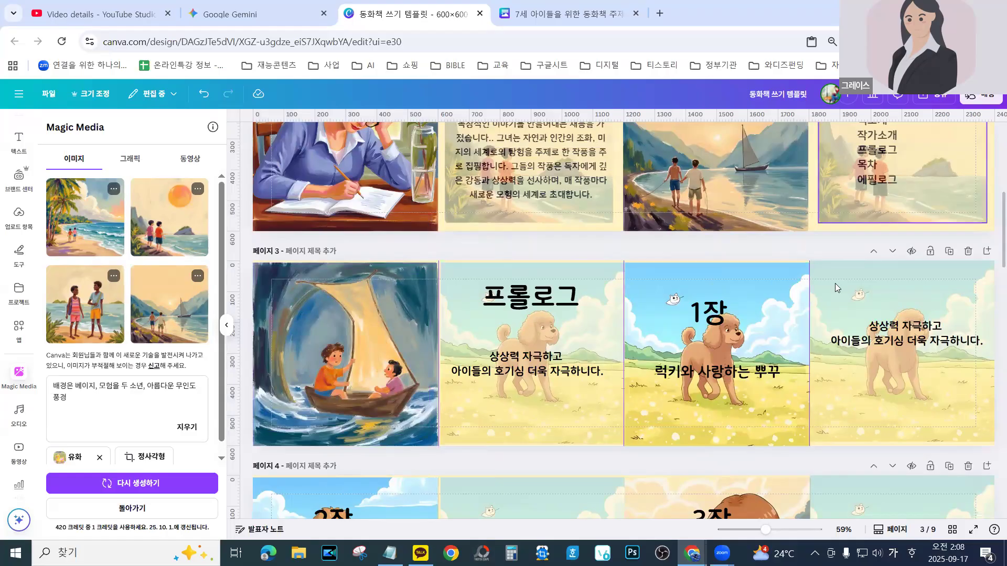
# Duplicate the faded background picture of page 2's 목차 panel and place the copy on page 3's 프롤로그 panel
pyautogui.scroll(1, 837, 302)
pyautogui.scroll(2, 835, 300)
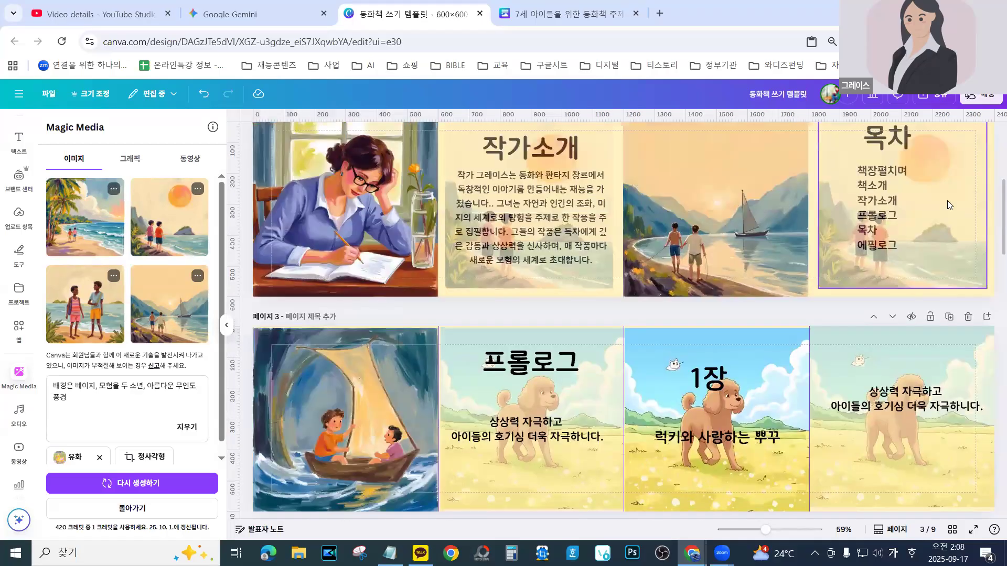
pyautogui.click(947, 202)
pyautogui.moveTo(936, 203); pyautogui.dragTo(929, 218)
pyautogui.click(899, 320)
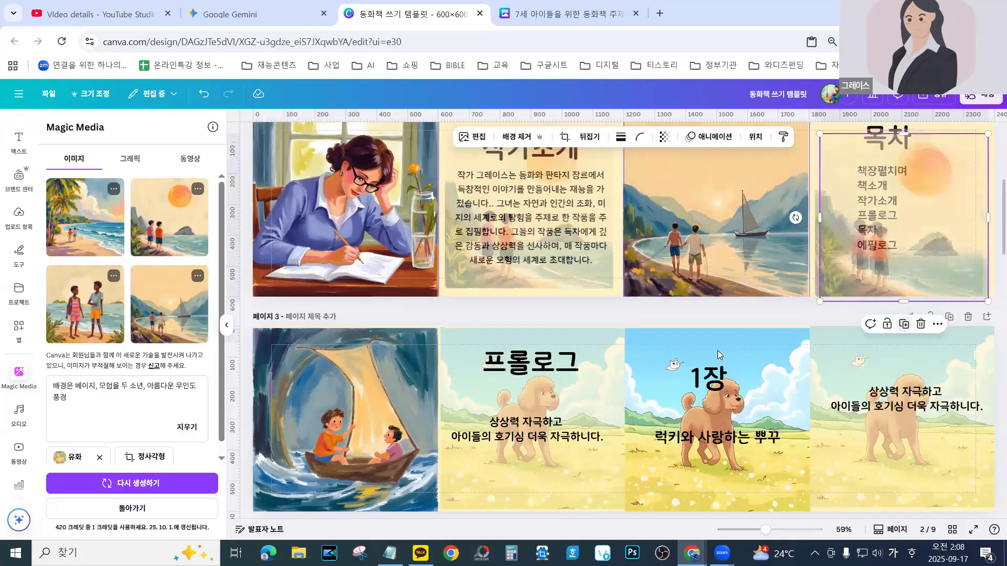
pyautogui.moveTo(941, 199); pyautogui.dragTo(573, 399)
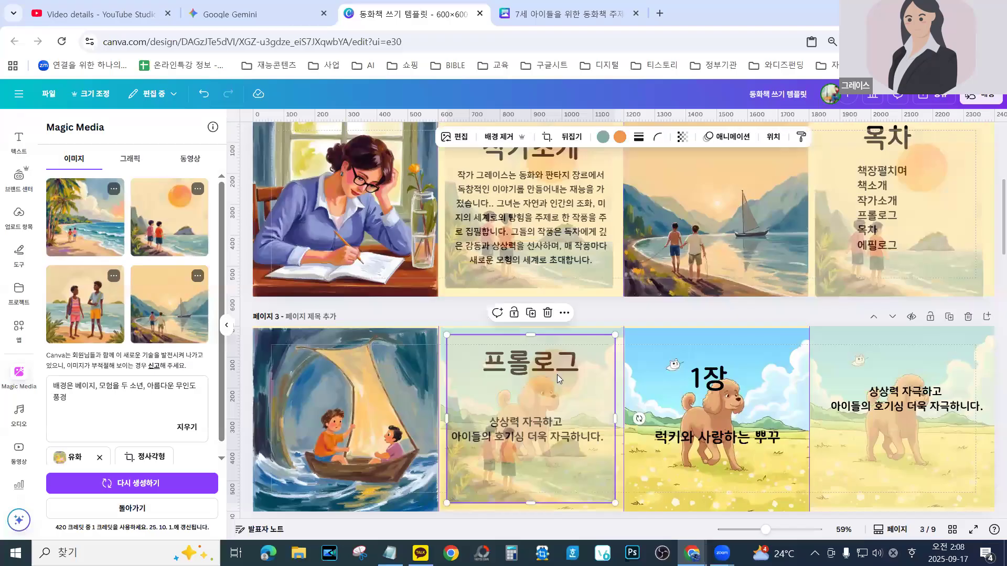
# Delete the puppy background from the 프롤로그 panel and position the faded beach picture within the panel
pyautogui.click(601, 347)
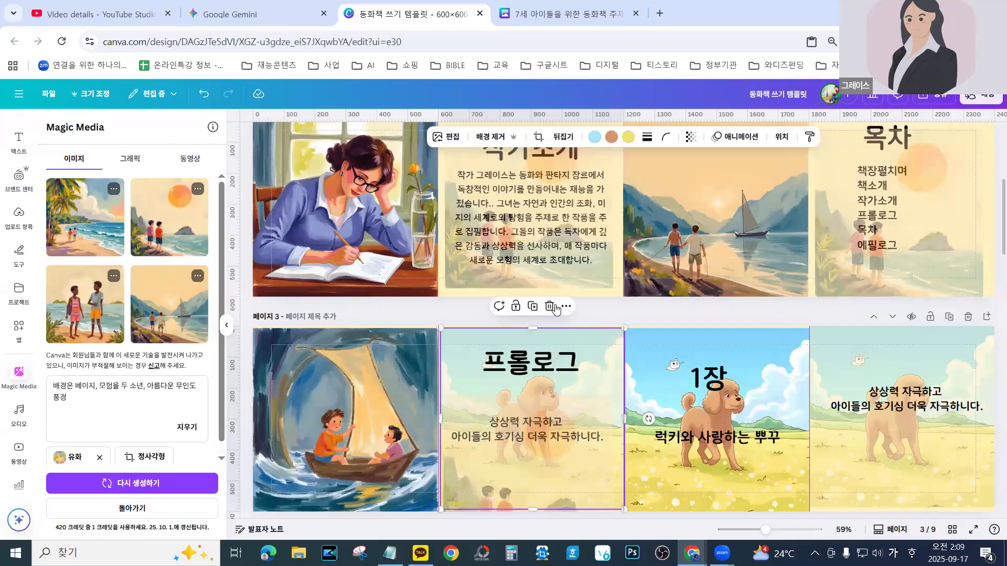
pyautogui.click(552, 308)
pyautogui.moveTo(567, 459); pyautogui.dragTo(537, 420)
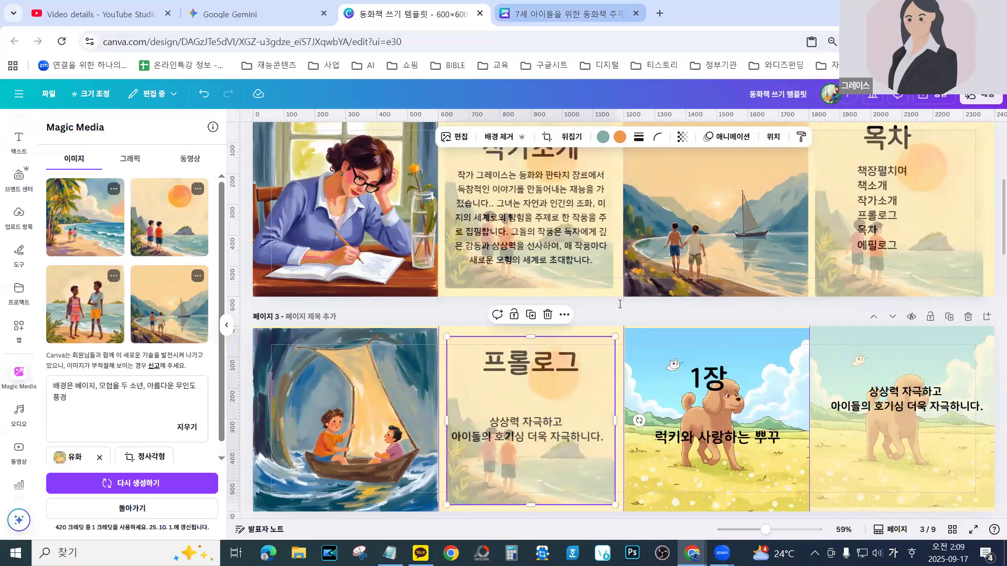
# In the story document, request AI text with the prompt "프롤로그써줘 150자로", copy the generated text and return to the storybook template
pyautogui.hotkey('ctrl', 'Tab')
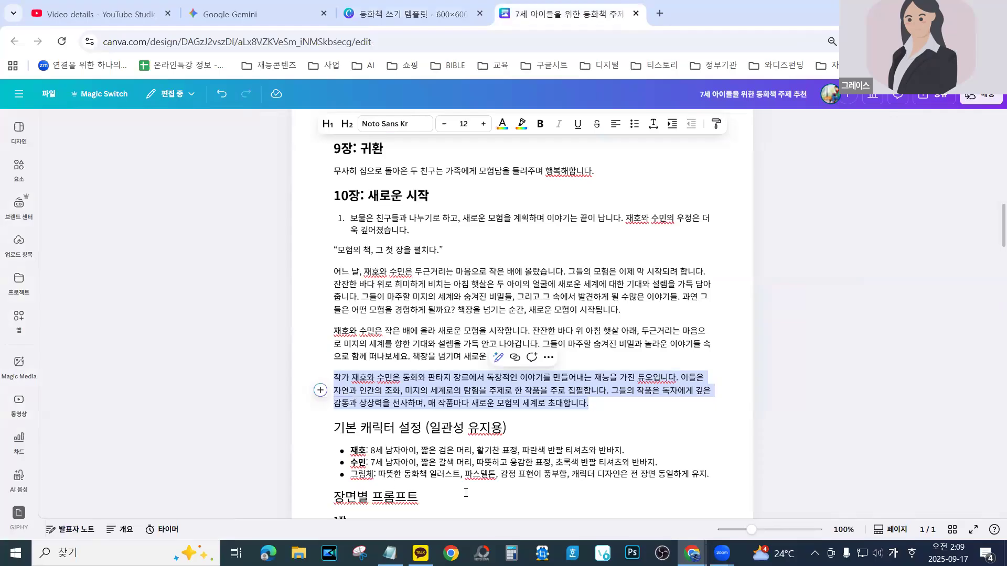
pyautogui.scroll(-4, 516, 376)
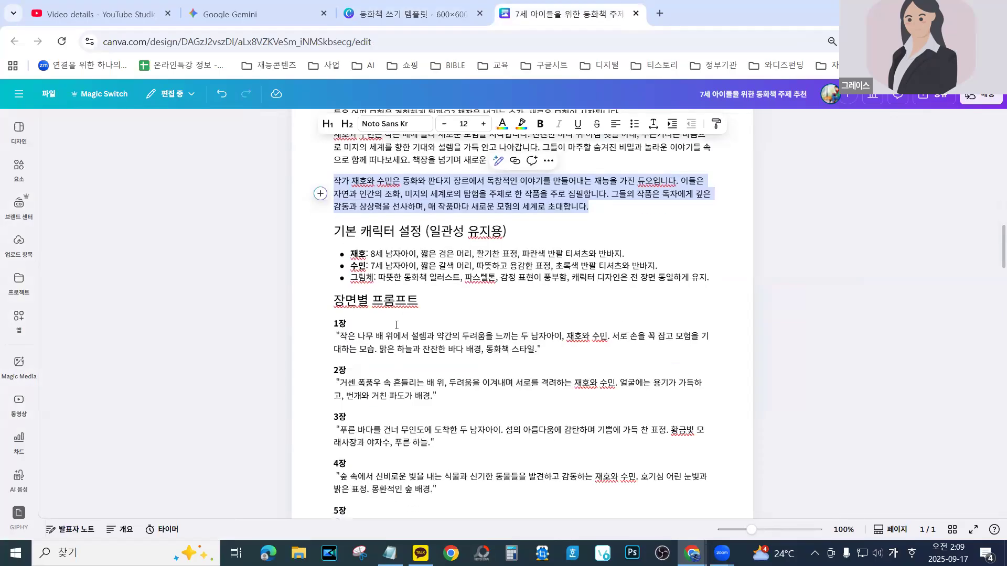
pyautogui.scroll(3, 396, 325)
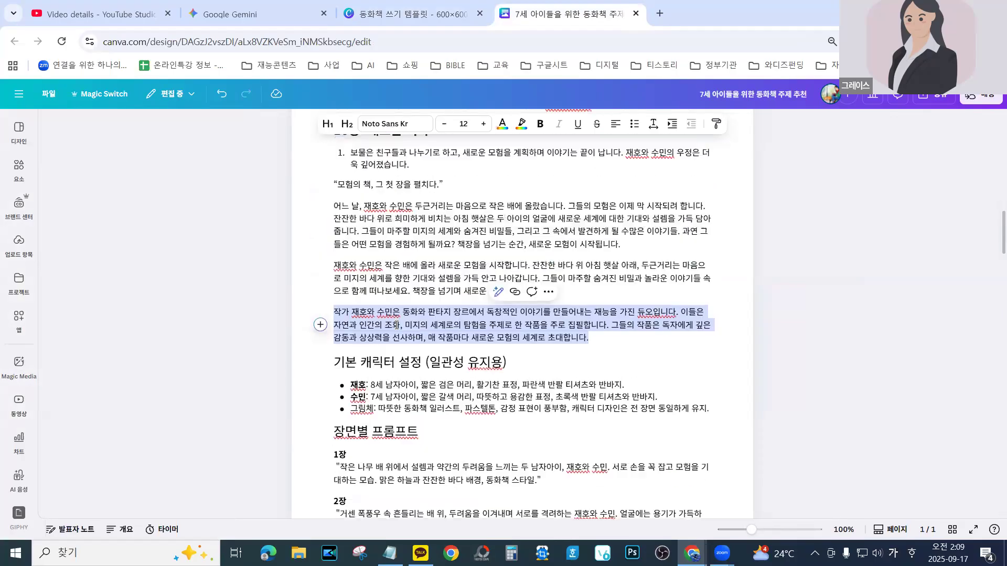
pyautogui.click(497, 292)
pyautogui.click(495, 320)
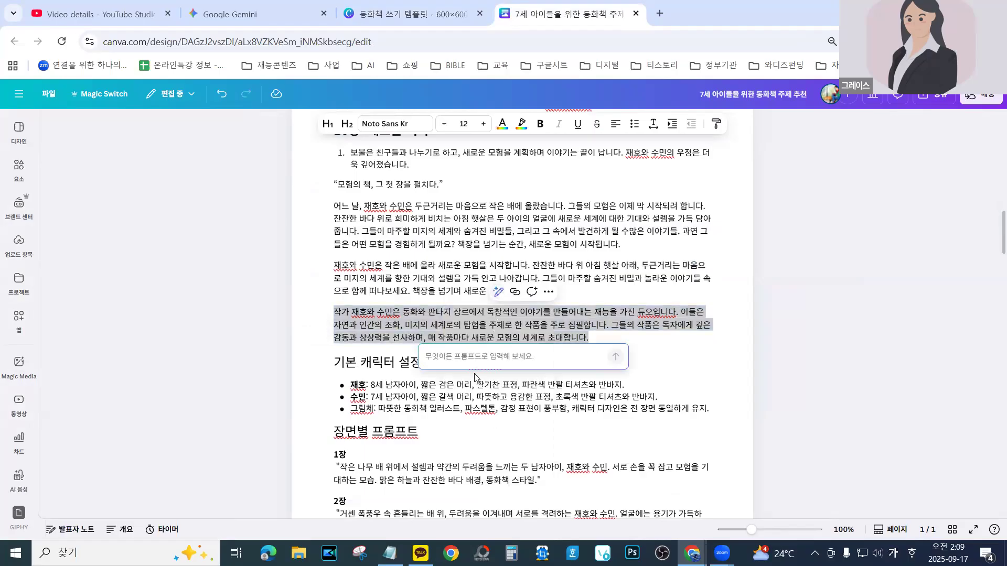
pyautogui.write('프롬로그')
pyautogui.write('써줘 150자')
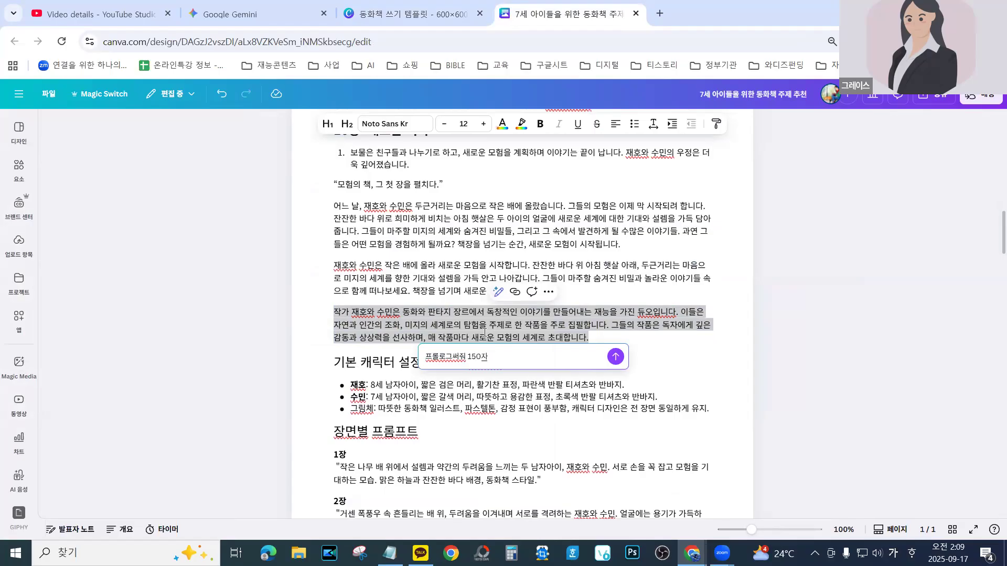
pyautogui.write('로')
pyautogui.press('Return')
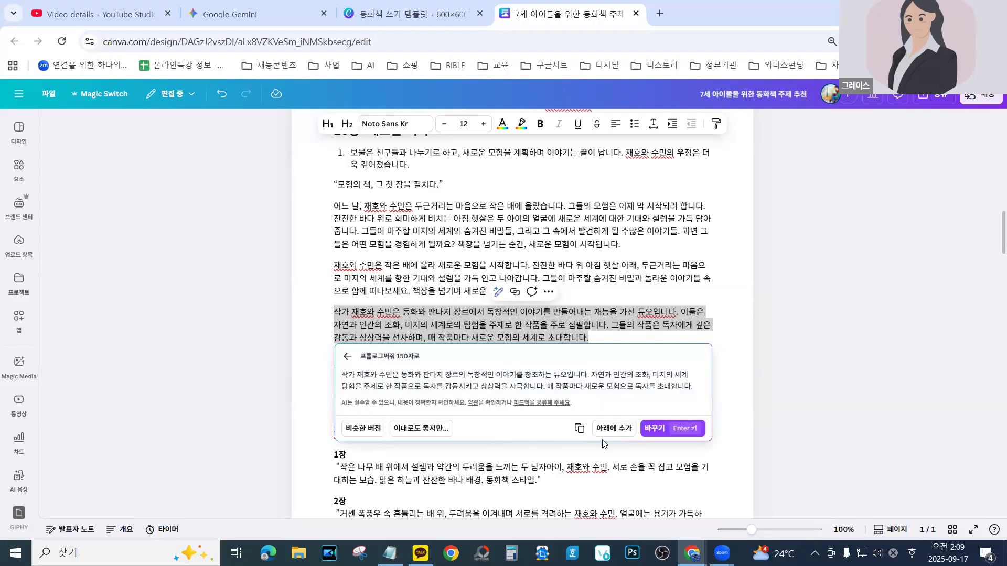
pyautogui.click(579, 429)
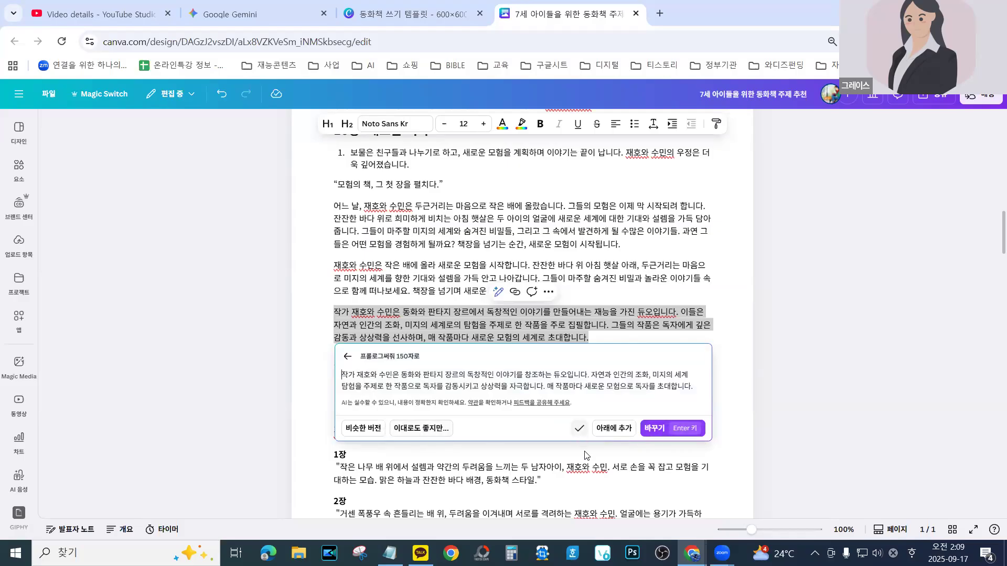
pyautogui.click(409, 14)
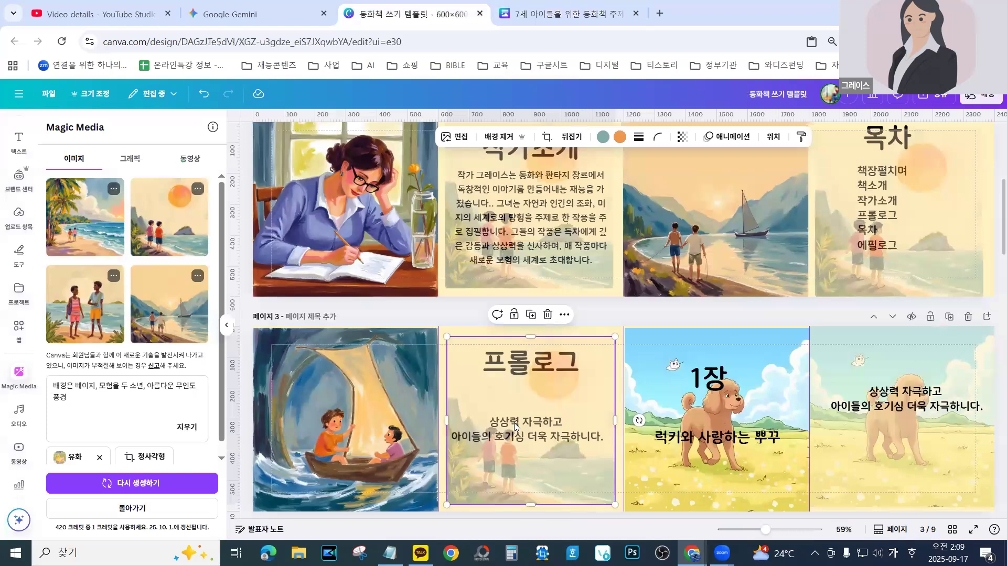
# Try cropping the faded beach picture on the 프롤로그 panel to its sun area, and delete the picture
pyautogui.doubleClick(490, 384)
pyautogui.moveTo(488, 376); pyautogui.dragTo(512, 351)
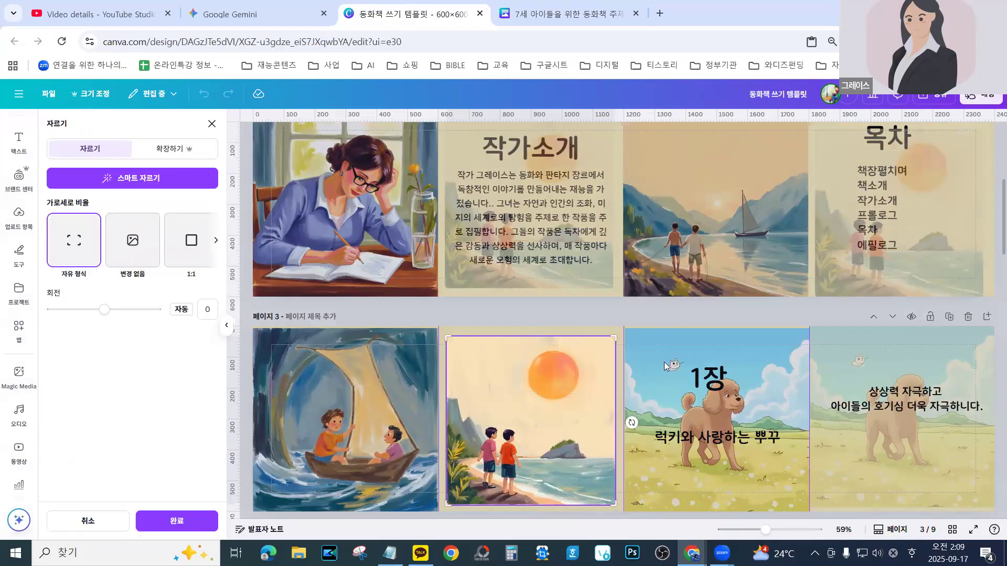
pyautogui.moveTo(519, 420)
pyautogui.mouseDown()
pyautogui.moveTo(454, 507)
pyautogui.moveTo(504, 419)
pyautogui.mouseUp()
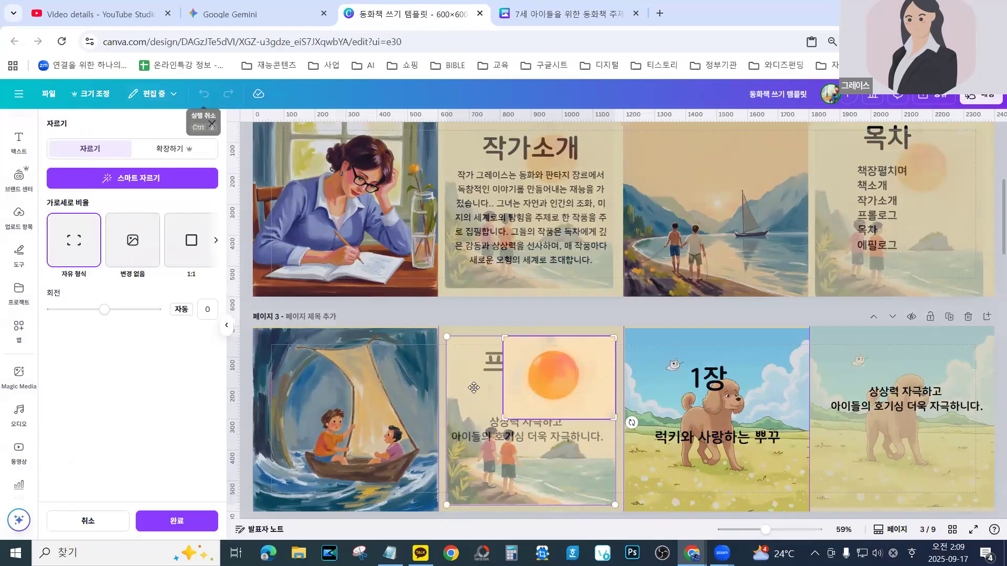
pyautogui.moveTo(520, 402); pyautogui.dragTo(522, 403)
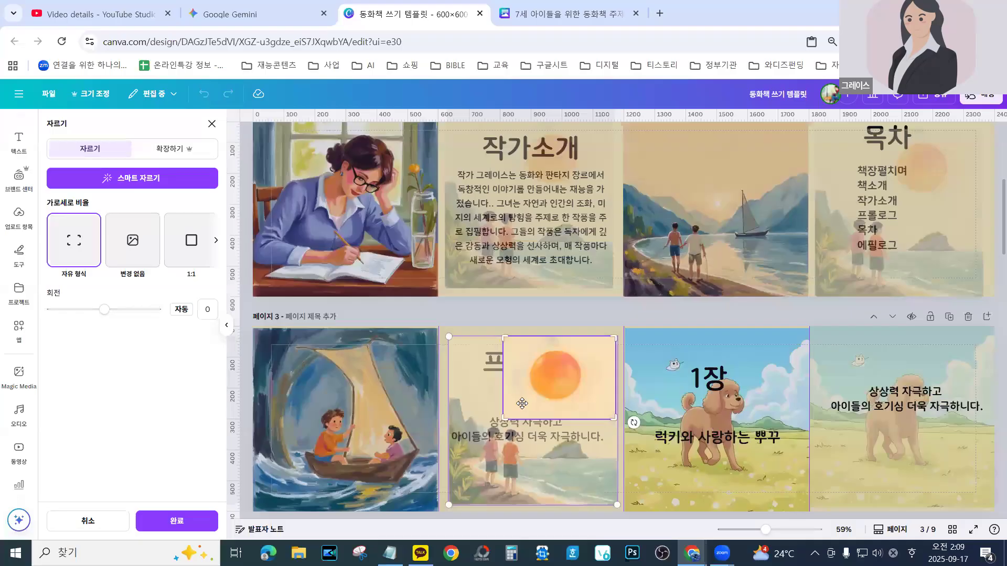
pyautogui.press('Delete')
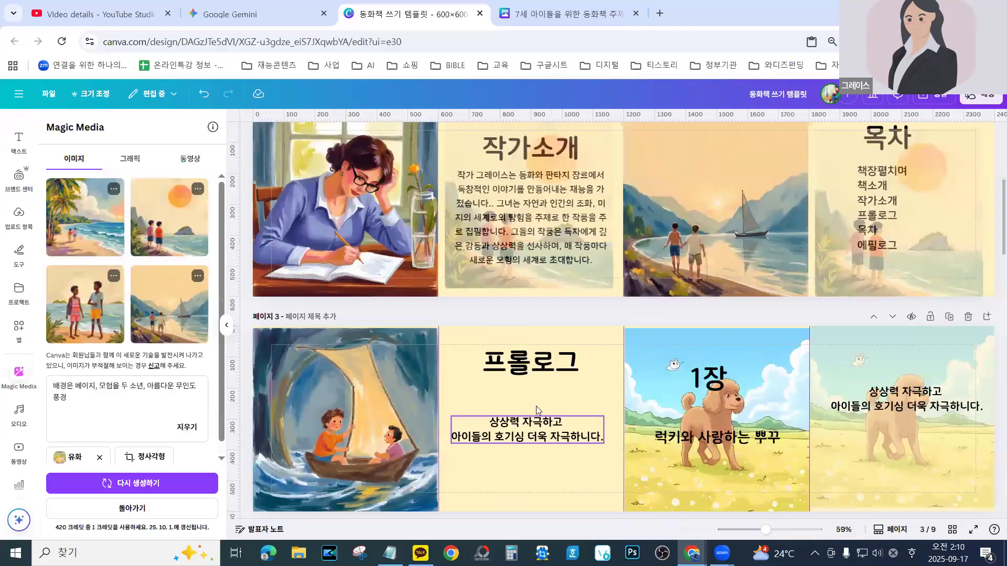
# Replace the placeholder text under the 프롤로그 title with the copied AI text and narrow its box to fit within the panel
pyautogui.click(480, 402)
pyautogui.doubleClick(532, 438)
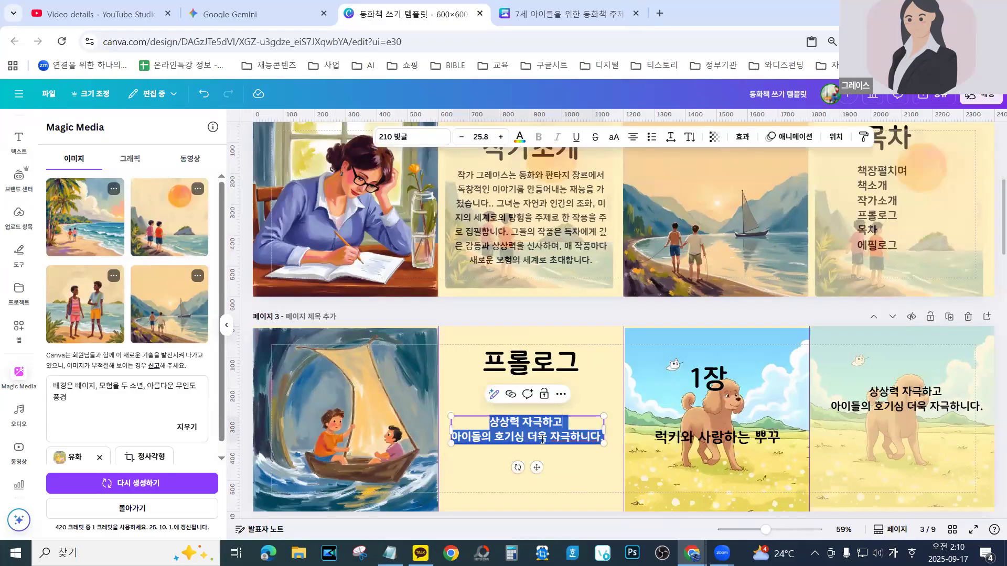
pyautogui.write('작가 재호와 수민은 동화와 판타지 장르의 독창적인 이야기를 창조하는 듀오입니다. 자연과 인간의 조화, 미지의 세계 탐험을 주제로 한 작품으로 독자를 감동시키고 상상력을 자극합니다. 매 작품마다 새로운 모험의 세계로 초대합니다.')
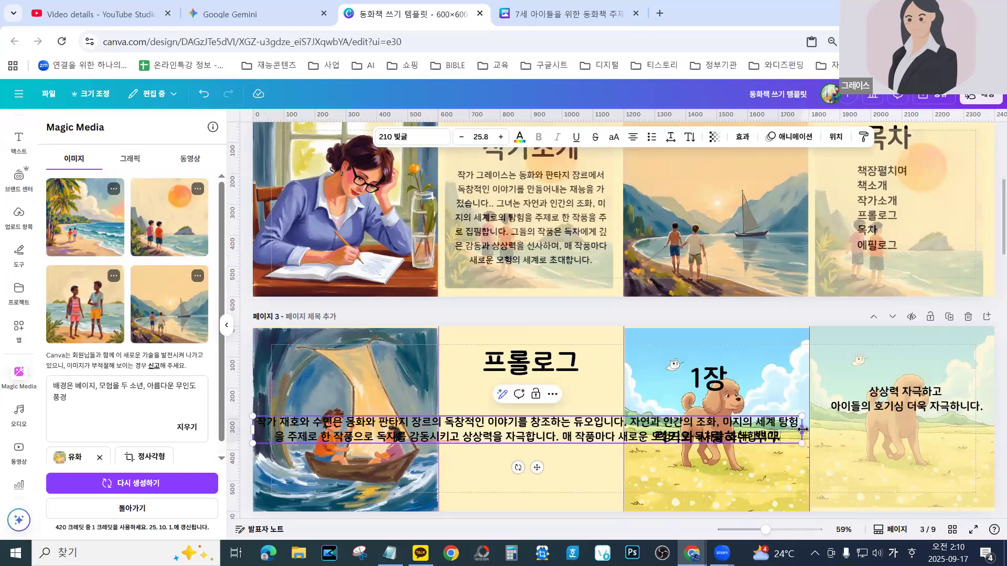
pyautogui.moveTo(803, 429); pyautogui.dragTo(585, 424)
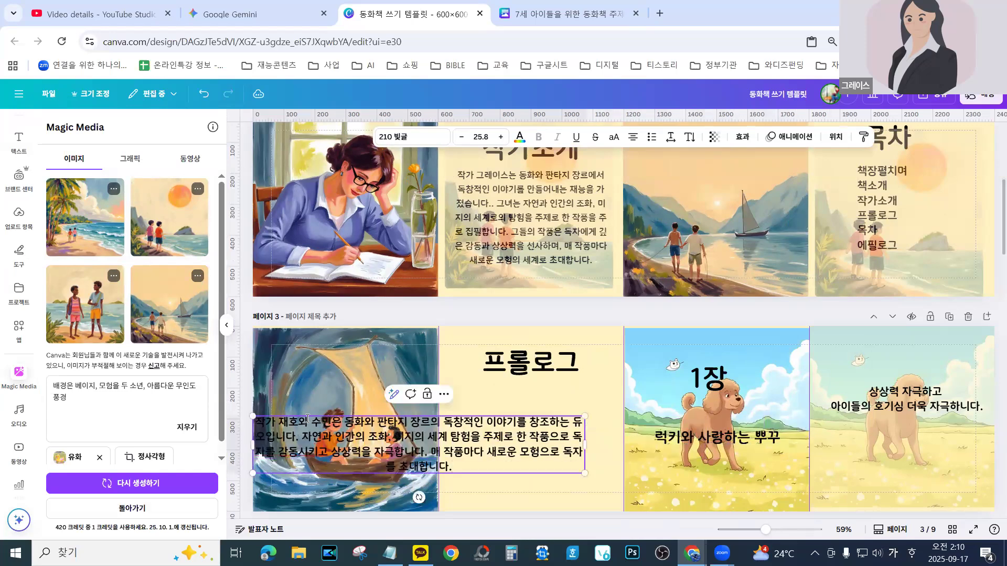
pyautogui.moveTo(250, 443); pyautogui.dragTo(455, 452)
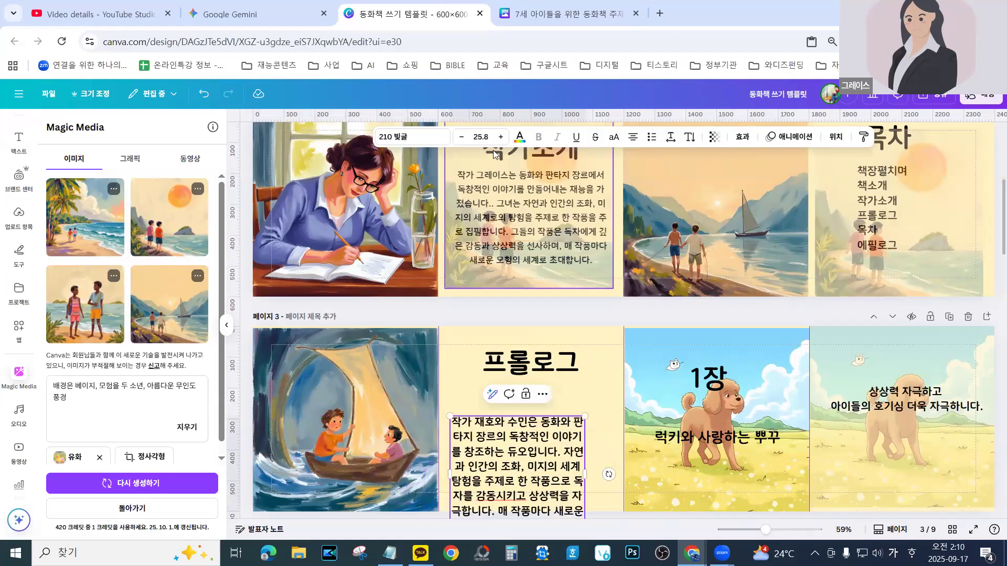
# Reduce the prologue body text's font size to 20.8 and move it up and centered beneath the 프롤로그 title
pyautogui.click(462, 137)
pyautogui.click(462, 138)
pyautogui.click(462, 138)
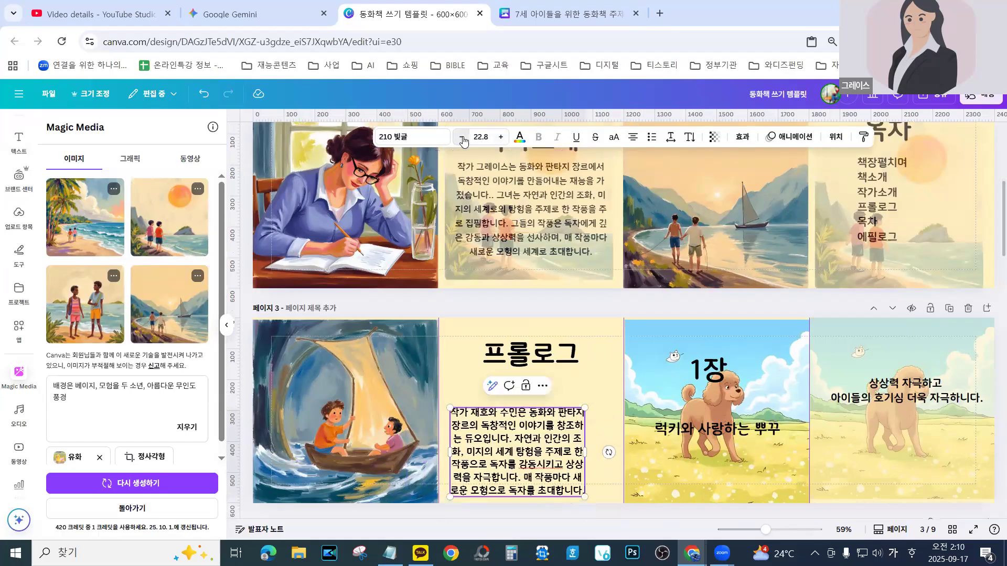
pyautogui.click(462, 137)
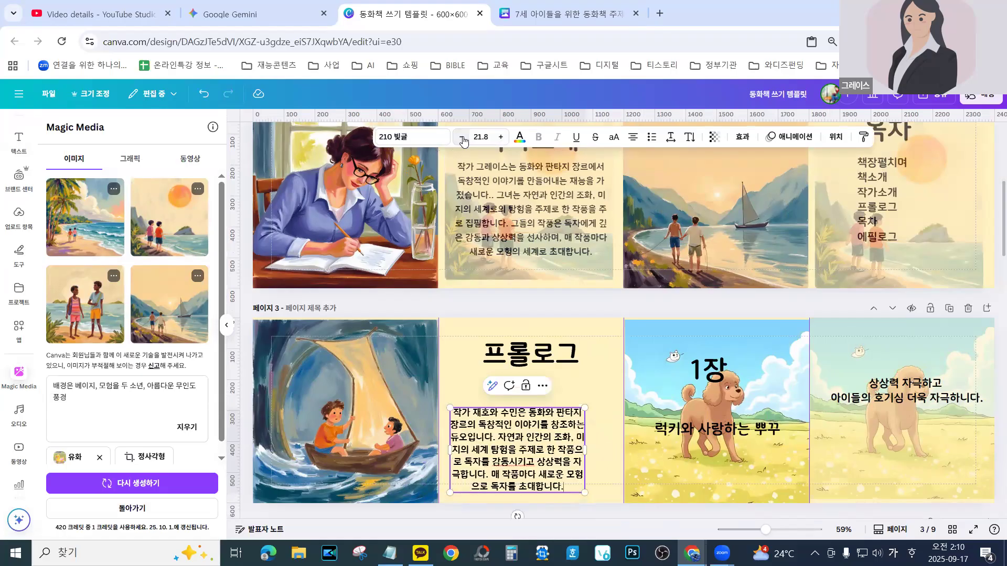
pyautogui.click(463, 140)
pyautogui.click(598, 379)
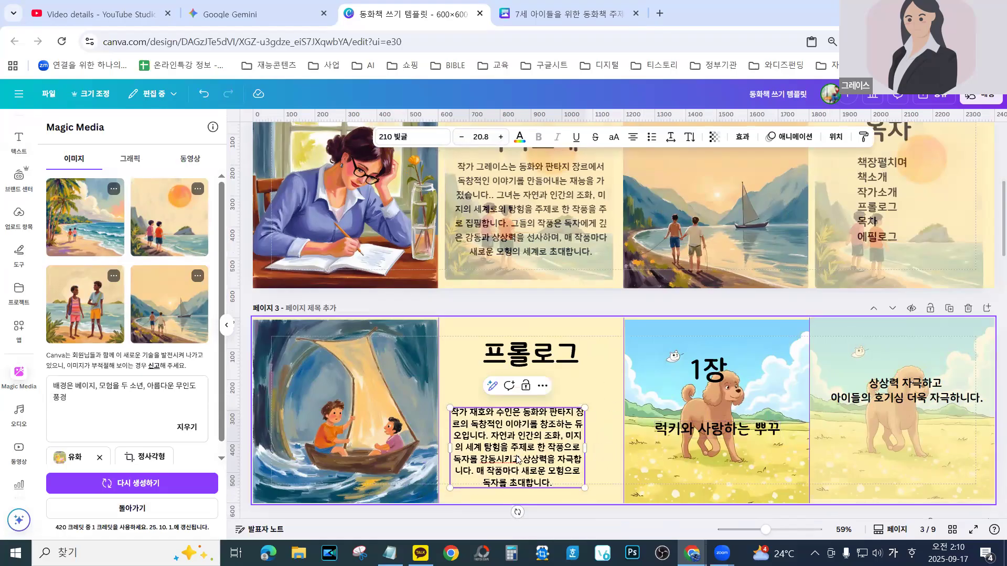
pyautogui.moveTo(505, 460); pyautogui.dragTo(519, 439)
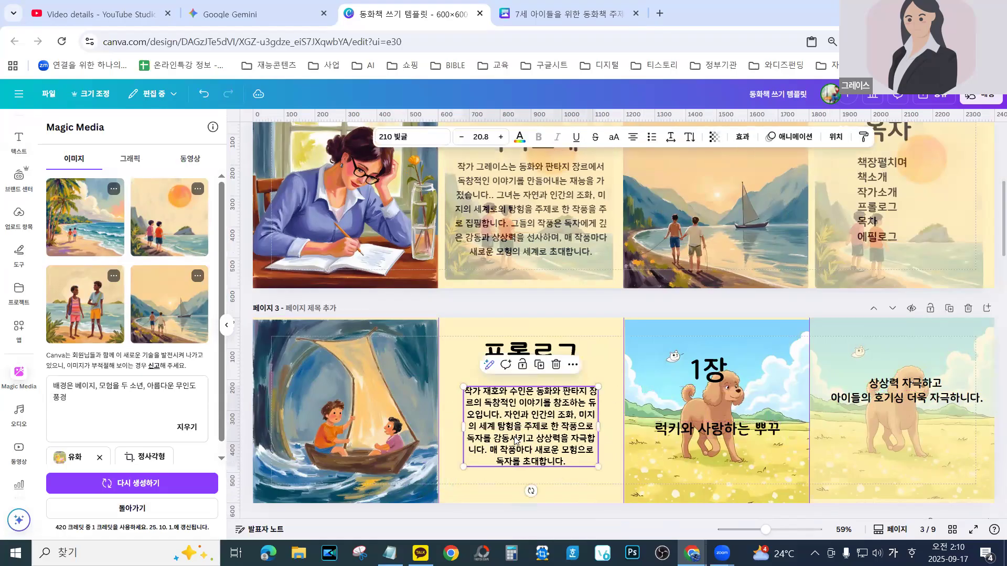
# Increase the line spacing of the prologue body text above 1.4 and nudge the text slightly up within the panel
pyautogui.click(671, 137)
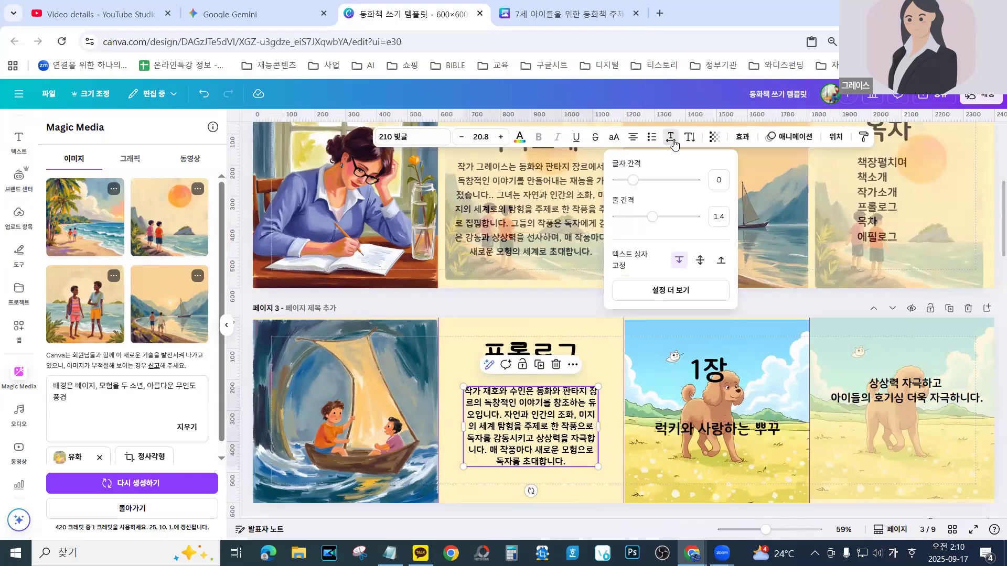
pyautogui.moveTo(652, 218); pyautogui.dragTo(665, 219)
pyautogui.moveTo(543, 456); pyautogui.dragTo(540, 449)
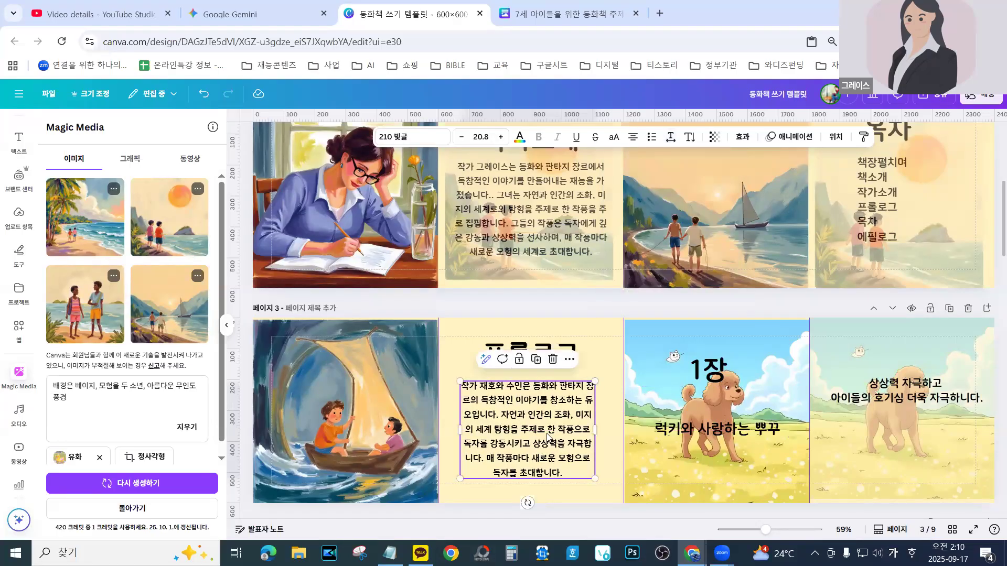
# In the children's storybook topic document, dismiss the earlier AI draft and select the story outline from 1장 through the end of 10장
pyautogui.doubleClick(523, 388)
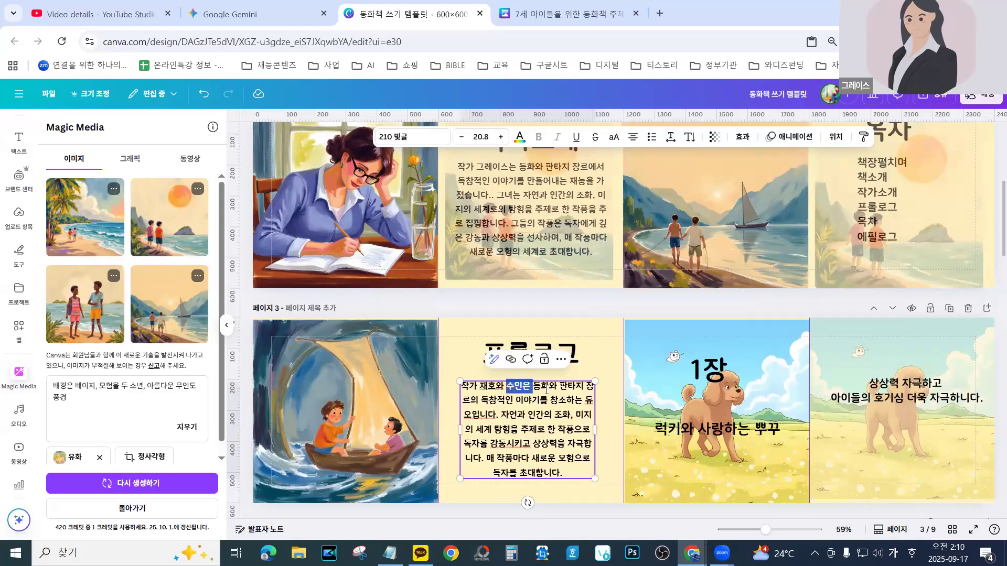
pyautogui.click(524, 14)
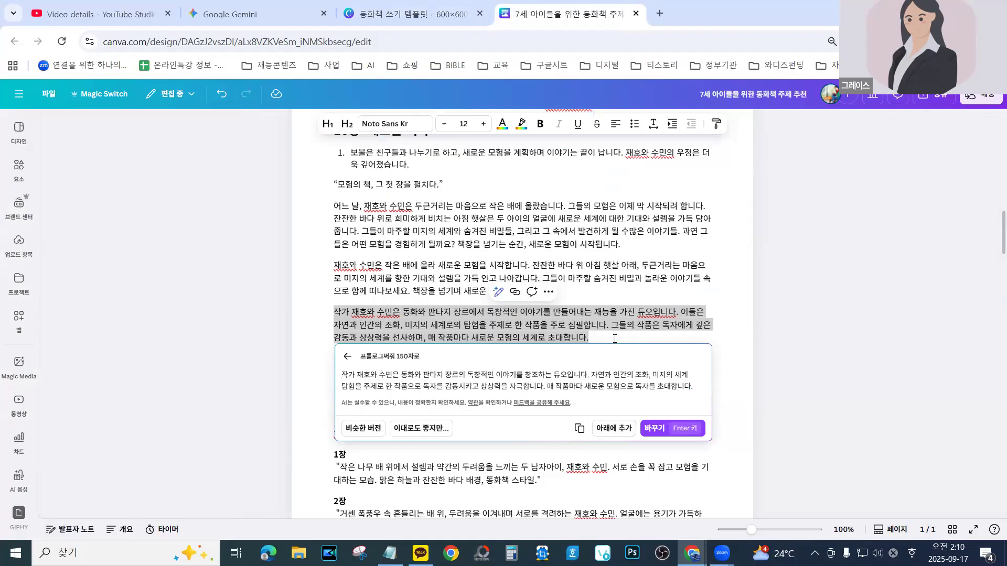
pyautogui.press('Escape')
pyautogui.scroll(4, 499, 371)
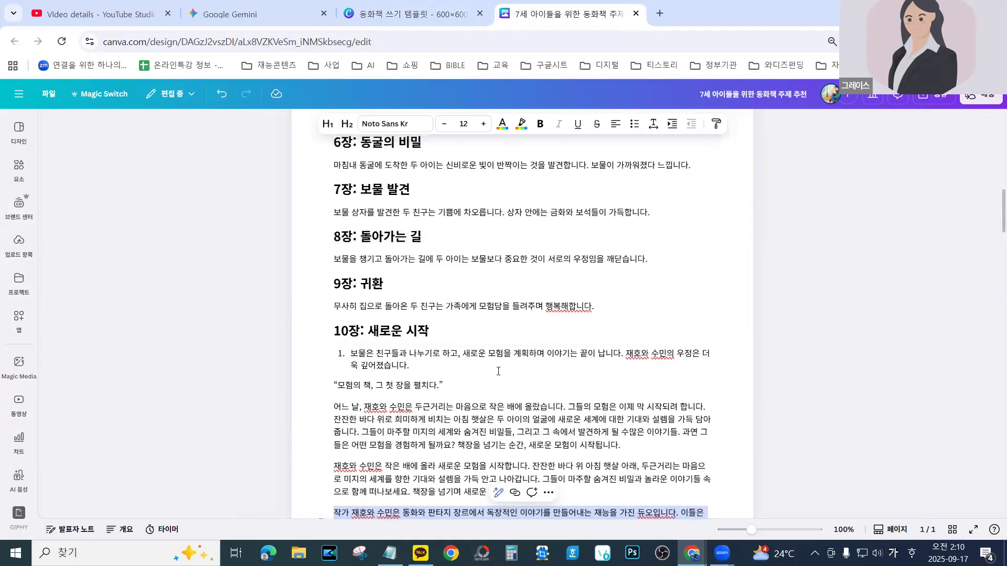
pyautogui.scroll(1, 498, 371)
pyautogui.moveTo(409, 427); pyautogui.dragTo(337, 212)
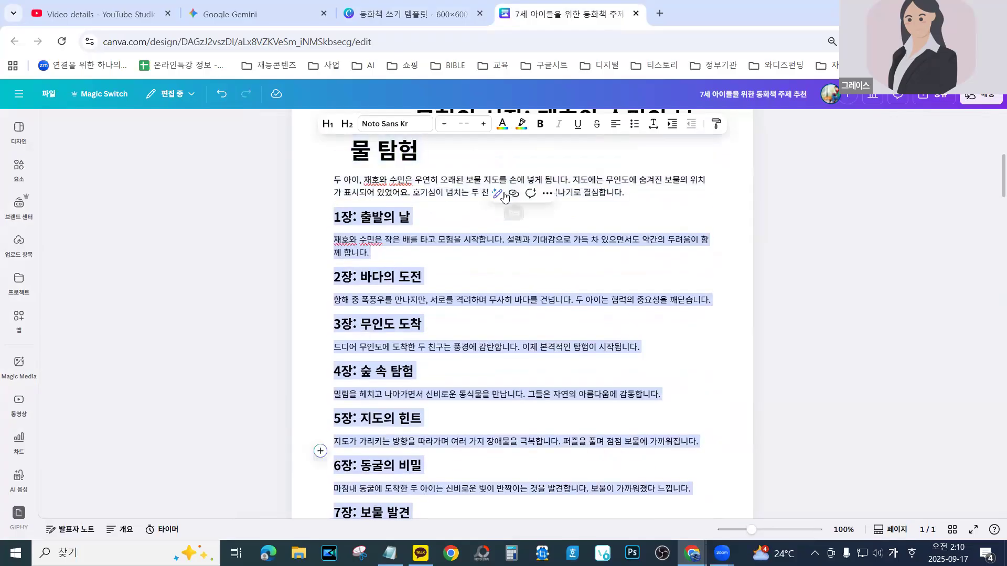
# Generate a prologue from the selected outline with the AI text transform, using the prompt "프롤로그 150자 써줘."
pyautogui.click(496, 193)
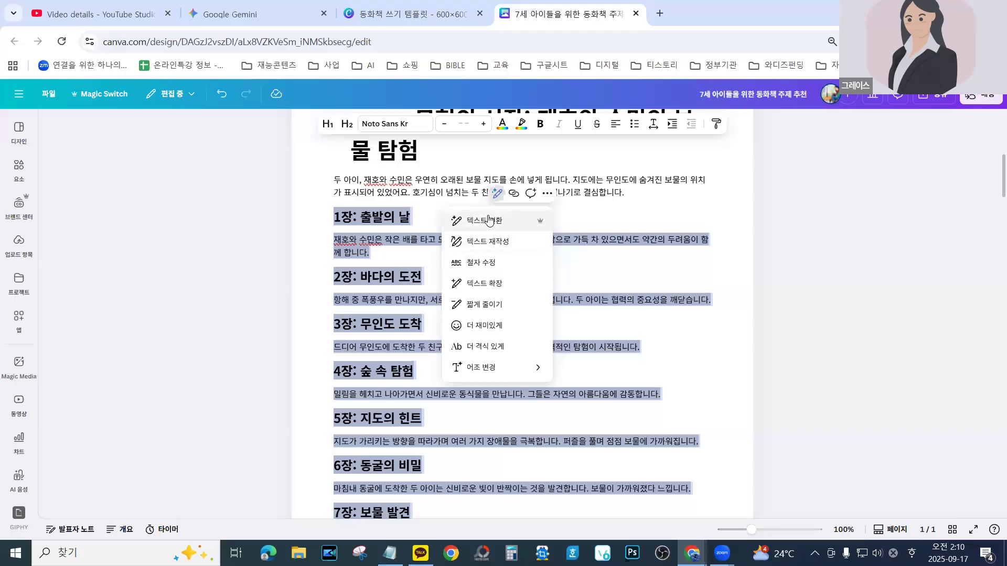
pyautogui.click(484, 223)
pyautogui.write('프롤로')
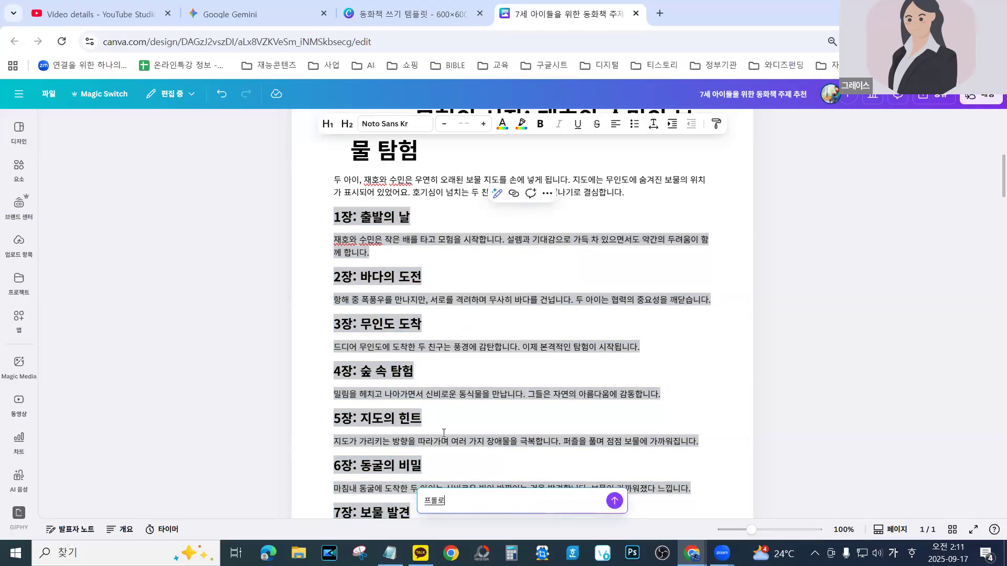
pyautogui.write('그')
pyautogui.write(' 150자')
pyautogui.write(' 써주')
pyautogui.write('.')
pyautogui.press('Return')
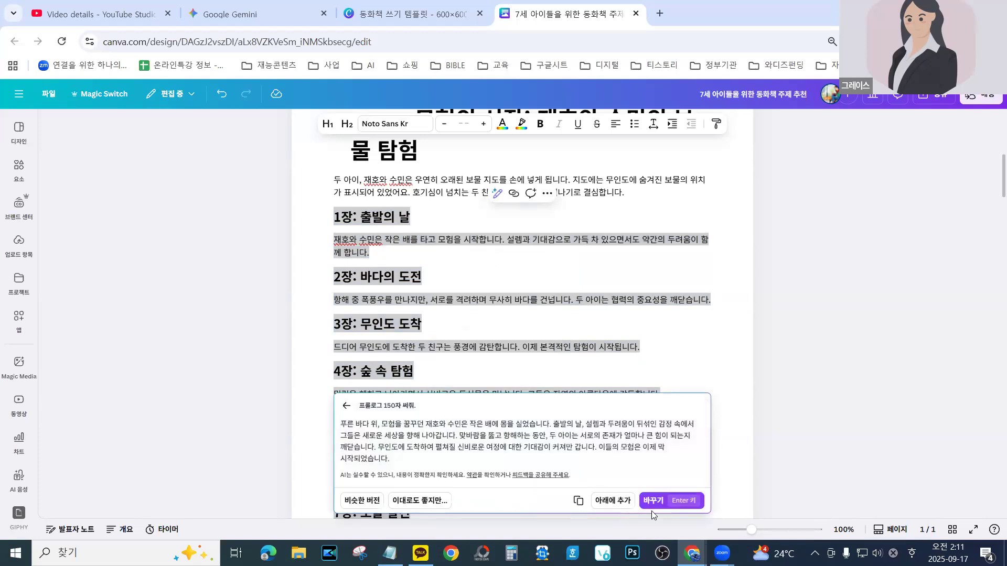
# Copy the generated prologue and replace the body text under the 프롤로그 title in the storybook template with it
pyautogui.click(579, 502)
pyautogui.click(621, 496)
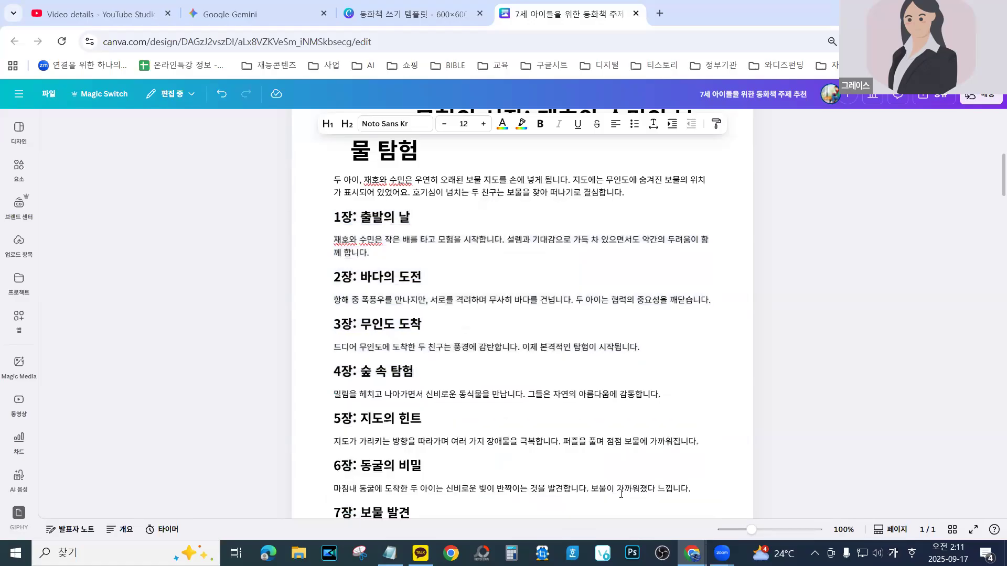
pyautogui.click(406, 18)
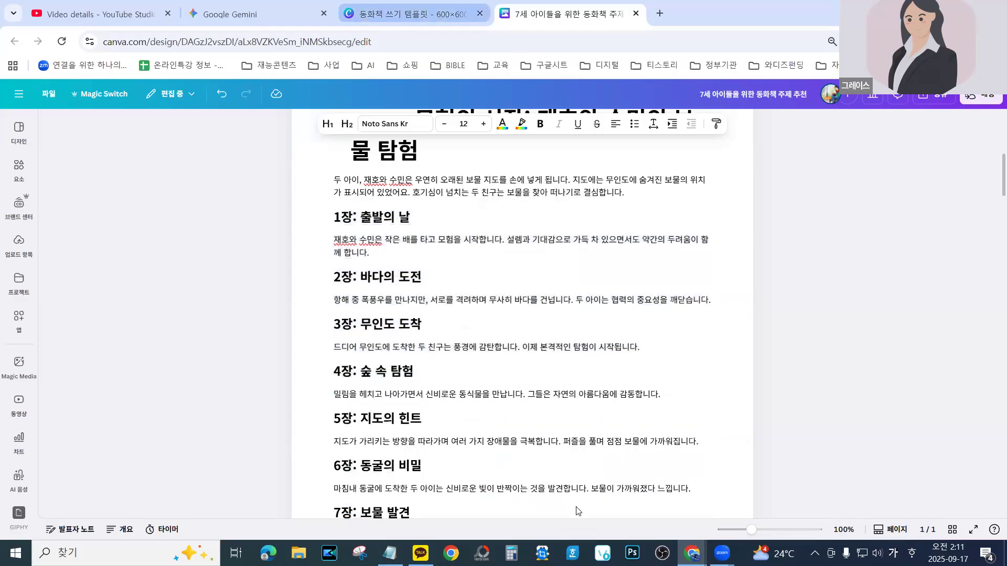
pyautogui.click(555, 465)
pyautogui.moveTo(564, 473); pyautogui.dragTo(462, 386)
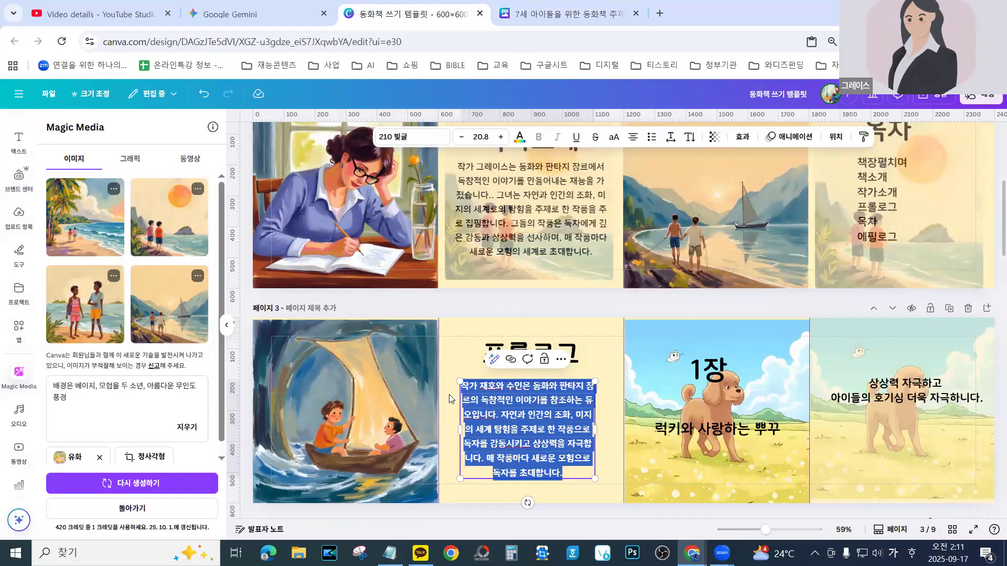
pyautogui.hotkey('ctrl', 'v')
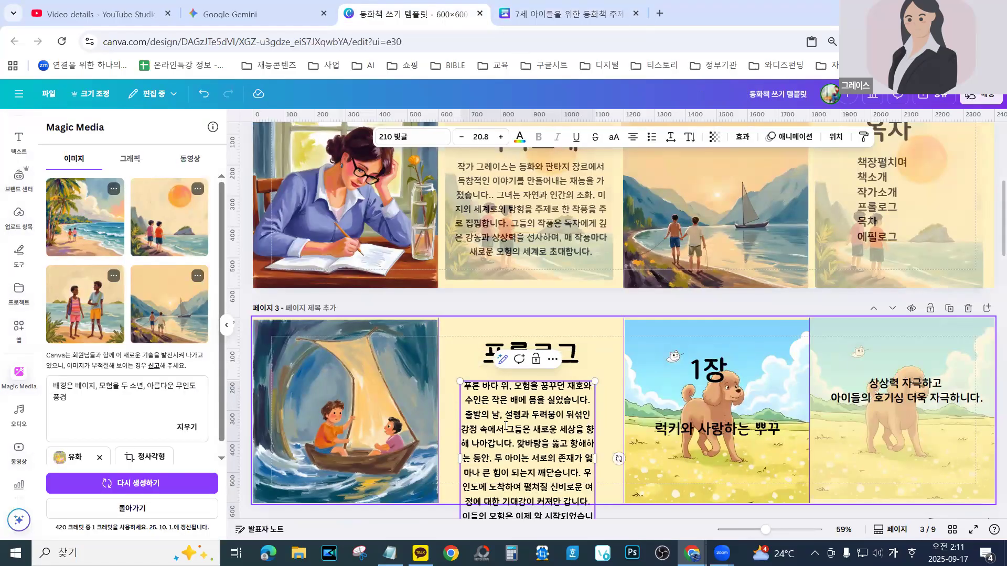
# Move the new prologue text up beneath its title, adjust its box to fit the panel's width, and set the font size to 20.5
pyautogui.click(605, 465)
pyautogui.moveTo(523, 461); pyautogui.dragTo(517, 412)
pyautogui.moveTo(591, 496); pyautogui.dragTo(561, 464)
pyautogui.moveTo(506, 415); pyautogui.dragTo(503, 444)
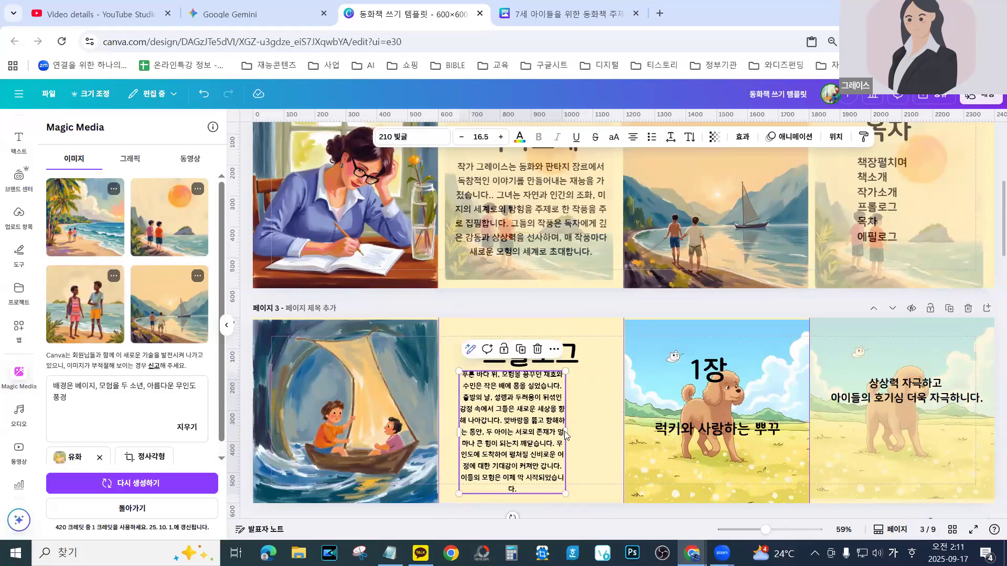
pyautogui.moveTo(567, 431); pyautogui.dragTo(596, 432)
pyautogui.click(501, 138)
pyautogui.click(501, 138)
pyautogui.click(501, 139)
pyautogui.click(501, 138)
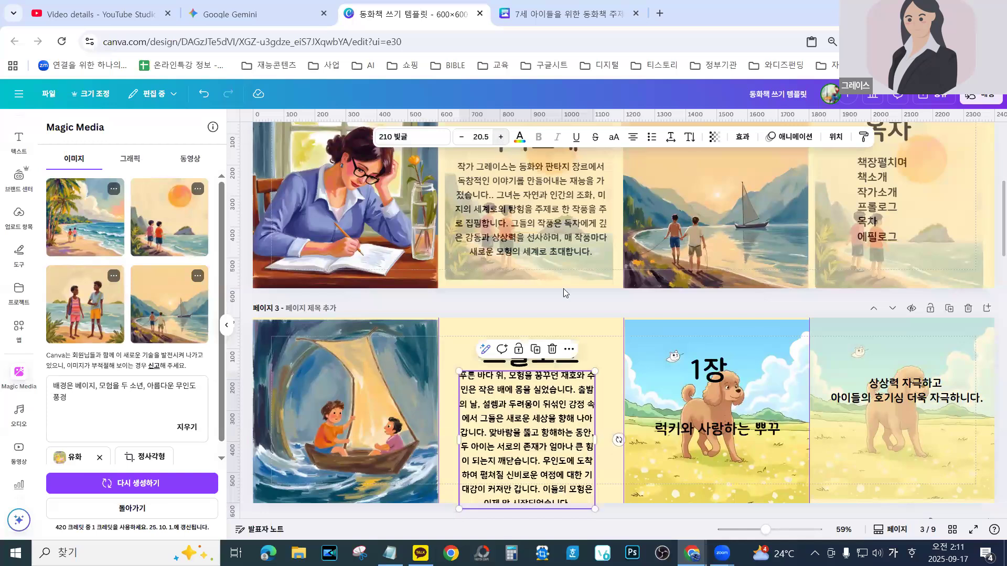
# Delete the sentence from "맞바람을 뚫고" to "깨닫습니다." in the prologue and shift the text slightly down to center it under the title
pyautogui.click(522, 434)
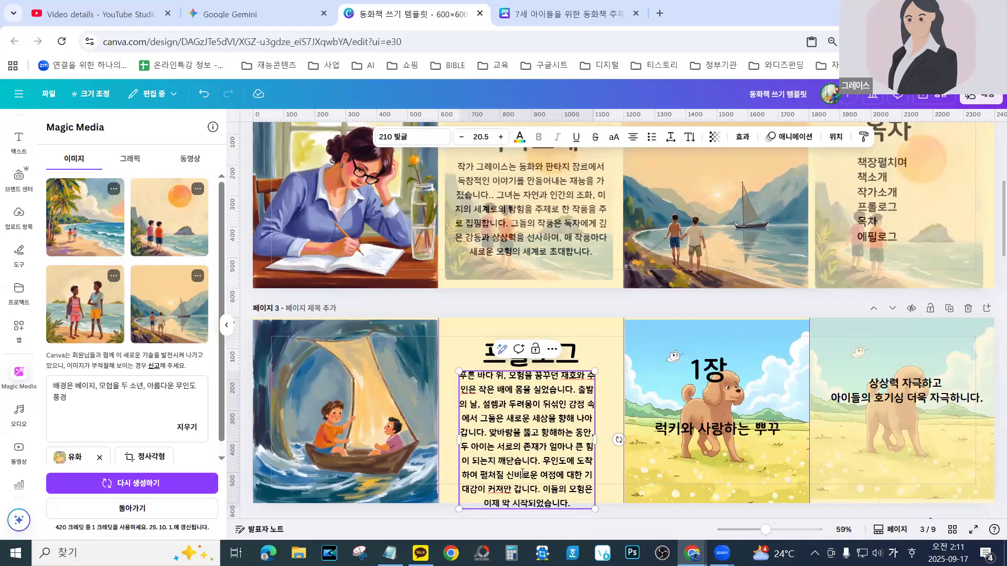
pyautogui.moveTo(545, 461); pyautogui.dragTo(485, 432)
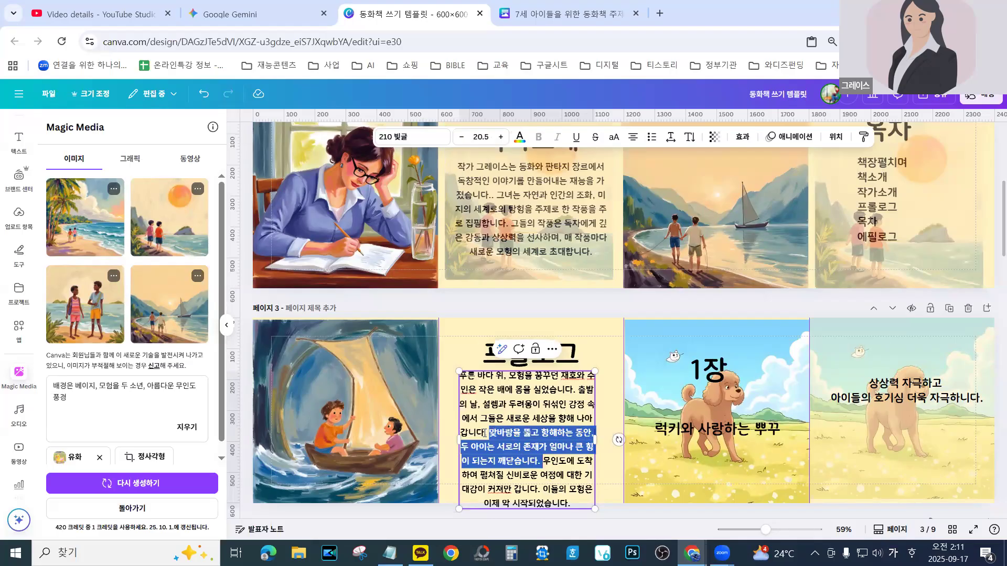
pyautogui.press('BackSpace')
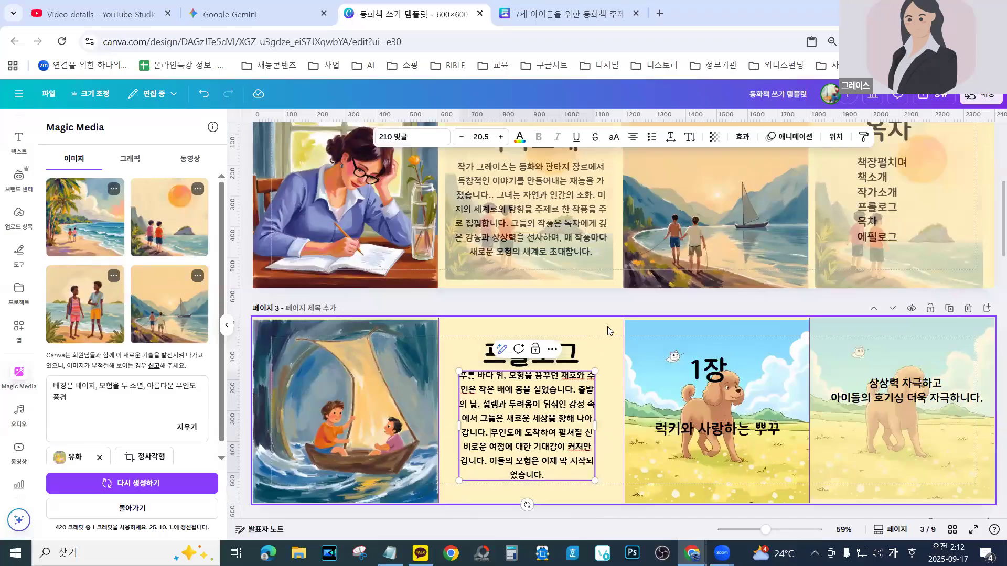
pyautogui.moveTo(544, 440); pyautogui.dragTo(552, 449)
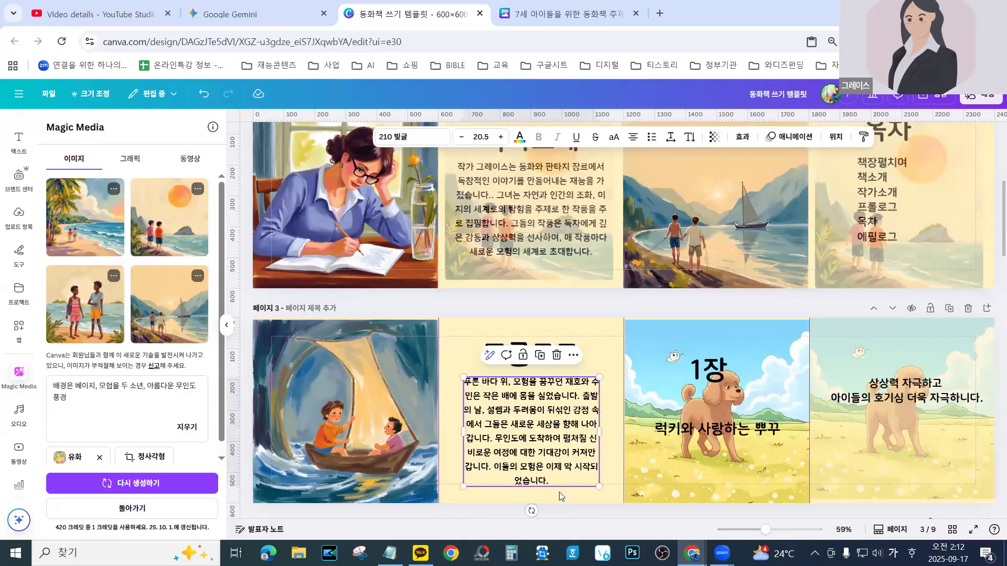
pyautogui.doubleClick(578, 466)
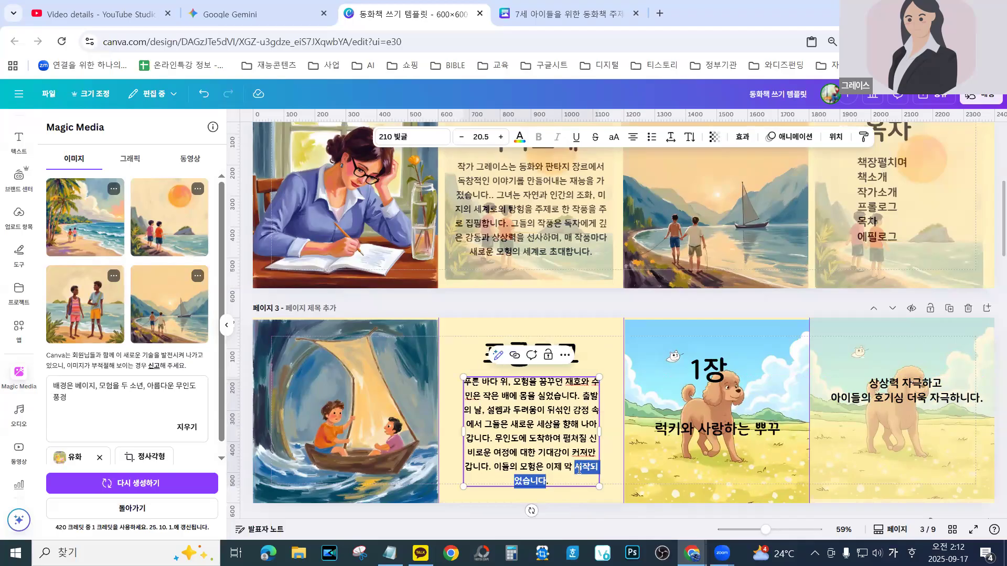
pyautogui.click(596, 357)
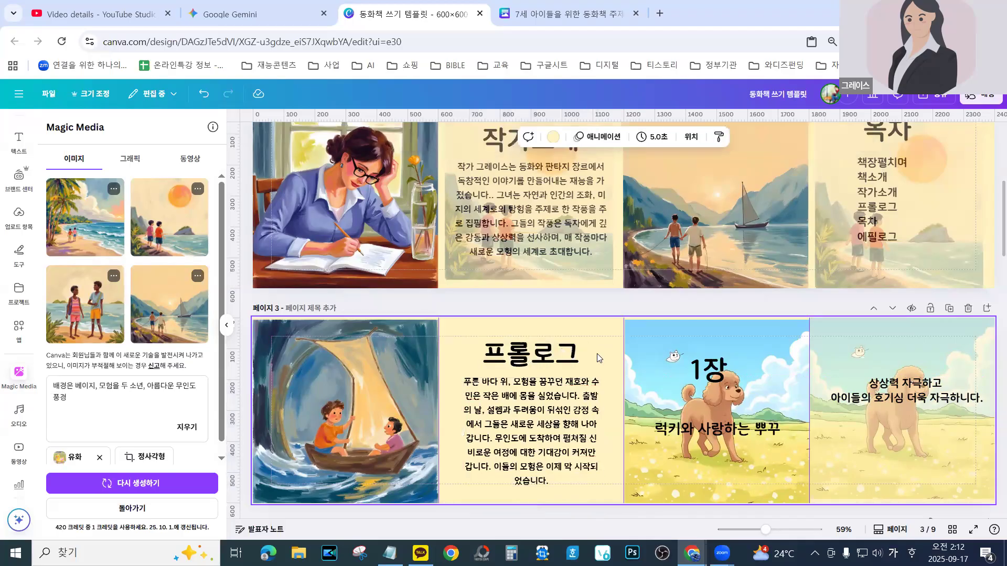
# Nudge the "럭키와 사랑하는 뿌꾸" subtitle slightly up and left on the 1장 panel, and select the puppy picture behind it
pyautogui.click(714, 375)
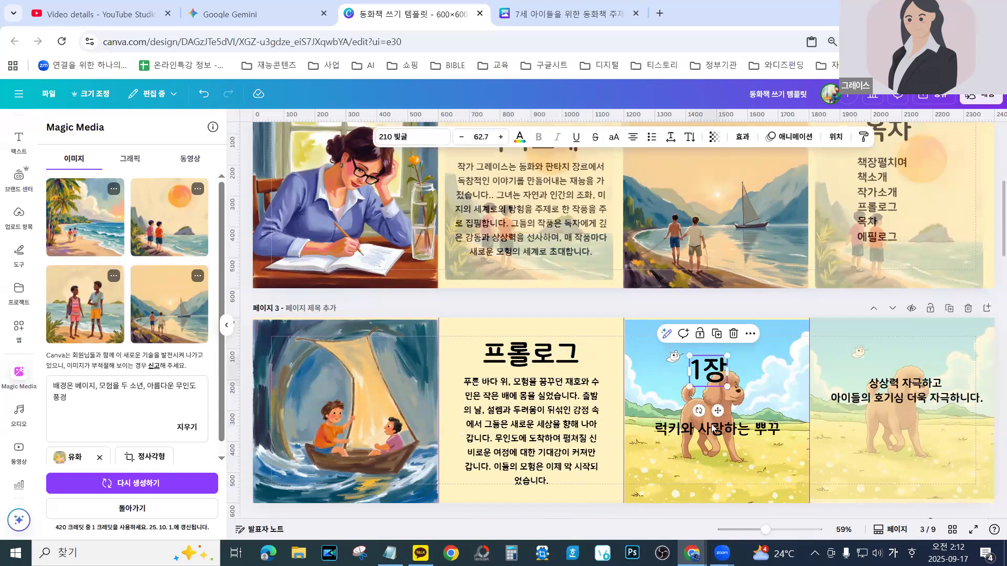
pyautogui.click(711, 433)
pyautogui.moveTo(711, 434); pyautogui.dragTo(707, 430)
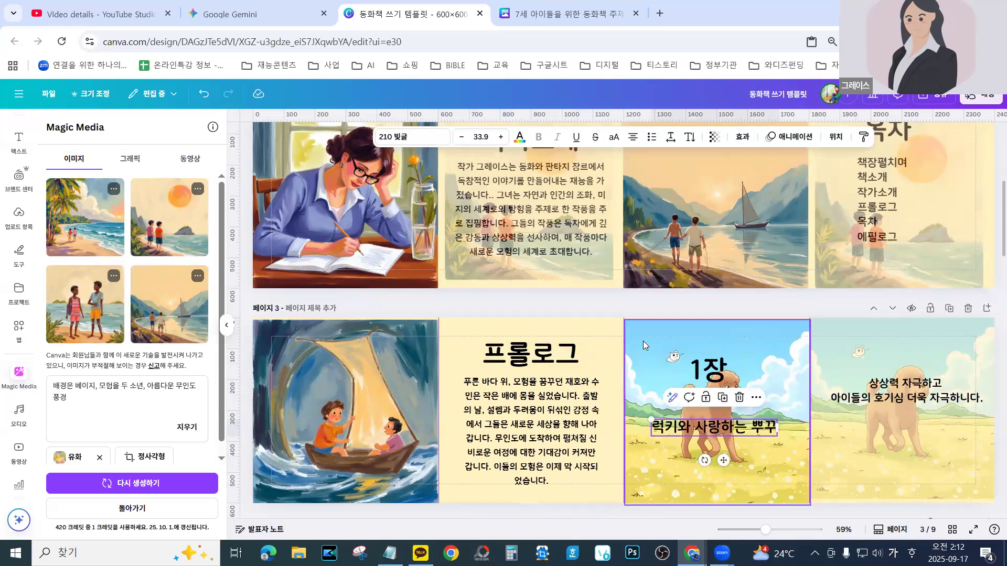
pyautogui.click(643, 341)
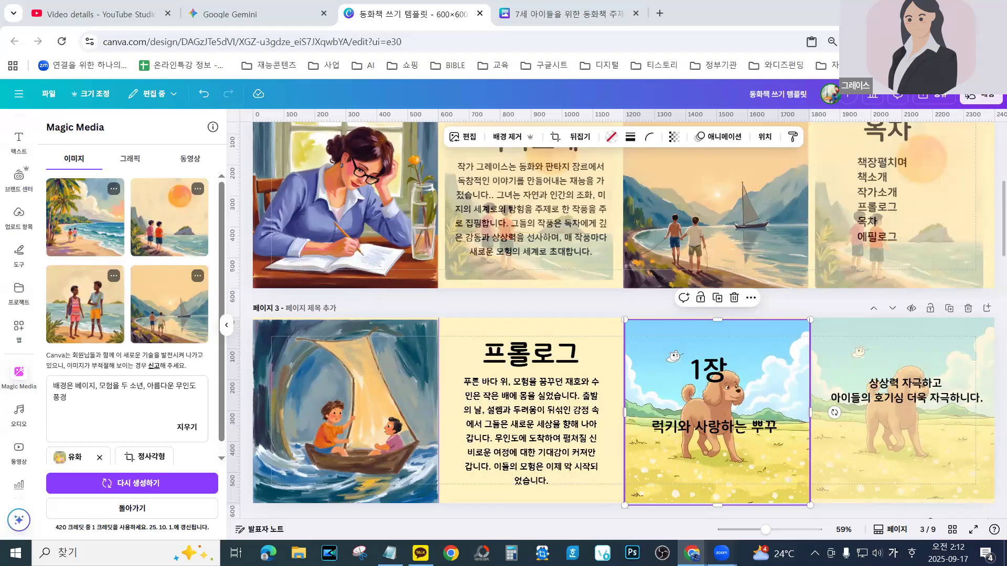
pyautogui.moveTo(723, 553)
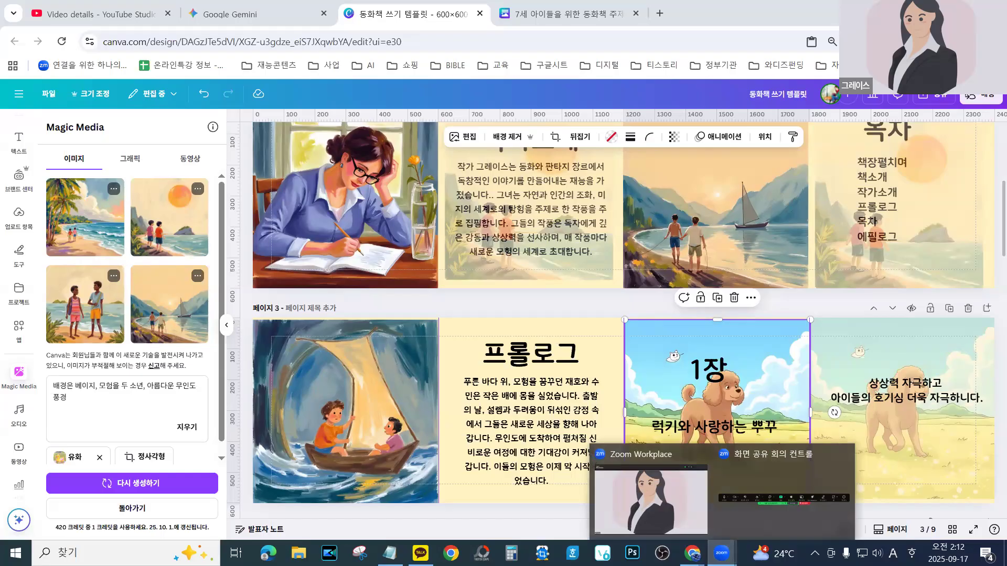